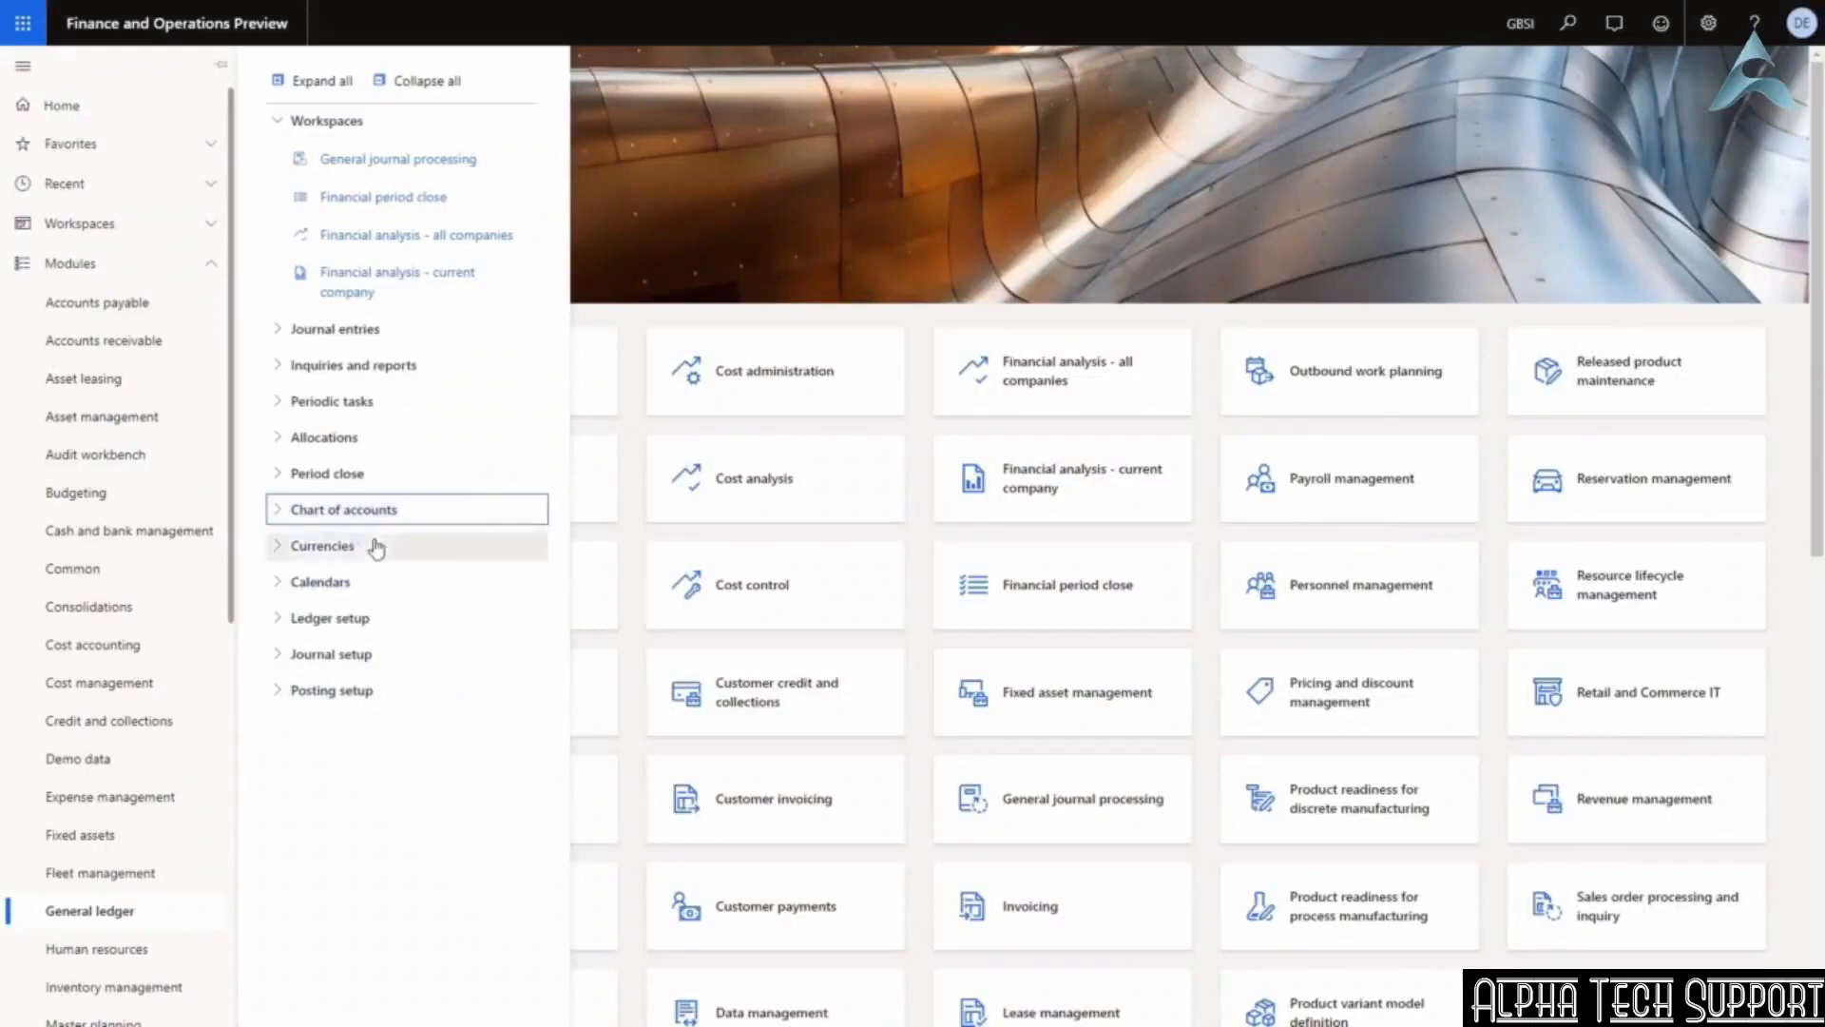
# Open Financial dimensions from the Chart of accounts setup and dismiss the activation notice.
pyautogui.click(274, 514)
pyautogui.click(294, 553)
pyautogui.click(292, 597)
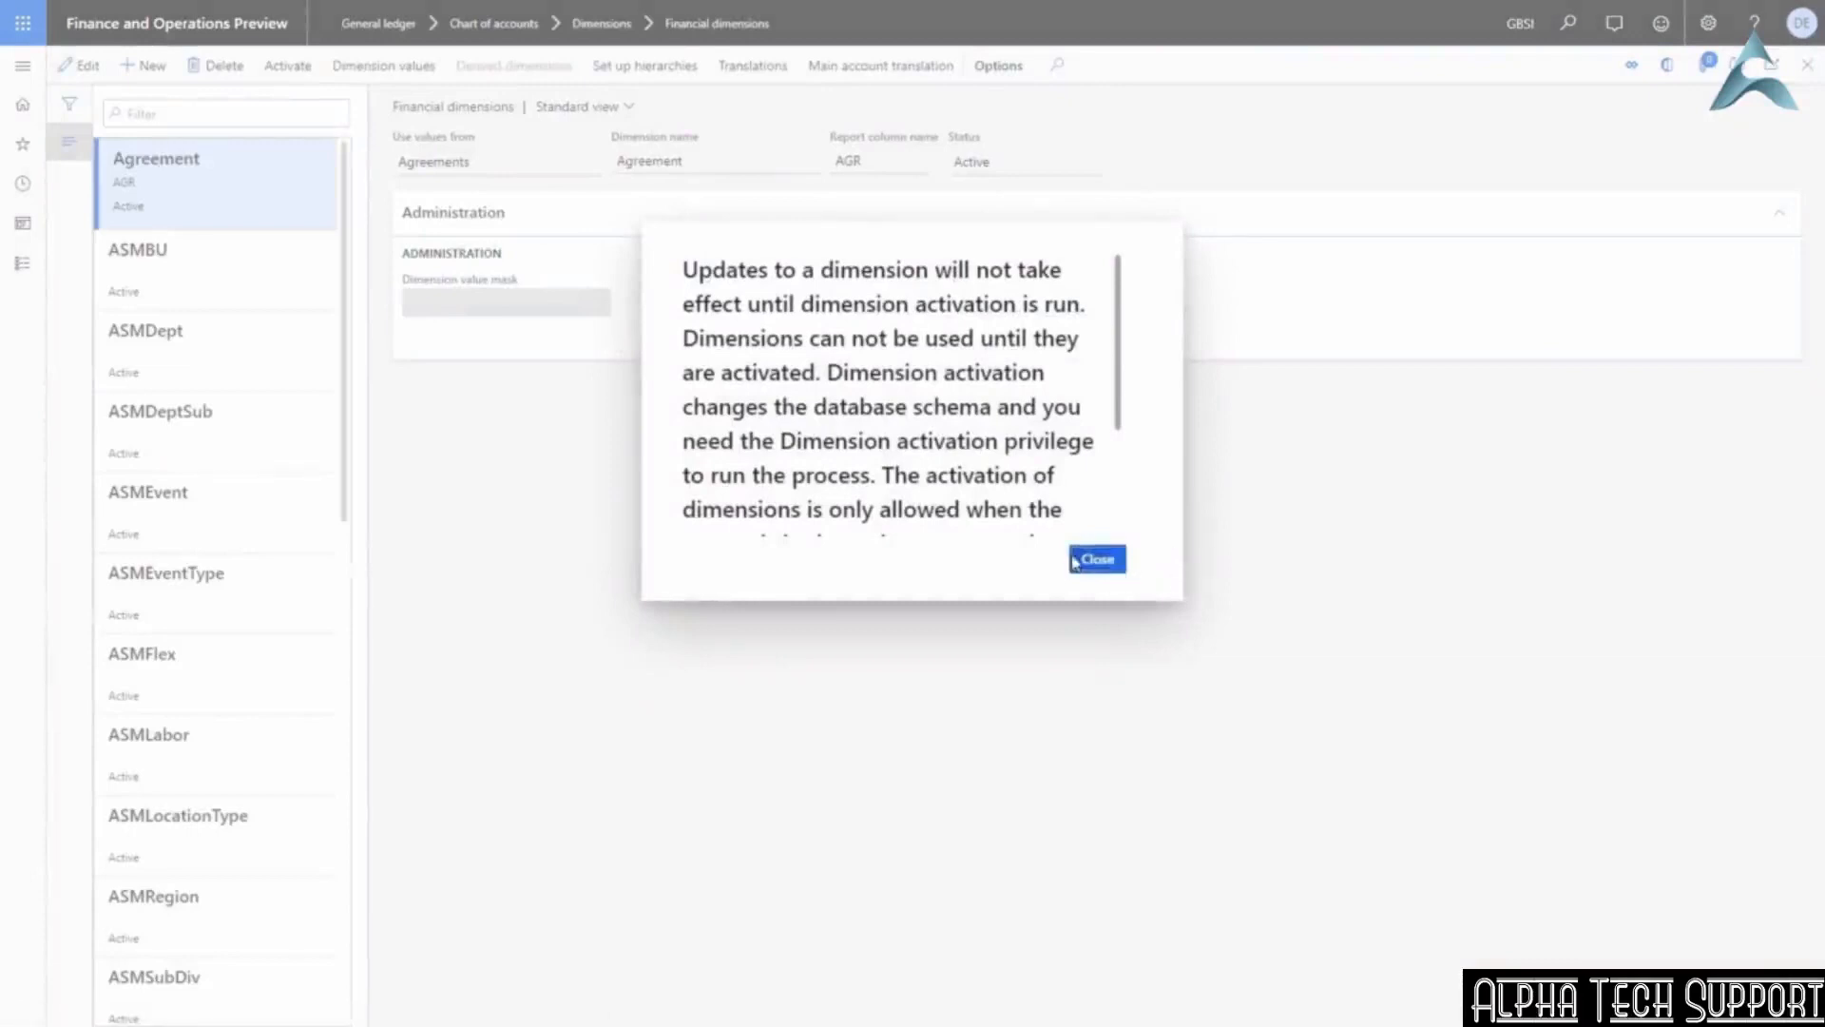
pyautogui.click(1095, 561)
# Select the Department dimension to show its details (Departments, Active) and open its values.
pyautogui.scroll(-15, 161, 366)
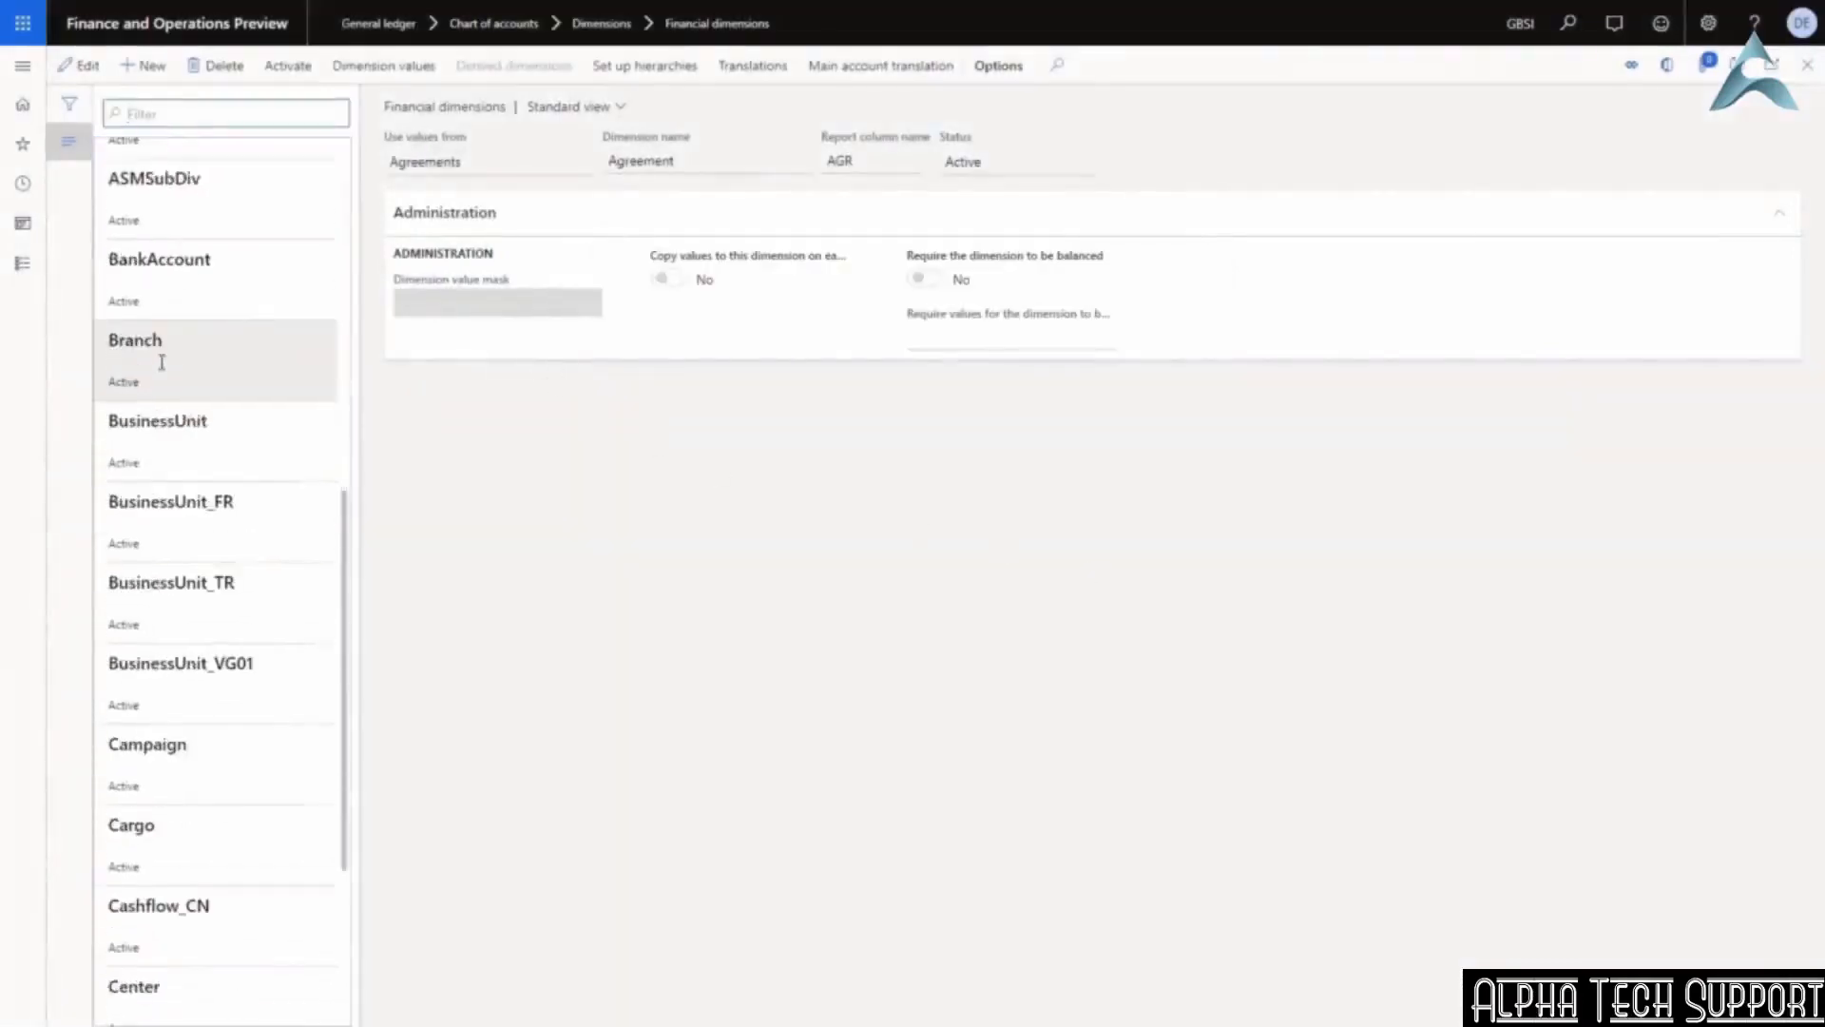
pyautogui.scroll(-6, 162, 369)
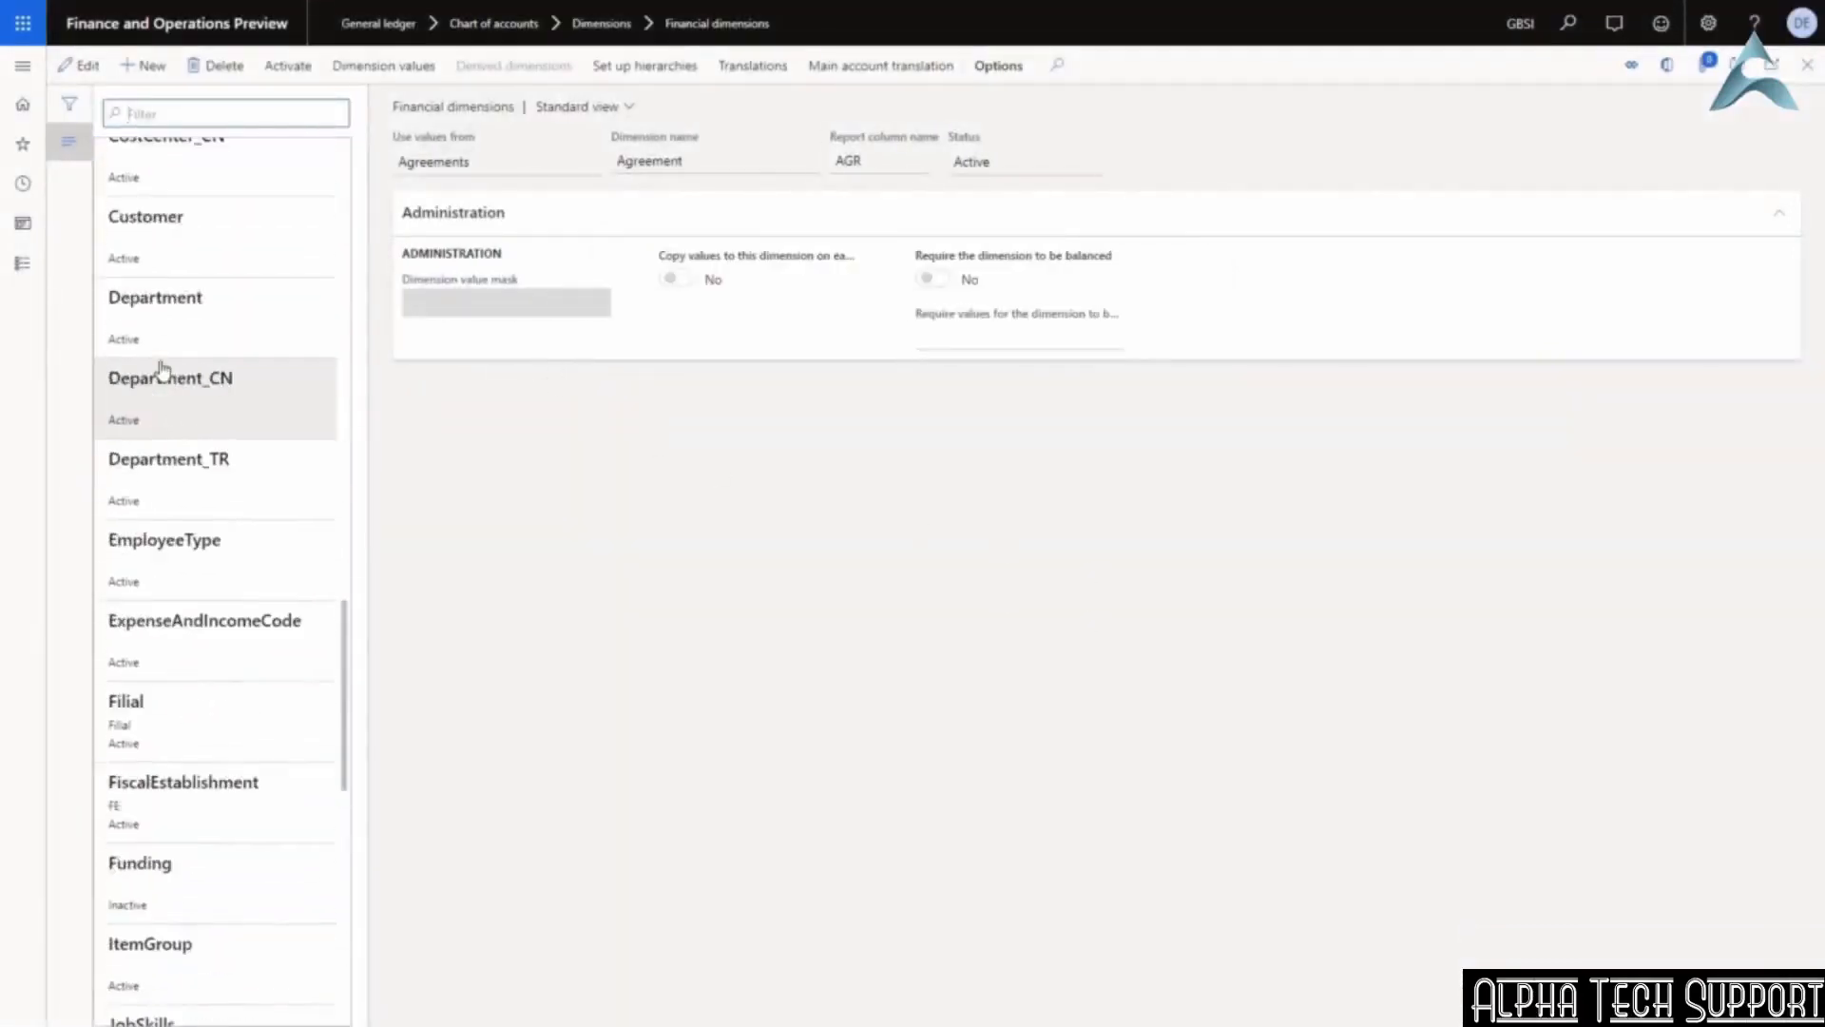
pyautogui.scroll(2, 162, 369)
pyautogui.scroll(-2, 162, 369)
pyautogui.click(195, 307)
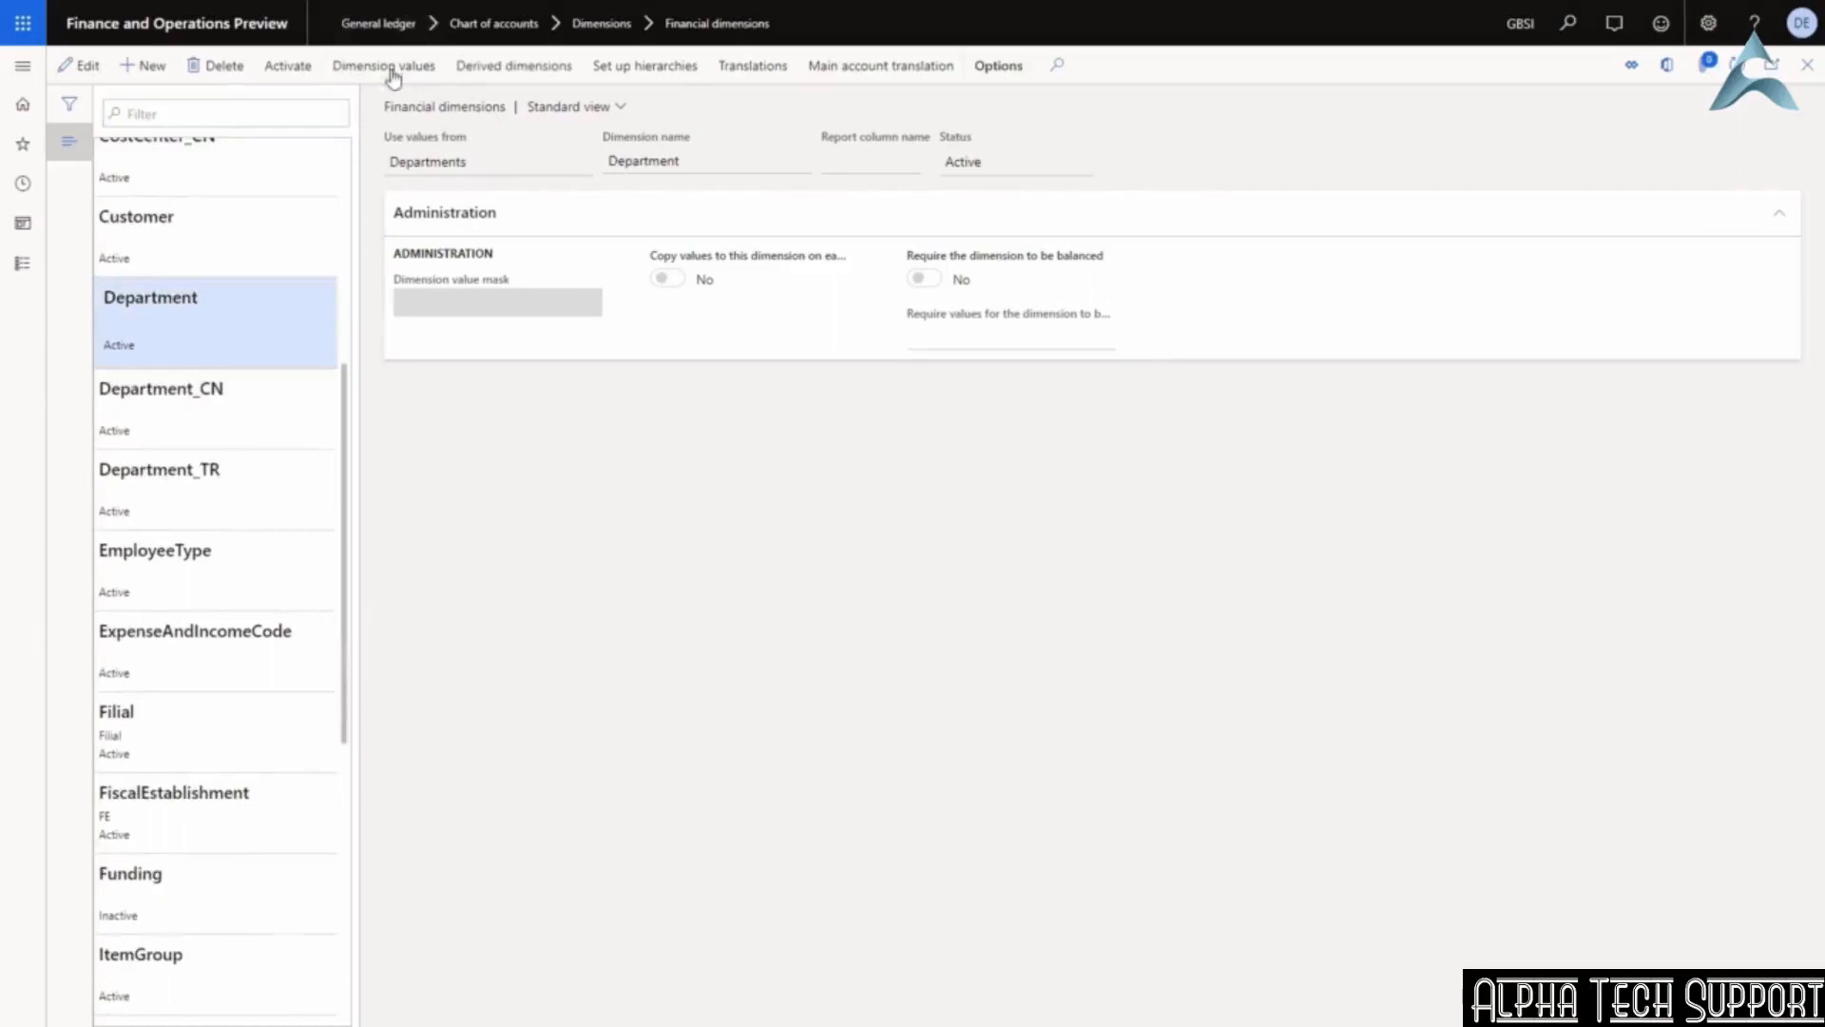
pyautogui.click(385, 66)
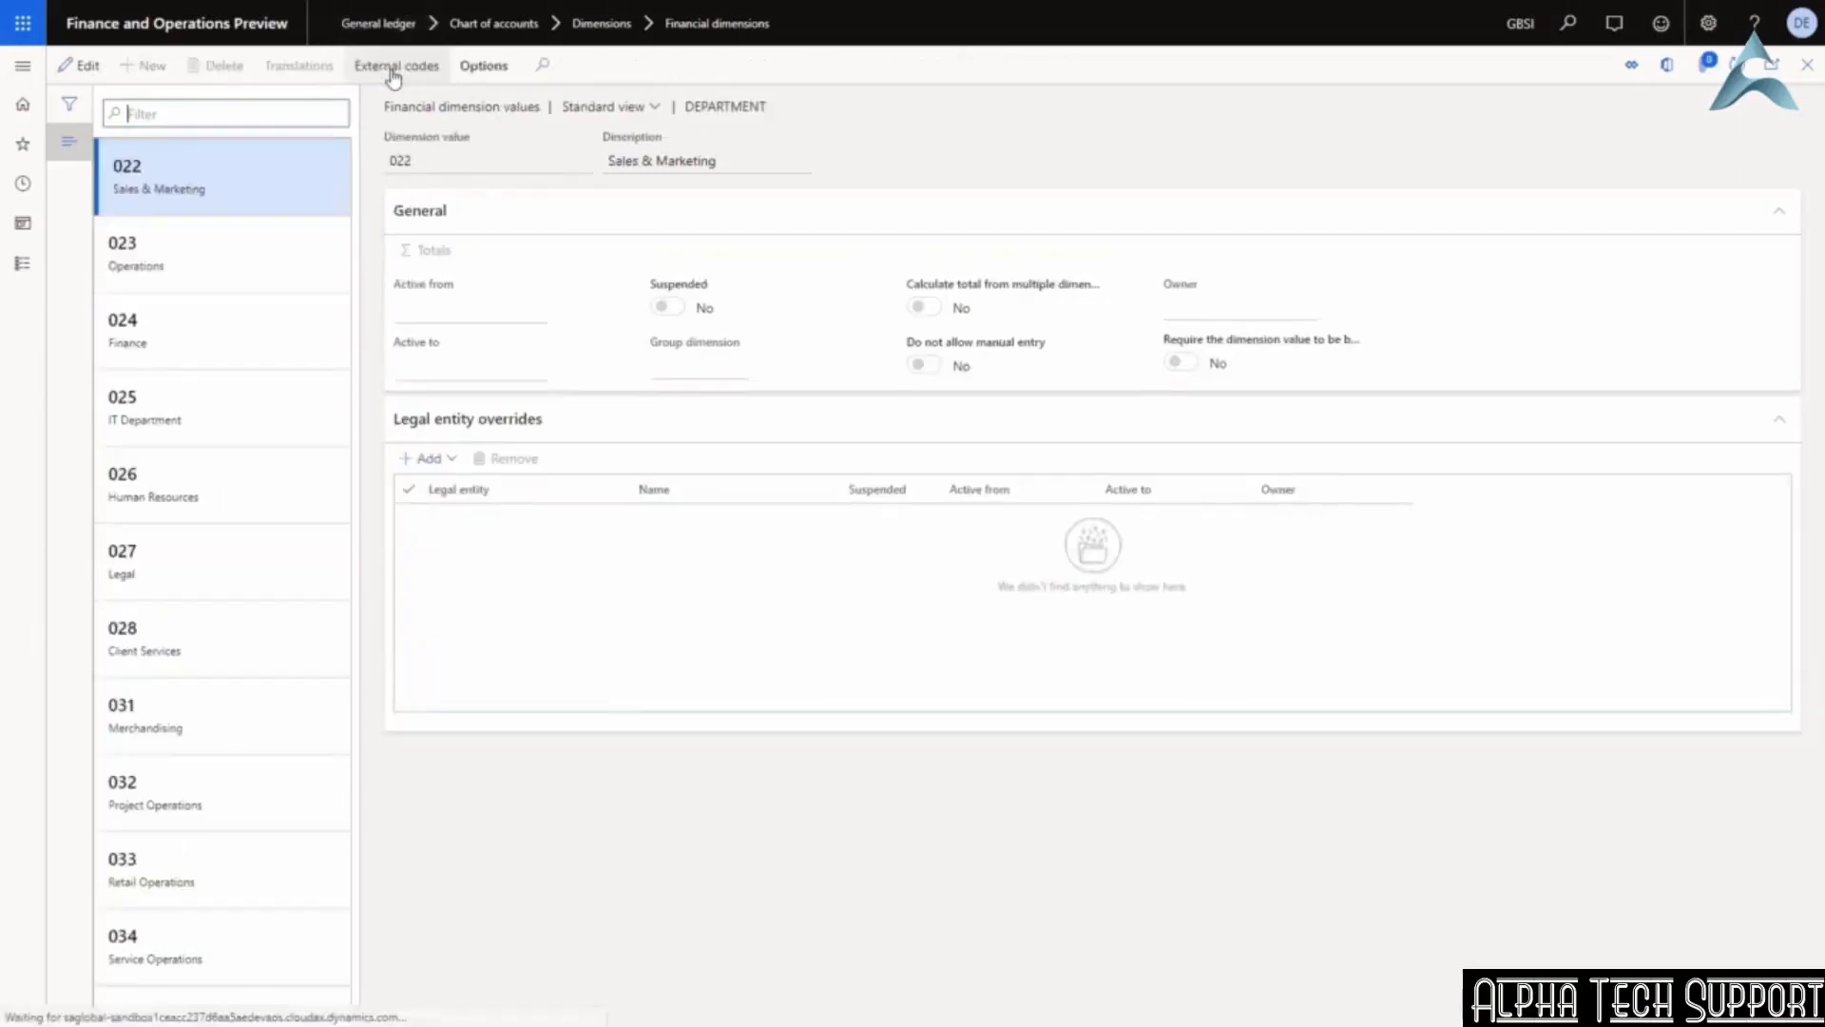
pyautogui.click(236, 260)
pyautogui.click(241, 339)
pyautogui.click(244, 418)
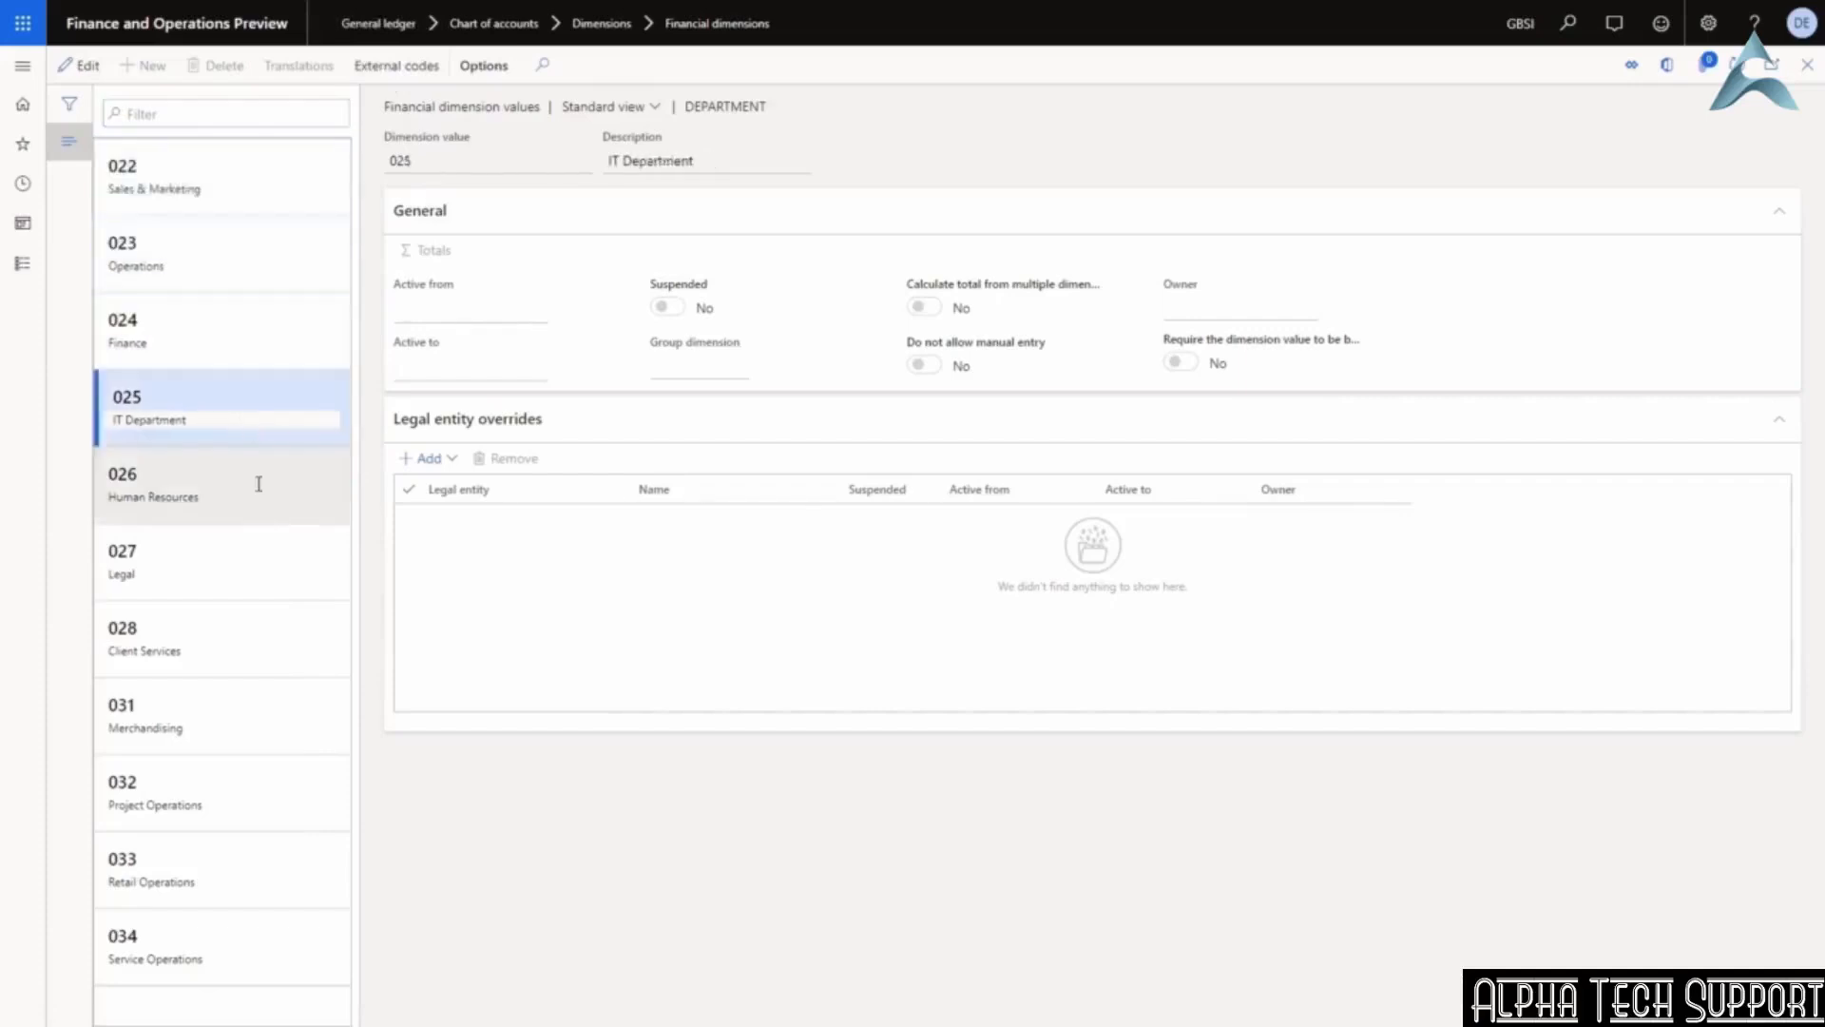
pyautogui.click(261, 484)
pyautogui.click(253, 575)
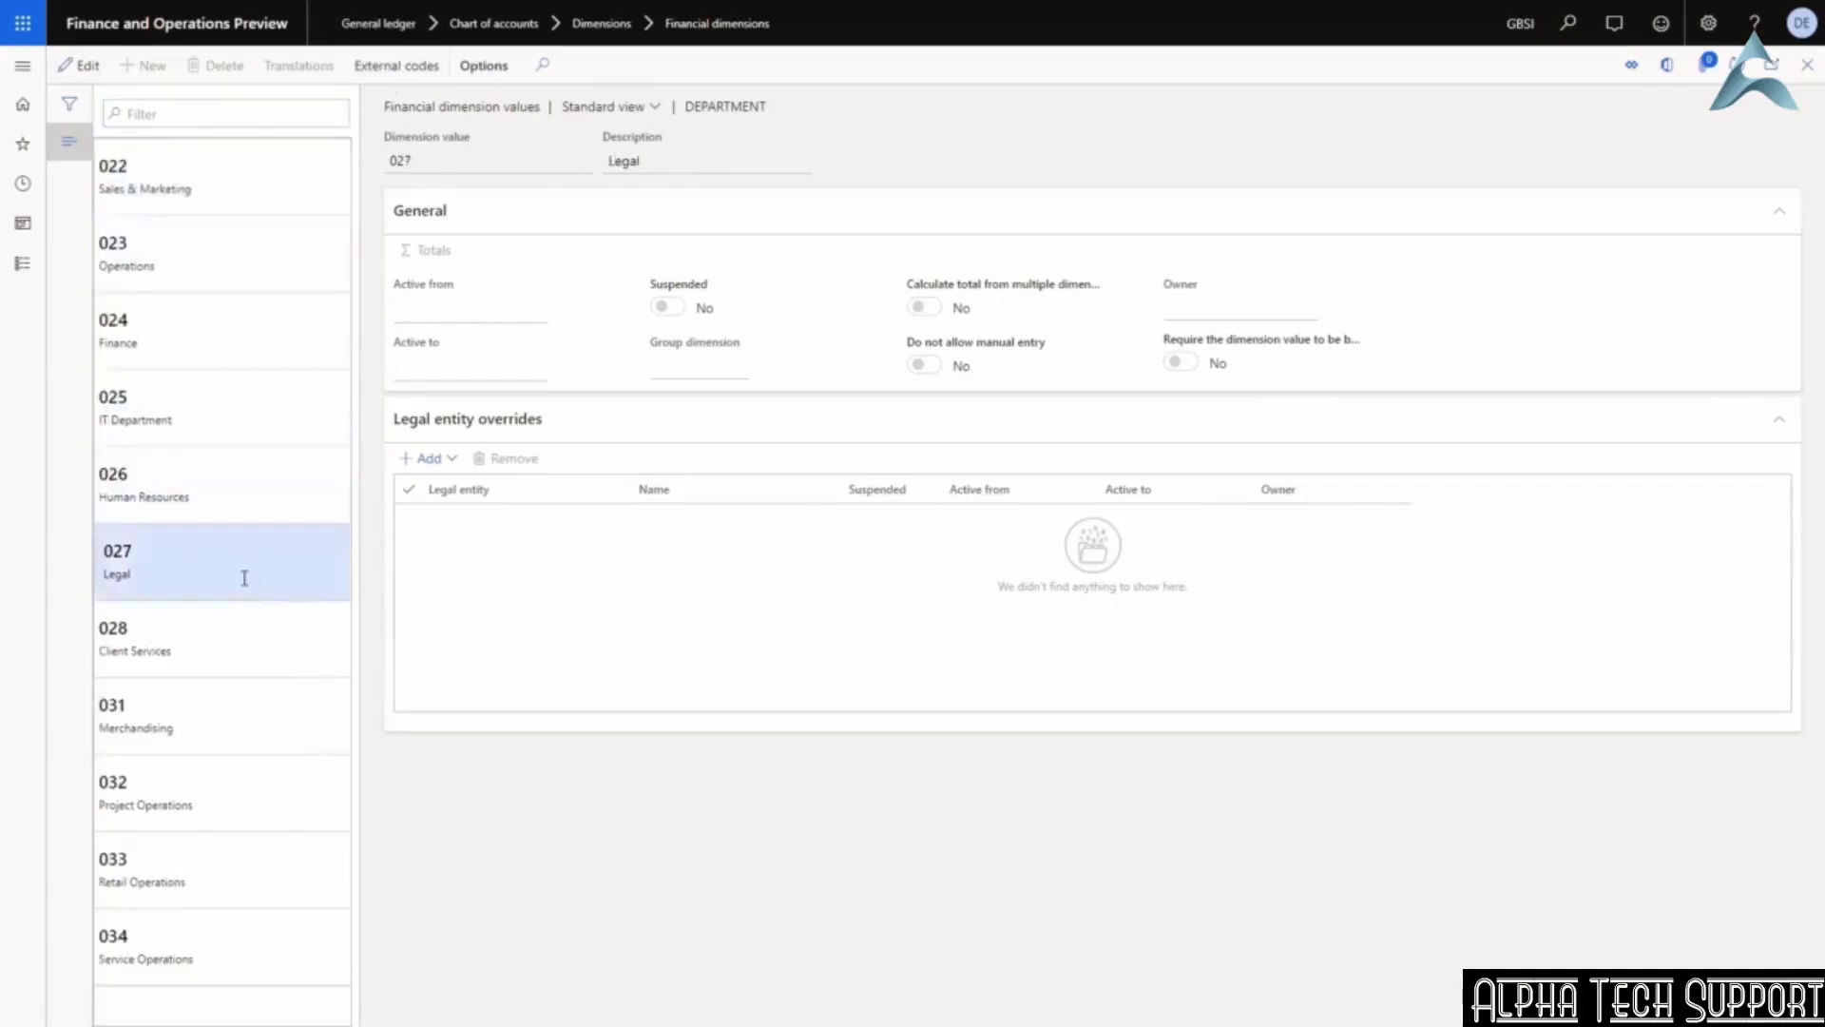
pyautogui.click(1807, 64)
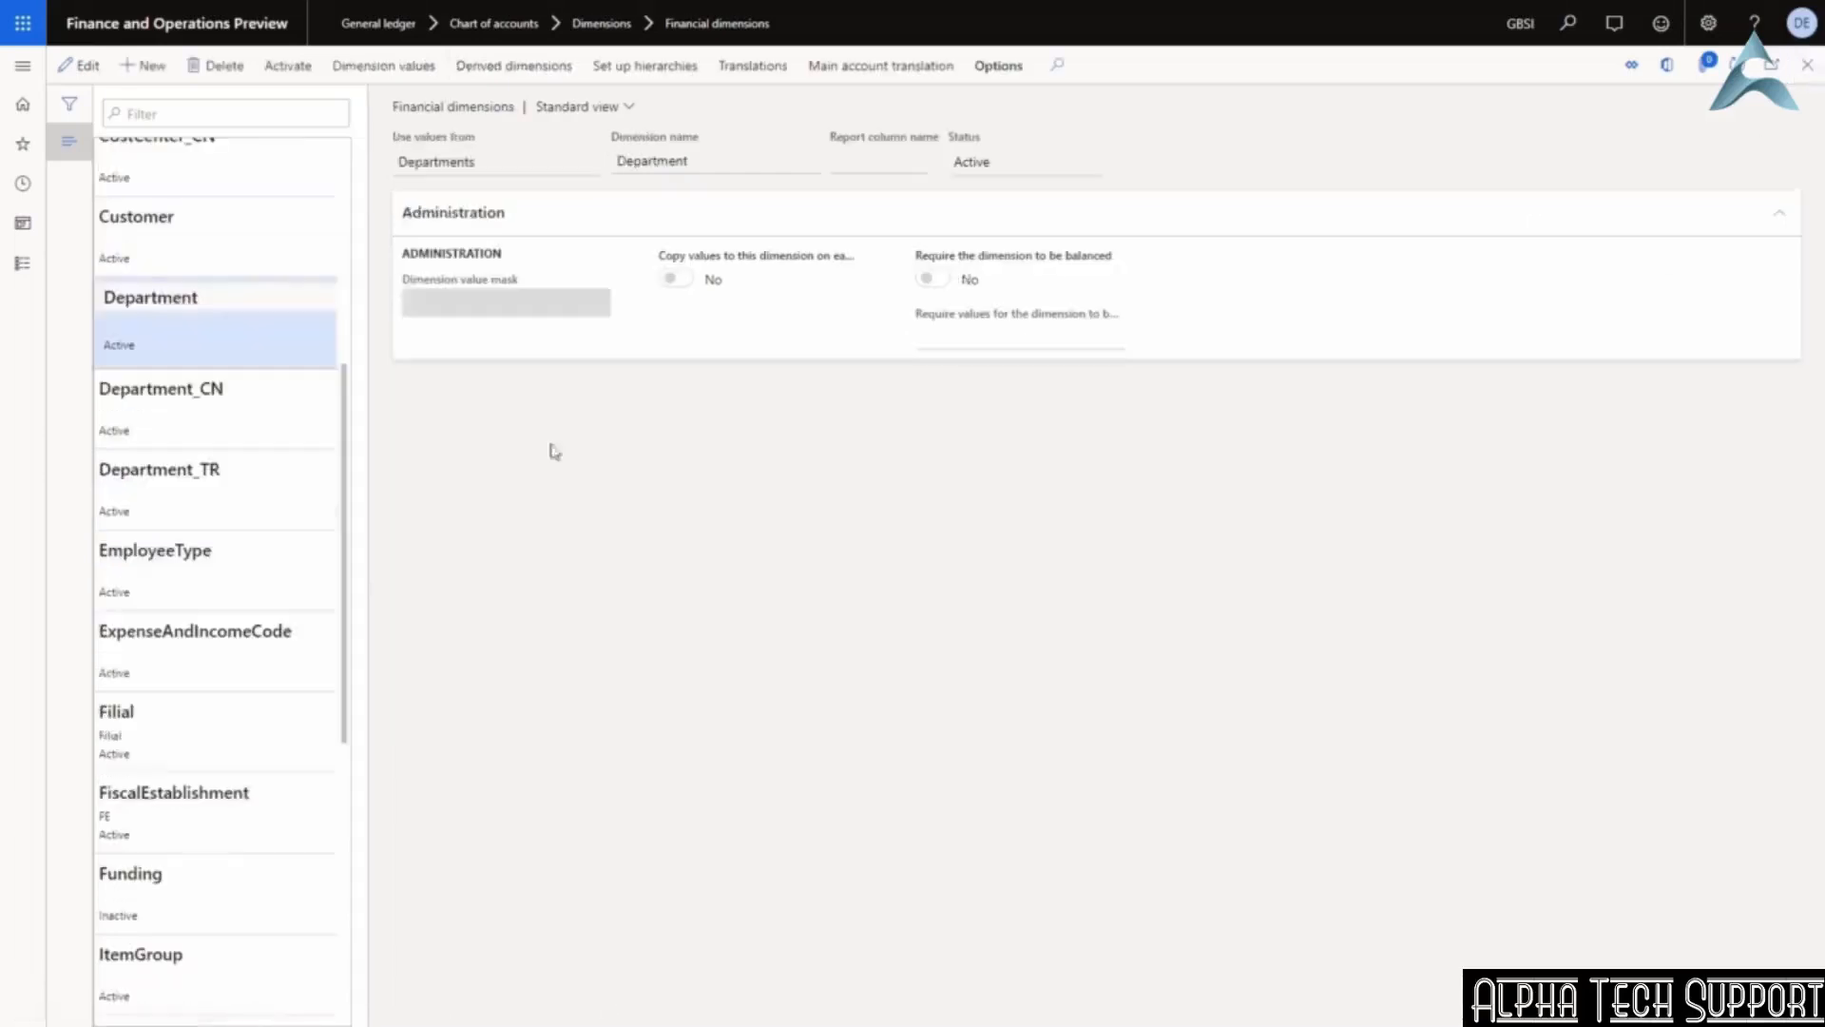
pyautogui.scroll(7, 245, 347)
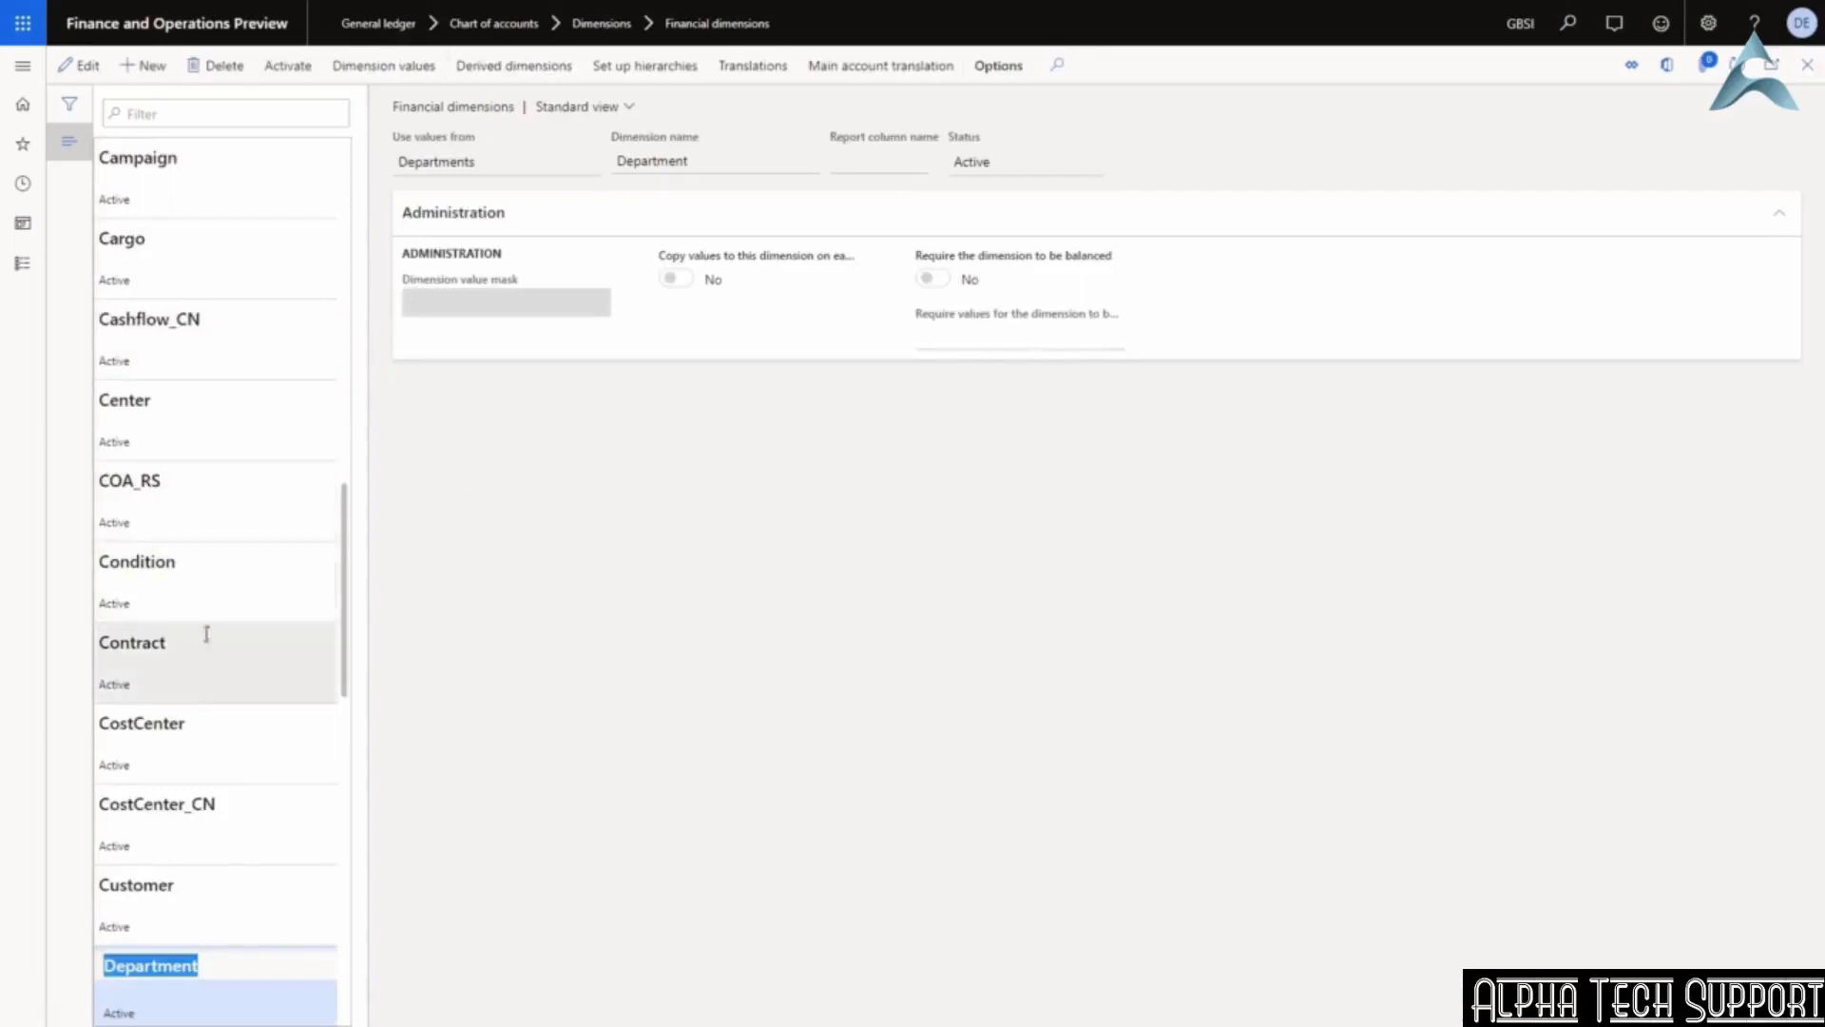
pyautogui.click(204, 732)
pyautogui.click(385, 69)
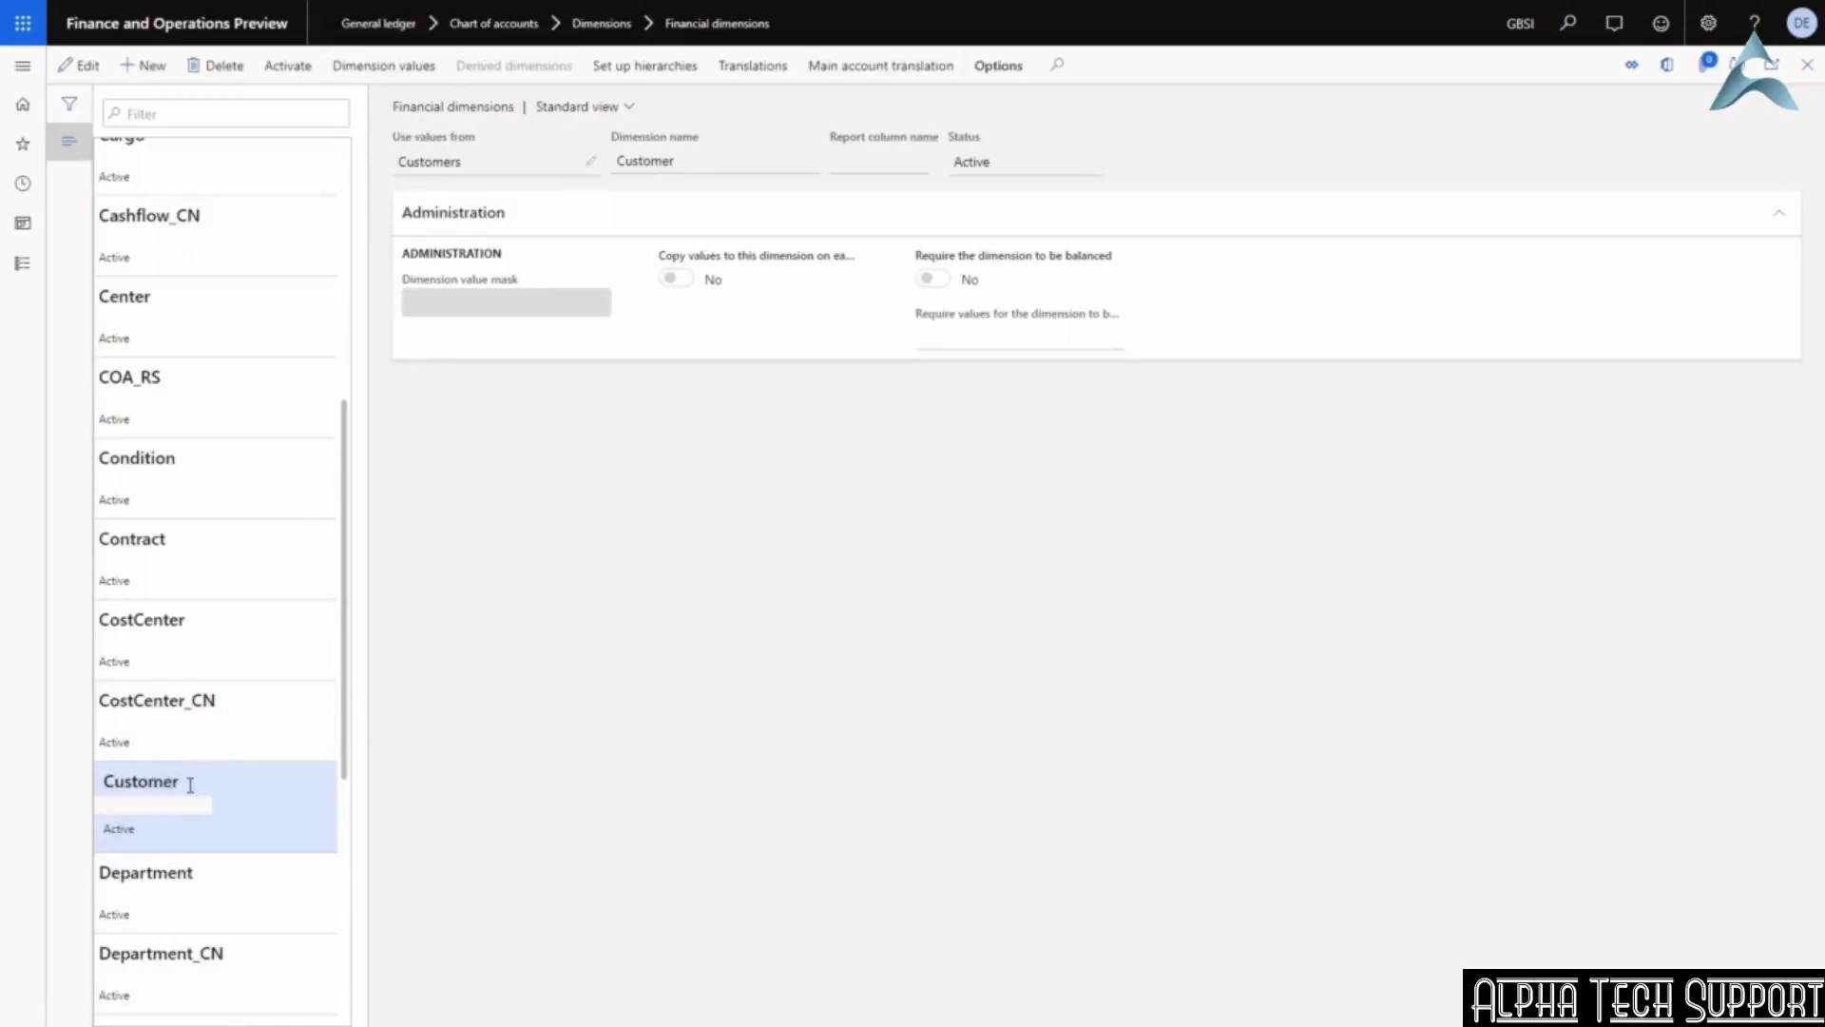
pyautogui.click(190, 785)
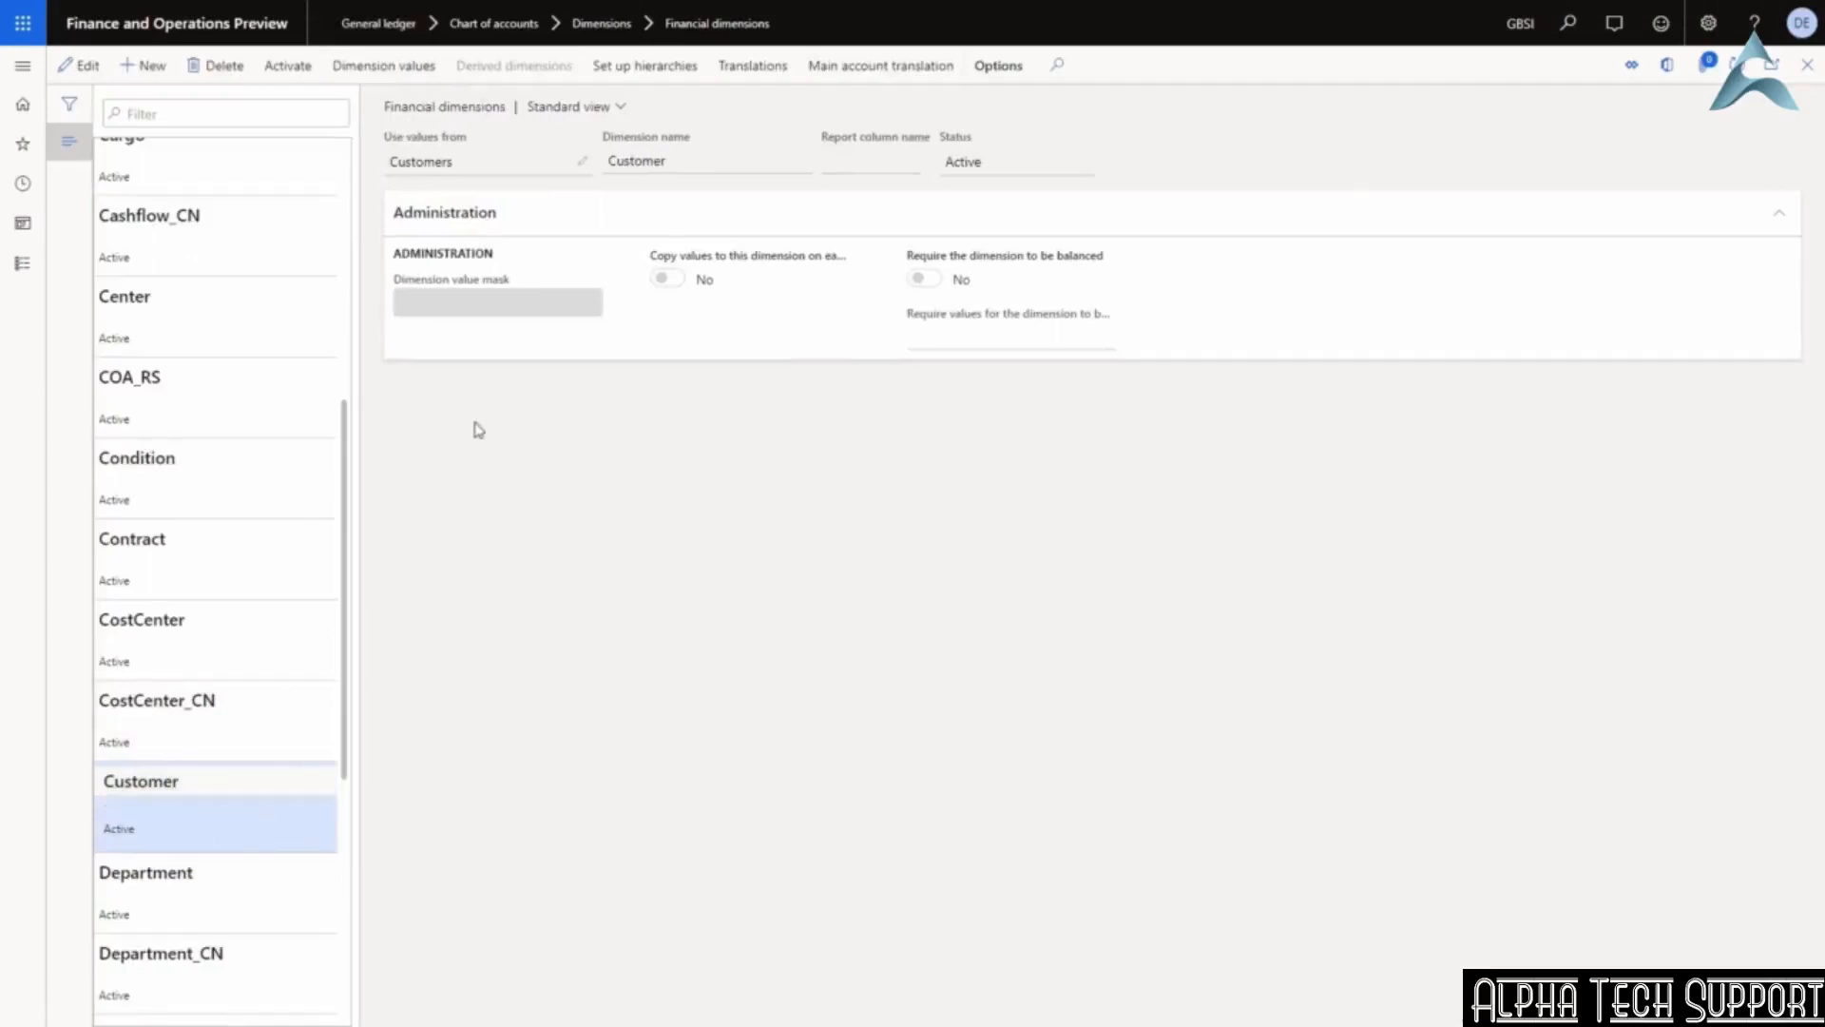
pyautogui.moveTo(460, 163)
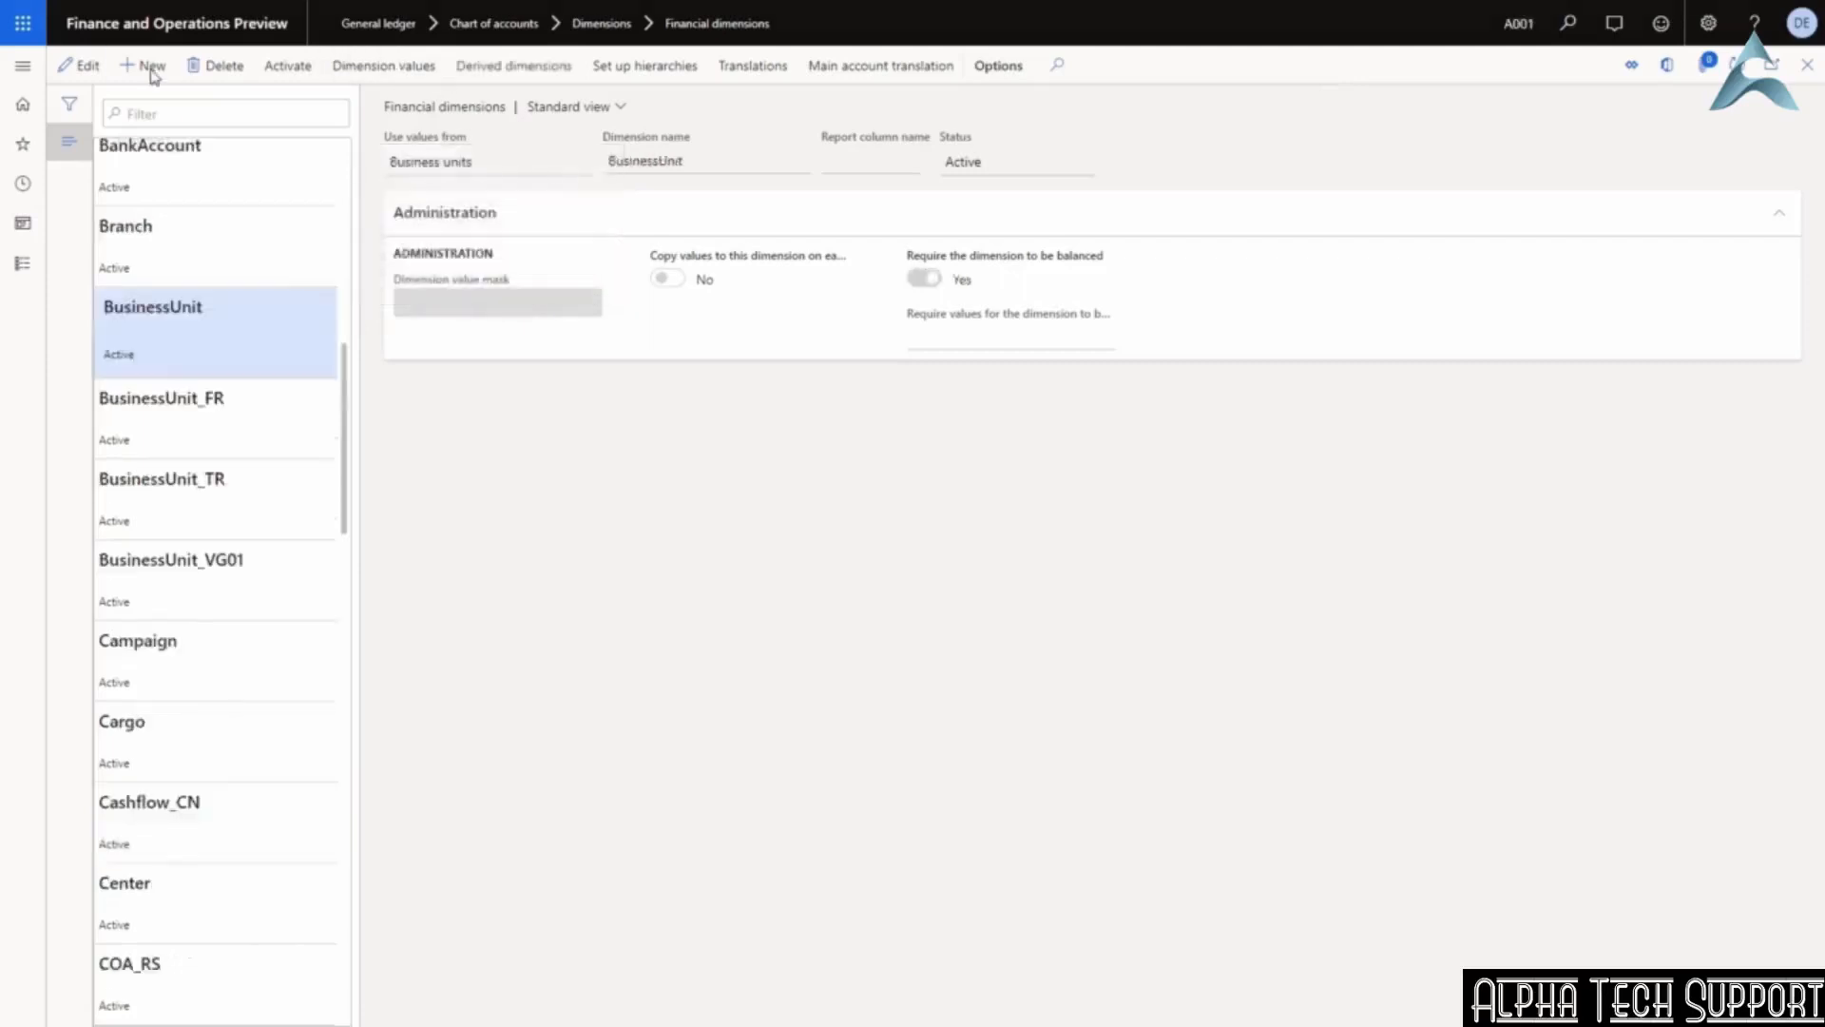
# Create a new financial dimension using < Custom dimension > values, named 'User defined'.
pyautogui.click(153, 66)
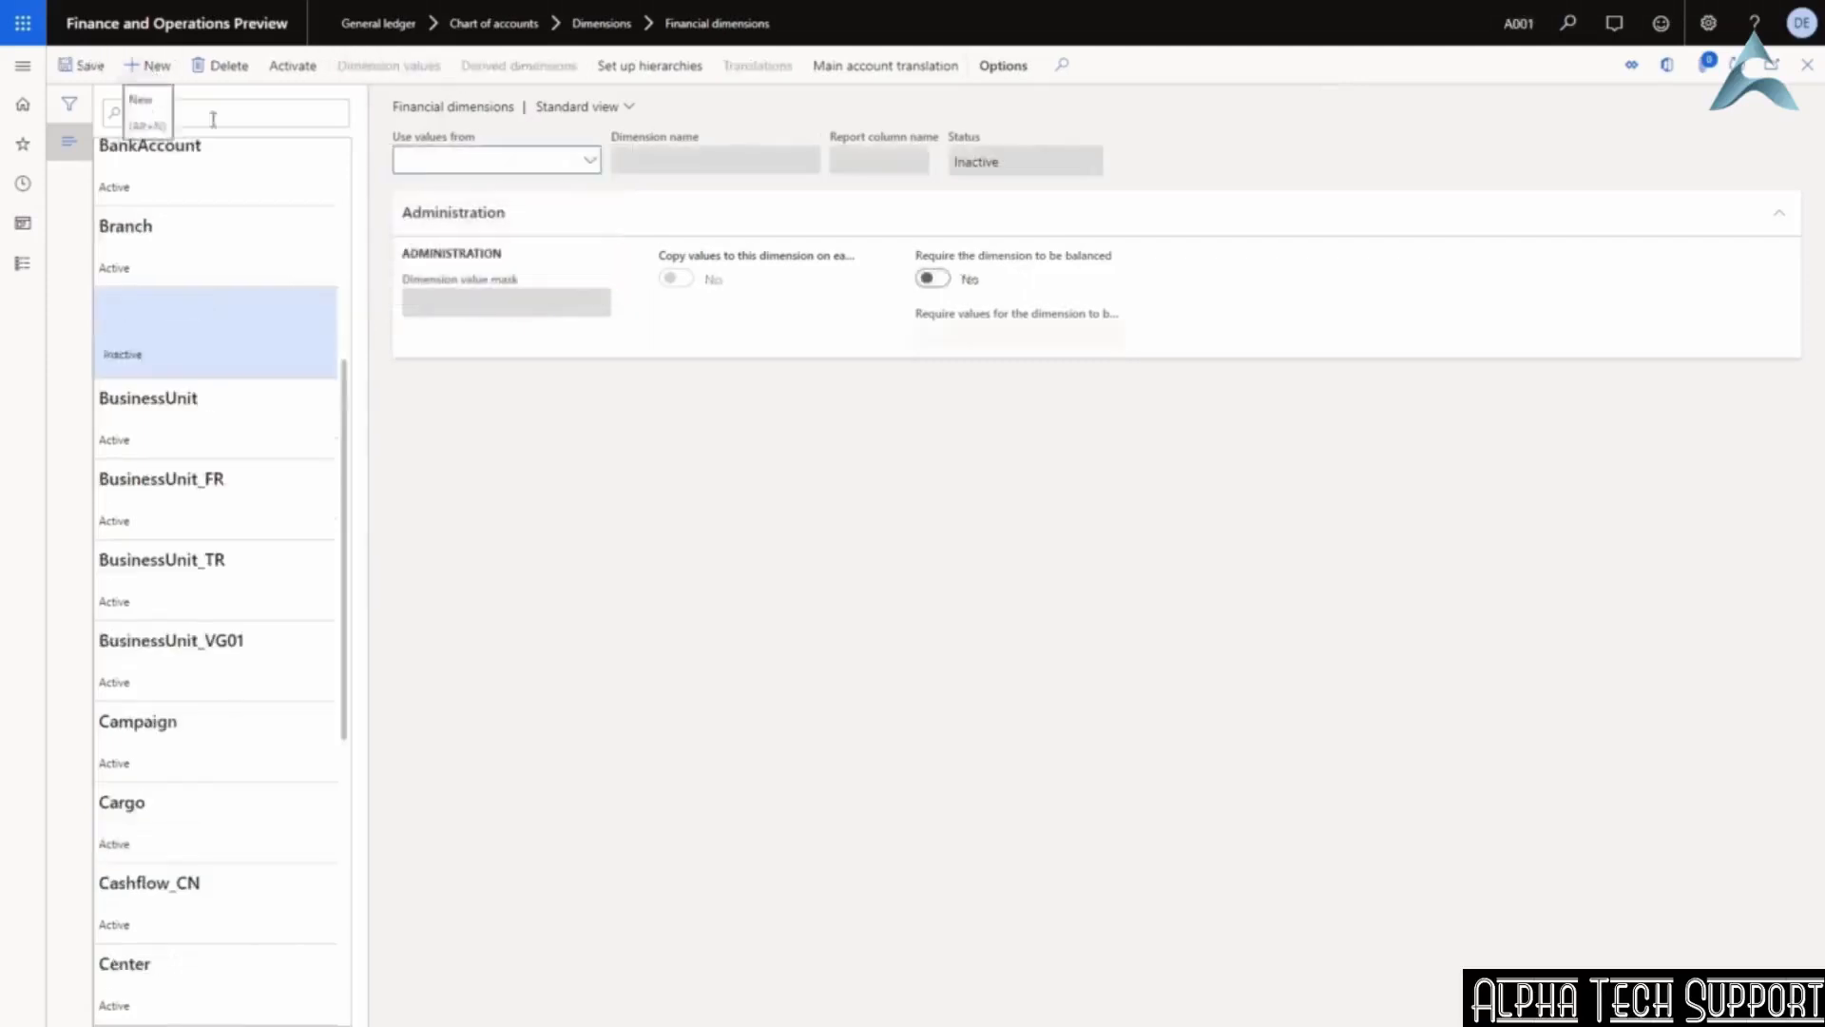
pyautogui.click(586, 166)
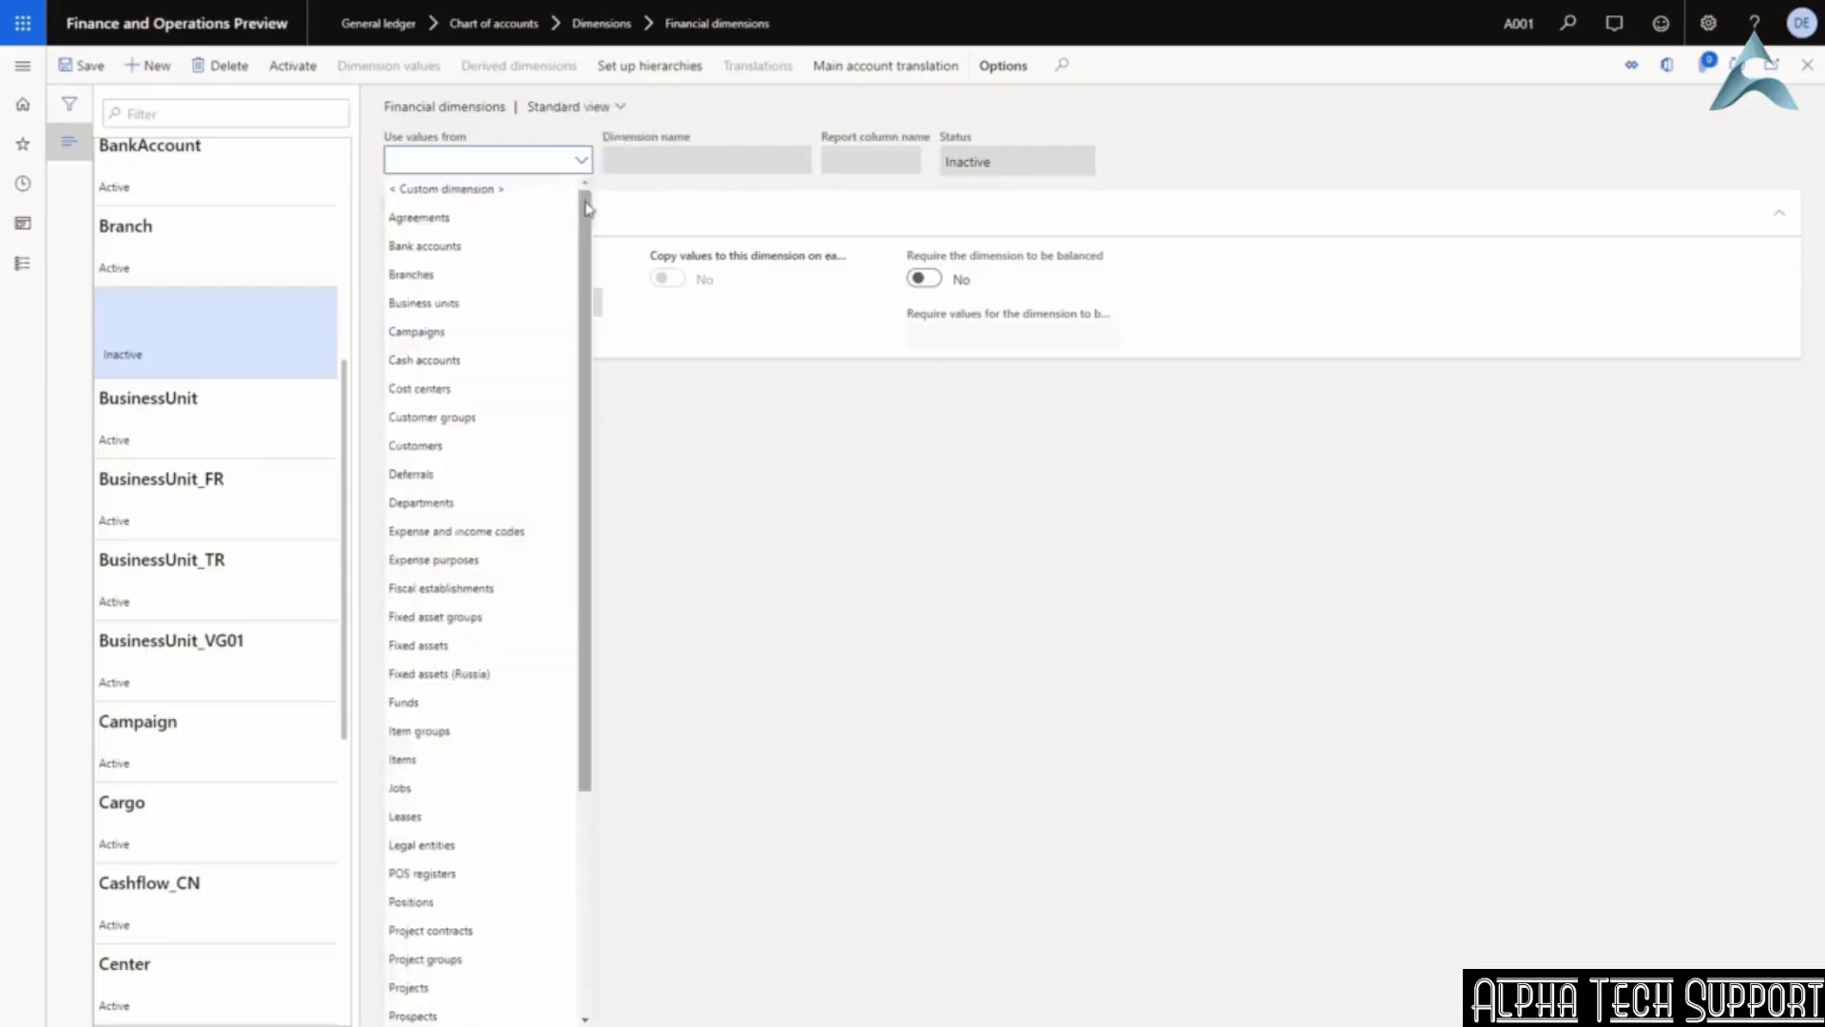
pyautogui.moveTo(586, 207); pyautogui.dragTo(586, 501)
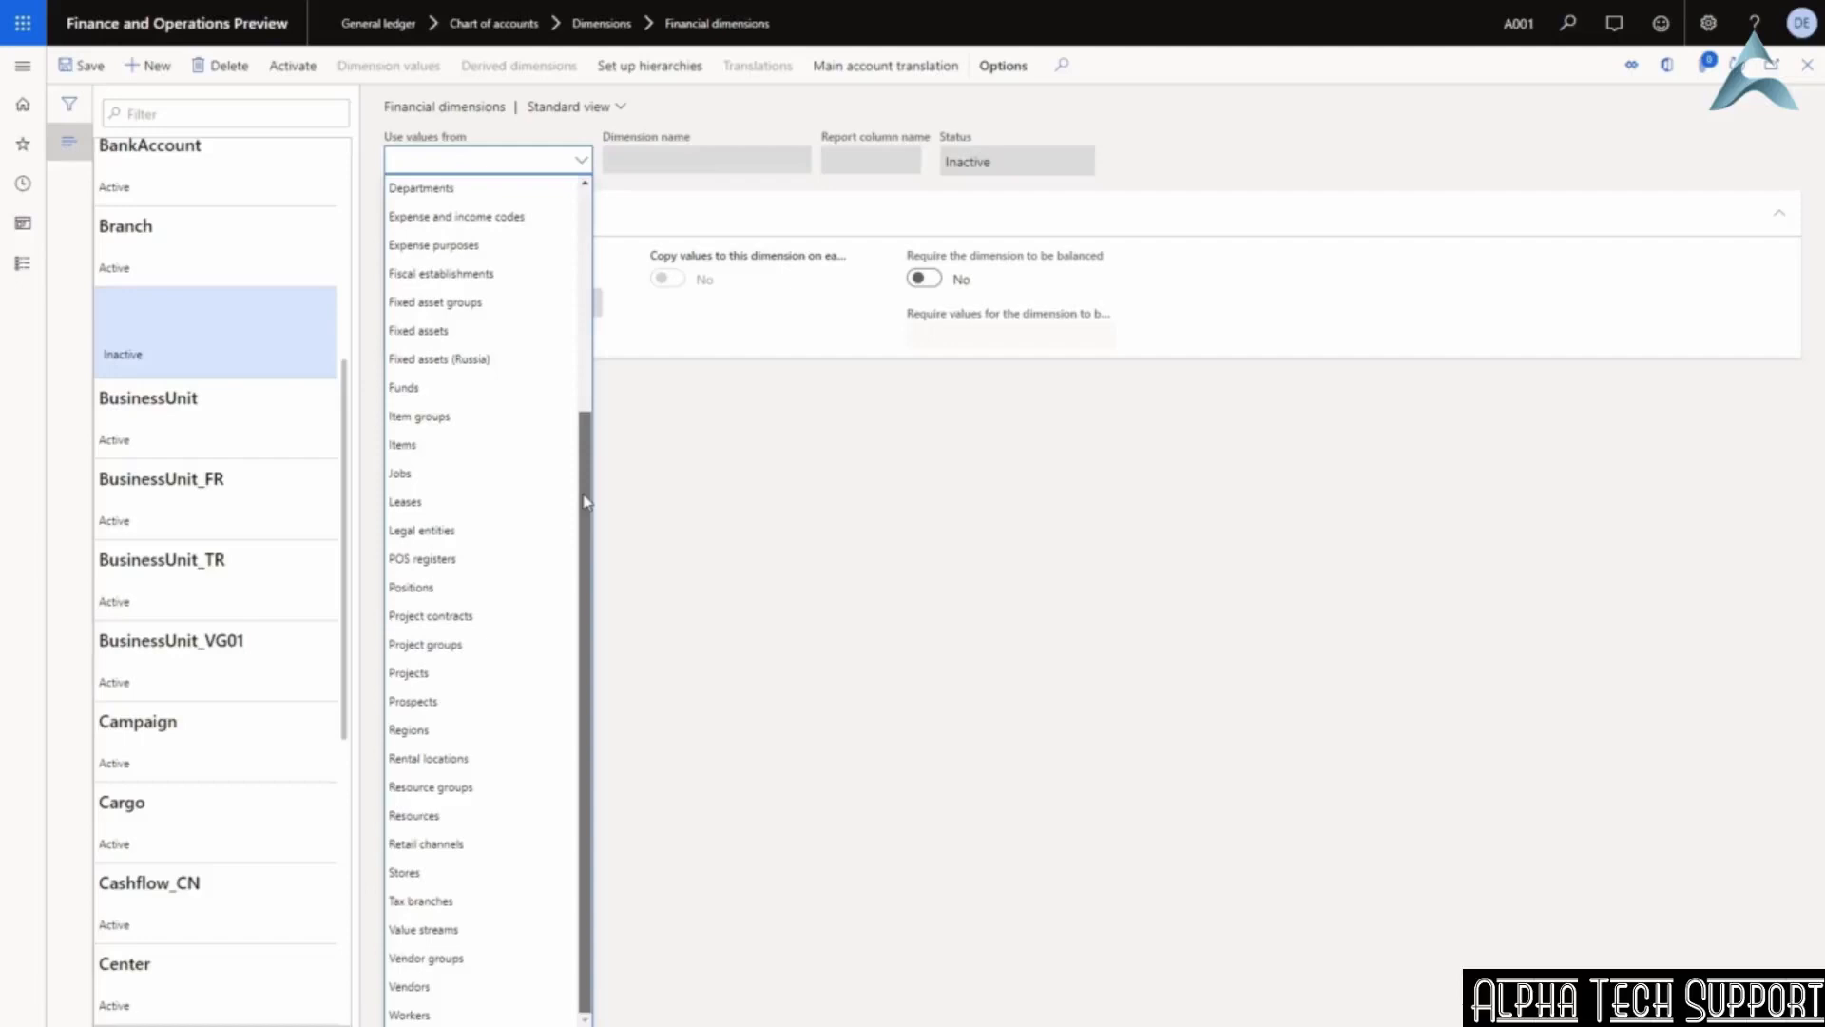
pyautogui.moveTo(586, 501); pyautogui.dragTo(589, 138)
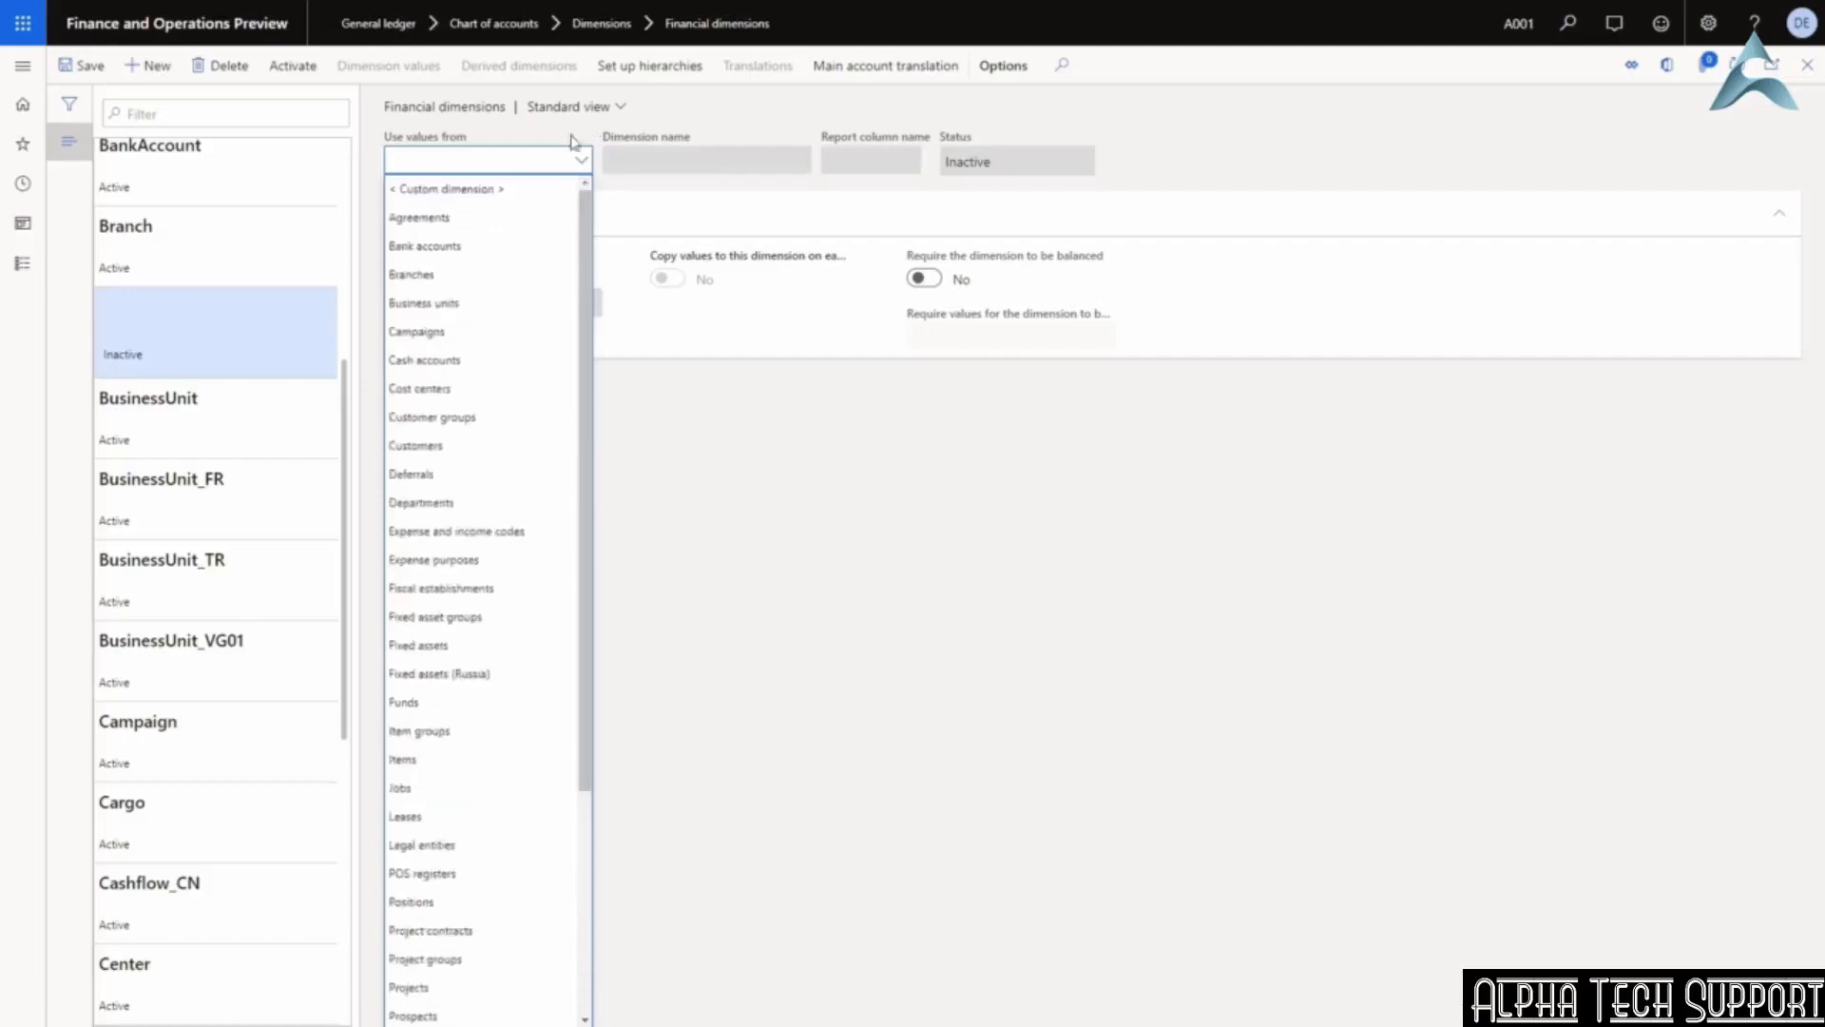
pyautogui.click(511, 190)
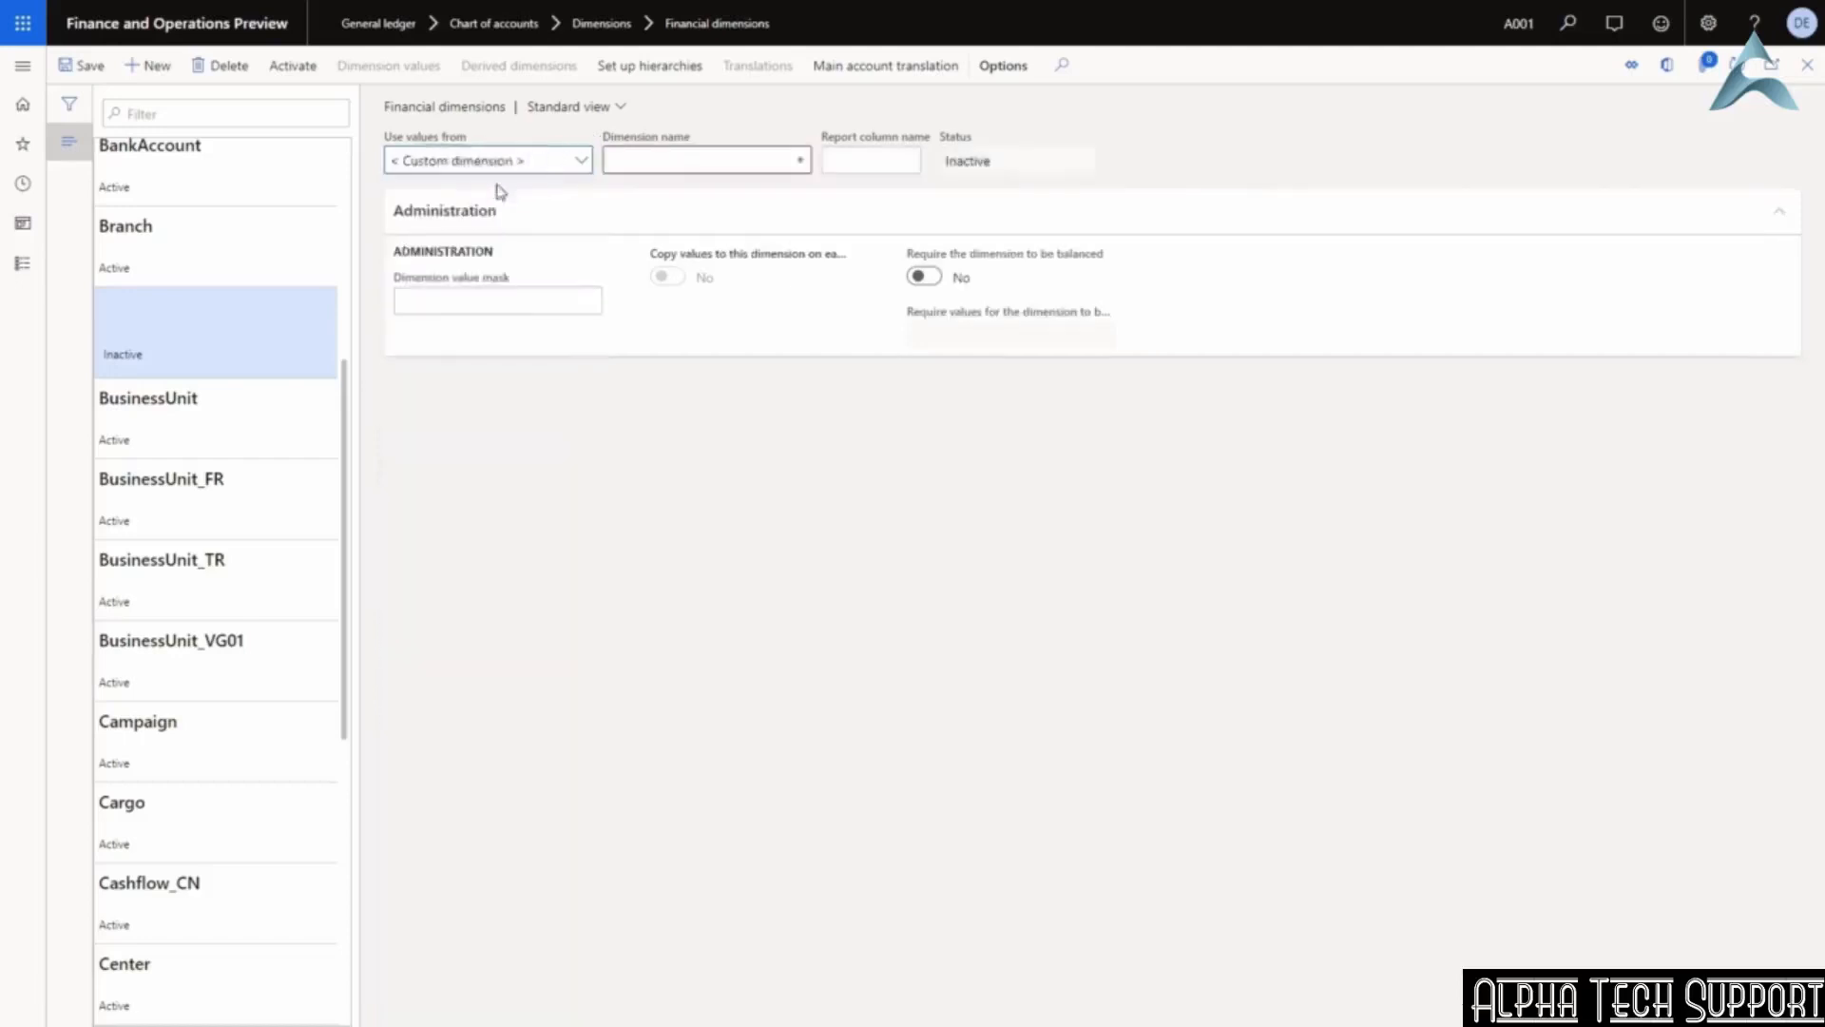
pyautogui.click(709, 165)
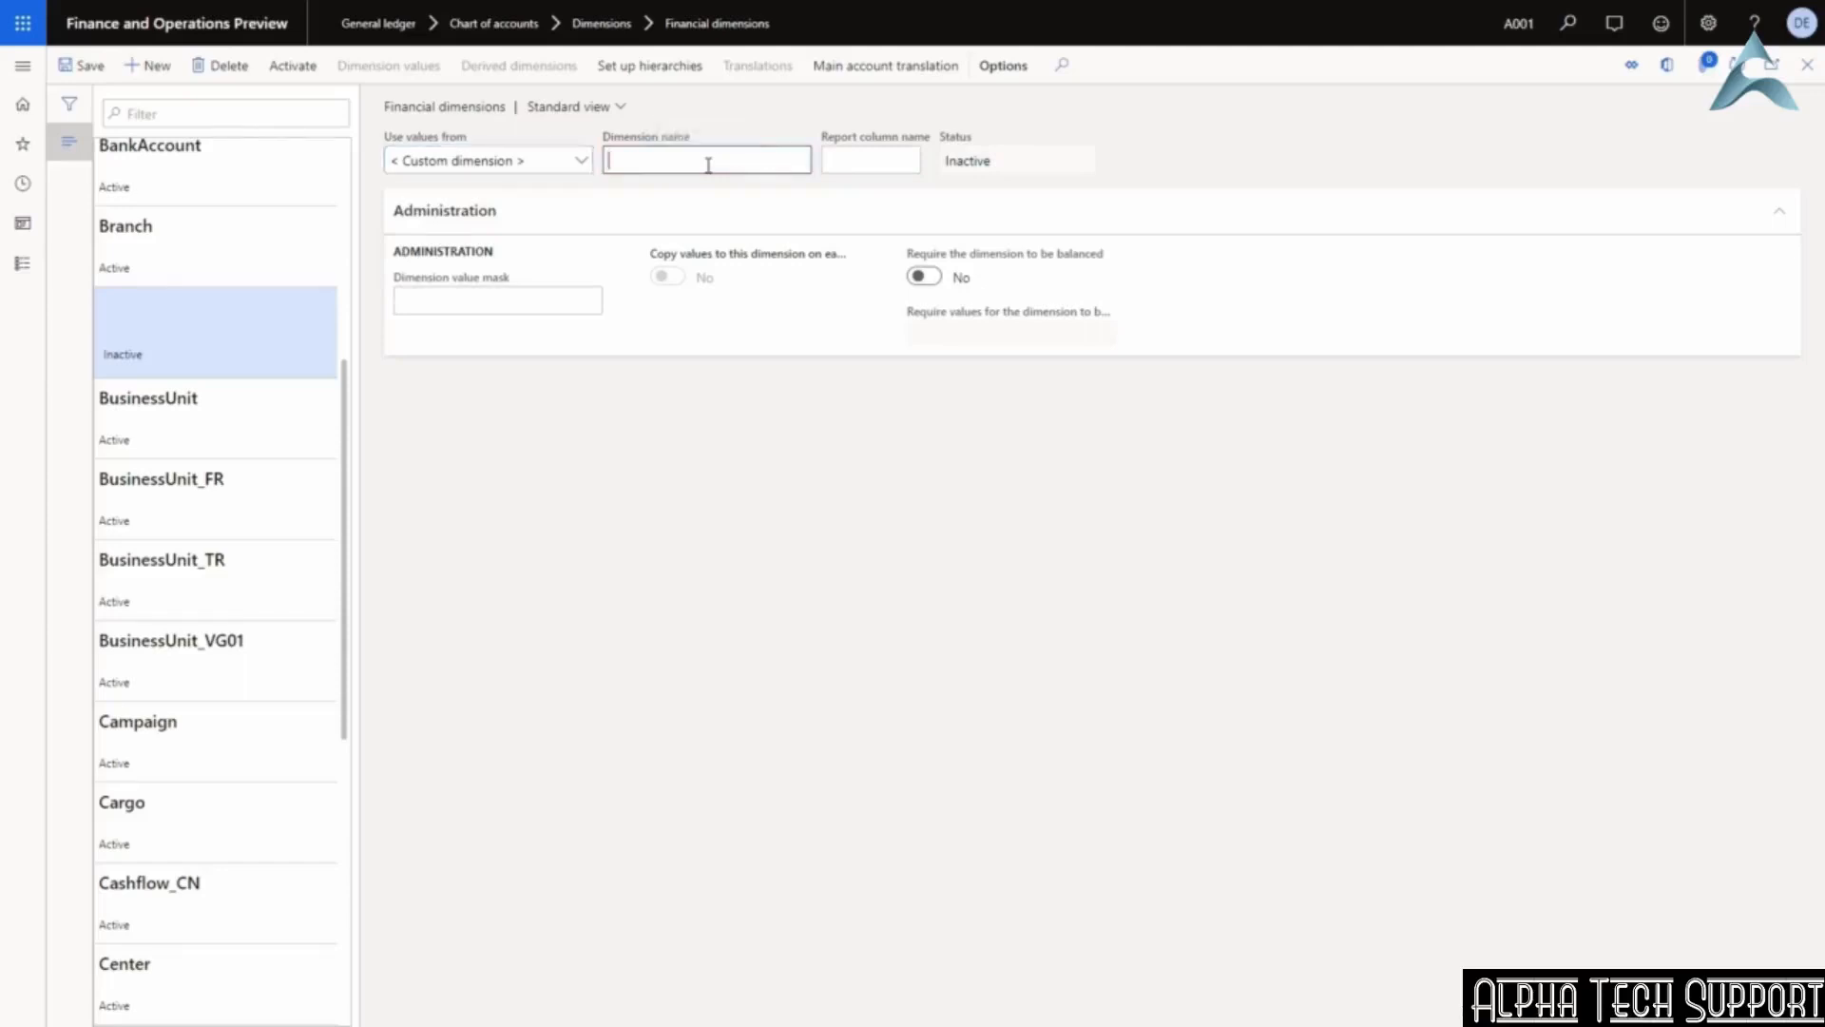
pyautogui.write('User defined')
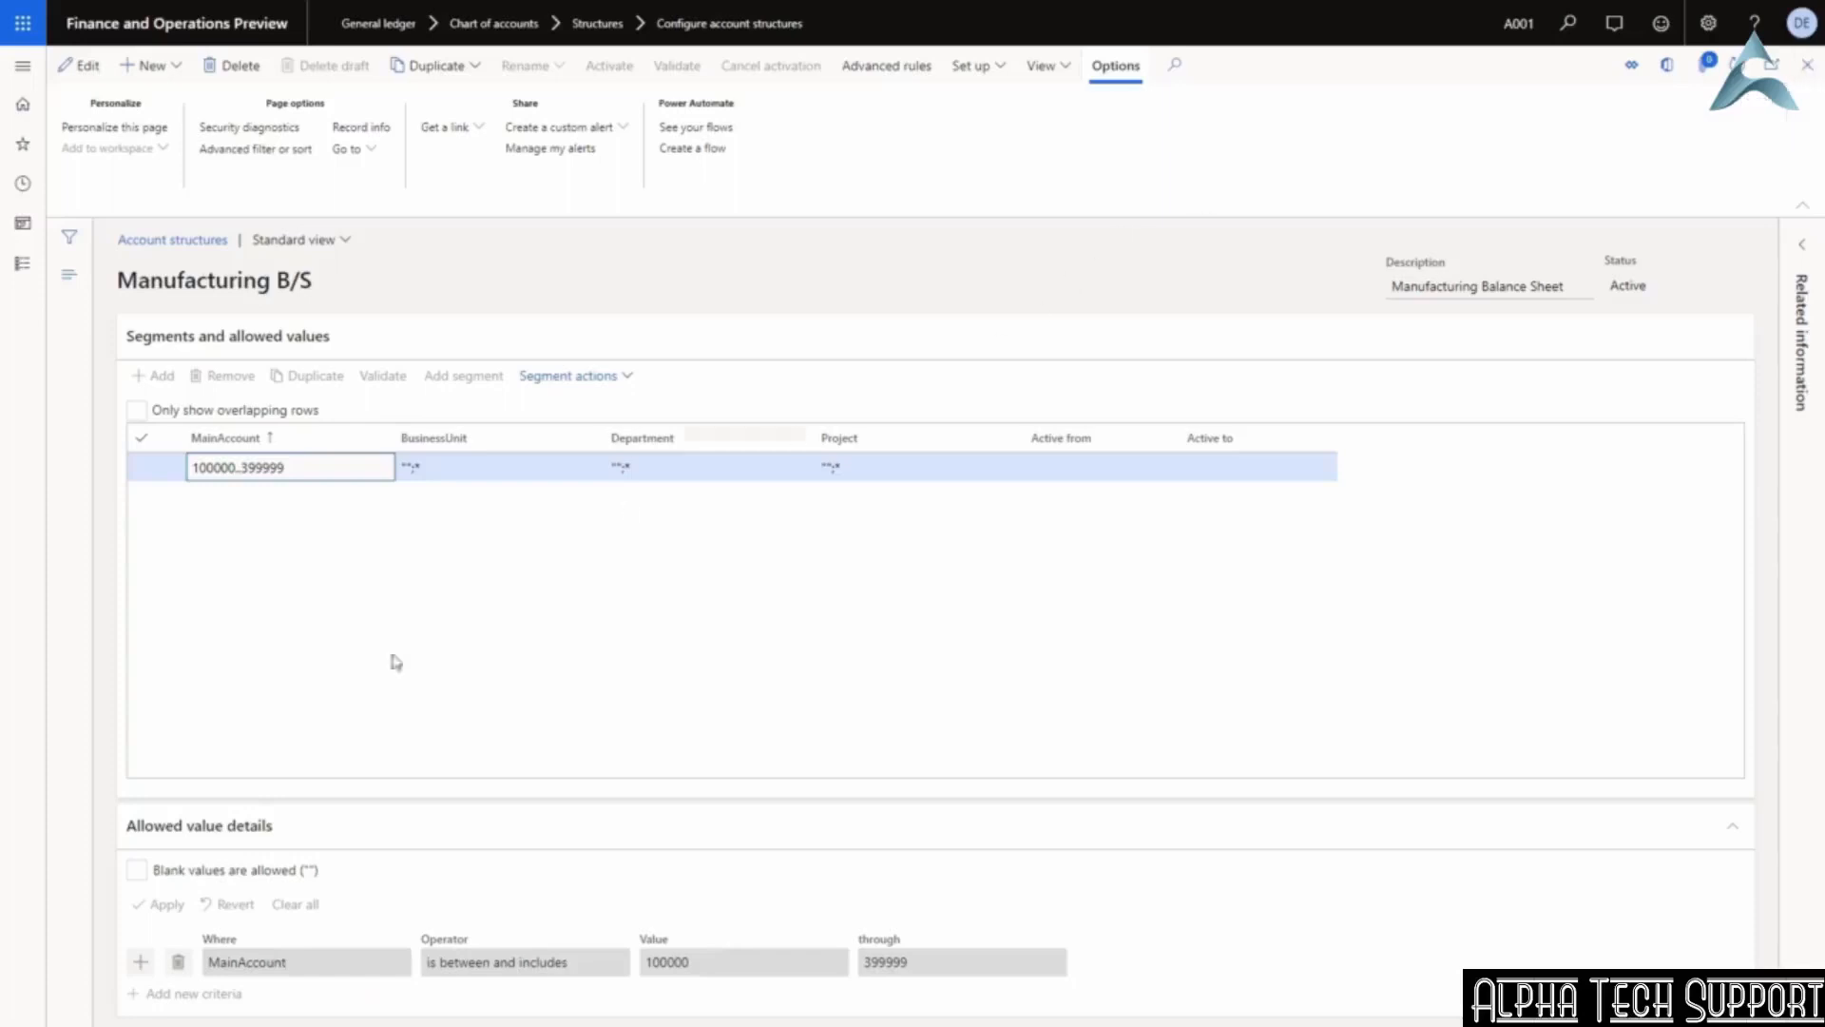
pyautogui.moveTo(288, 467); pyautogui.dragTo(189, 480)
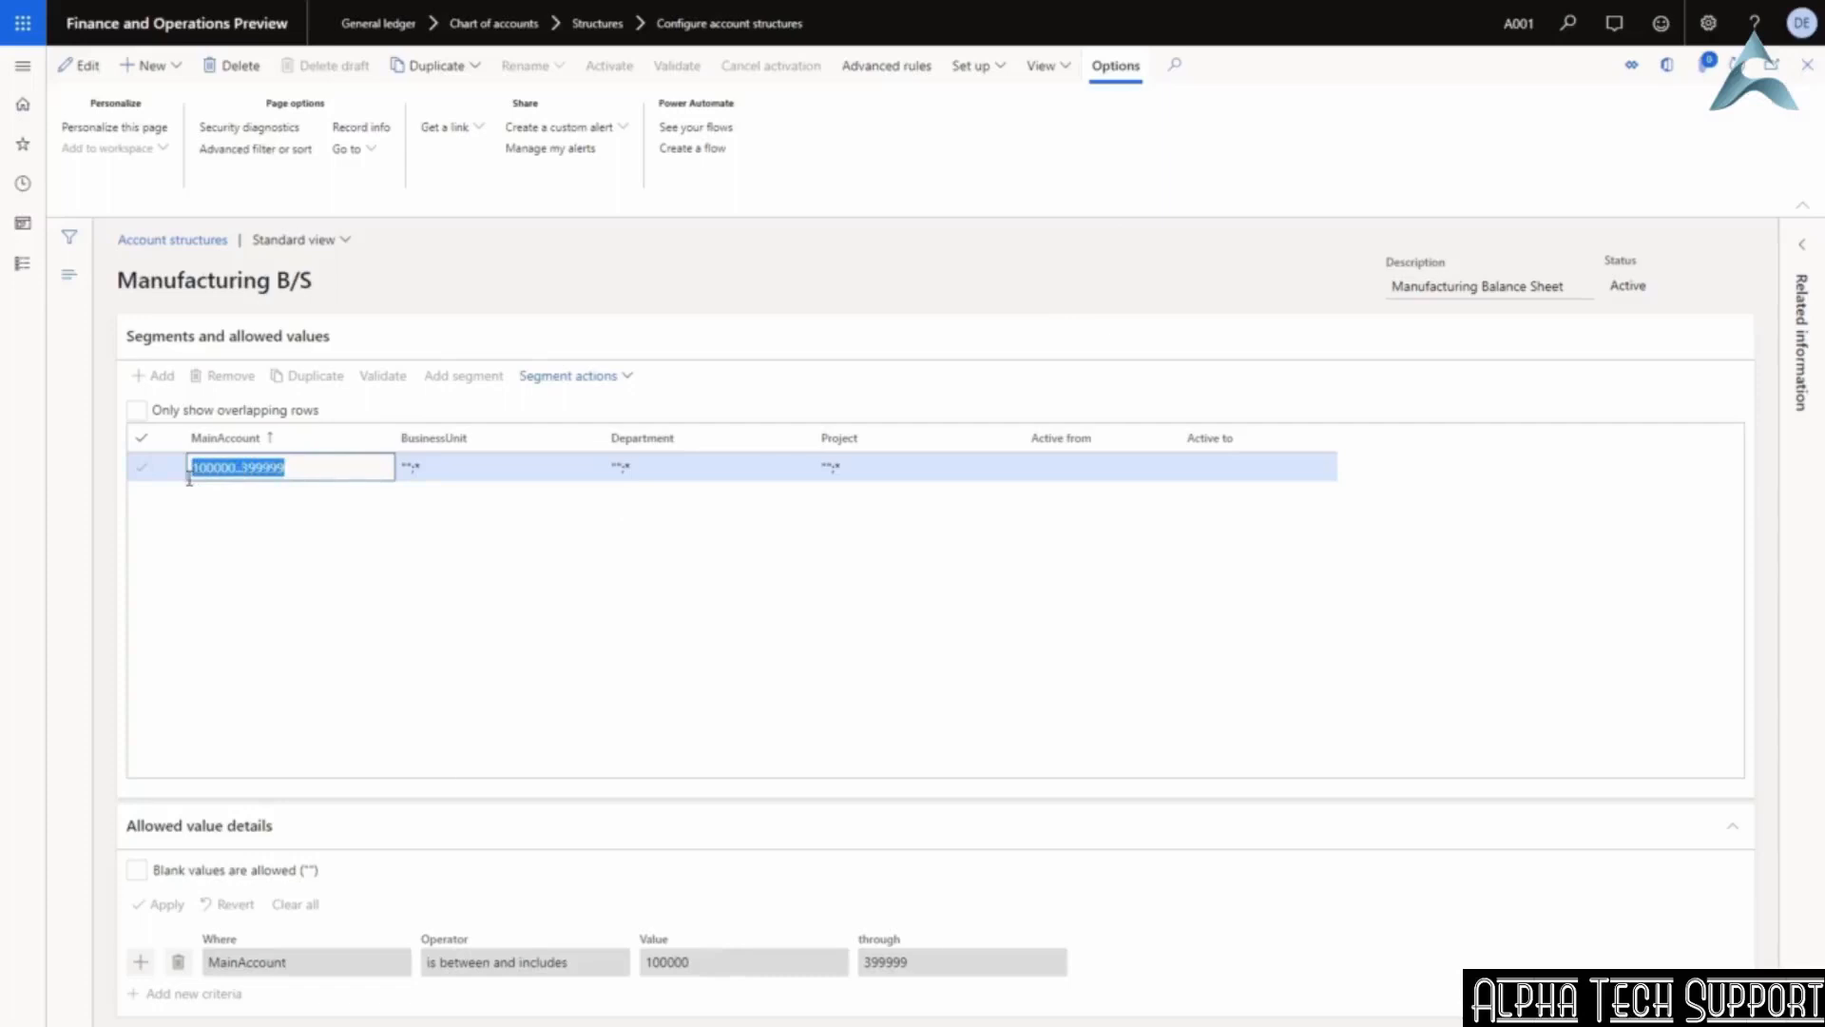
pyautogui.click(504, 466)
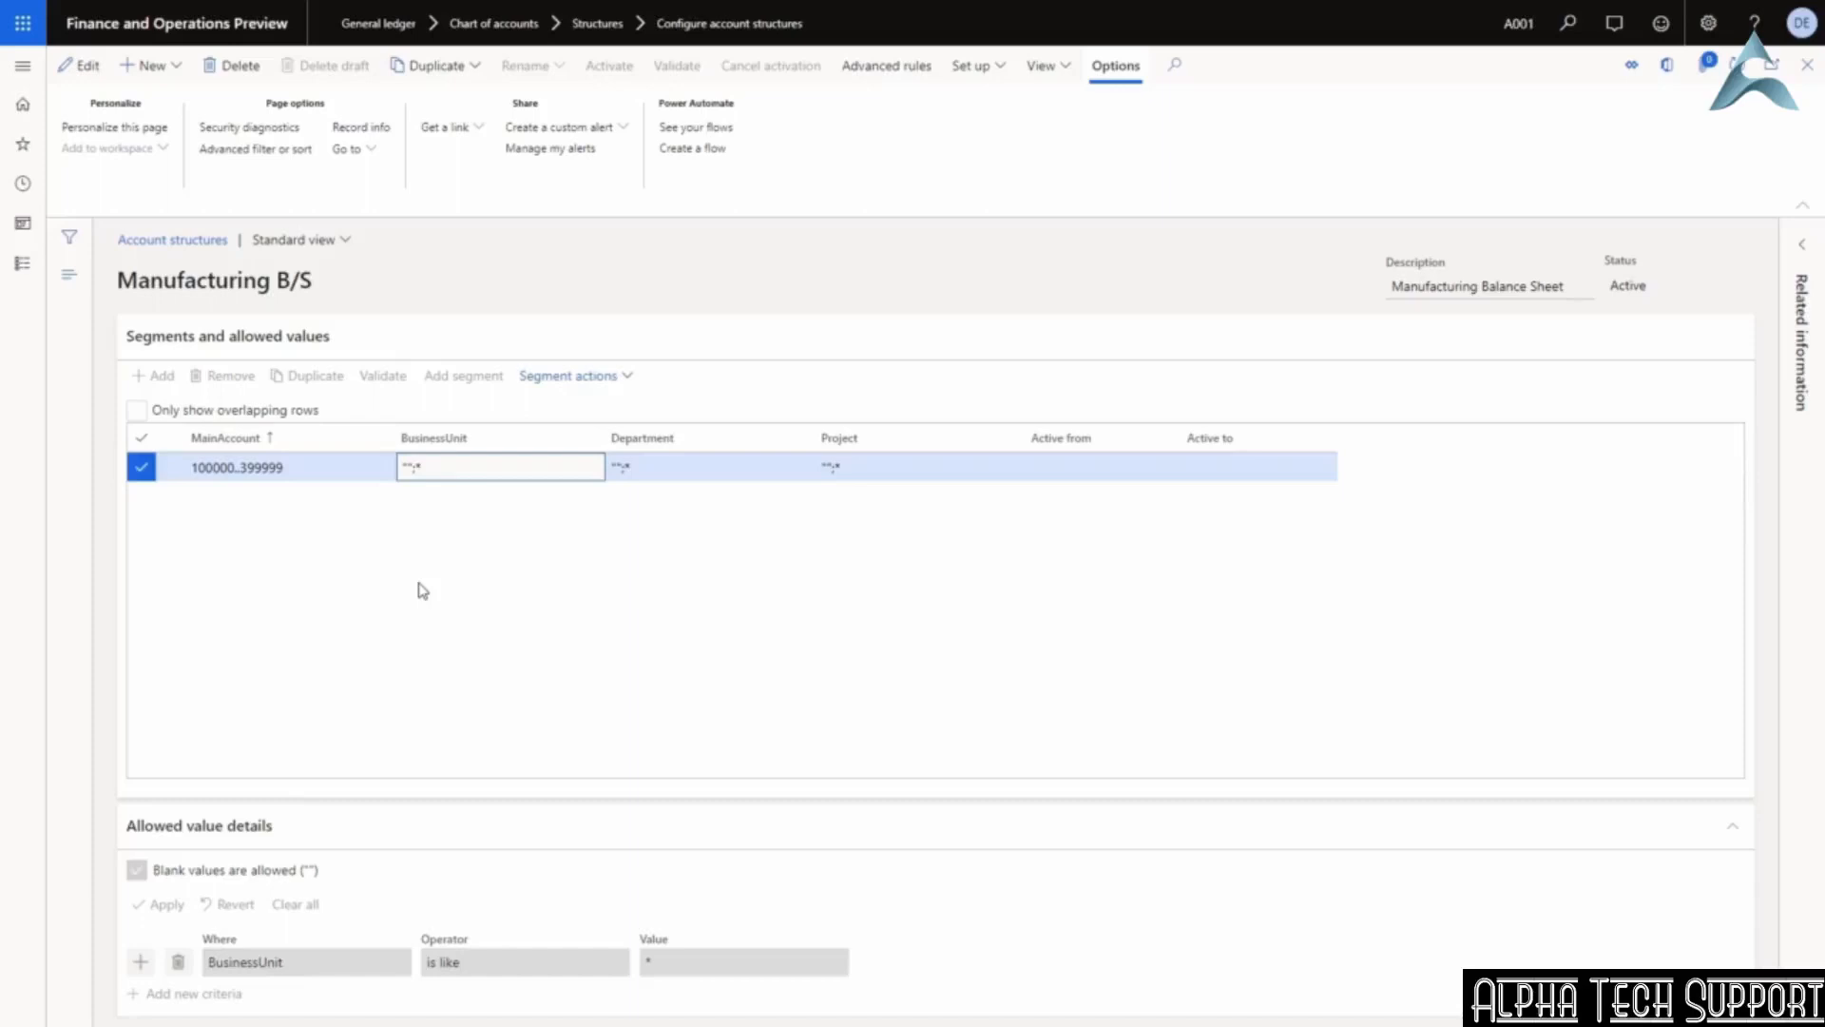
pyautogui.click(289, 467)
pyautogui.moveTo(285, 467); pyautogui.dragTo(195, 478)
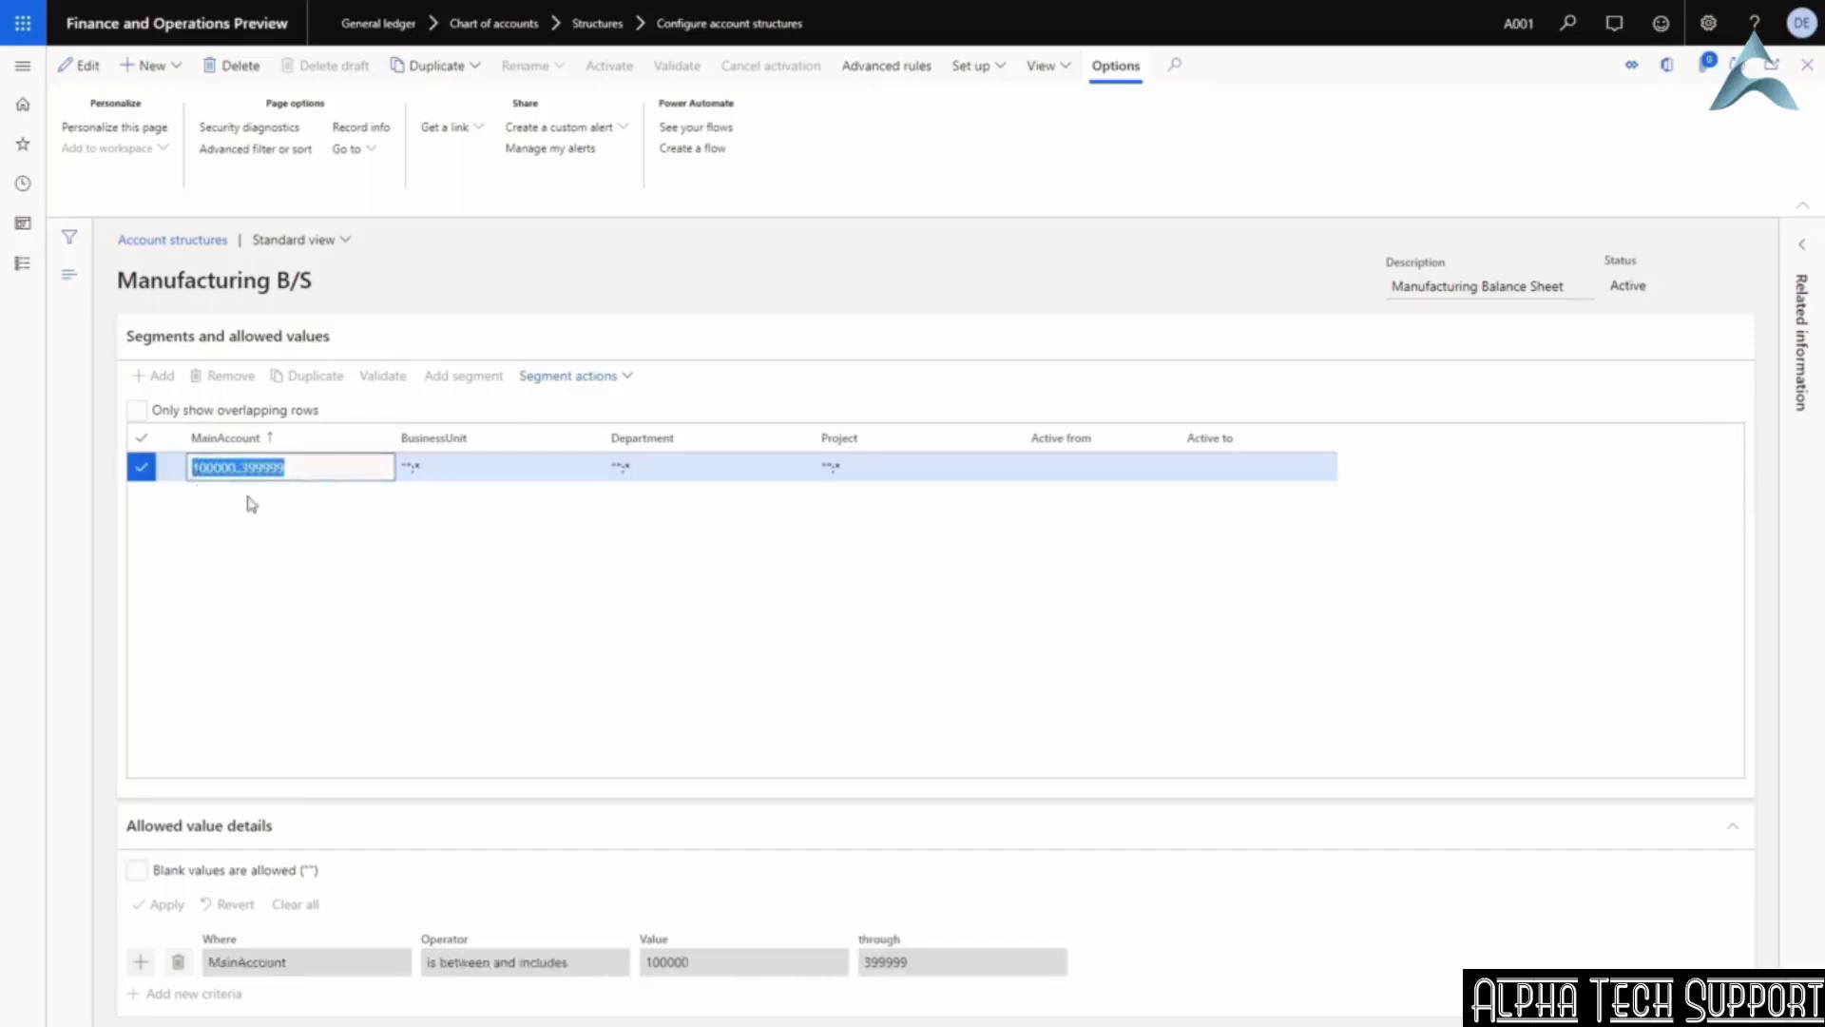
pyautogui.click(521, 471)
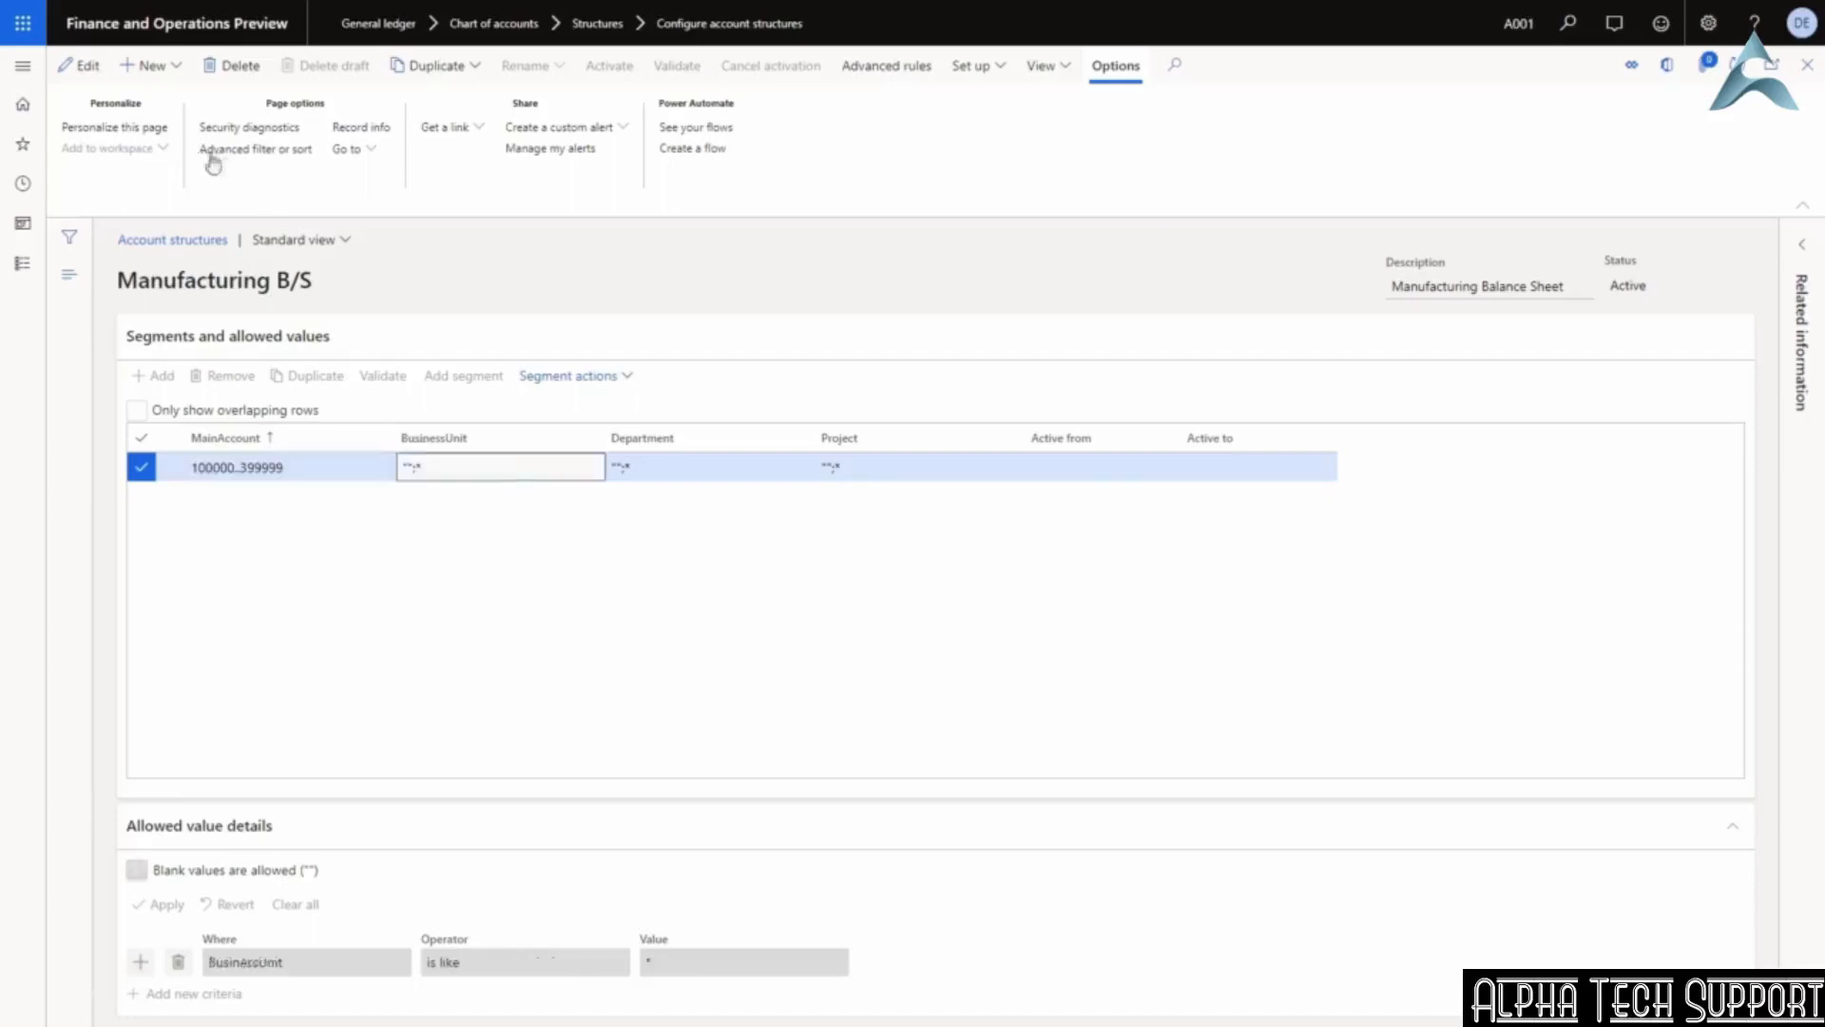
pyautogui.click(78, 65)
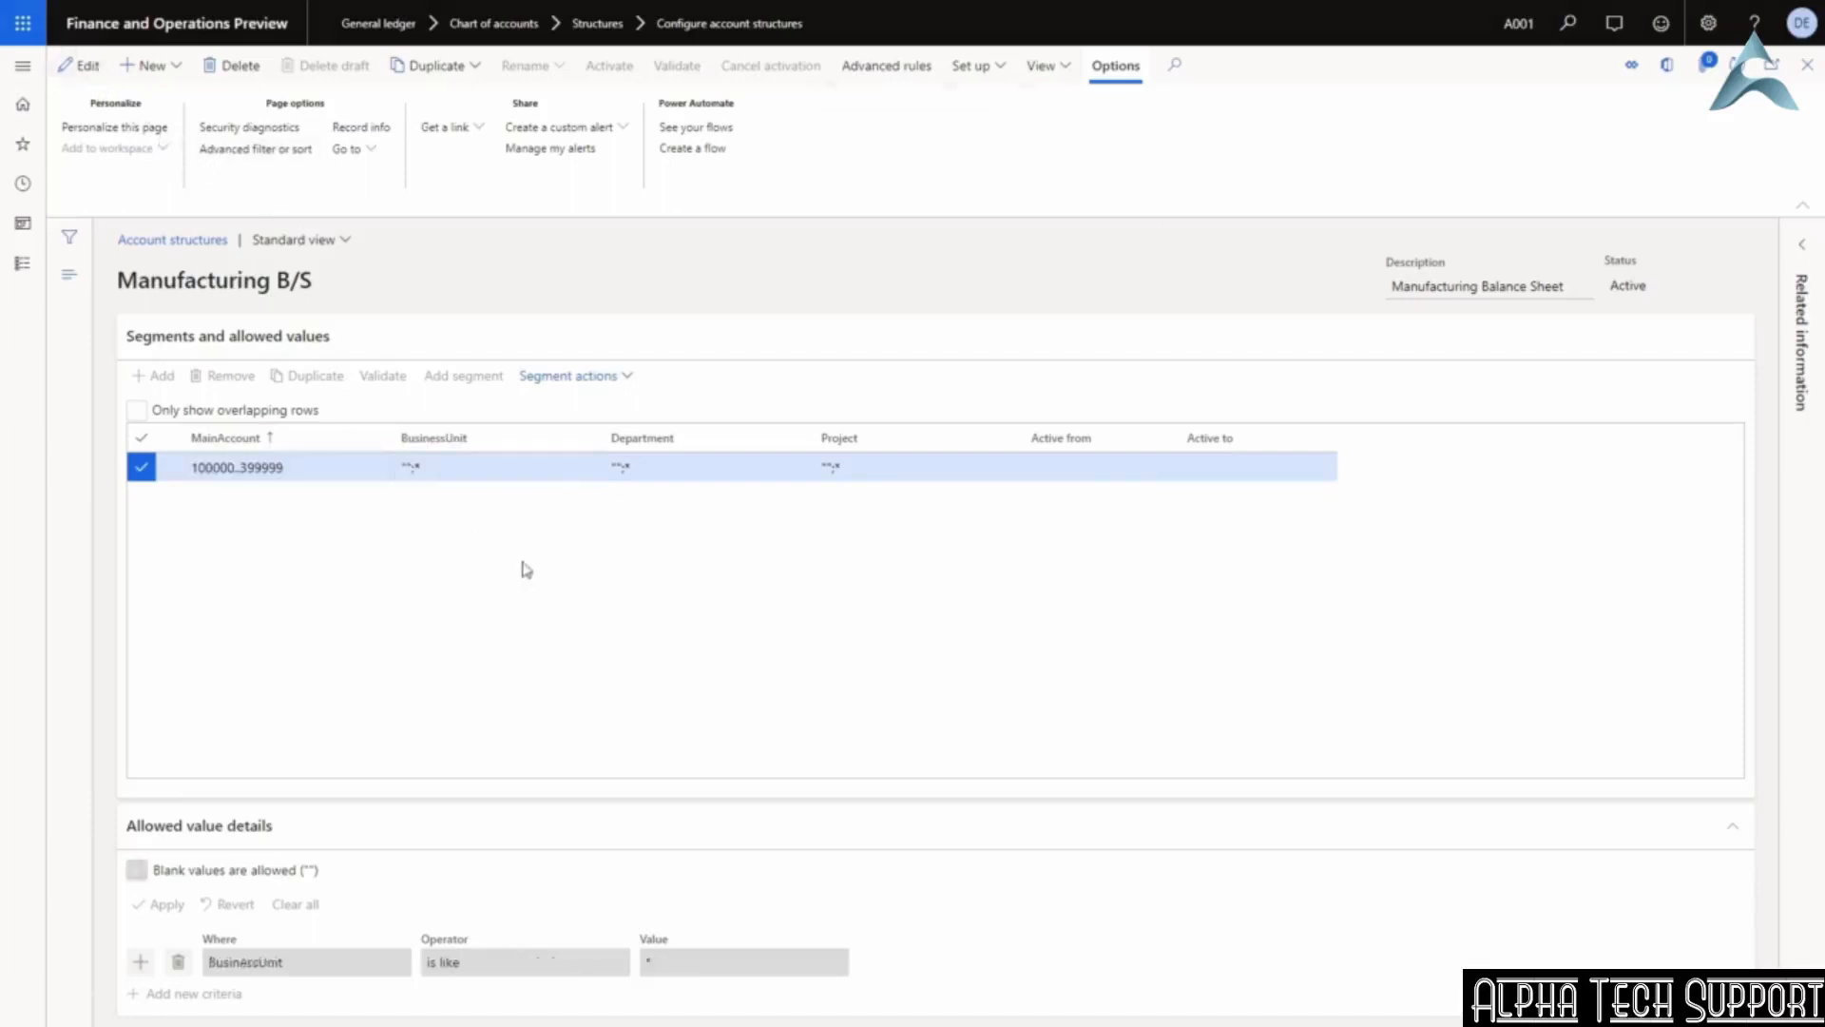
pyautogui.click(472, 466)
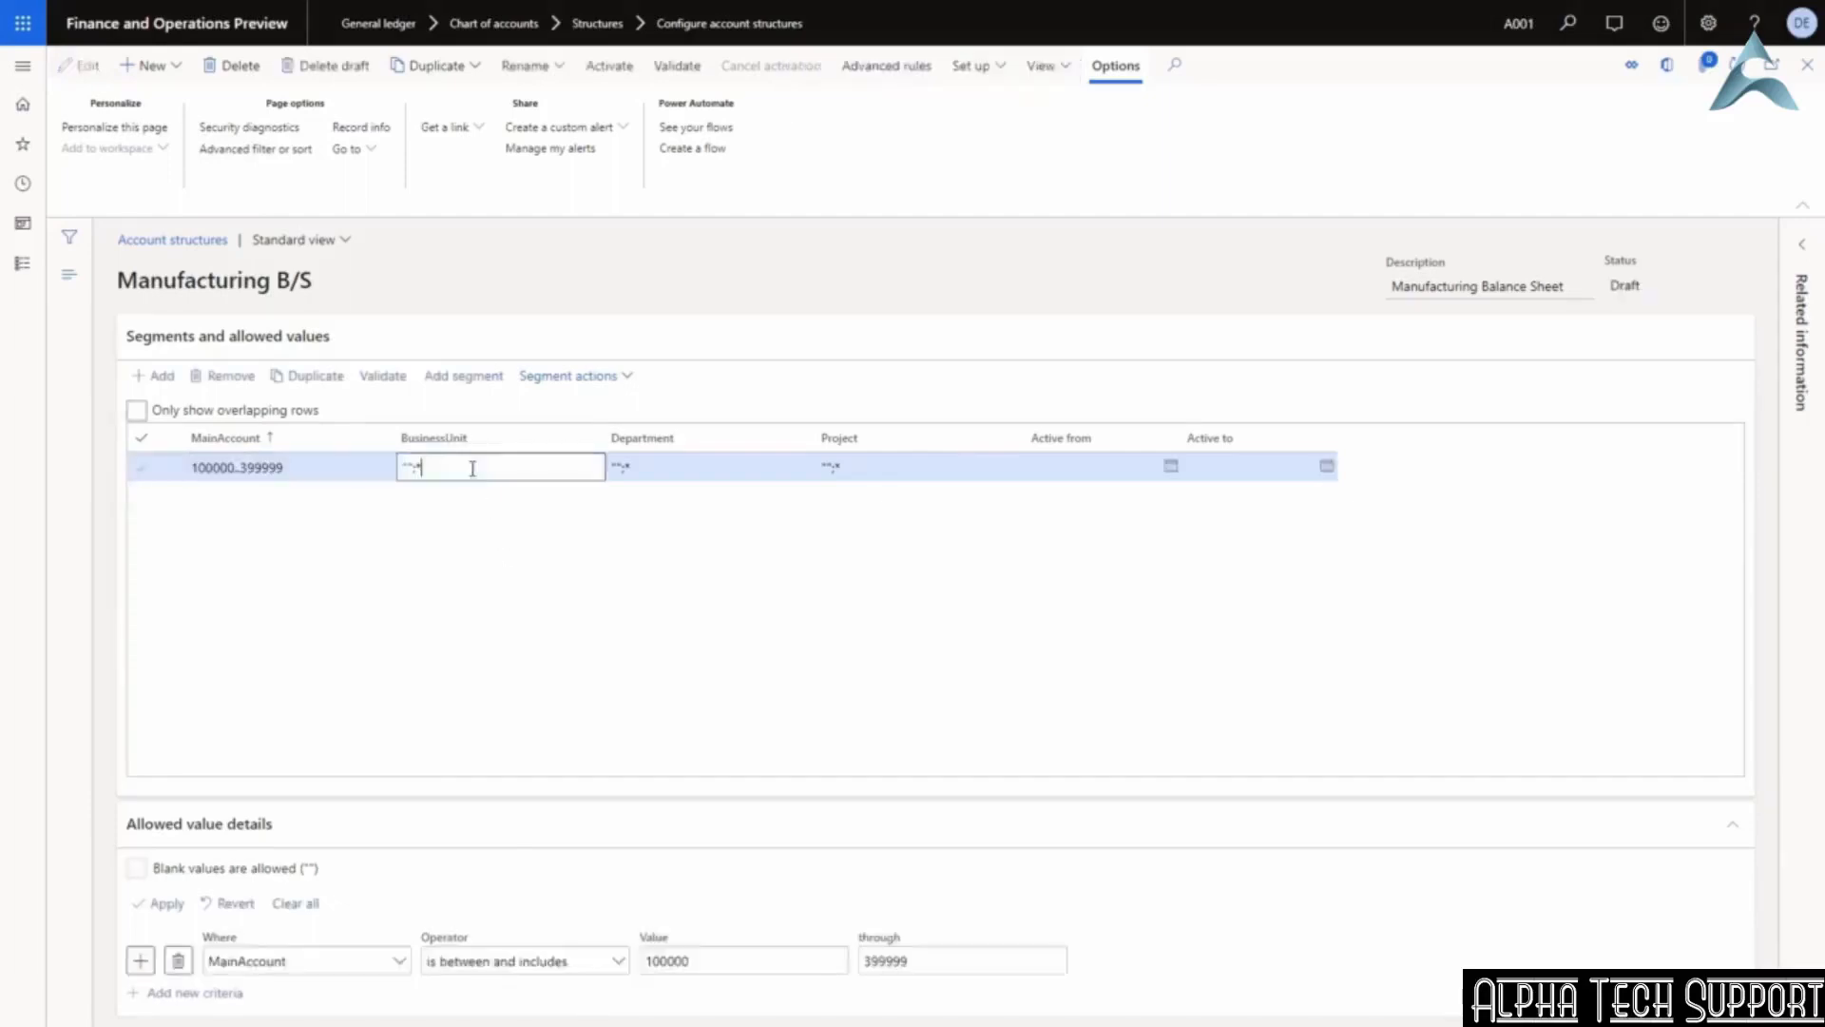
pyautogui.click(136, 869)
pyautogui.click(175, 906)
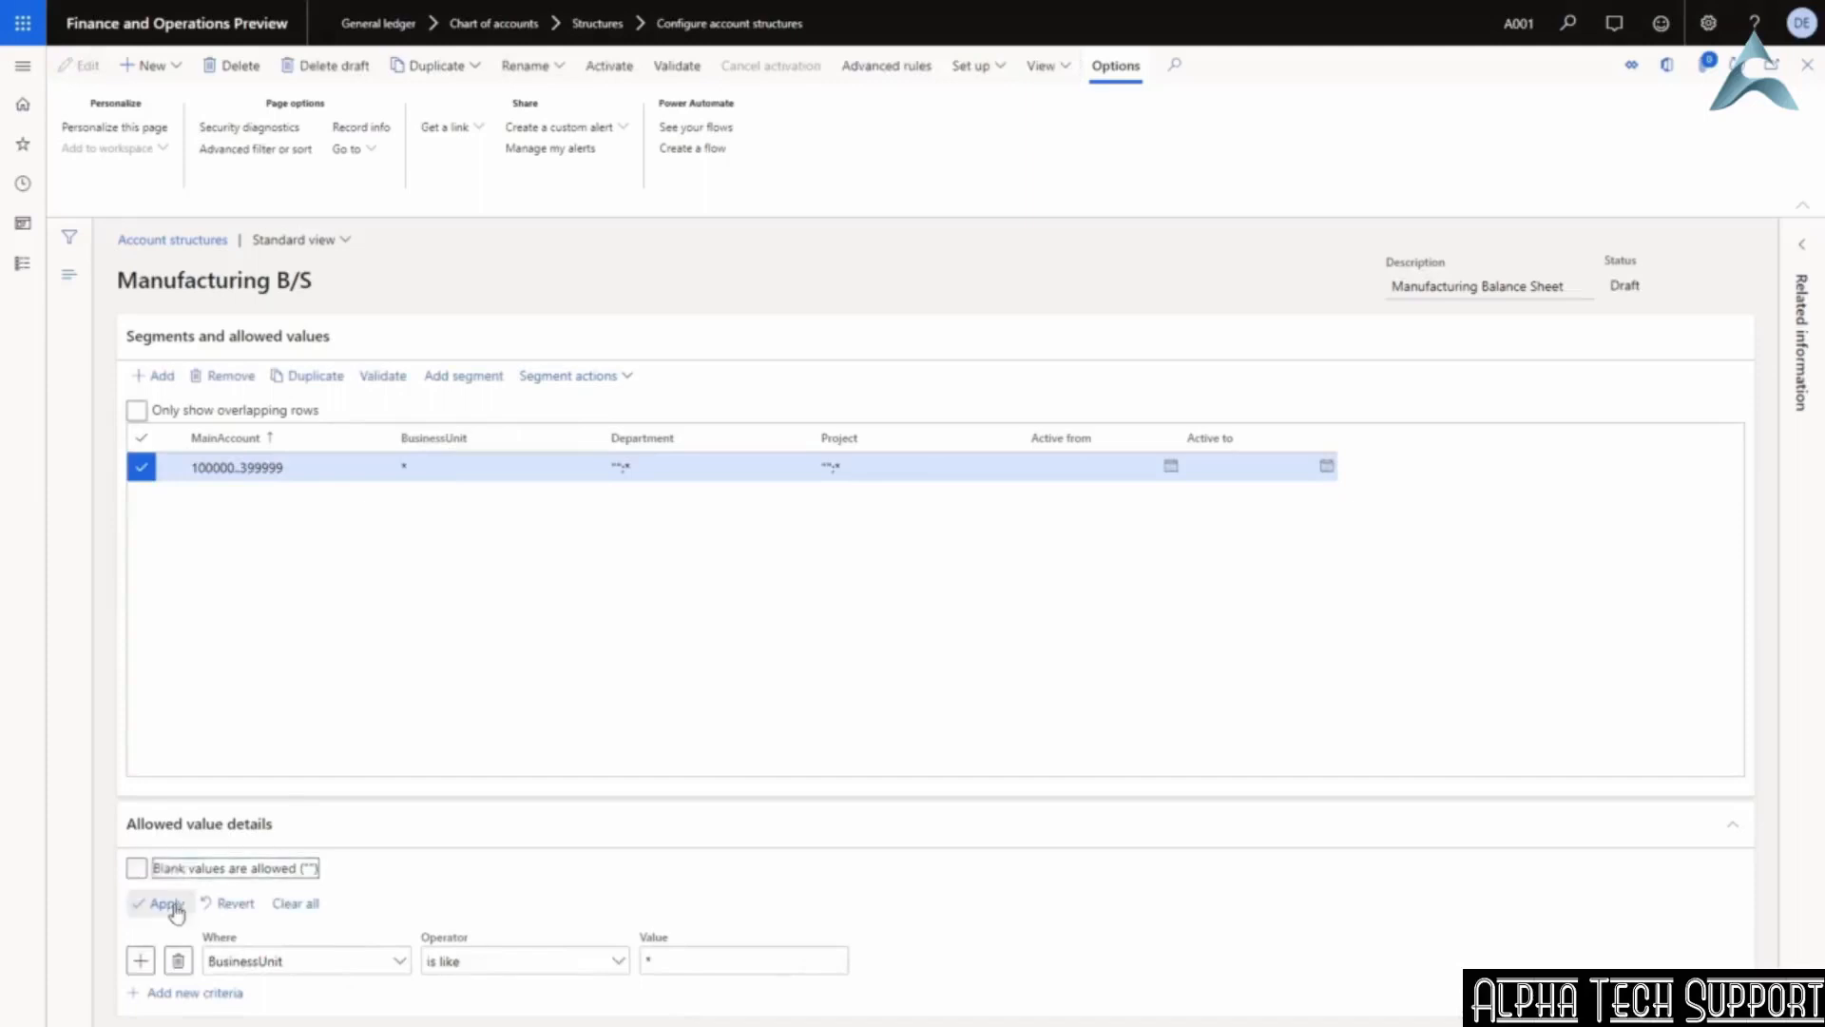
pyautogui.click(456, 473)
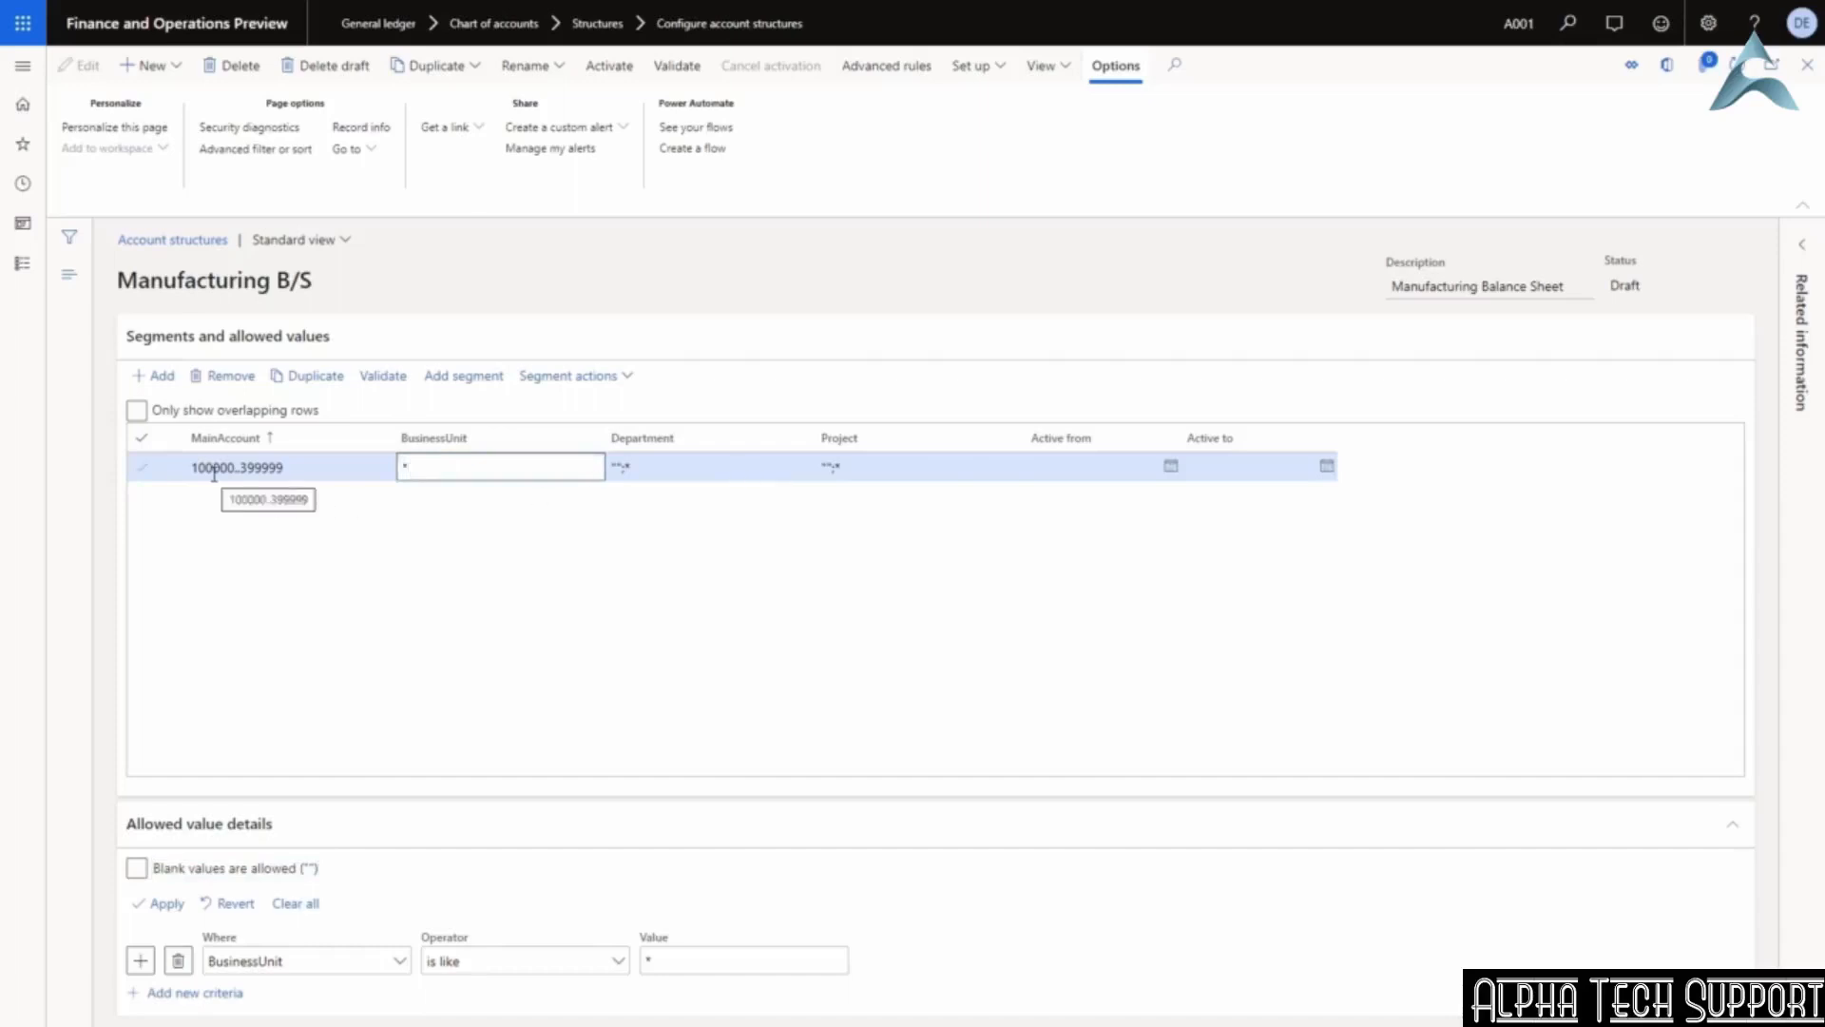
pyautogui.moveTo(191, 468); pyautogui.dragTo(300, 473)
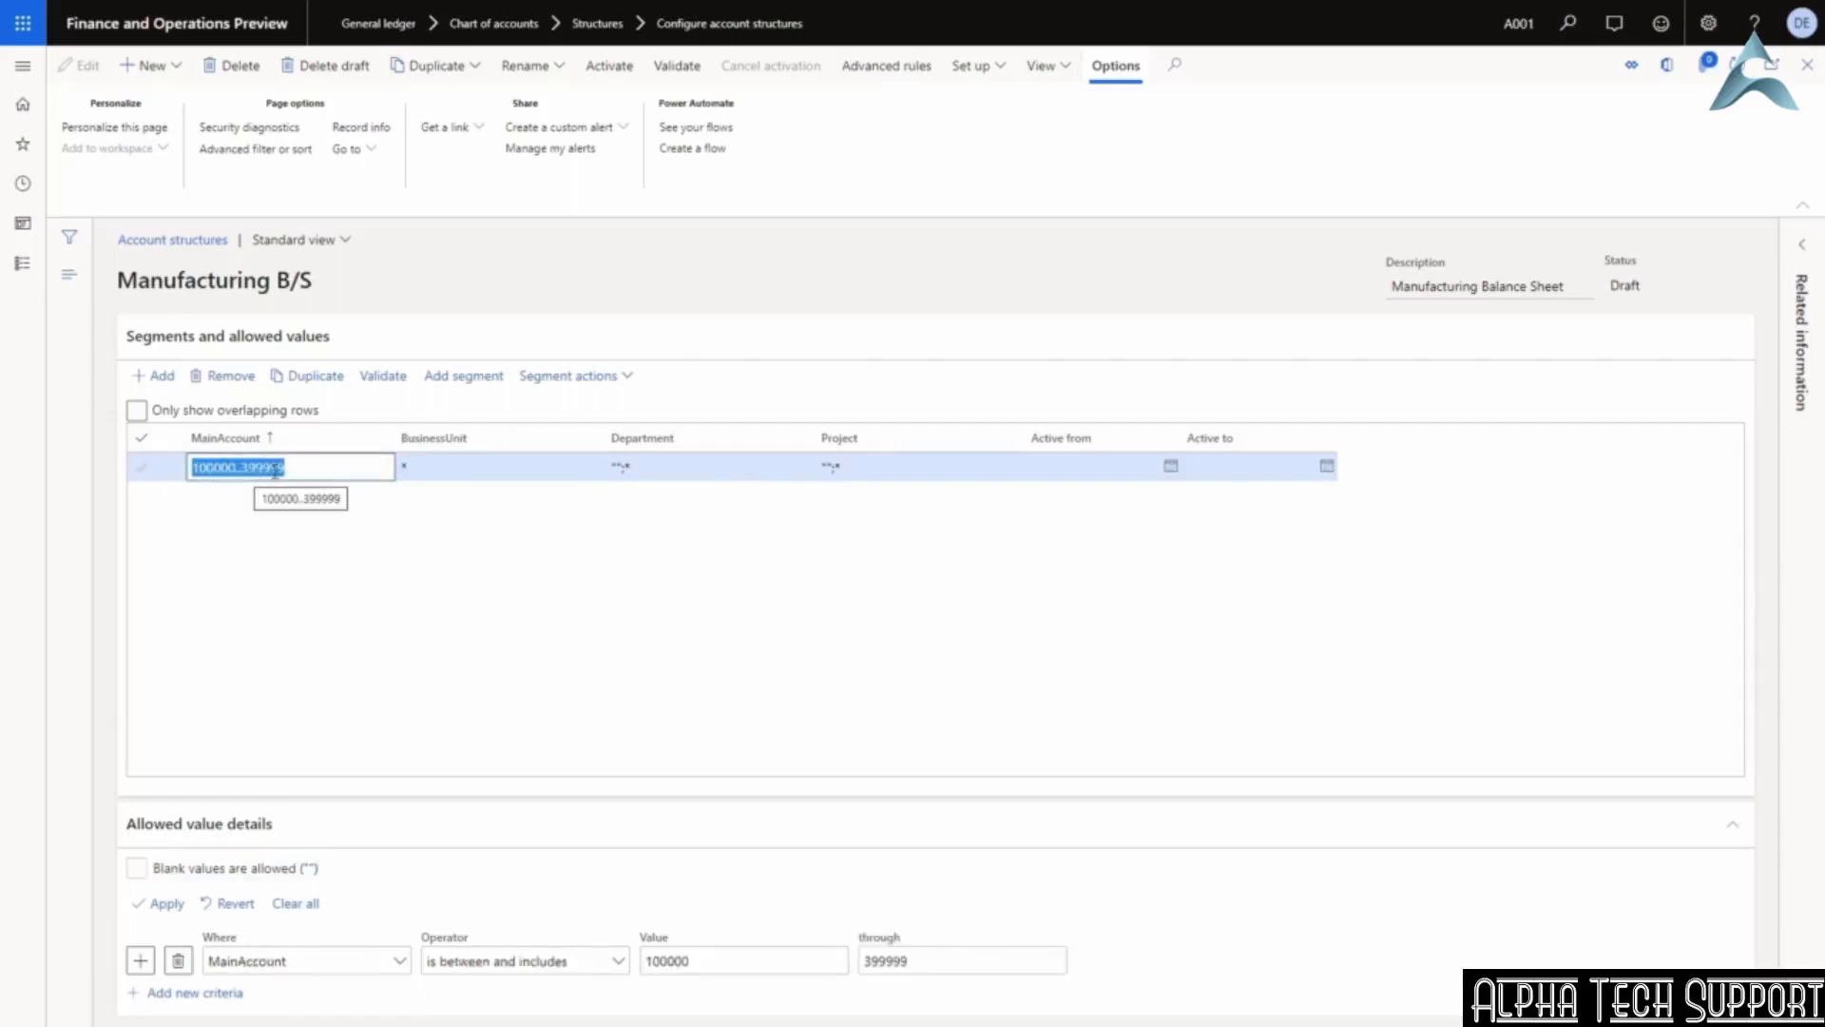
pyautogui.click(439, 471)
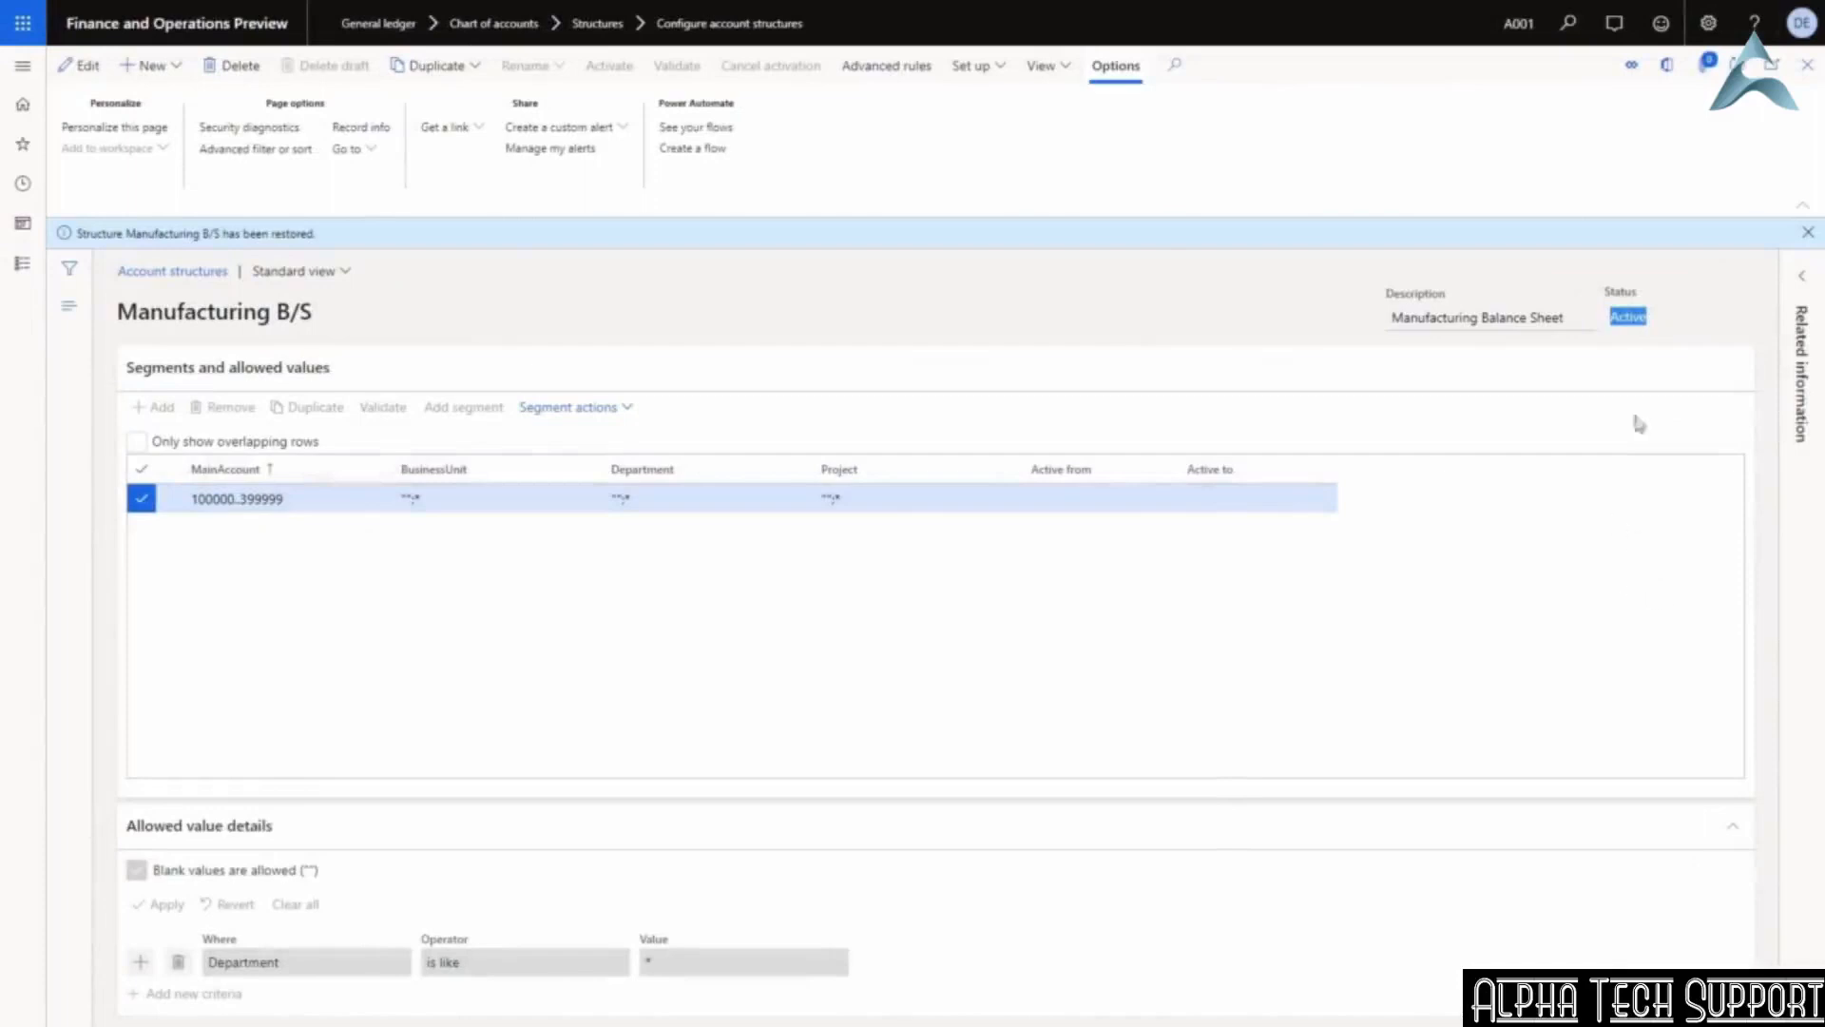
# Close the Manufacturing B/S structure page to move on to Manufacturing P&L.
pyautogui.click(1625, 322)
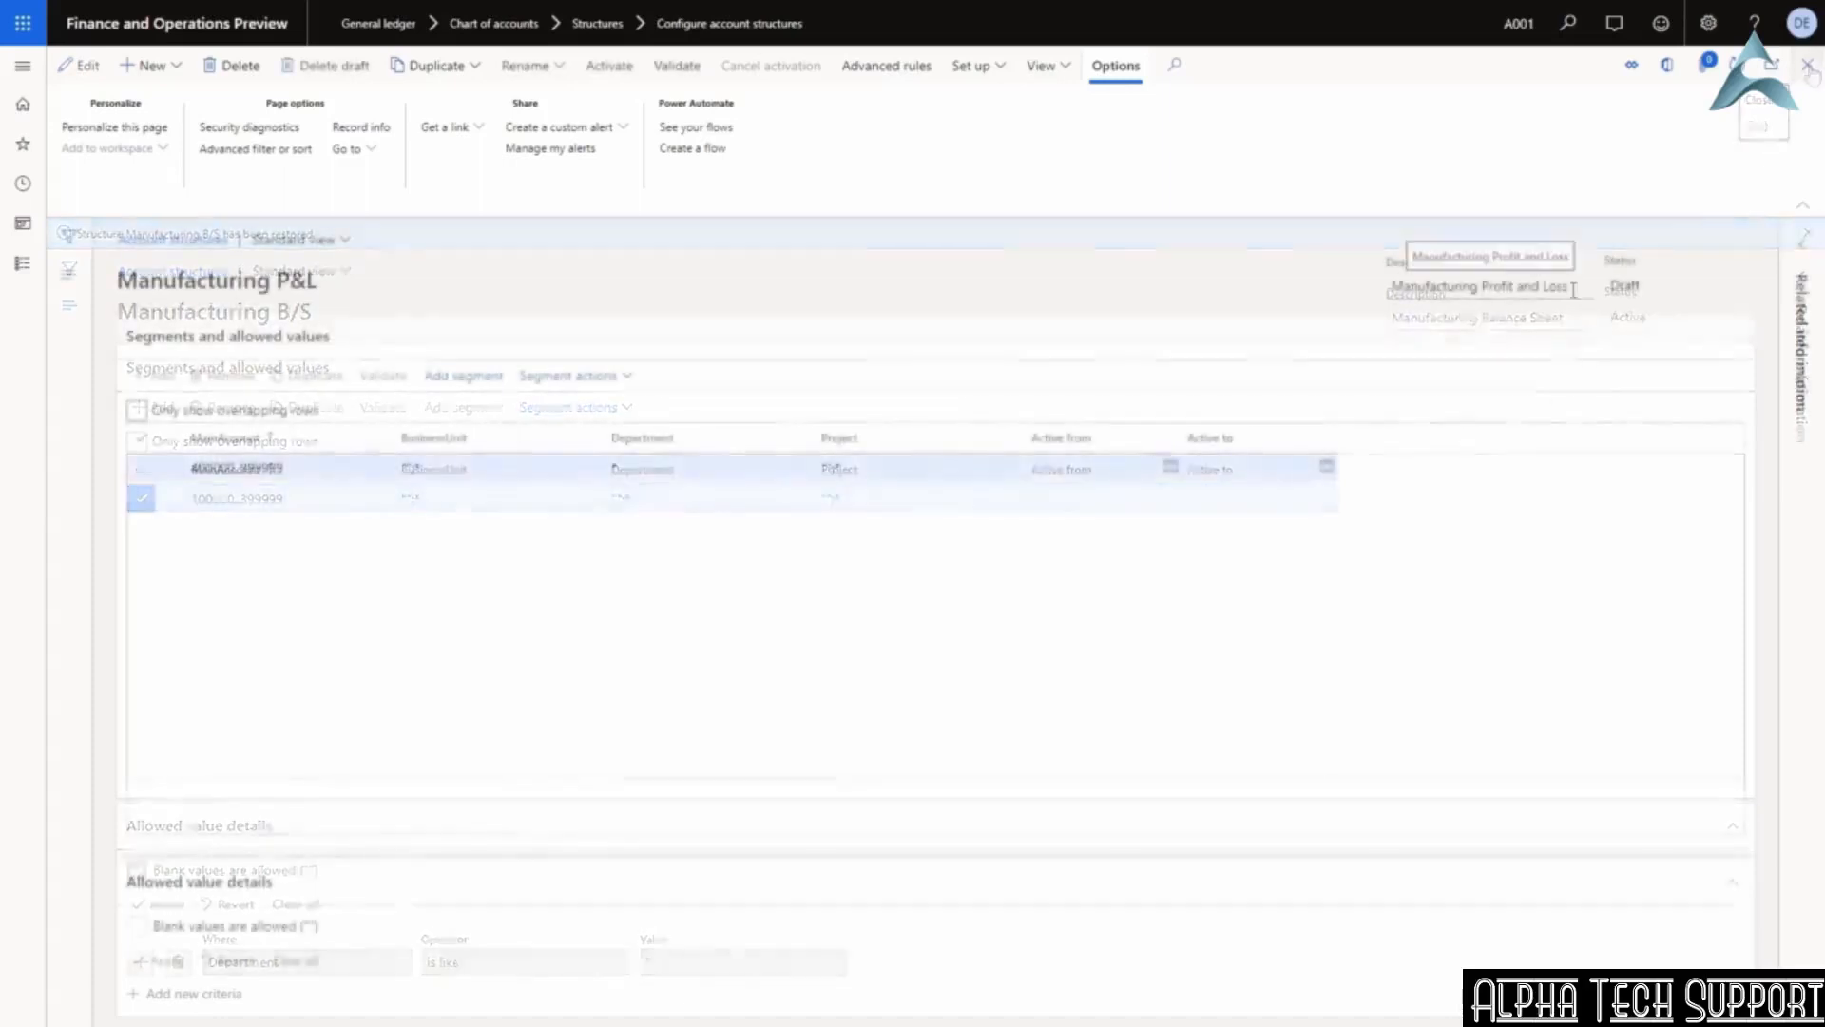
# Review the Profit and Loss description, Draft status and 400000..999999 range, then list dimensions to add.
pyautogui.moveTo(1570, 286); pyautogui.dragTo(1486, 297)
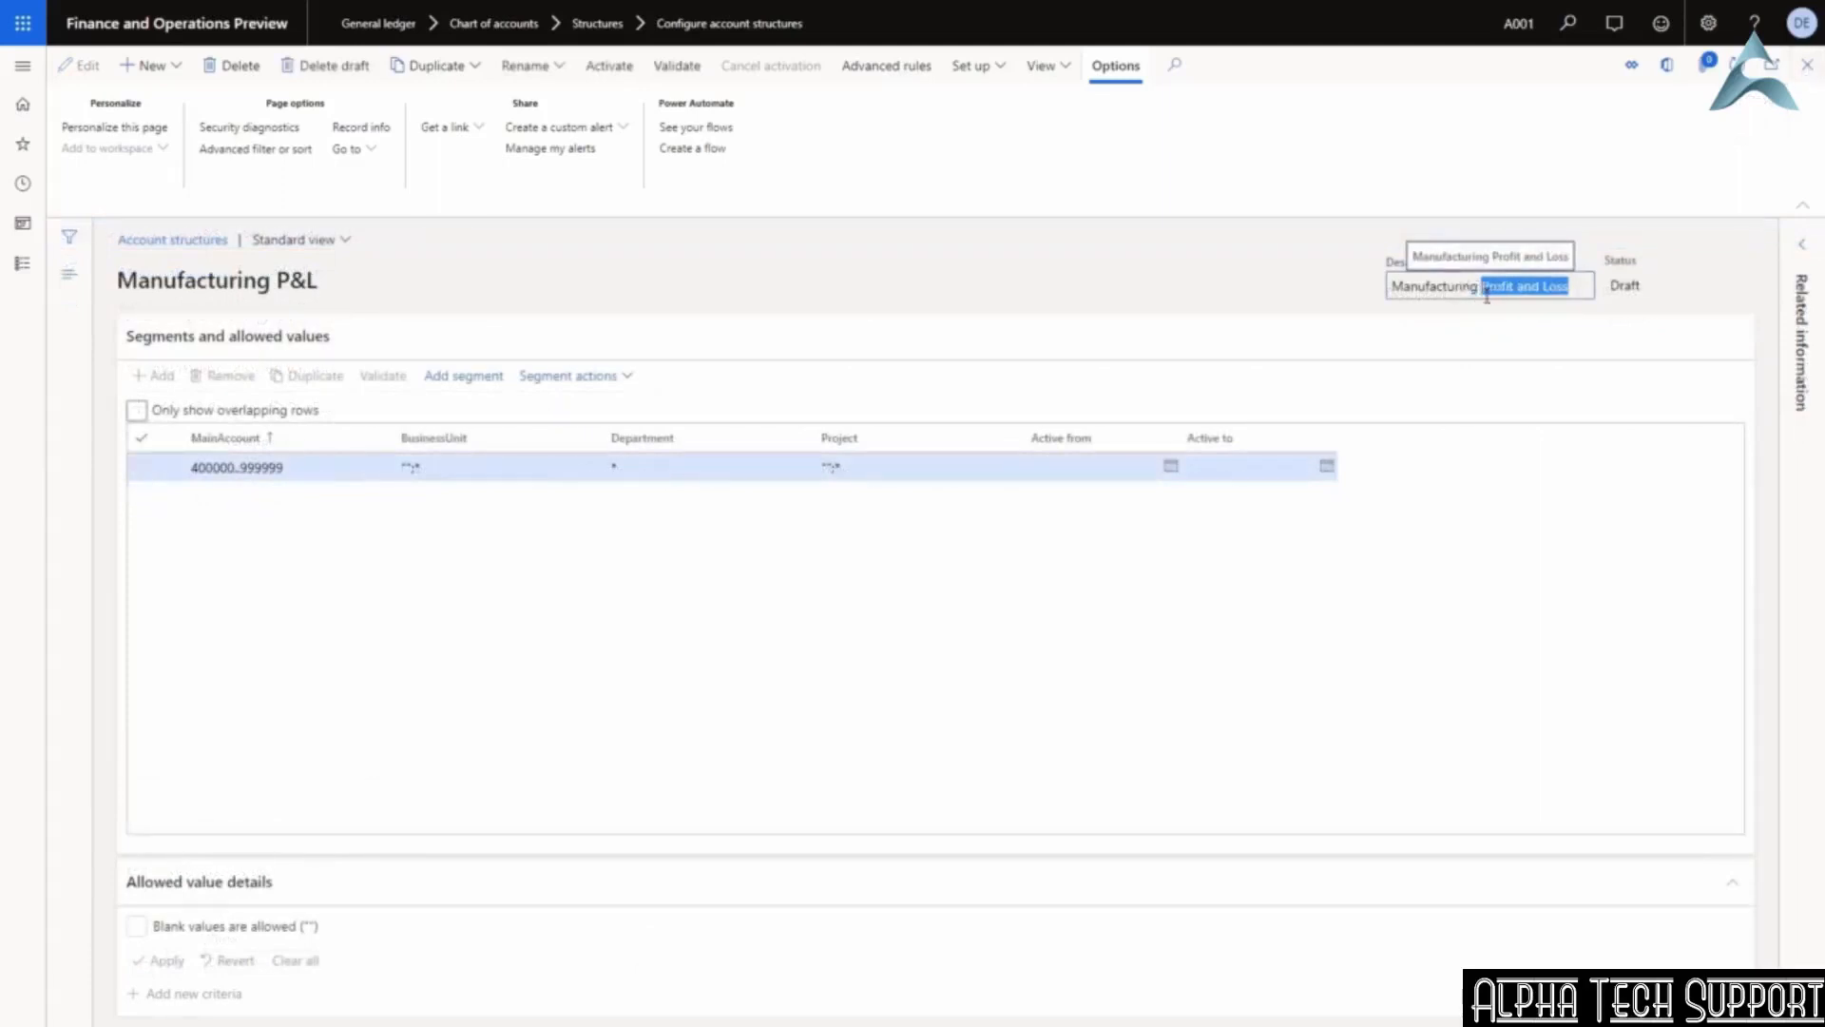
pyautogui.click(1628, 286)
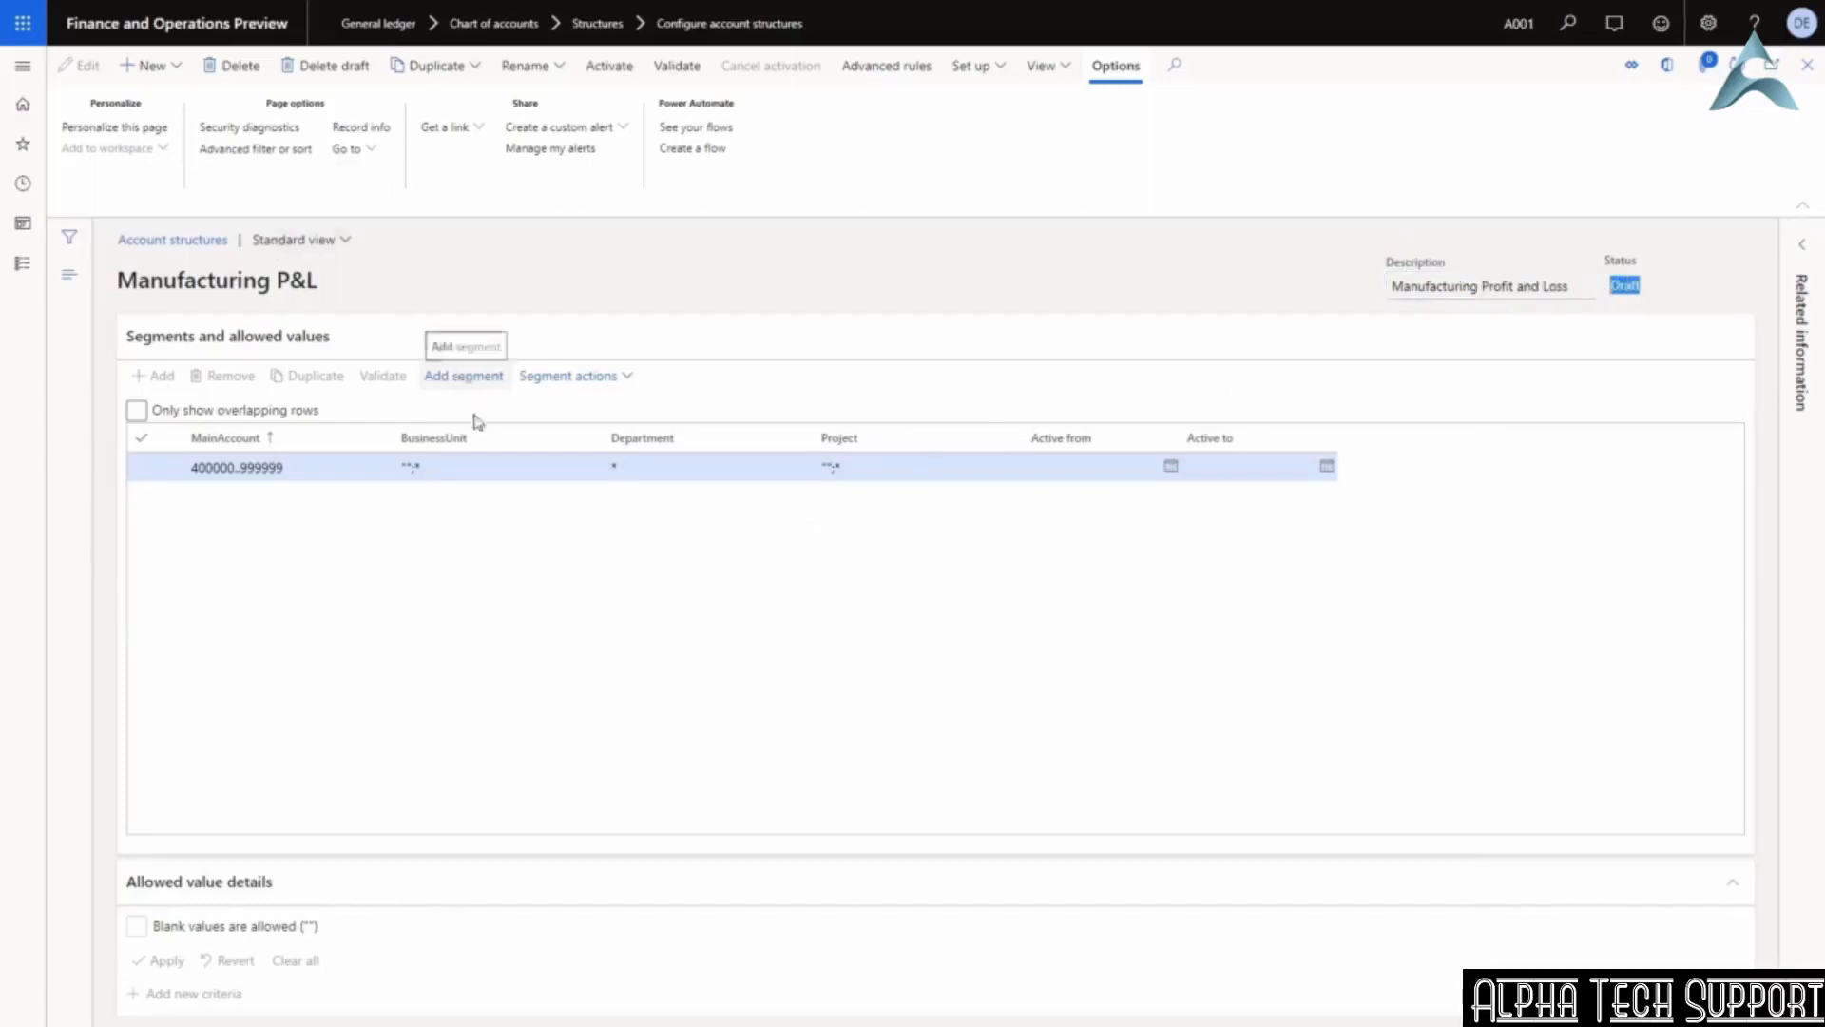
pyautogui.click(303, 467)
pyautogui.moveTo(302, 467); pyautogui.dragTo(177, 473)
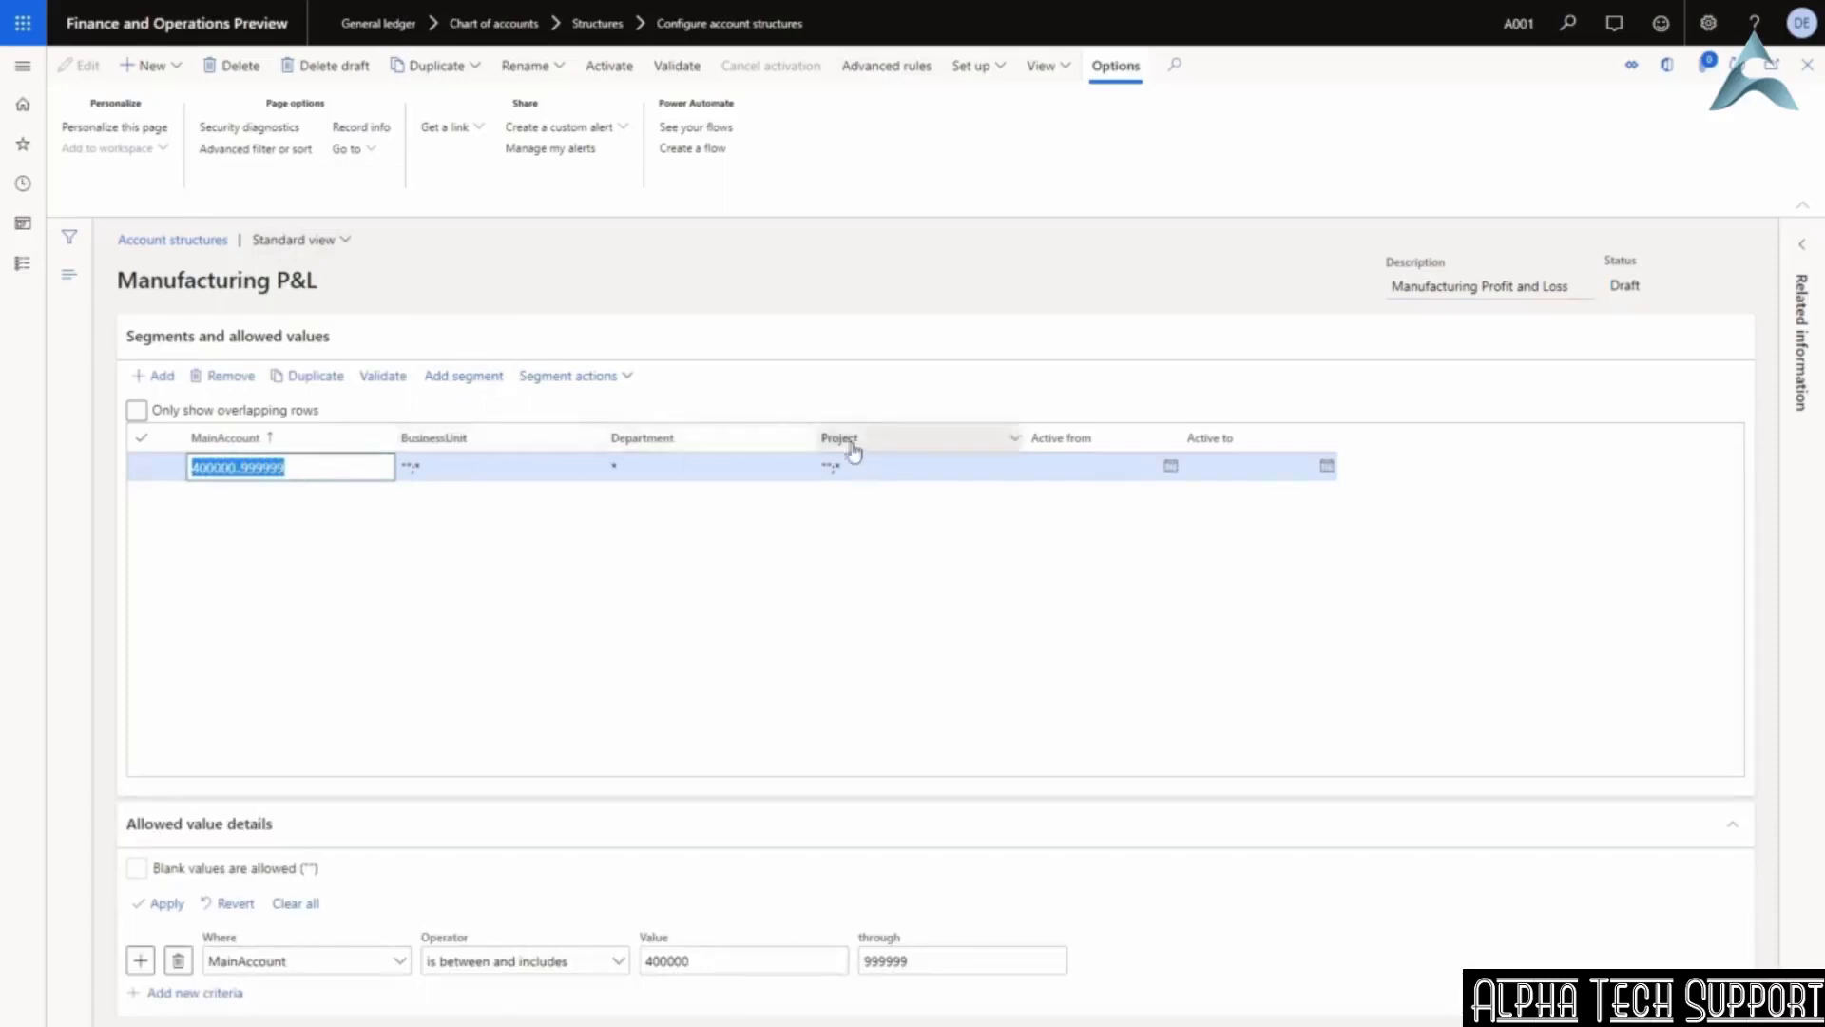
pyautogui.click(465, 378)
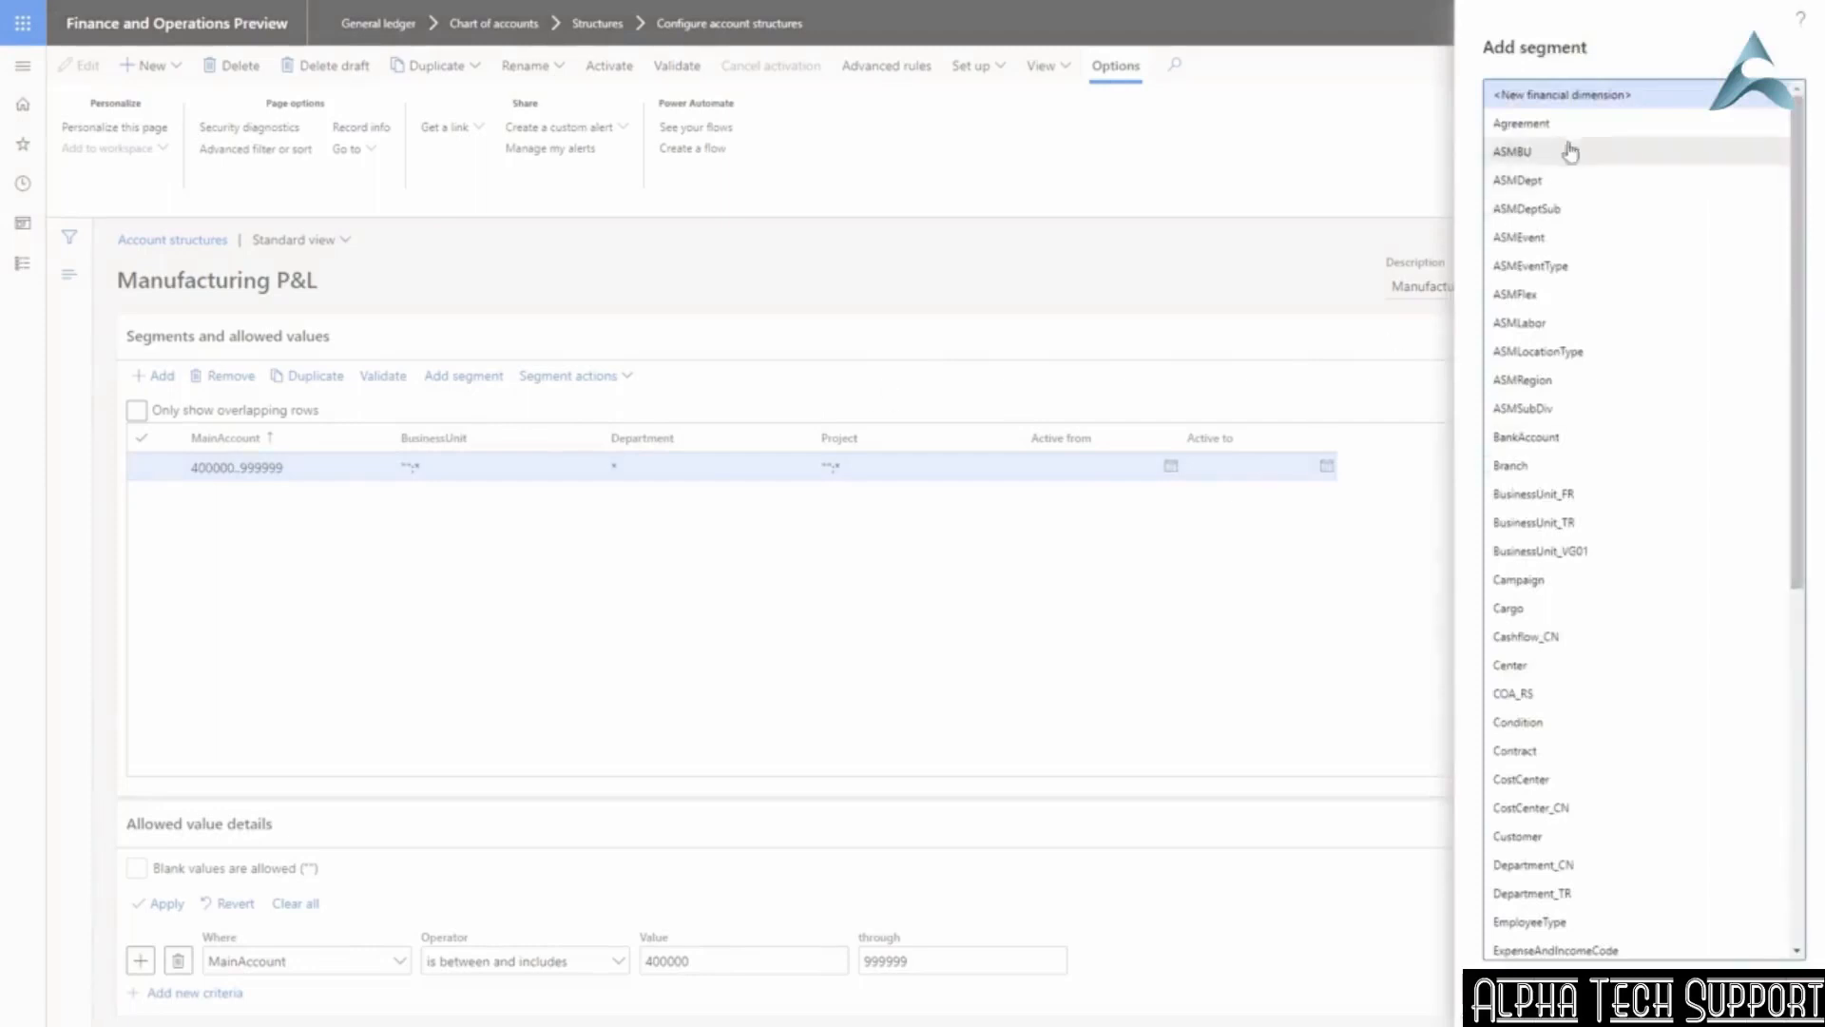
# Add CostCenter as a new Manufacturing P&L segment, allowing any value (*).
pyautogui.moveTo(1800, 304); pyautogui.dragTo(1809, 541)
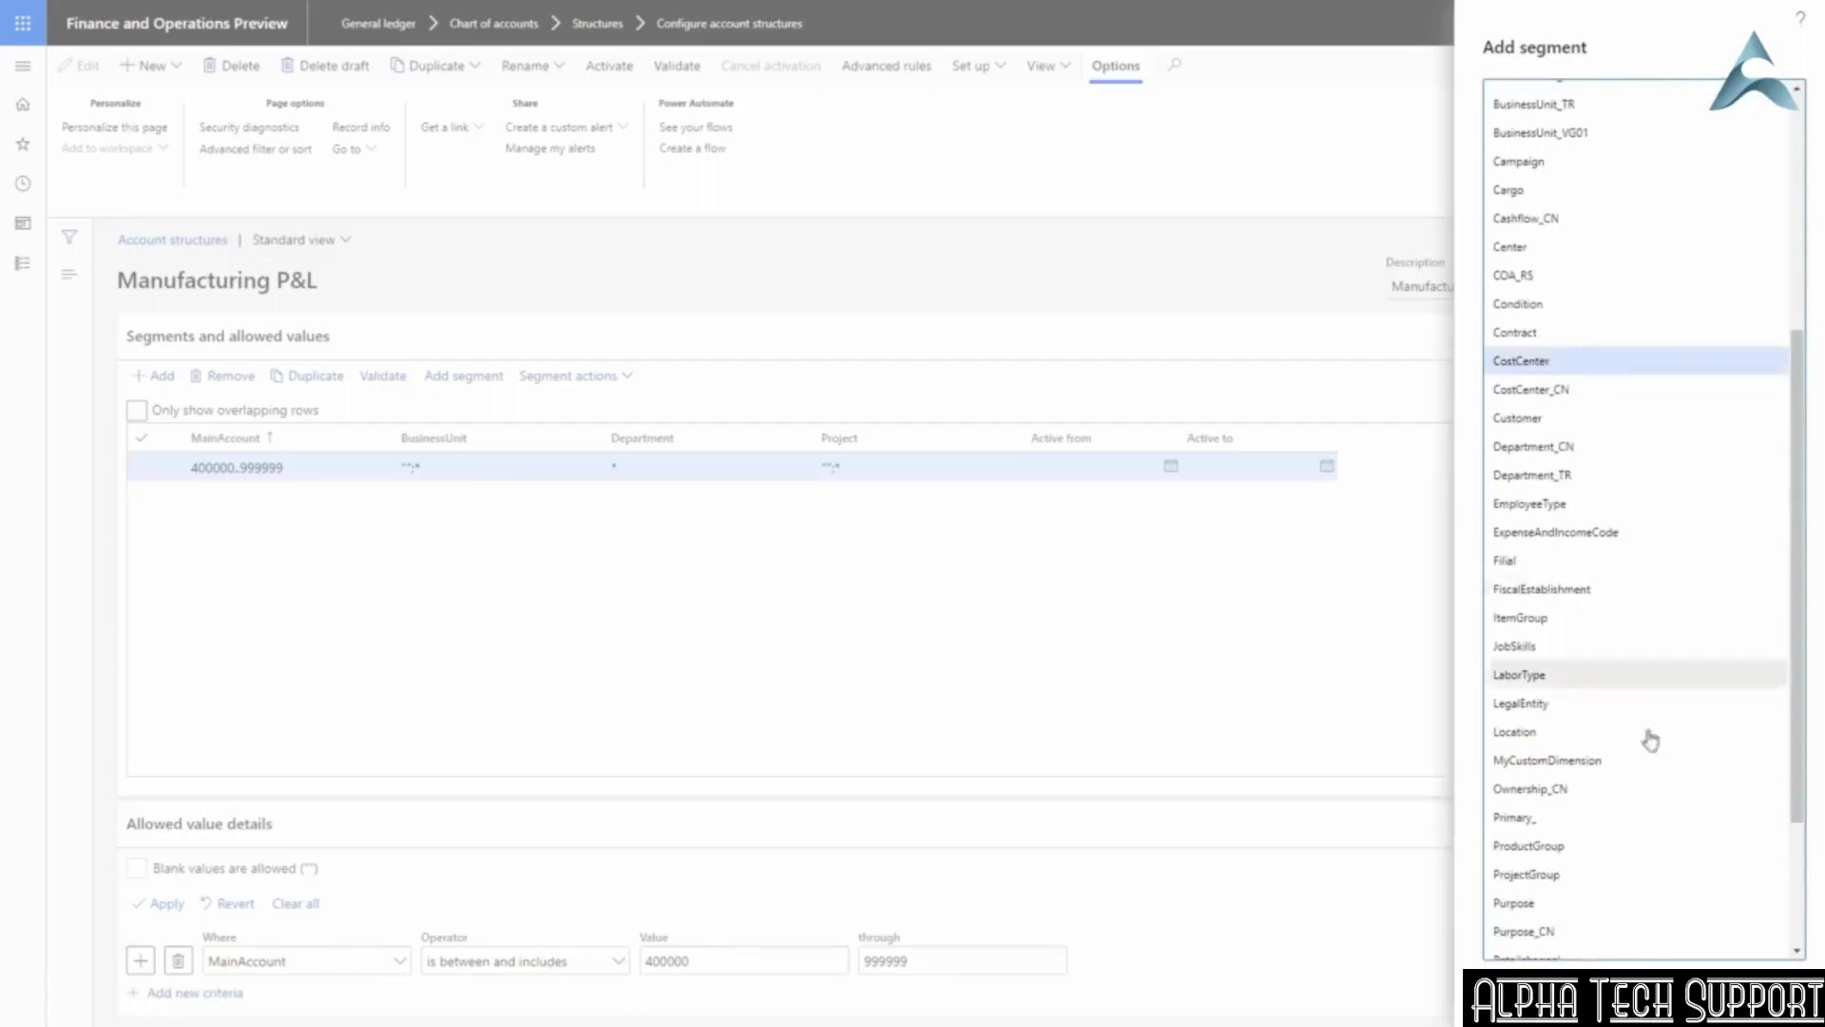
pyautogui.click(1658, 996)
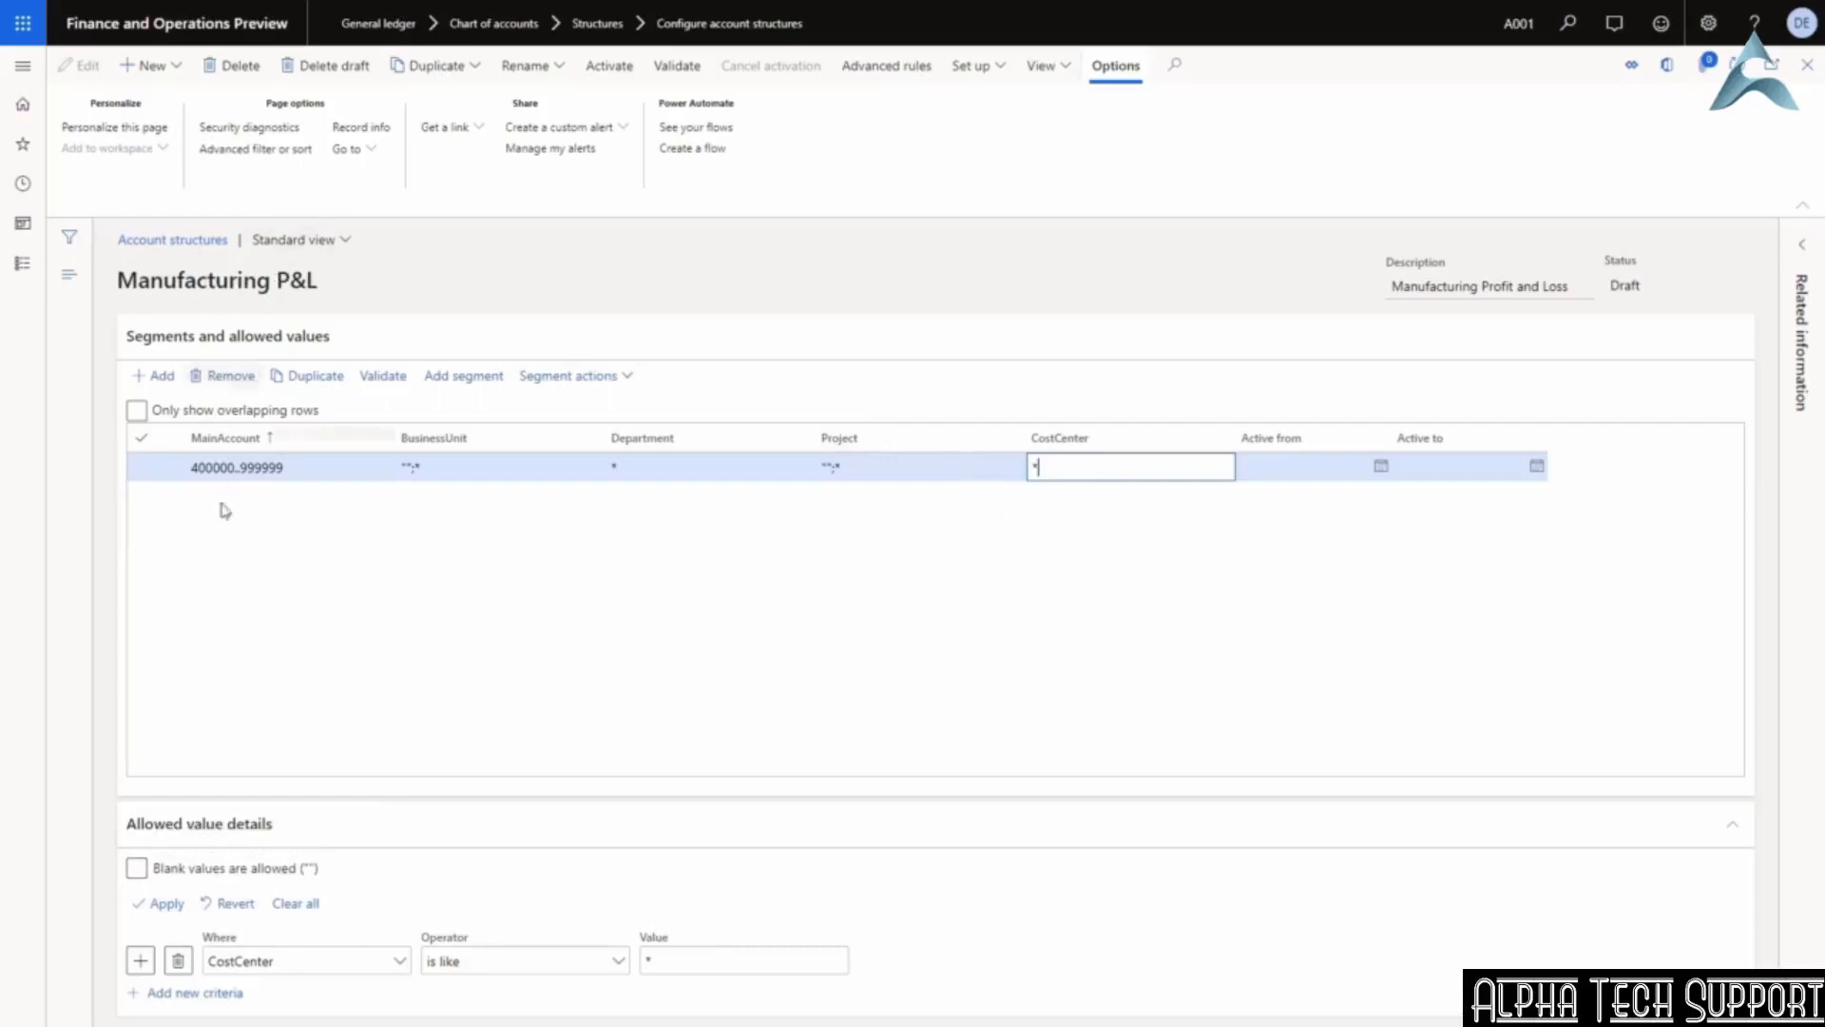
pyautogui.click(297, 466)
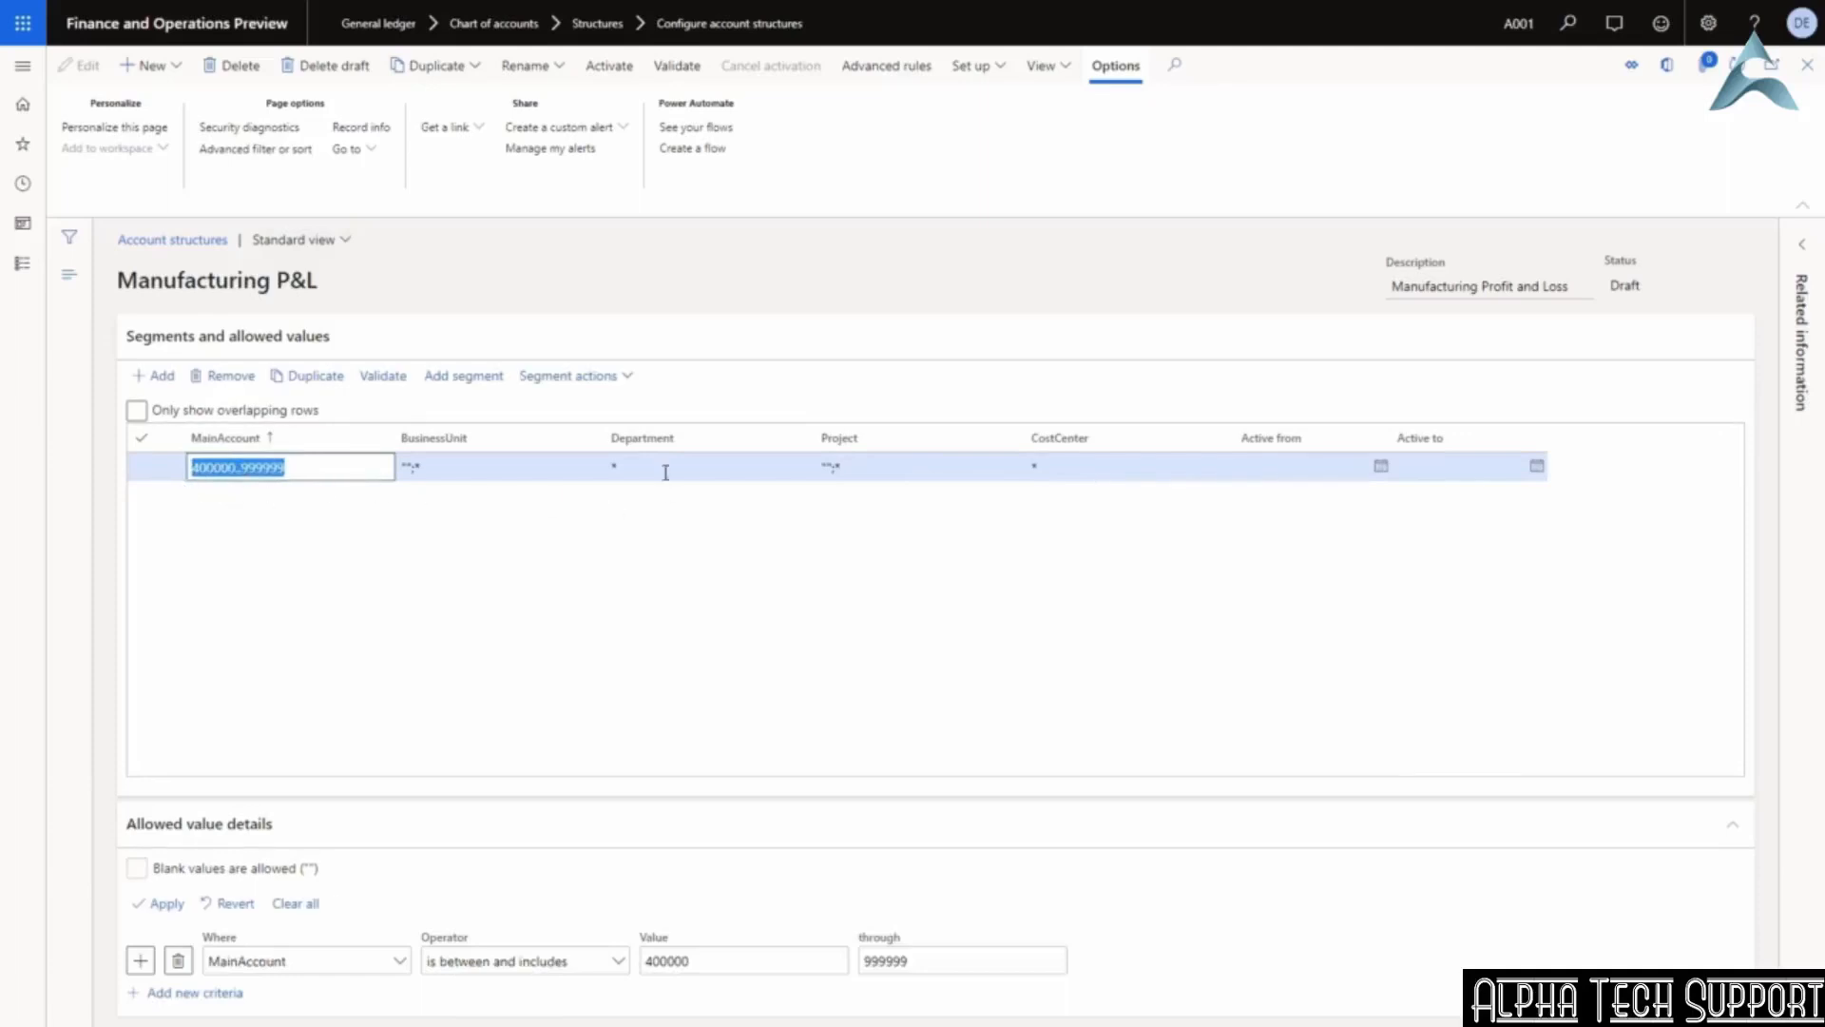
# Validate Manufacturing P&L (result OK) and bring up its activation settings.
pyautogui.click(685, 68)
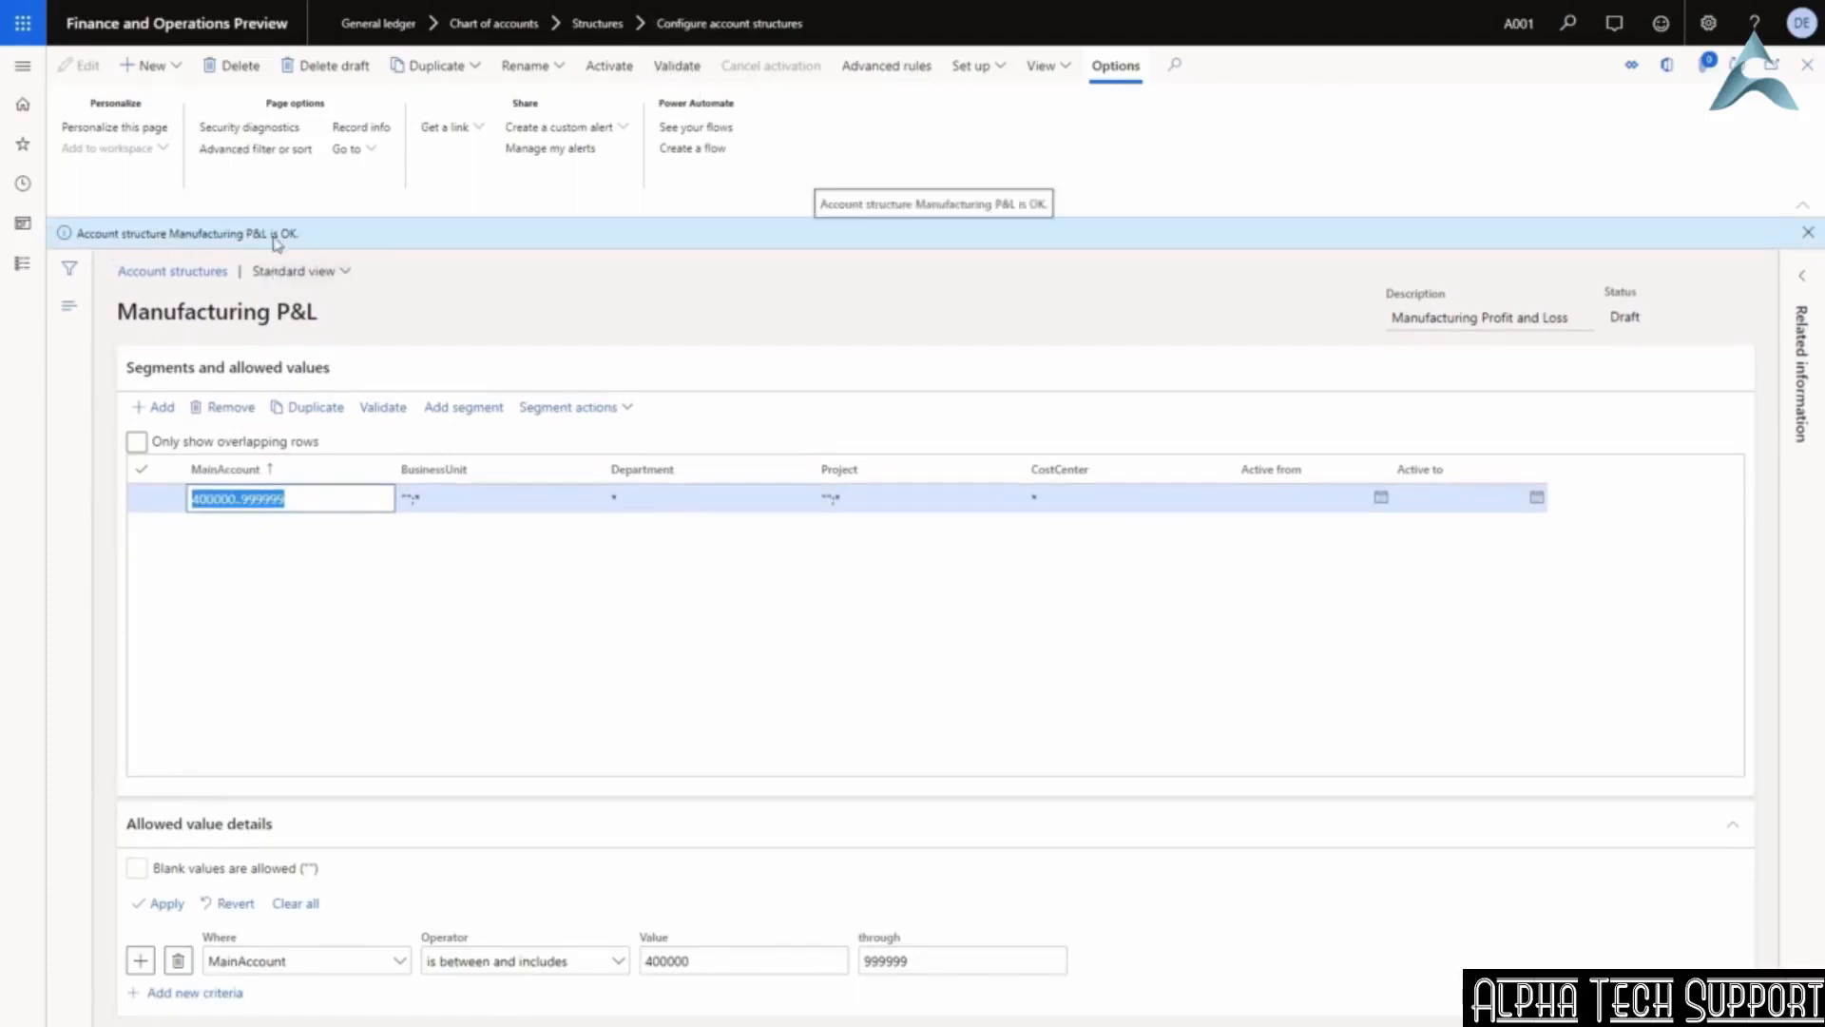
pyautogui.click(1808, 234)
pyautogui.click(618, 69)
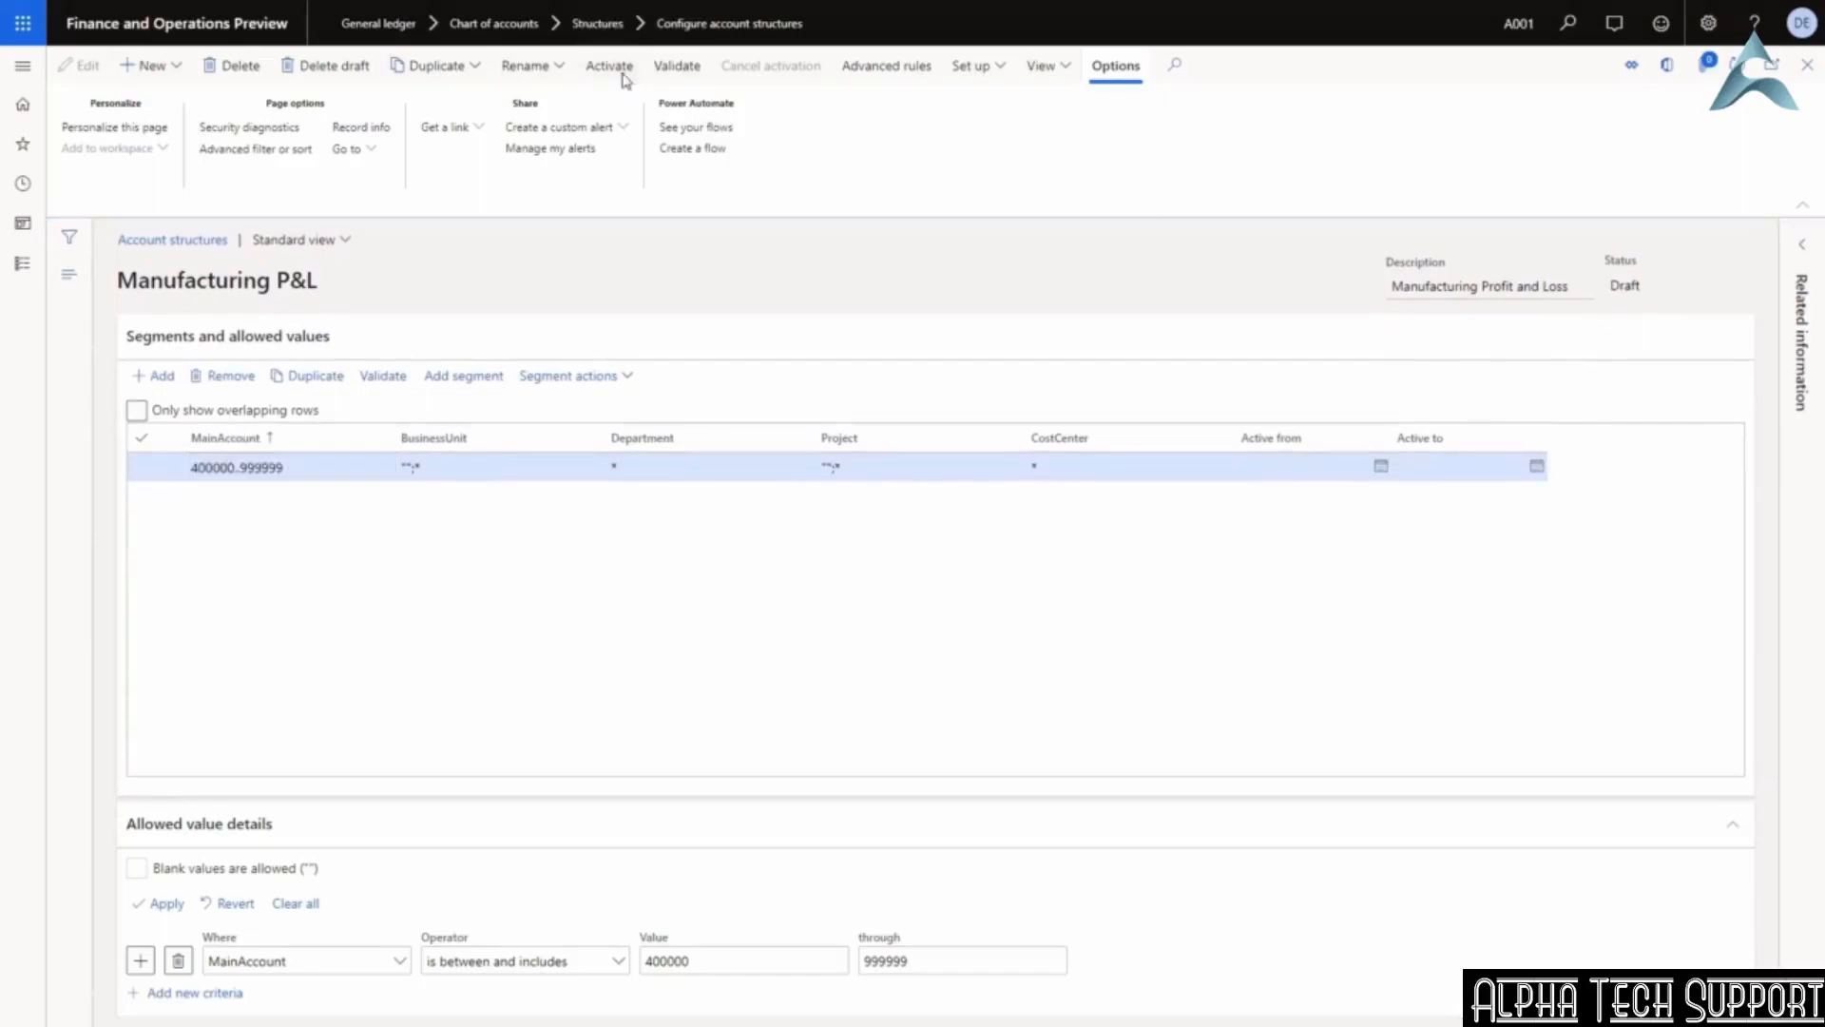
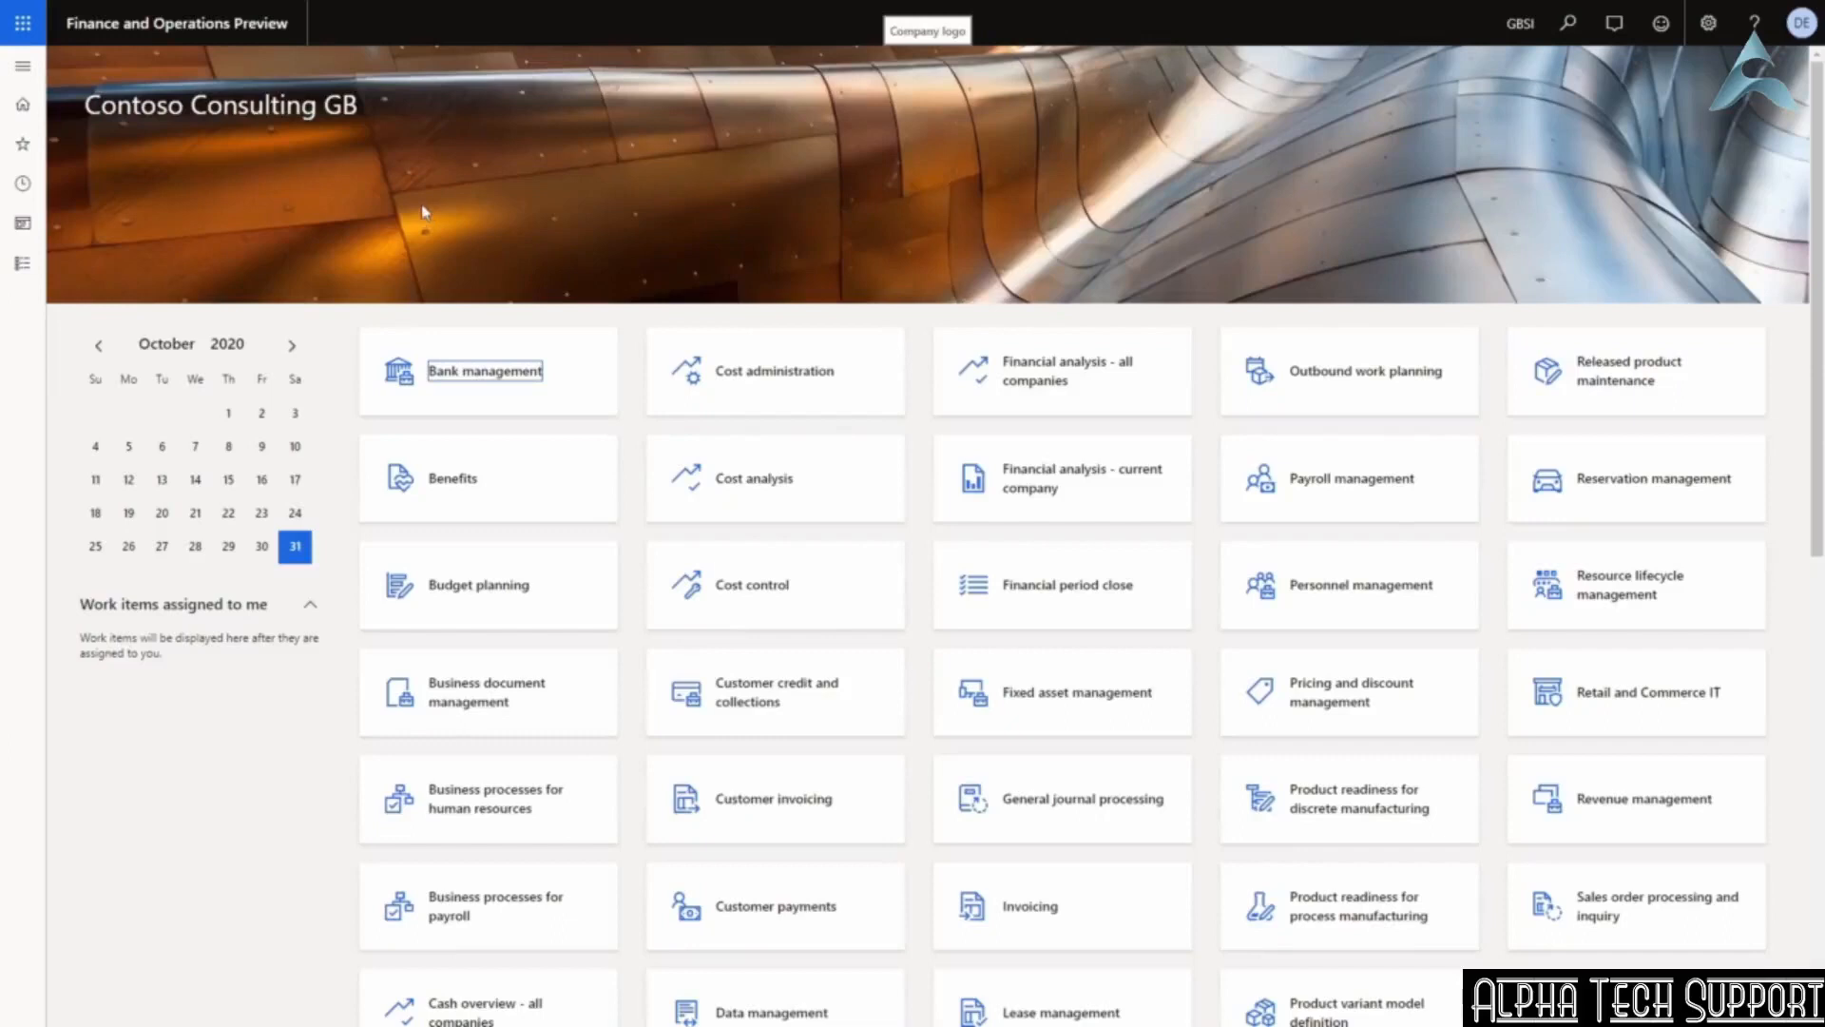
# Go to General ledger > Journal entries > General journals.
pyautogui.click(25, 68)
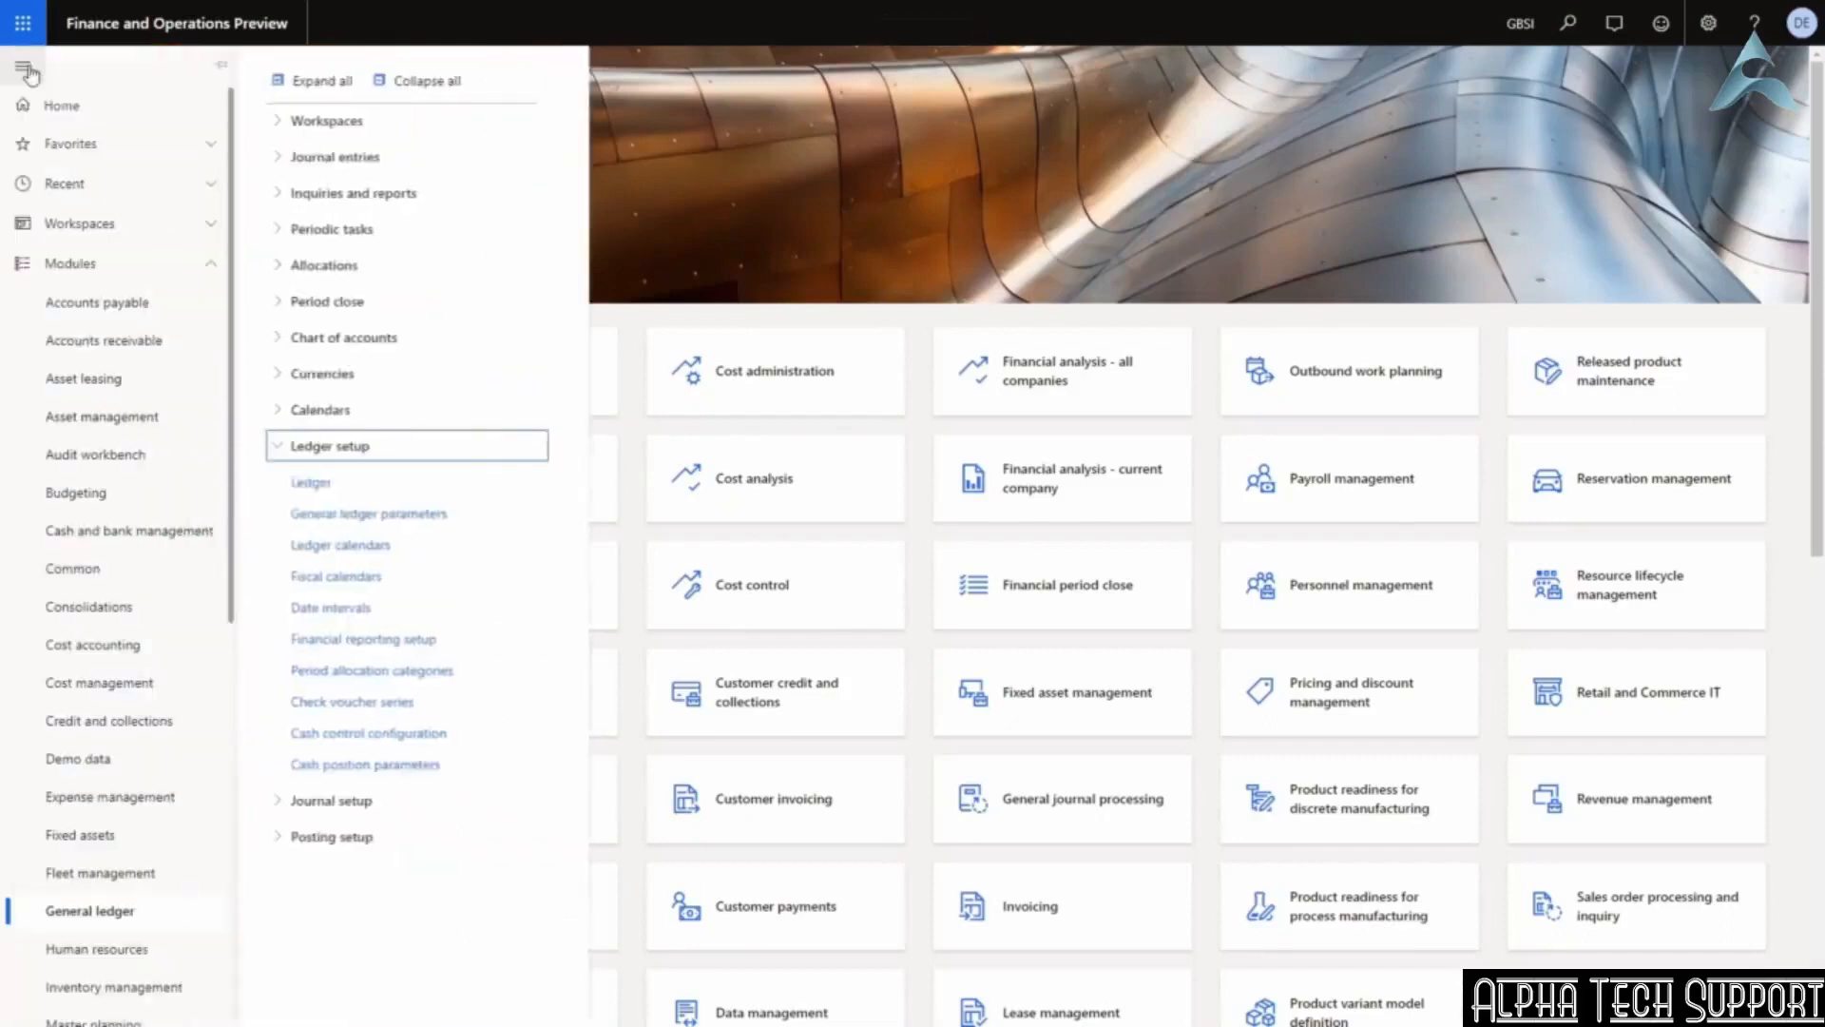
pyautogui.click(324, 446)
pyautogui.click(347, 162)
pyautogui.click(342, 193)
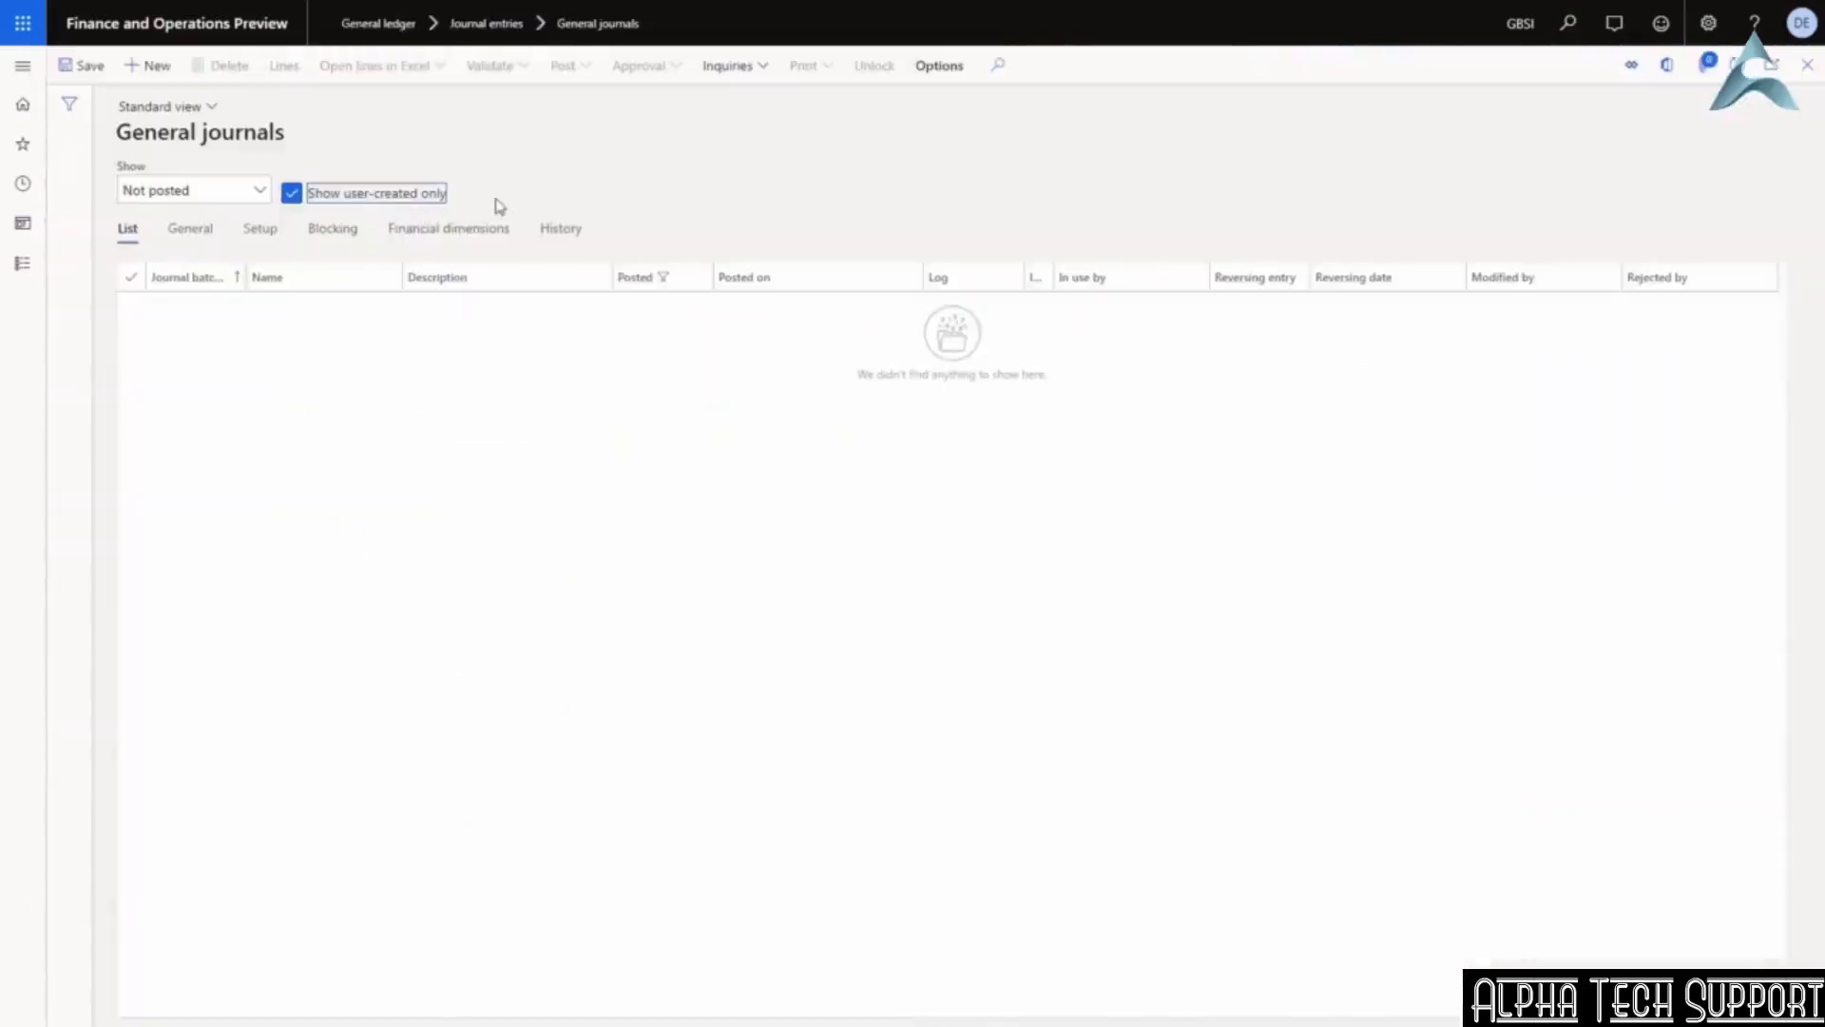
# Create a new GenJrn journal batch described 'journal entries for 31Oct'.
pyautogui.click(132, 66)
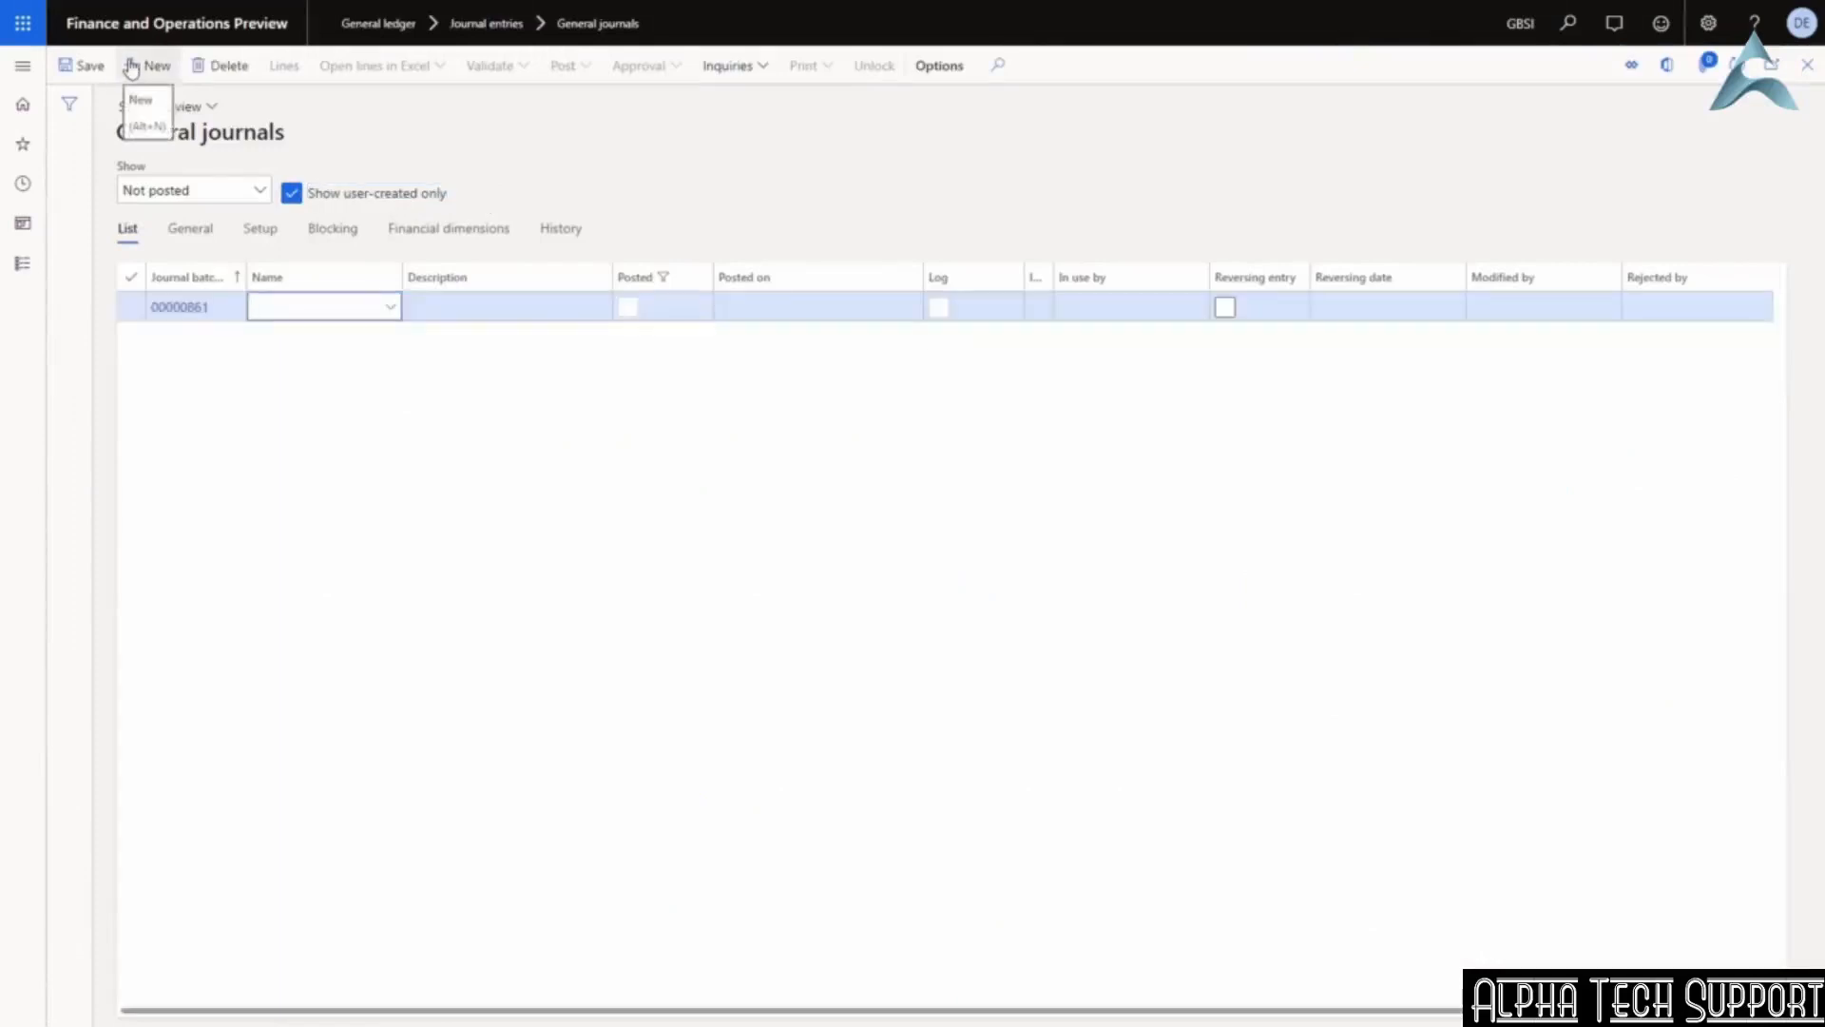
pyautogui.write('GenJrn')
pyautogui.click(535, 307)
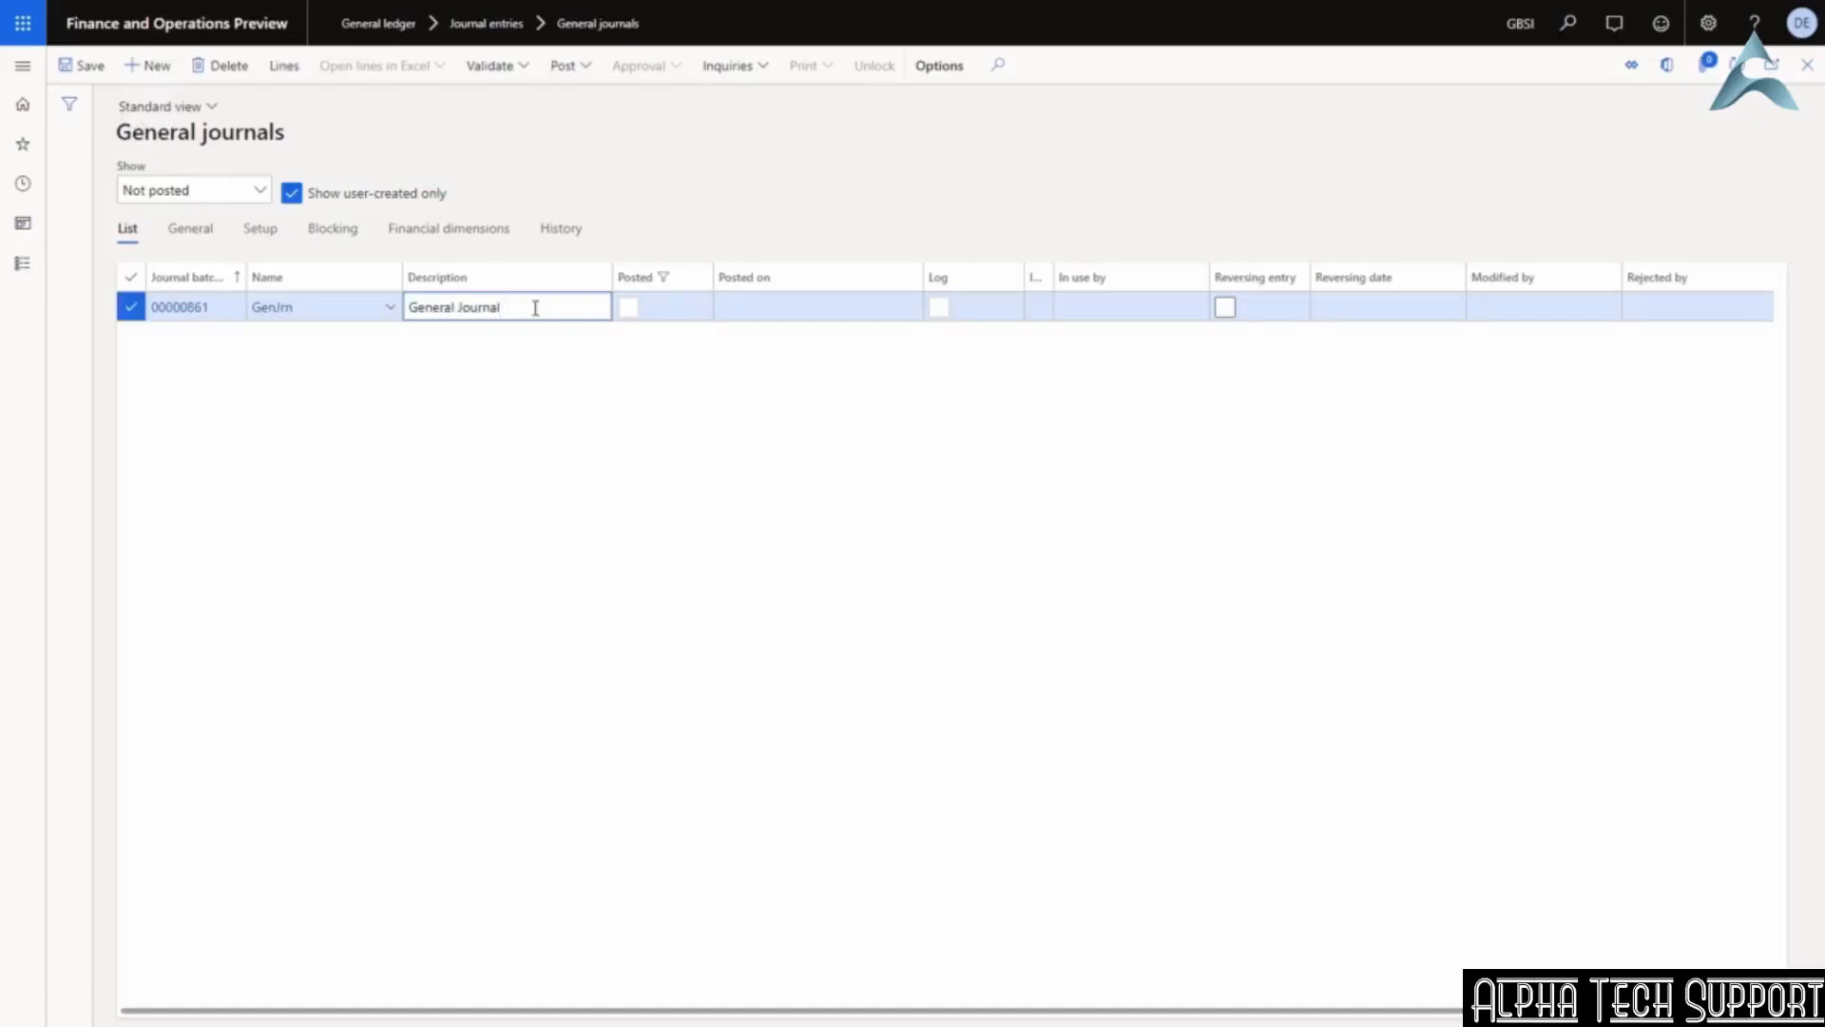
pyautogui.moveTo(496, 306); pyautogui.dragTo(407, 304)
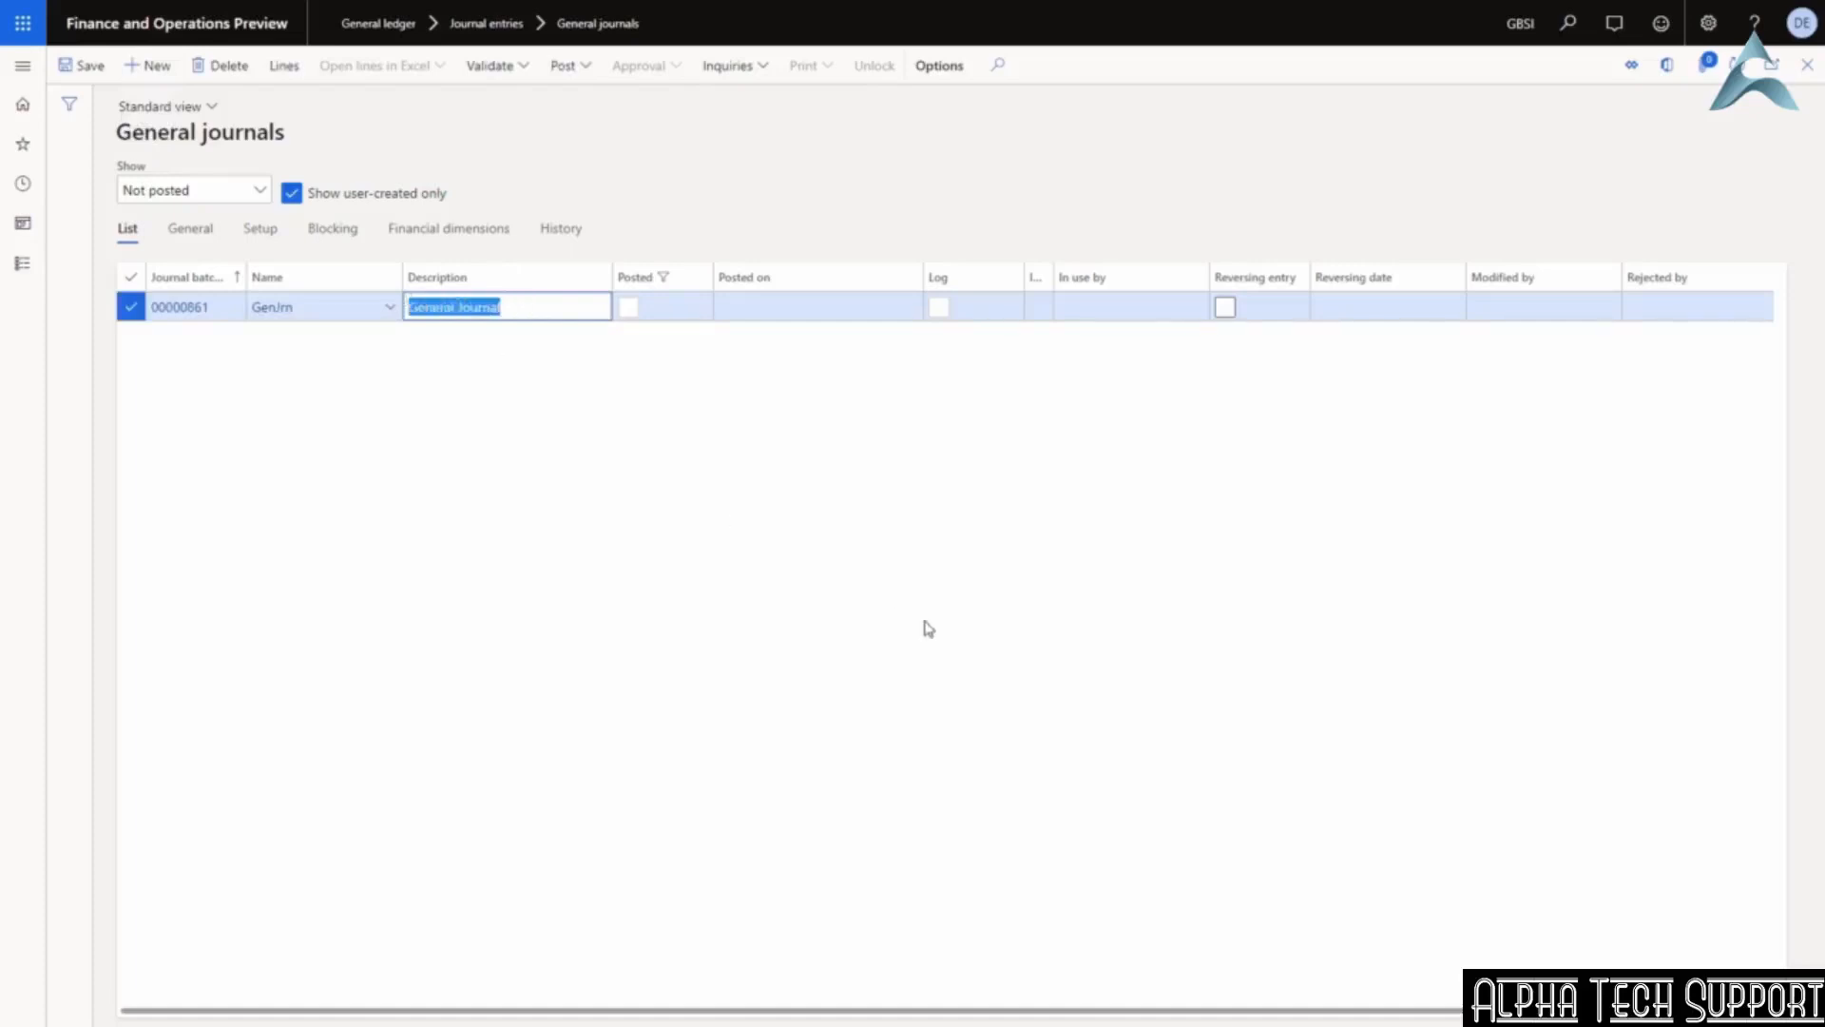
pyautogui.write('journal entries for 31Oct')
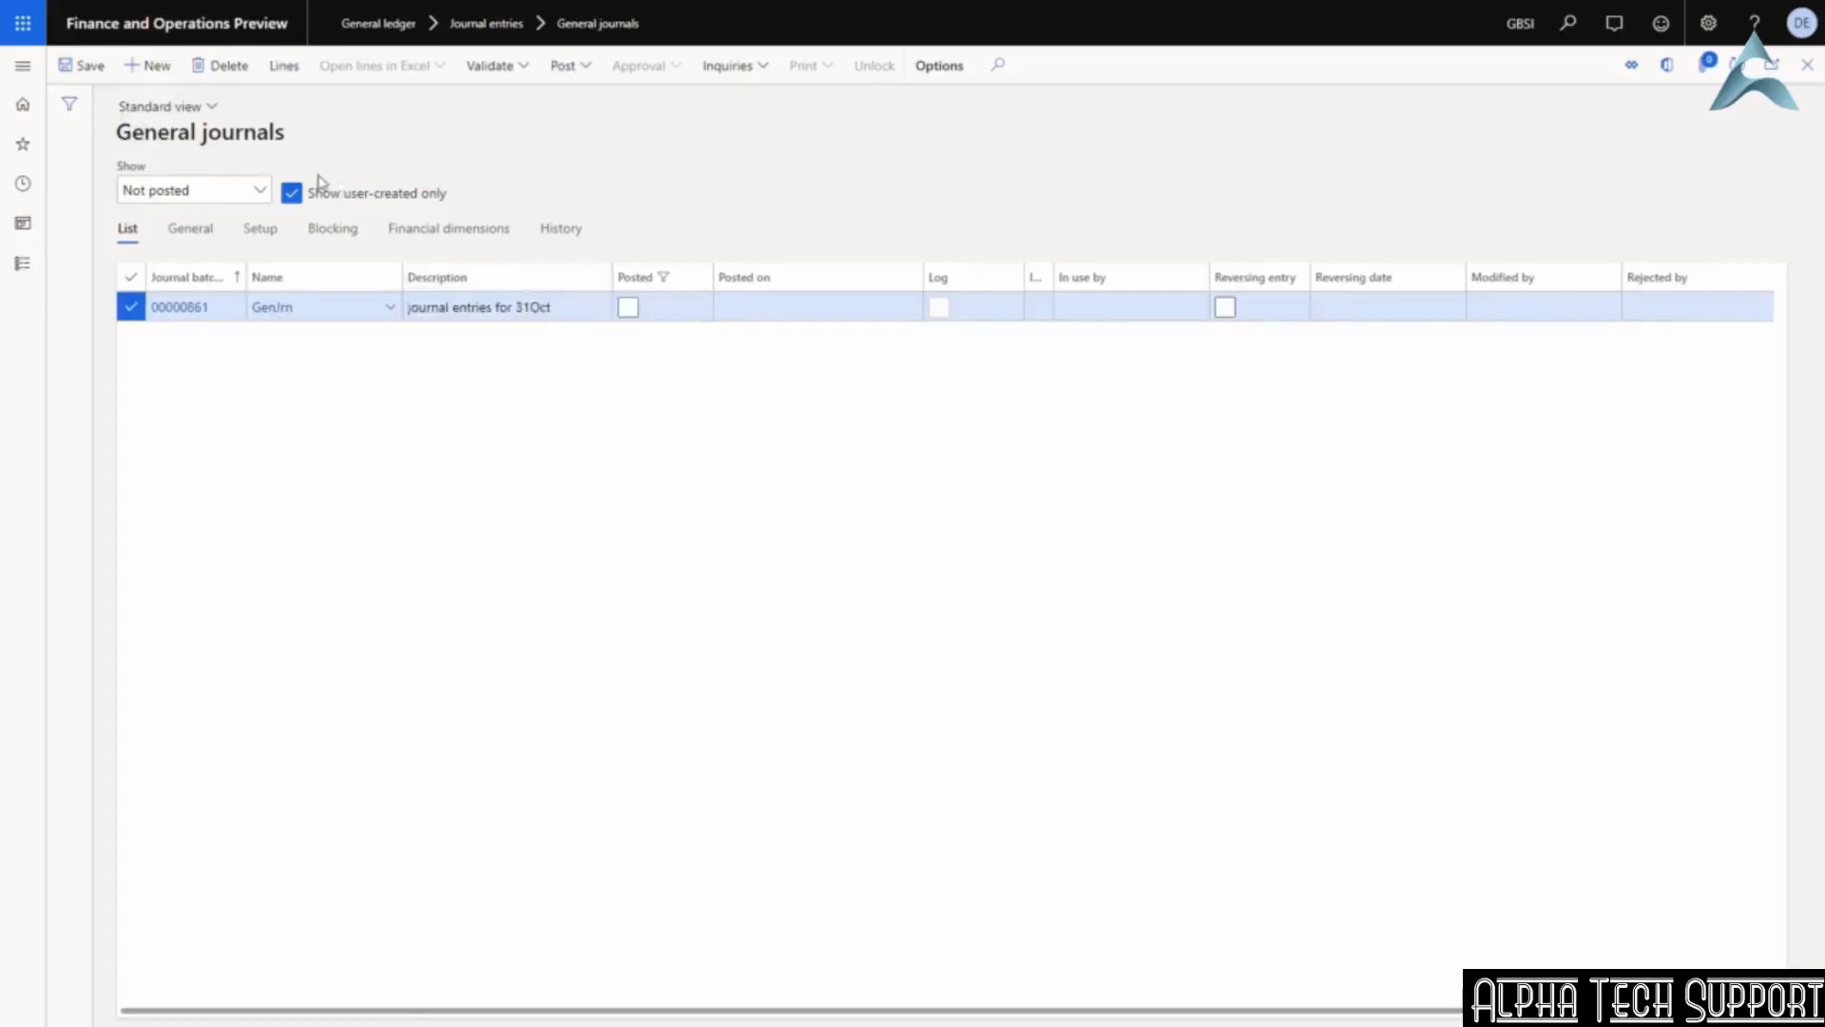
# Open the batch's lines and select the new 10/31/2020 journal line.
pyautogui.click(295, 73)
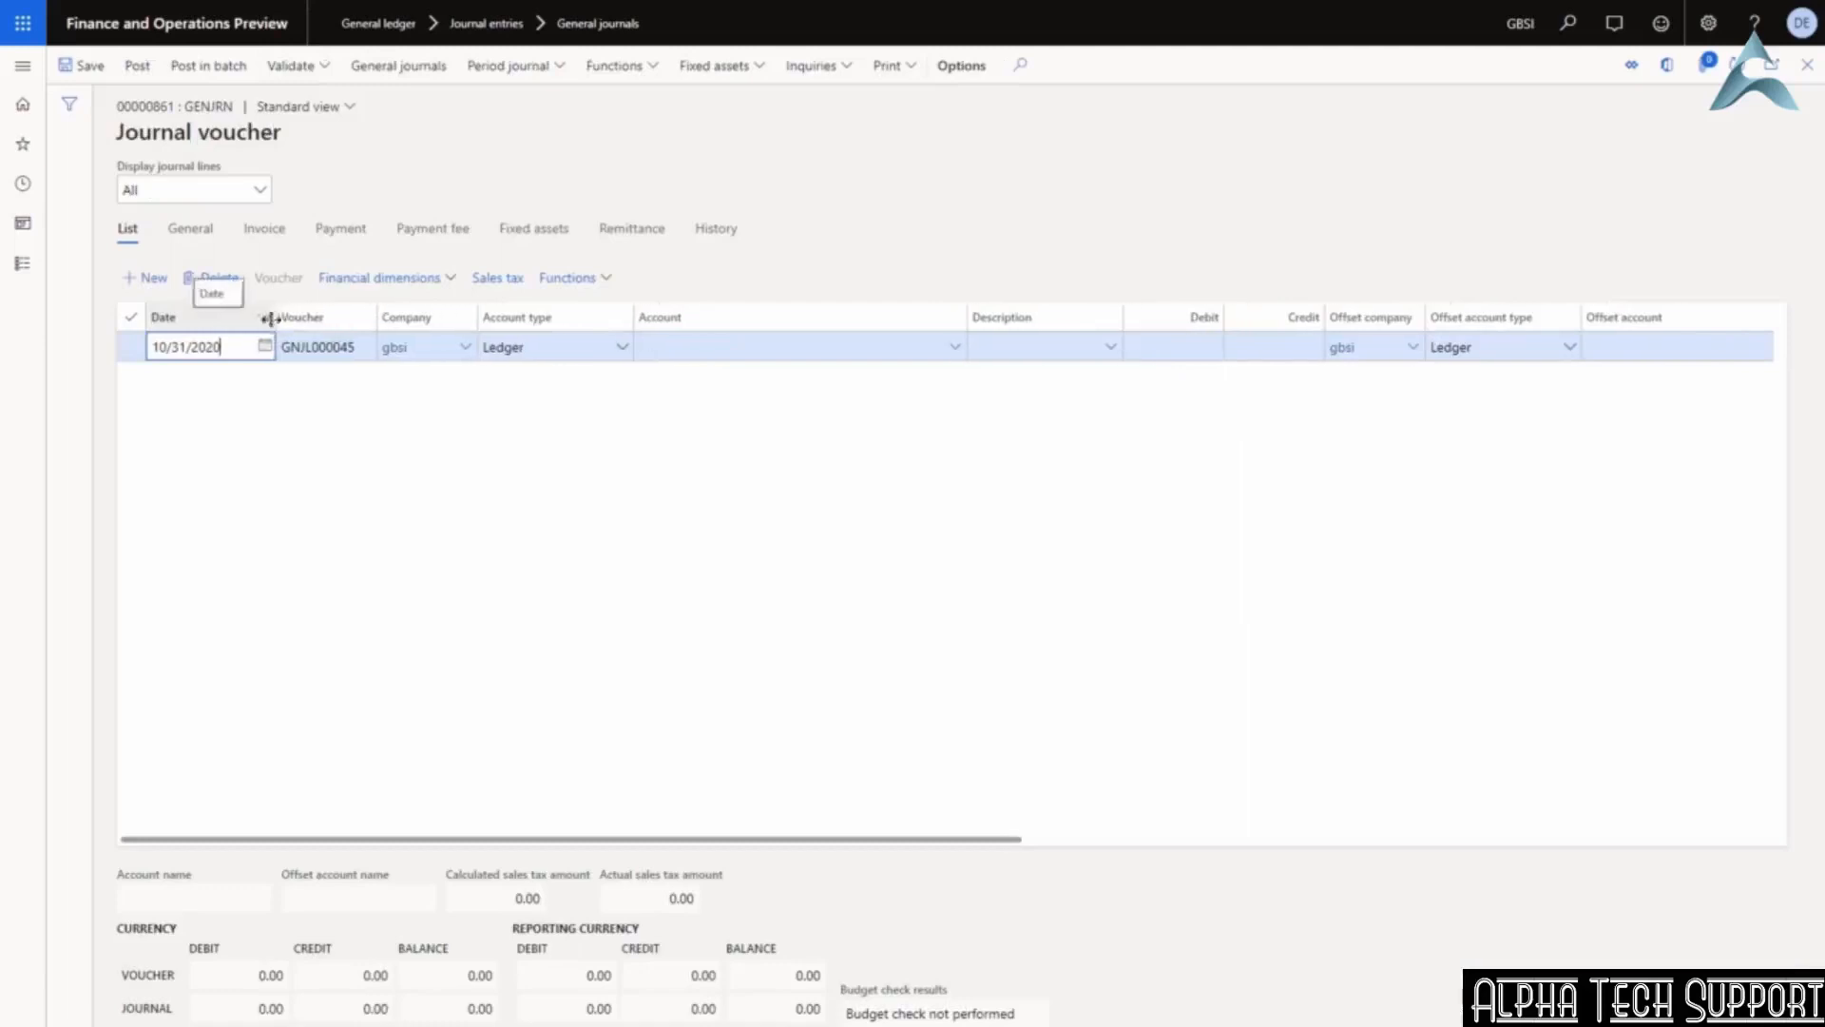
pyautogui.moveTo(247, 323); pyautogui.dragTo(250, 323)
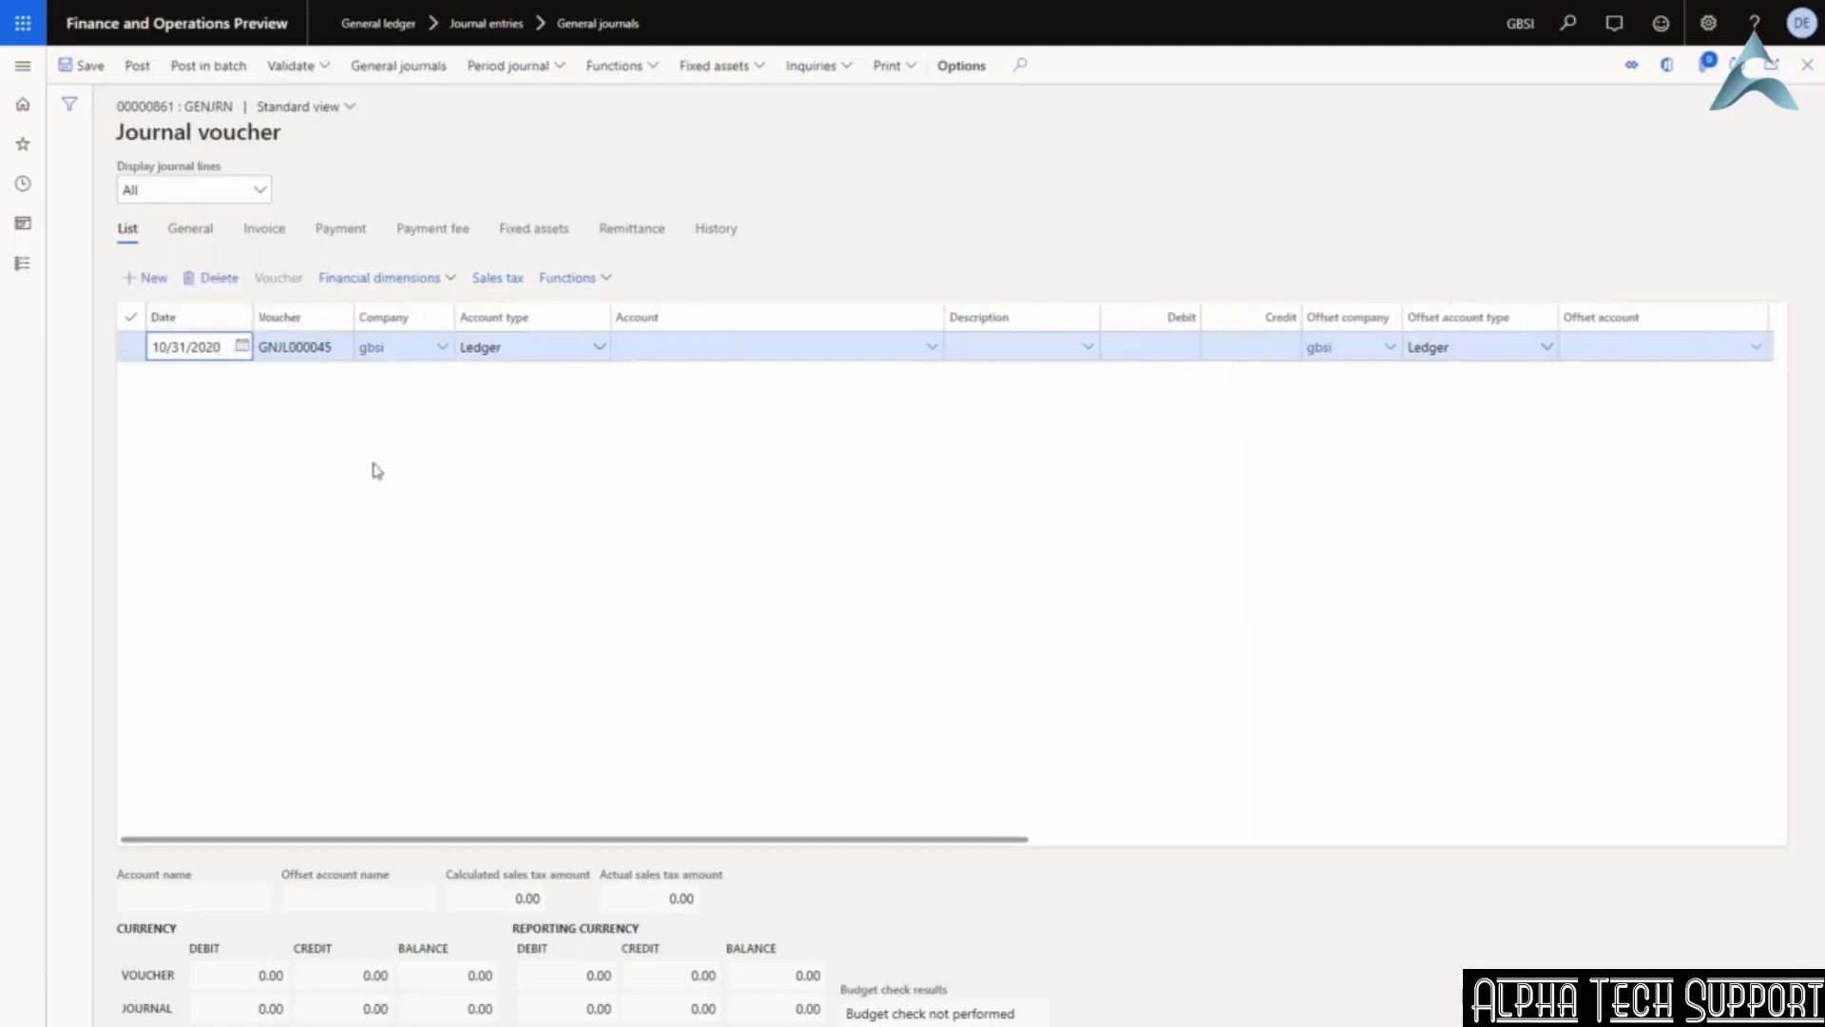
pyautogui.click(283, 344)
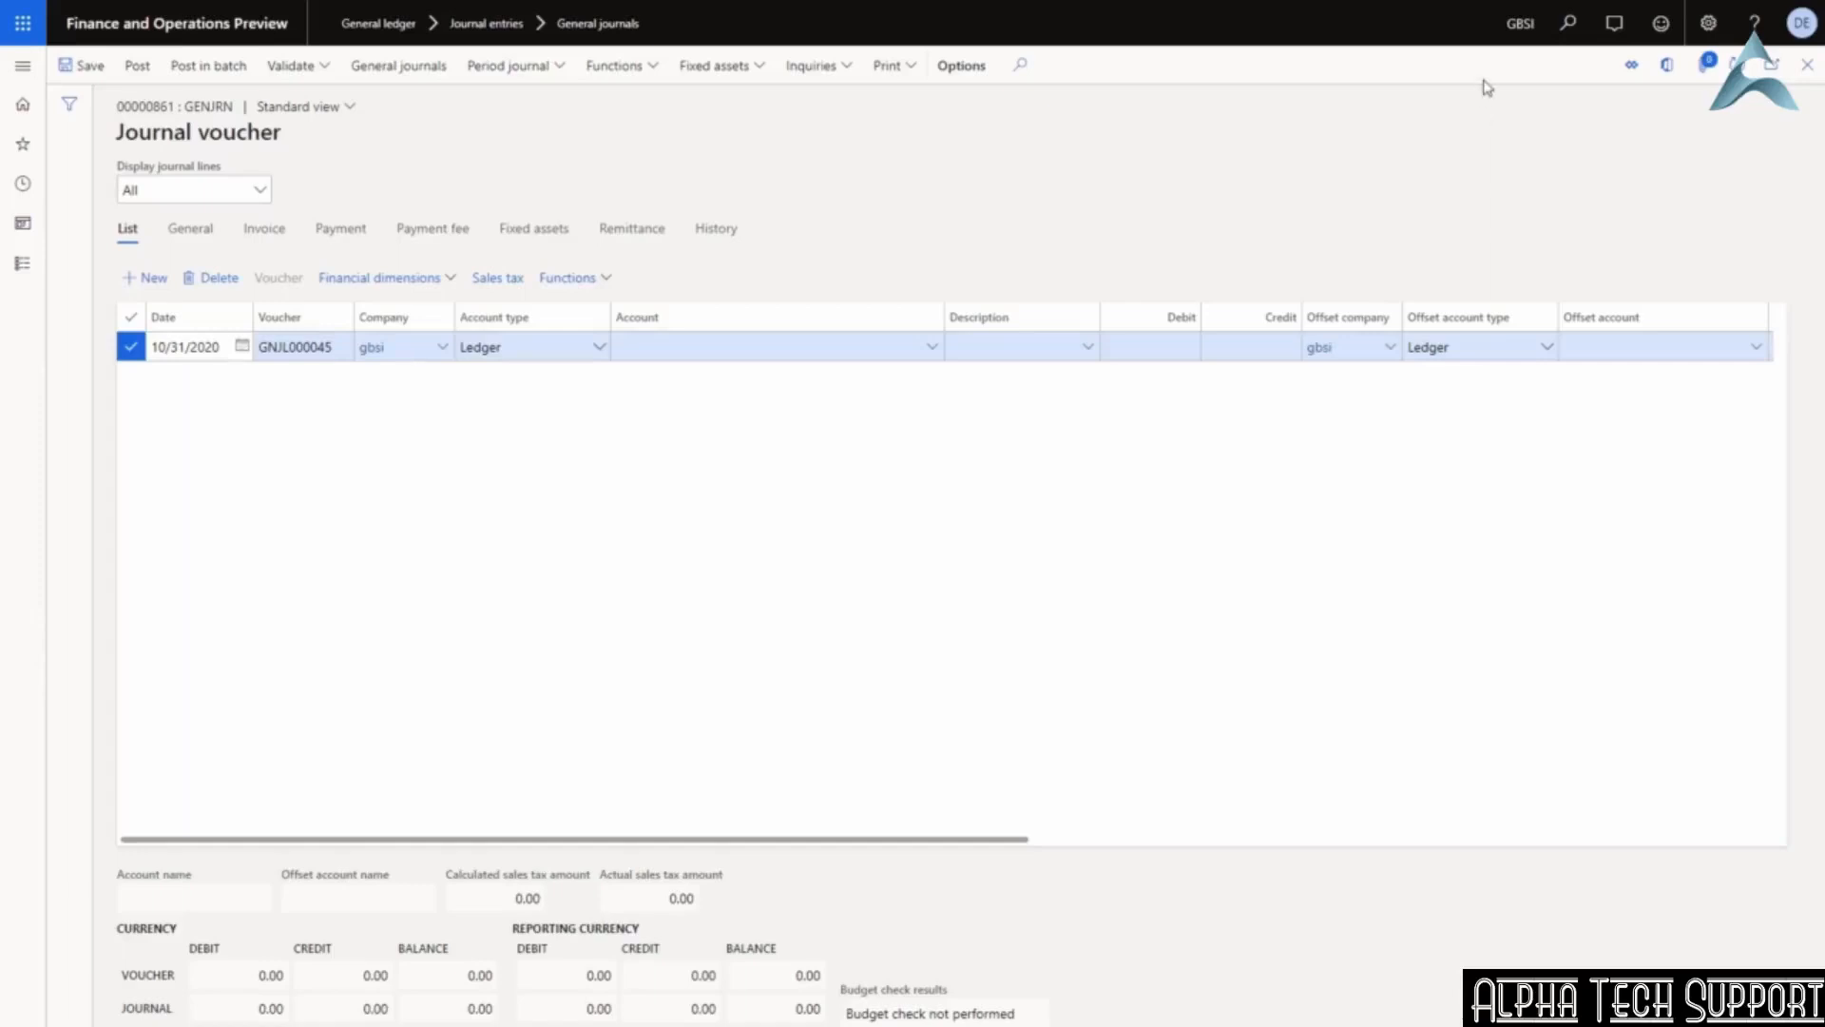
# Review the account type choices, keep Ledger, and browse the main accounts.
pyautogui.click(597, 349)
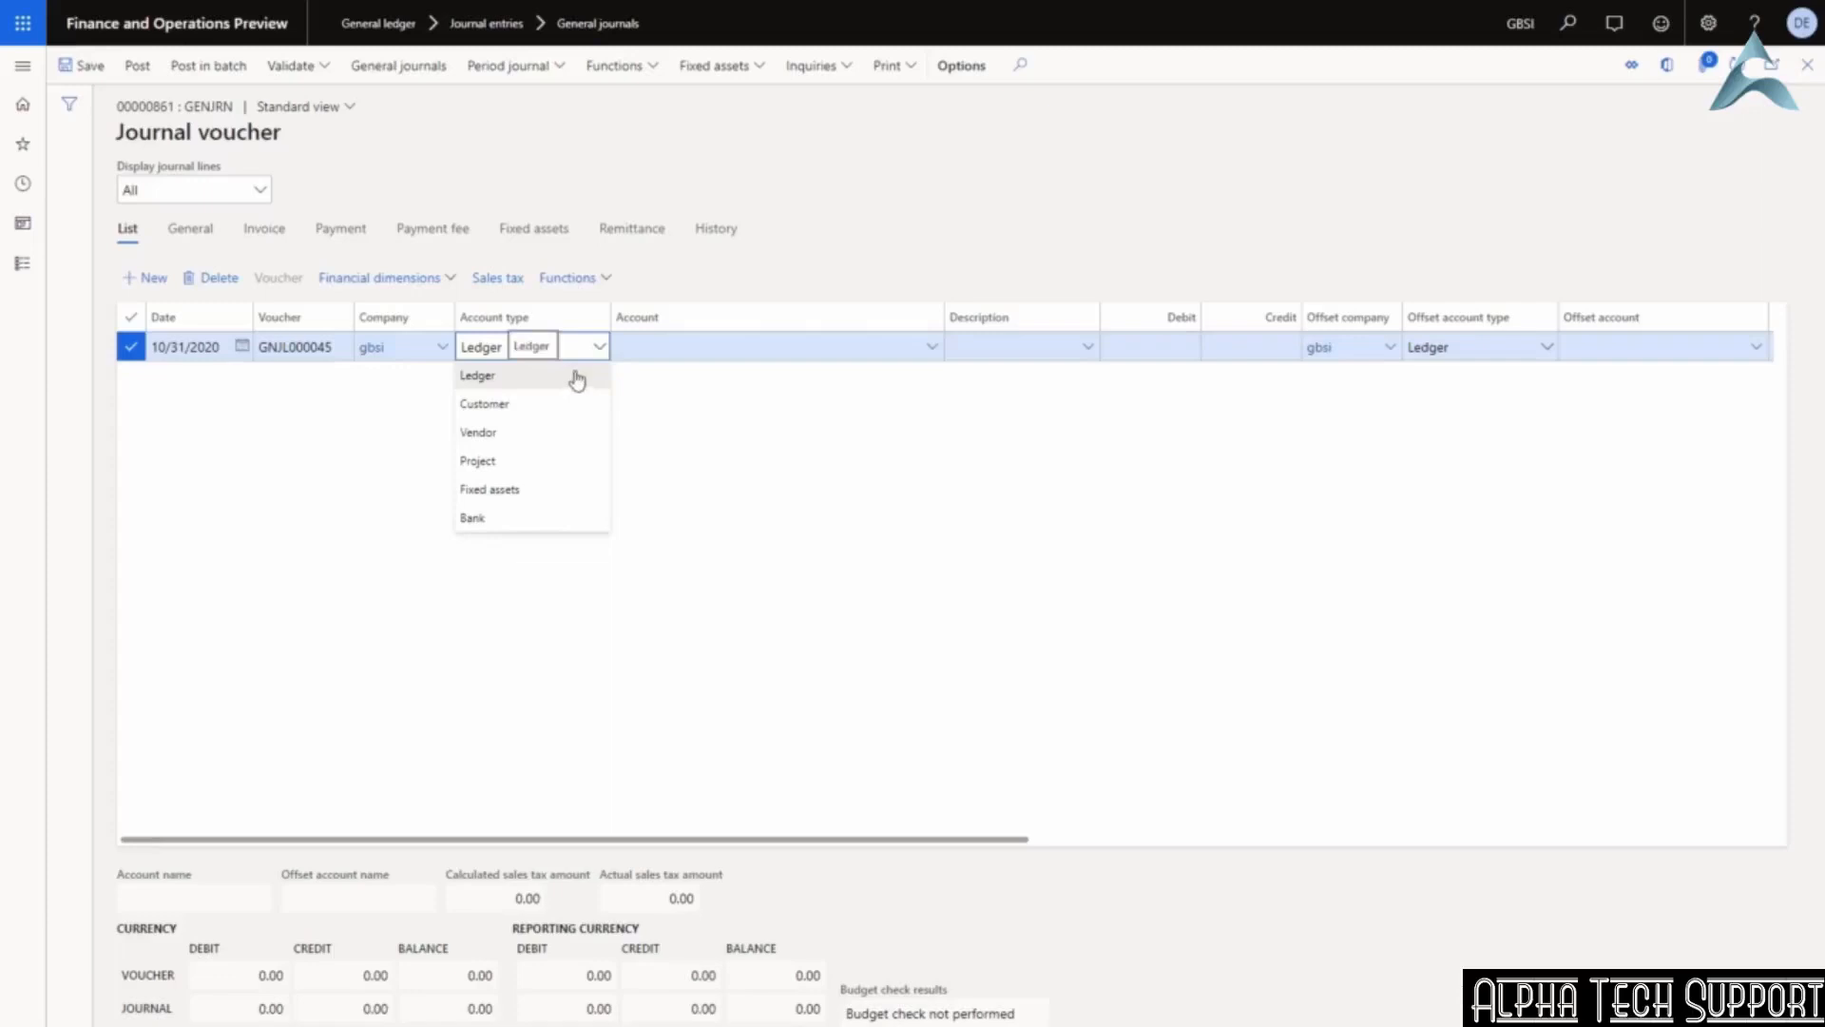
pyautogui.click(660, 346)
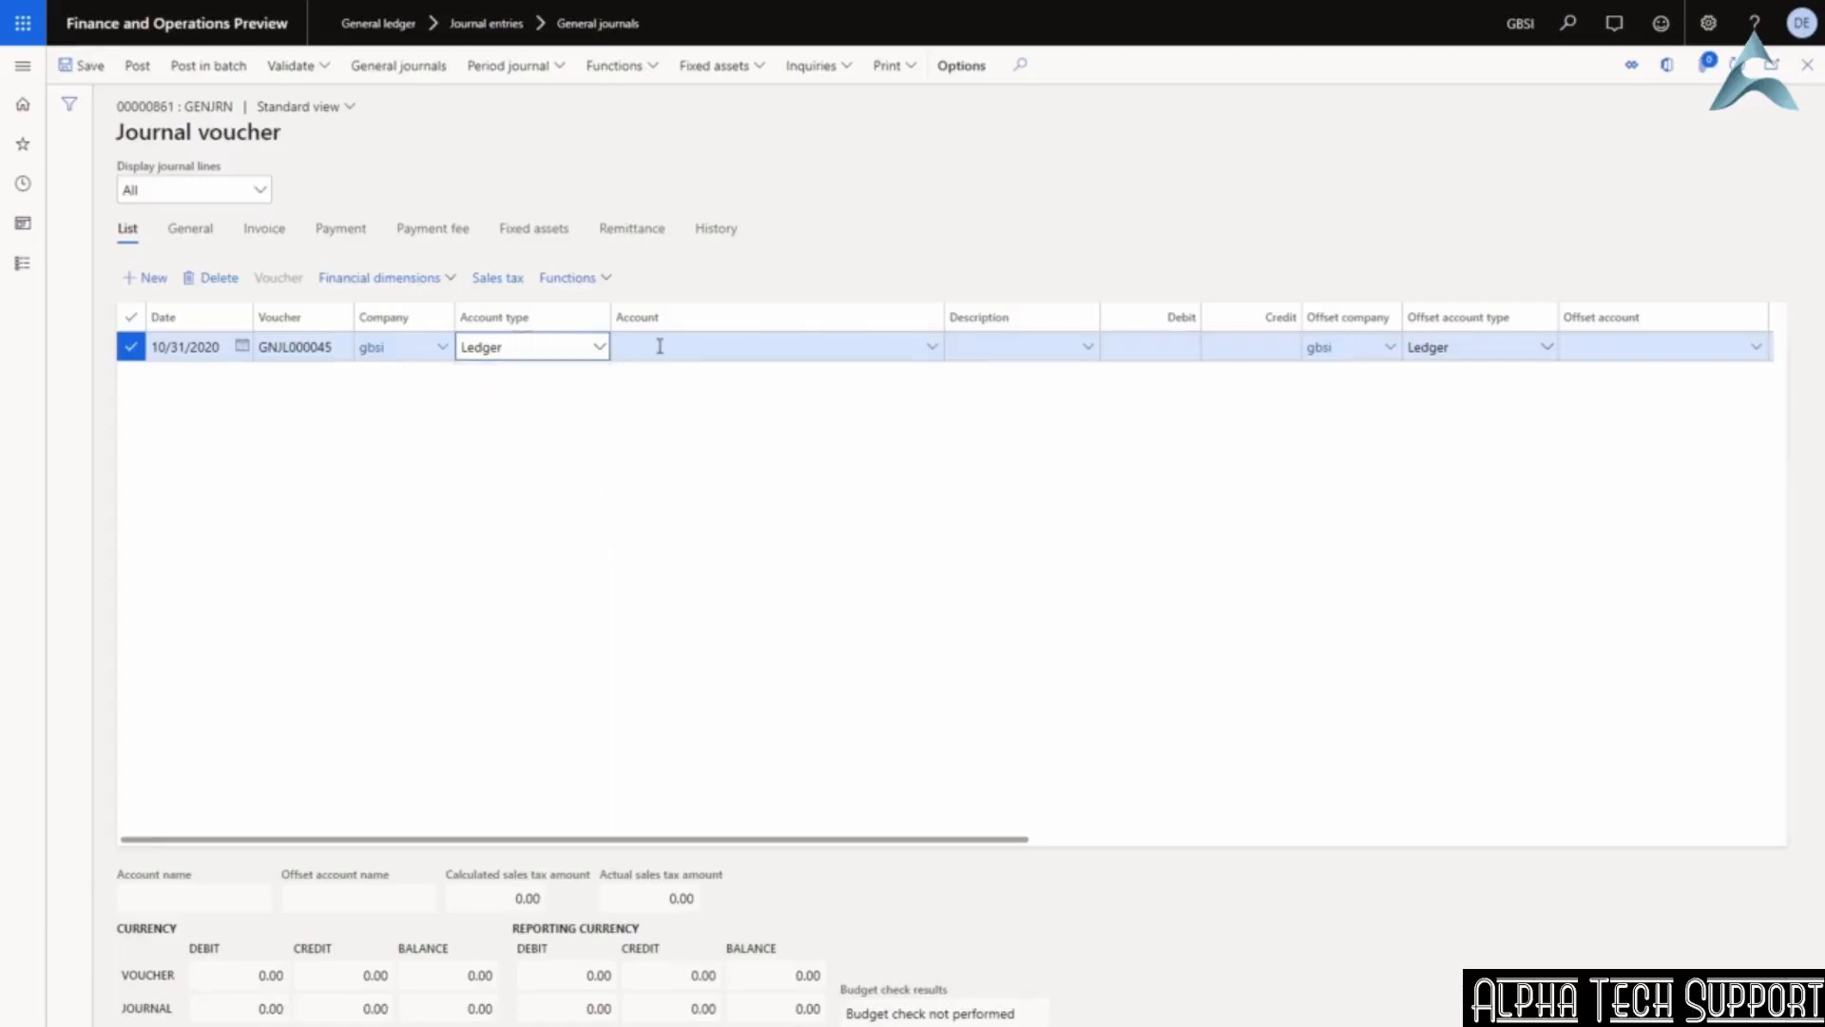
pyautogui.click(599, 348)
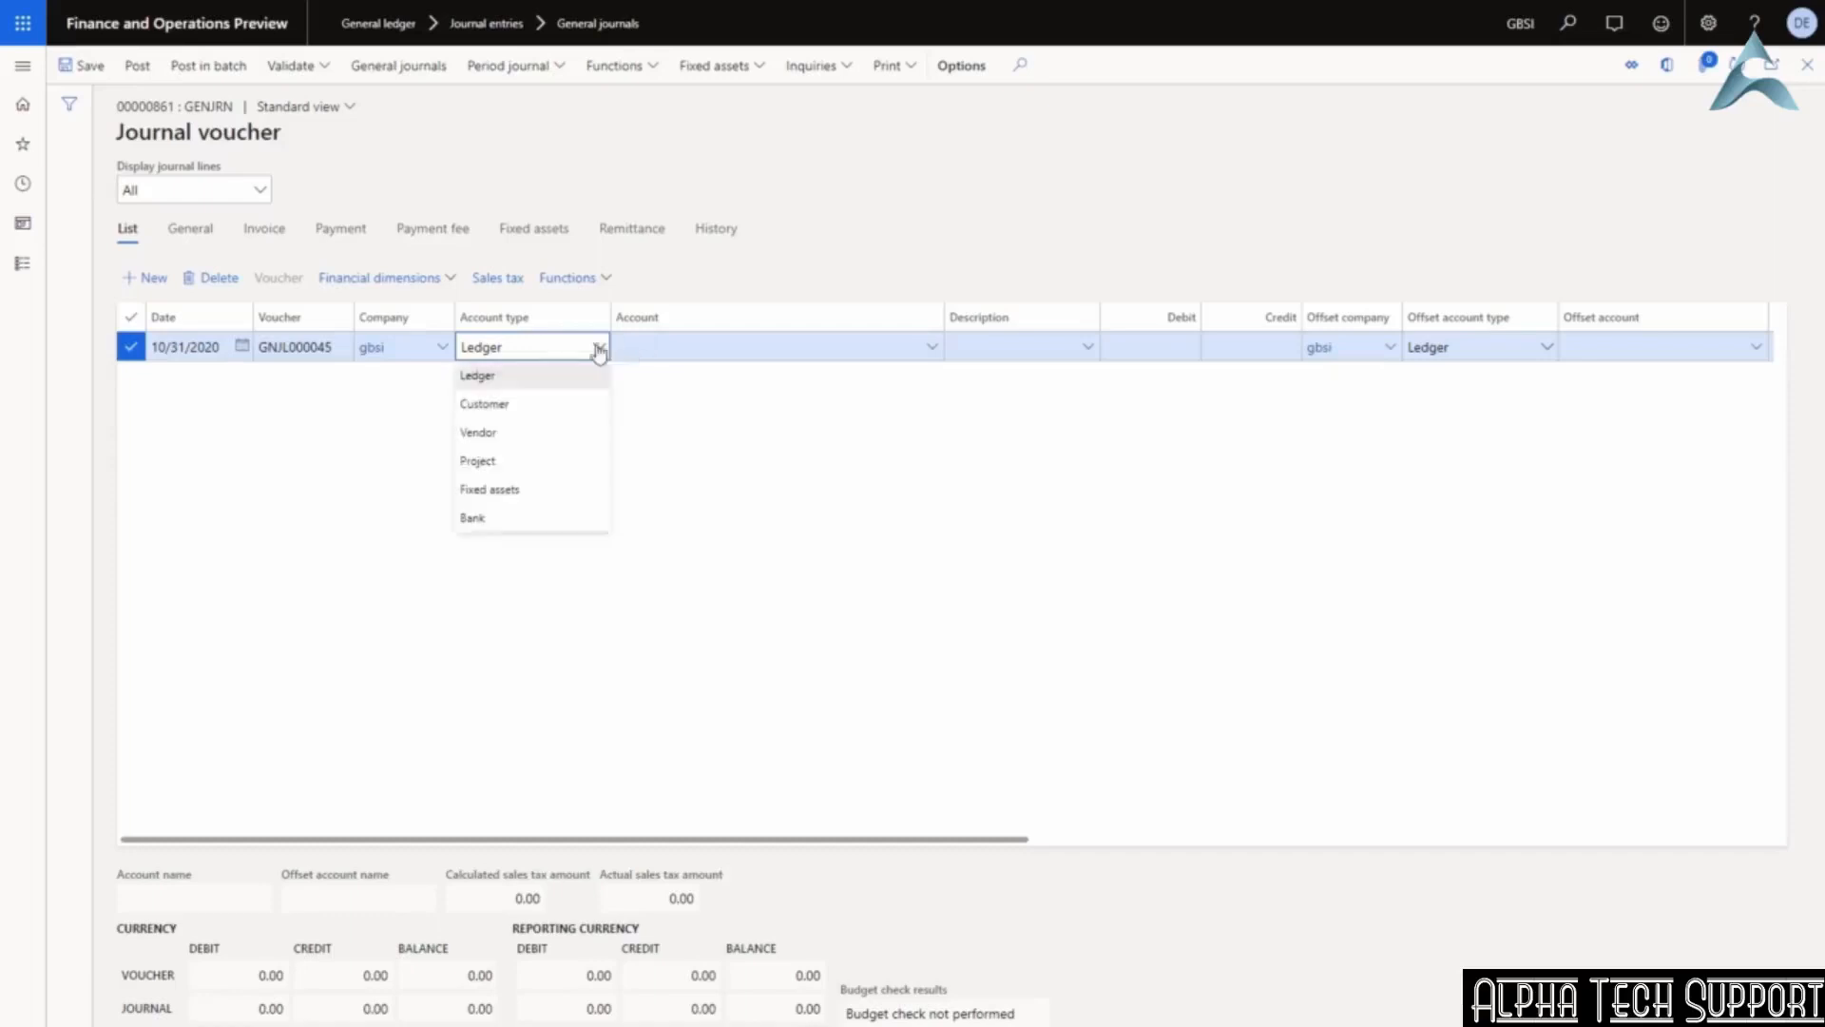
pyautogui.click(633, 344)
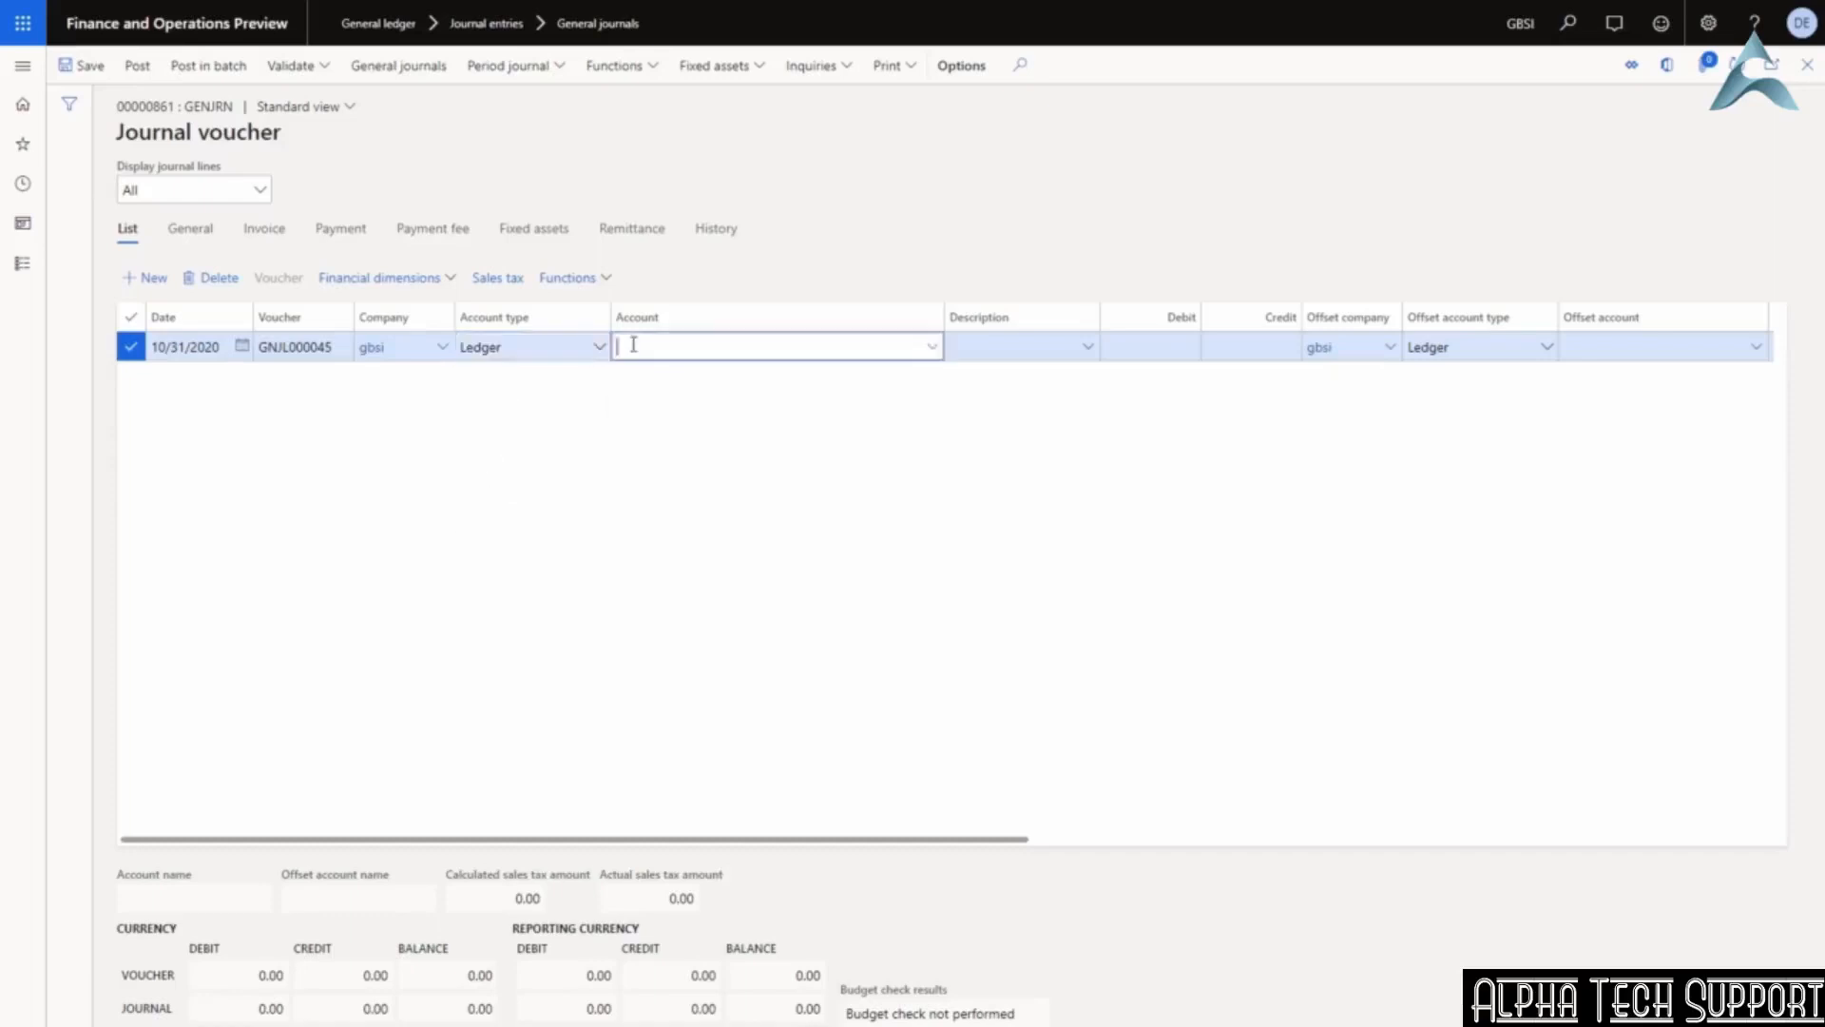
pyautogui.click(933, 348)
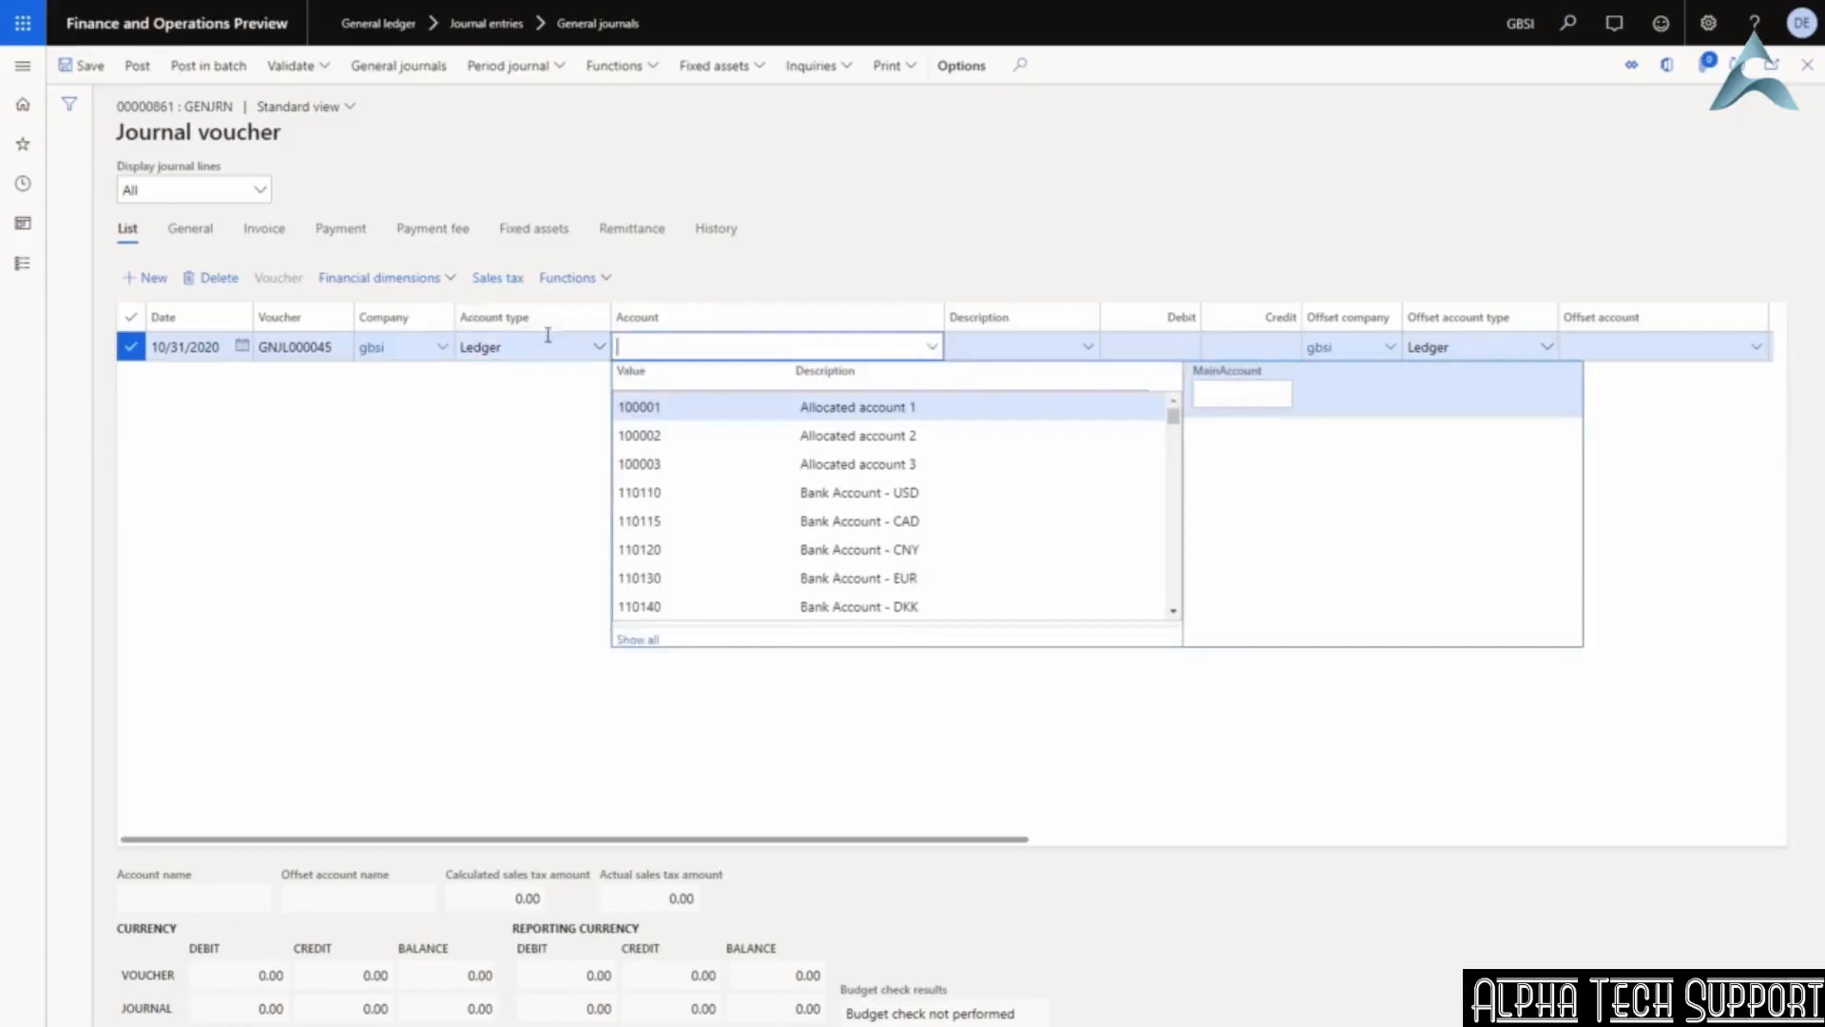
pyautogui.click(599, 350)
# Try Vendor as the account type, then set it back to Ledger for account entry.
pyautogui.click(599, 348)
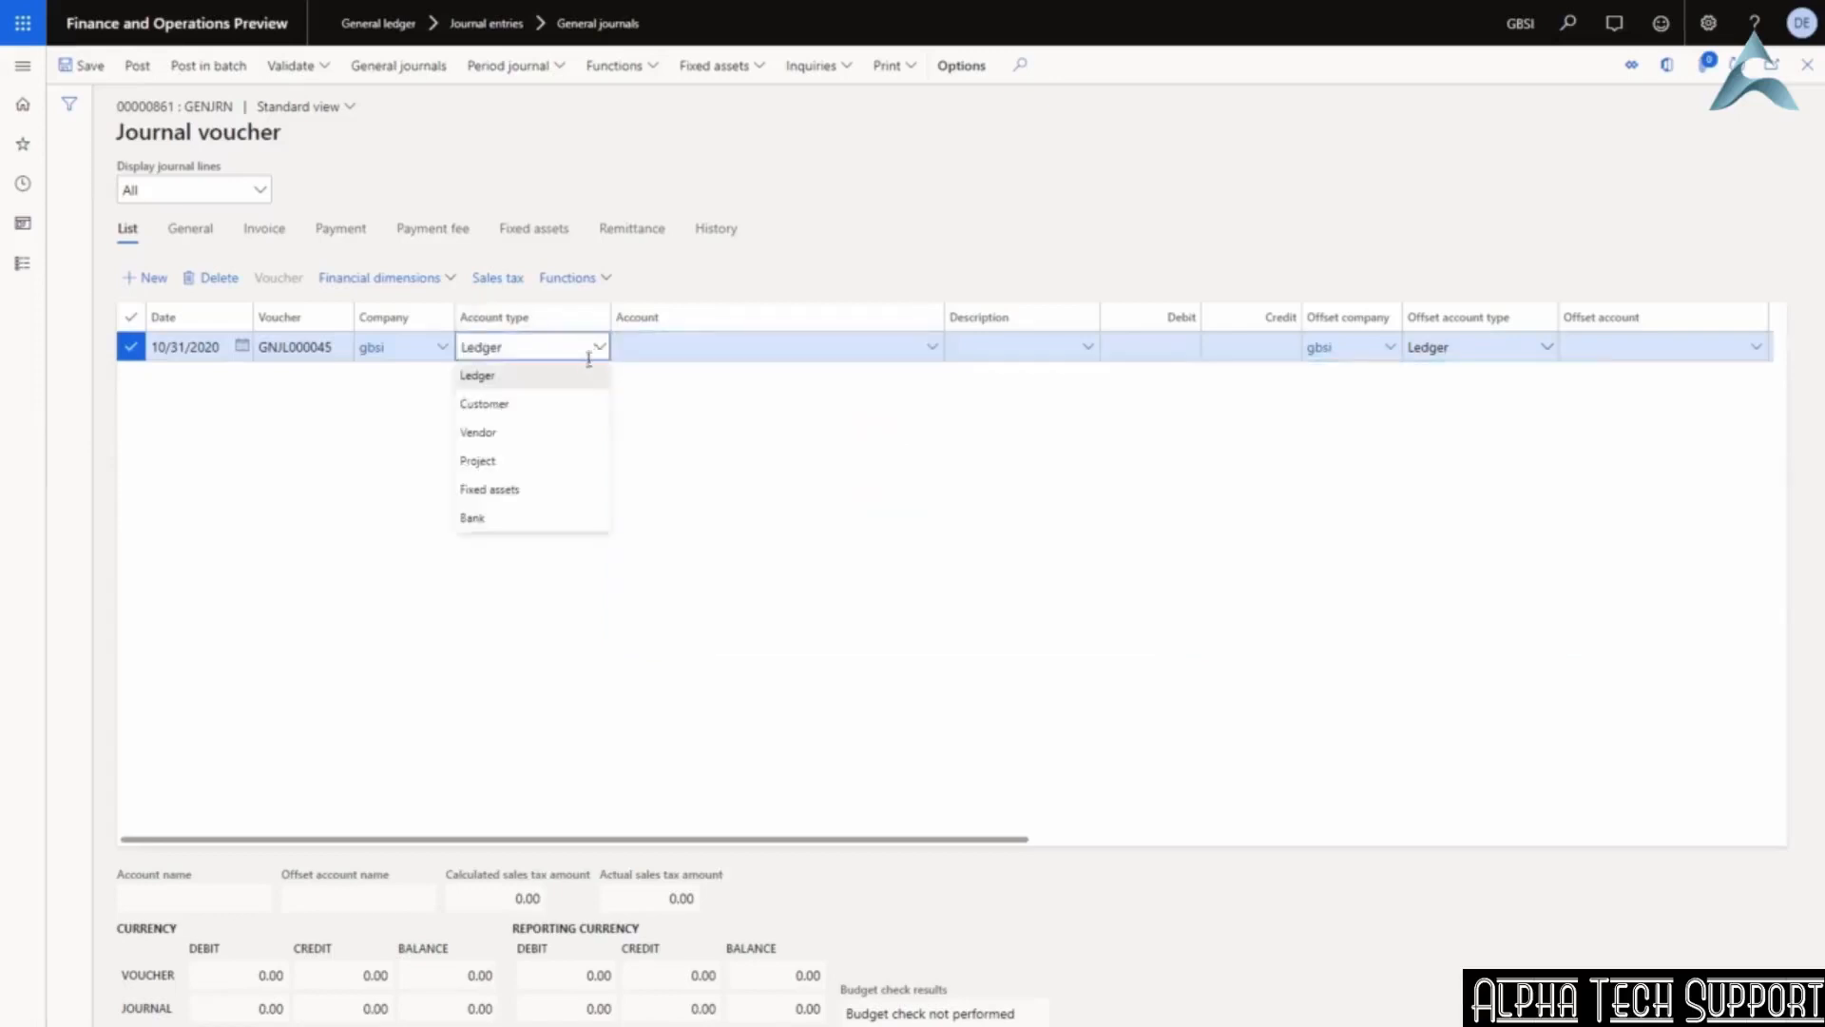
pyautogui.click(530, 433)
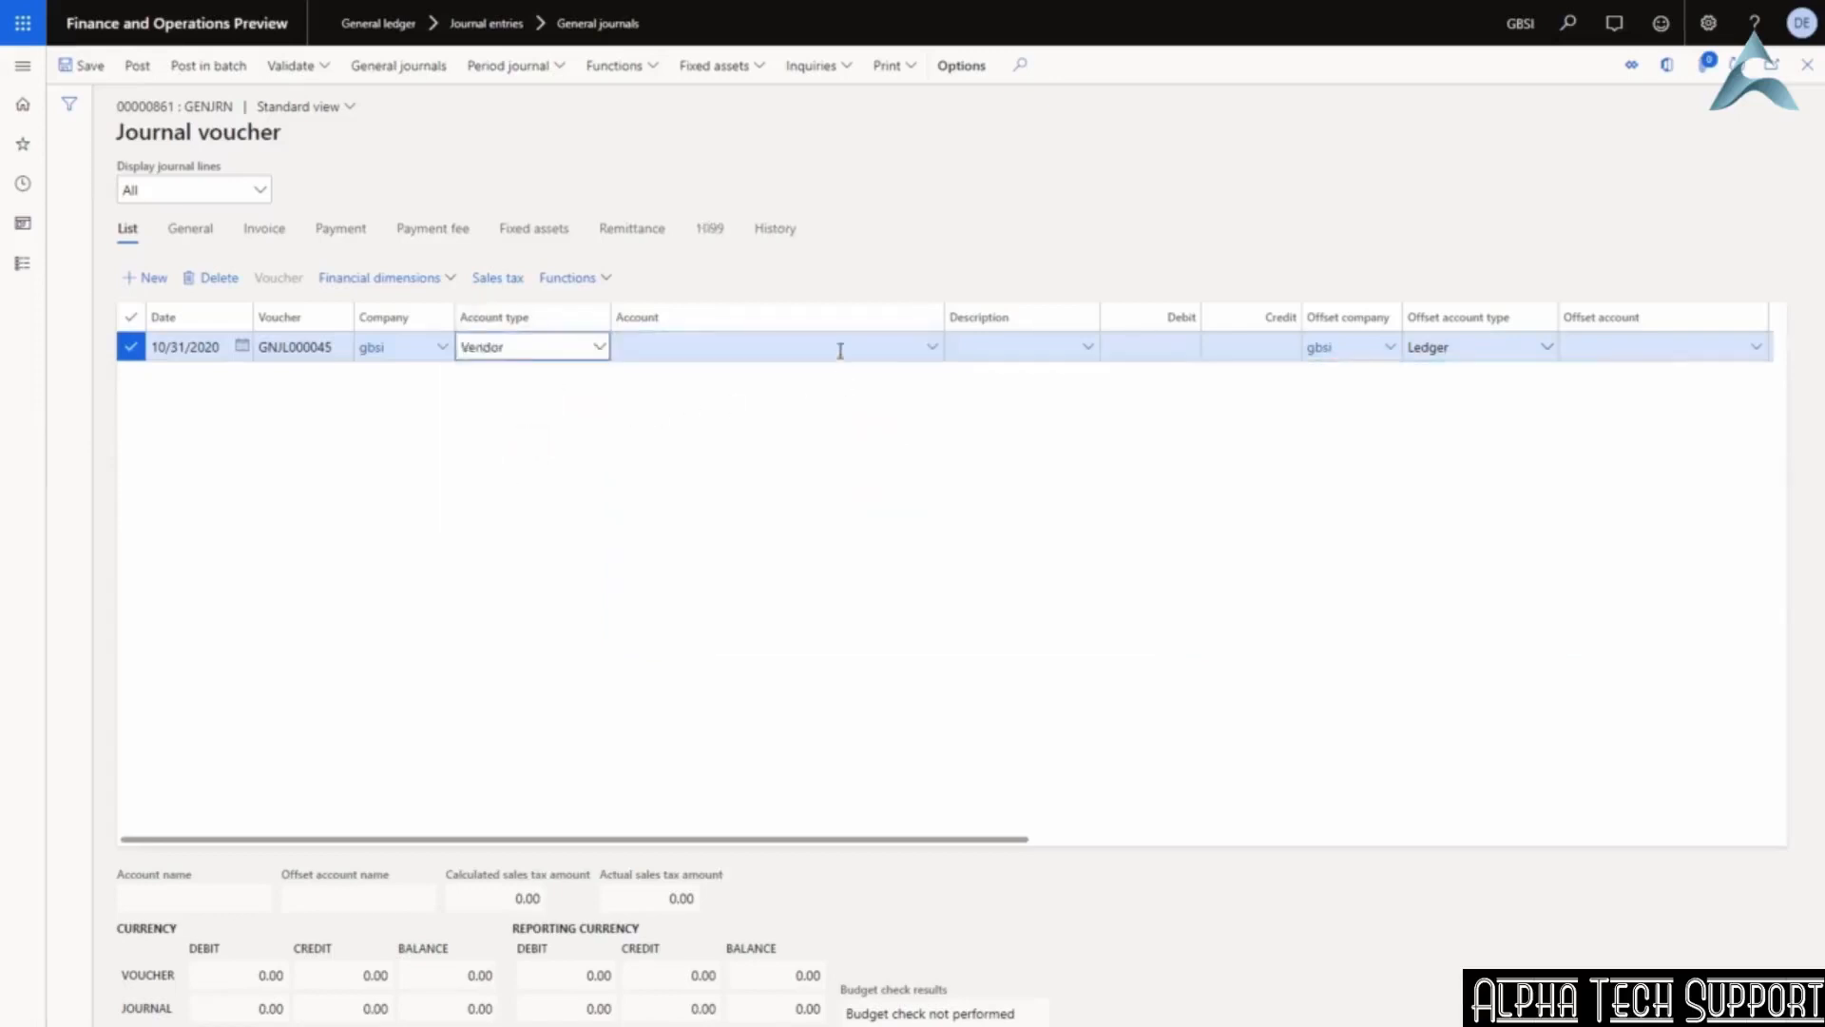
pyautogui.click(931, 349)
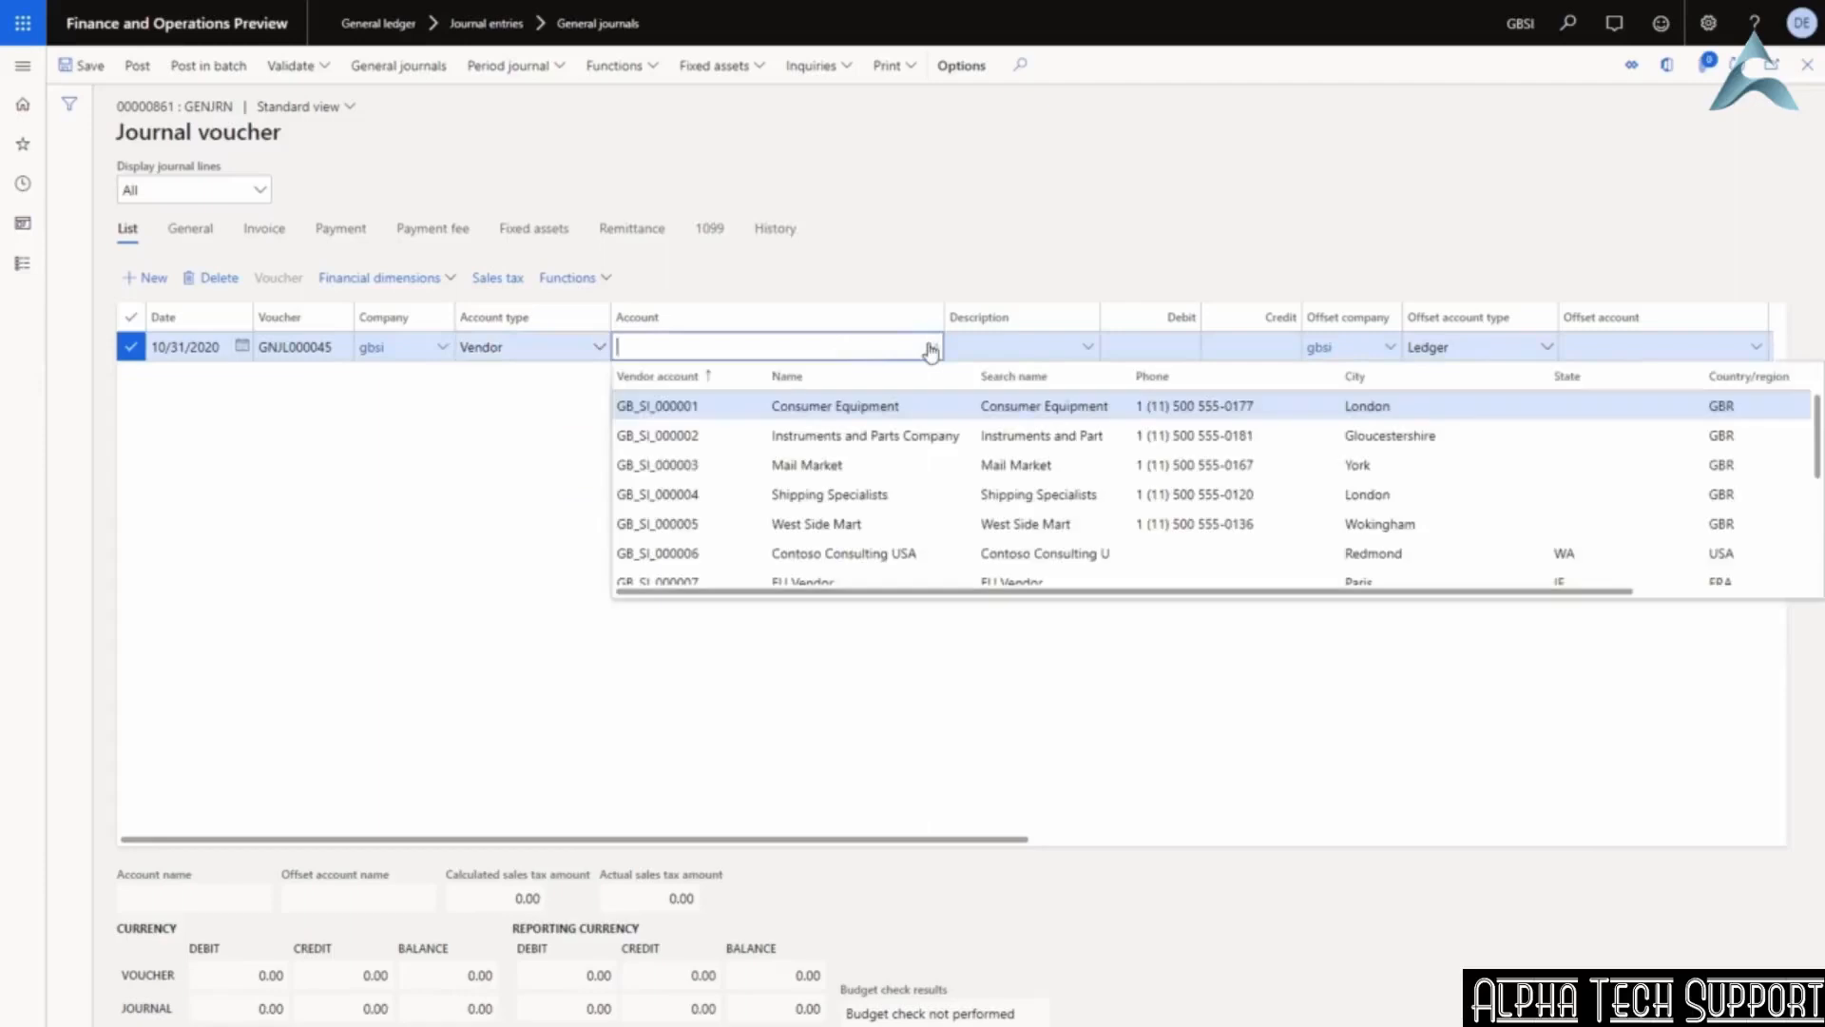
pyautogui.click(931, 349)
pyautogui.click(599, 347)
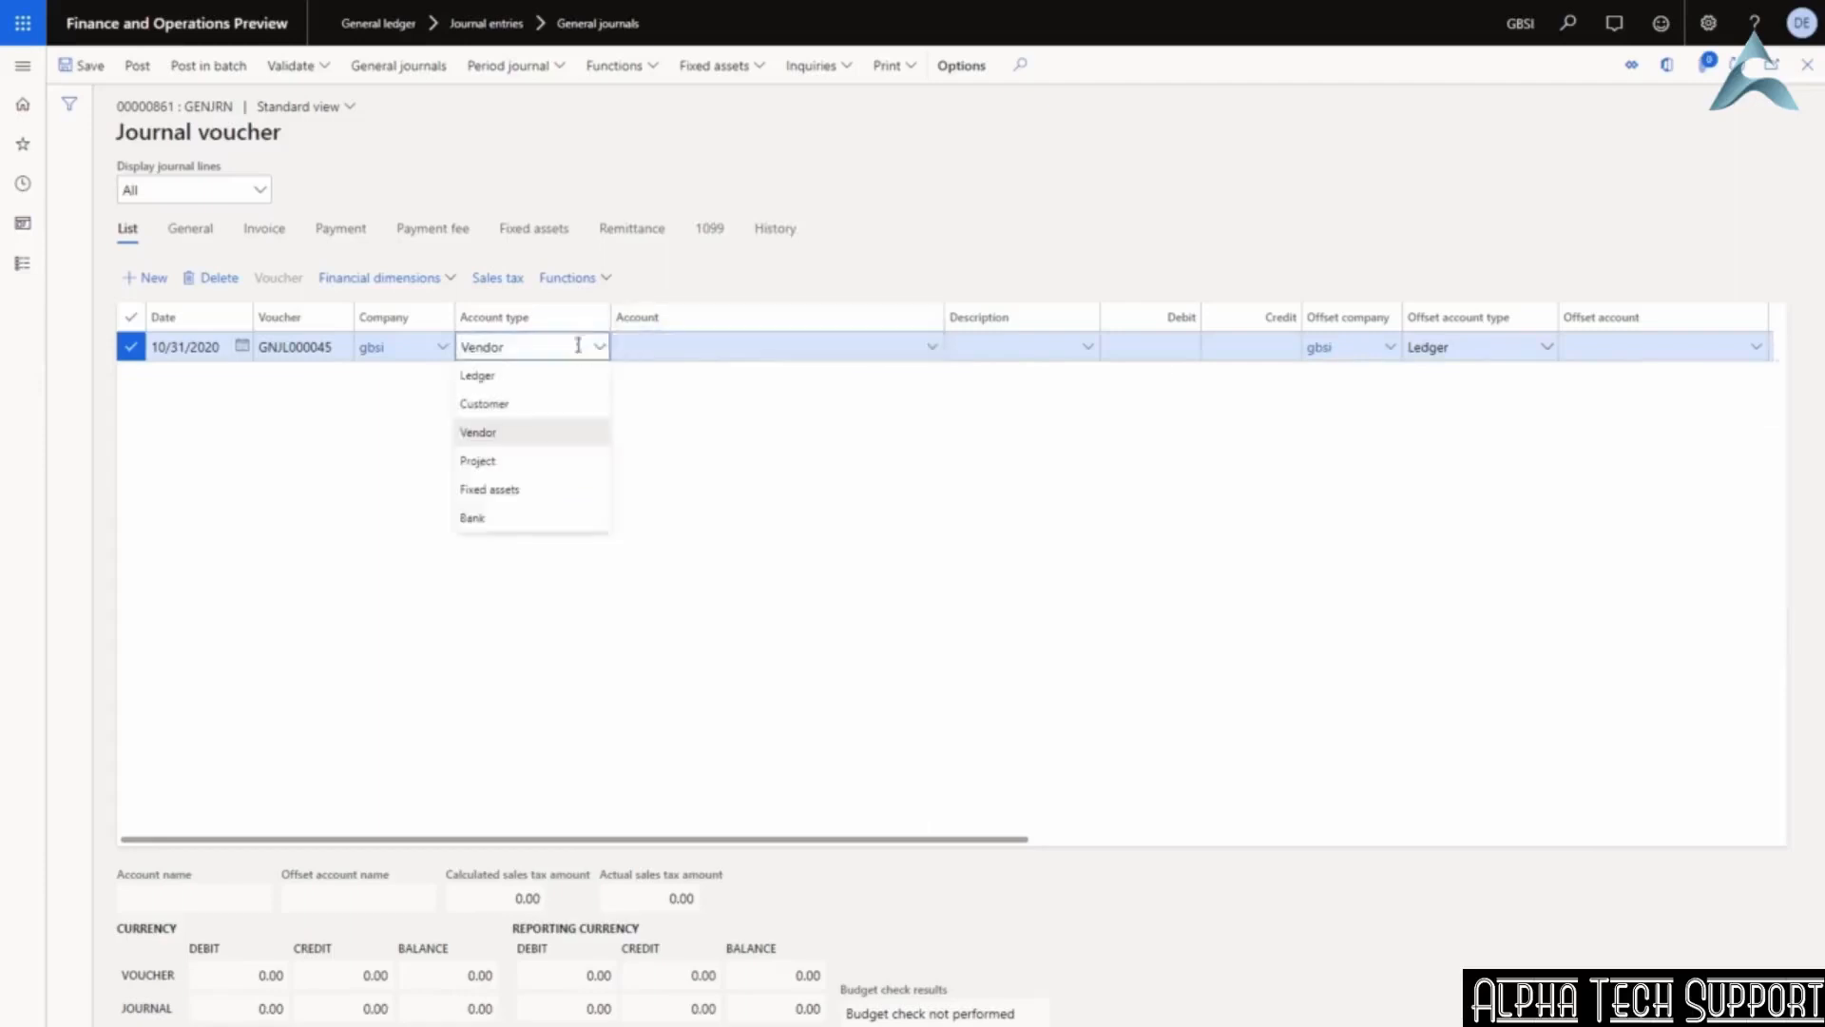
pyautogui.click(528, 381)
pyautogui.click(737, 348)
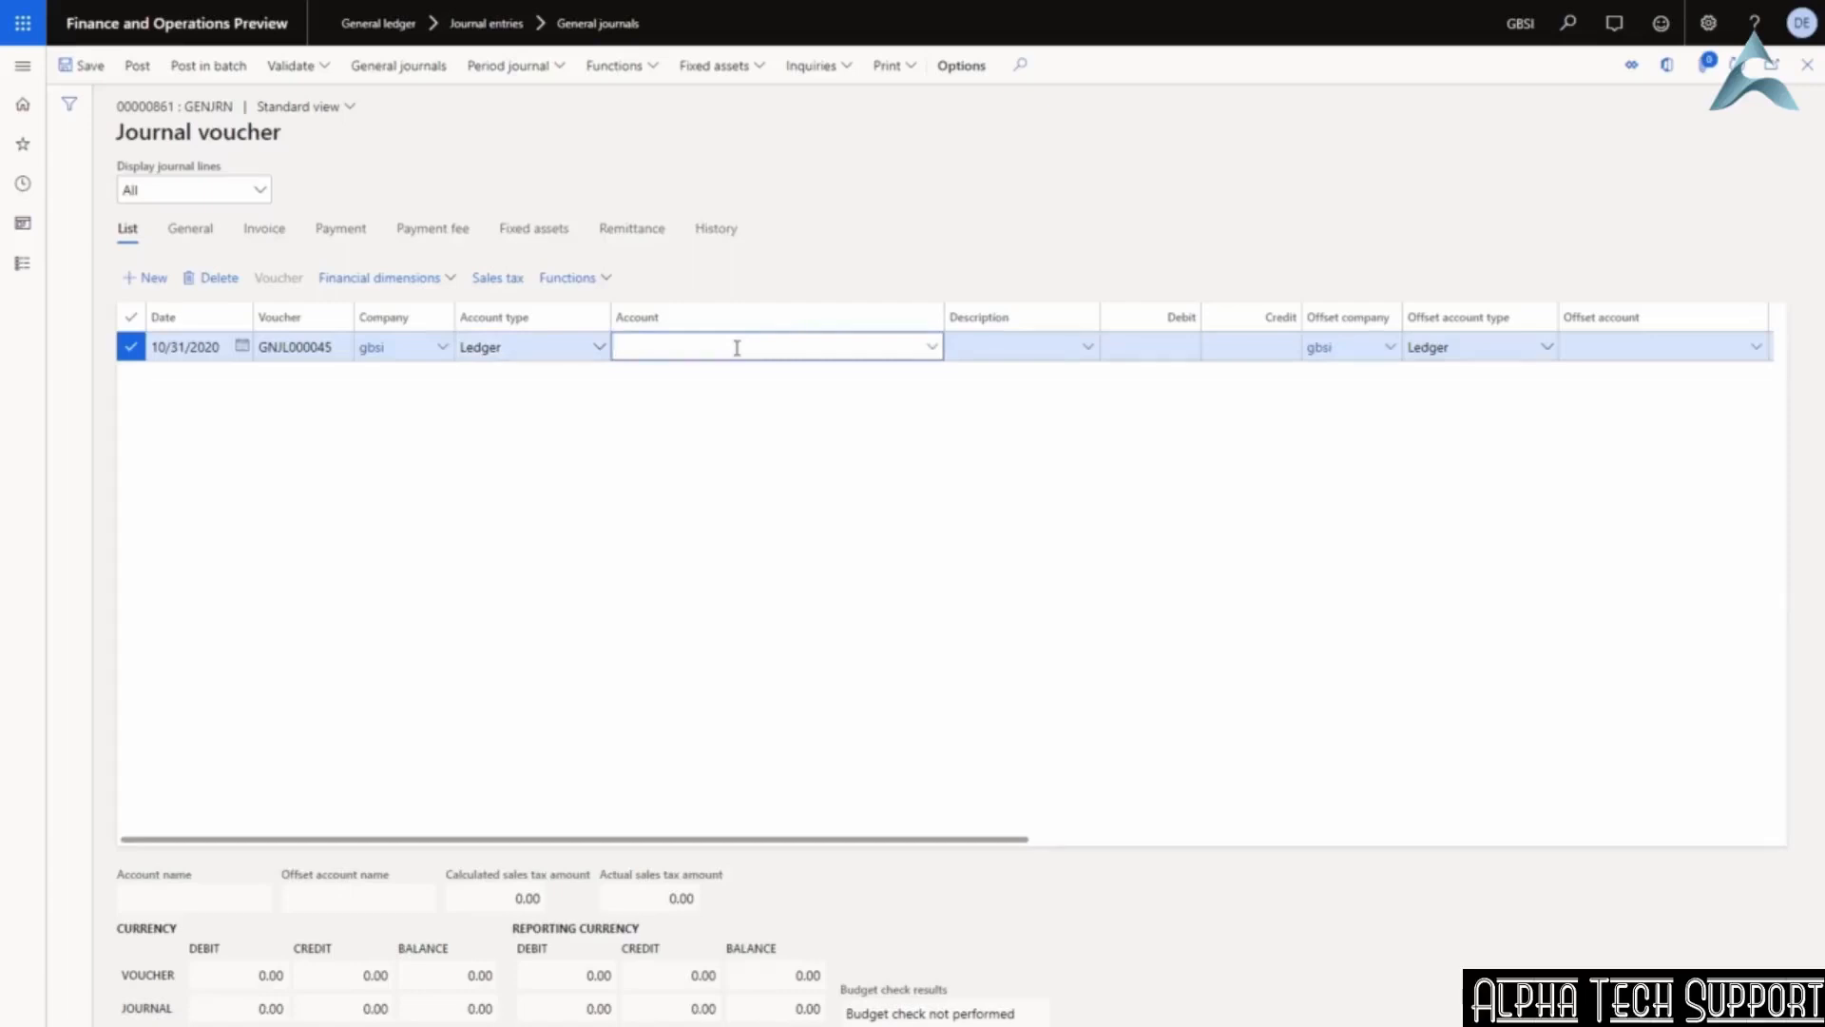
# Set the account to 605150 Rent Expense with business unit 001 and project 00000002.
pyautogui.write('rent')
pyautogui.click(932, 346)
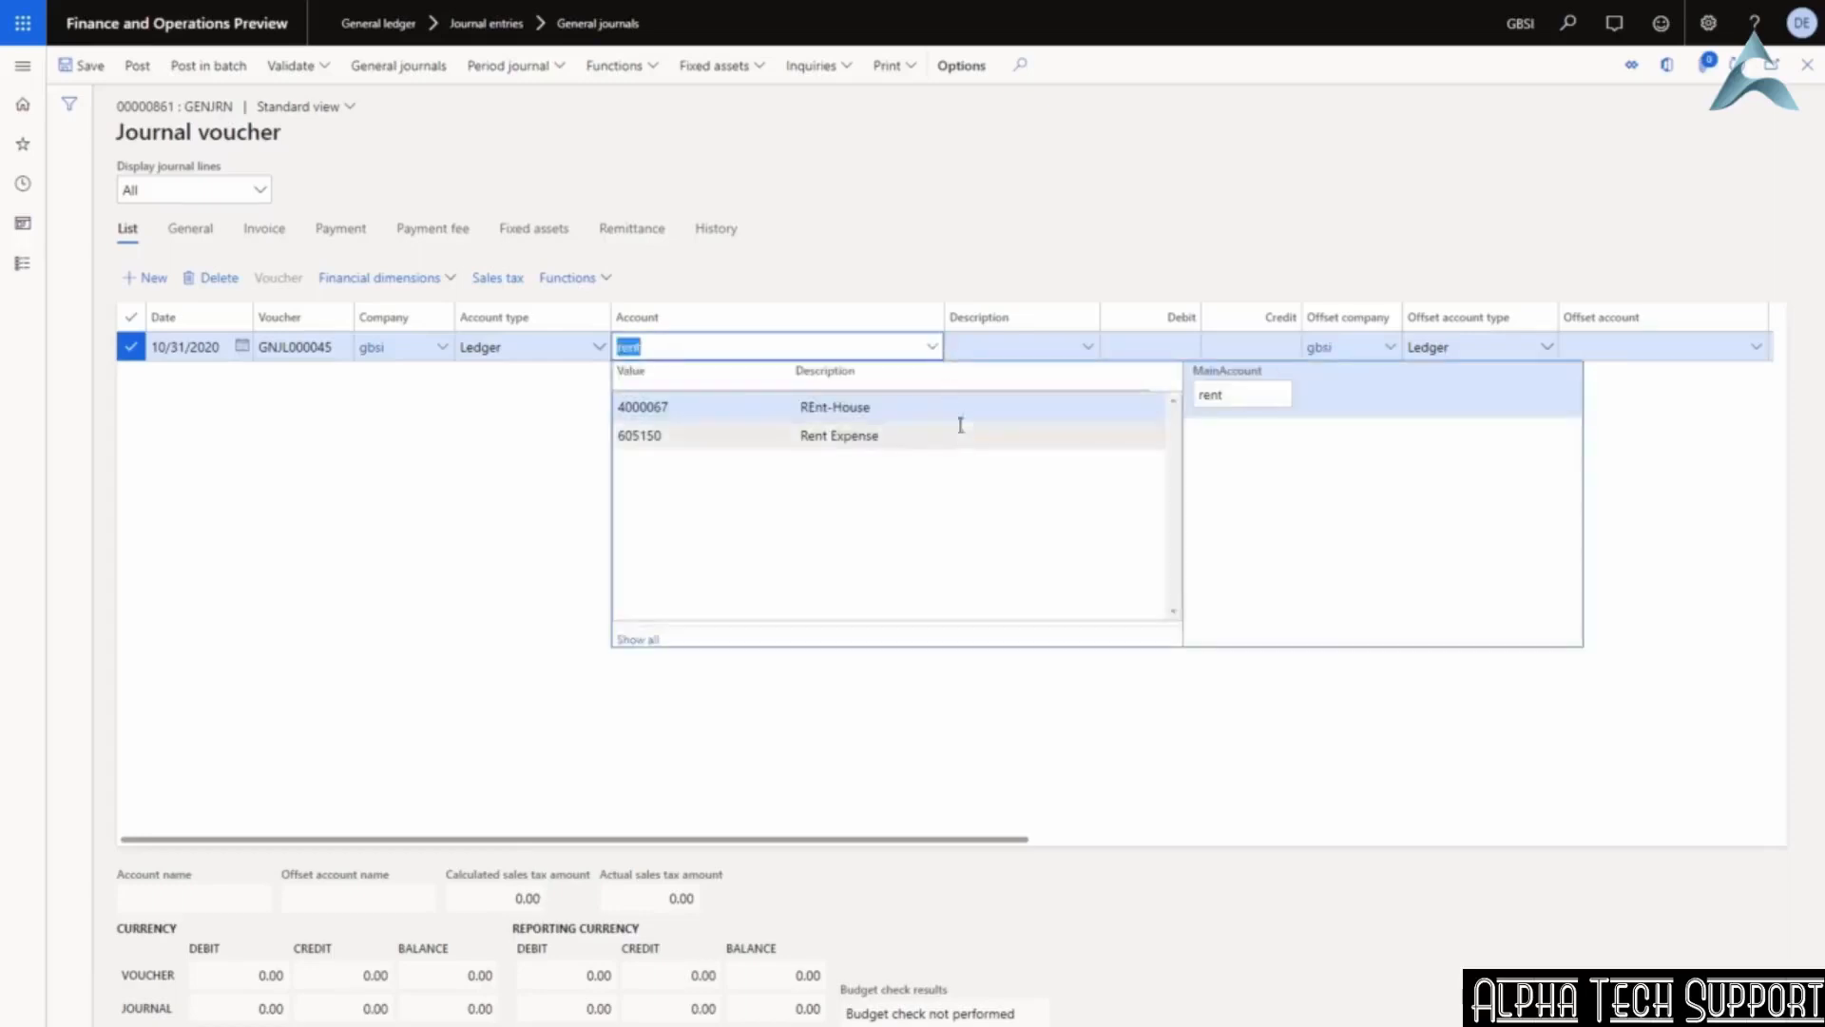
pyautogui.click(648, 438)
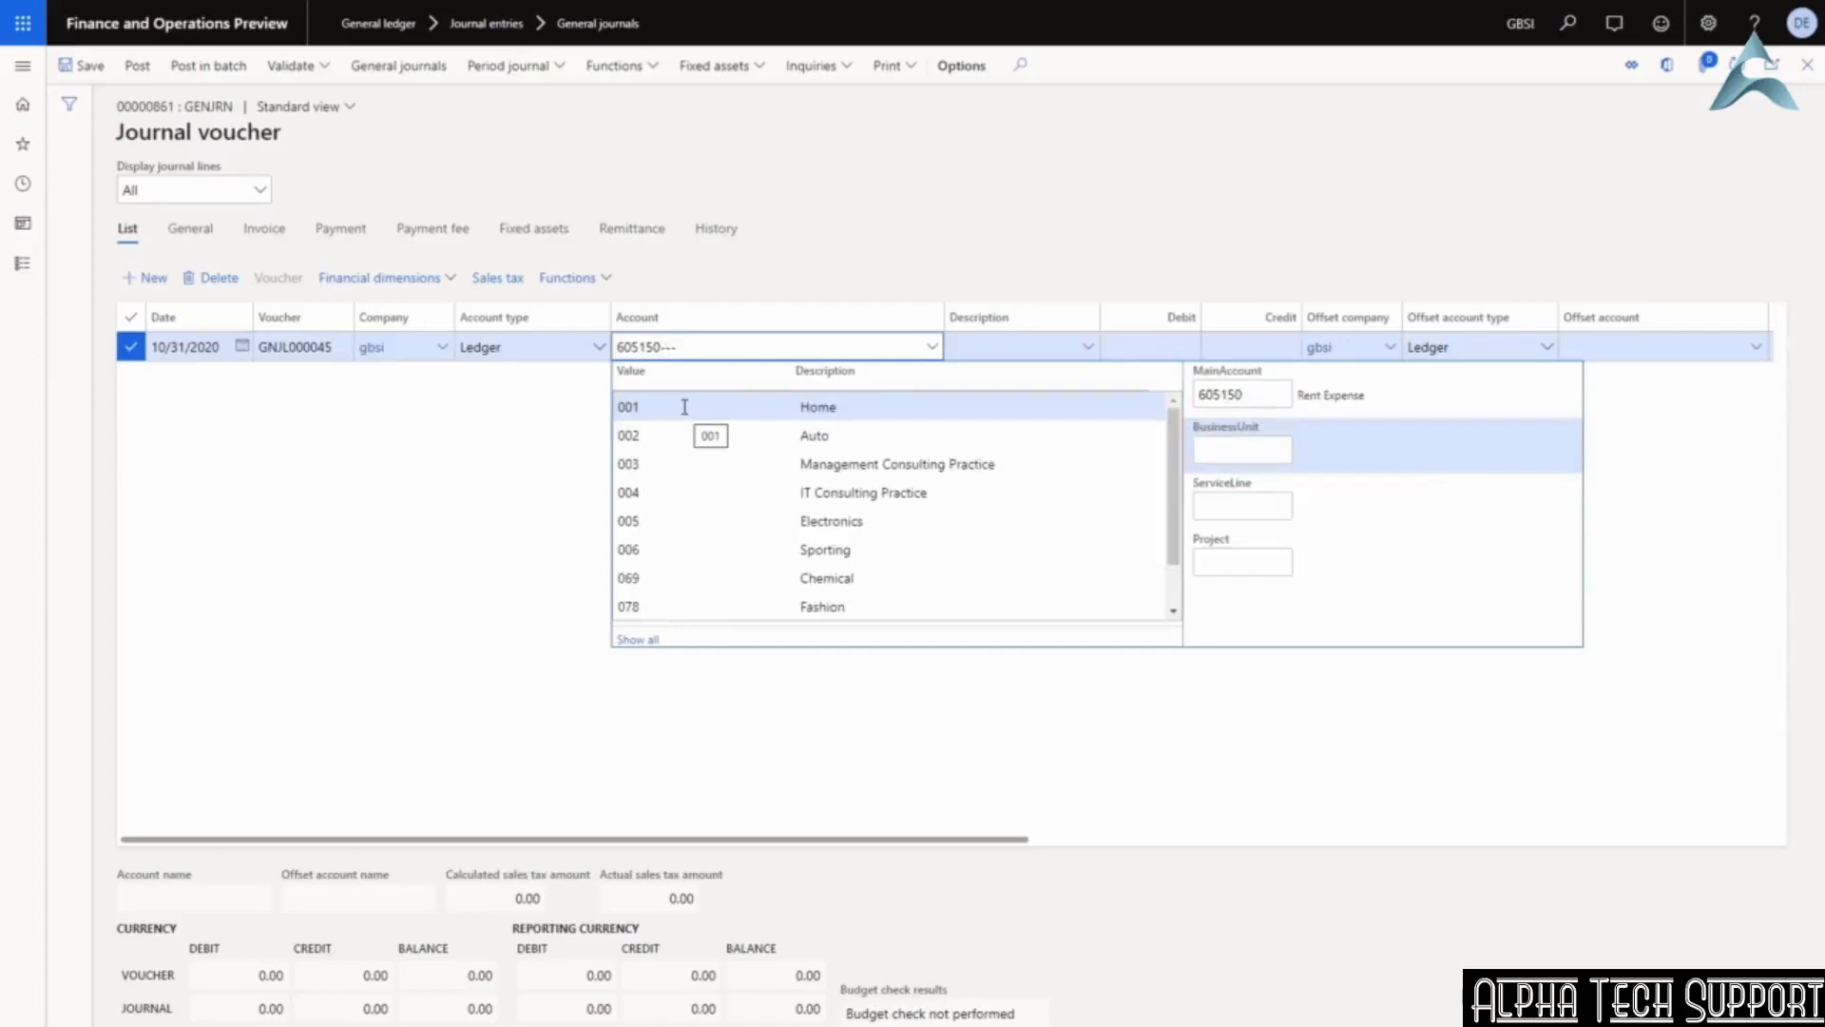
pyautogui.click(684, 407)
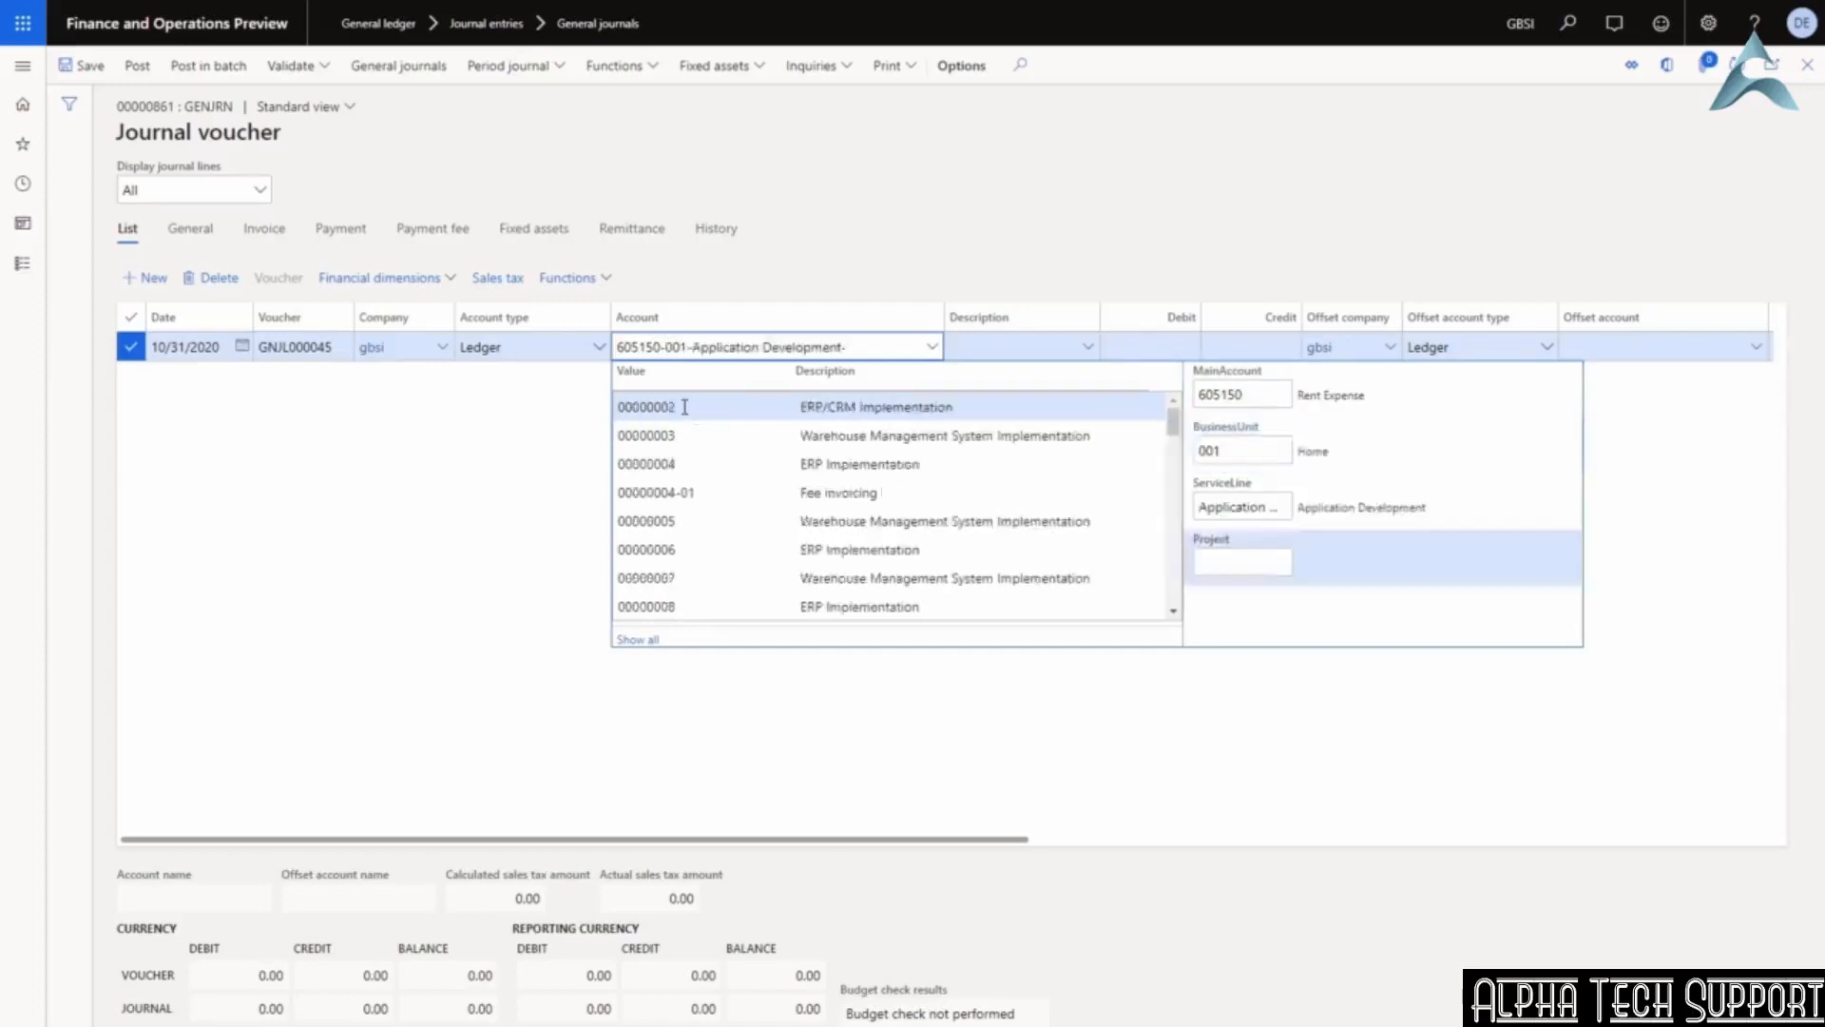
pyautogui.click(680, 409)
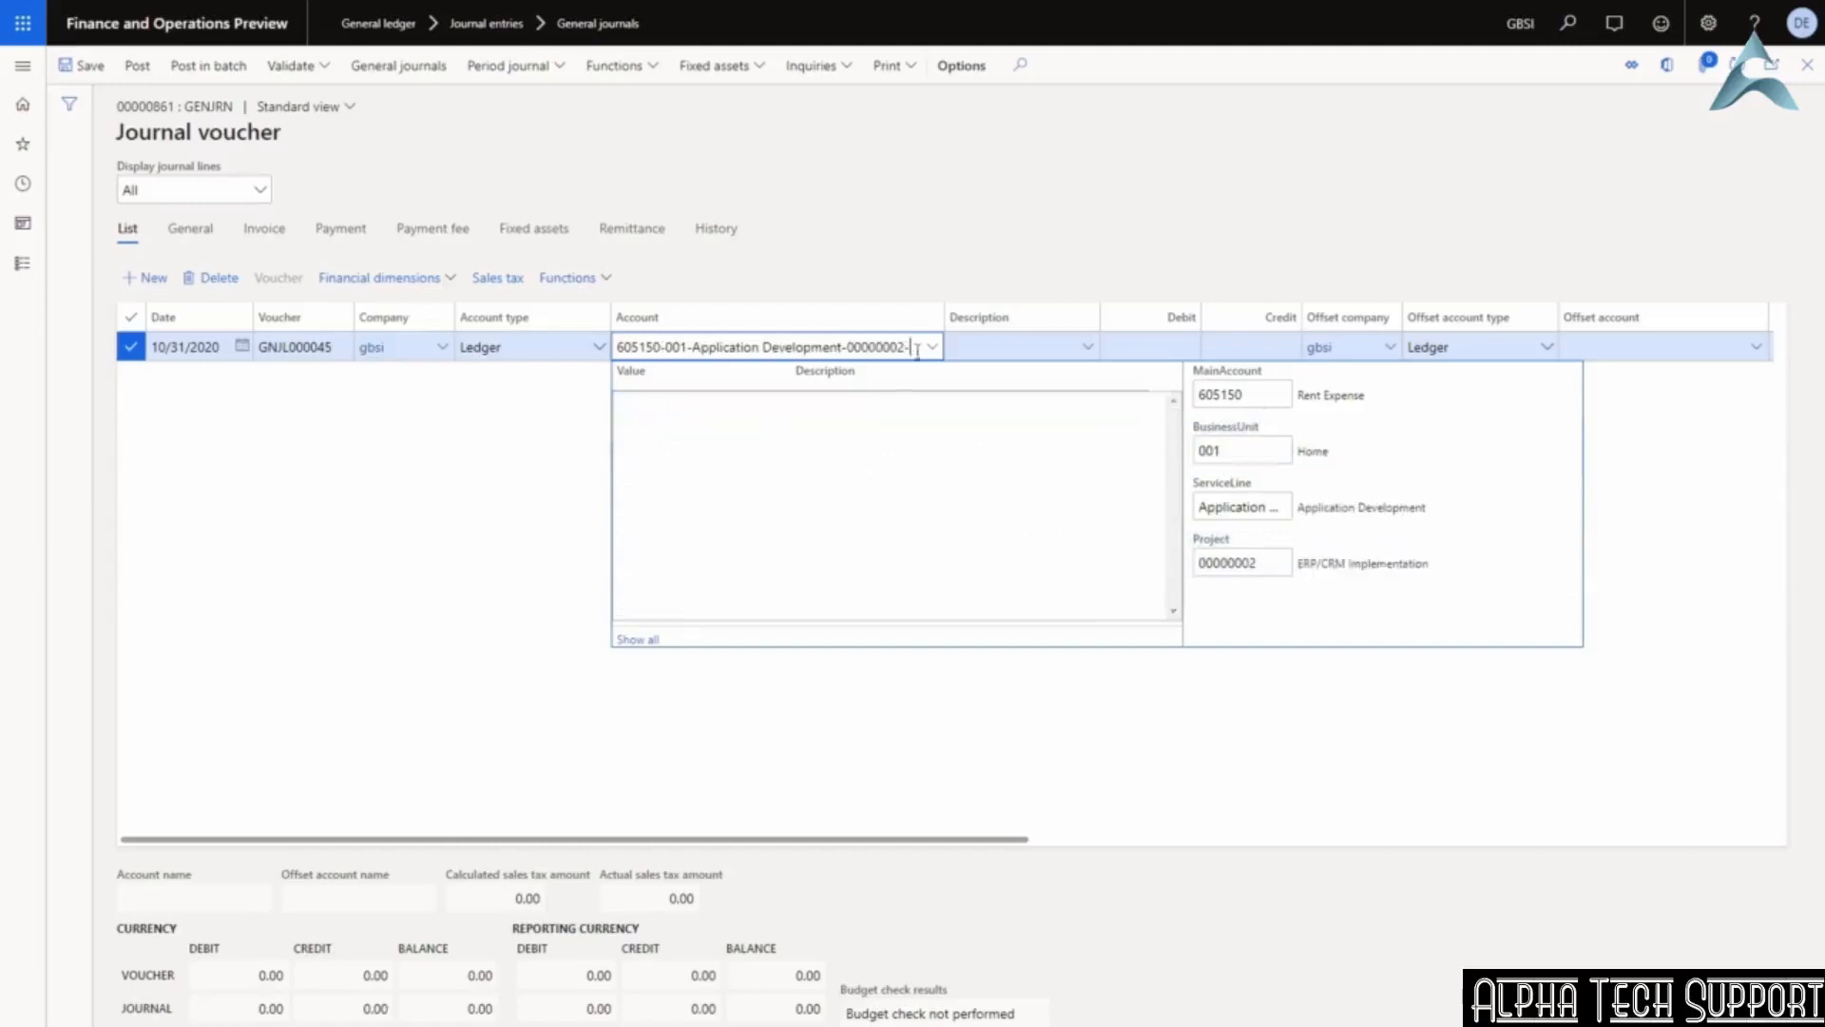
pyautogui.click(982, 345)
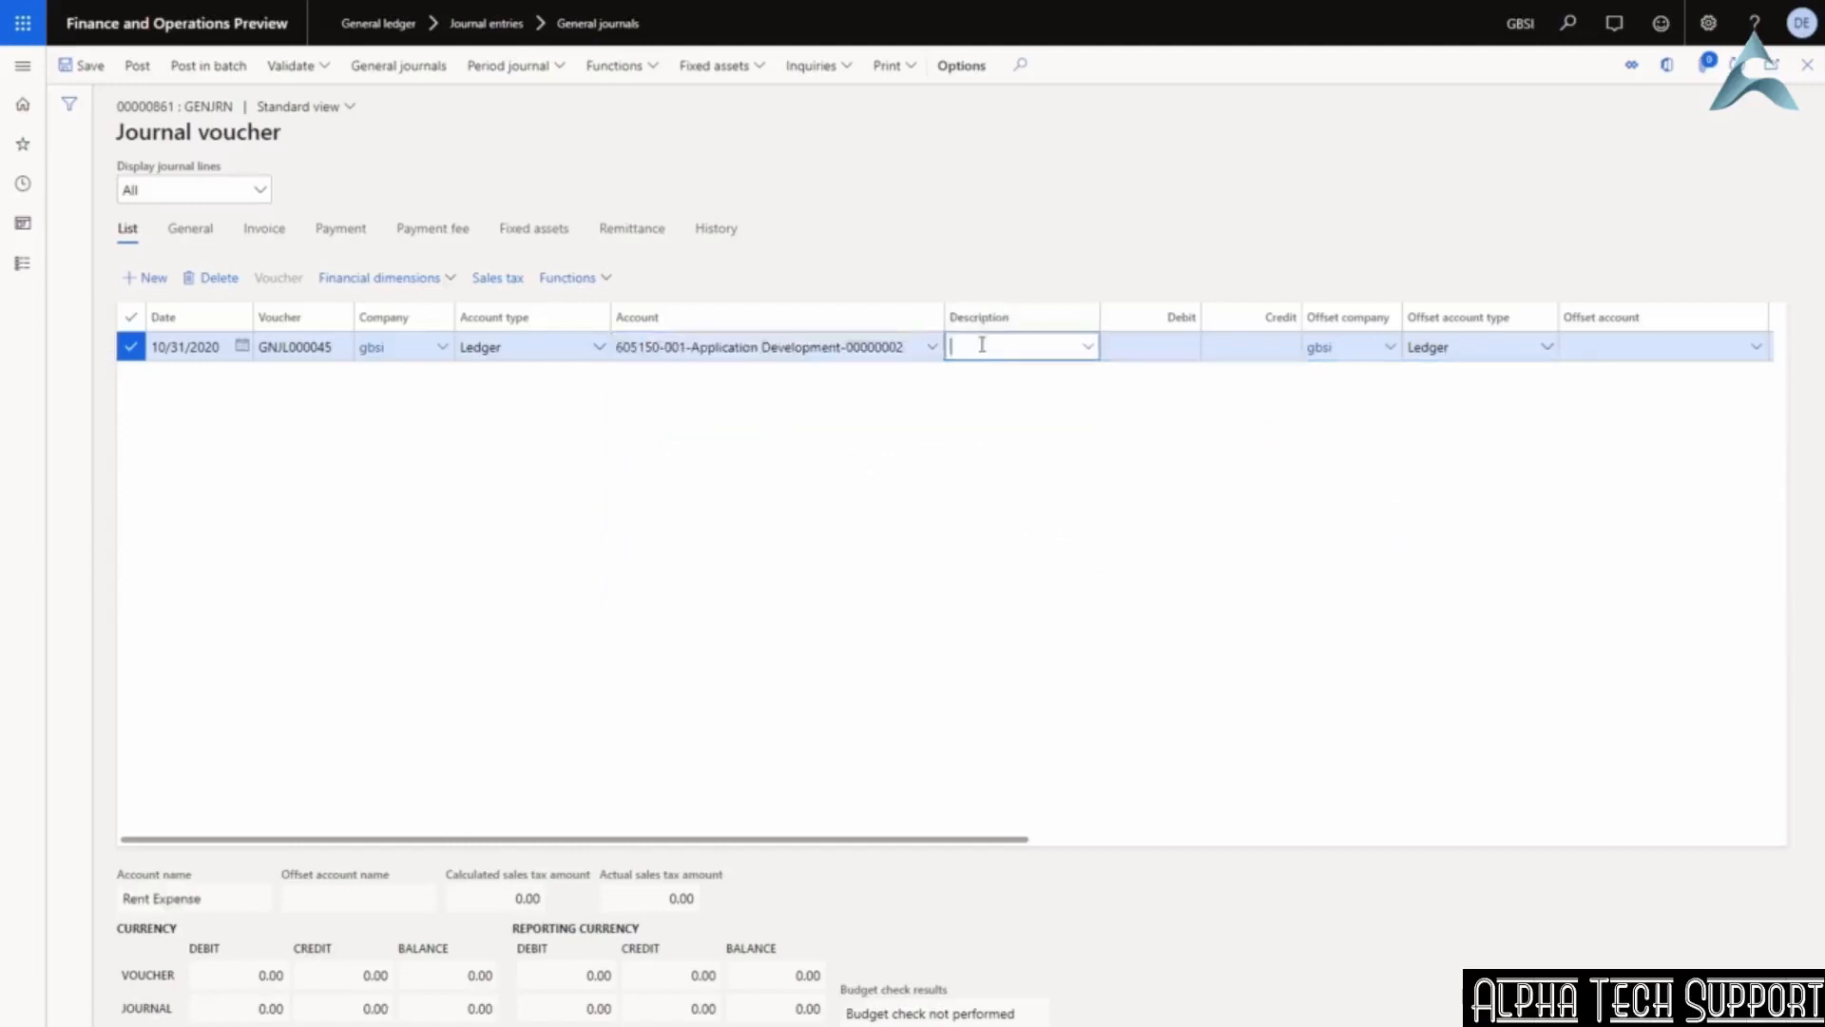
# Describe the line 'rent expense for Oct' and debit 2,000.00.
pyautogui.write('rent expense for Oct')
pyautogui.press('Tab')
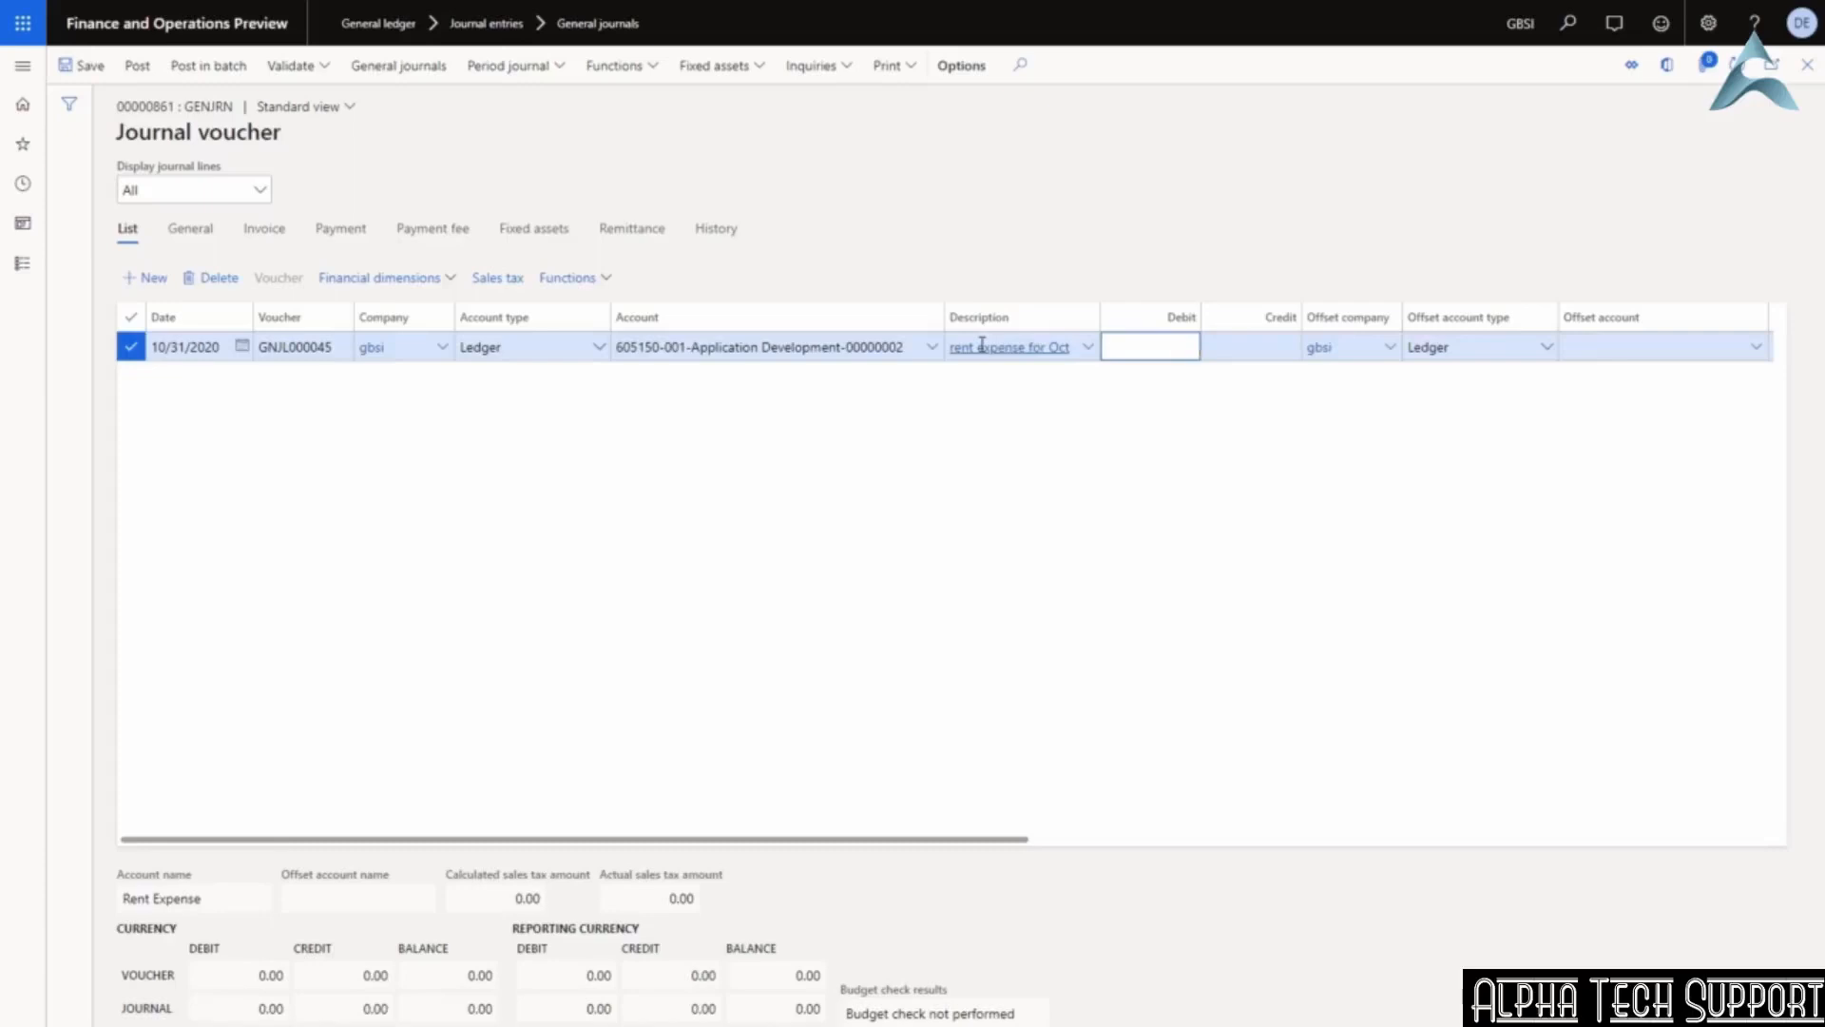
pyautogui.write('2000')
pyautogui.moveTo(981, 839); pyautogui.dragTo(1216, 854)
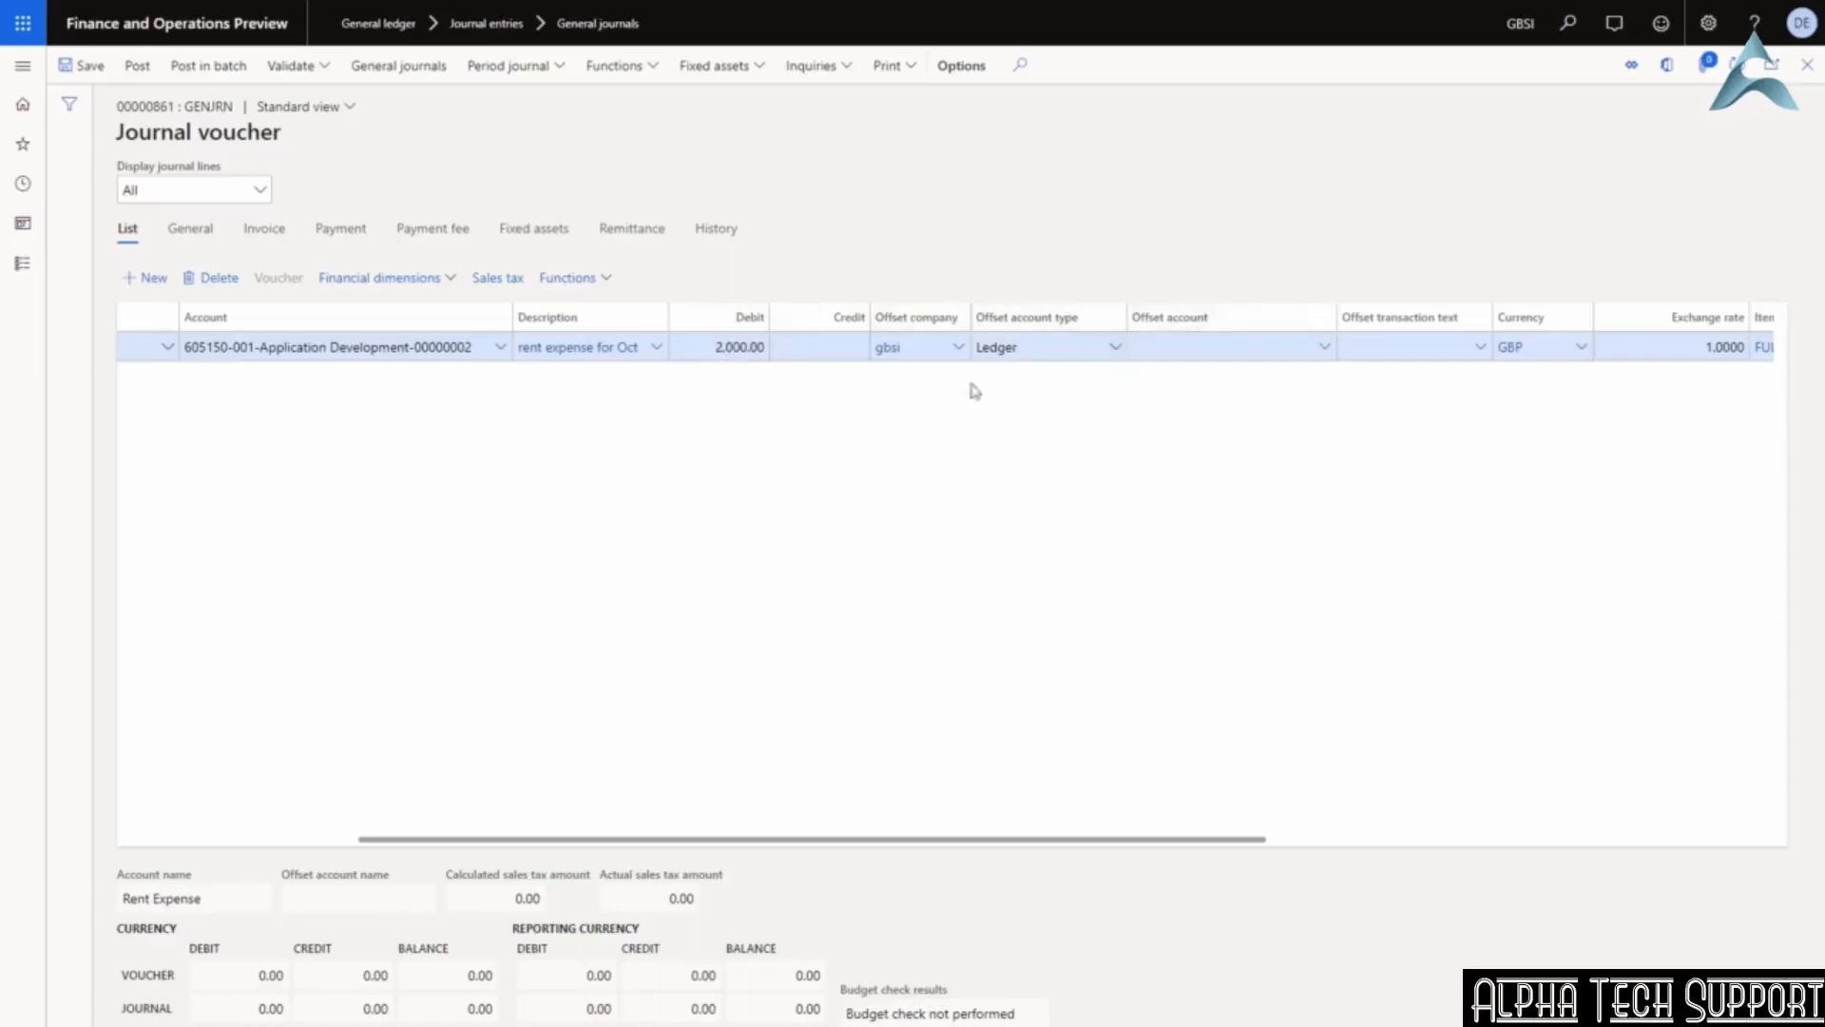
# Set the offset account to 200190 Accrued Purchases and scroll to the currency columns.
pyautogui.click(1268, 342)
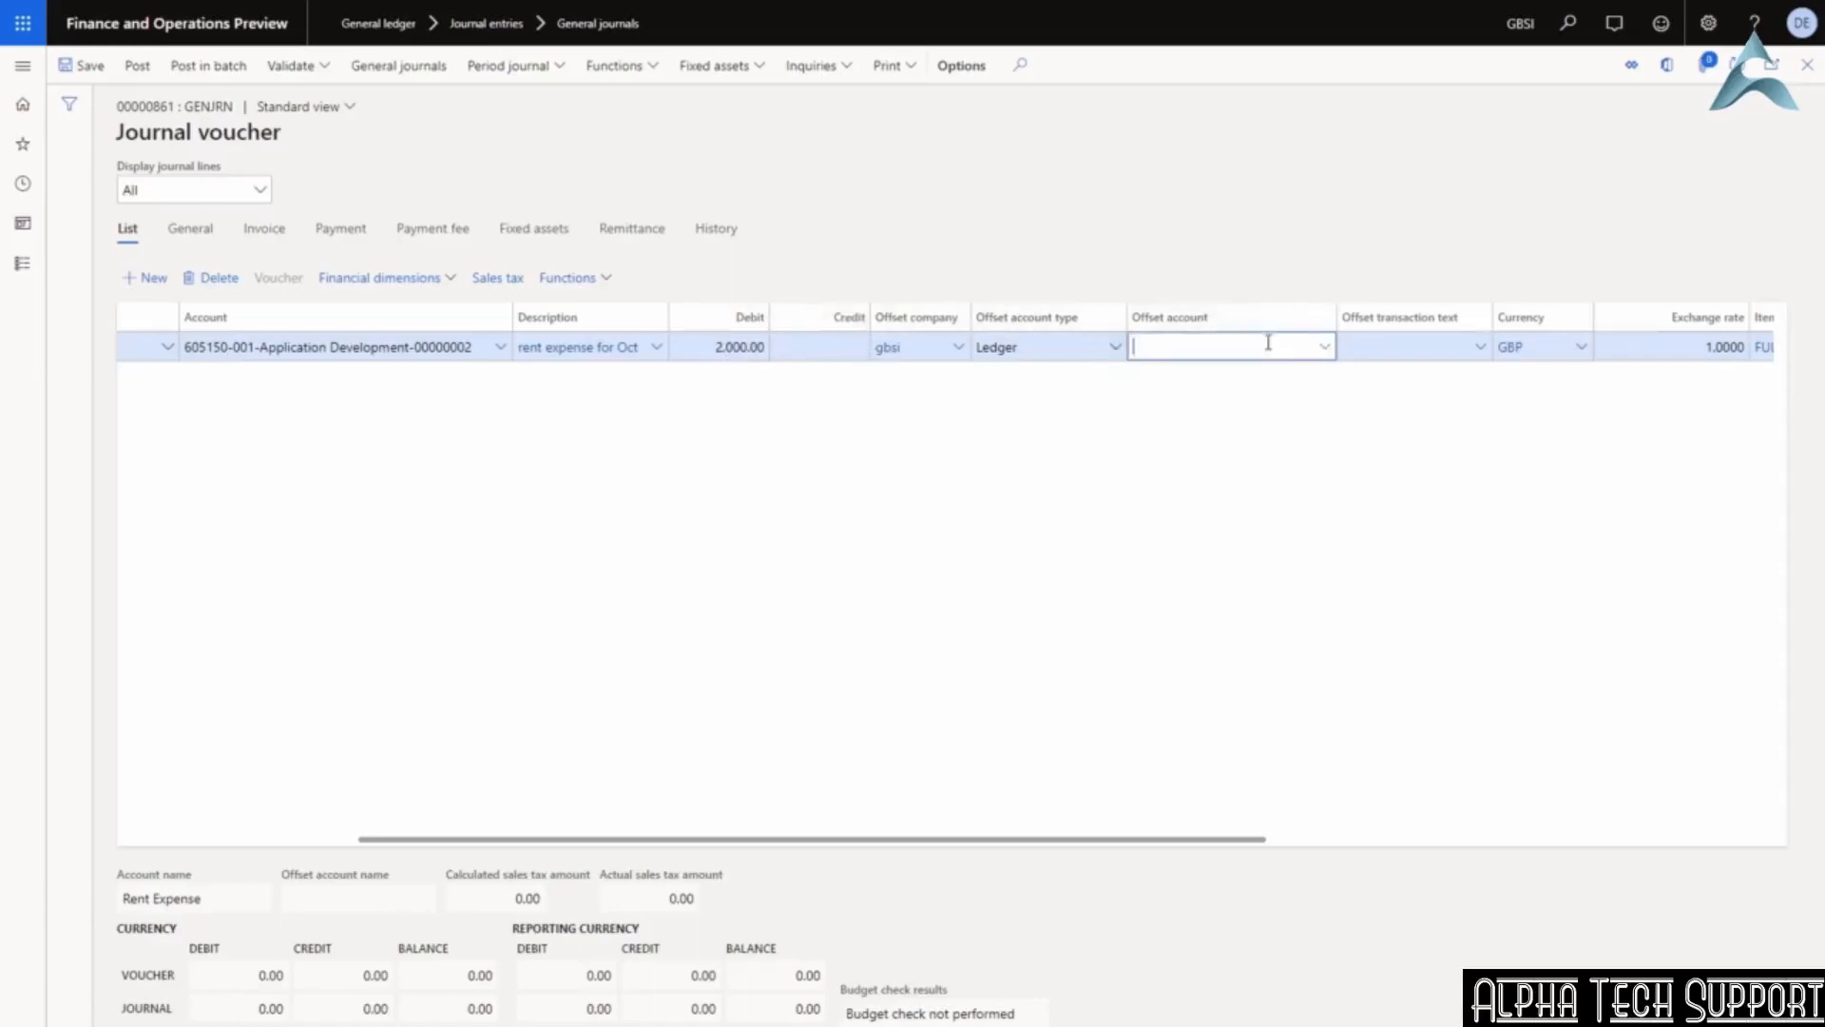
pyautogui.write('accrua')
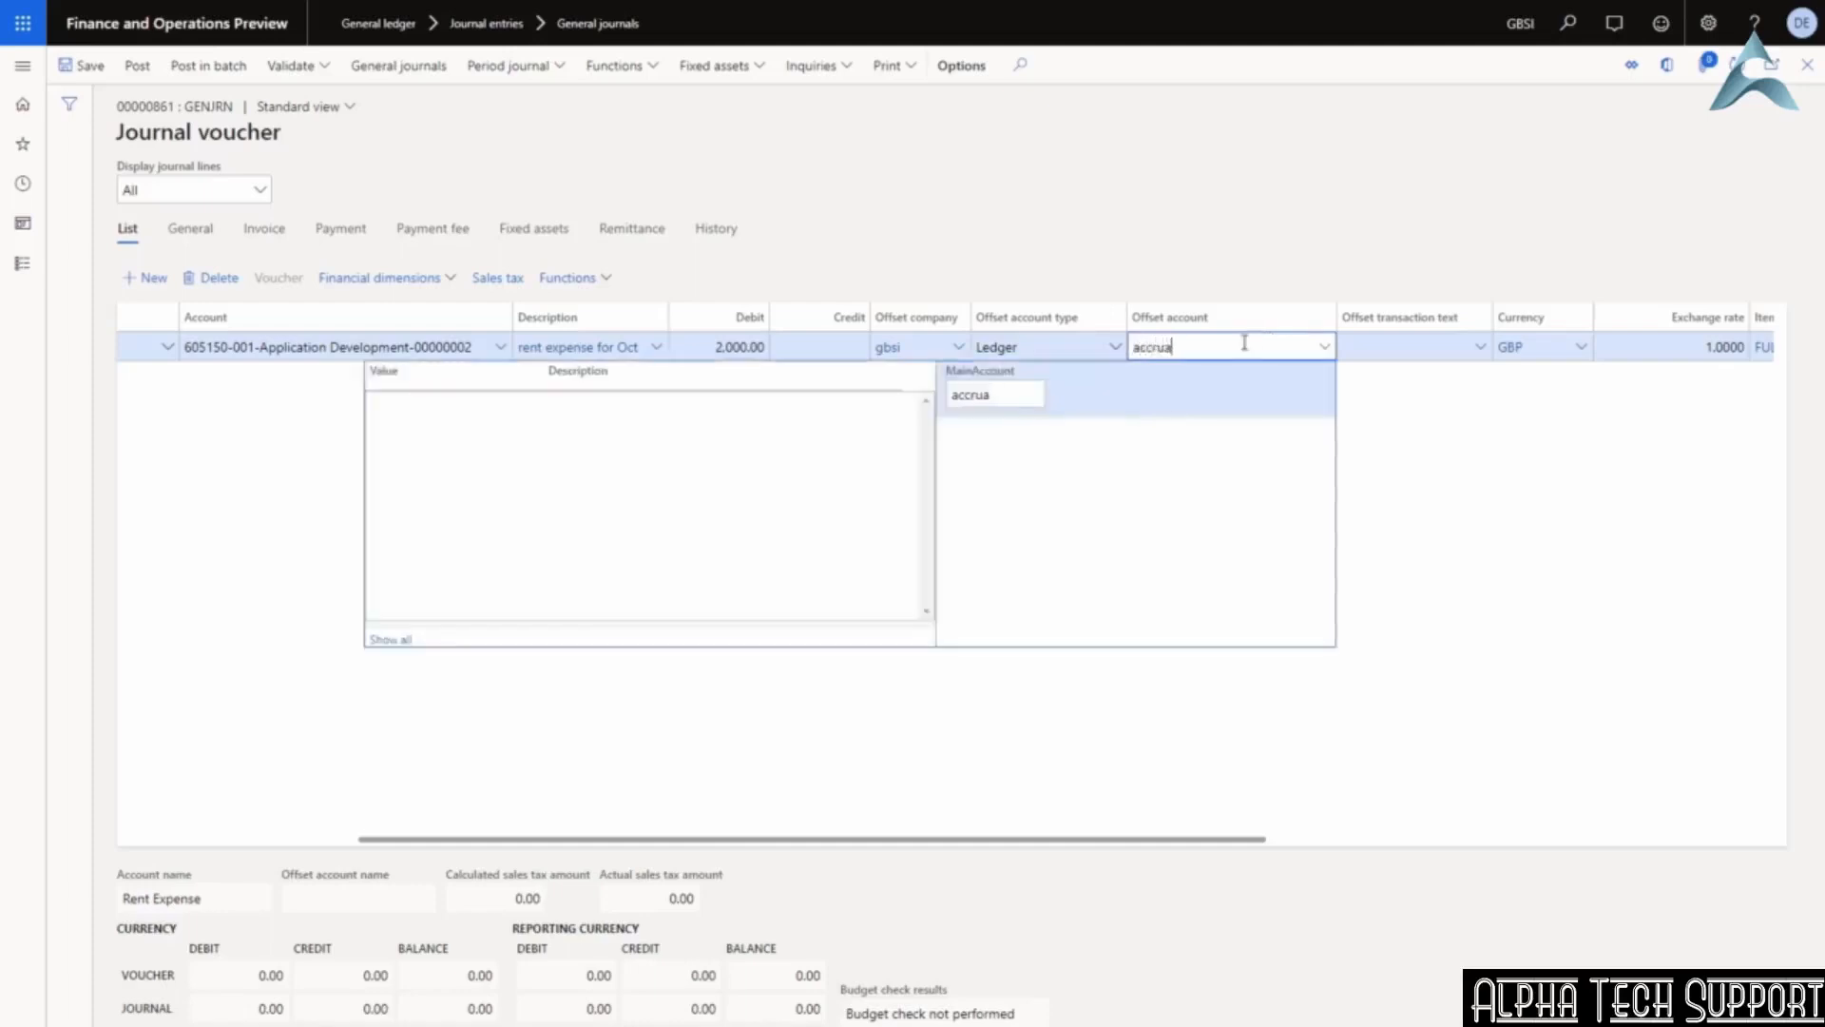
pyautogui.press('BackSpace')
pyautogui.press('BackSpace')
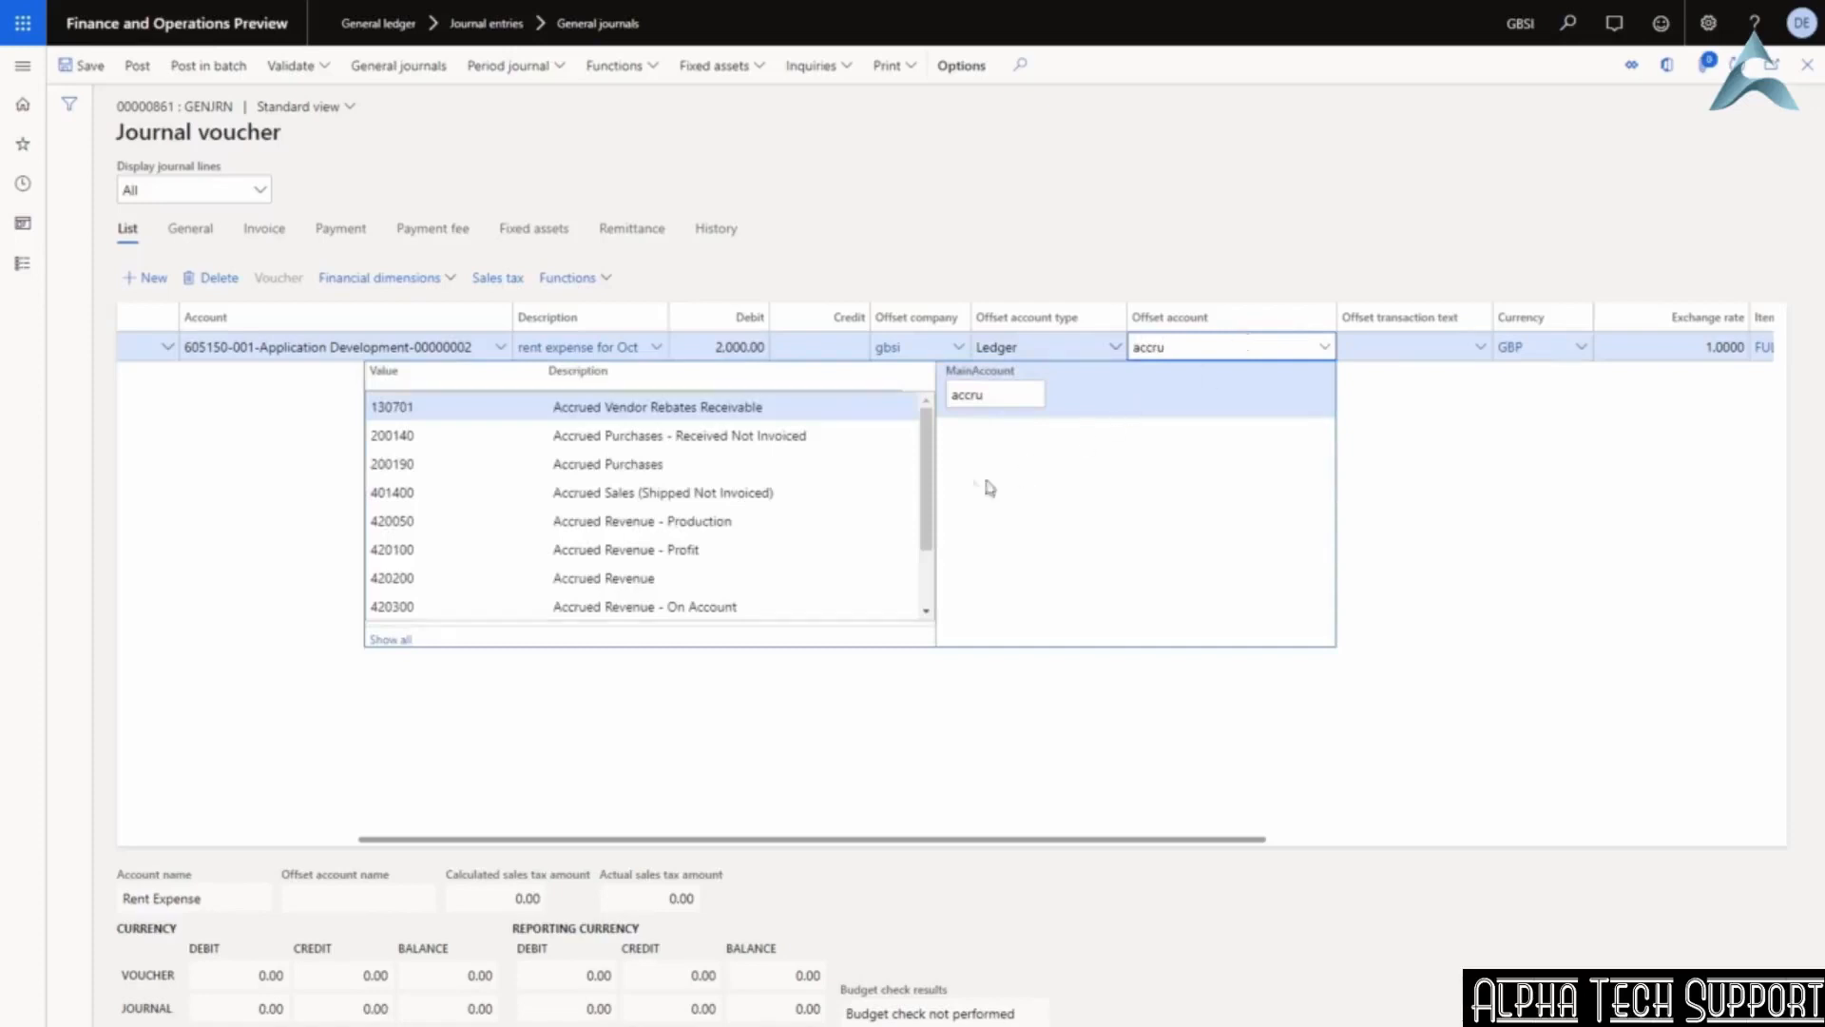
pyautogui.click(582, 464)
pyautogui.press('Tab')
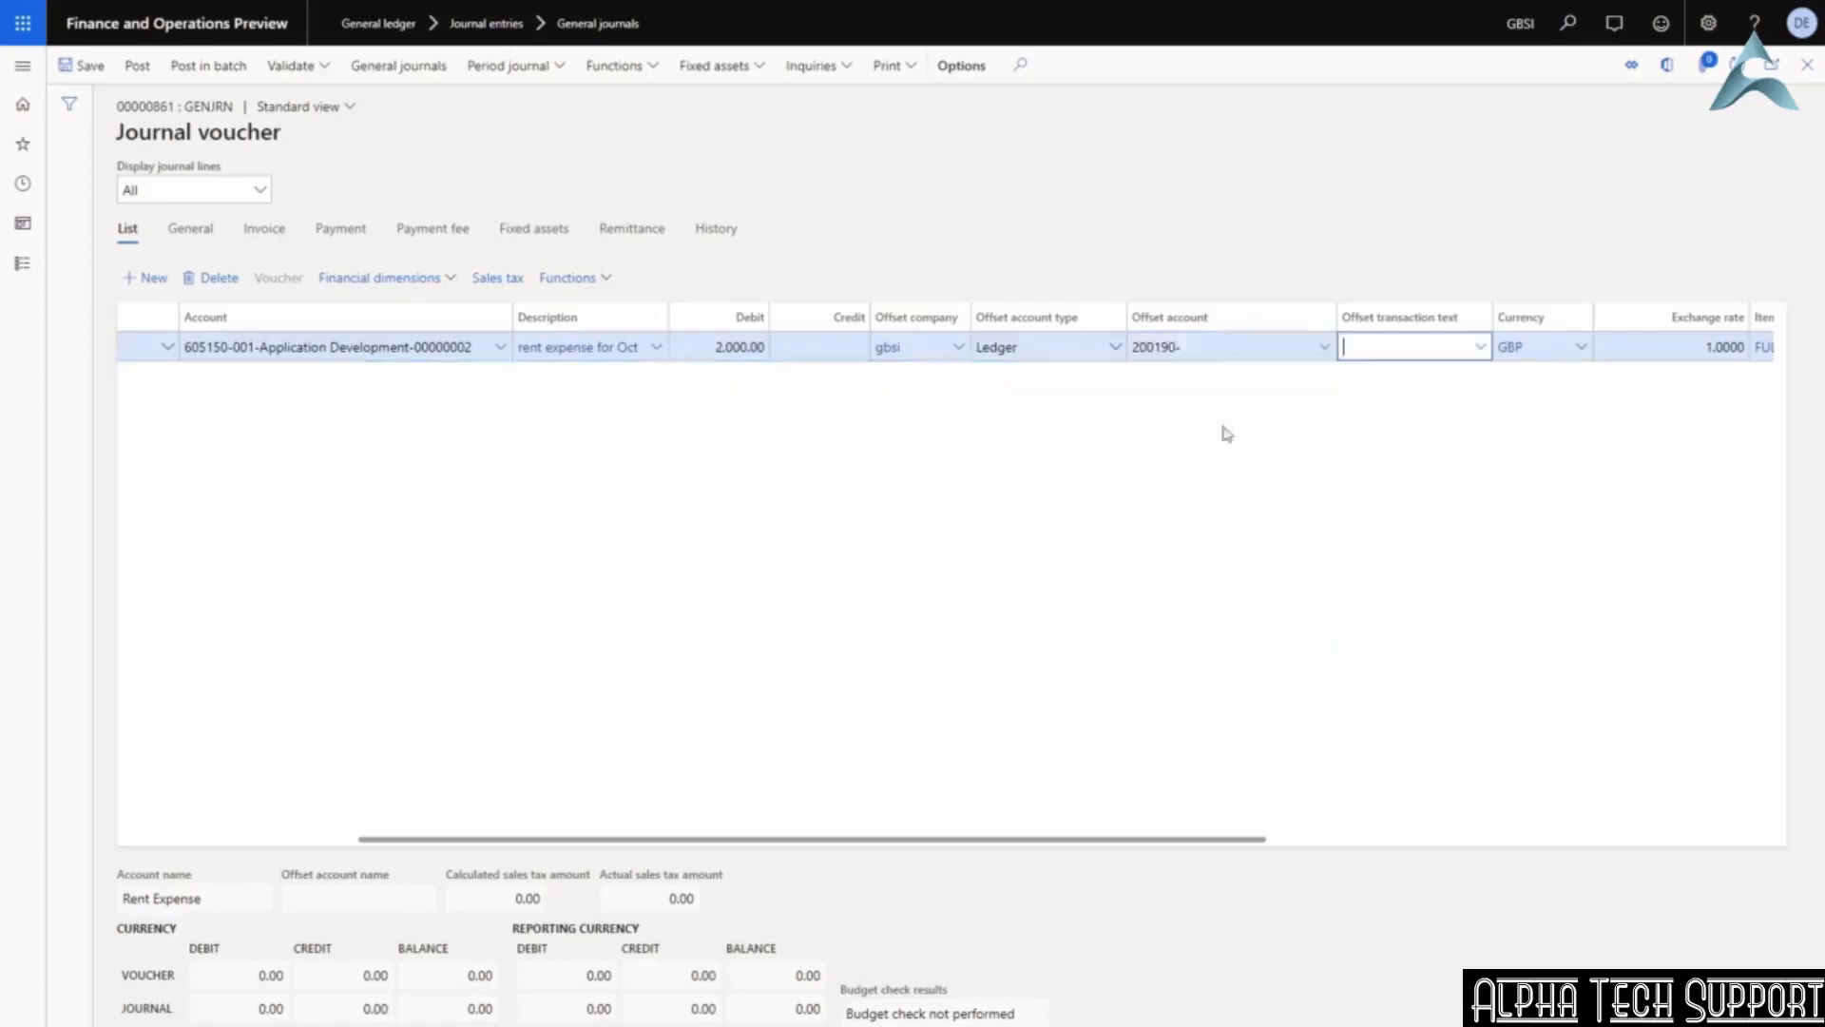
pyautogui.moveTo(954, 849); pyautogui.dragTo(1462, 849)
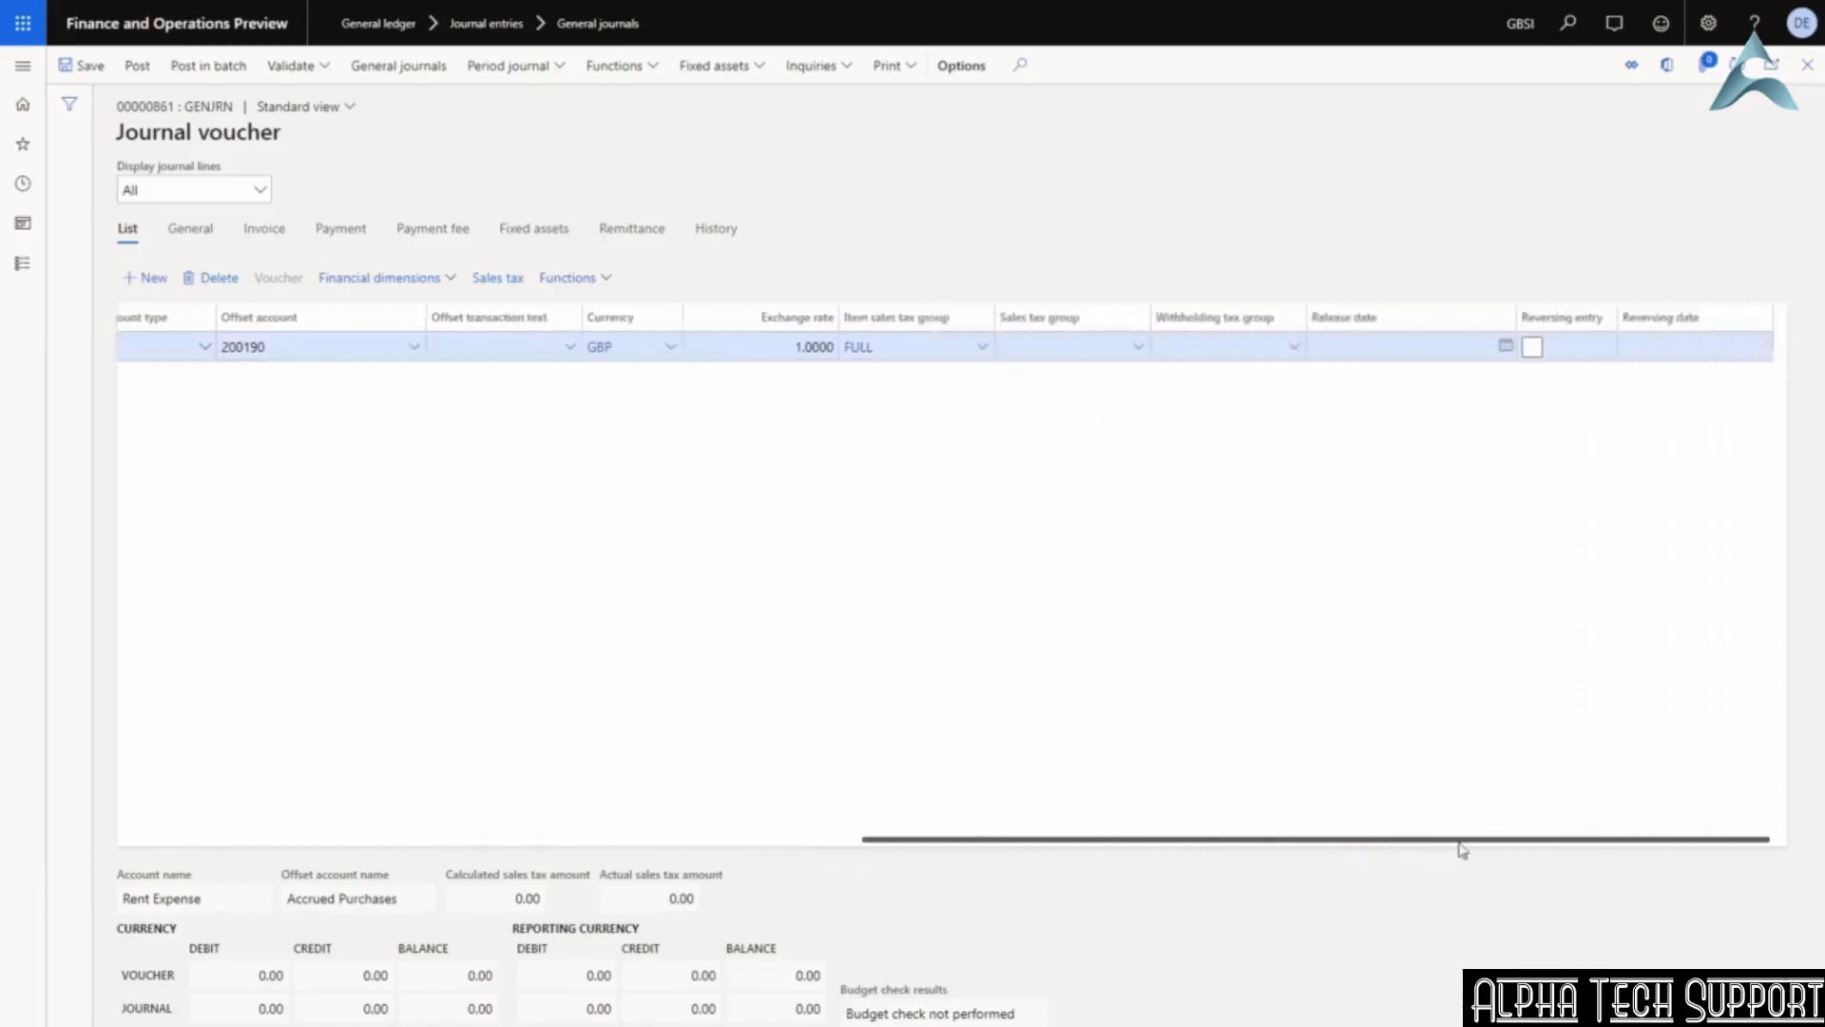
# Keep GBP as currency and set the sales tax group to AP-DOM.
pyautogui.click(671, 348)
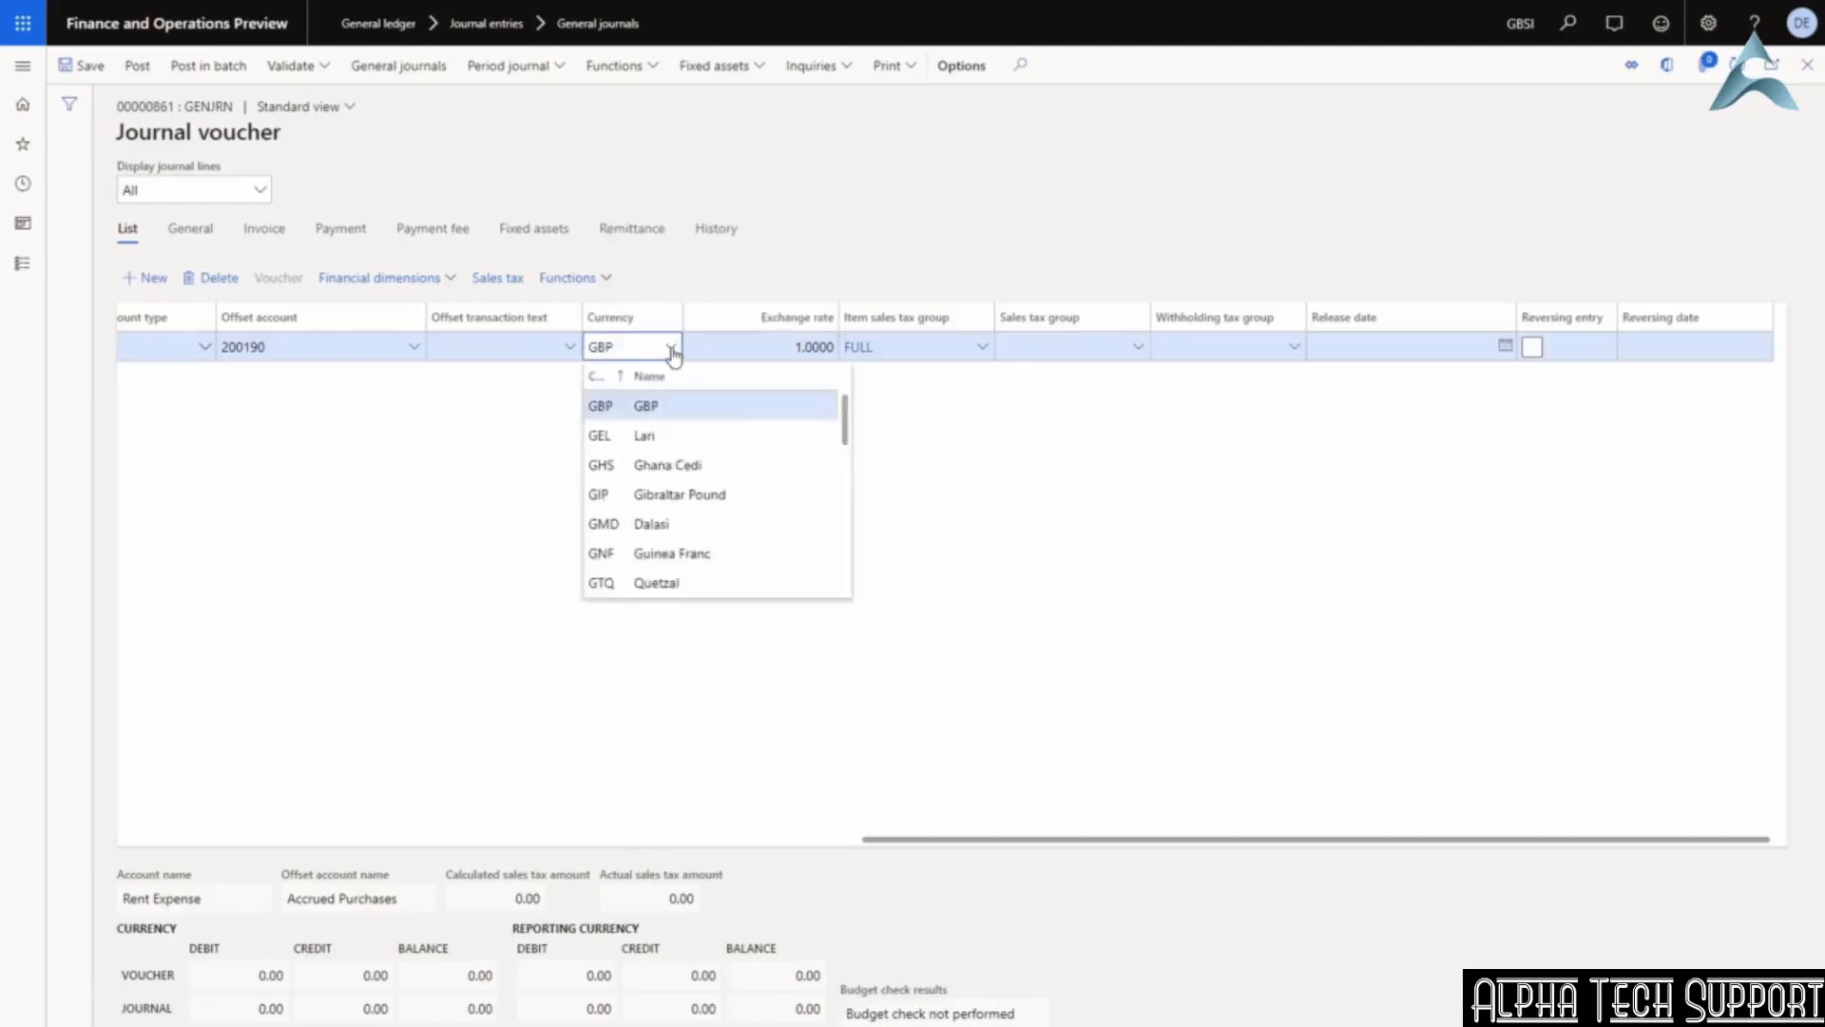
pyautogui.click(671, 349)
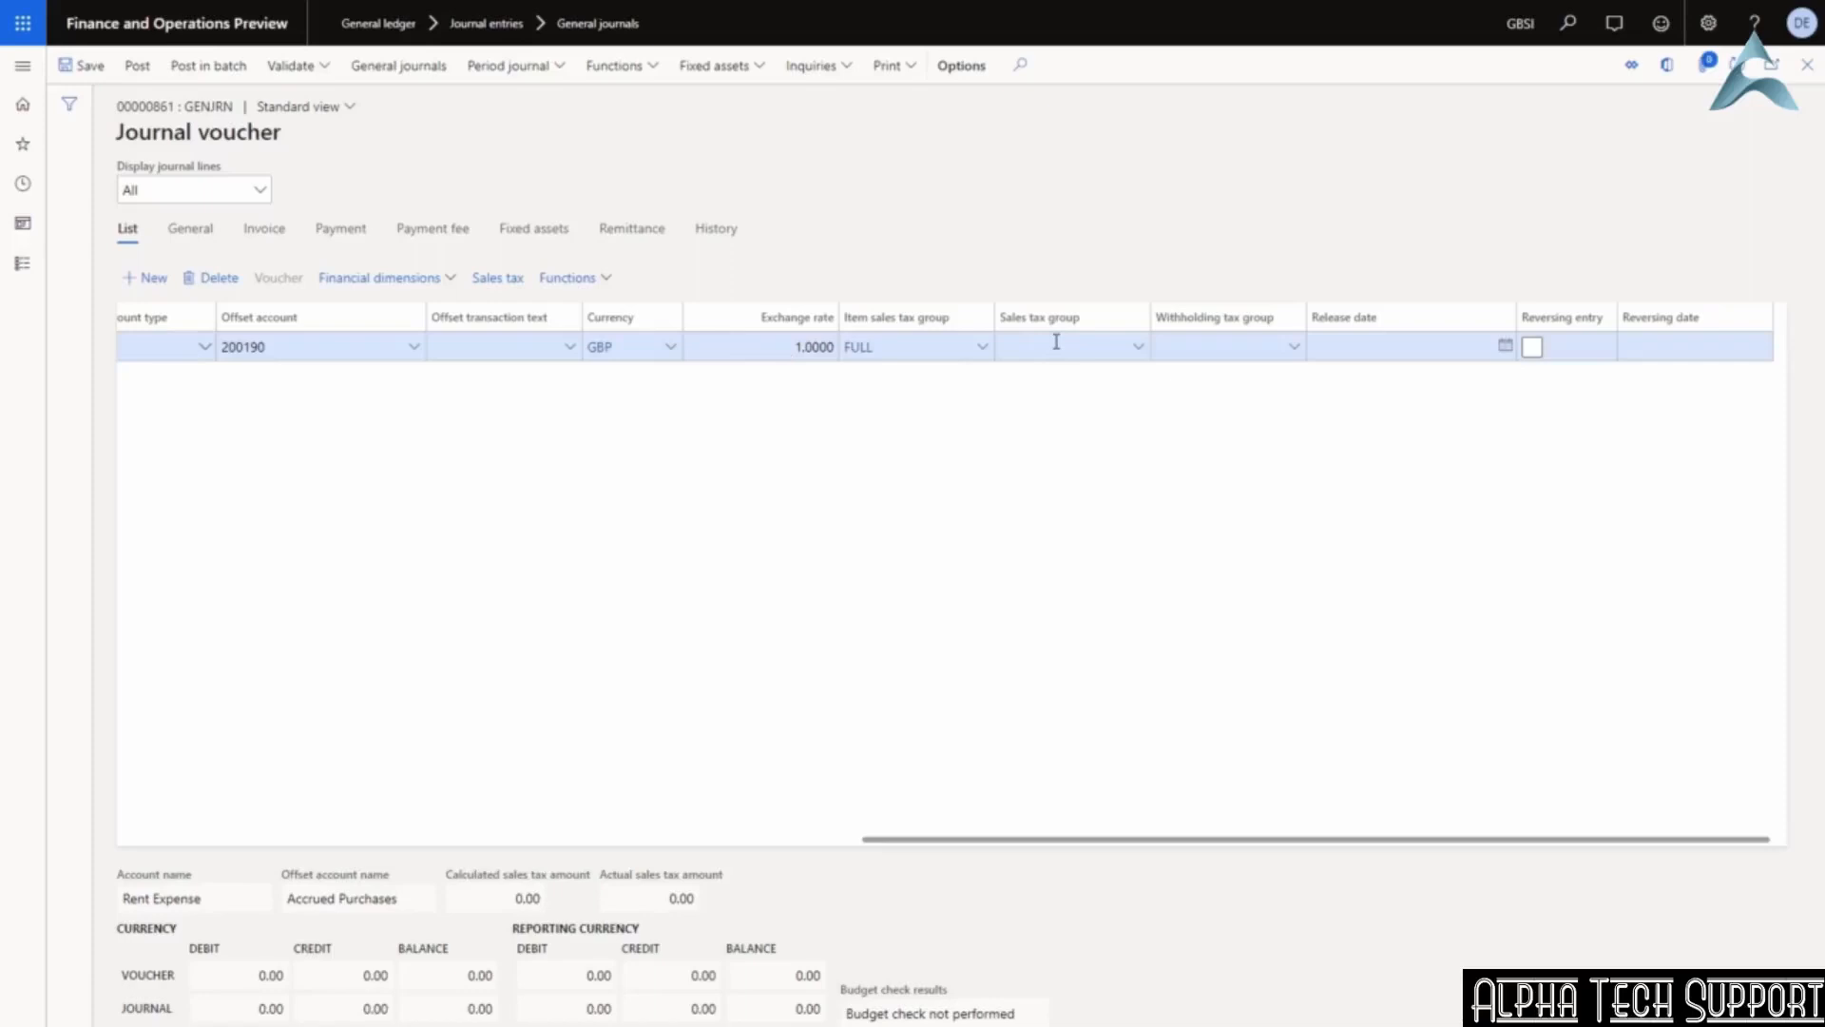
pyautogui.click(504, 898)
pyautogui.click(1139, 348)
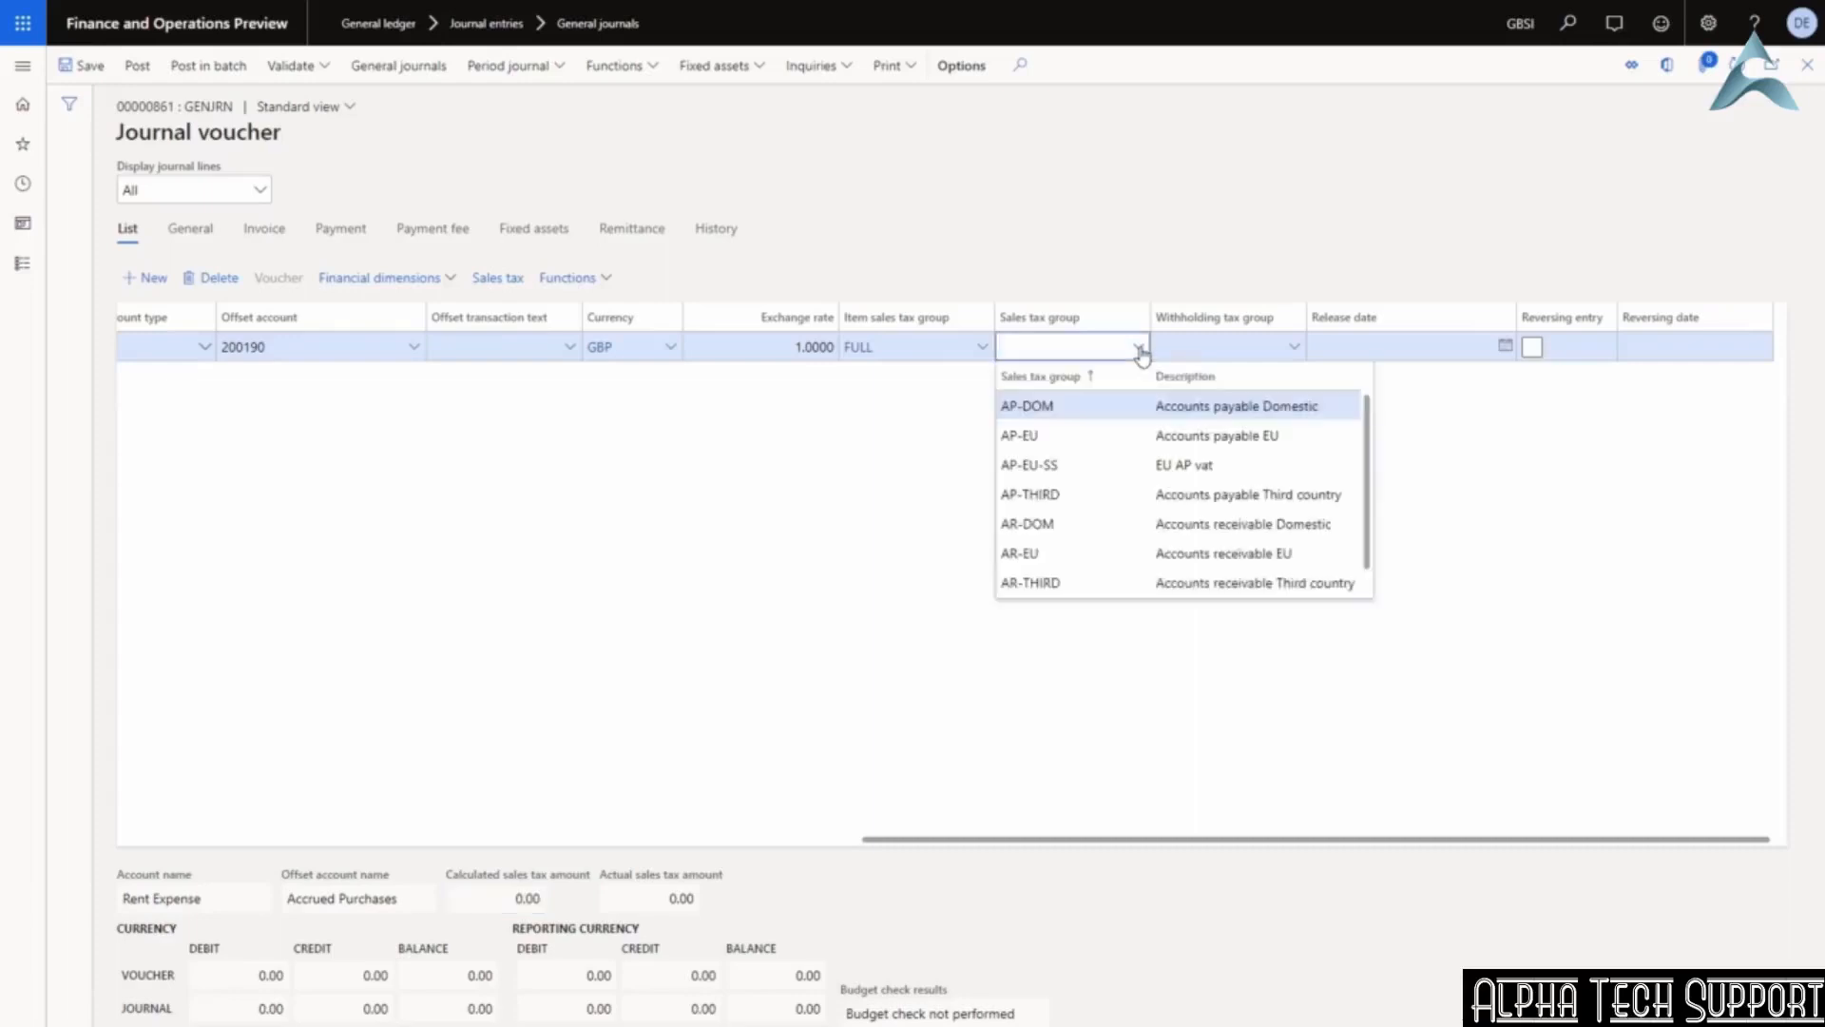
pyautogui.click(1038, 416)
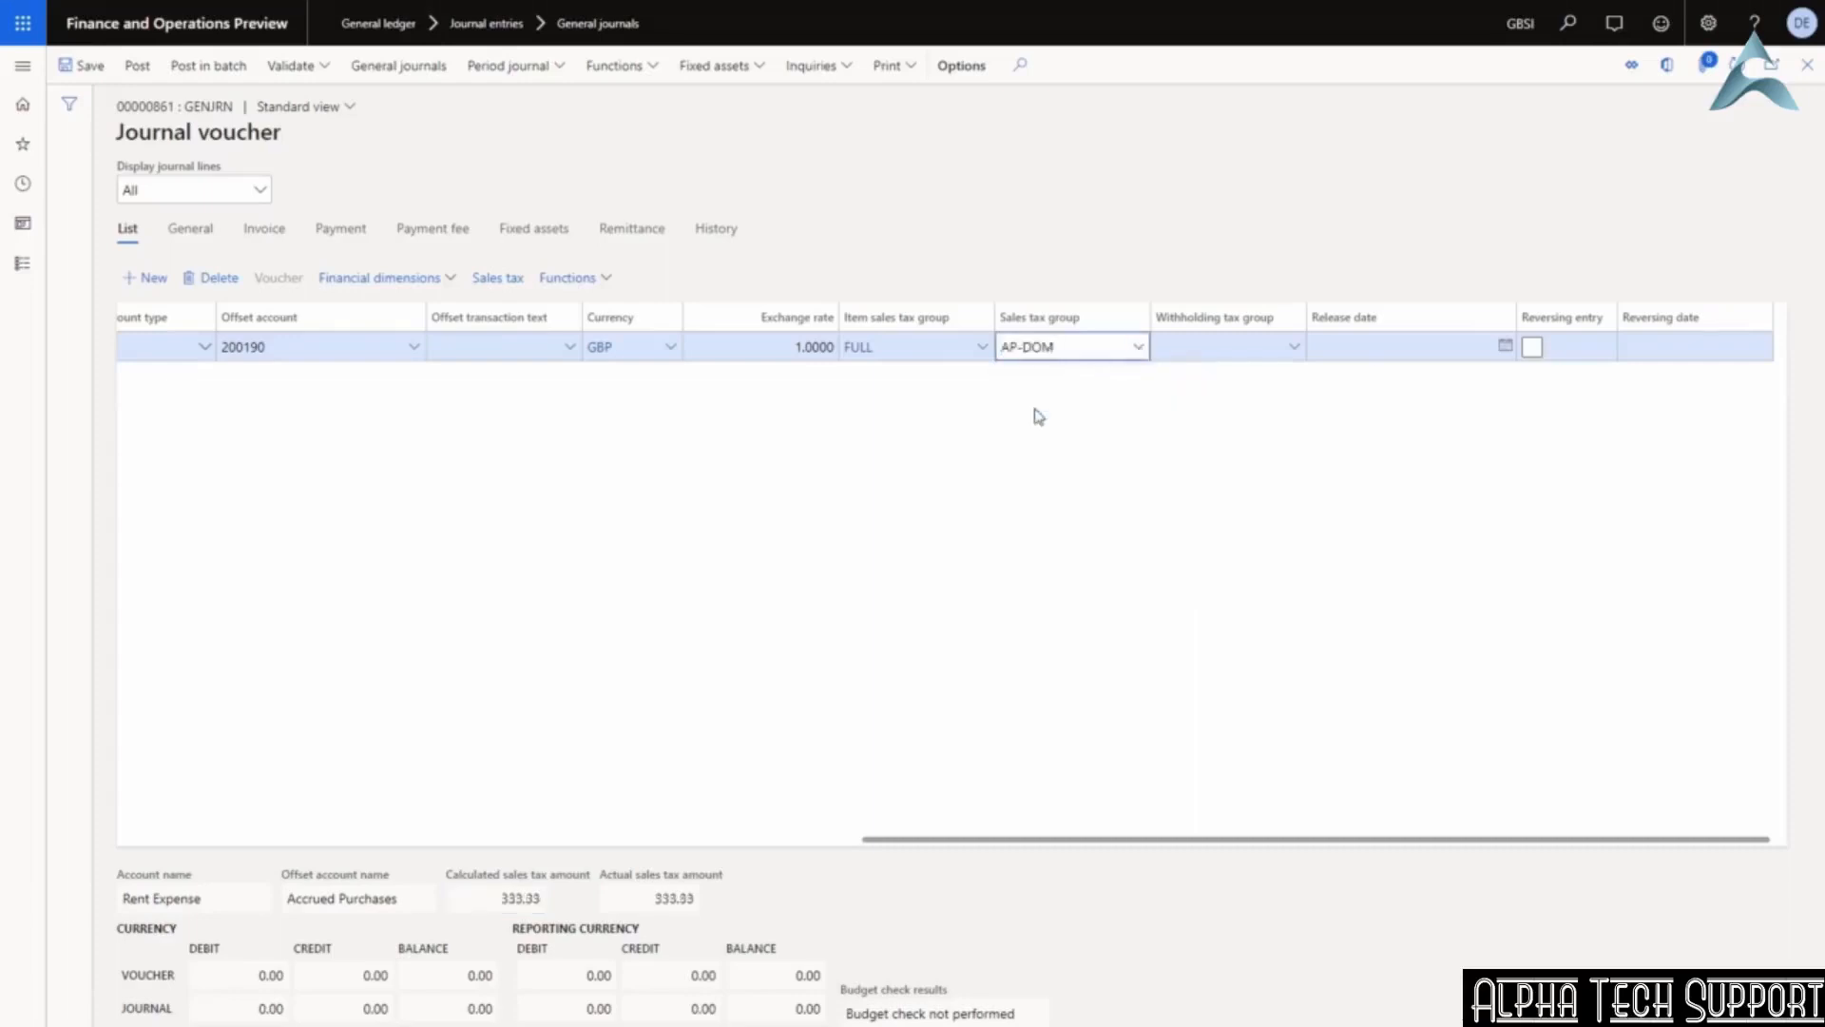
pyautogui.press('Tab')
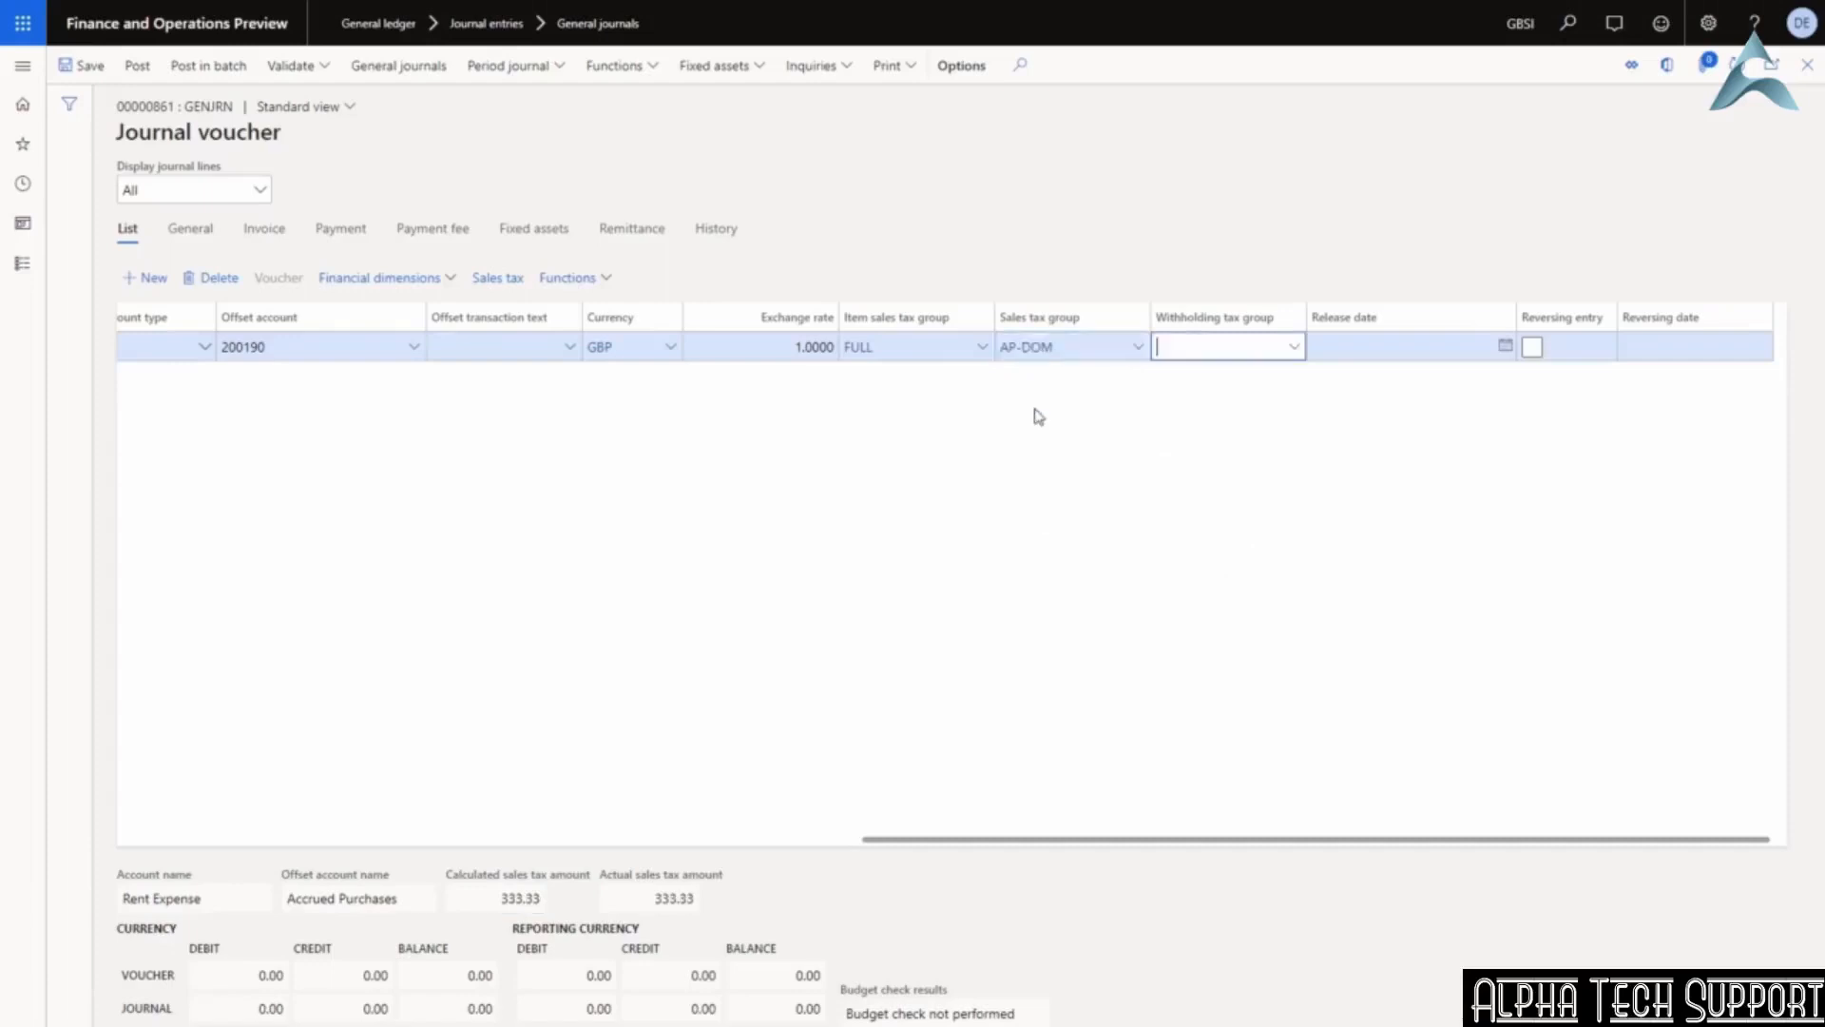
pyautogui.click(493, 906)
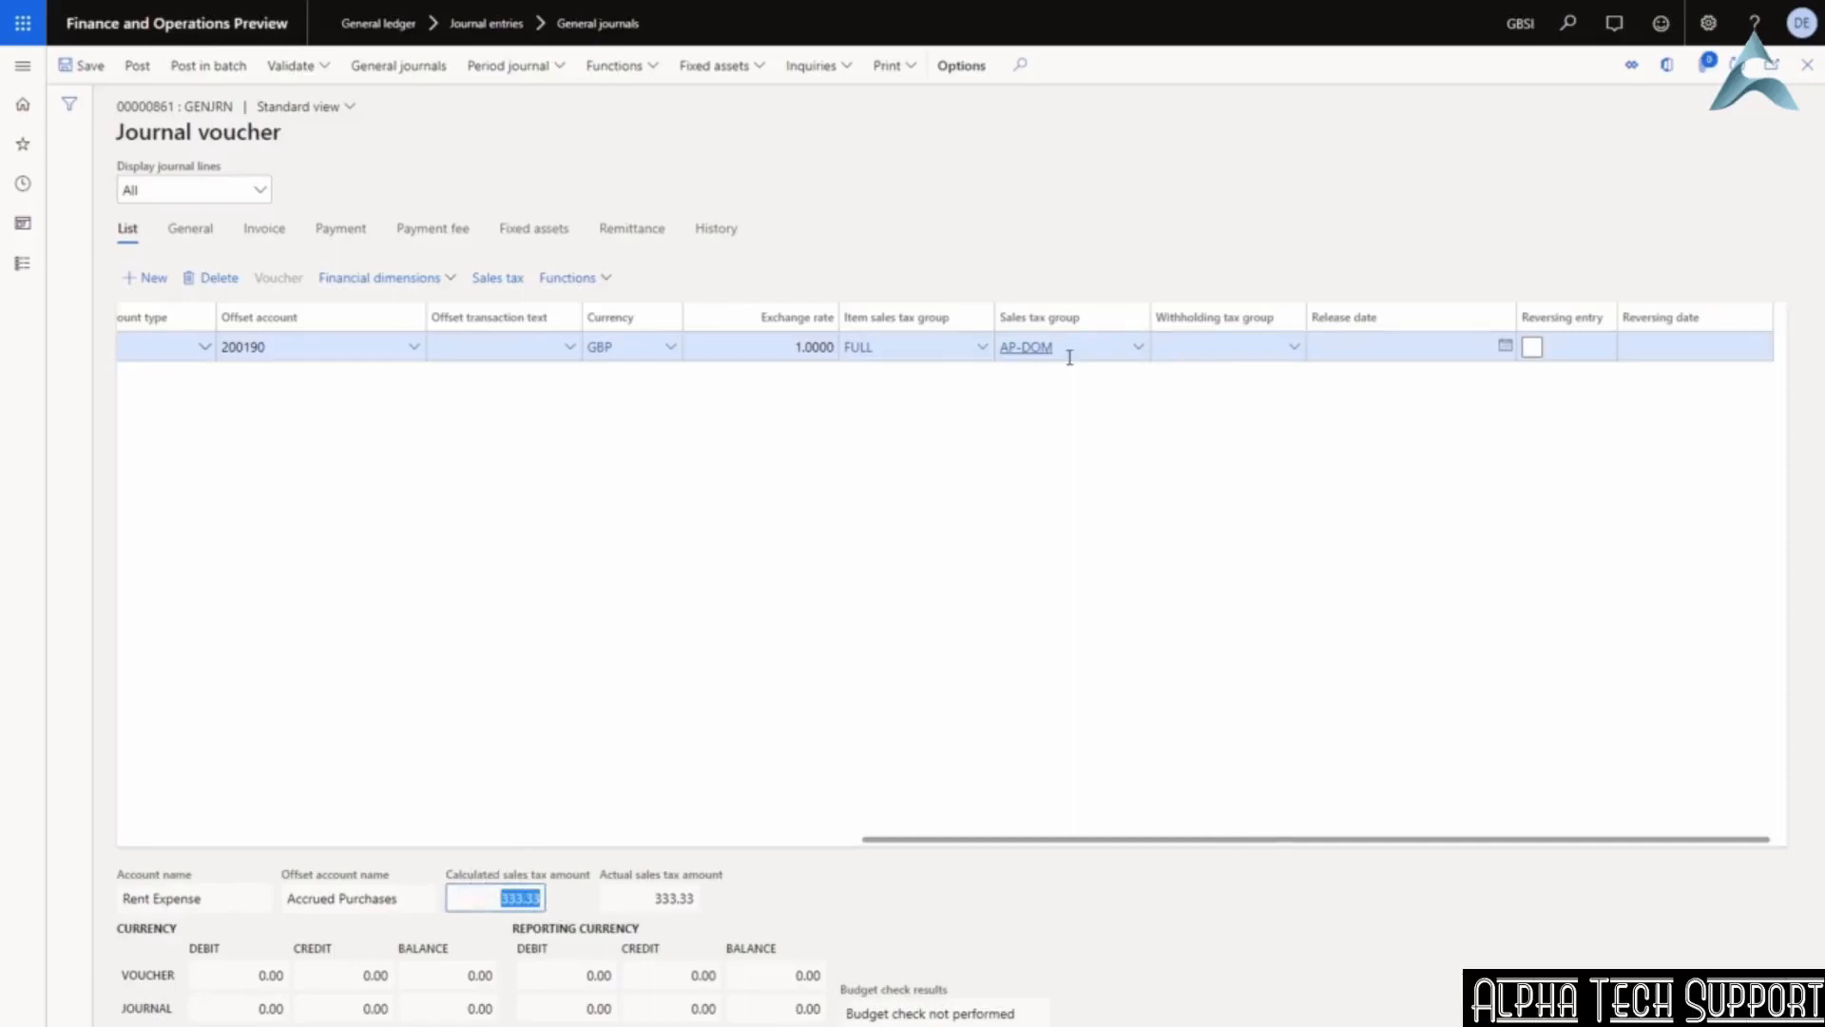
# Clear the FULL item sales tax group and mark the line as a reversing entry.
pyautogui.moveTo(1069, 356)
pyautogui.click(905, 349)
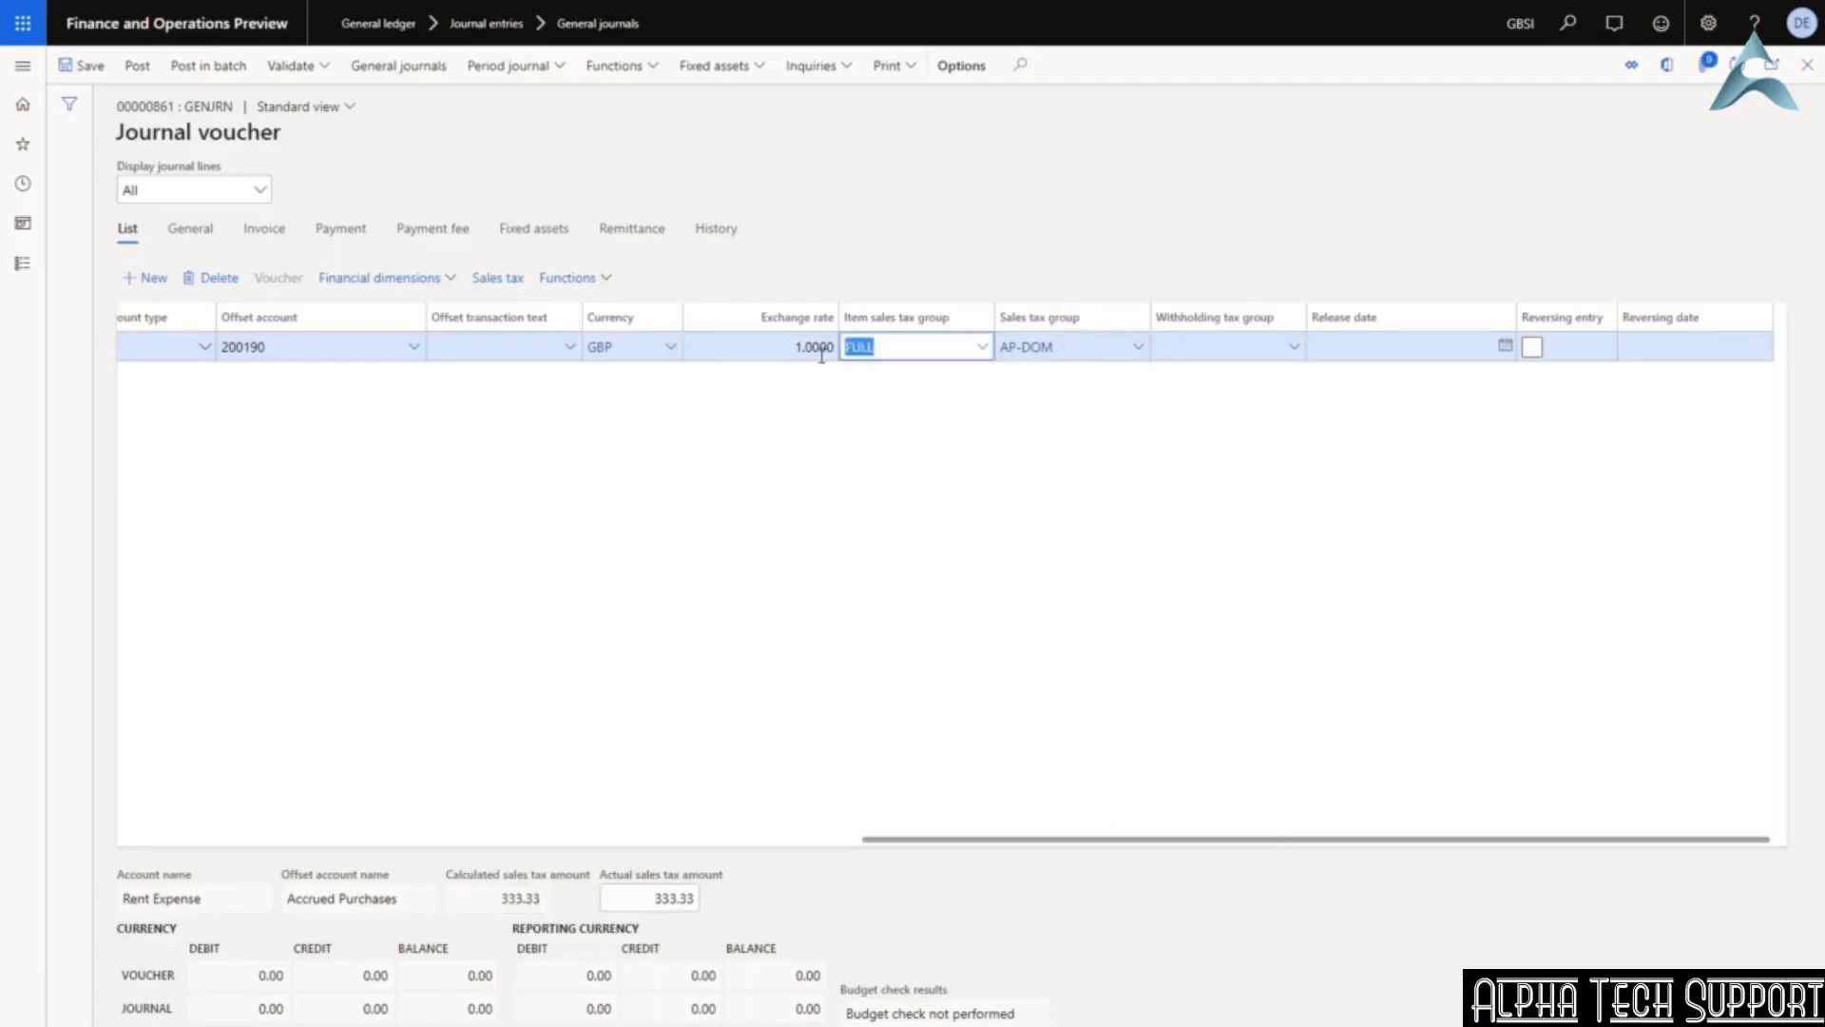
pyautogui.press('Delete')
pyautogui.press('Tab')
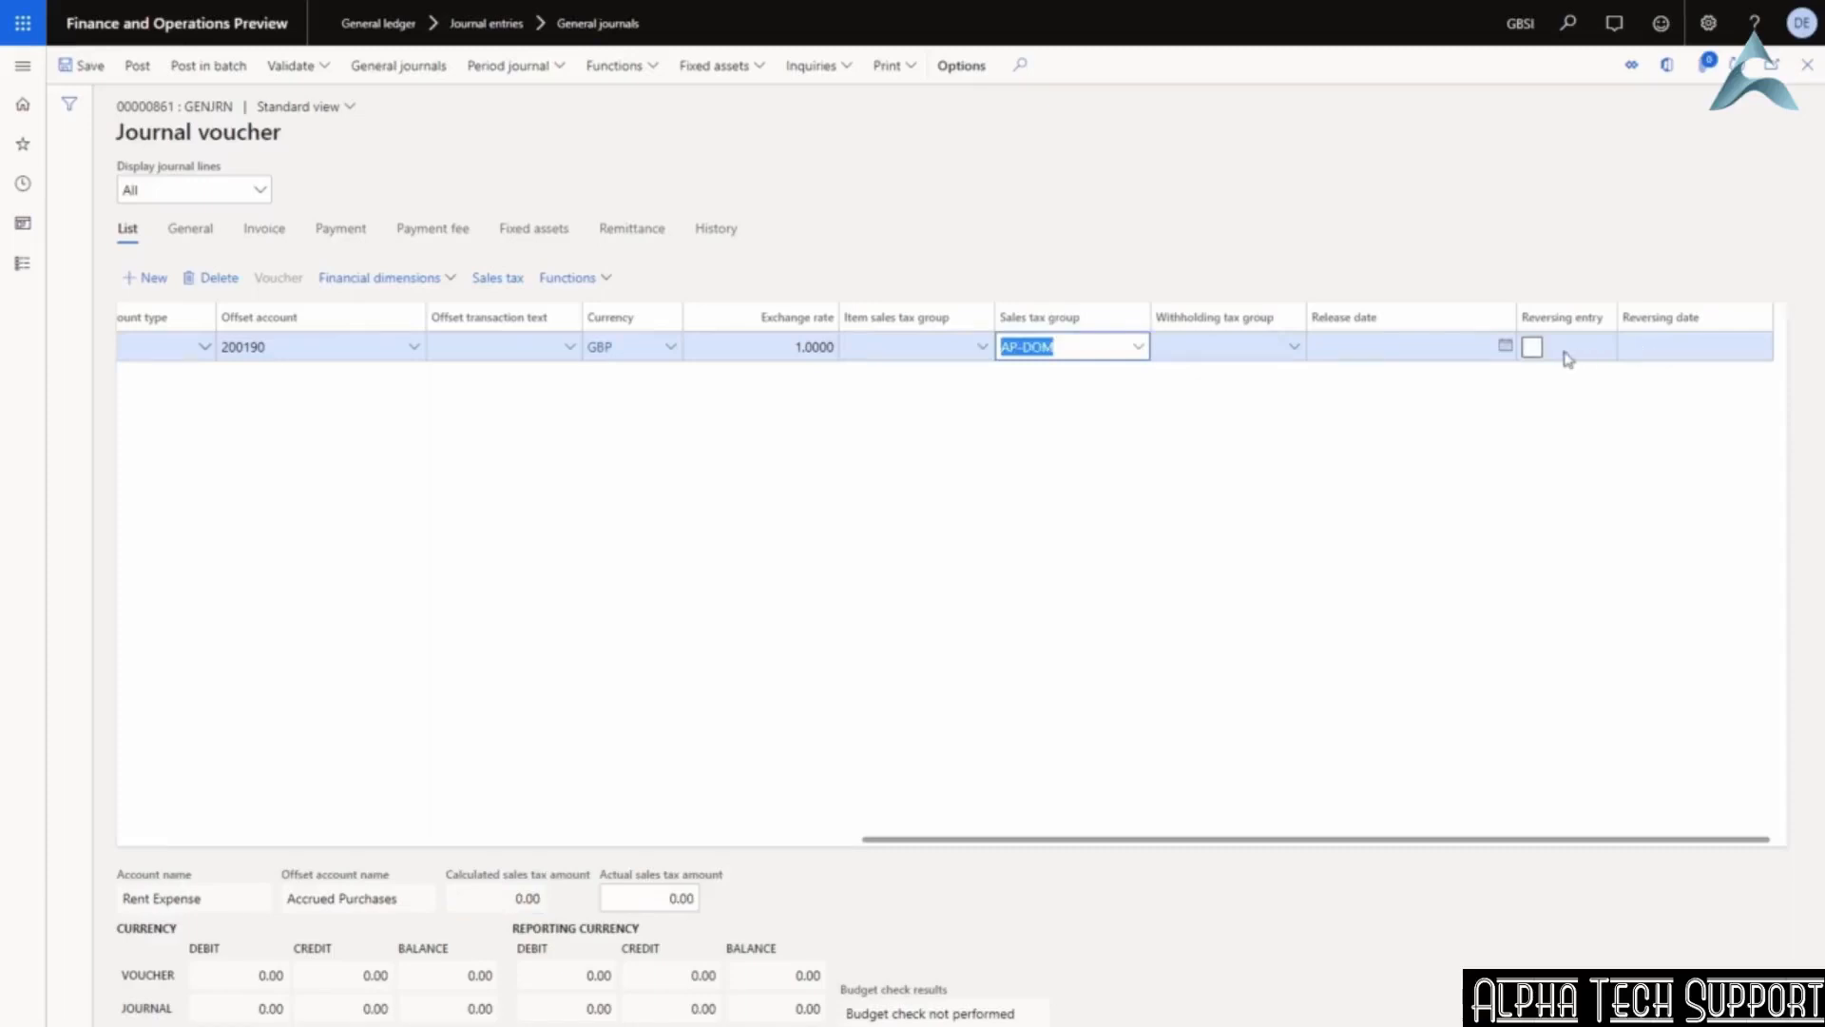
pyautogui.click(1531, 347)
pyautogui.click(1531, 348)
pyautogui.click(1721, 350)
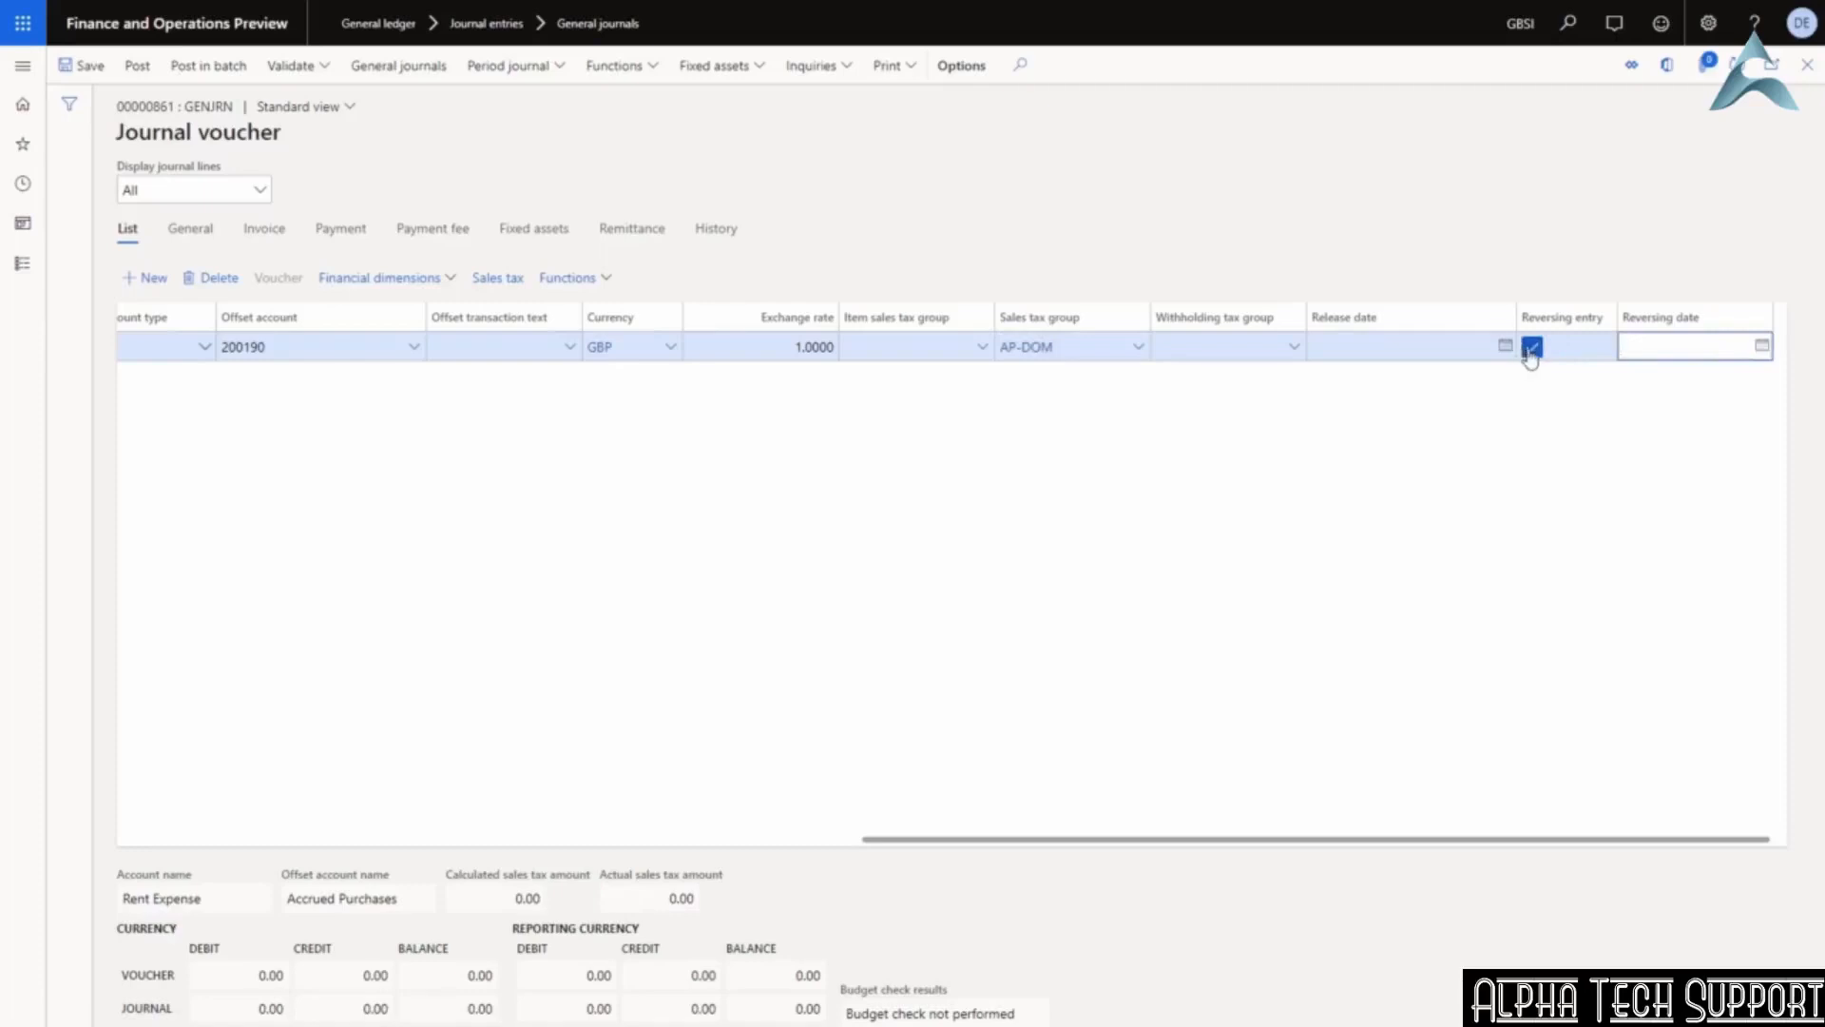
pyautogui.click(832, 841)
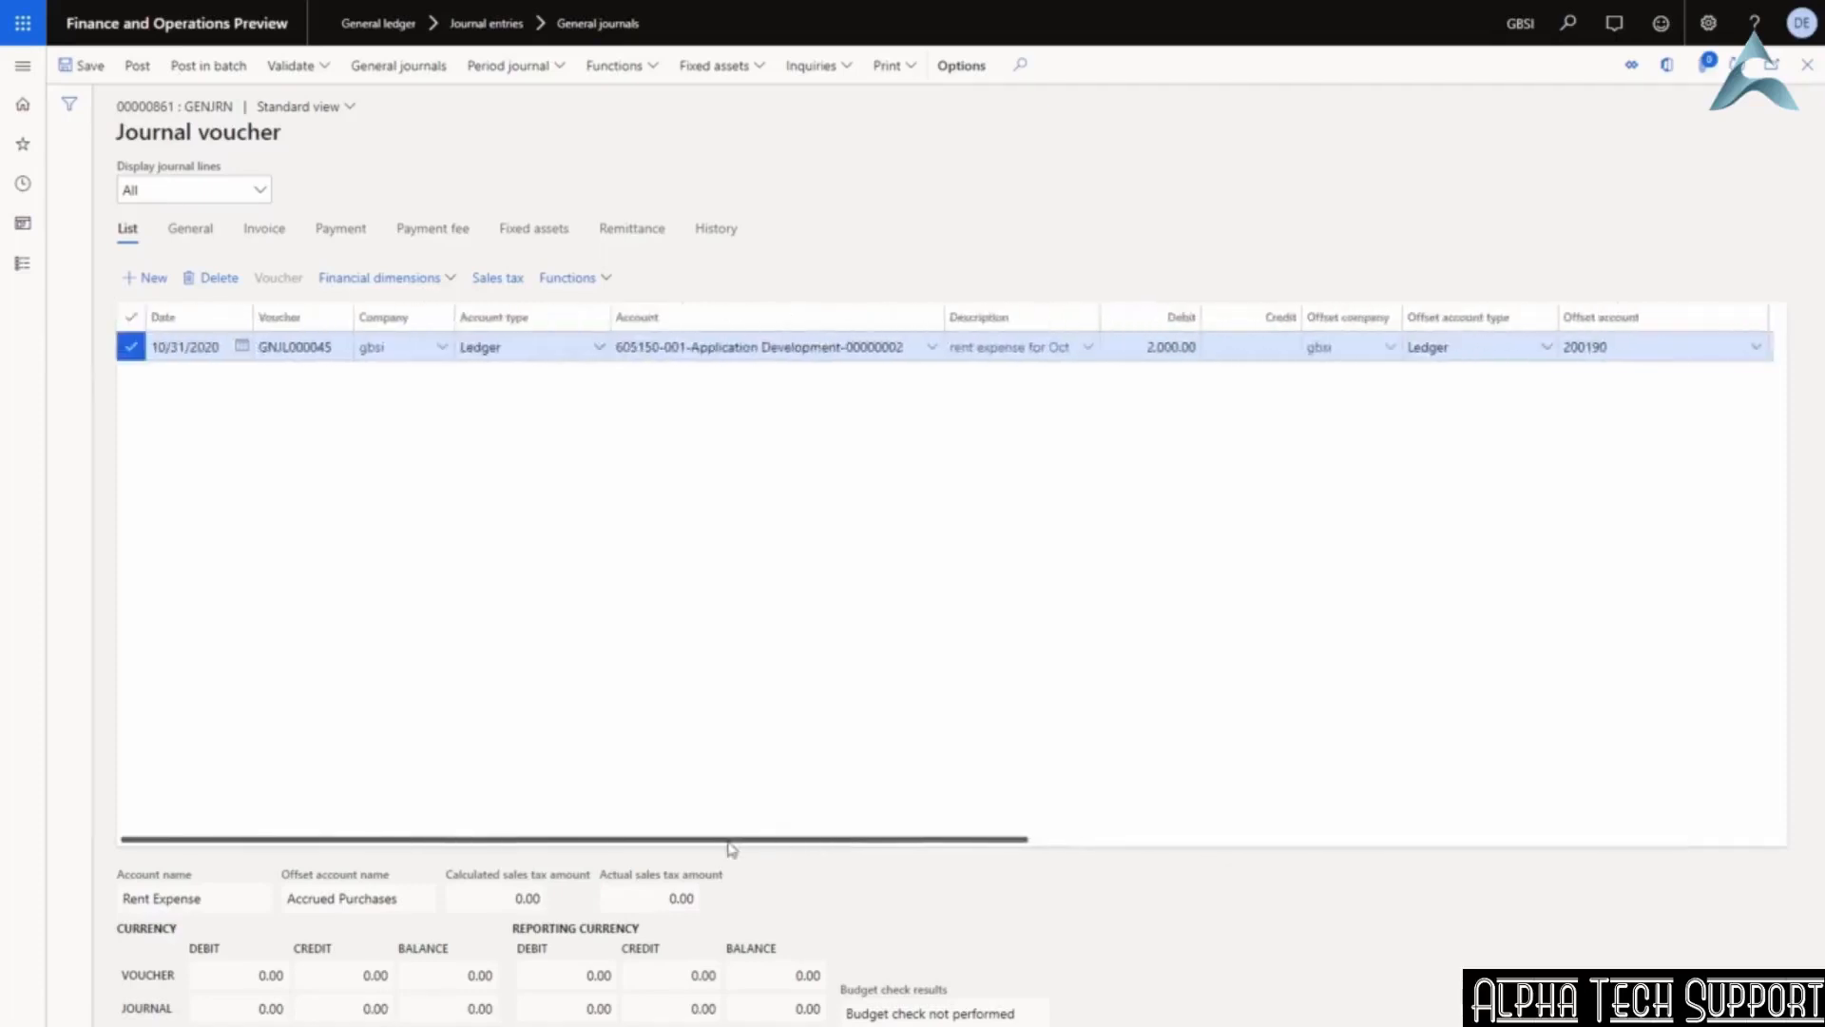
# Validate the journal and dismiss the 'Journal is OK' message.
pyautogui.click(324, 70)
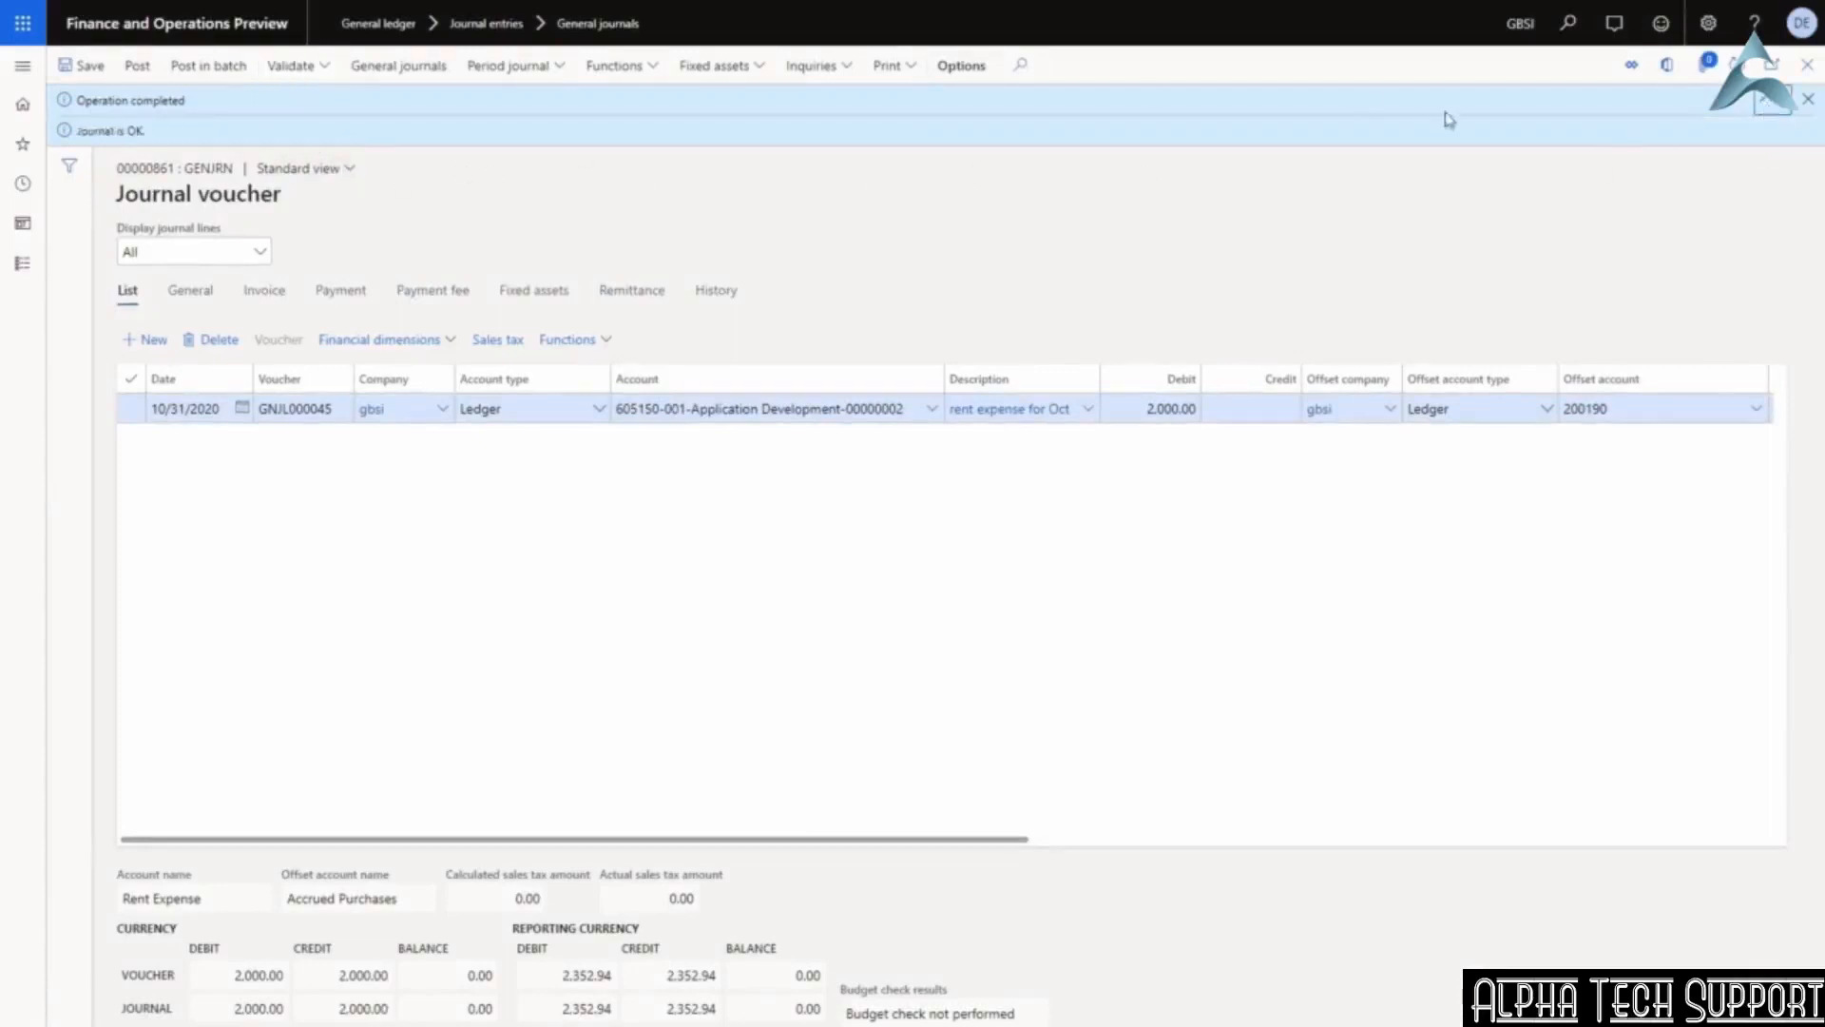
pyautogui.click(1810, 100)
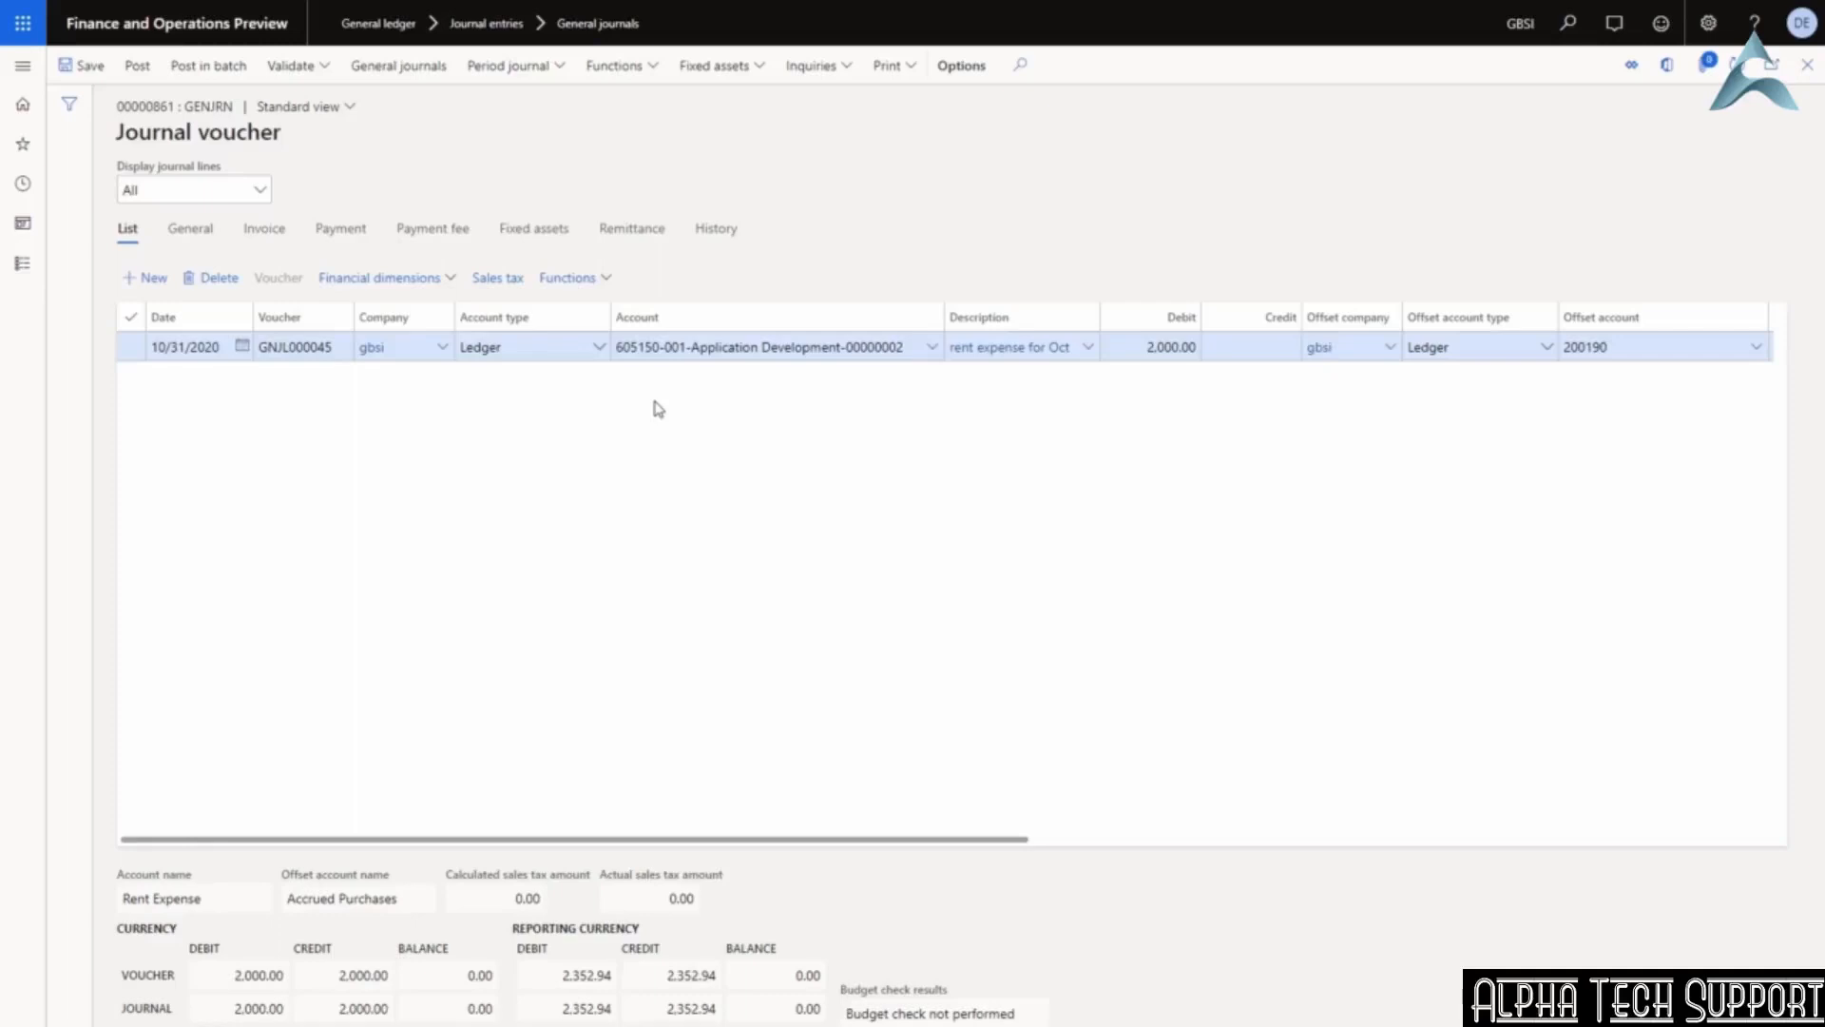
# Add a new line with main account 600120 Freight/Transportation In.
pyautogui.click(144, 277)
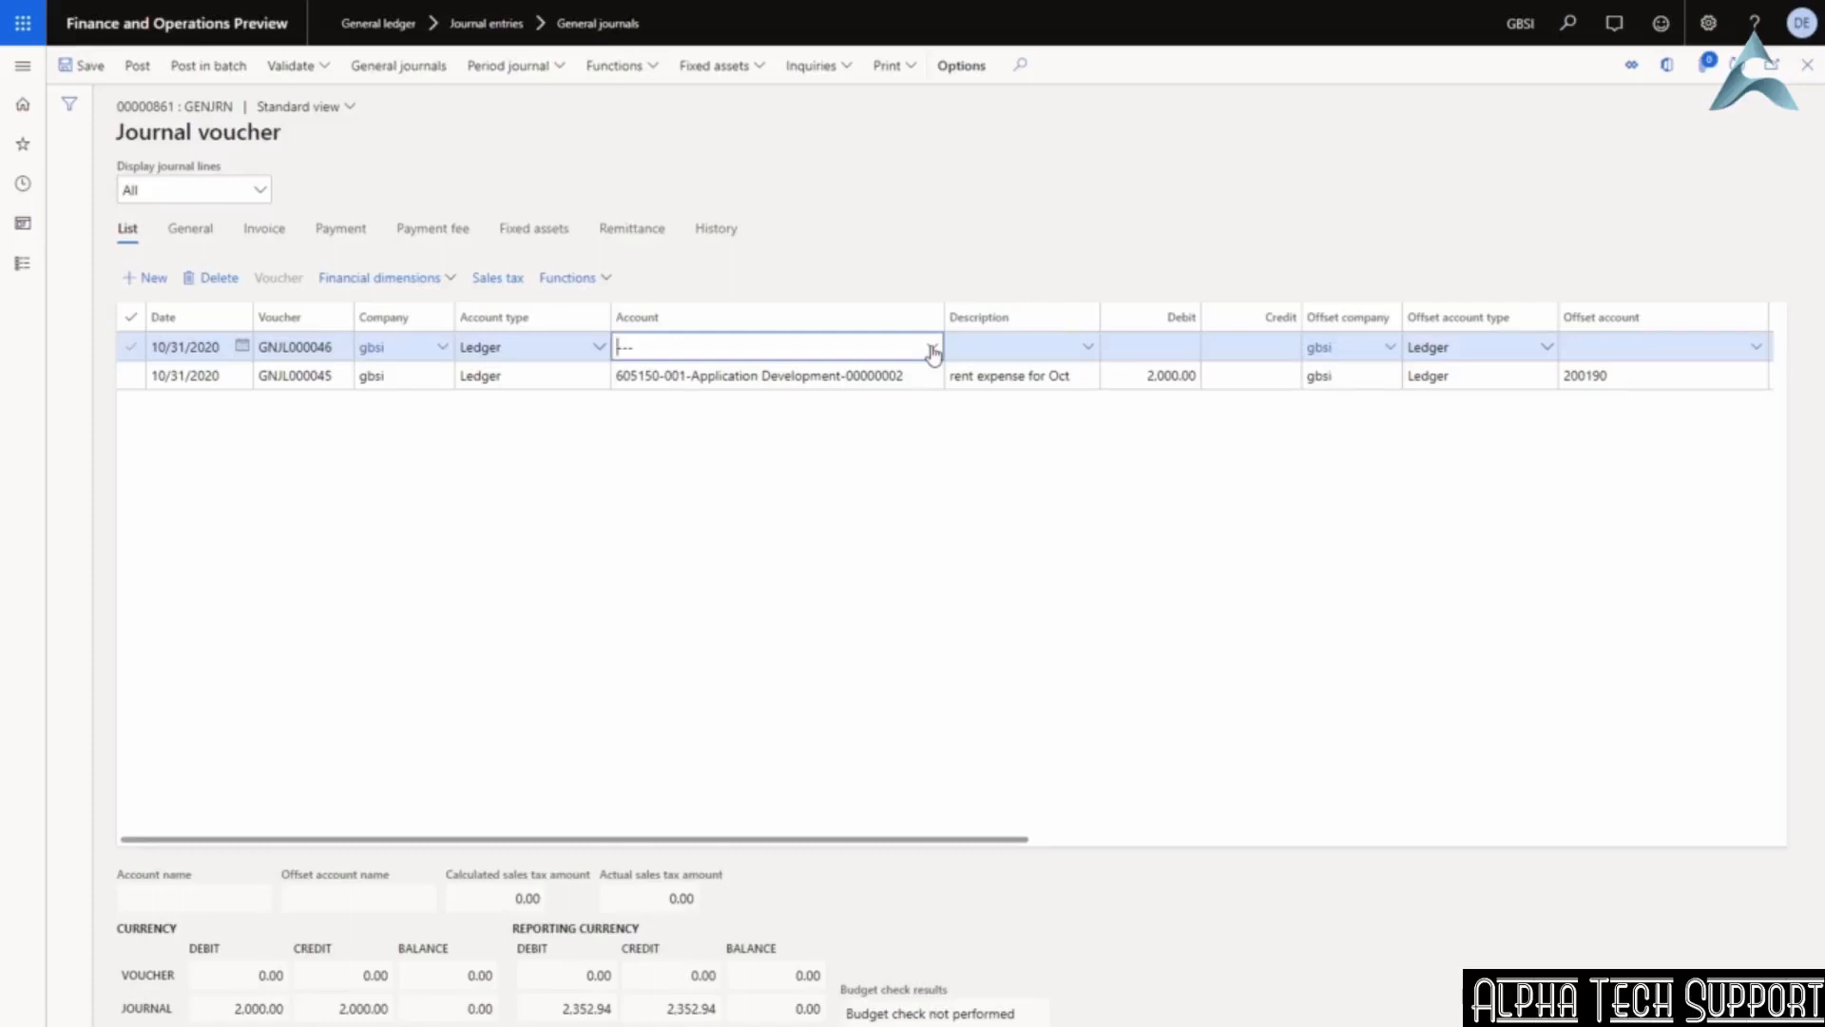
pyautogui.write('6')
pyautogui.click(932, 349)
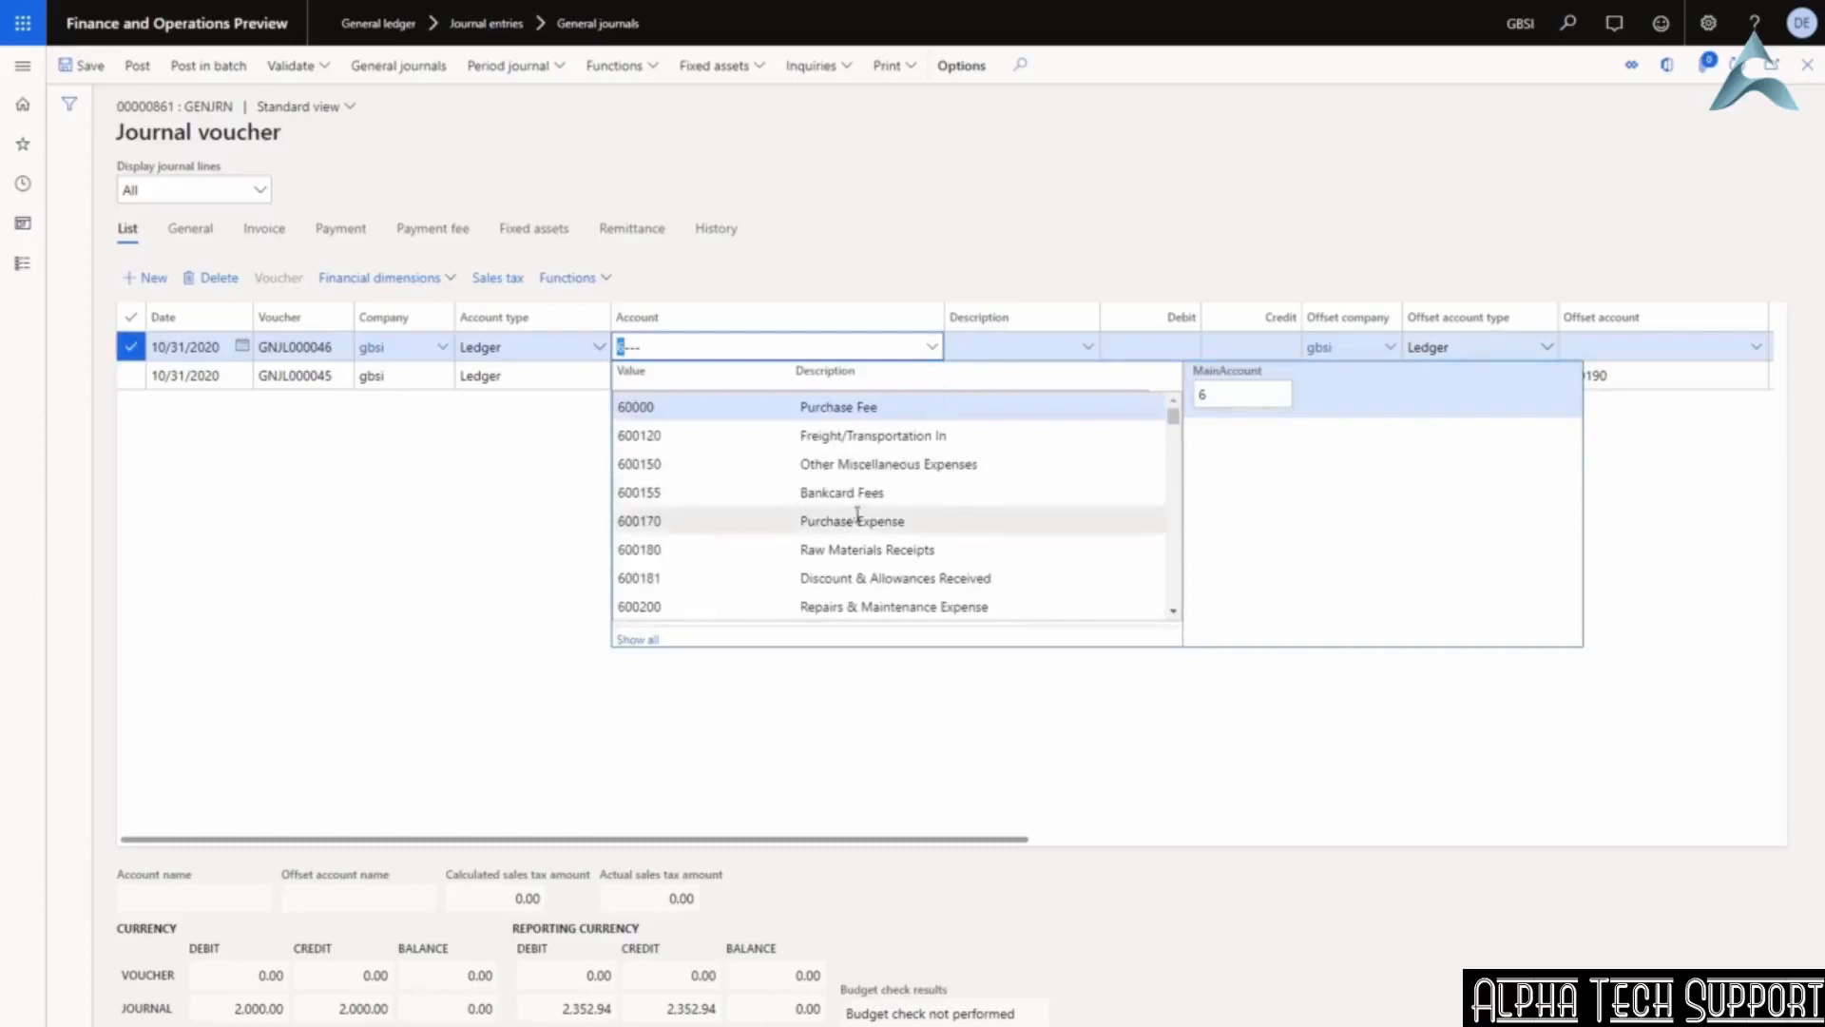
pyautogui.scroll(-1, 858, 514)
pyautogui.scroll(1, 858, 515)
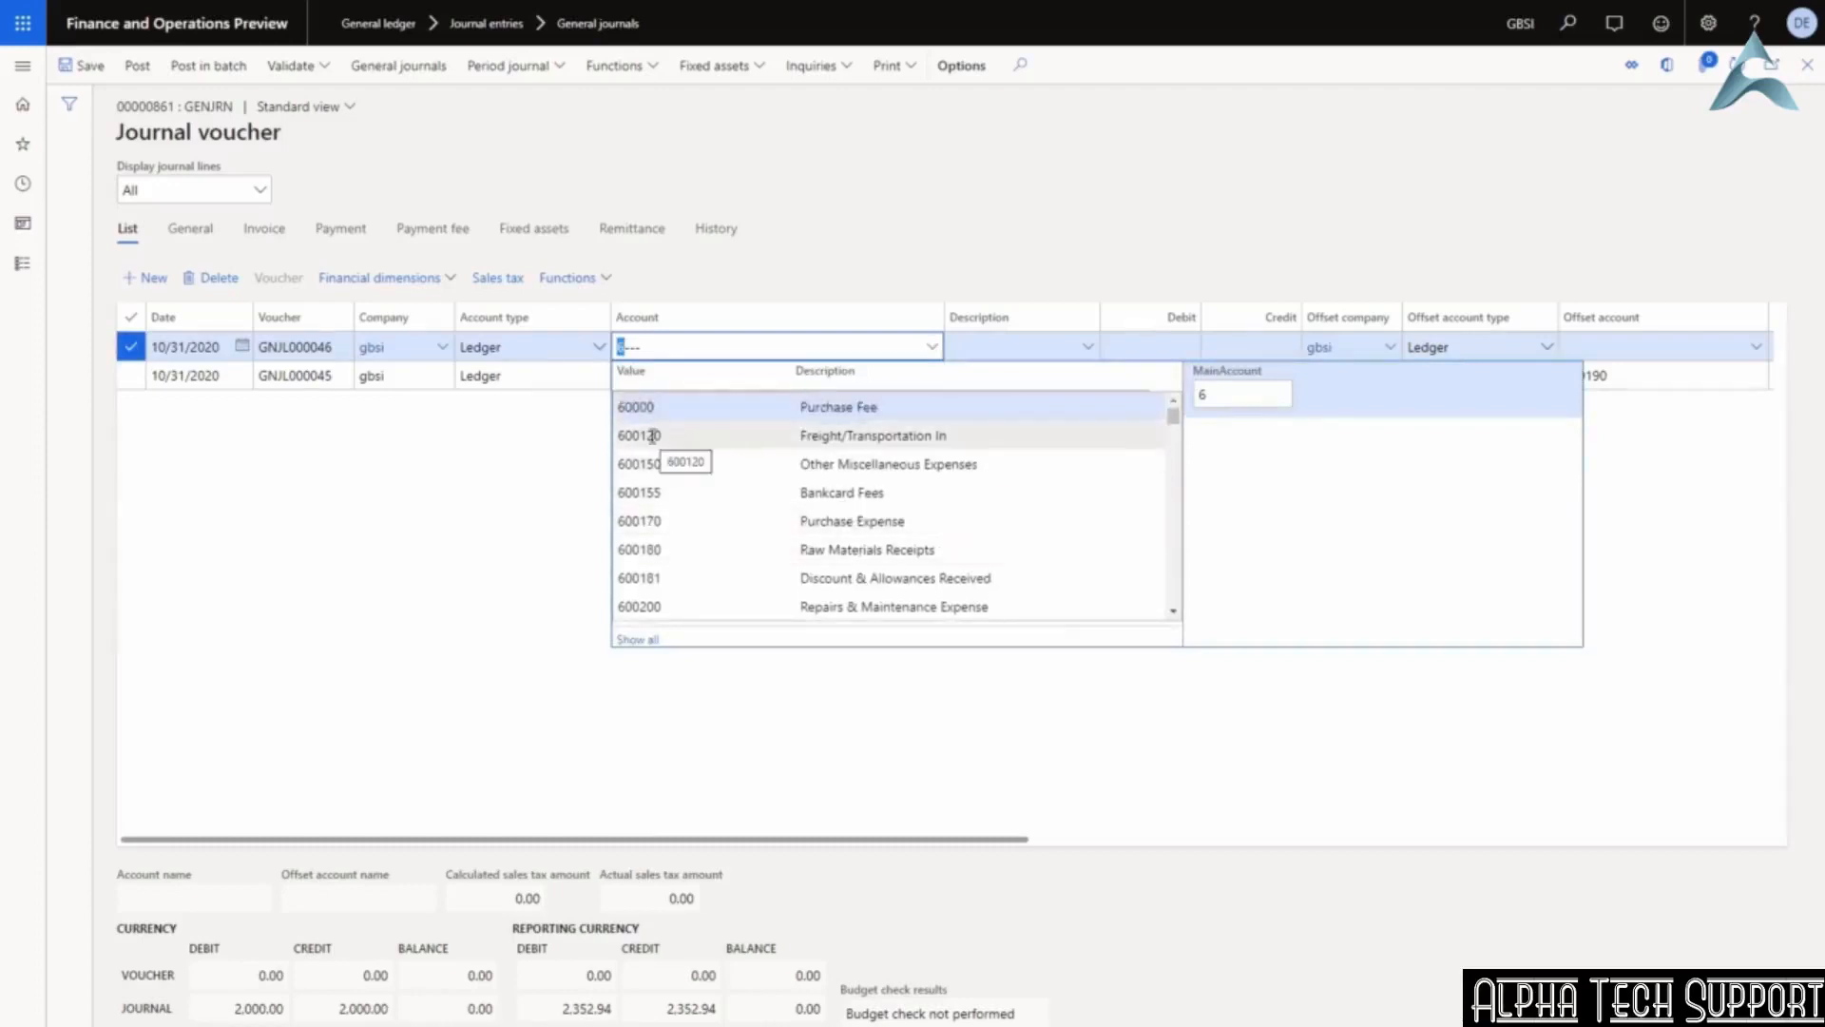
pyautogui.click(652, 436)
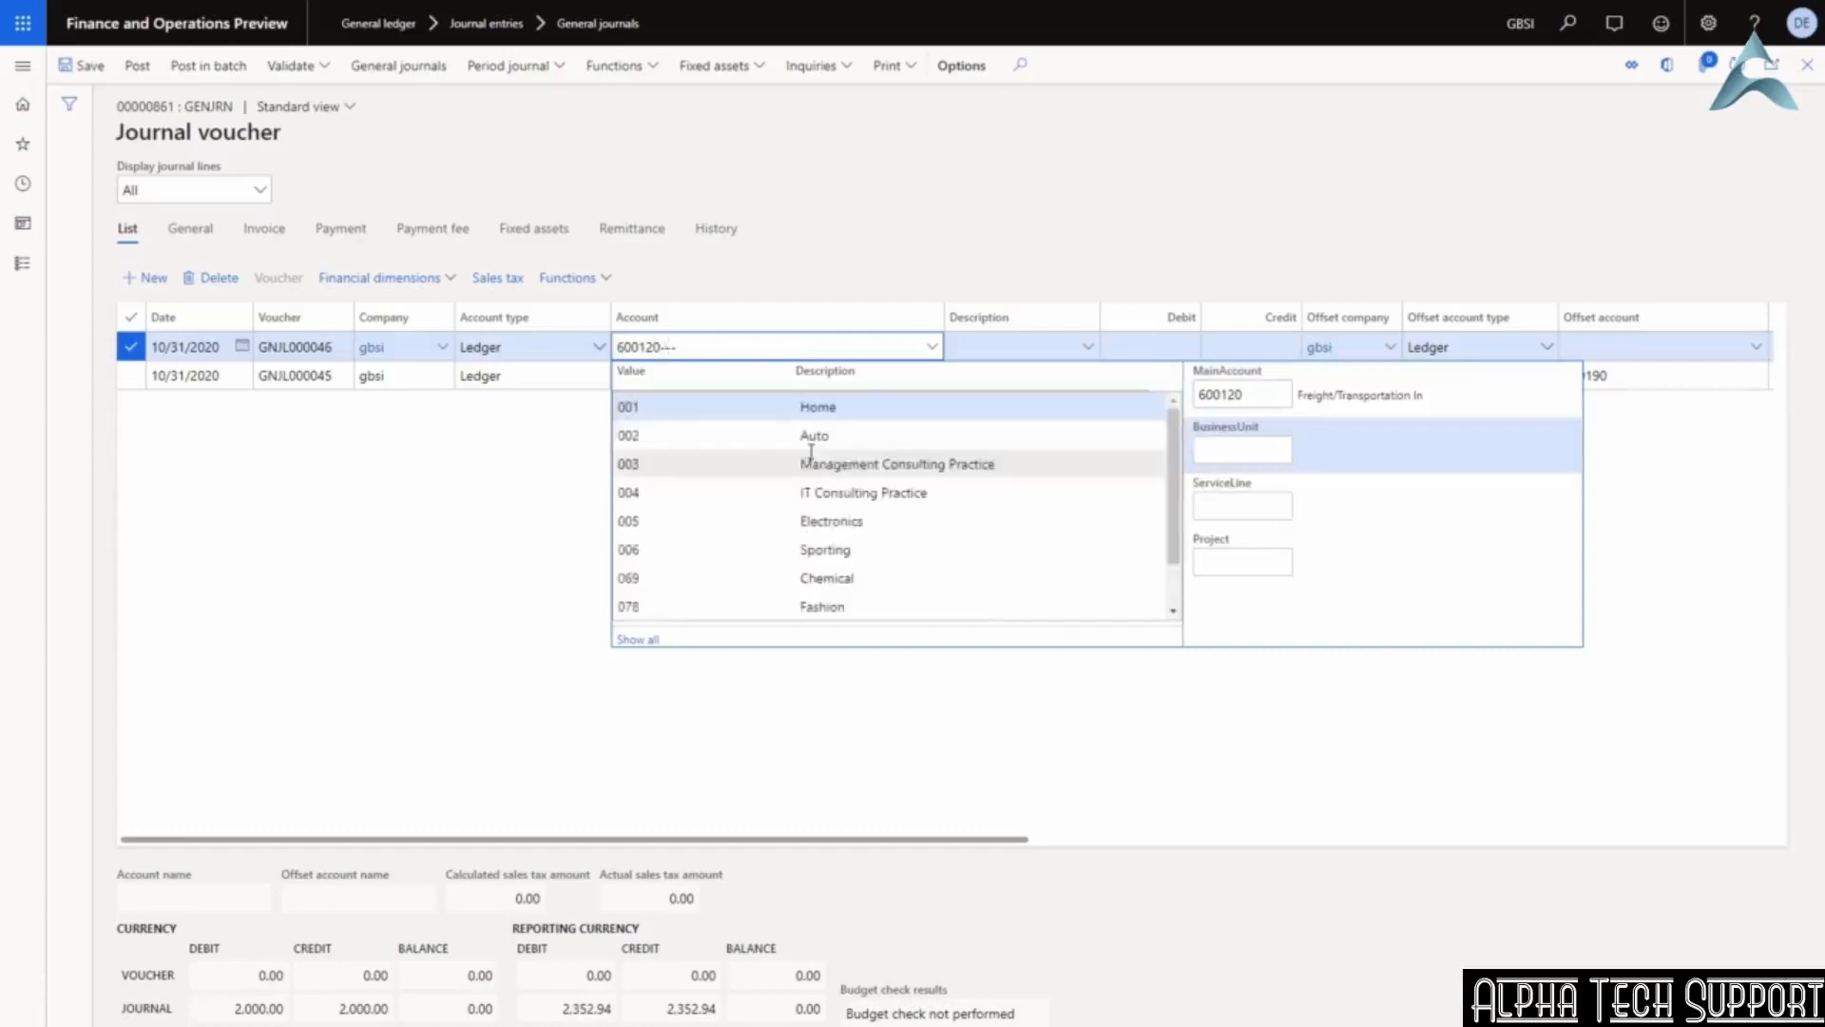
pyautogui.press('Tab')
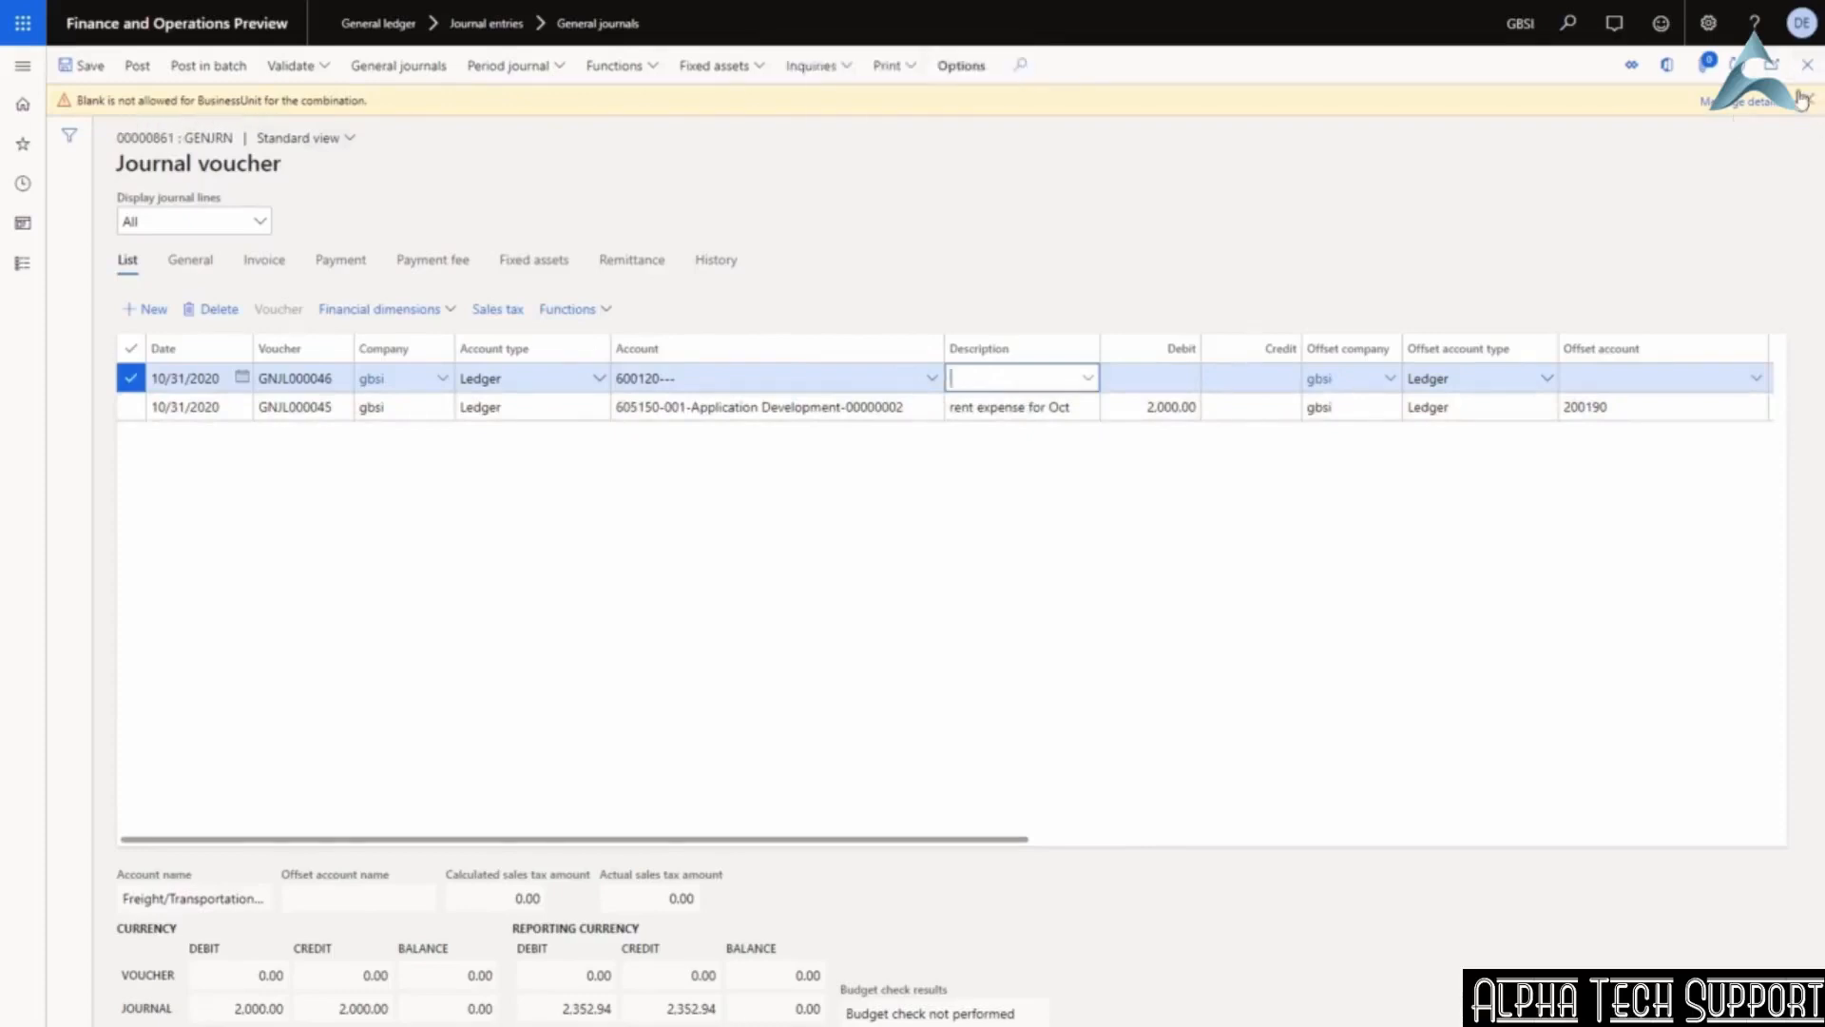
# Complete the account with business unit 001, Application Development and project 00000002.
pyautogui.click(816, 378)
pyautogui.click(929, 348)
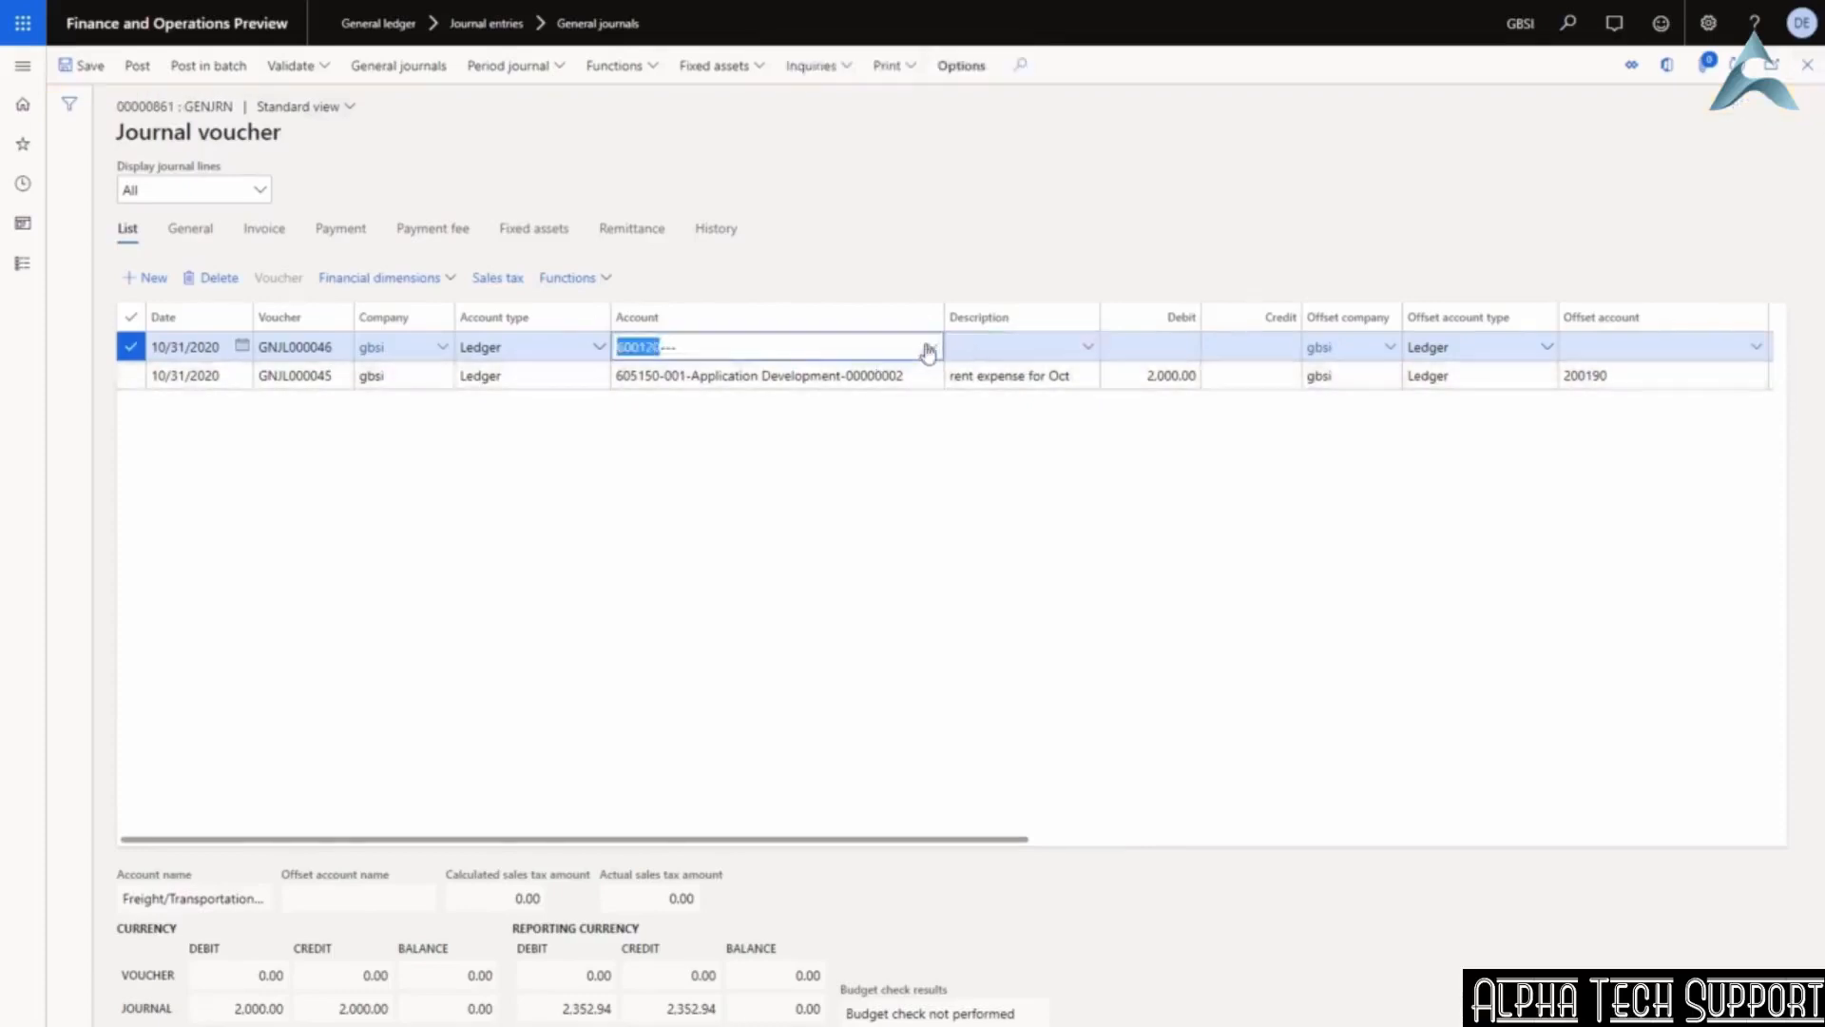
pyautogui.click(1240, 451)
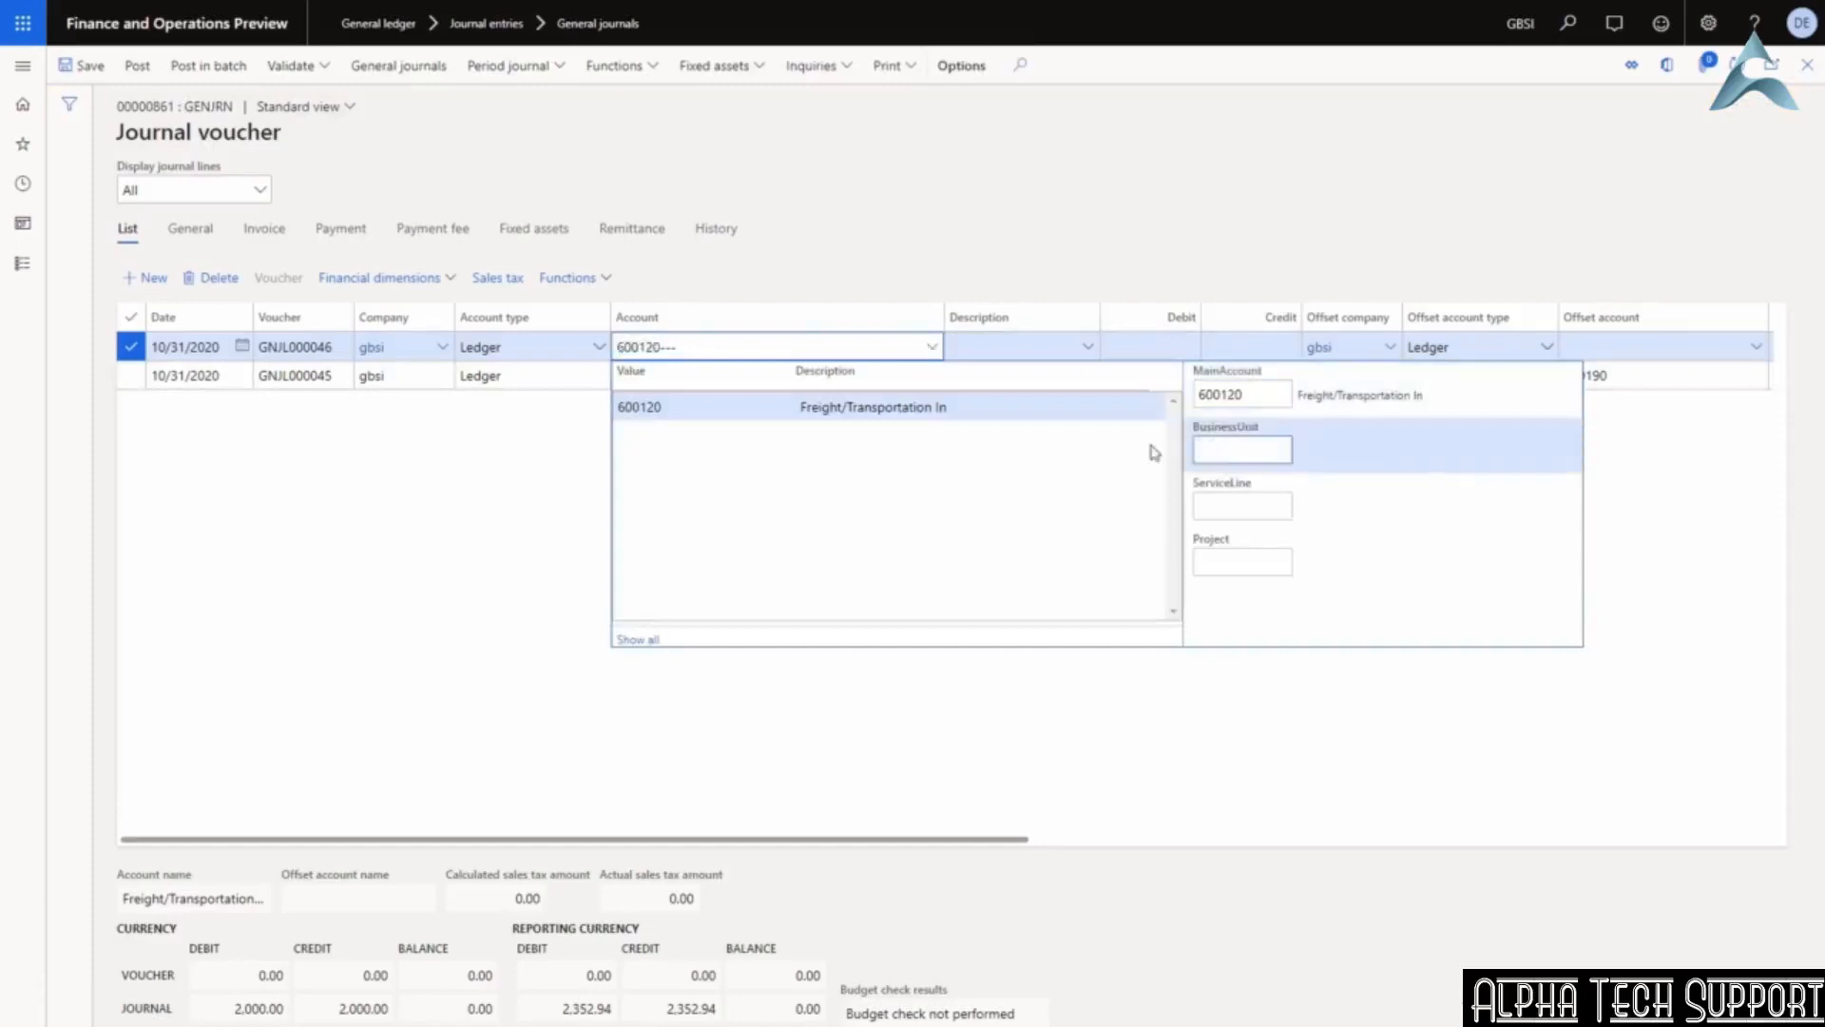
pyautogui.click(663, 407)
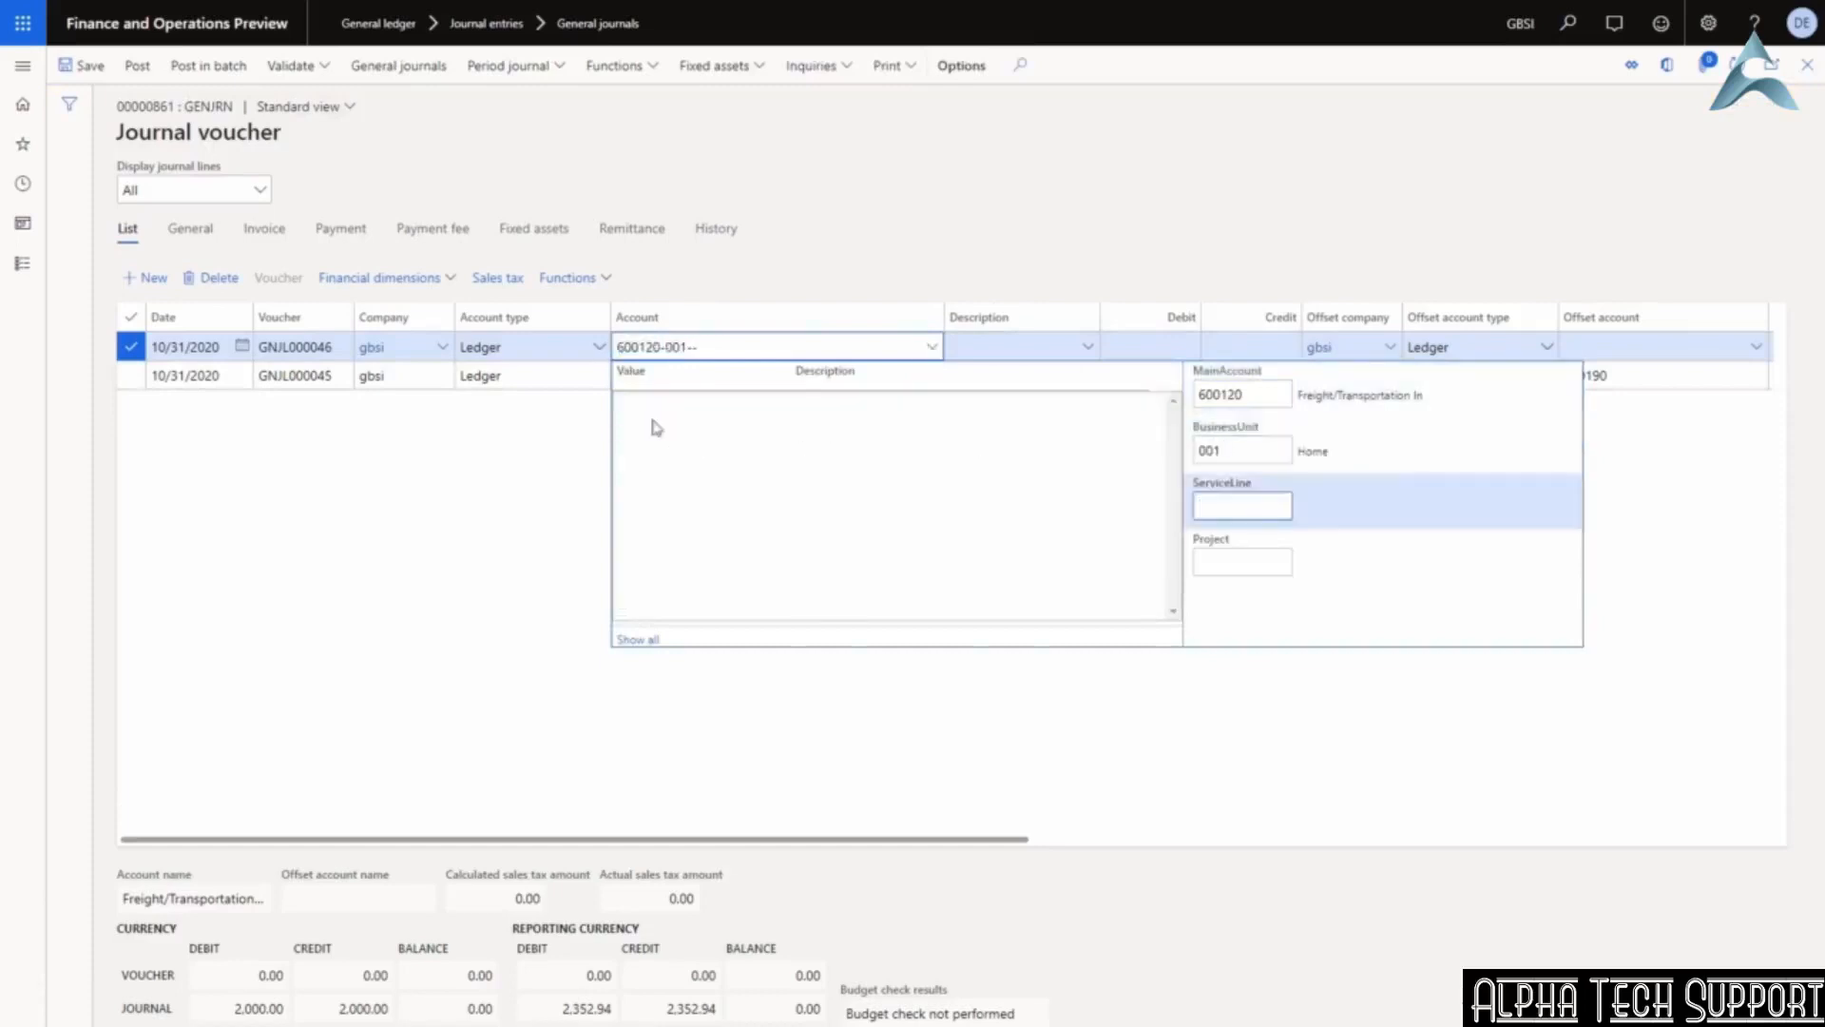
pyautogui.click(661, 407)
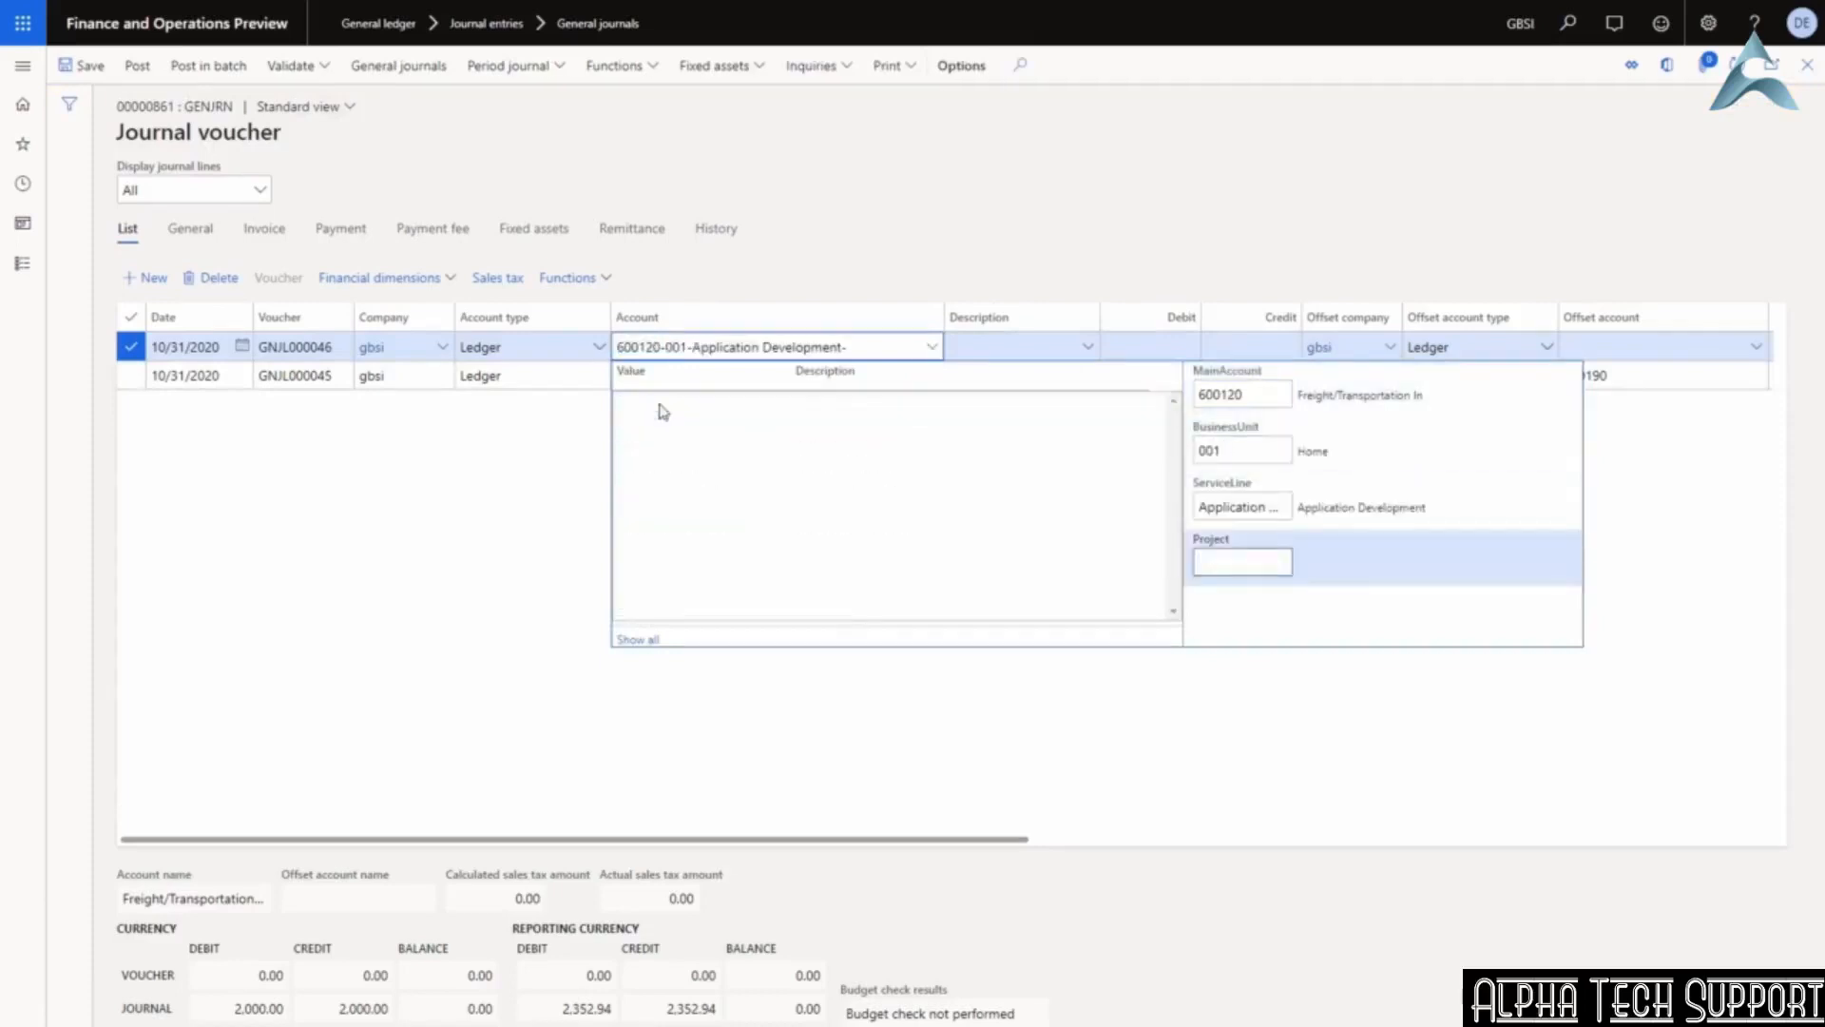
pyautogui.click(661, 407)
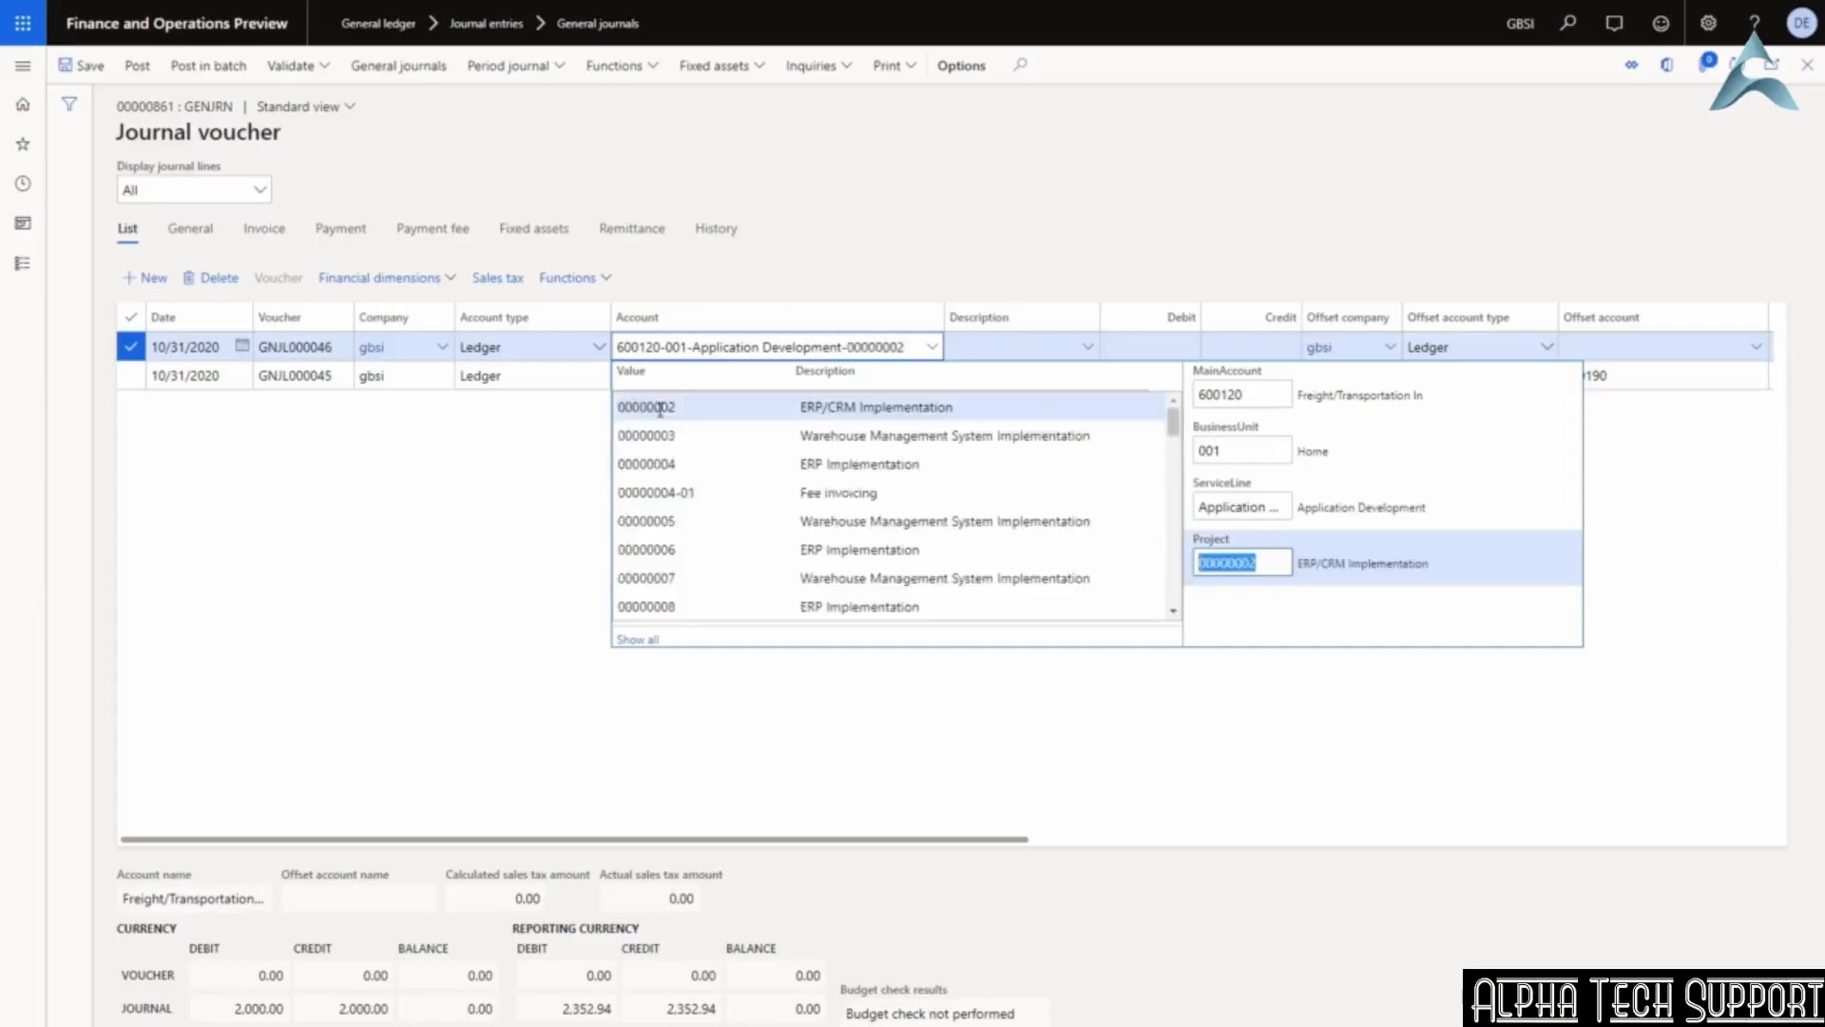
pyautogui.click(1002, 352)
# Debit 500.00 on the line with offset account 200190.
pyautogui.click(1157, 350)
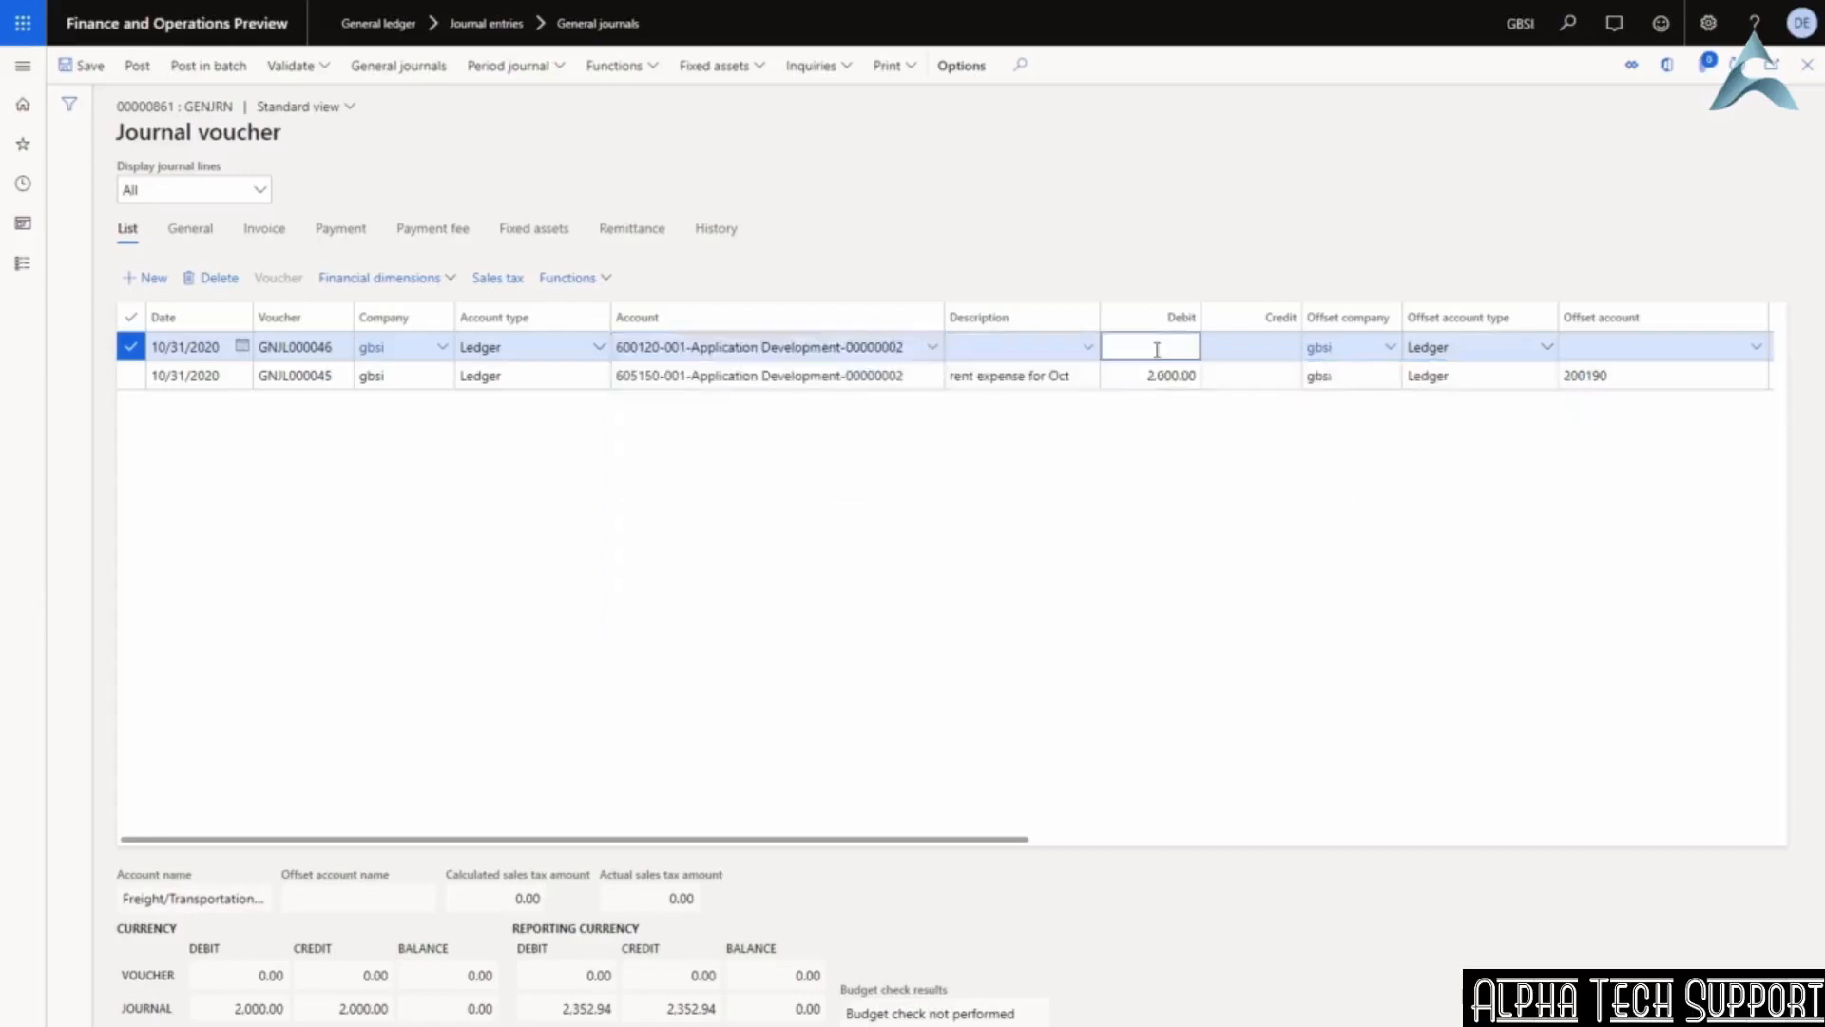
pyautogui.write('500')
pyautogui.press('Tab')
pyautogui.press('Tab')
pyautogui.press('Tab')
pyautogui.press('Tab')
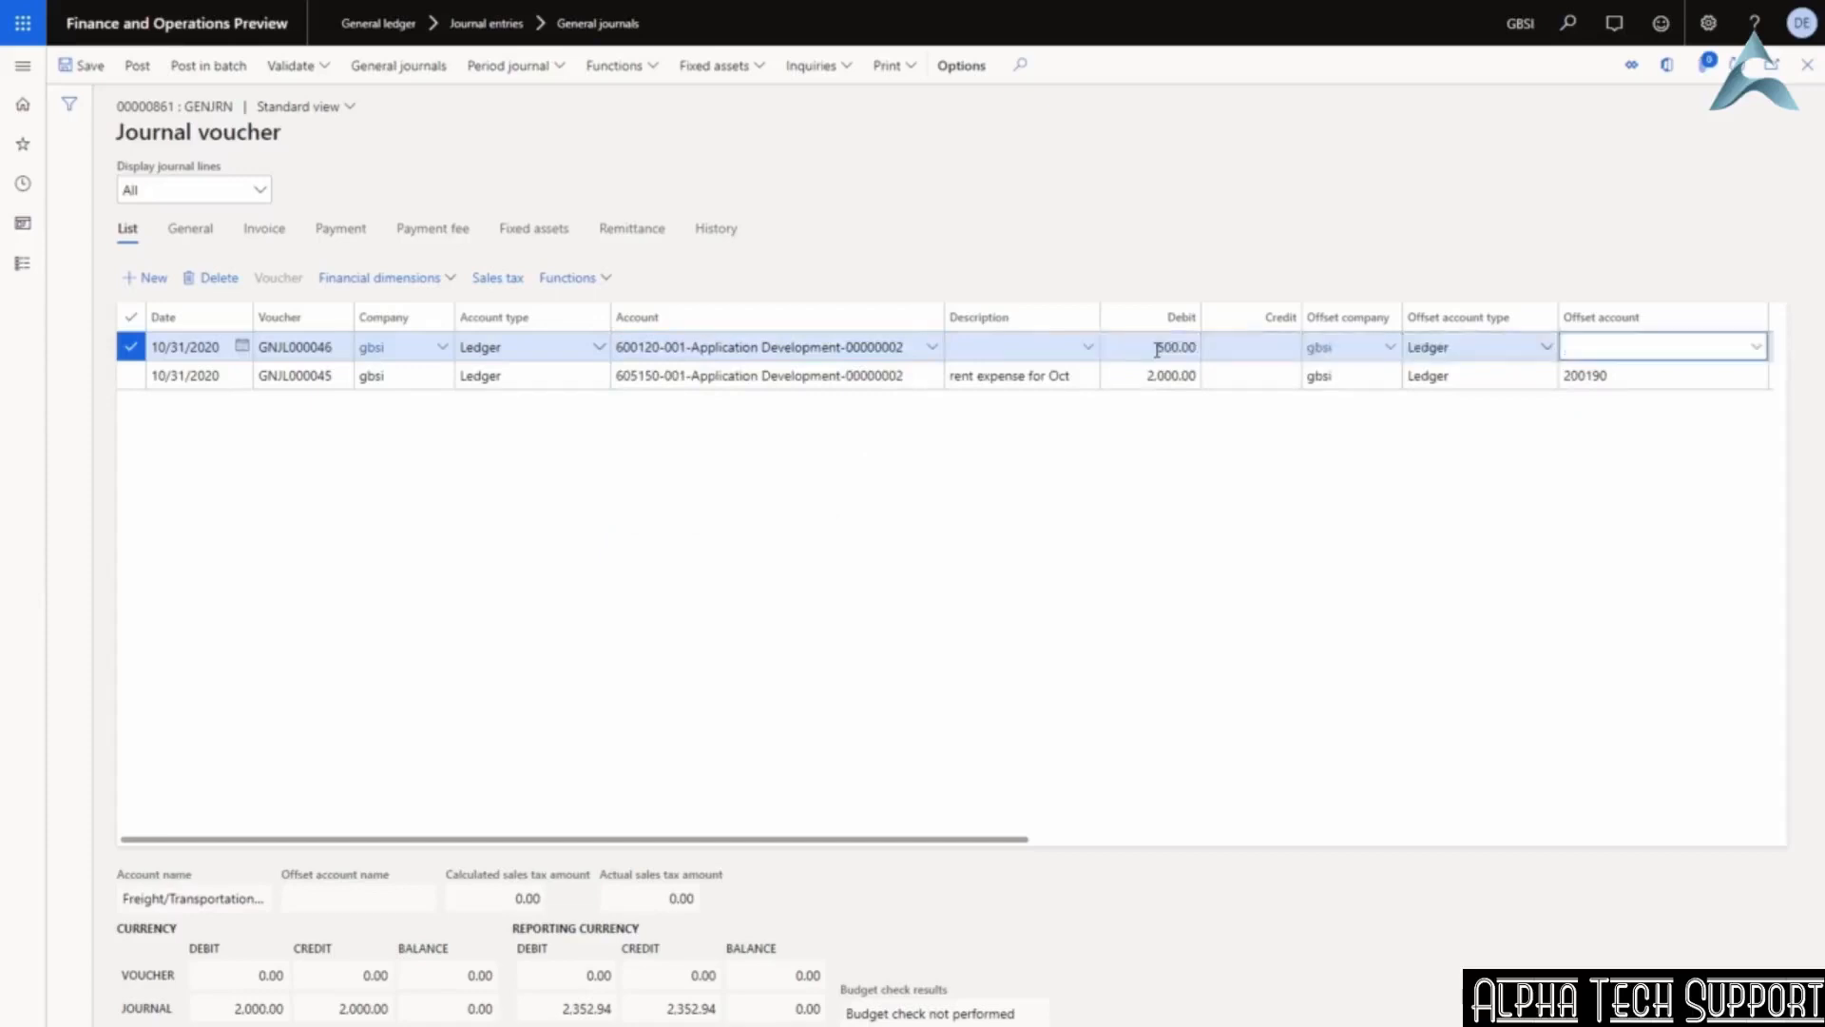
pyautogui.write('200190')
pyautogui.press('Tab')
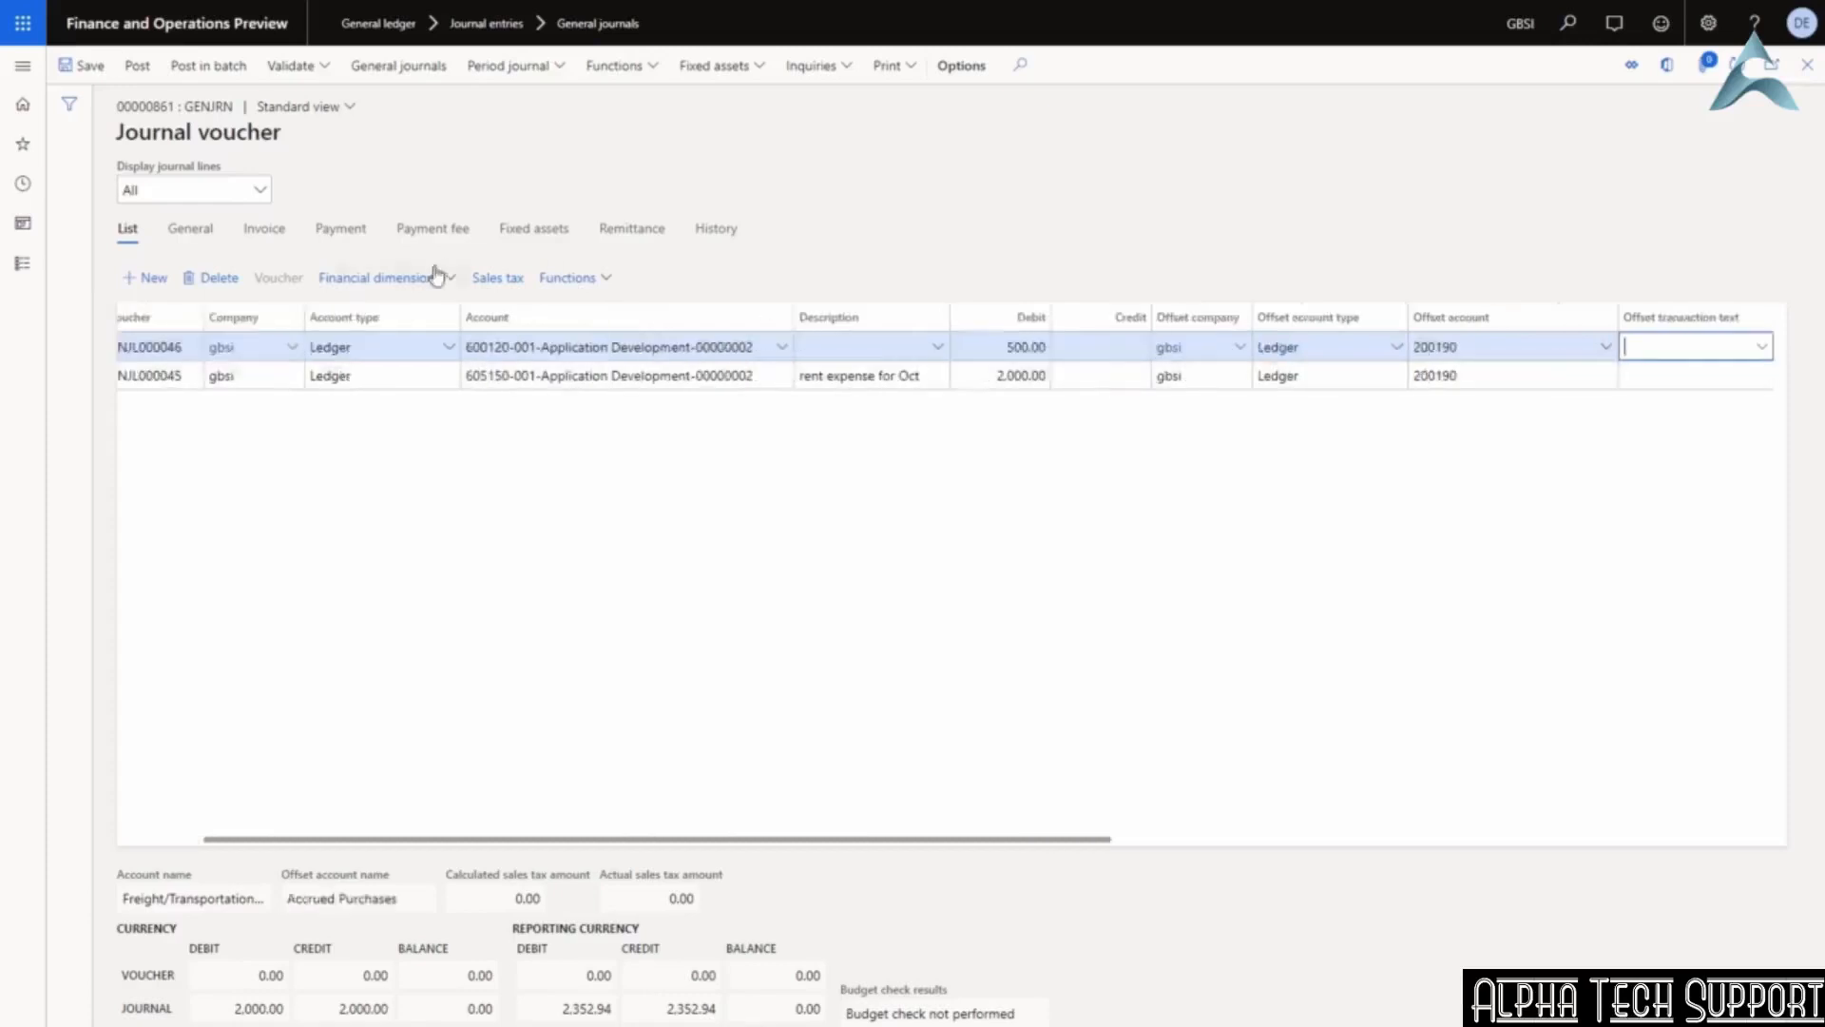
pyautogui.click(128, 841)
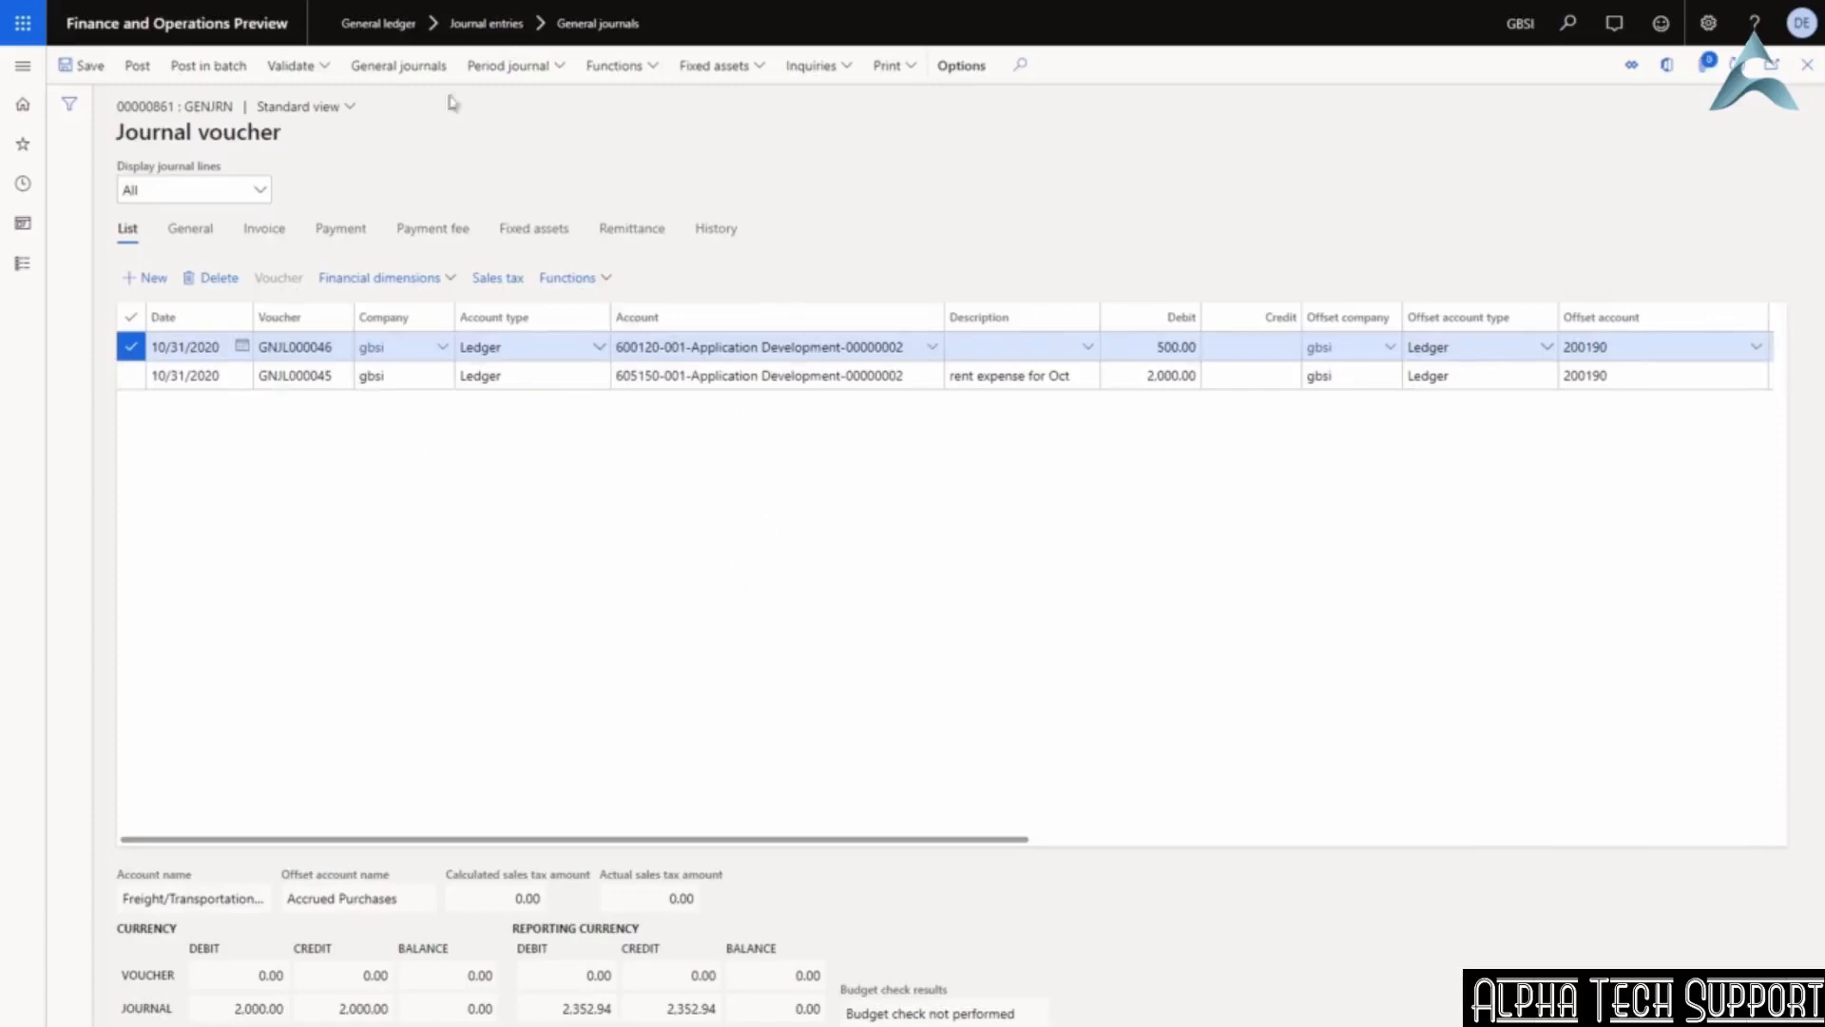
# Validate the journal, then post it and confirm 2 vouchers were posted.
pyautogui.click(283, 65)
pyautogui.click(287, 95)
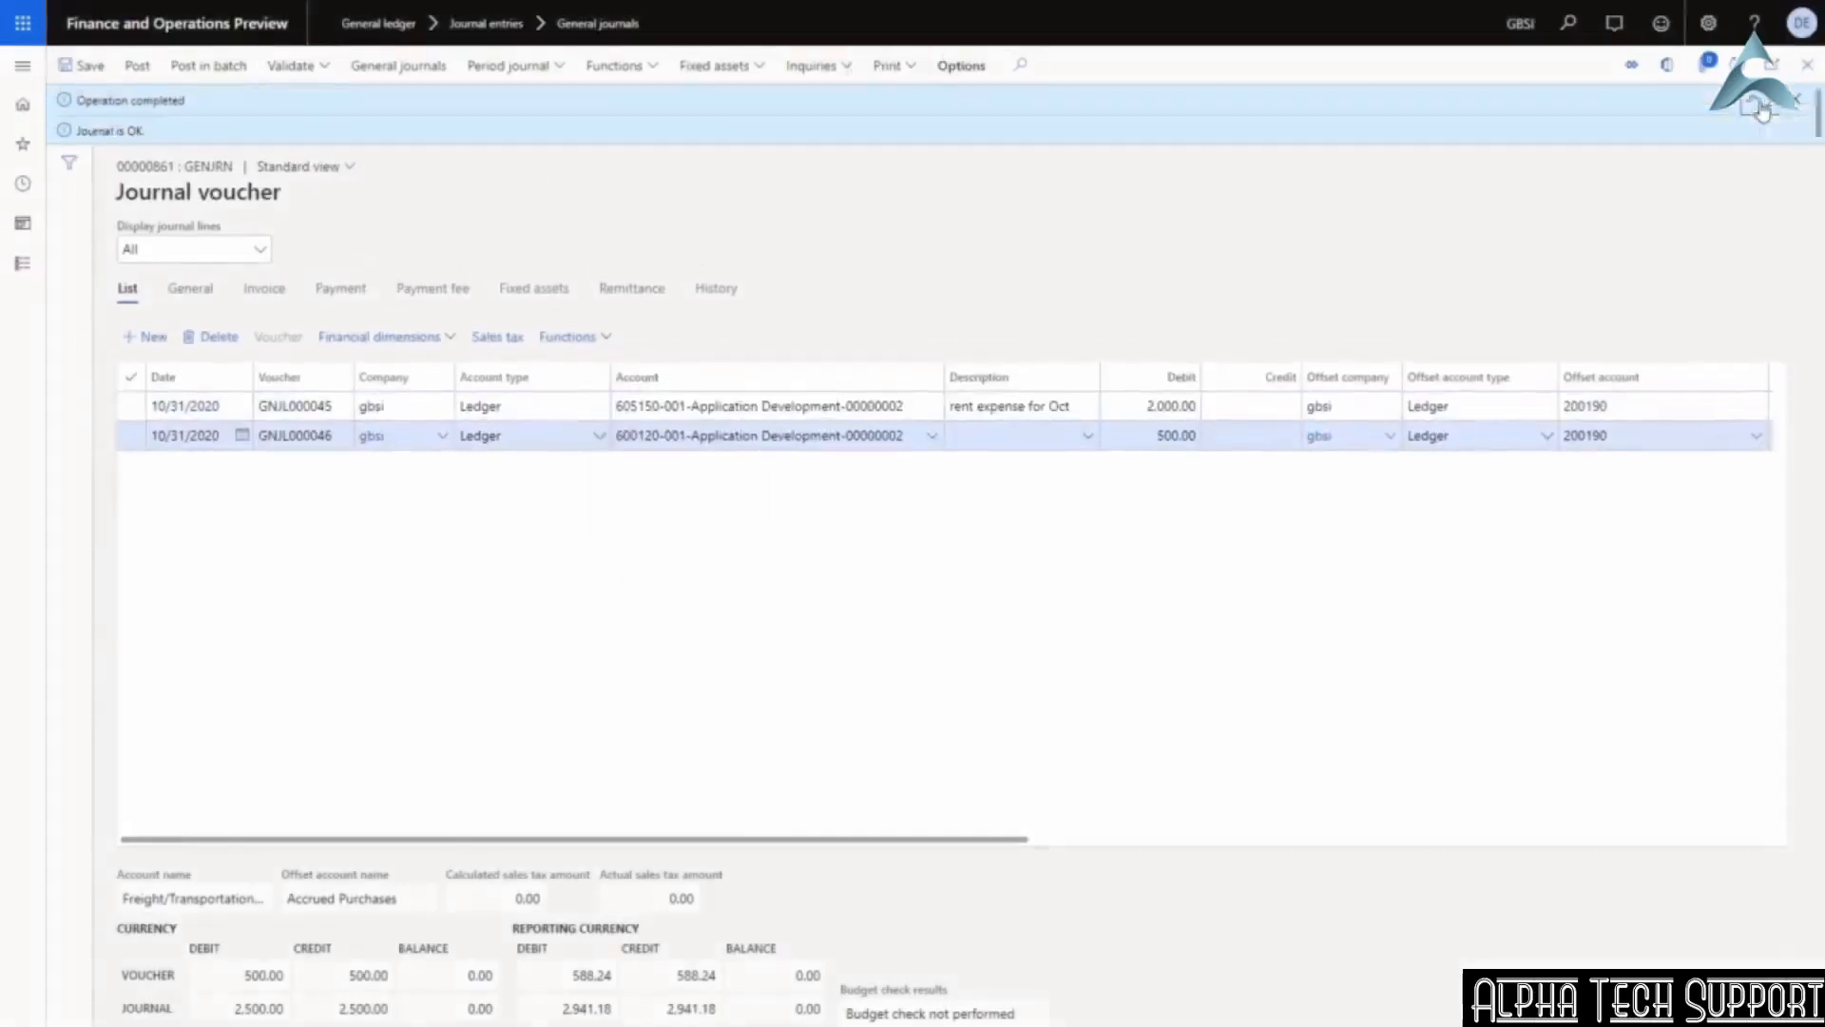
pyautogui.click(1808, 100)
pyautogui.click(137, 64)
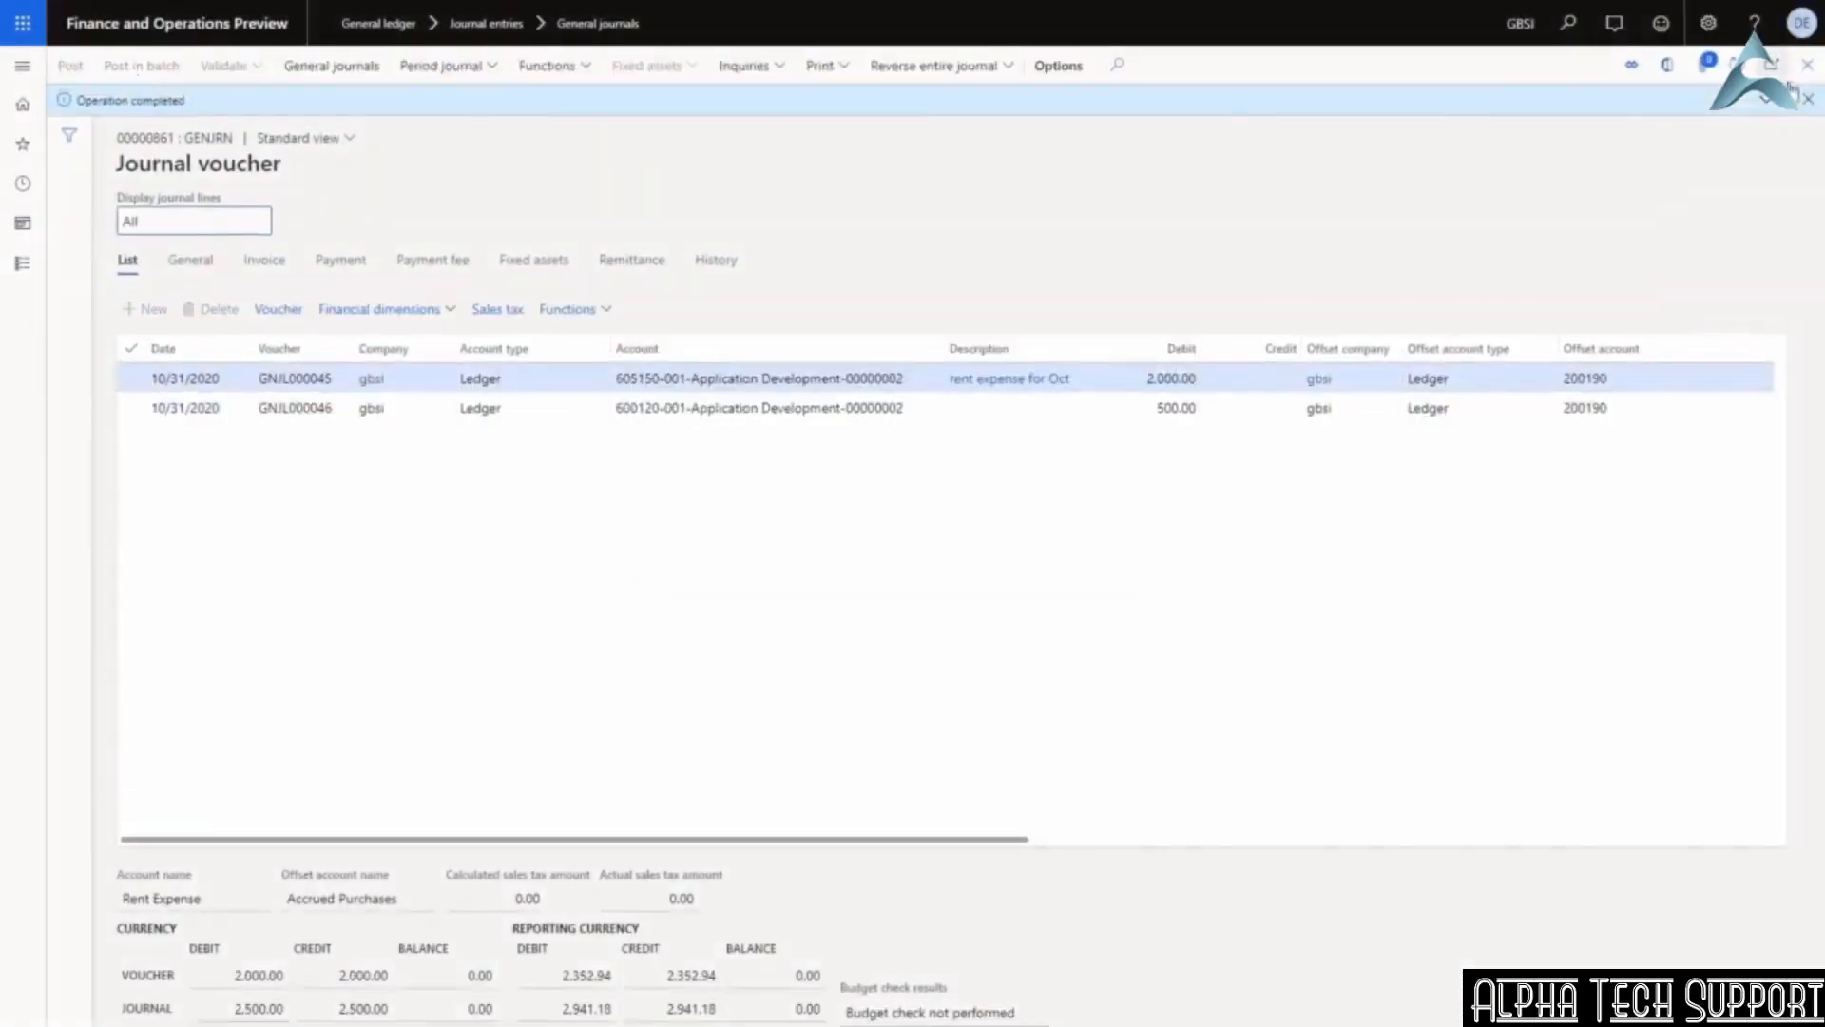
pyautogui.click(1763, 108)
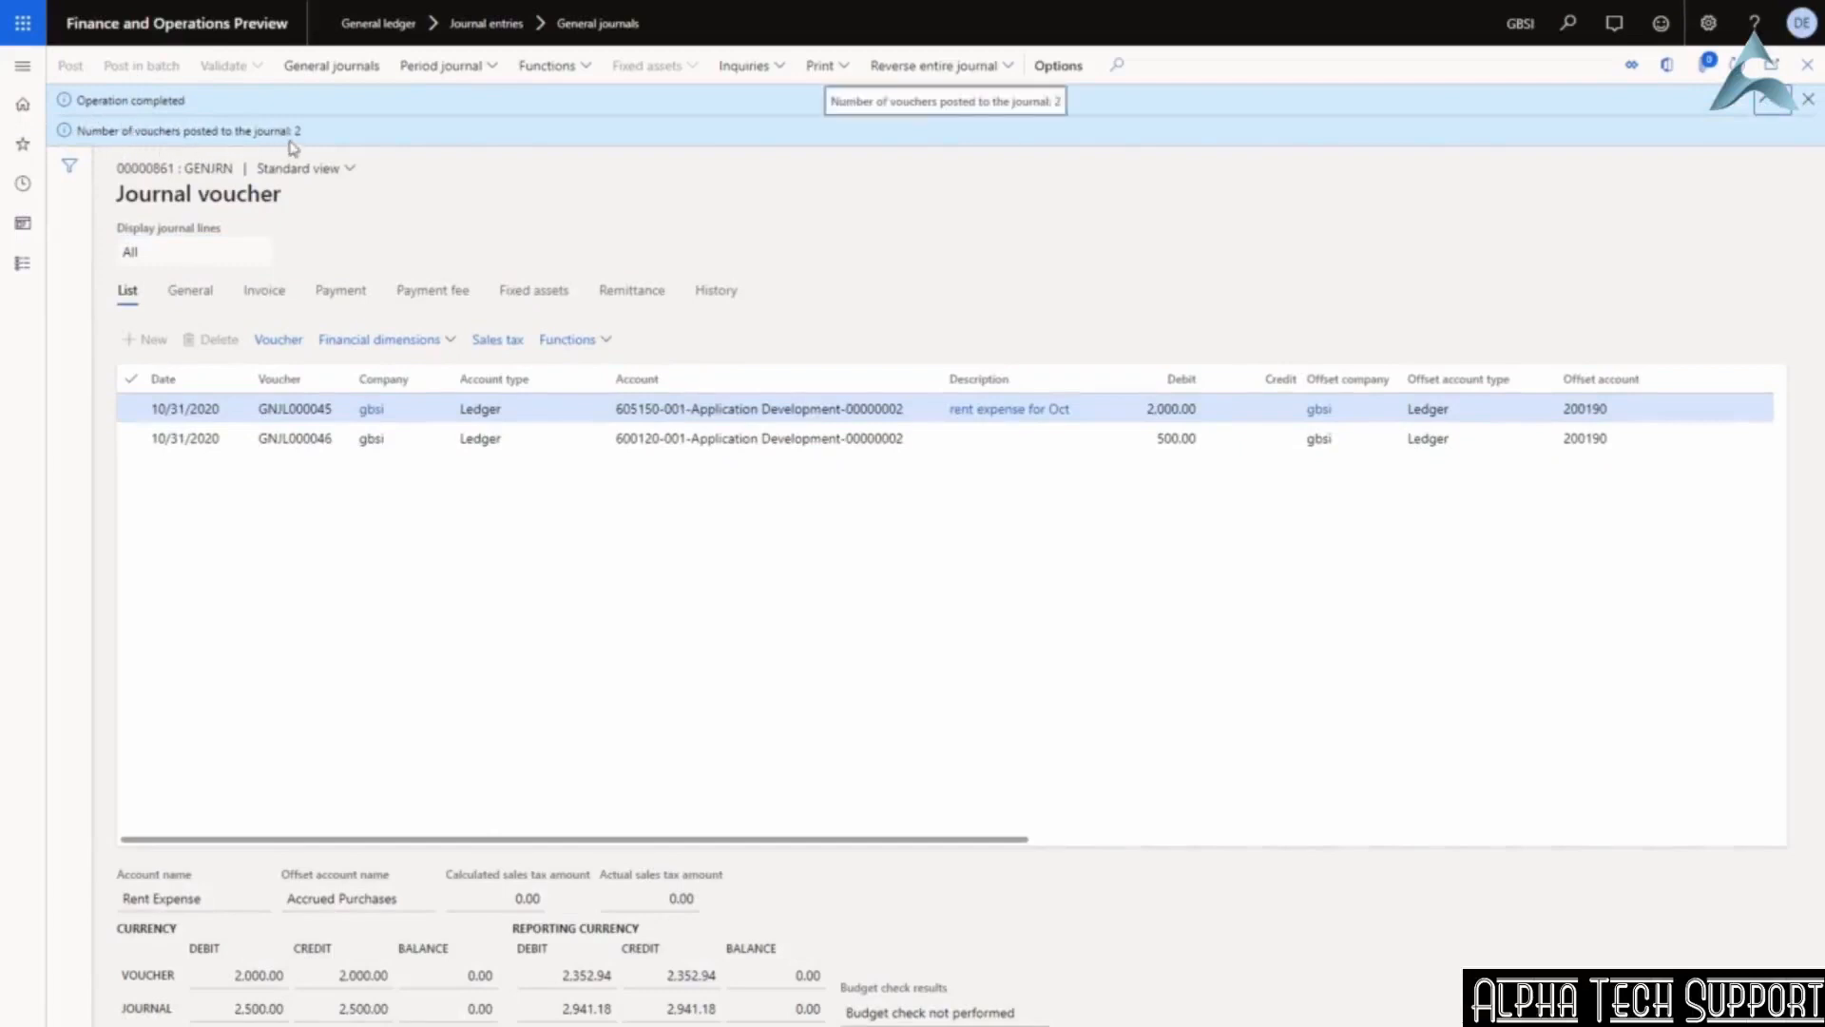
# Check voucher GNJL000046's 500.00 Freight/Transportation In transaction, then return to General journals.
pyautogui.click(700, 411)
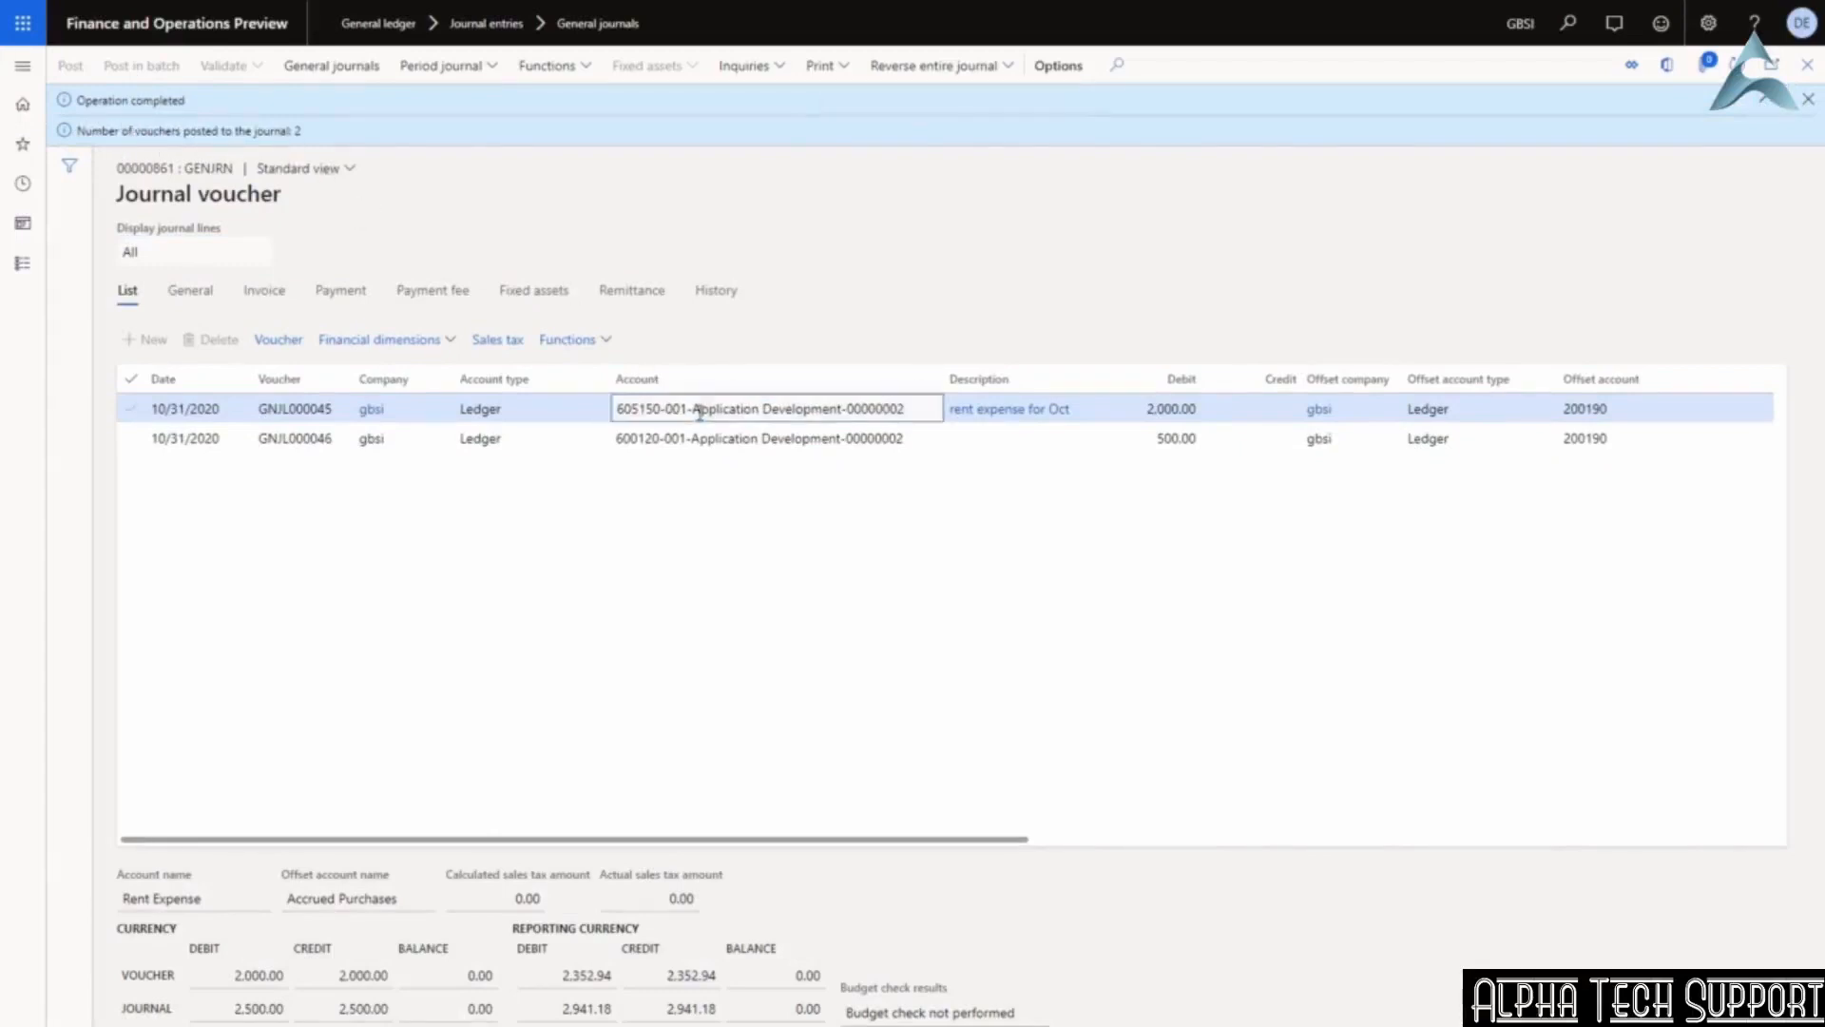
pyautogui.click(278, 343)
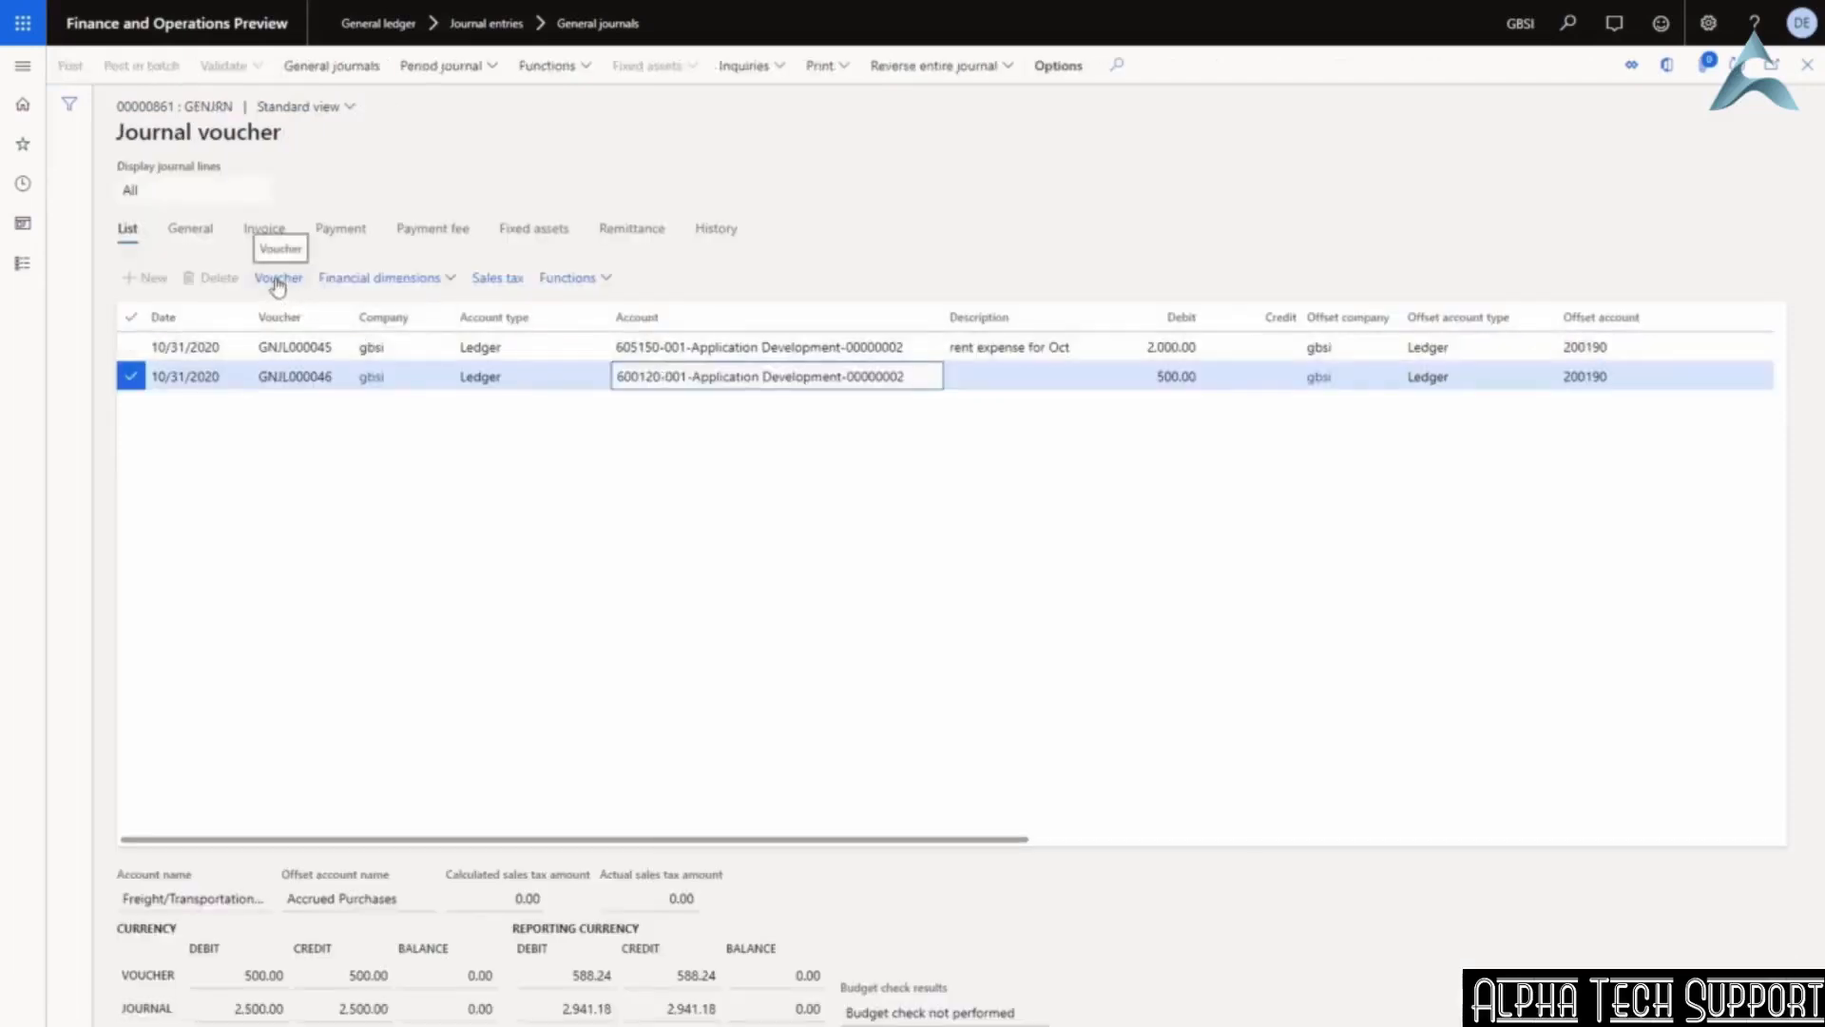
pyautogui.click(277, 283)
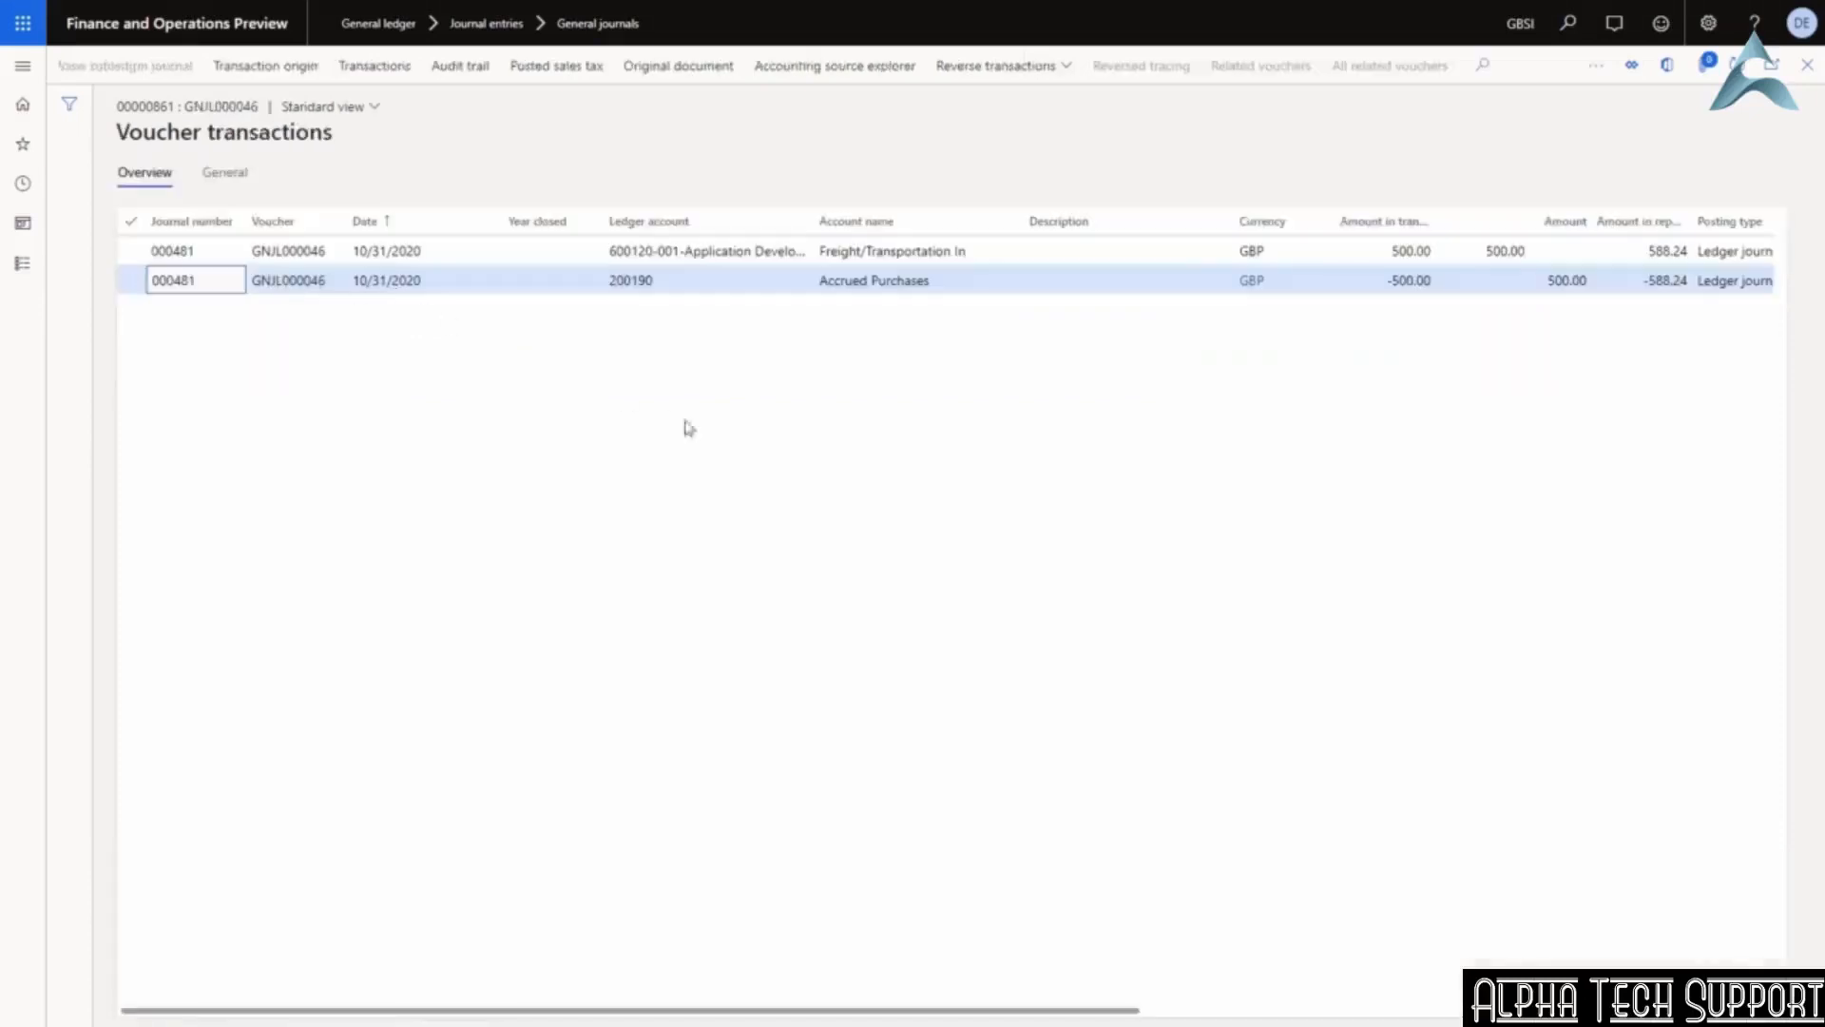
pyautogui.click(981, 249)
pyautogui.moveTo(981, 249); pyautogui.dragTo(813, 250)
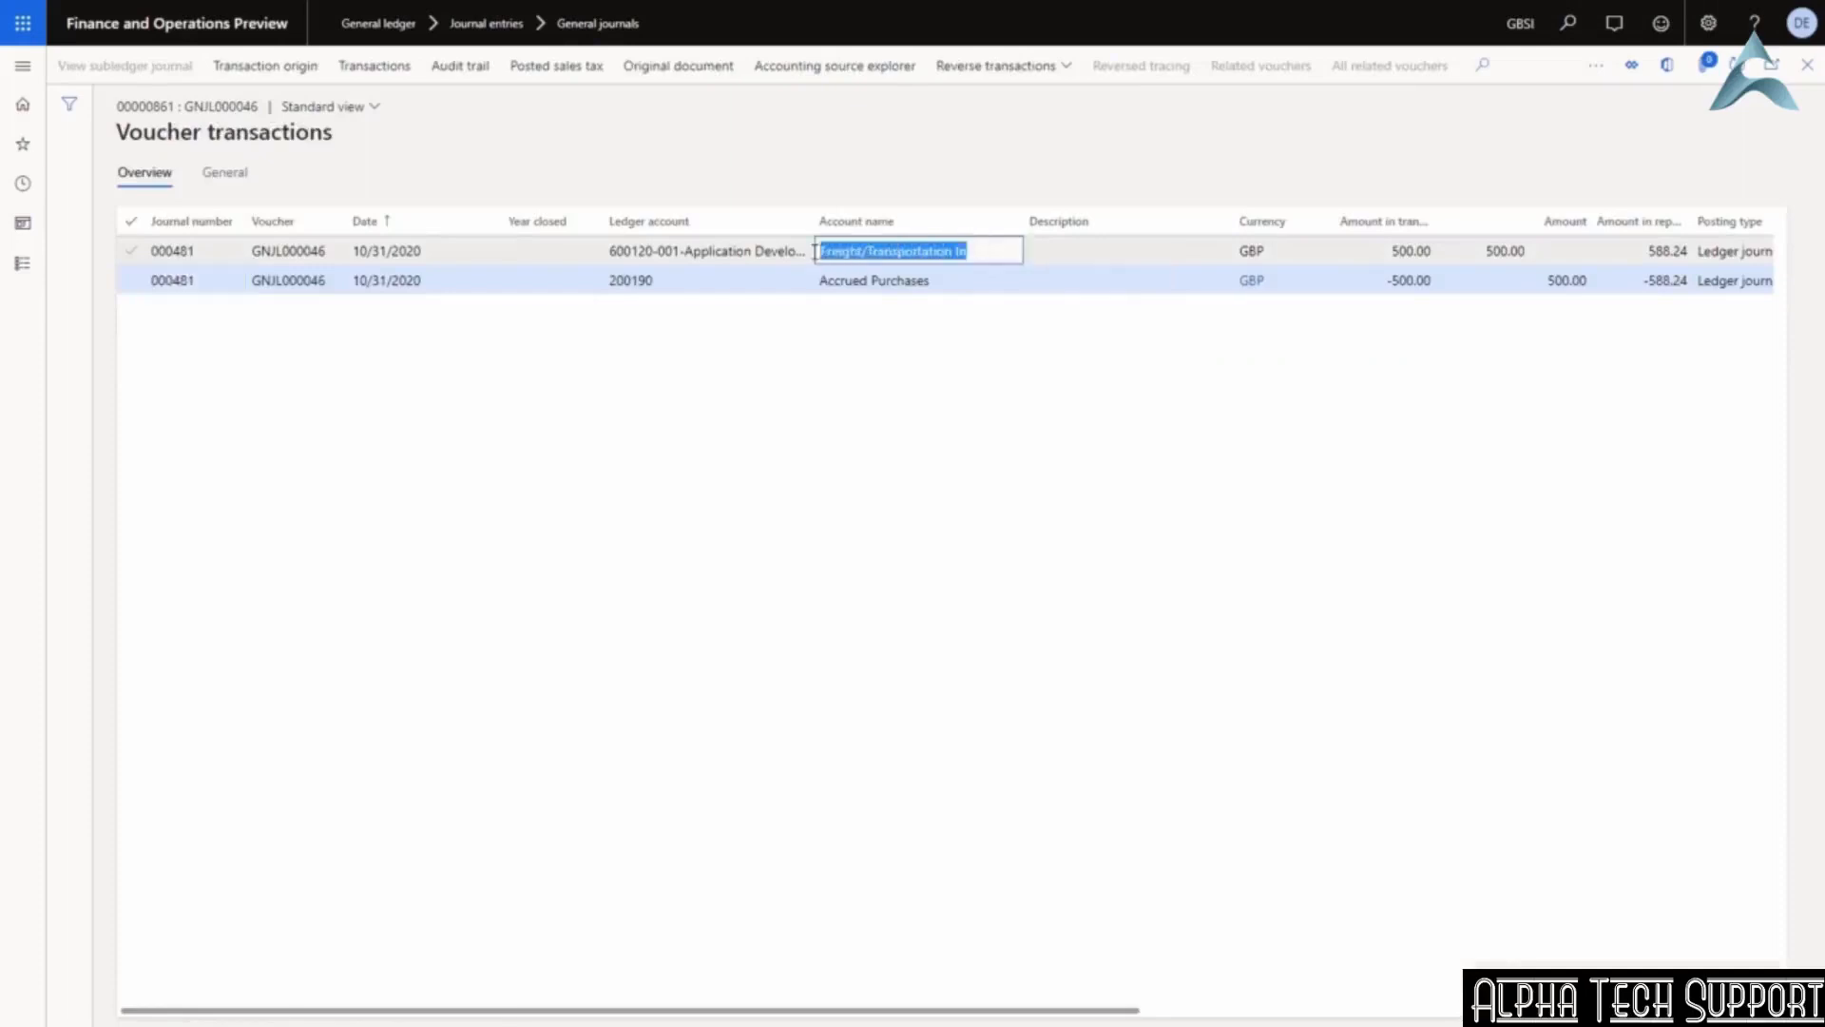
pyautogui.click(1384, 251)
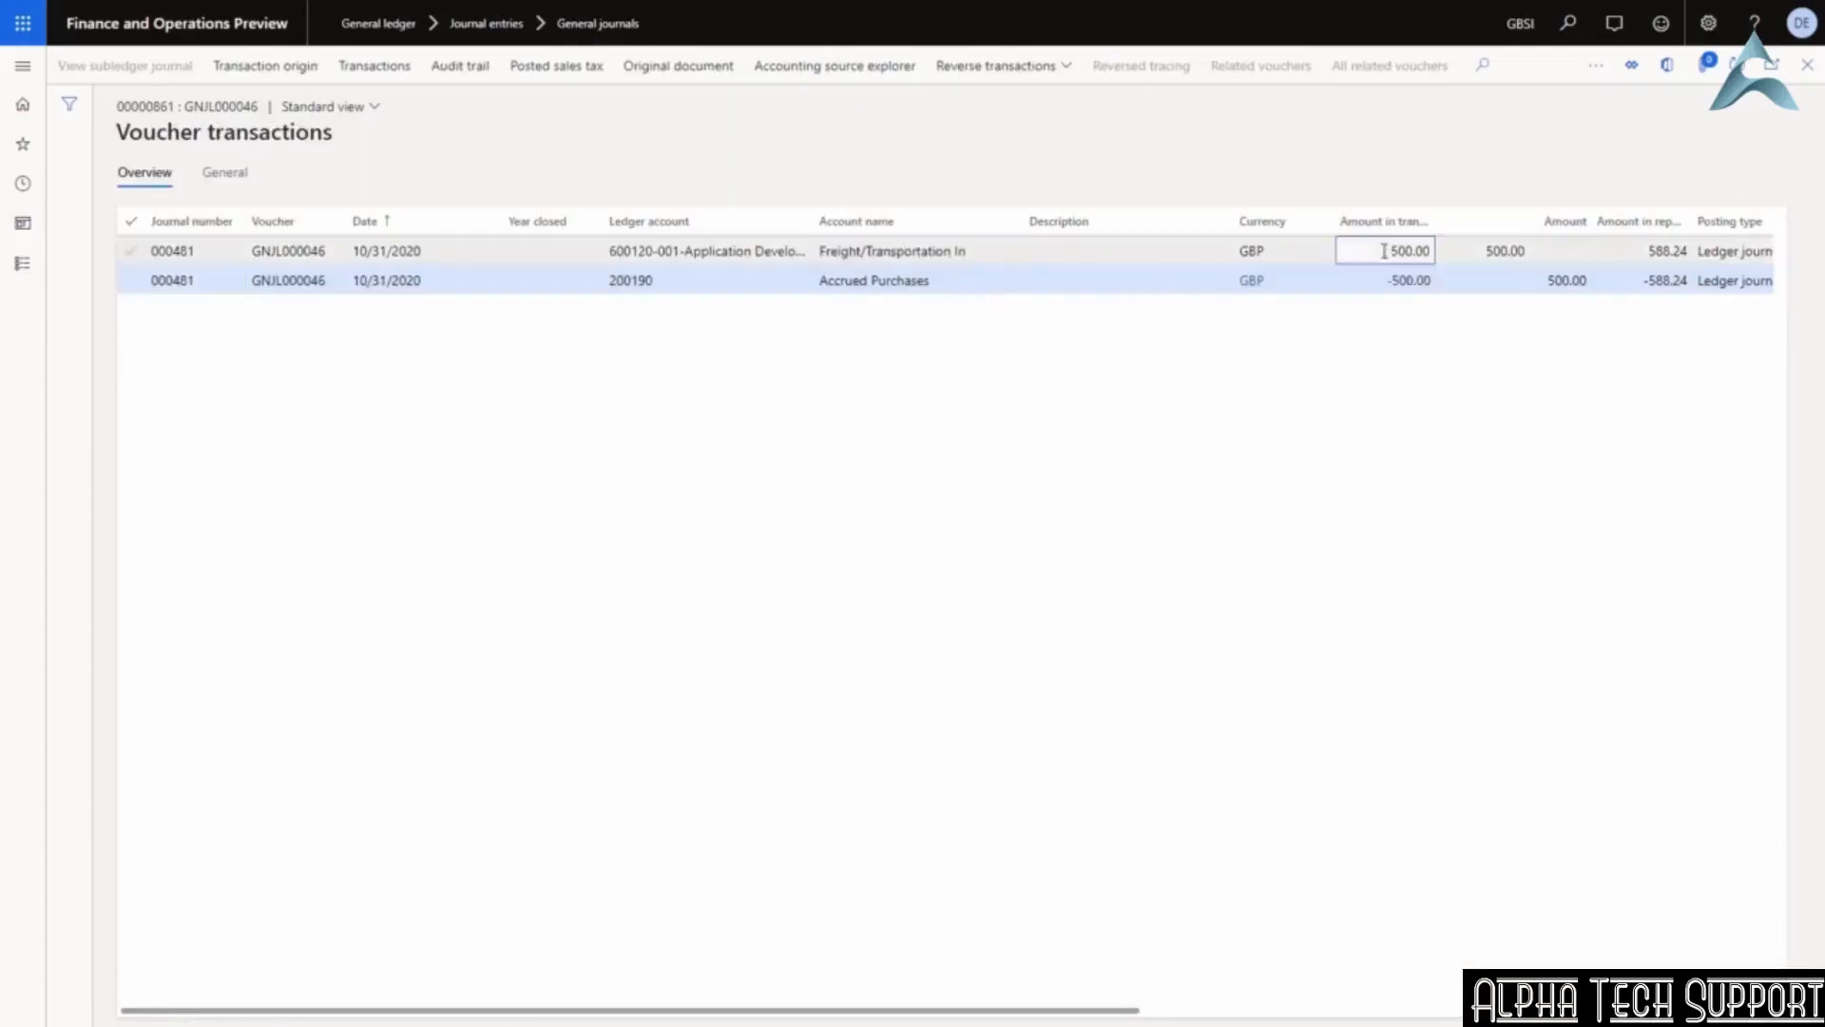
pyautogui.click(929, 281)
pyautogui.click(818, 280)
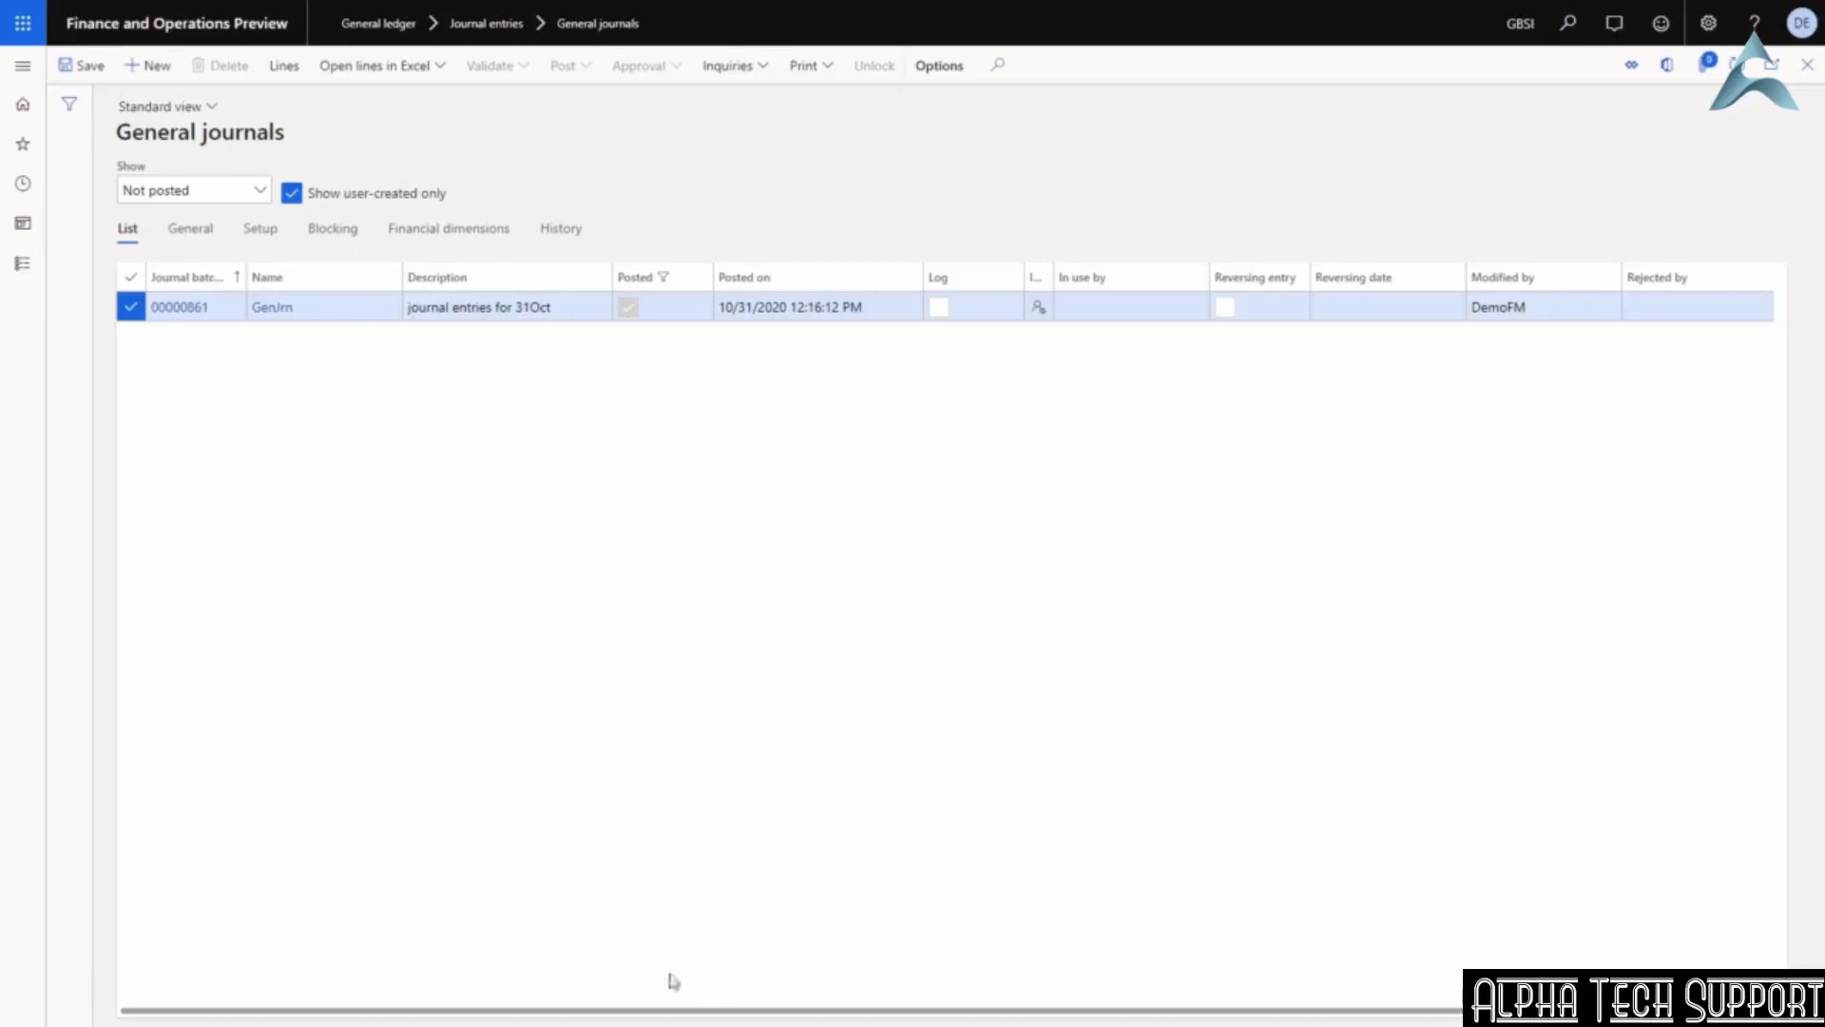
# Create a new GenJrn journal batch described 'from excel'.
pyautogui.click(157, 66)
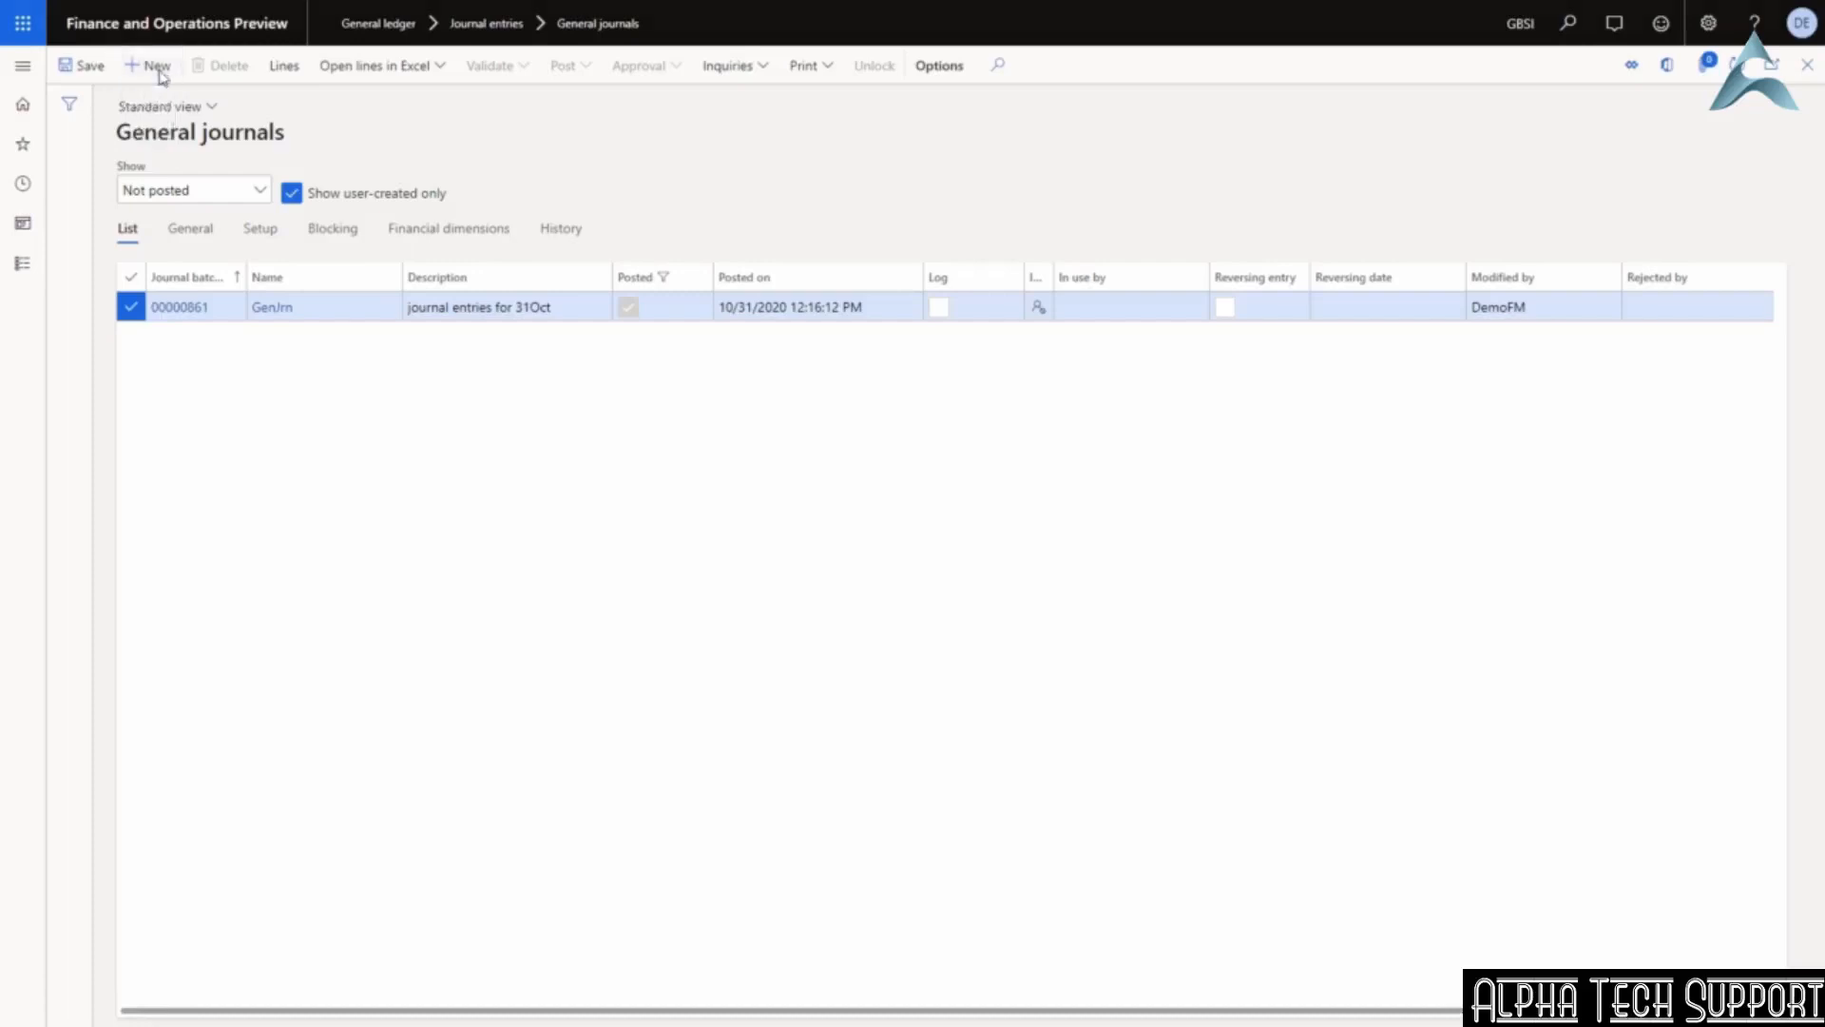
pyautogui.write('gen')
pyautogui.press('Return')
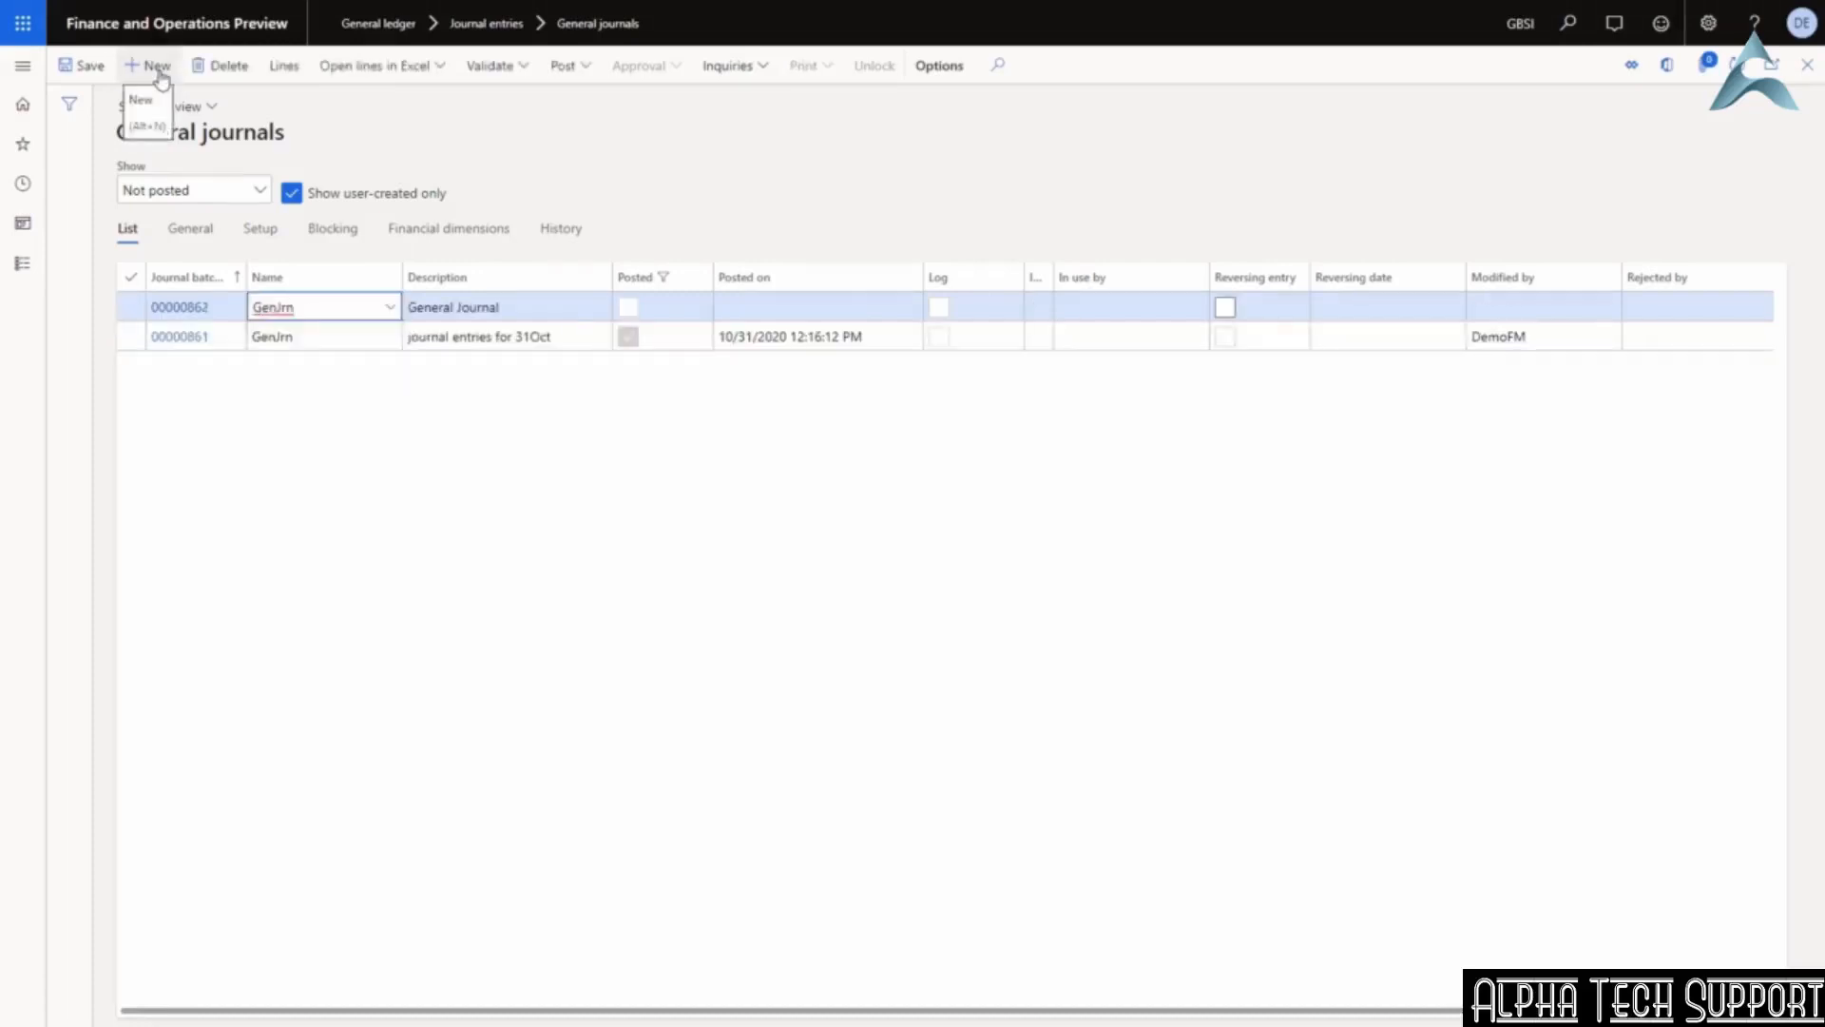
pyautogui.press('Tab')
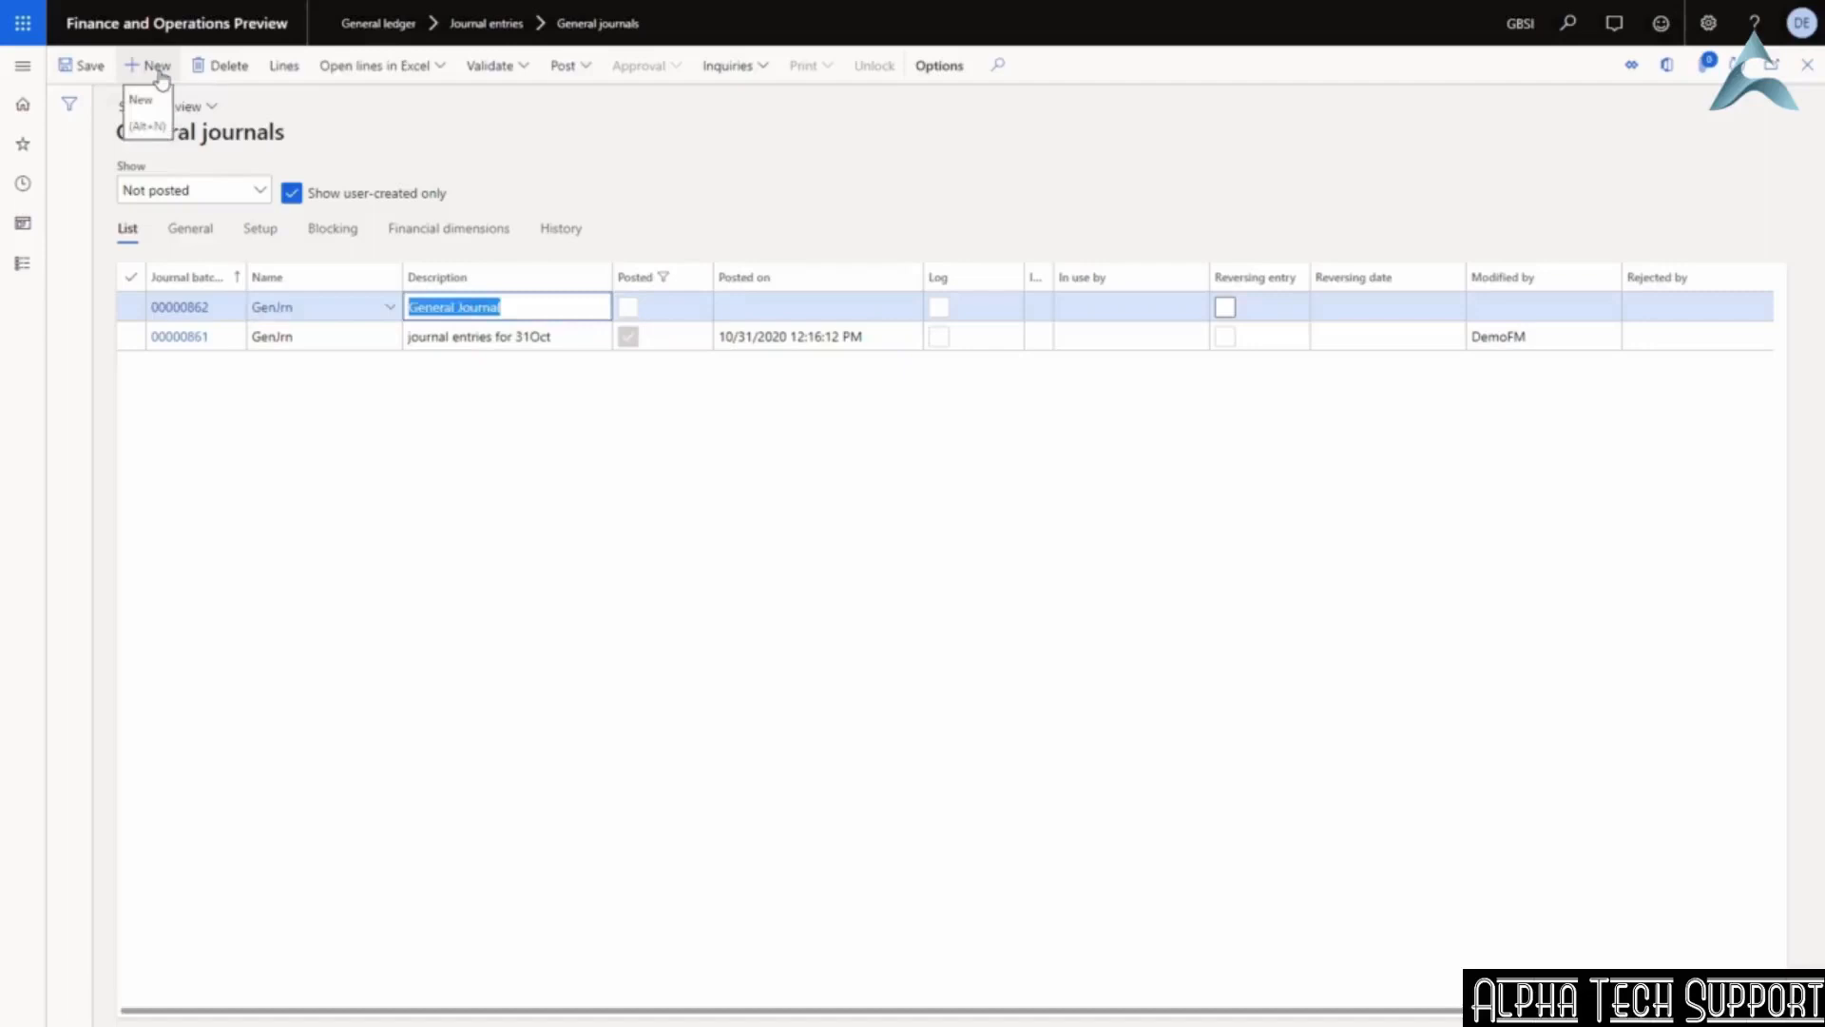
pyautogui.write('from excel')
pyautogui.press('Tab')
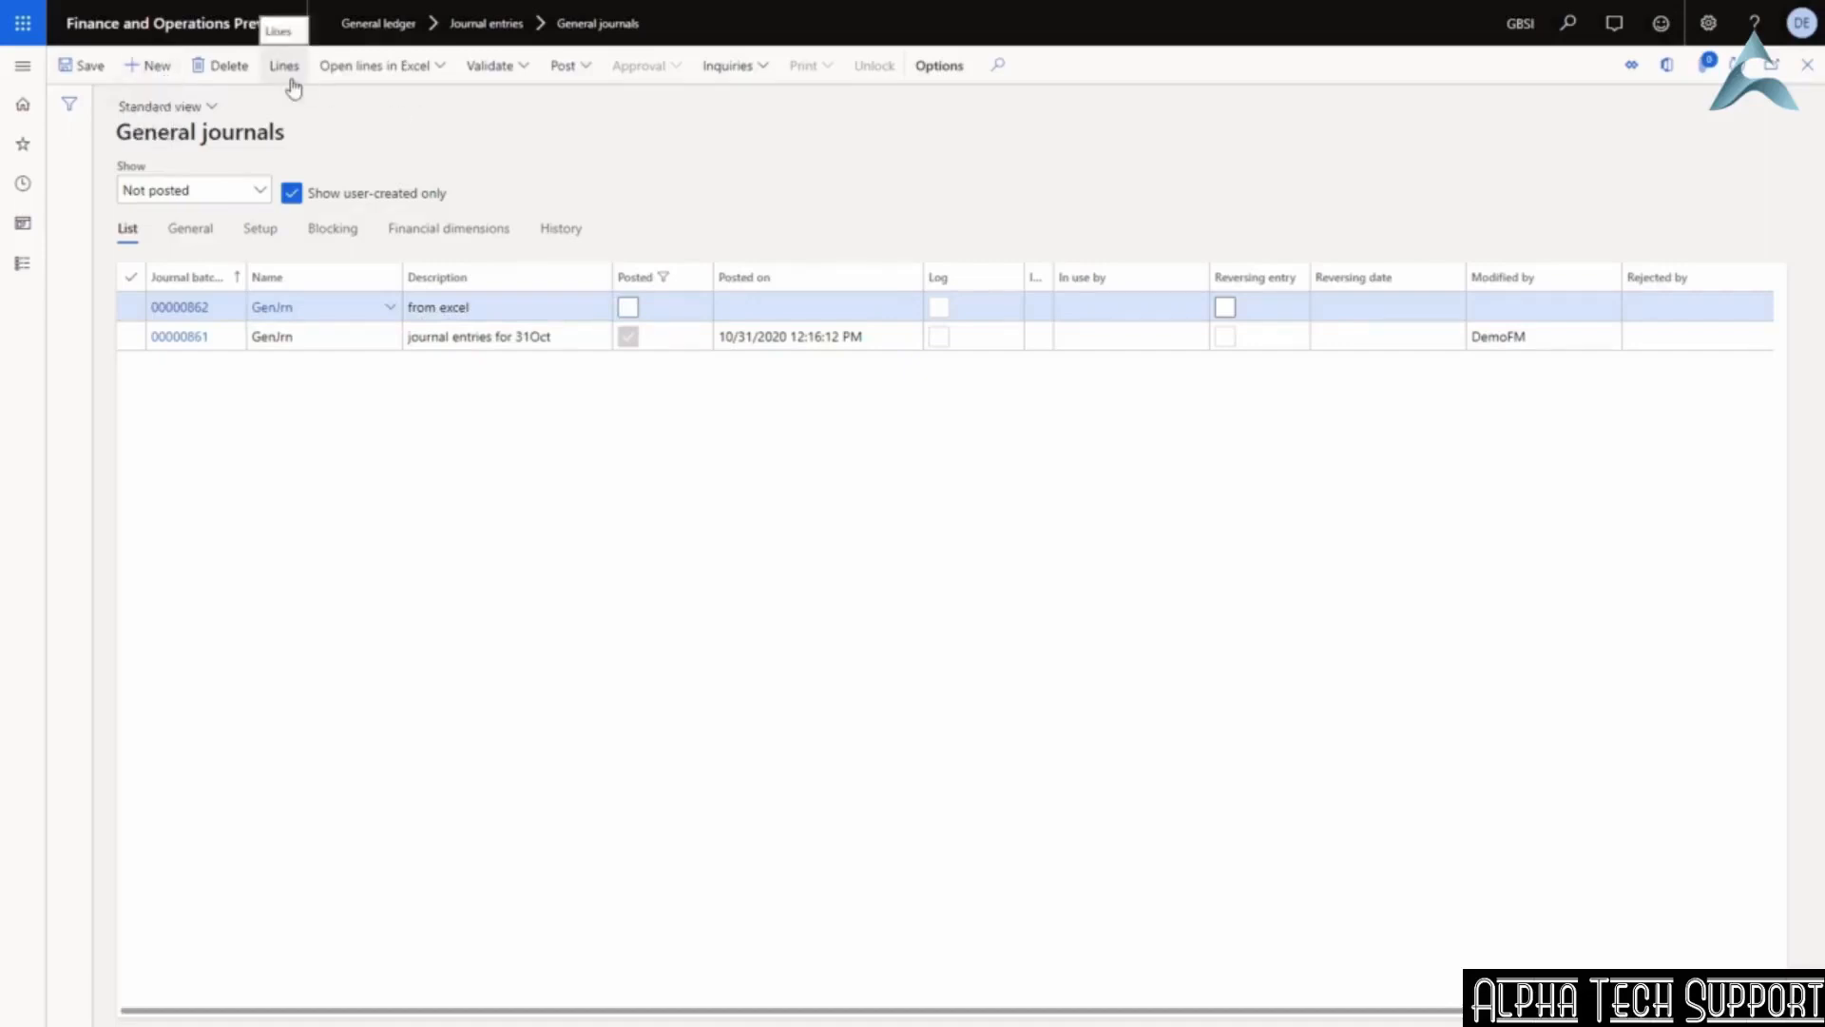
# Open the journal lines in Excel with the General journal line entry template.
pyautogui.click(384, 75)
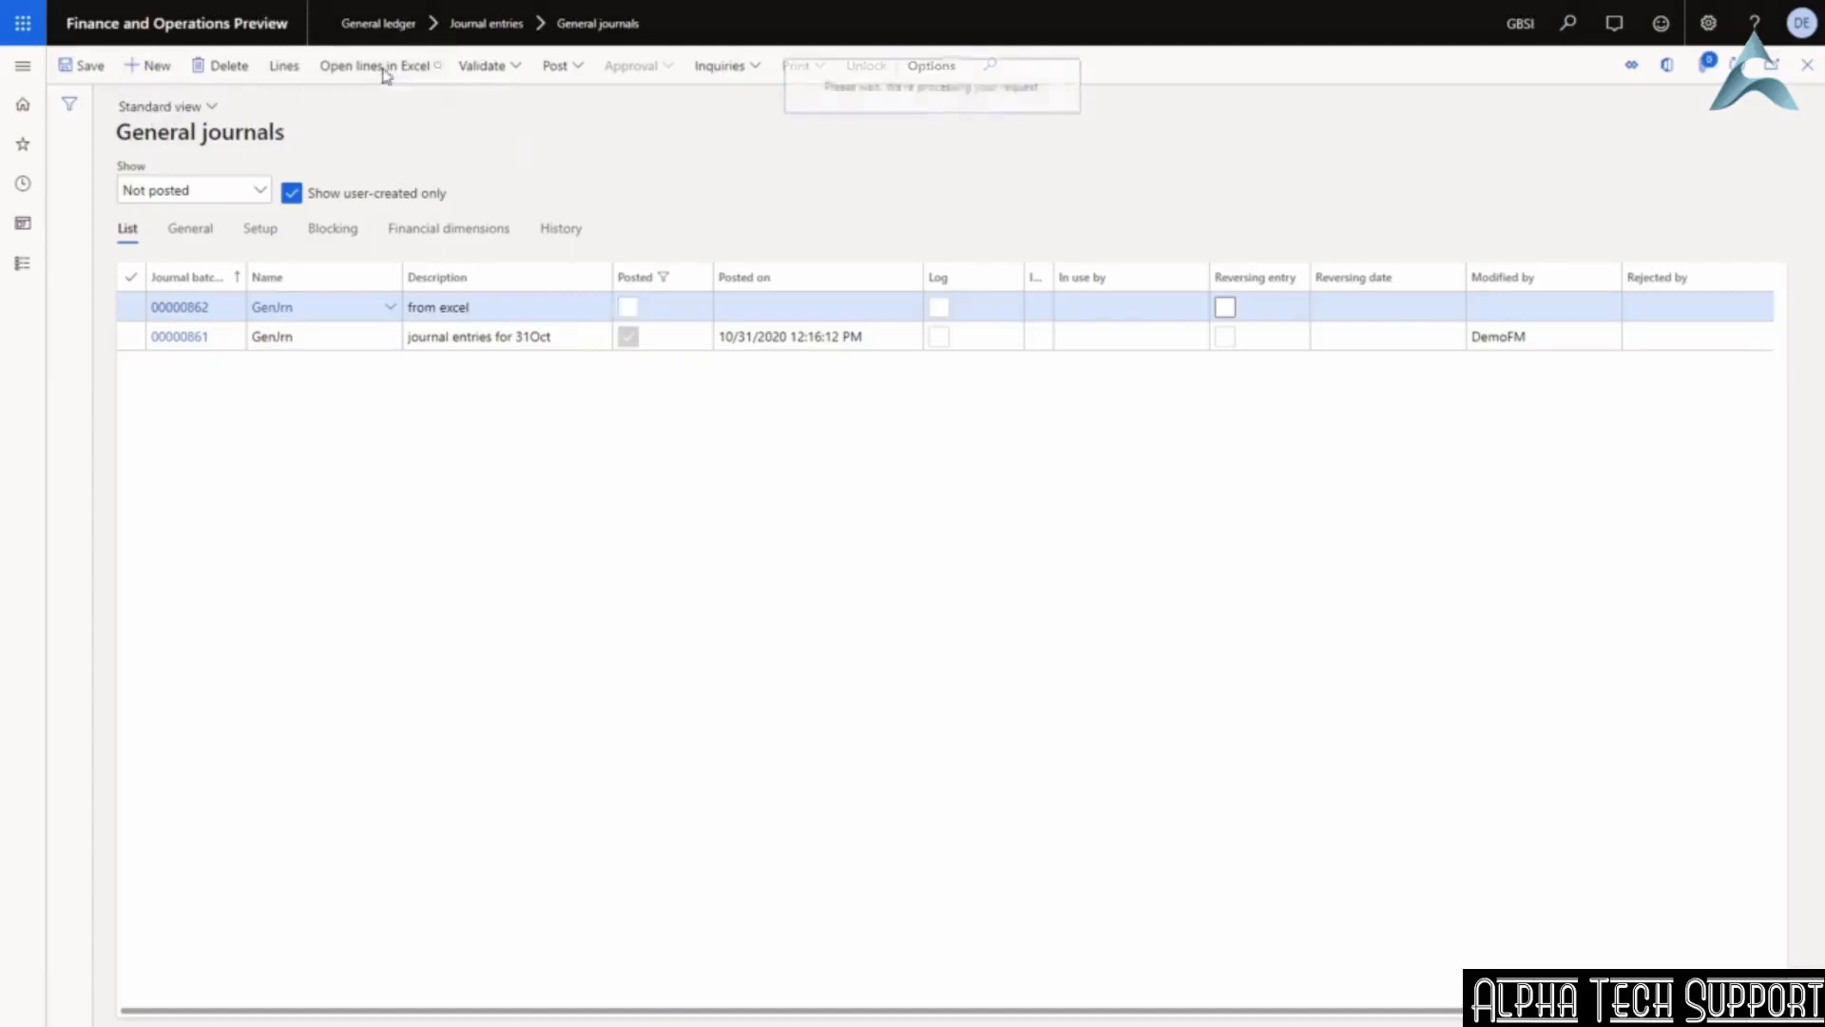
pyautogui.click(513, 203)
pyautogui.click(715, 400)
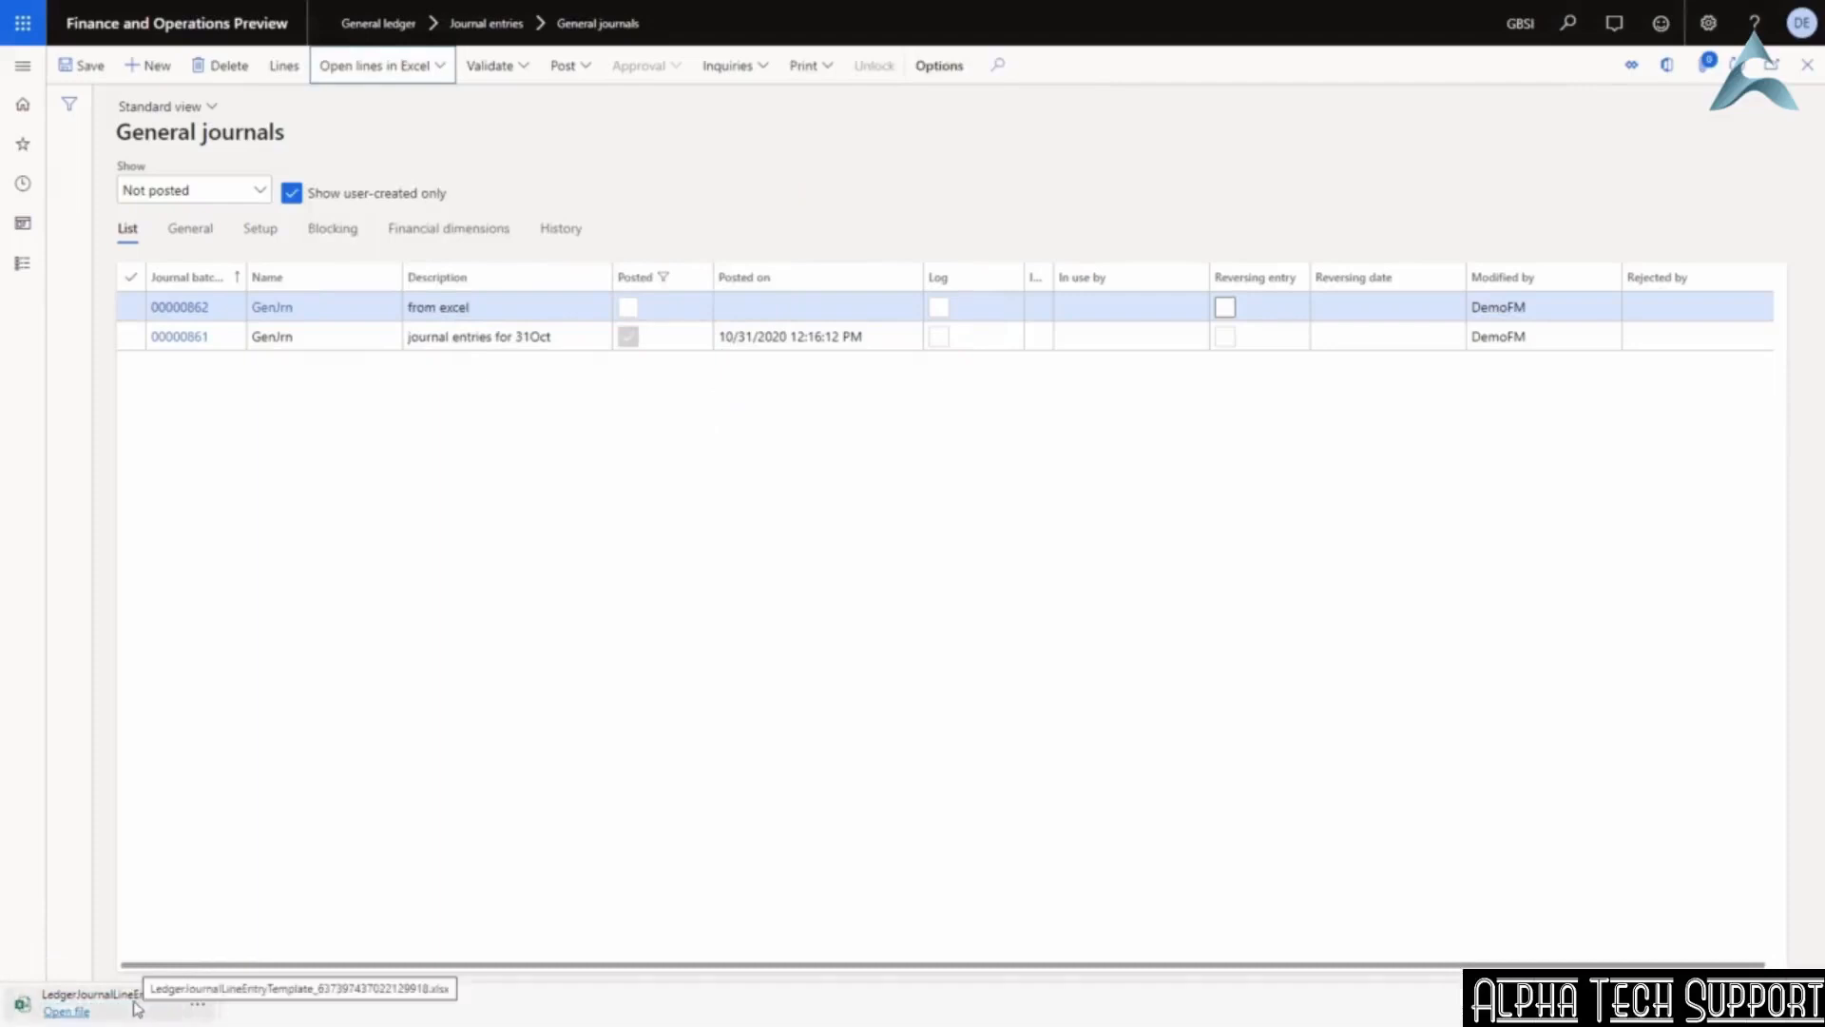
# Open the downloaded journal workbook in Excel, enable editing, and move across the entry row from cell A11.
pyautogui.click(82, 1013)
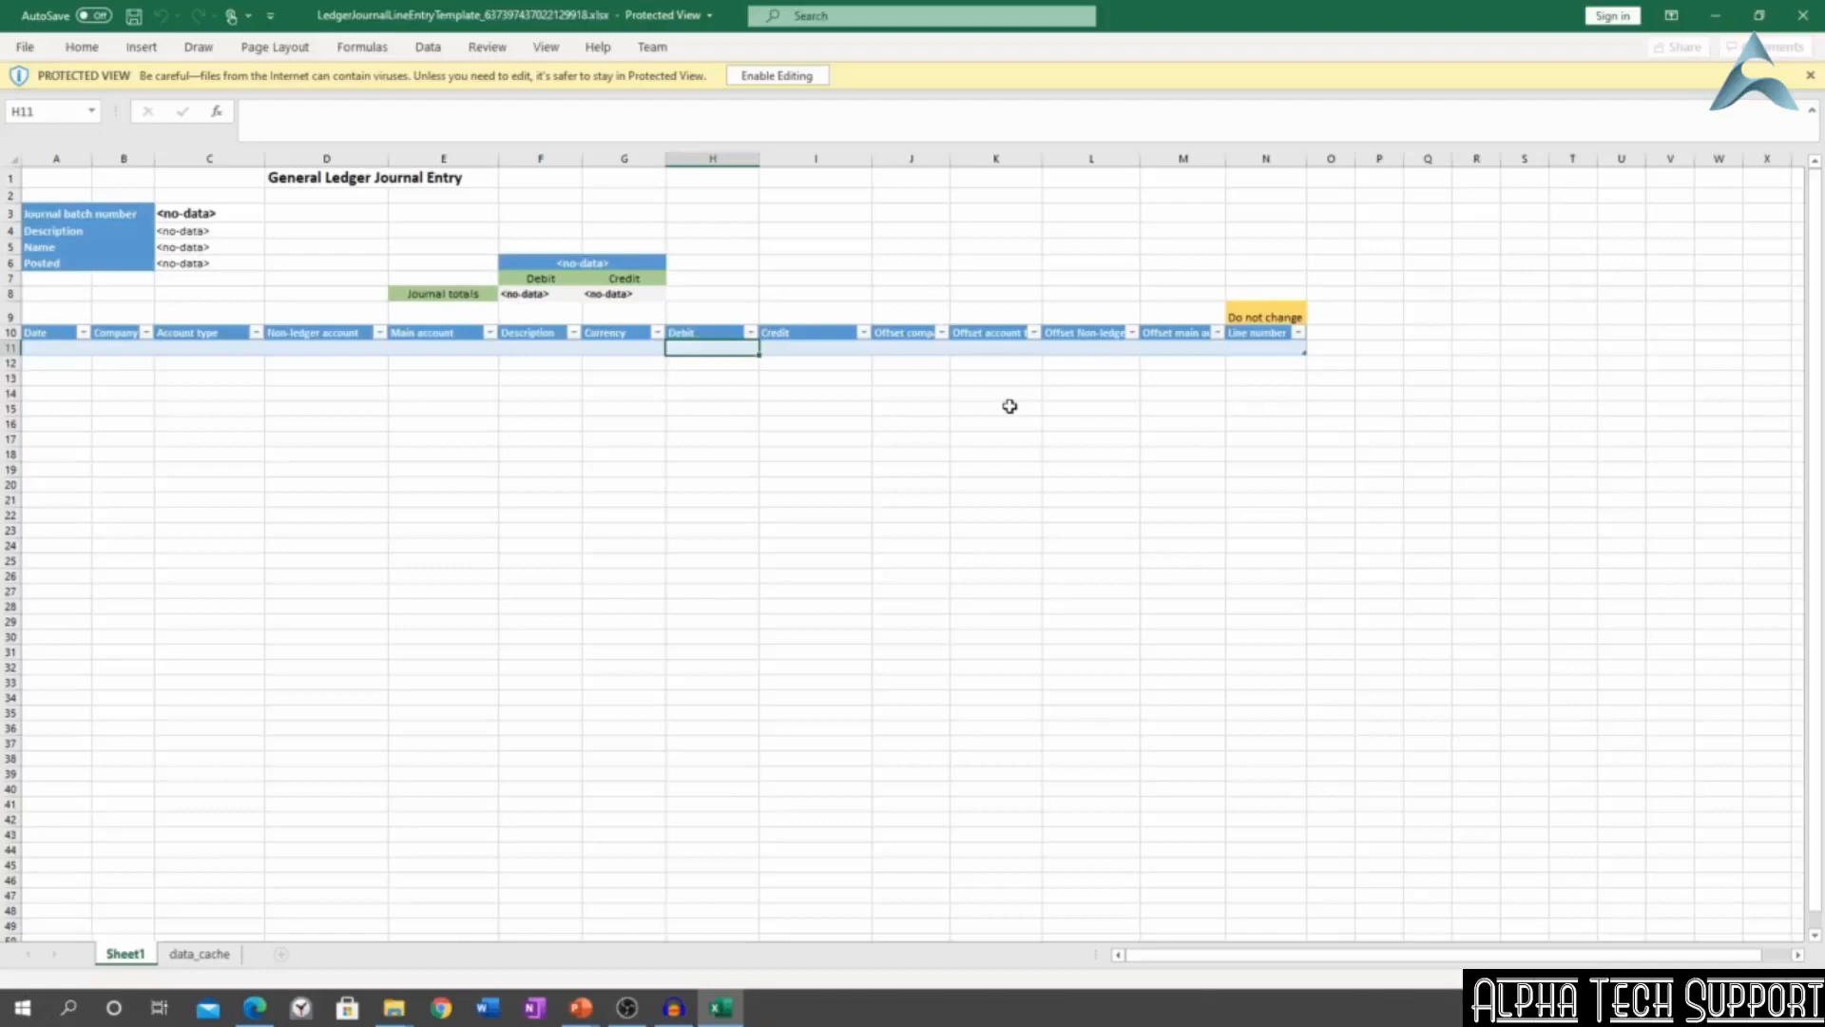
pyautogui.click(777, 75)
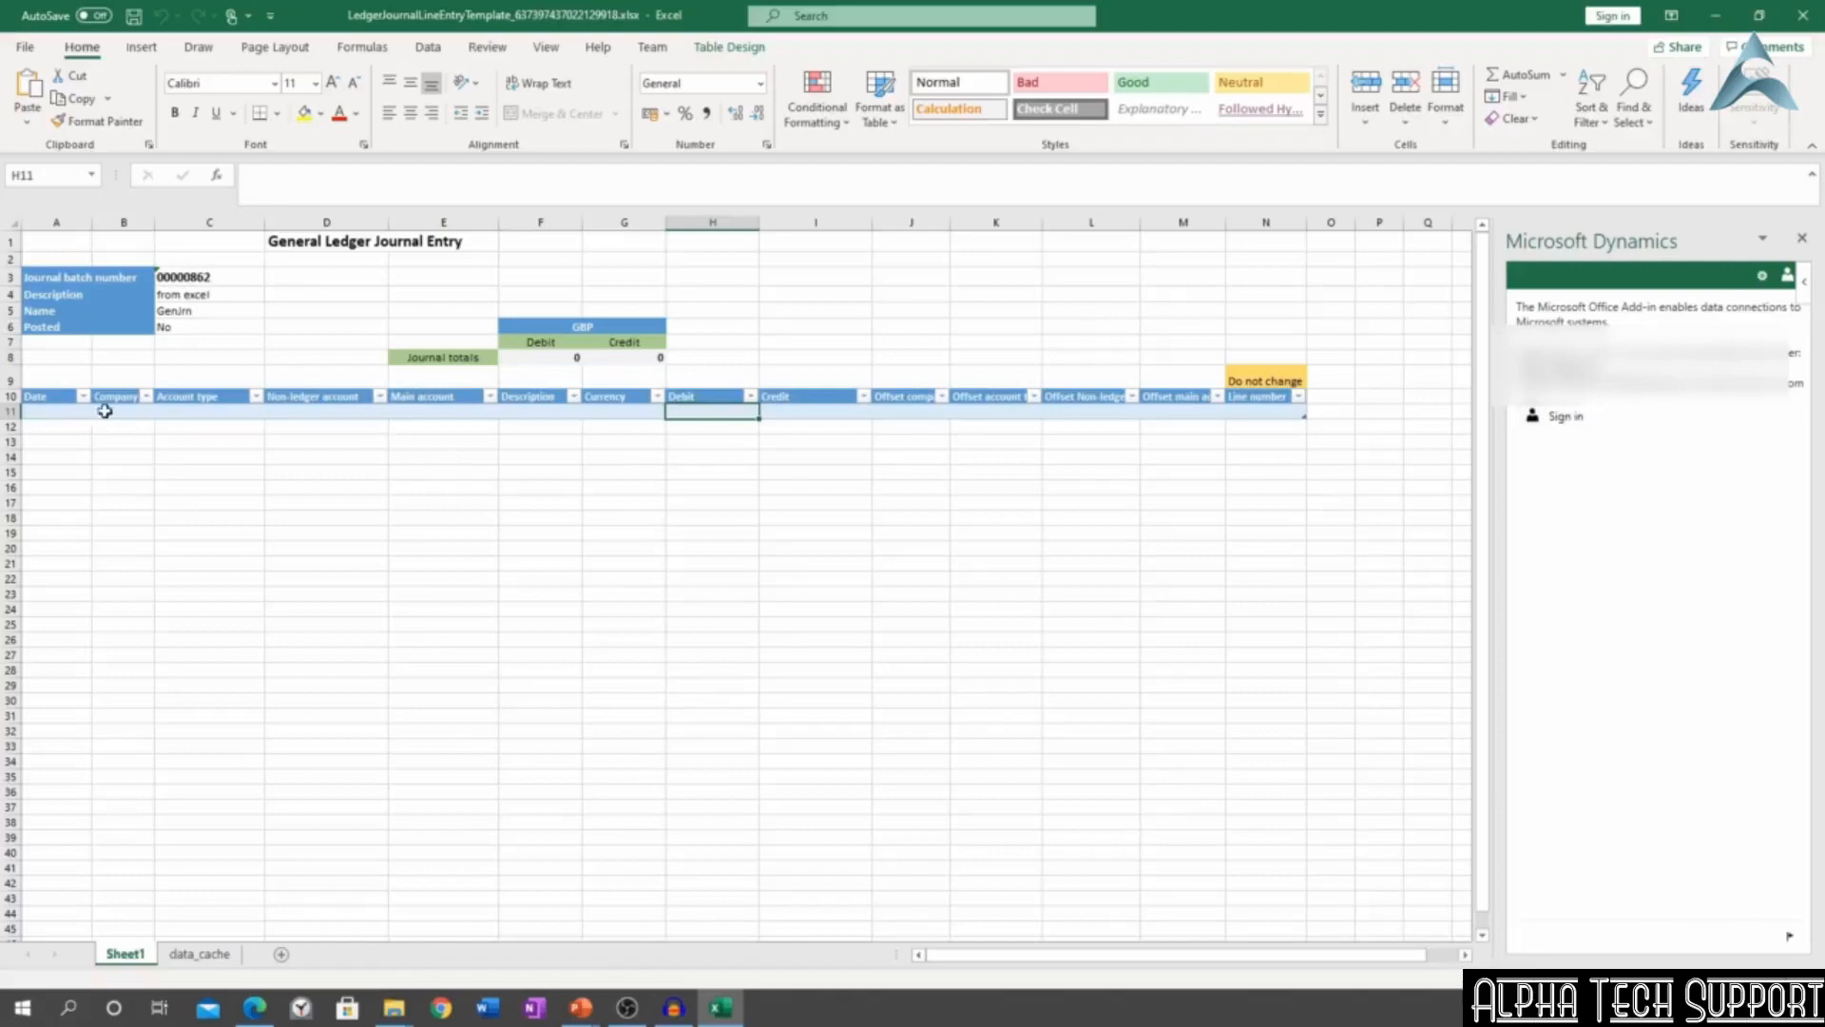
pyautogui.click(75, 409)
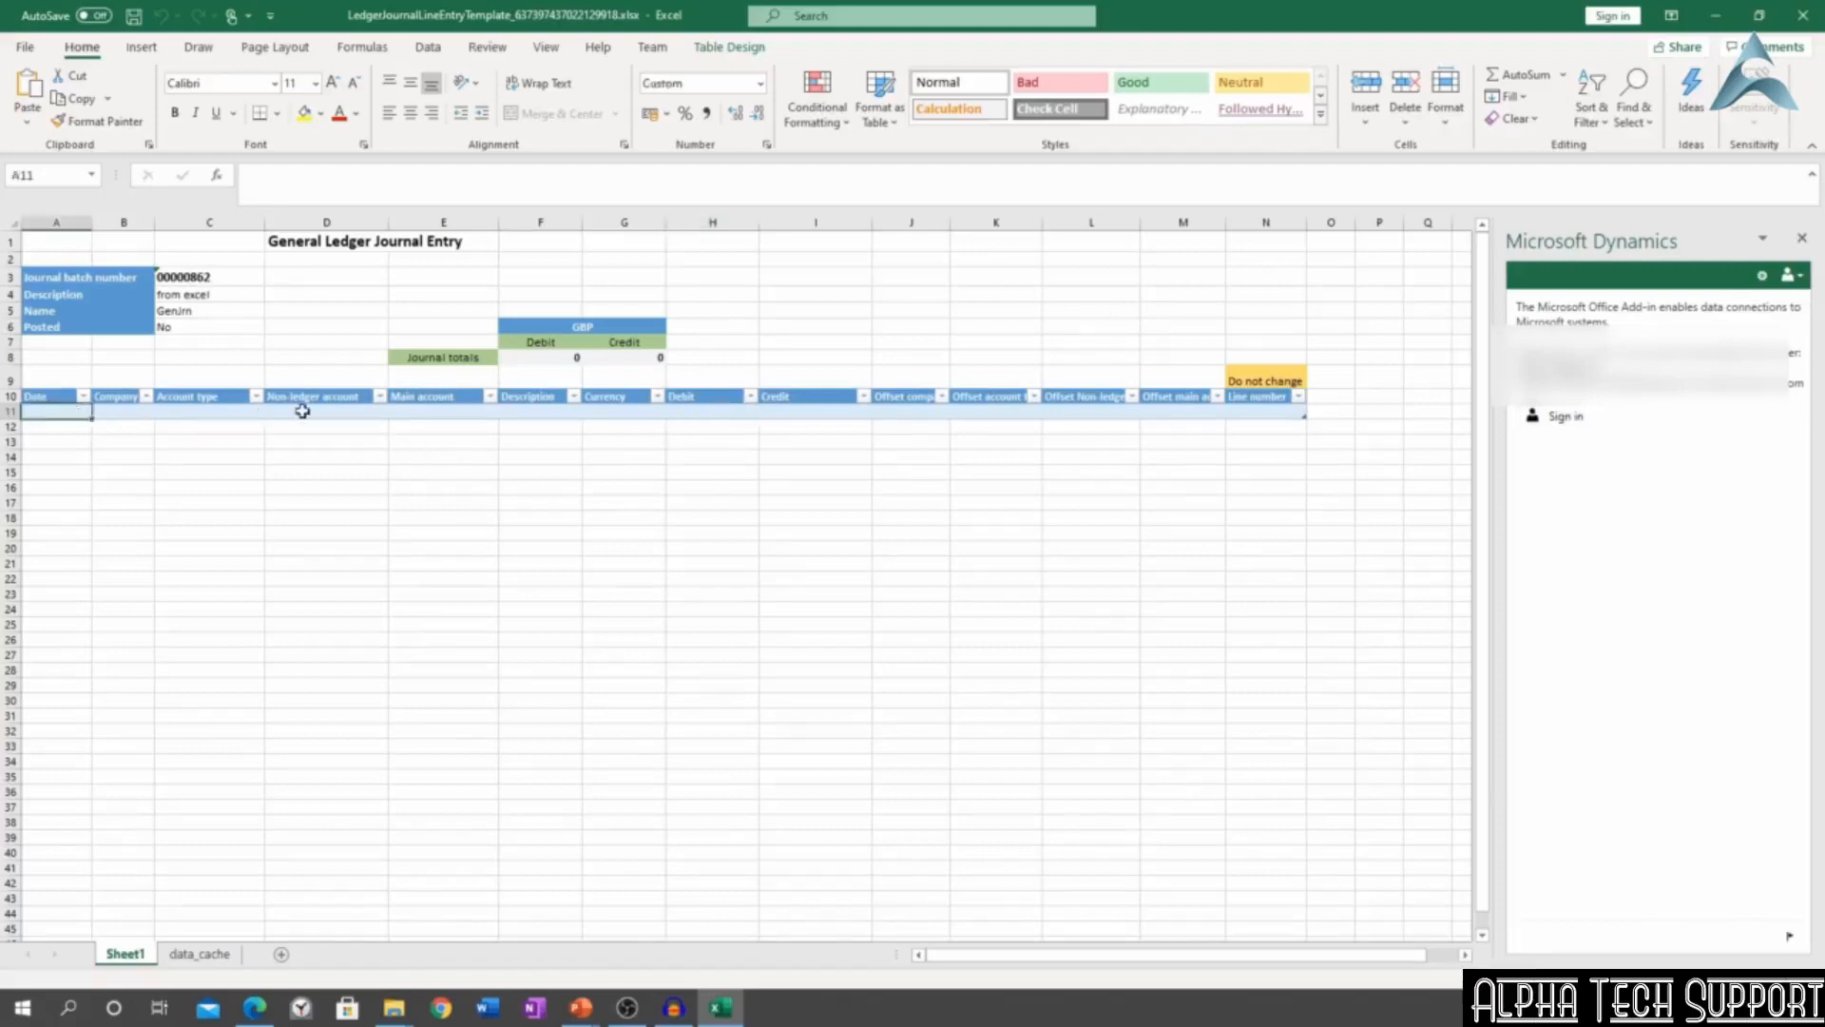
pyautogui.press('Tab')
pyautogui.press('Tab')
pyautogui.press('Tab')
pyautogui.press('Tab')
pyautogui.press('Tab')
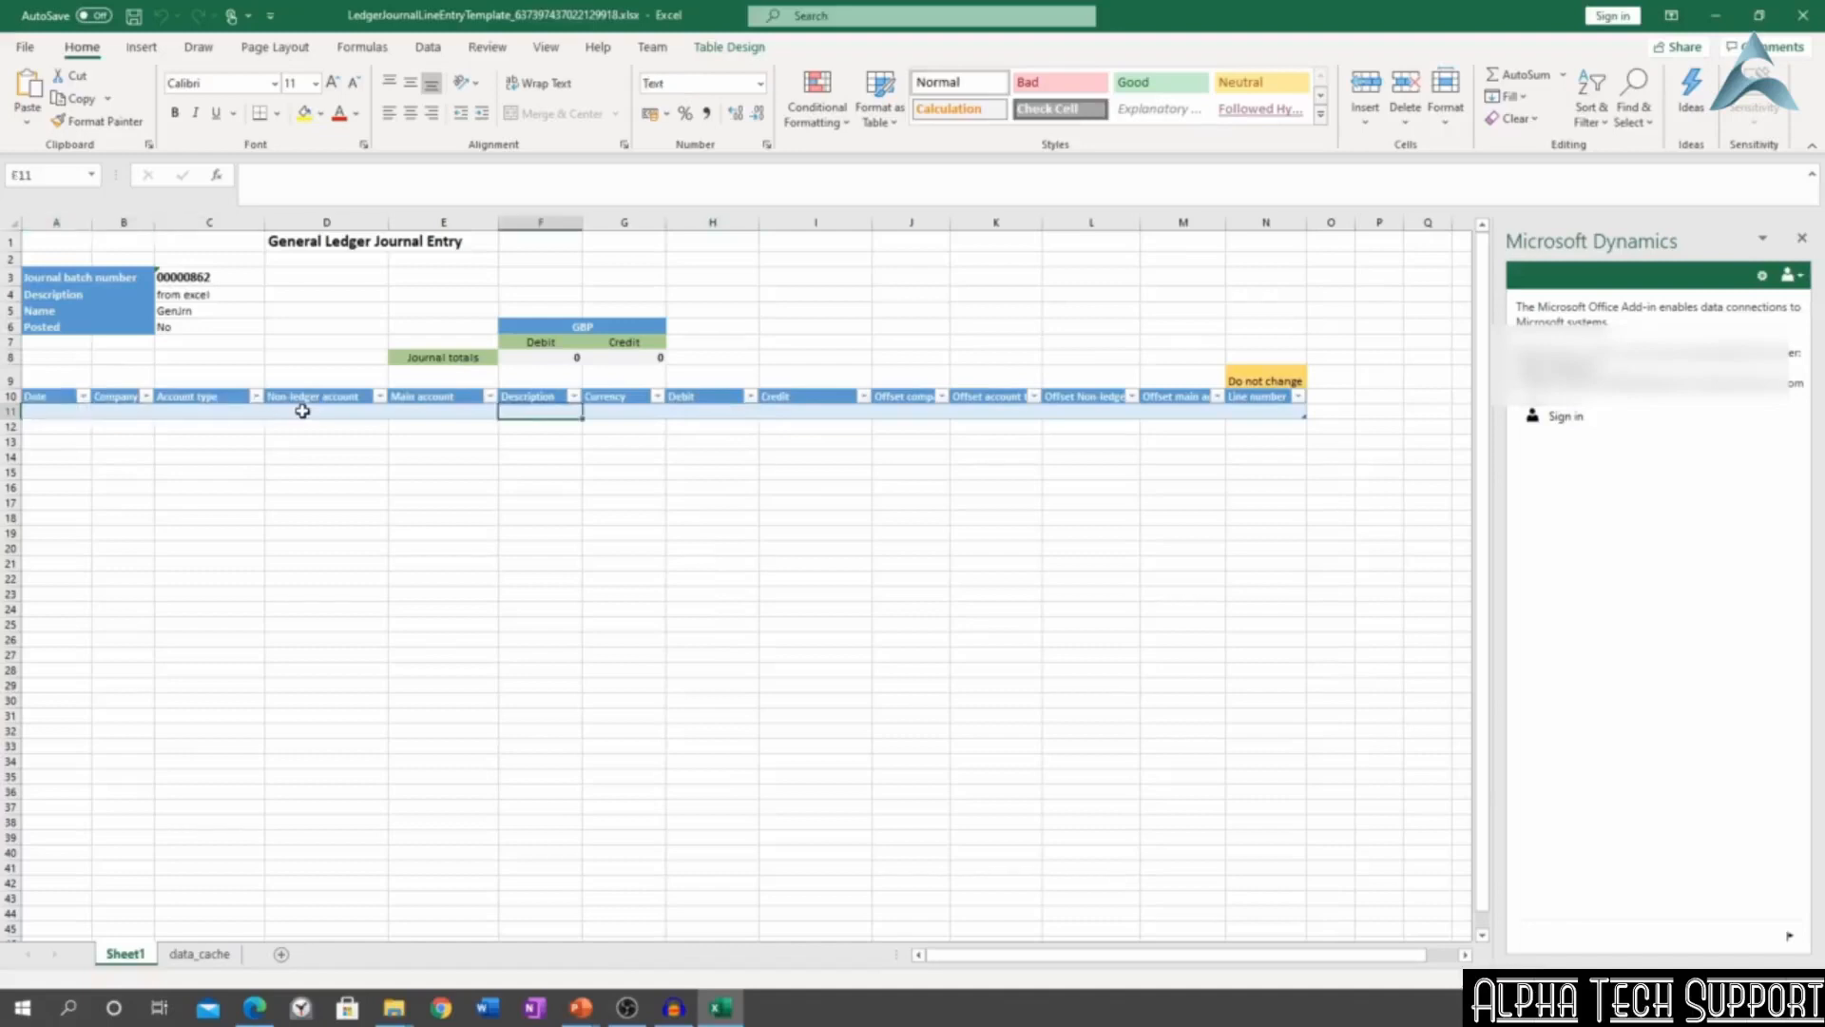
pyautogui.press('Tab')
pyautogui.press('Tab')
pyautogui.press('Tab')
pyautogui.press('Tab')
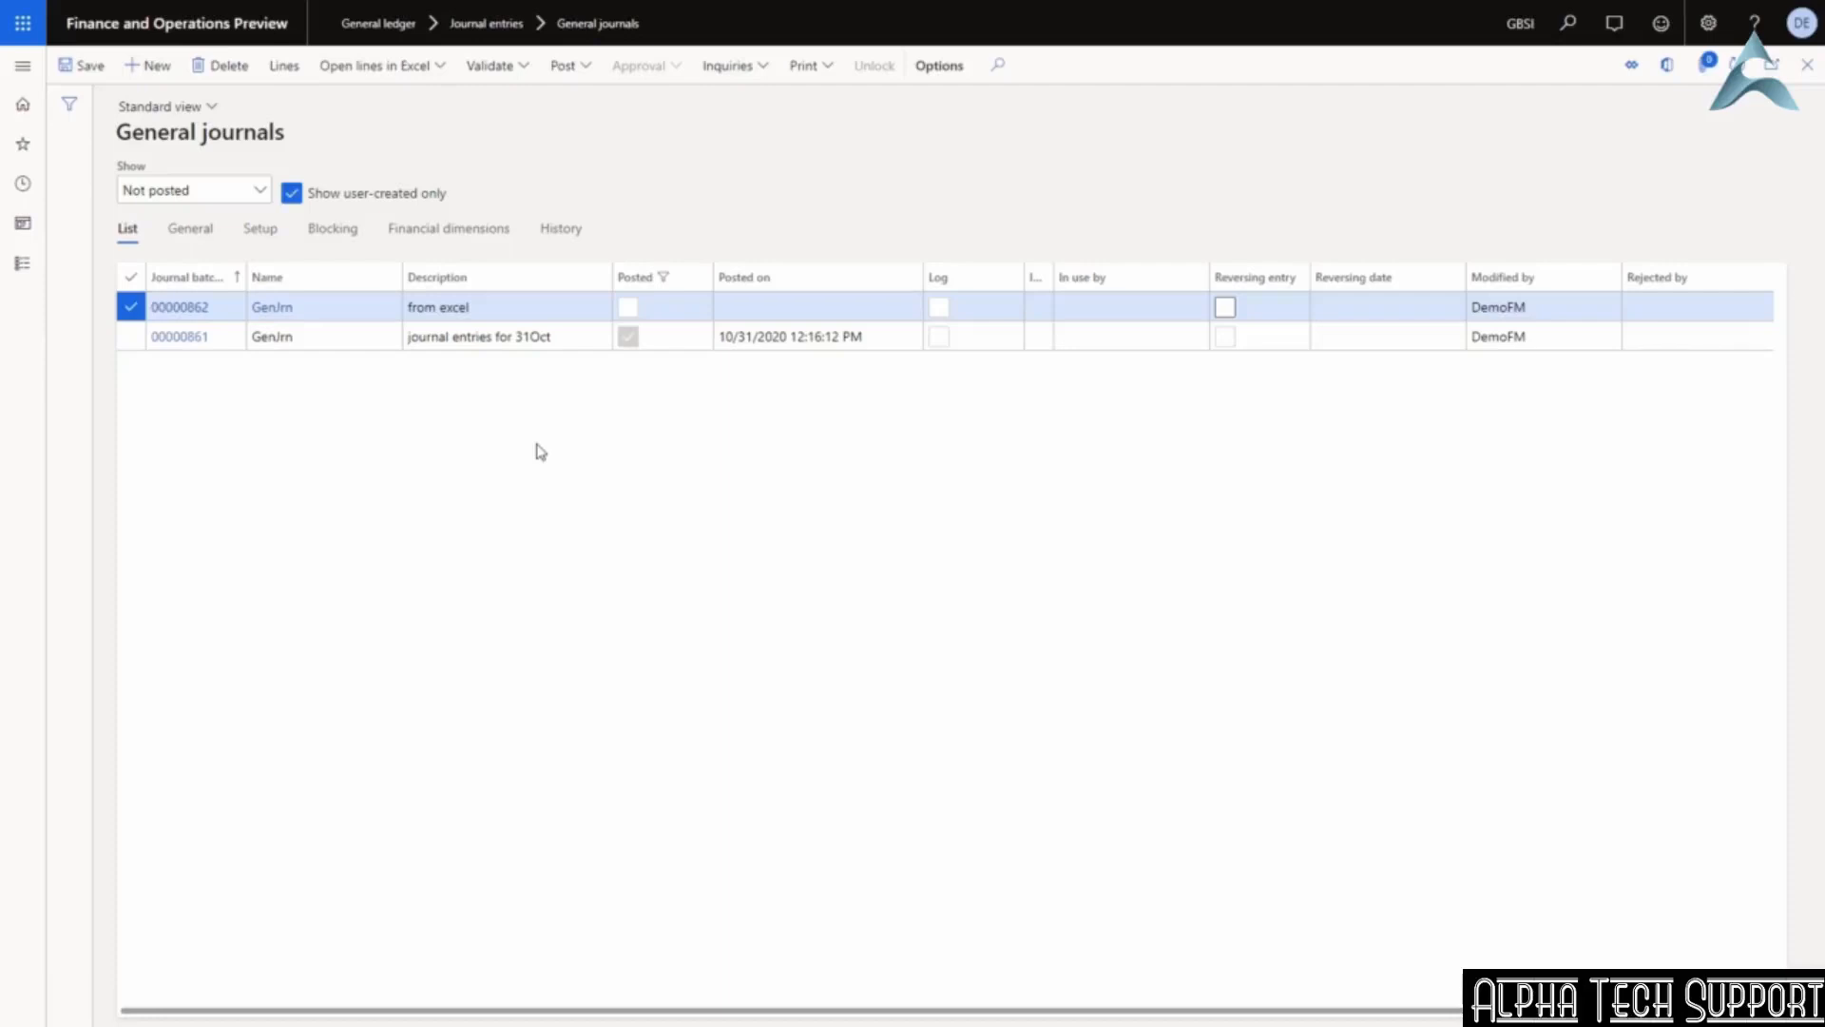
# Review the GenJrn journal name's approval workflows, then create new GenJrn journal batch 00000863.
pyautogui.click(273, 307)
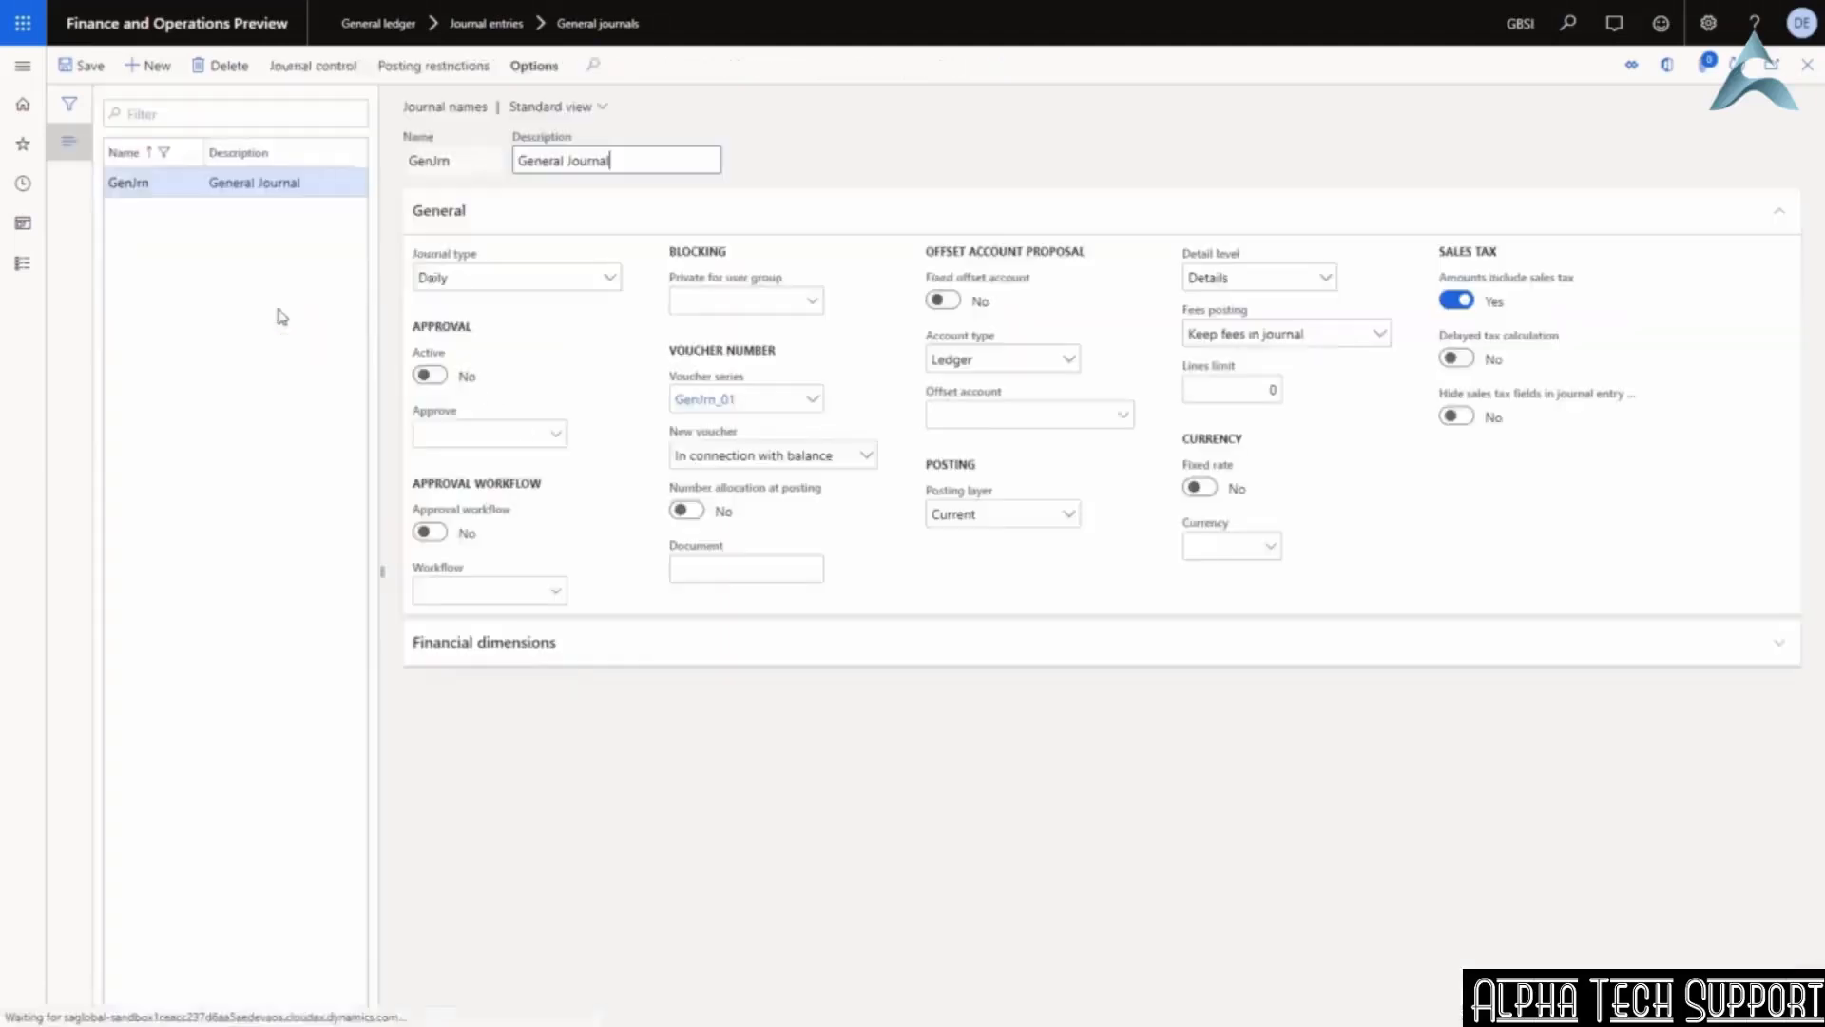
pyautogui.click(555, 590)
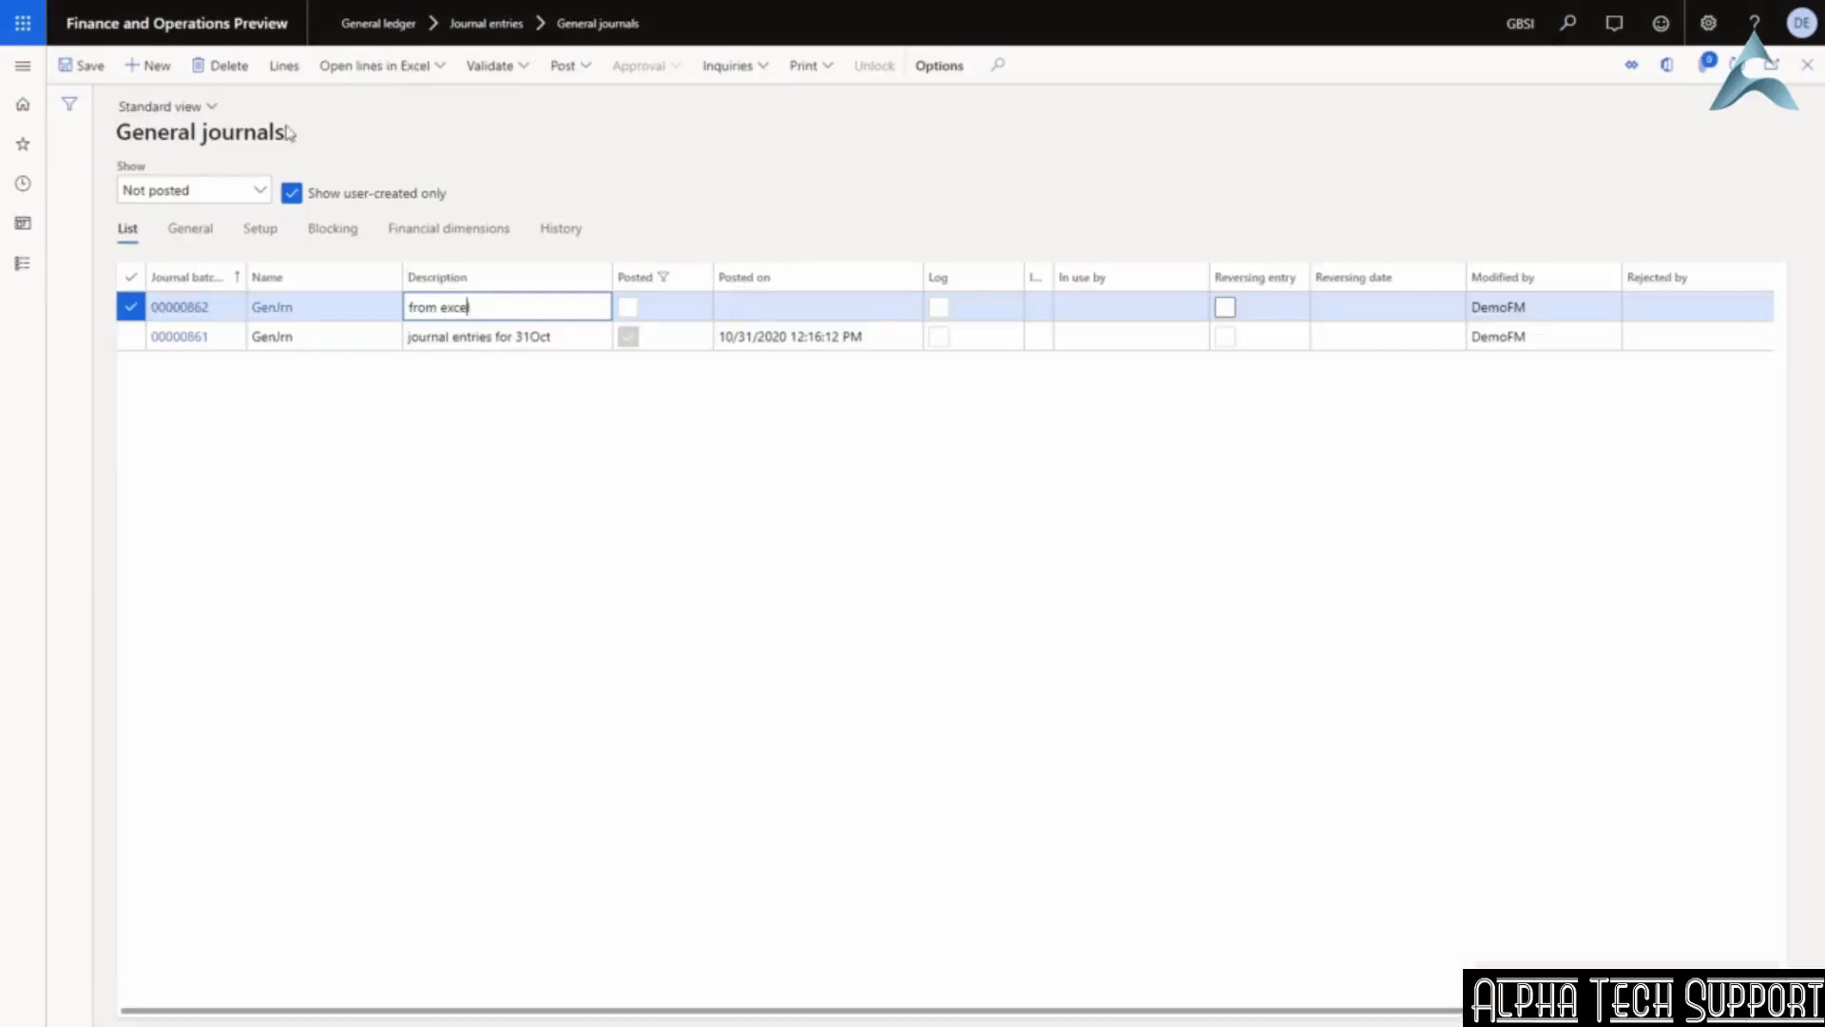
pyautogui.click(148, 65)
pyautogui.write('gen')
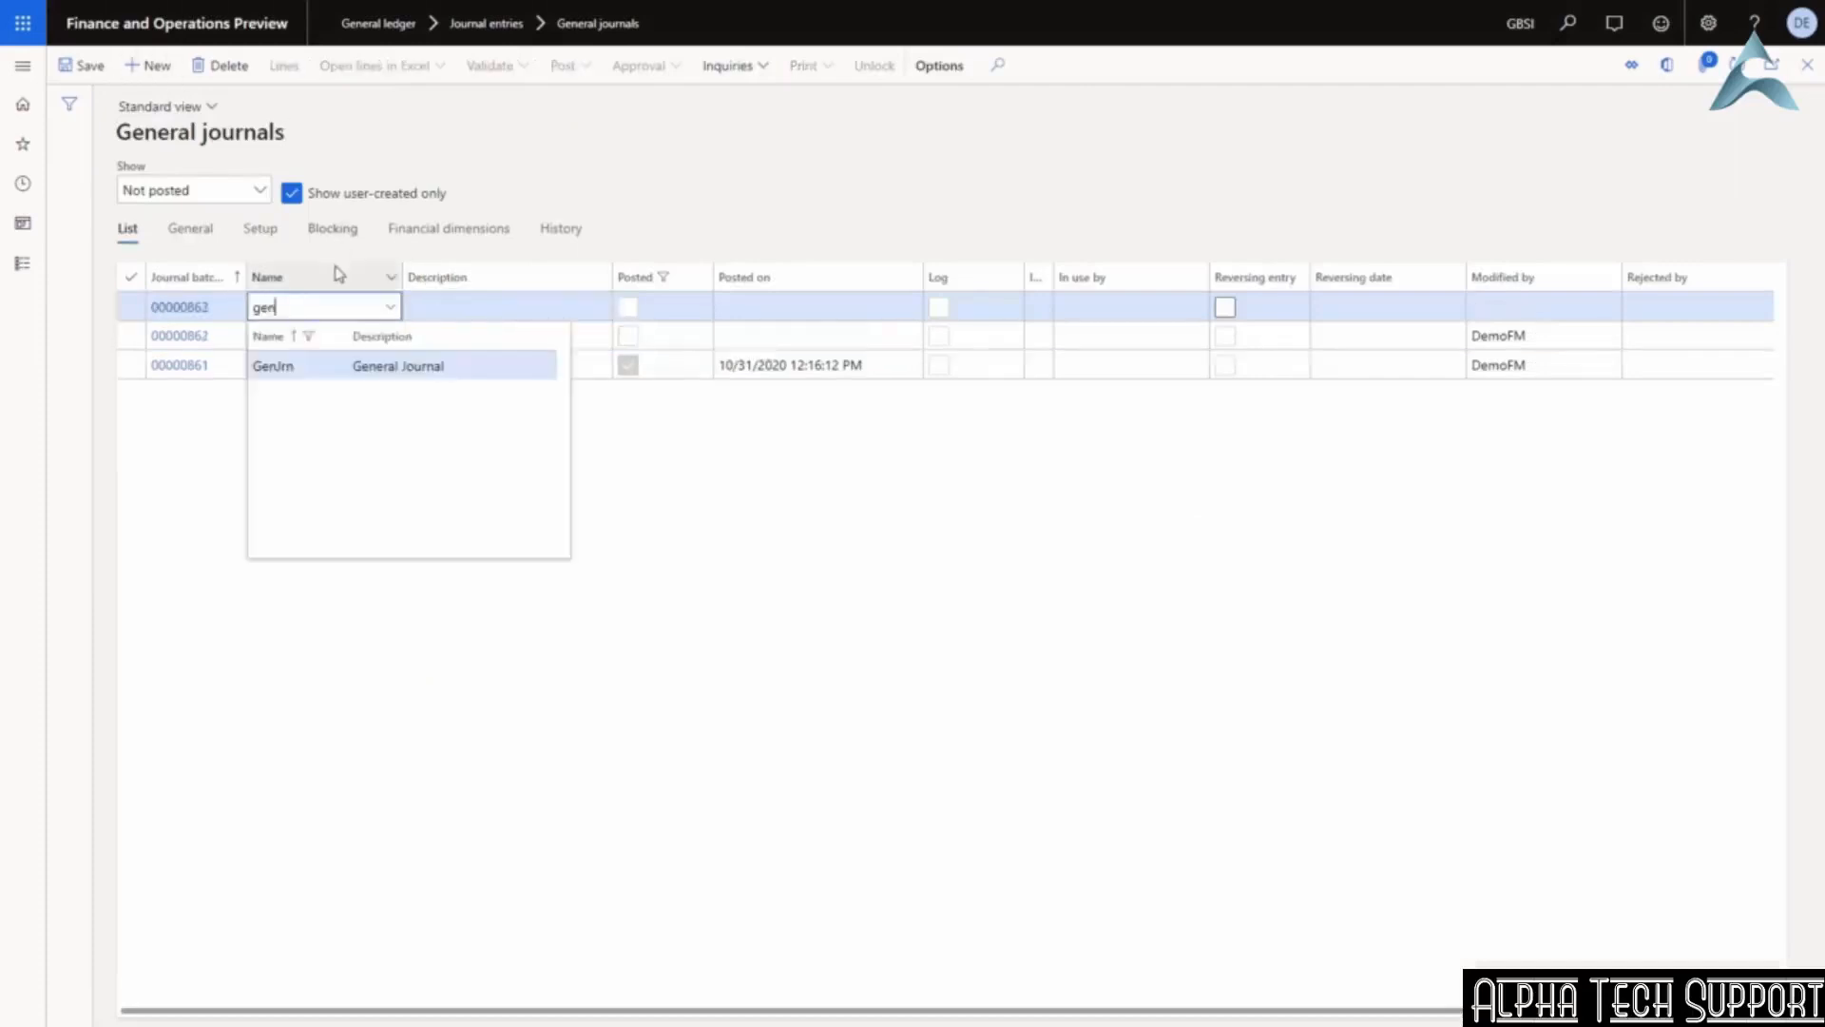
pyautogui.press('Tab')
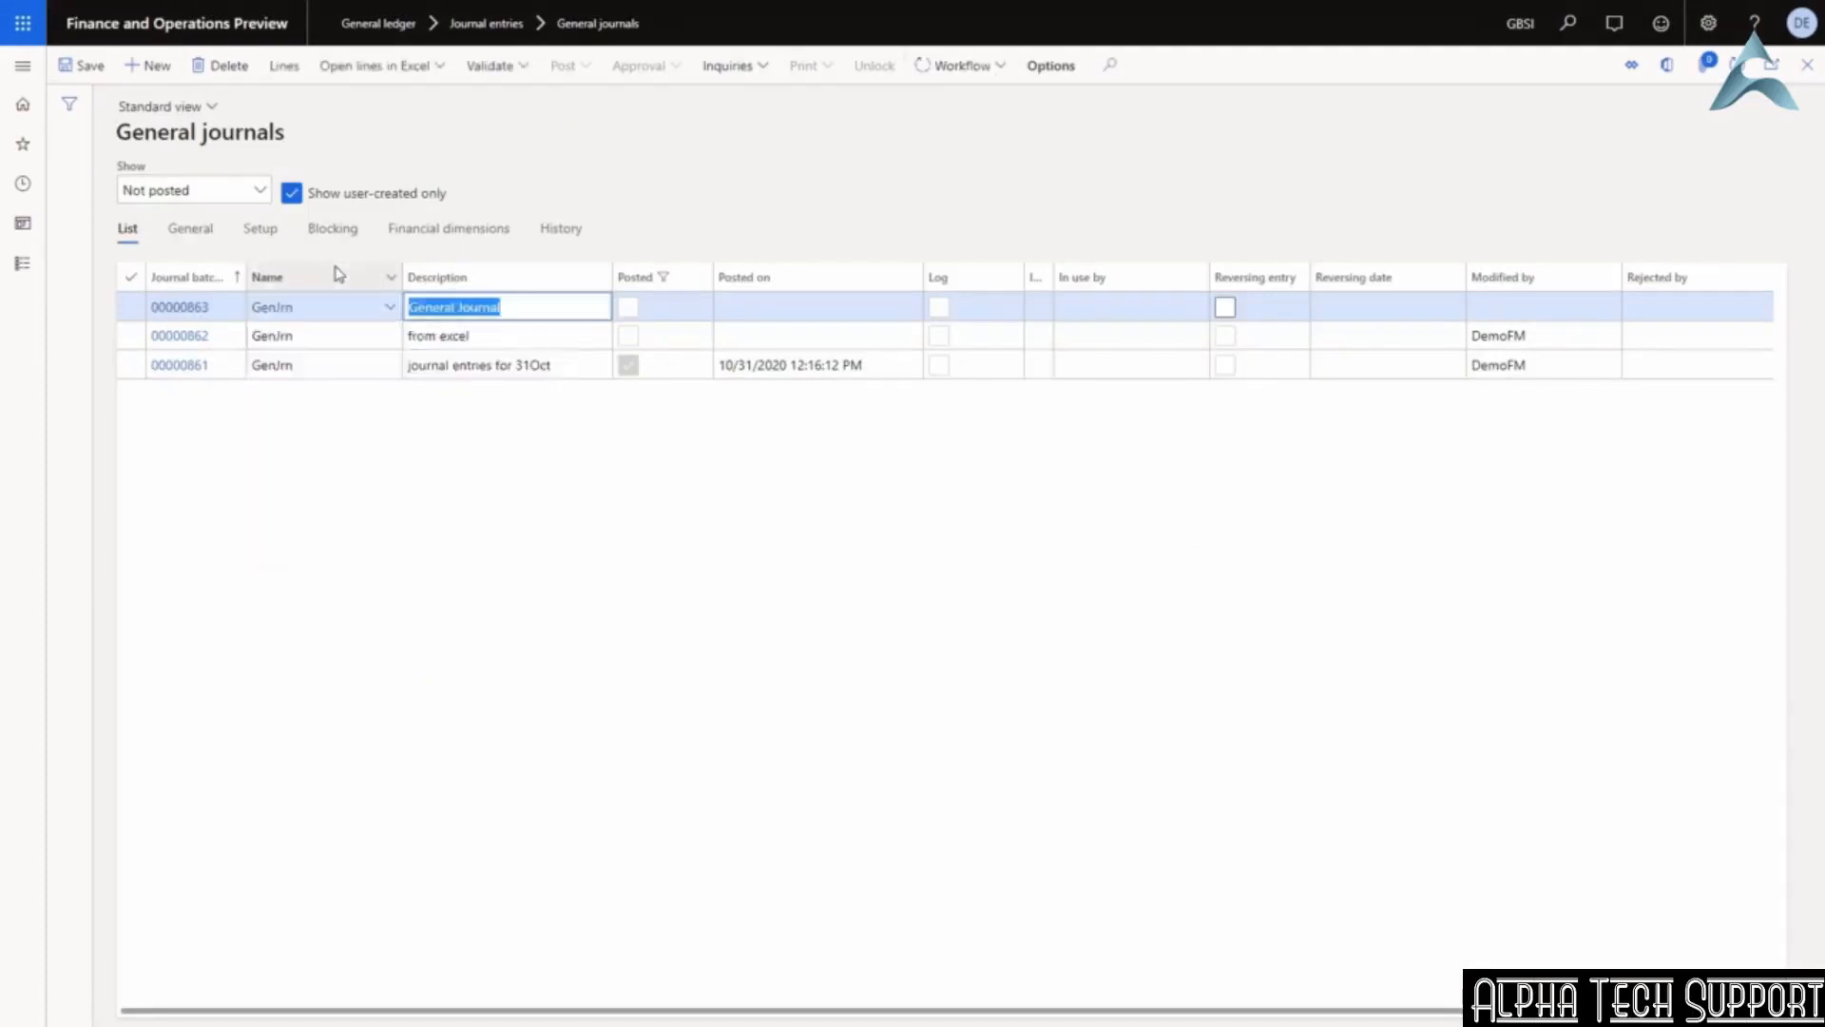
# Enter 'workflow enabled' as journal 00000863's description and dismiss the Workflow submit menu.
pyautogui.write('workflow')
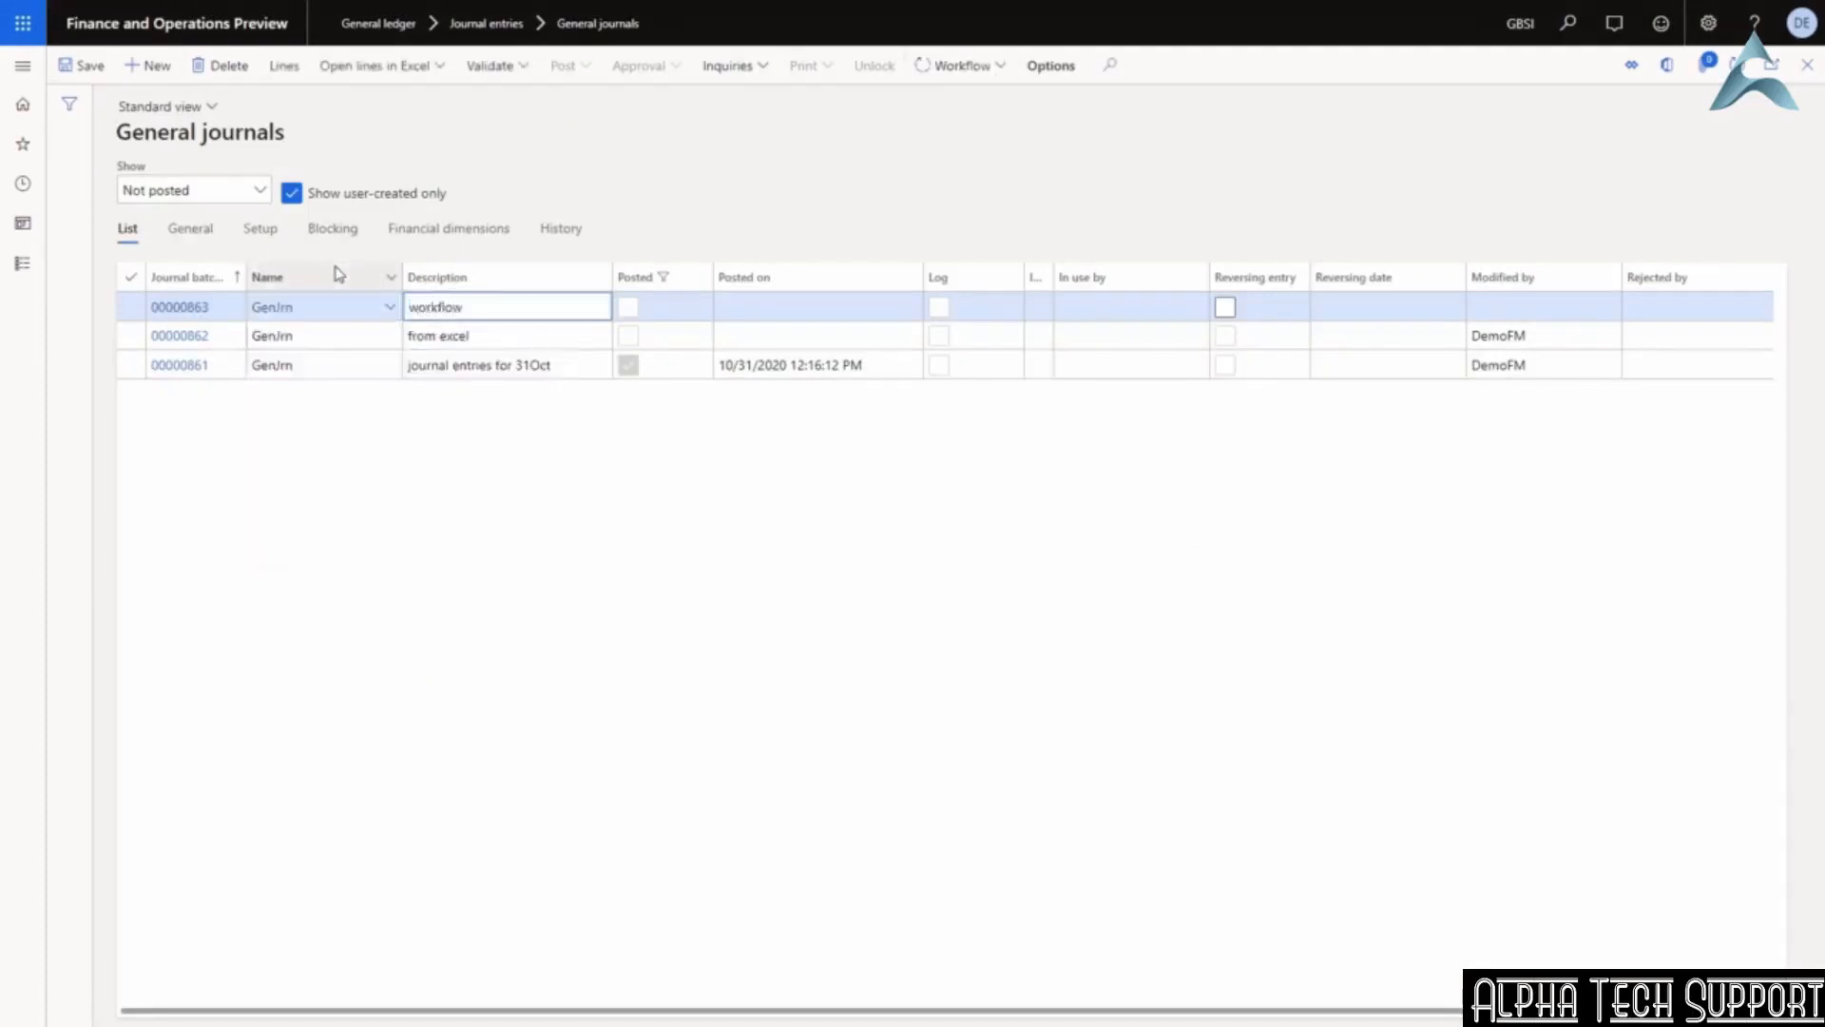
pyautogui.write(' enabled')
pyautogui.press('Tab')
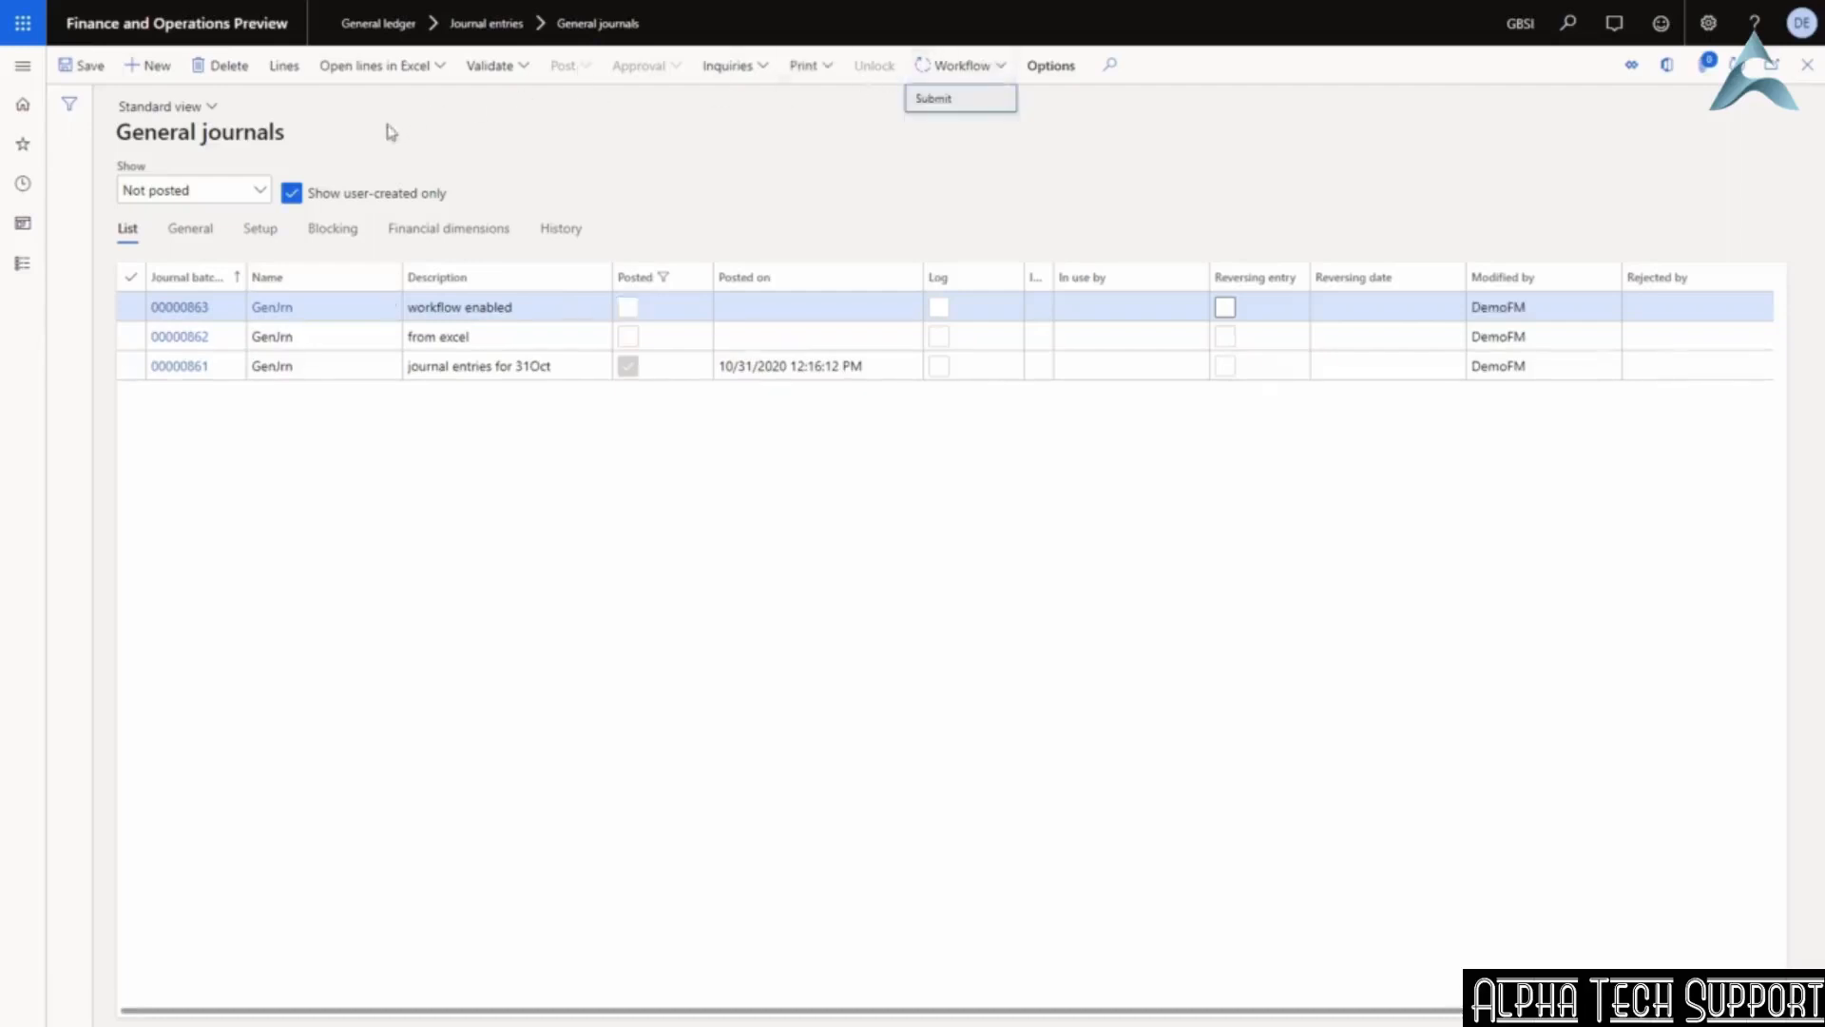
pyautogui.press('Escape')
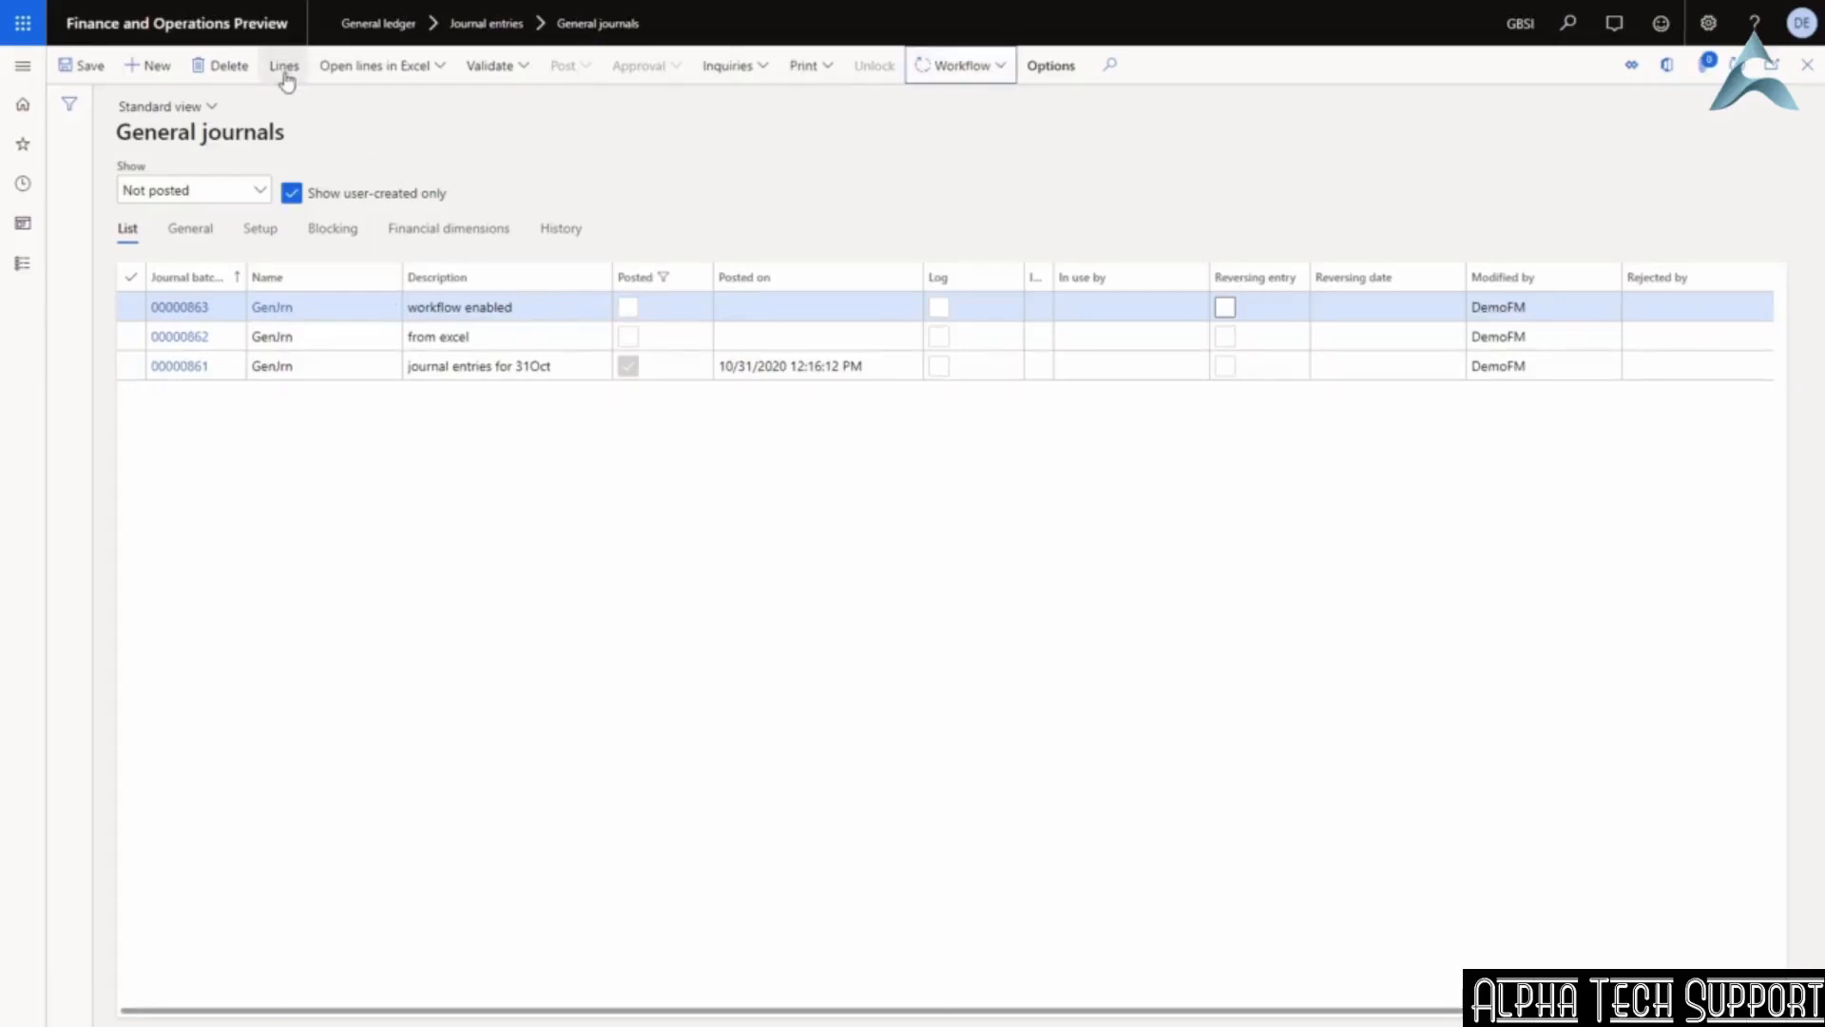
# In the journal's lines, set the ledger account to 605150 Rent Expense, business unit 001, project 00000002.
pyautogui.click(284, 68)
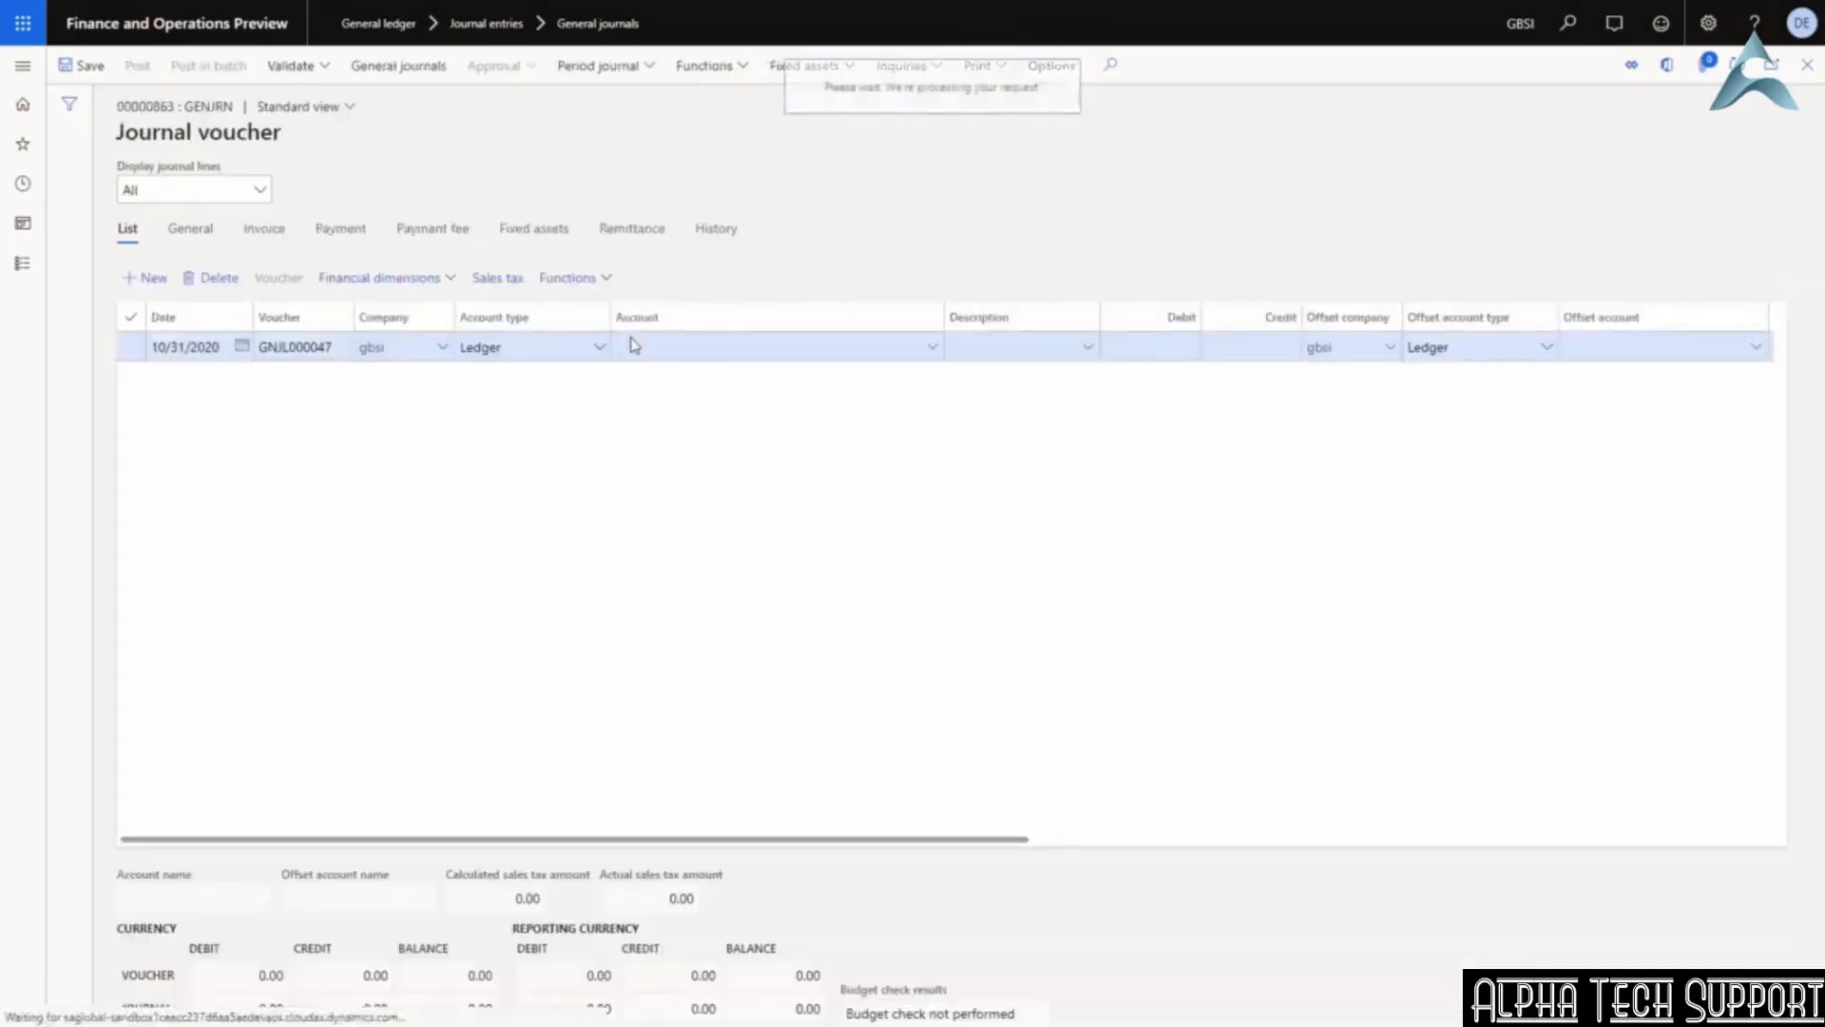
pyautogui.click(632, 344)
pyautogui.write('rent')
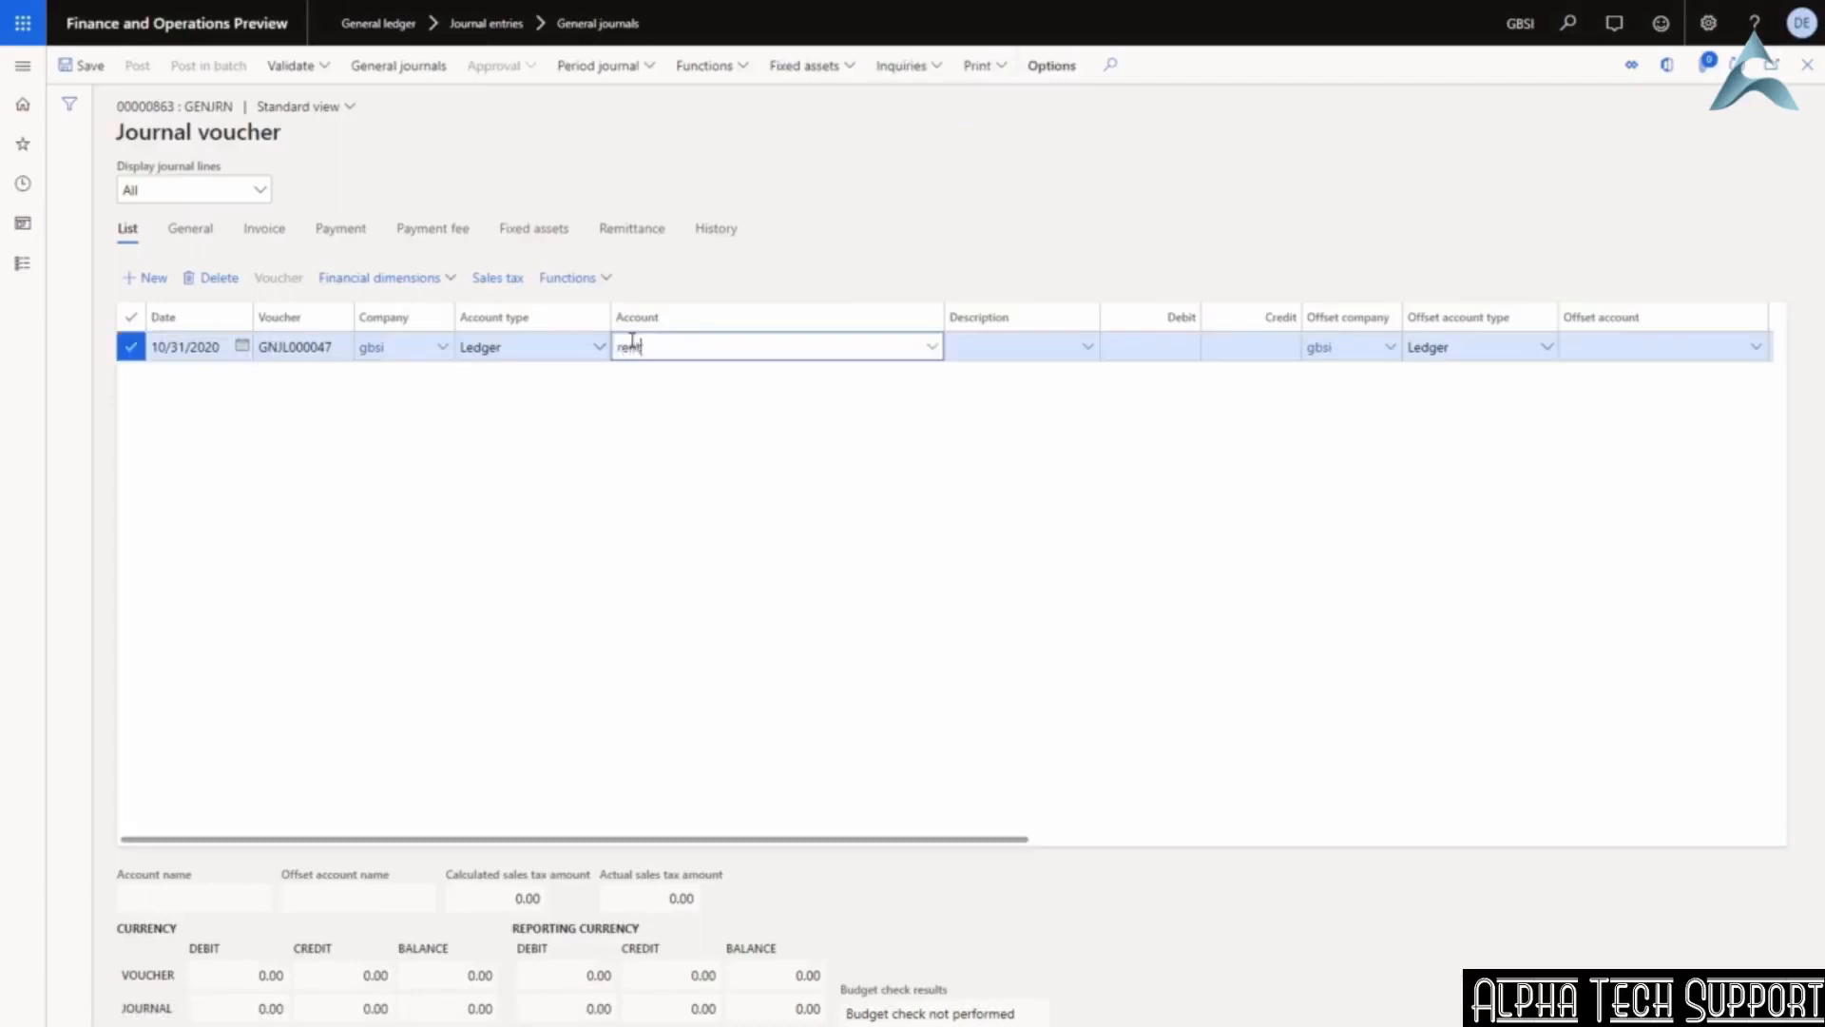
pyautogui.press('Down')
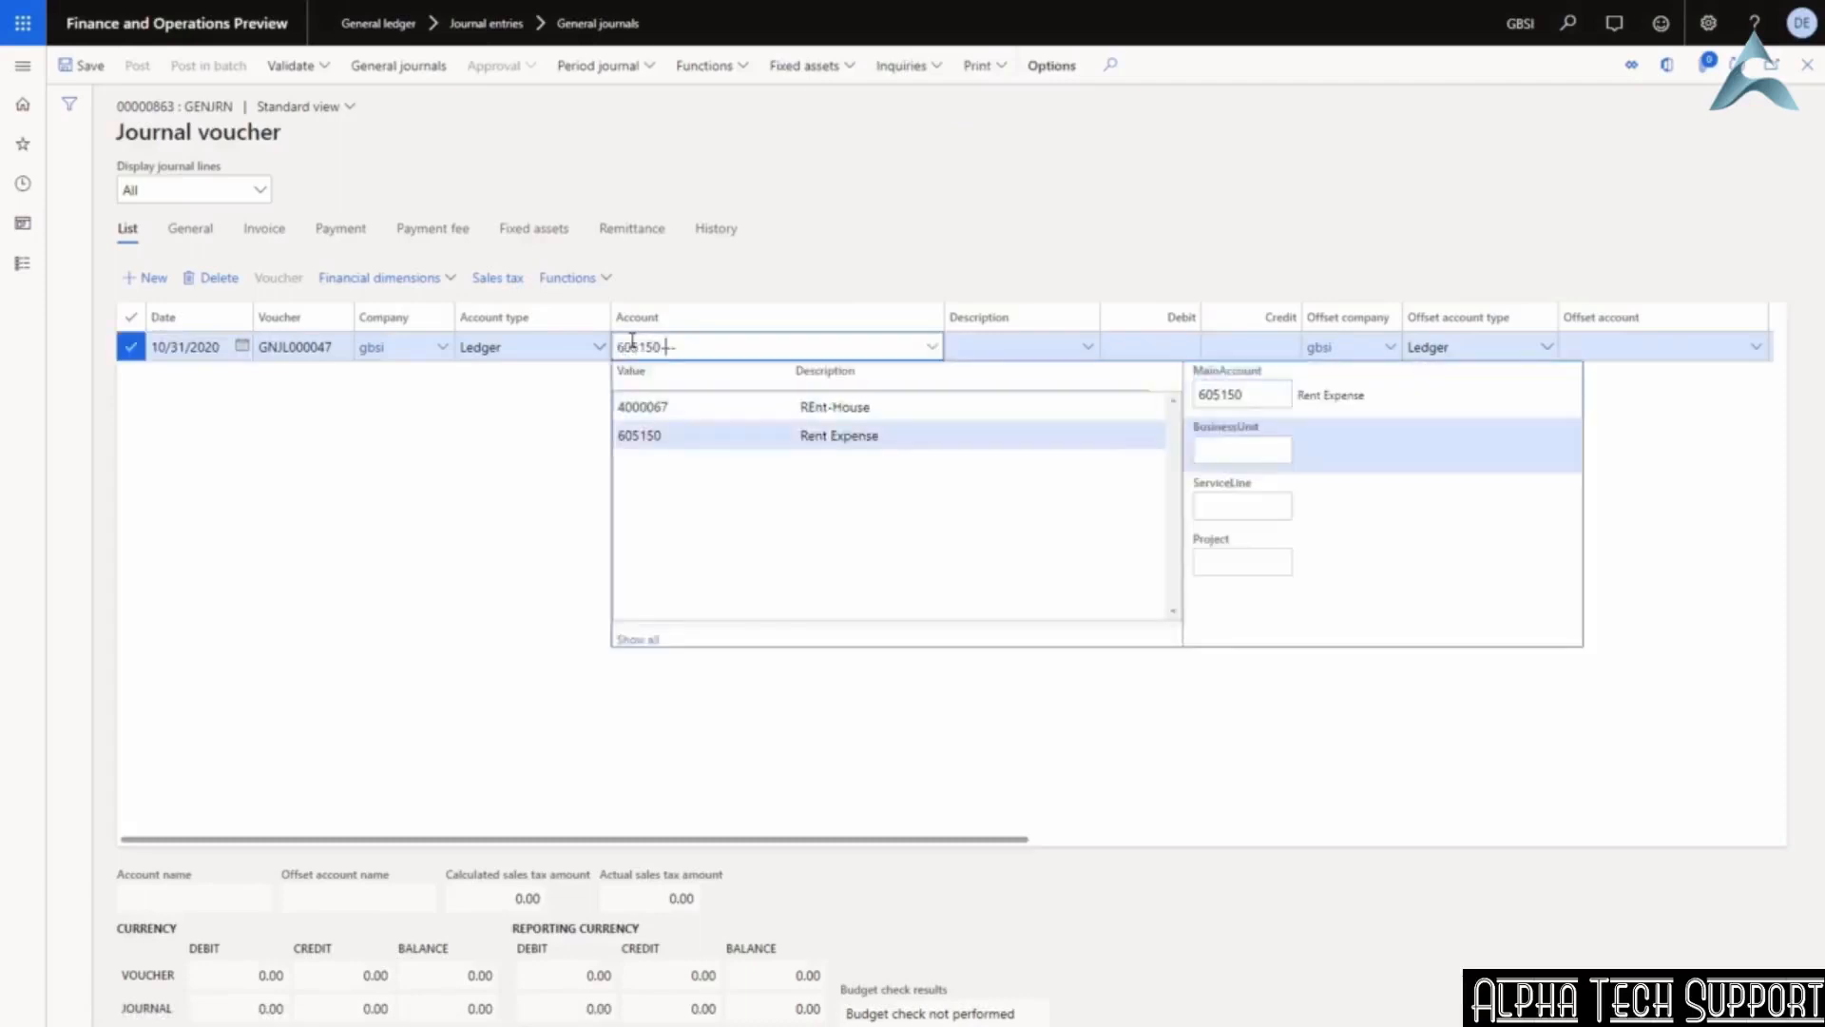
pyautogui.press('Return')
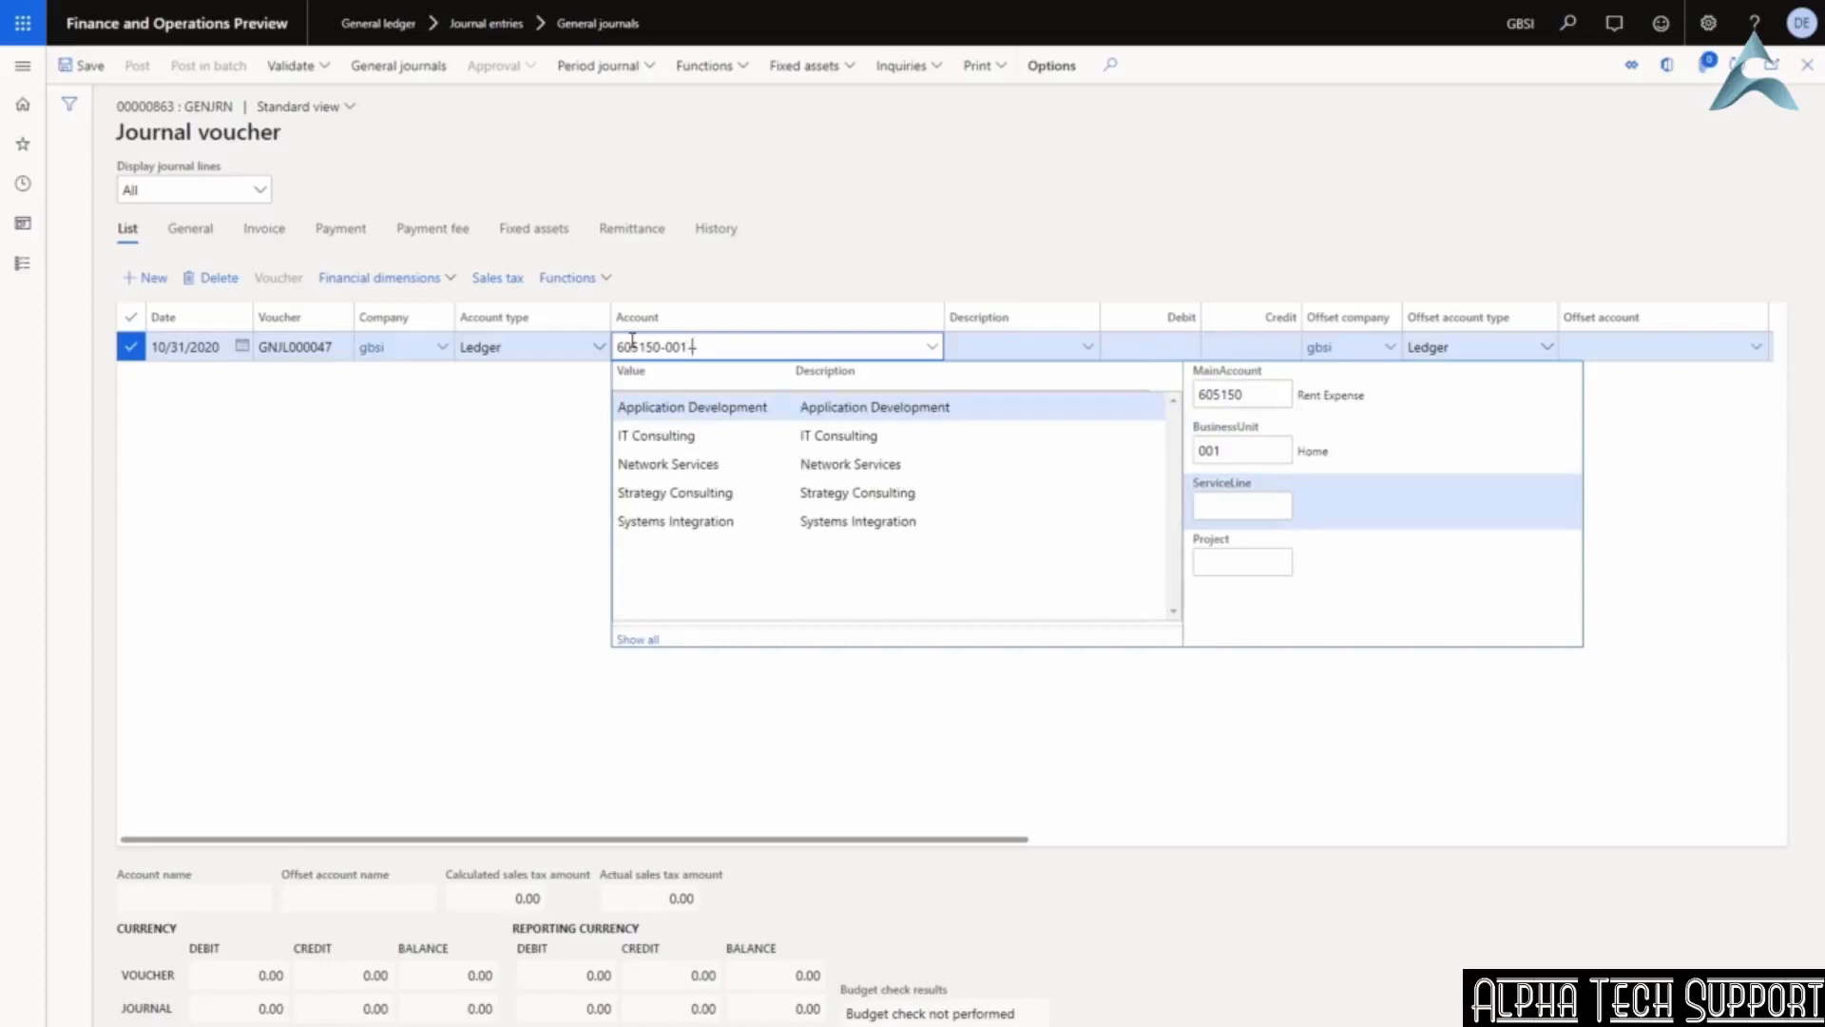
pyautogui.press('Return')
pyautogui.press('Return')
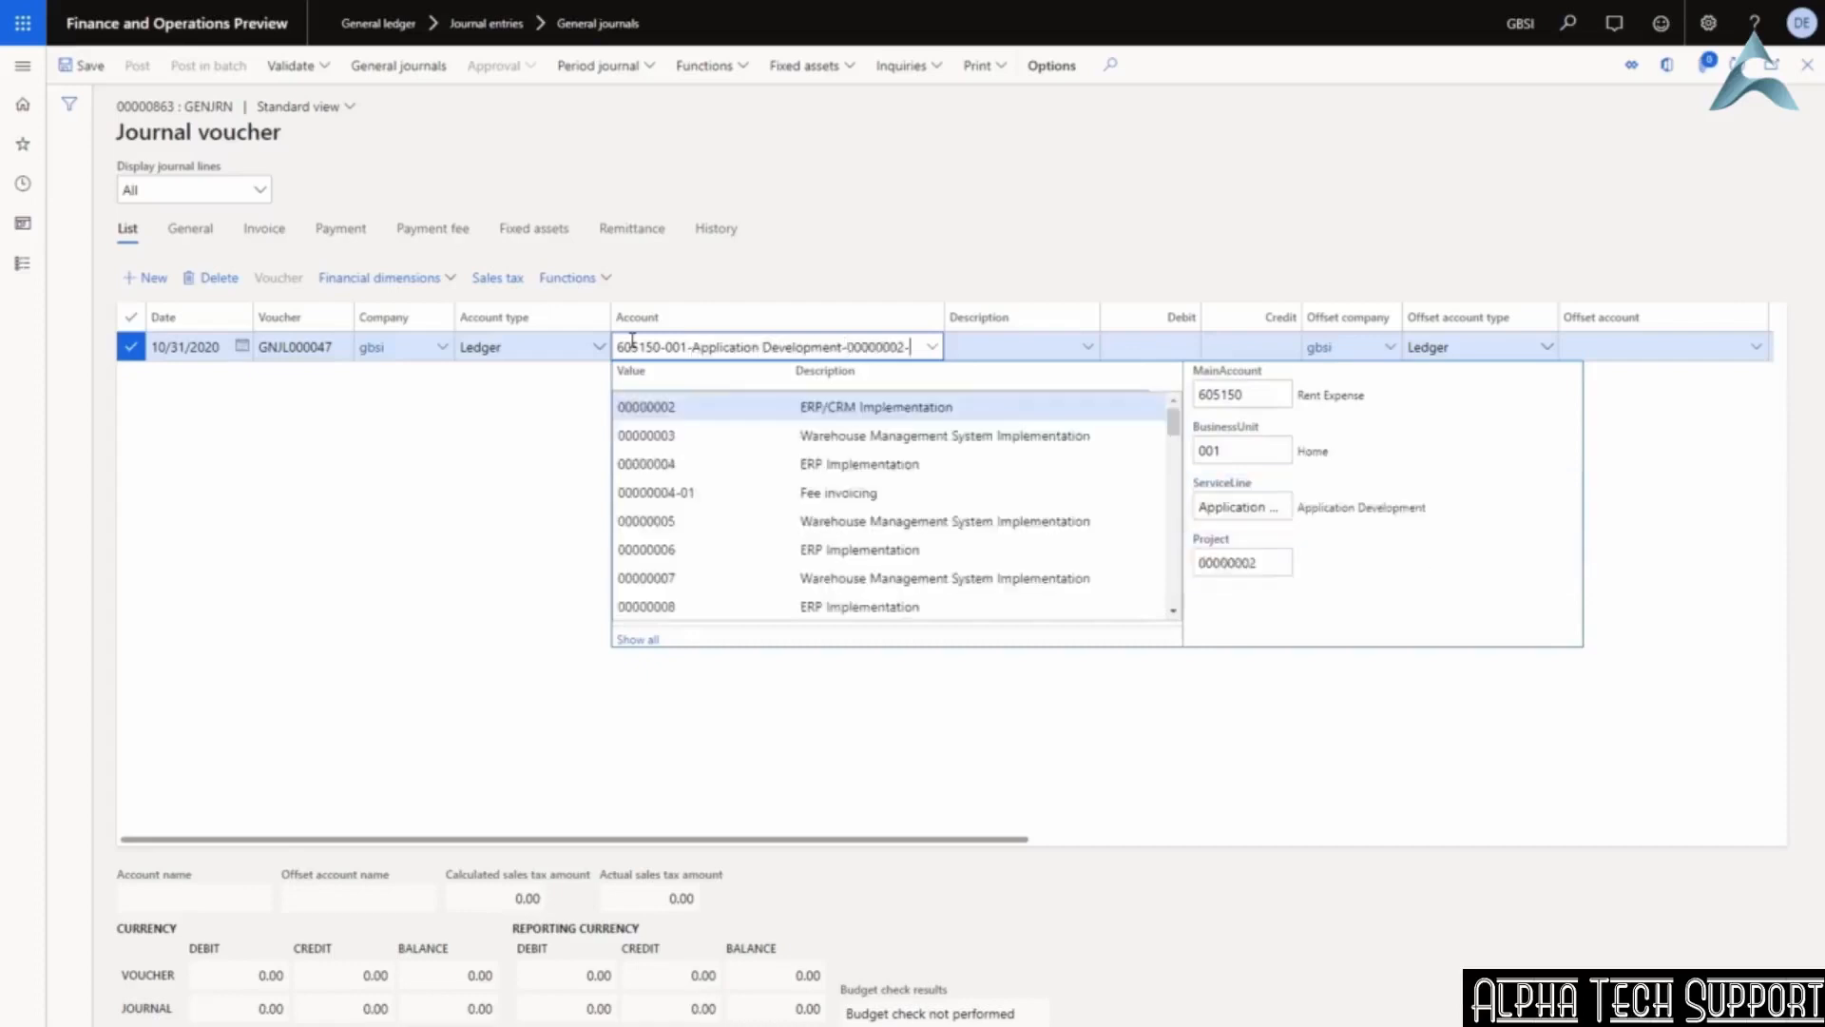
pyautogui.press('Tab')
# Give the line the description 'rent' and a 200.00 debit.
pyautogui.write('ren')
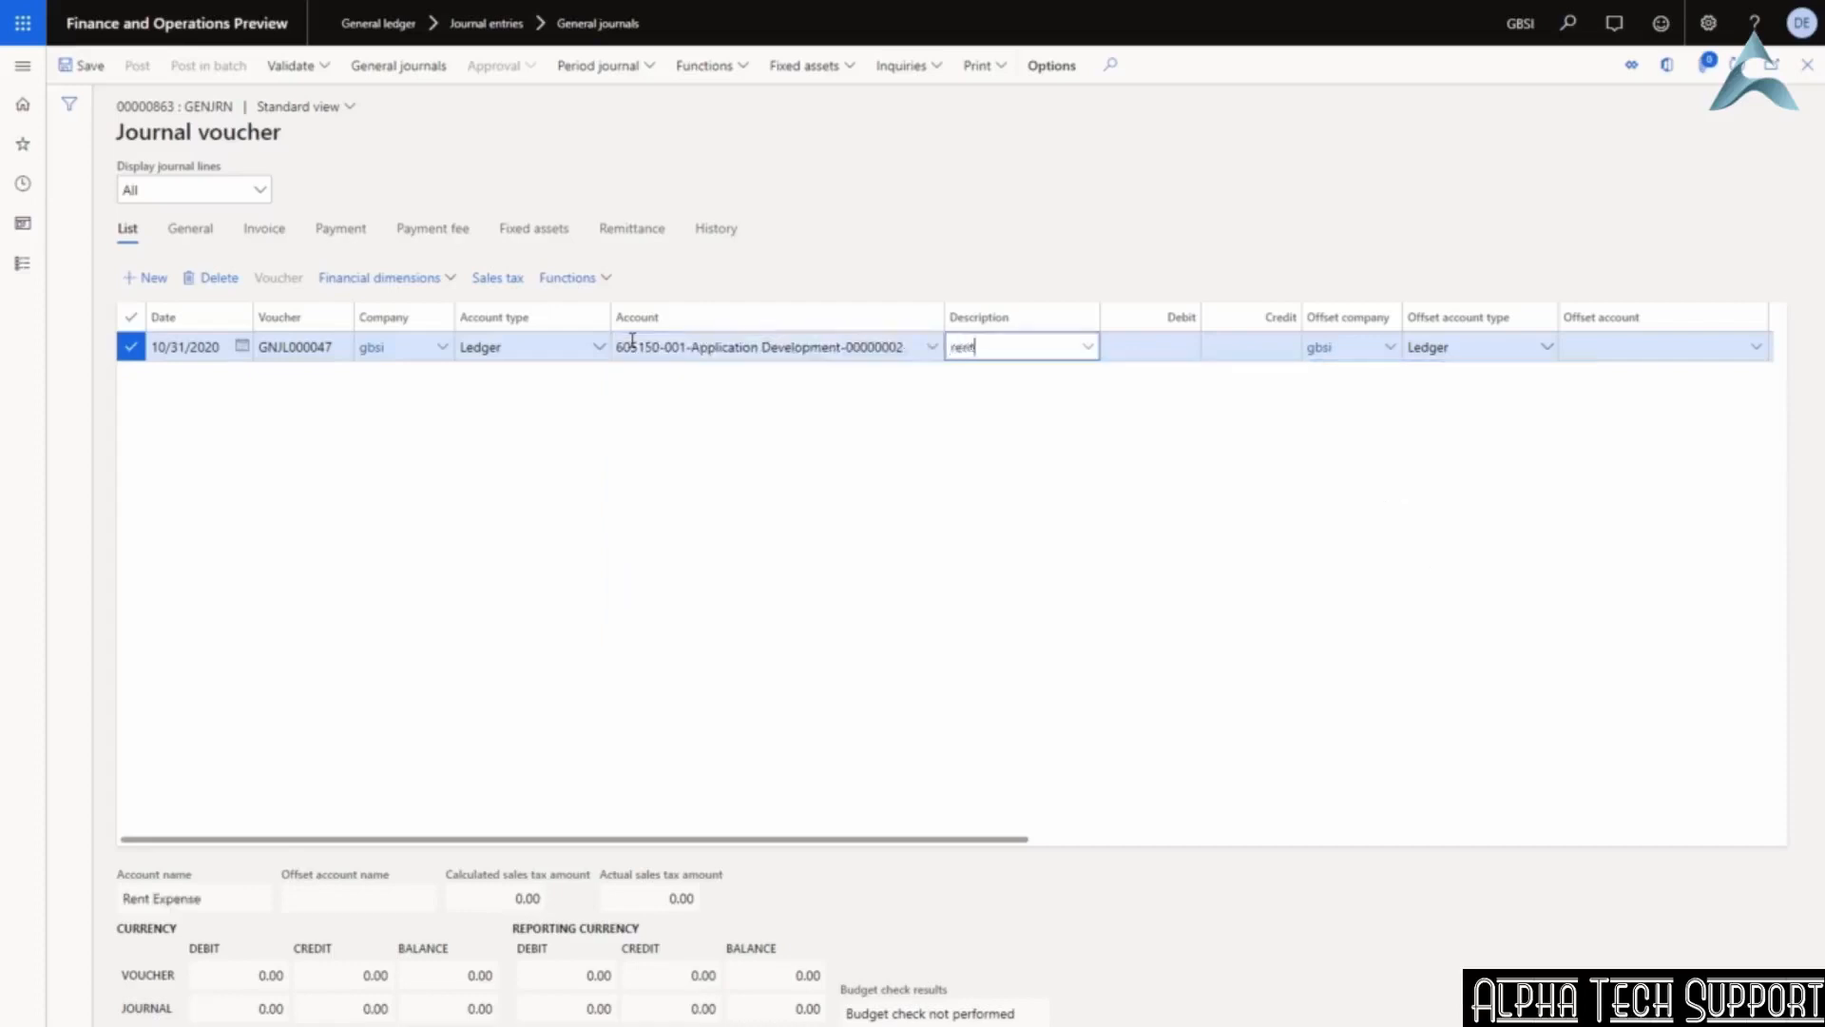
pyautogui.write('t')
pyautogui.press('Tab')
pyautogui.write('200')
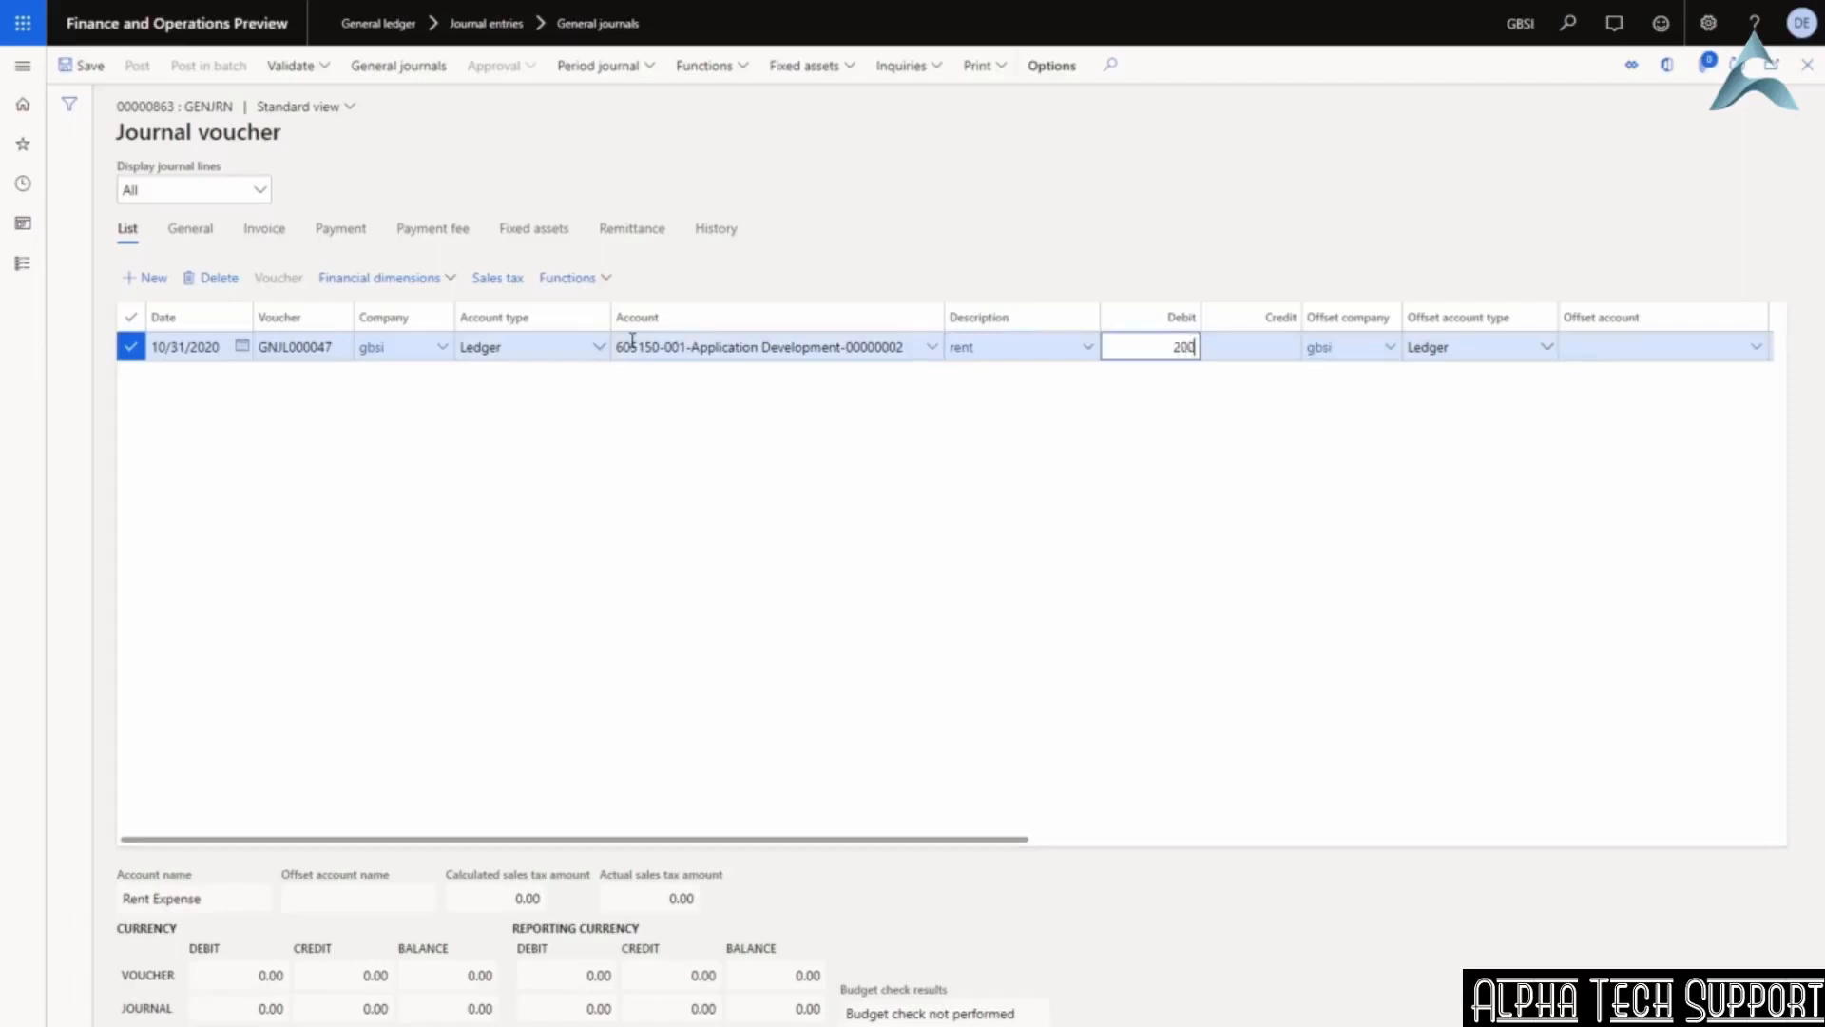
pyautogui.press('Tab')
pyautogui.press('Tab')
pyautogui.press('Tab')
pyautogui.press('Tab')
# Set the offset account to 200190 Accrued Purchases and close the journal voucher lines.
pyautogui.write('accrued')
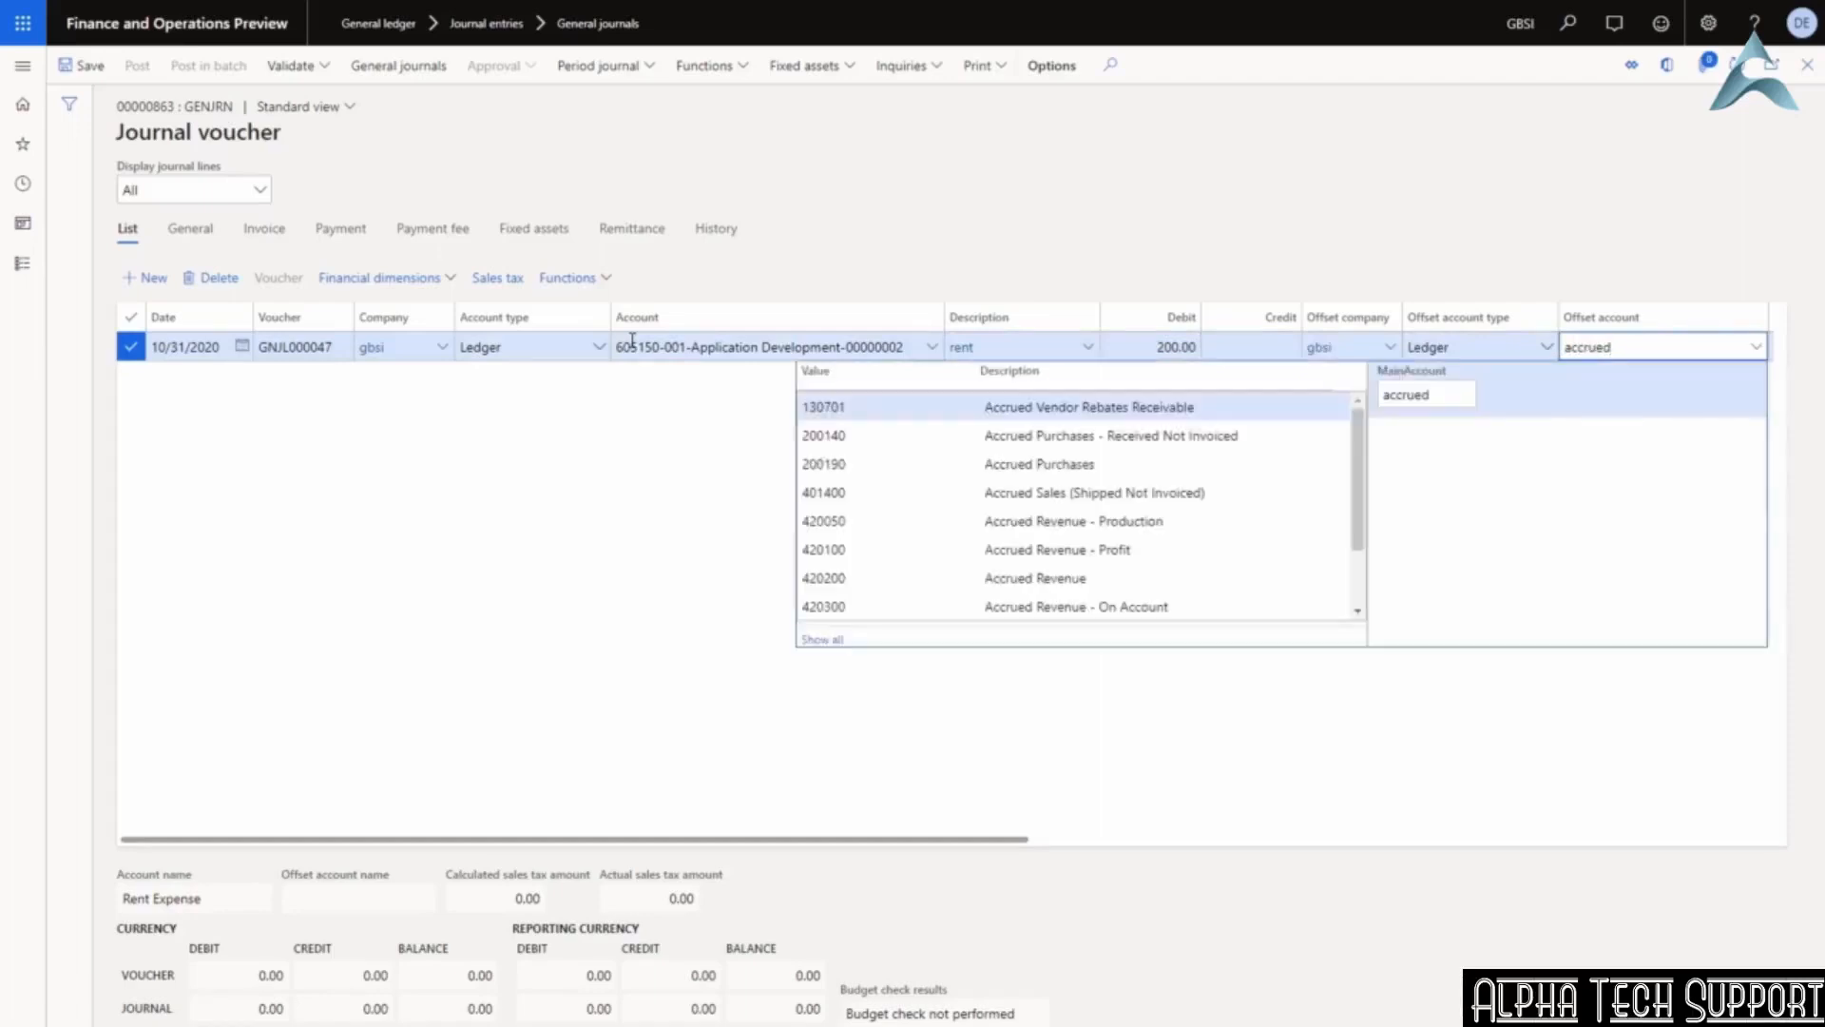
pyautogui.click(820, 463)
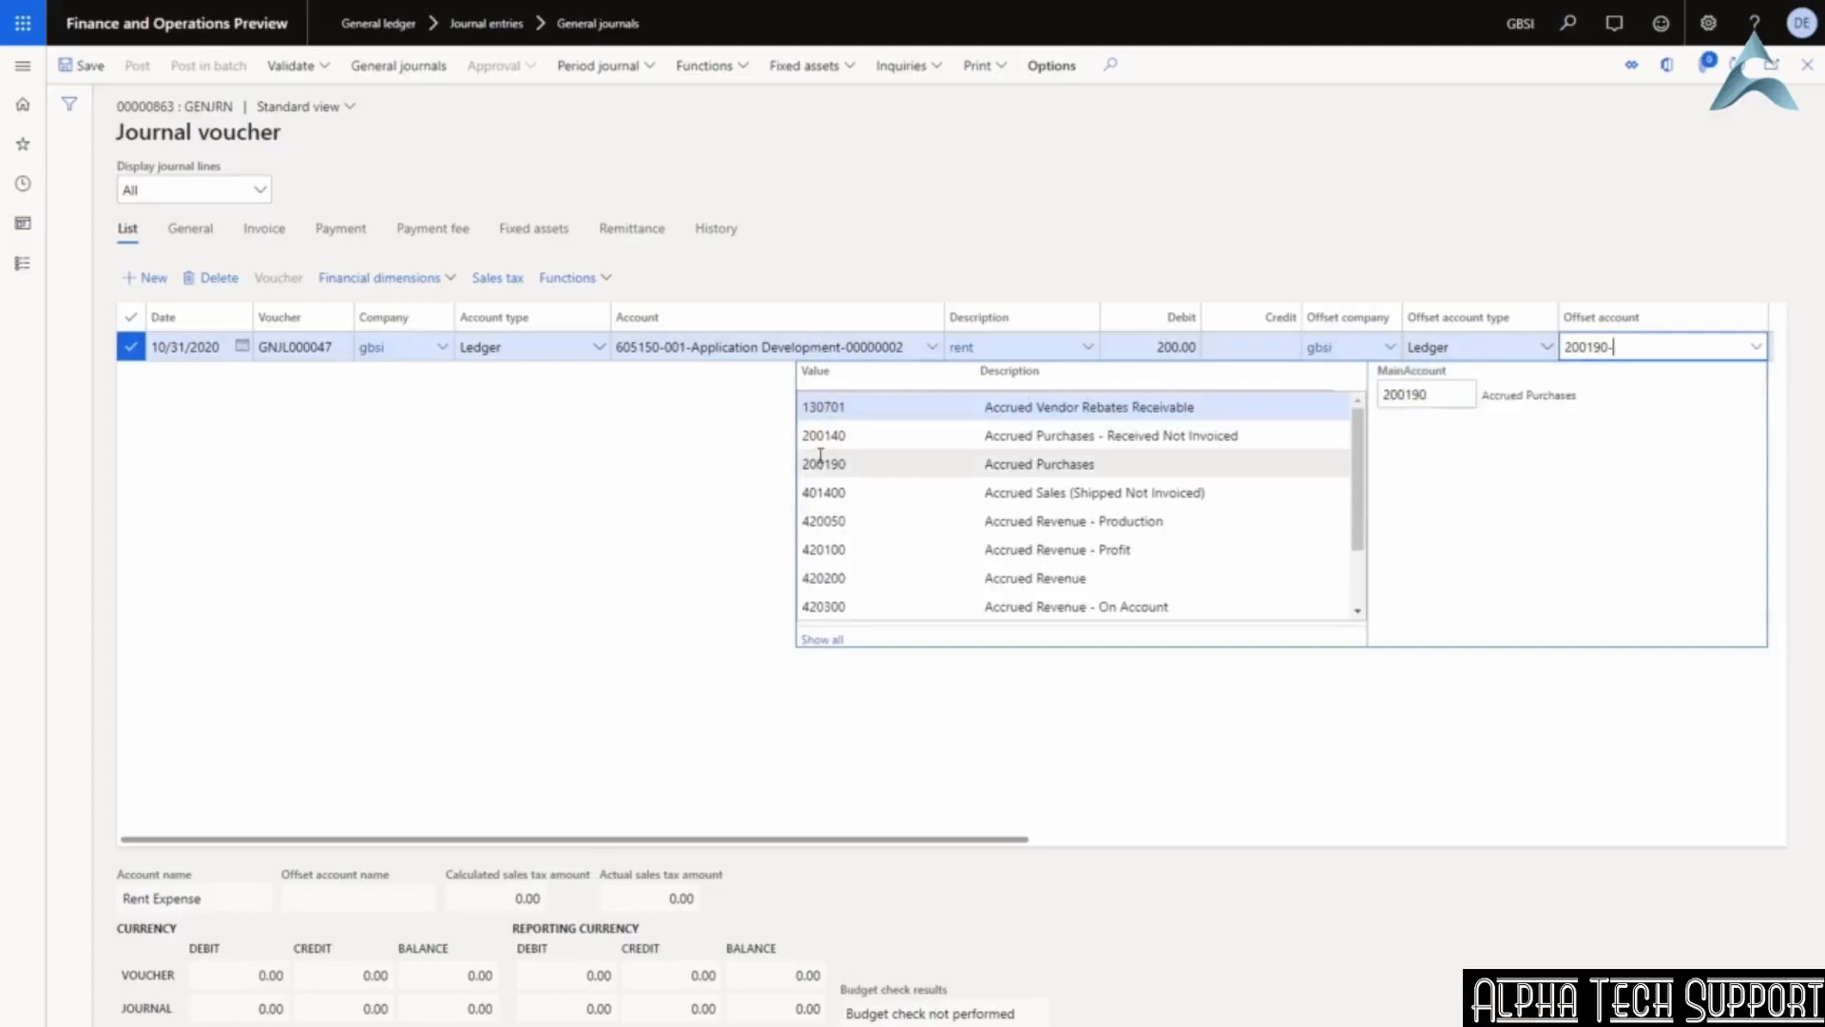
pyautogui.press('Tab')
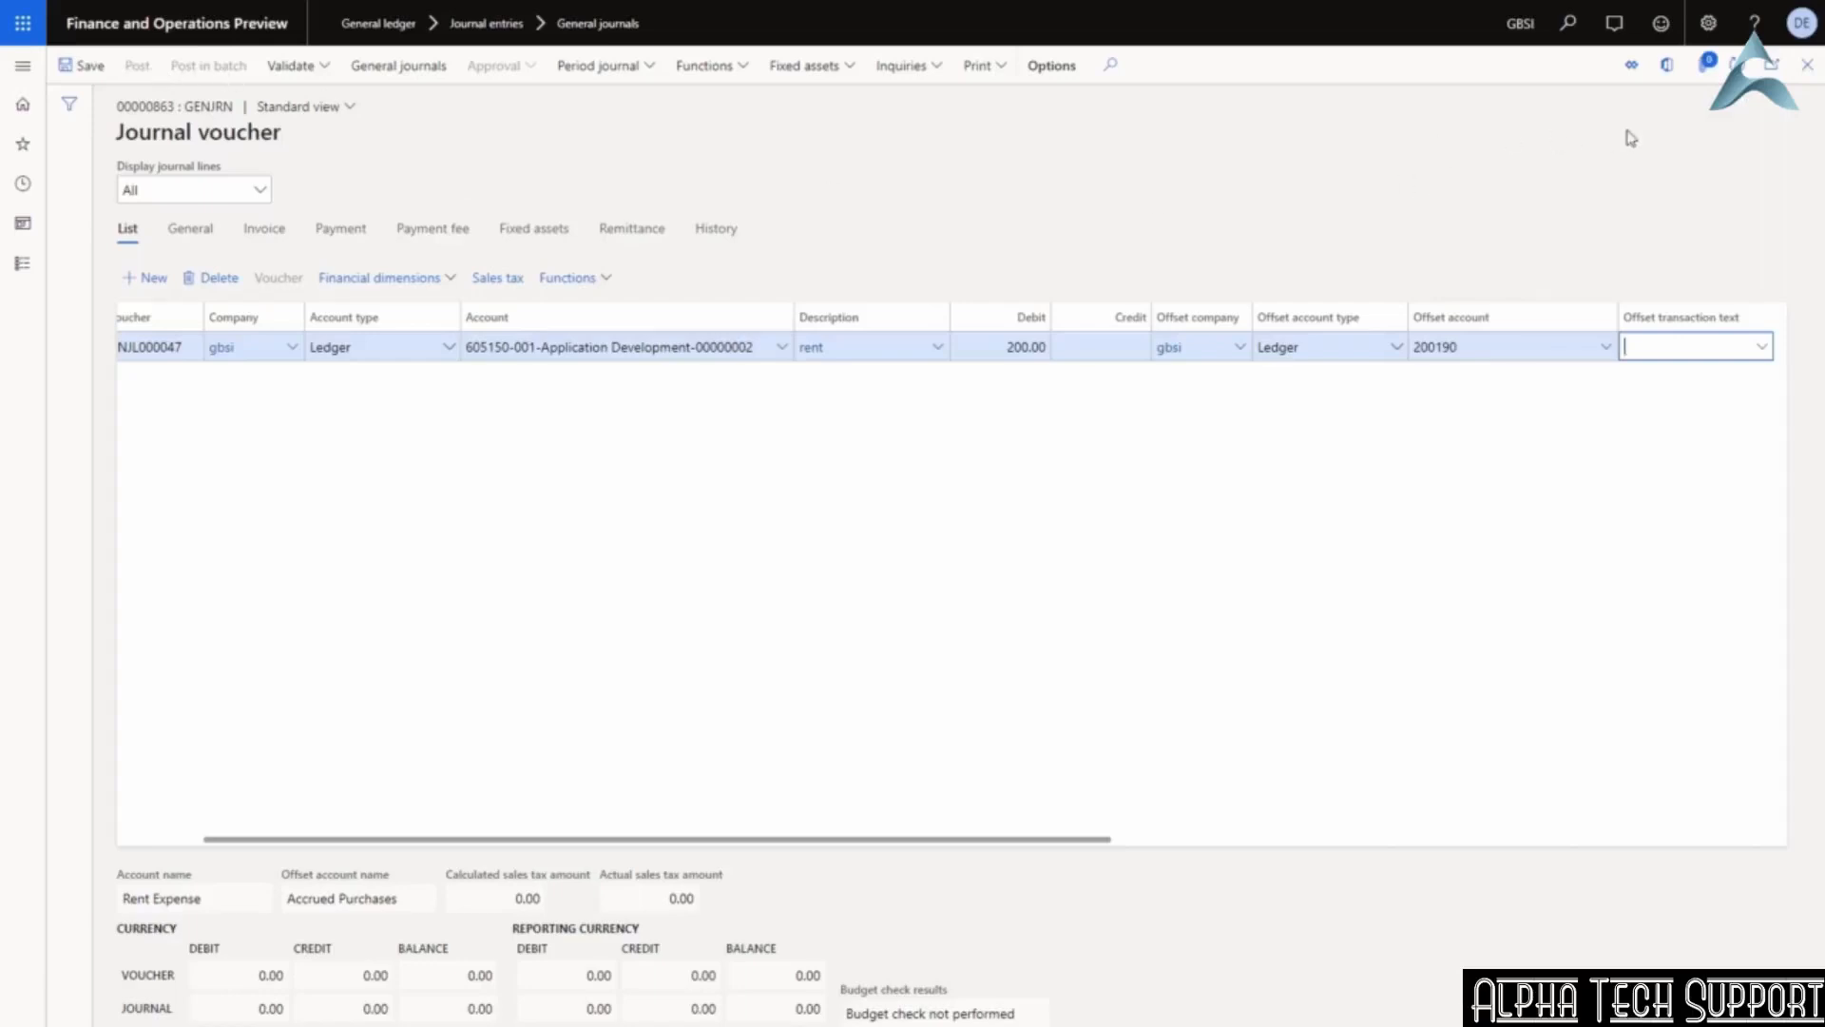
pyautogui.click(1807, 68)
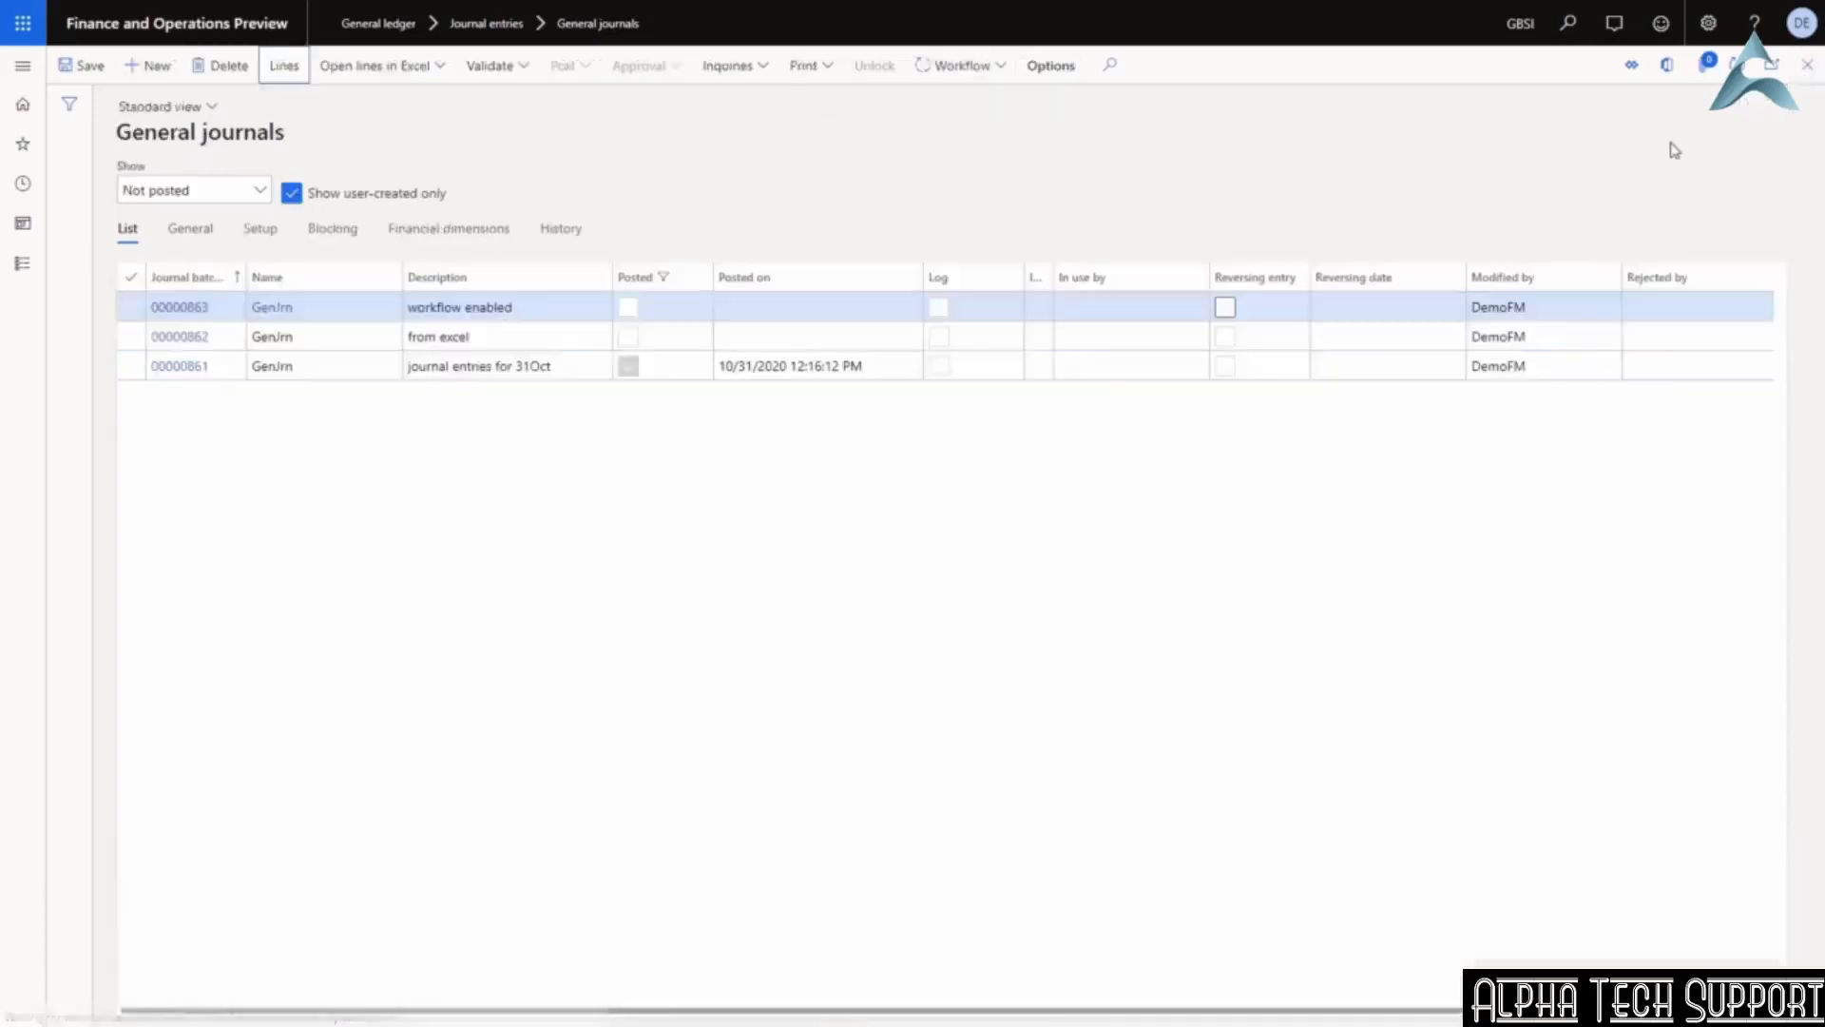
# Submit journal 00000863 to the approval workflow and view its workflow history.
pyautogui.click(961, 64)
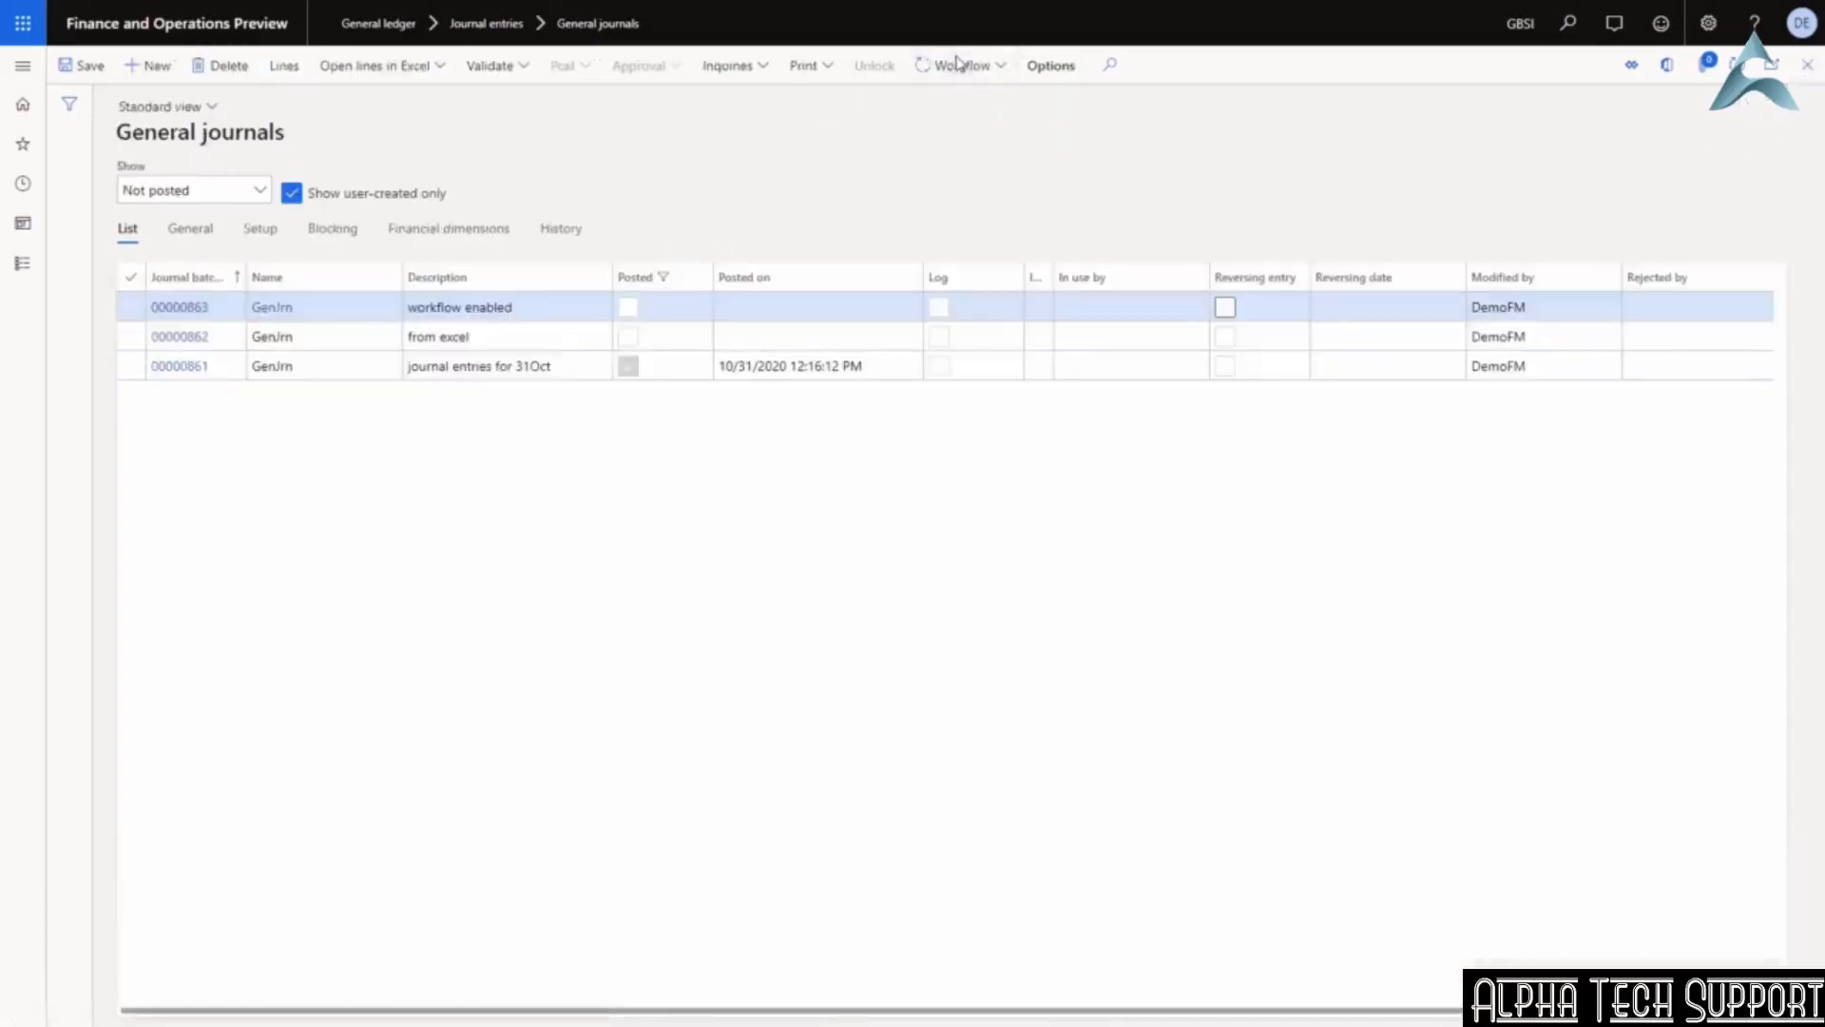
pyautogui.click(935, 101)
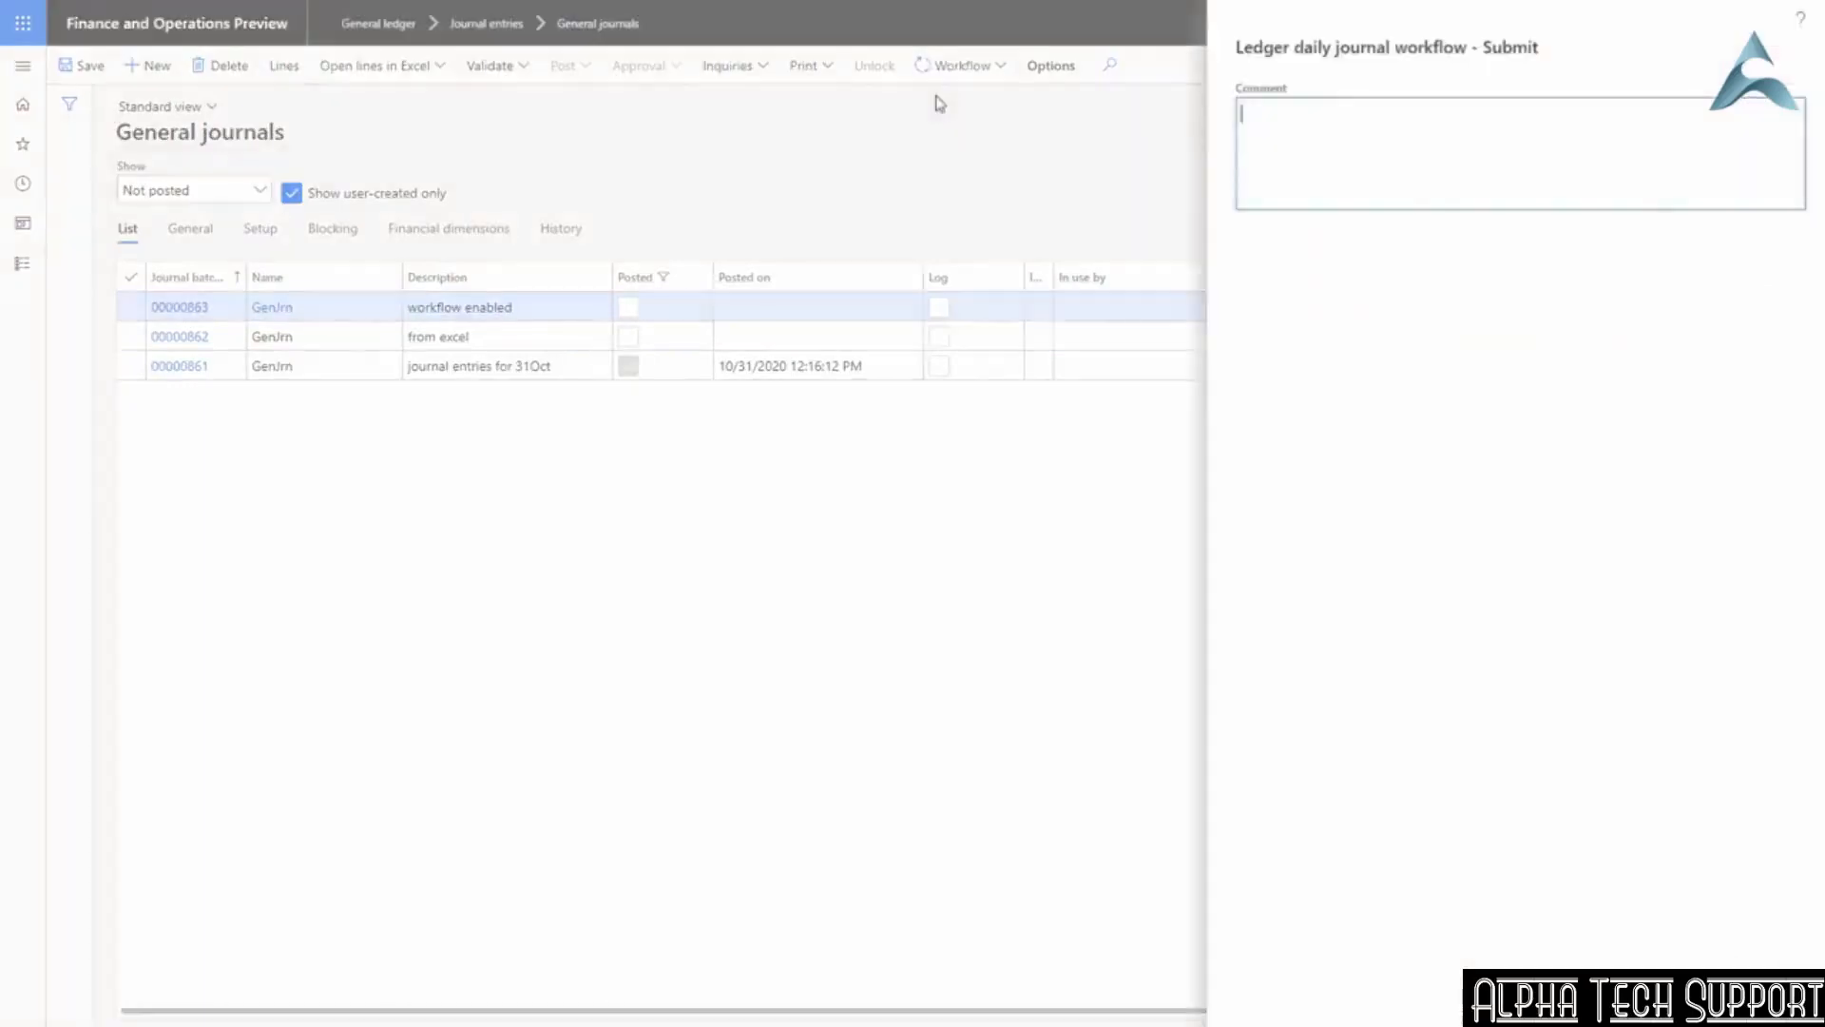
pyautogui.click(1703, 995)
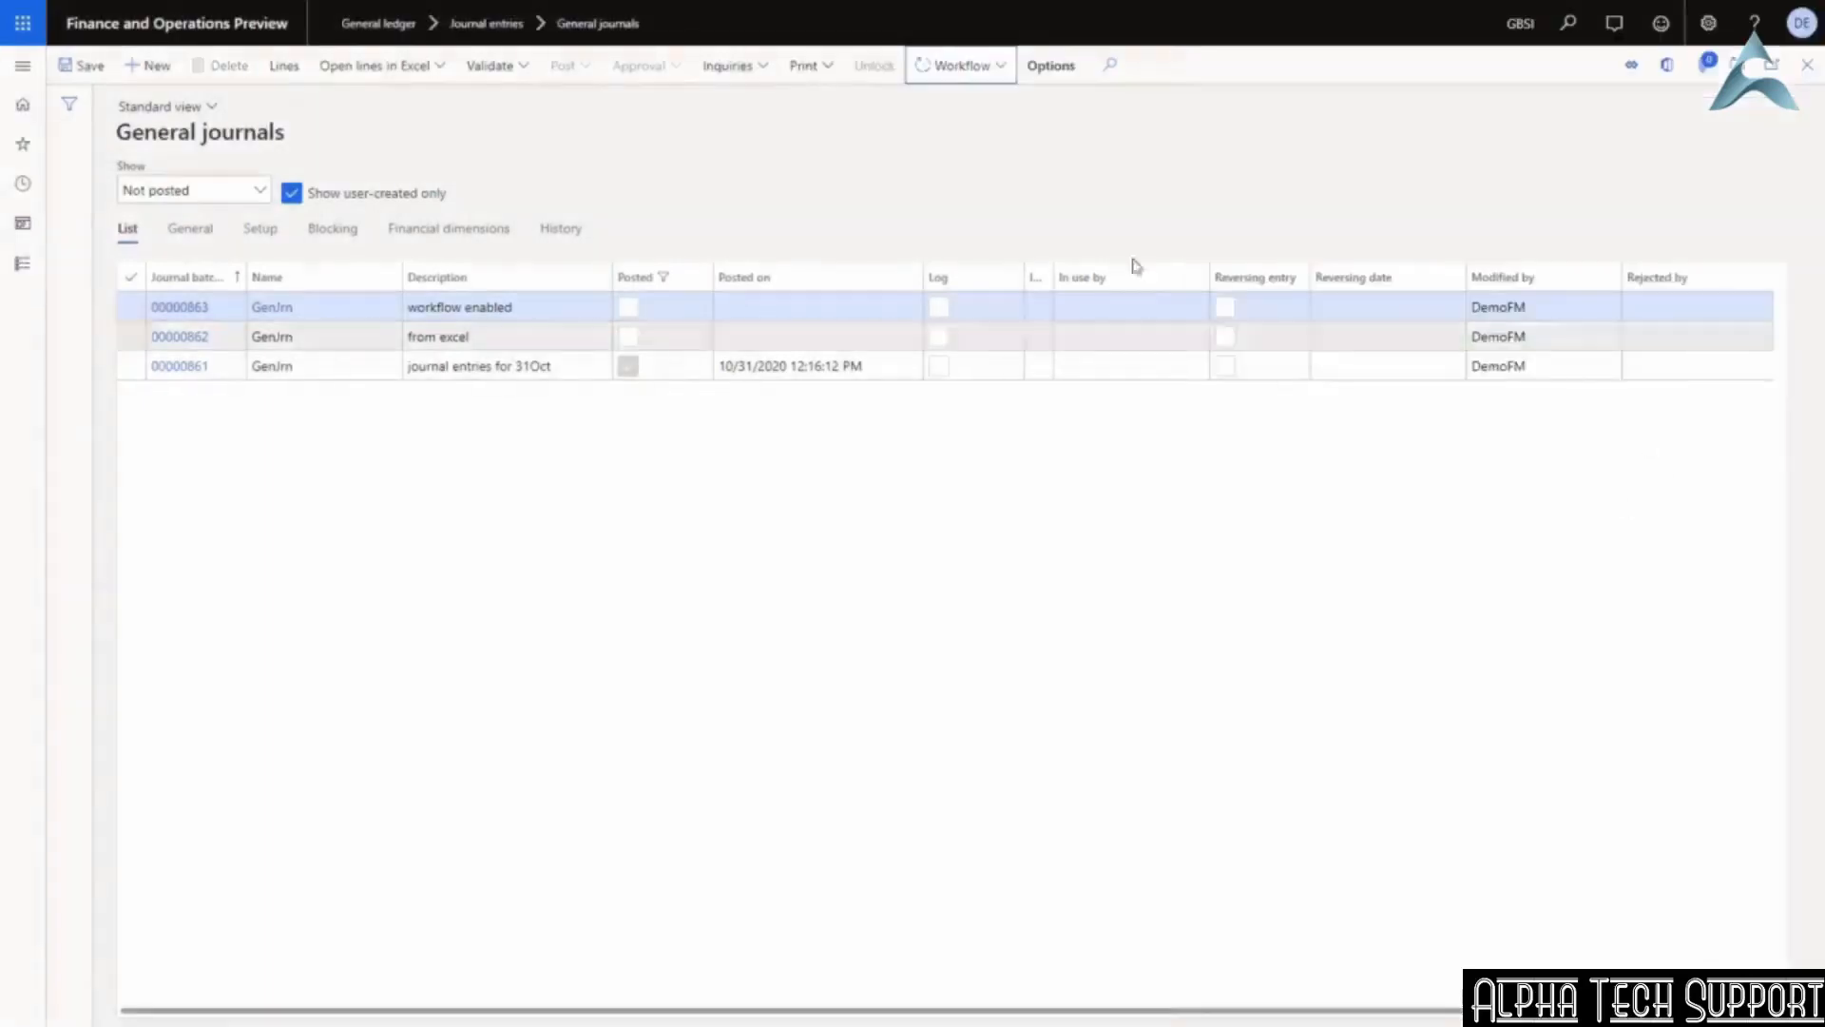
pyautogui.click(963, 68)
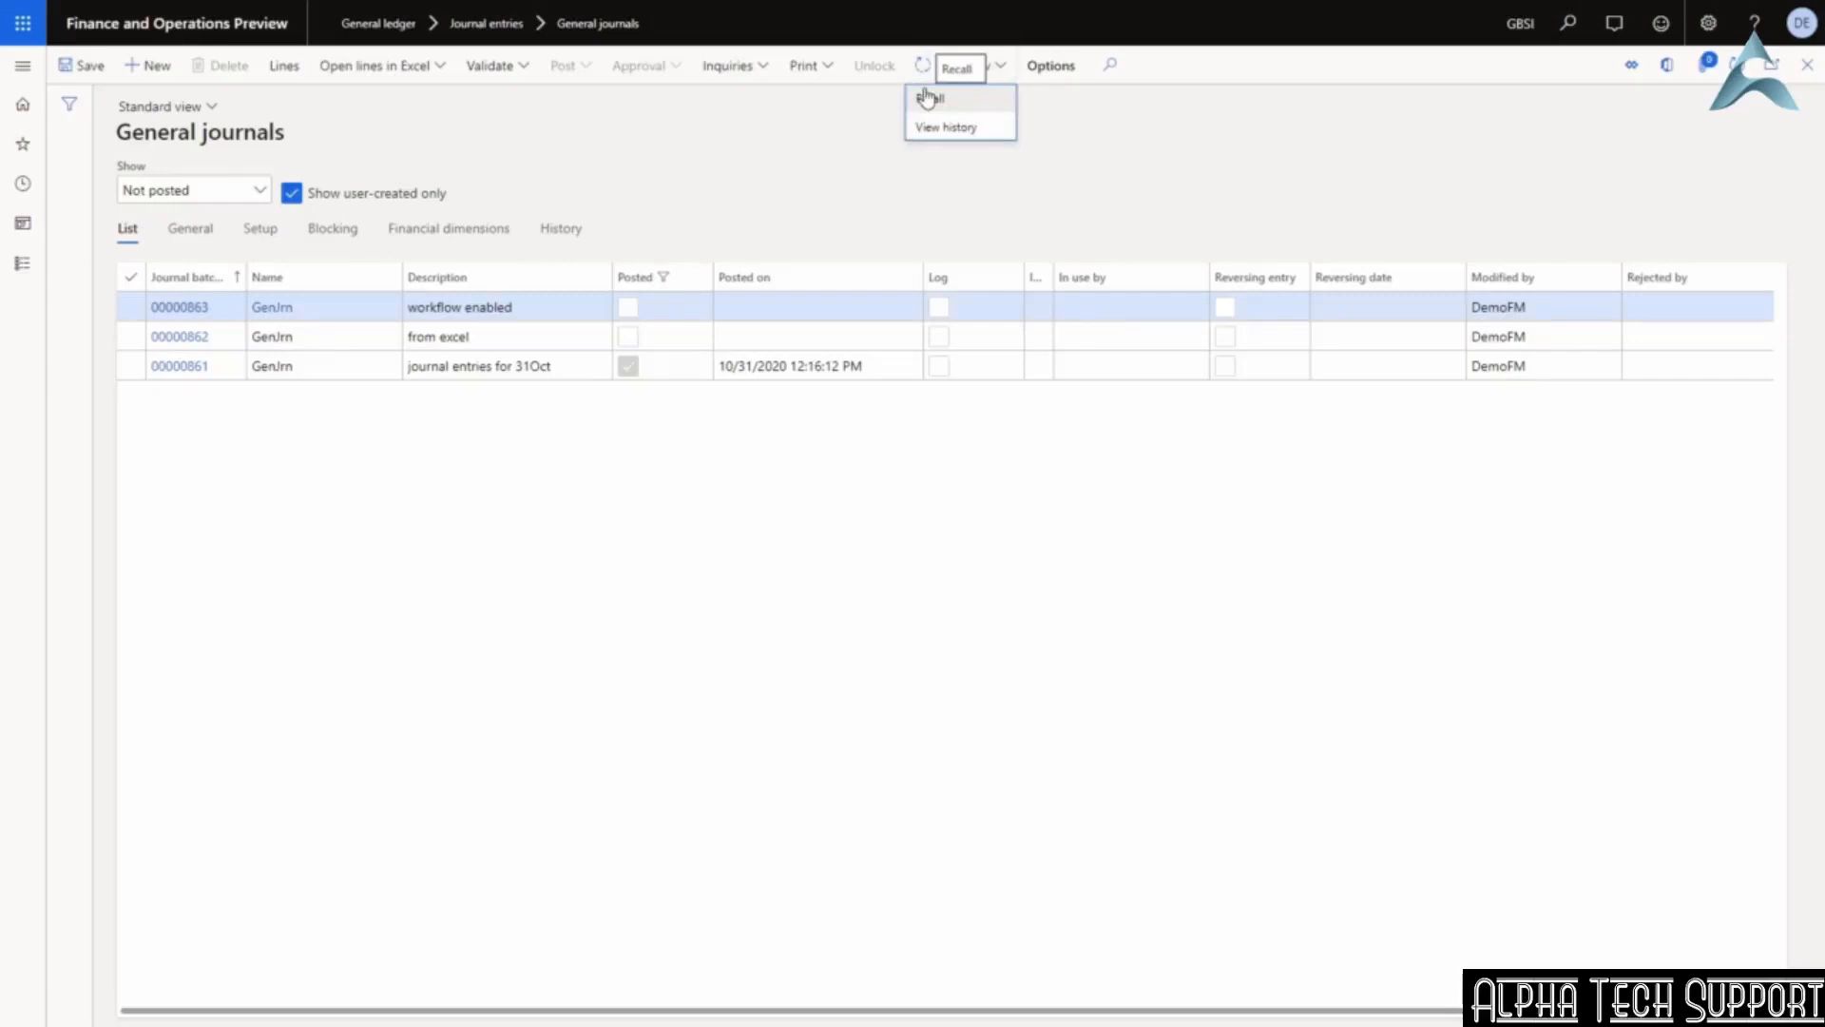
pyautogui.click(973, 136)
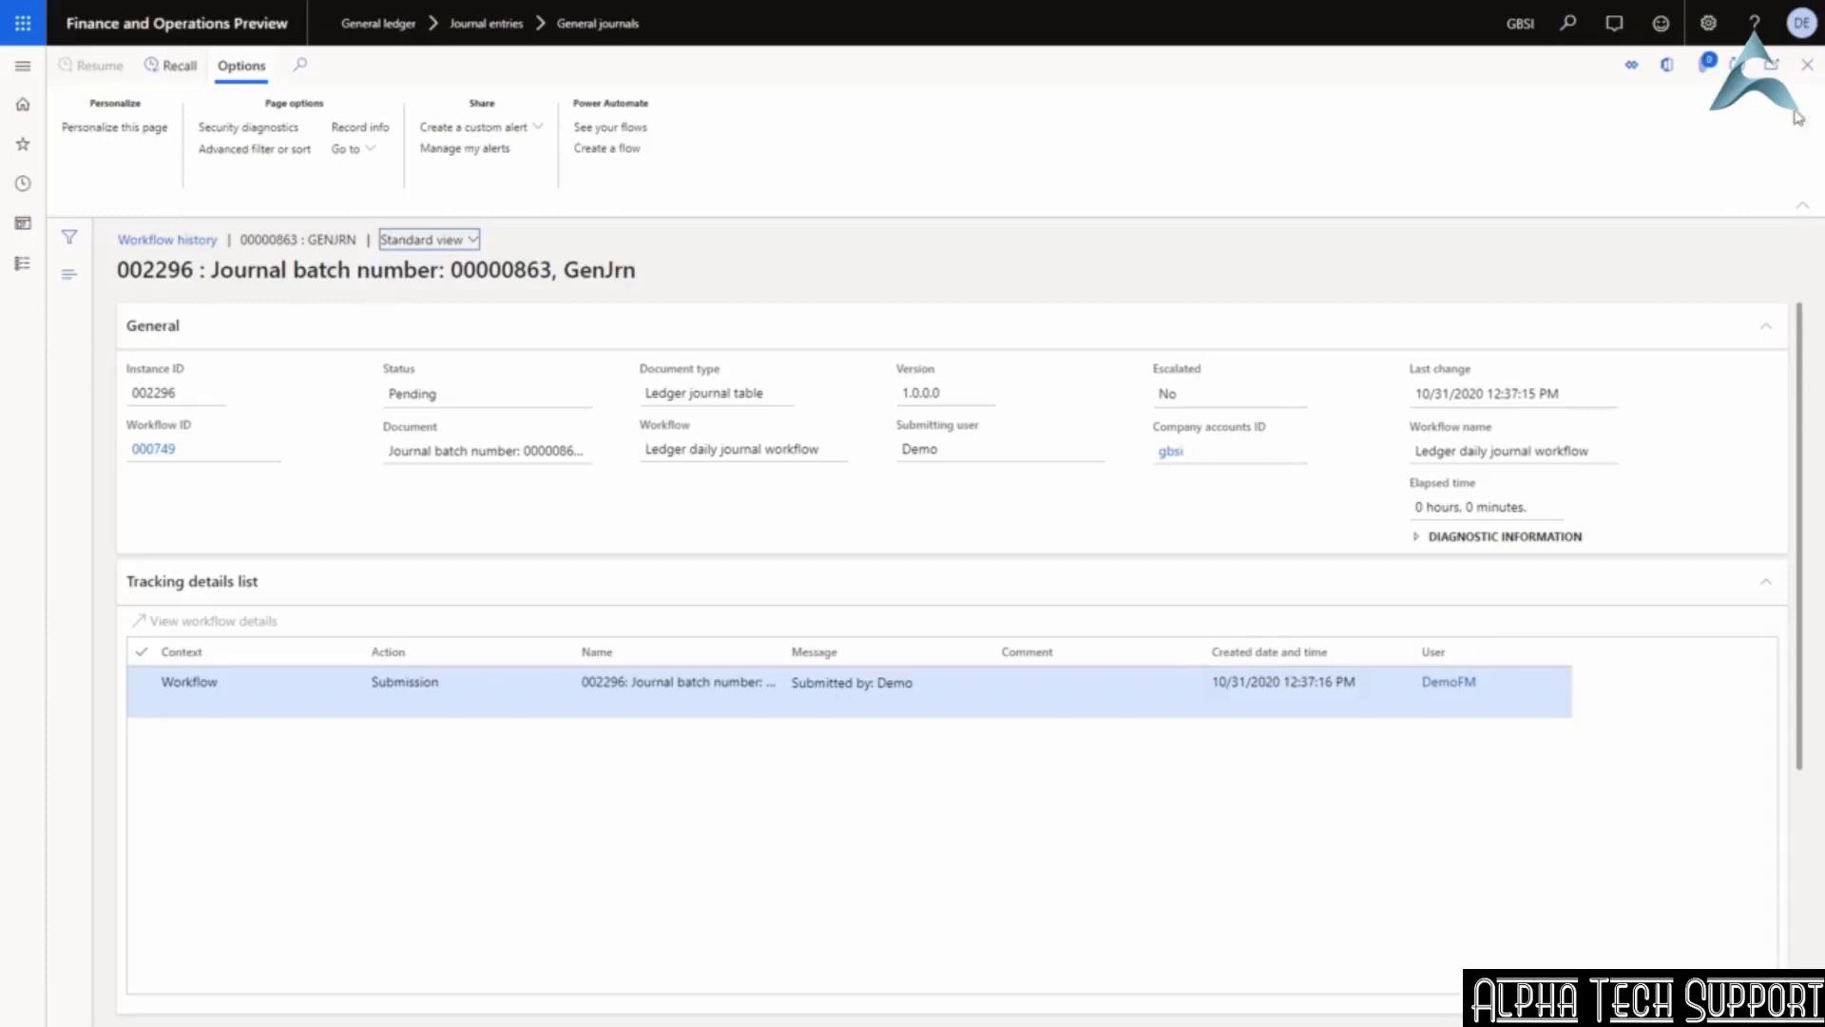
# Close the Workflow history page to return to the General journals list.
pyautogui.click(1807, 65)
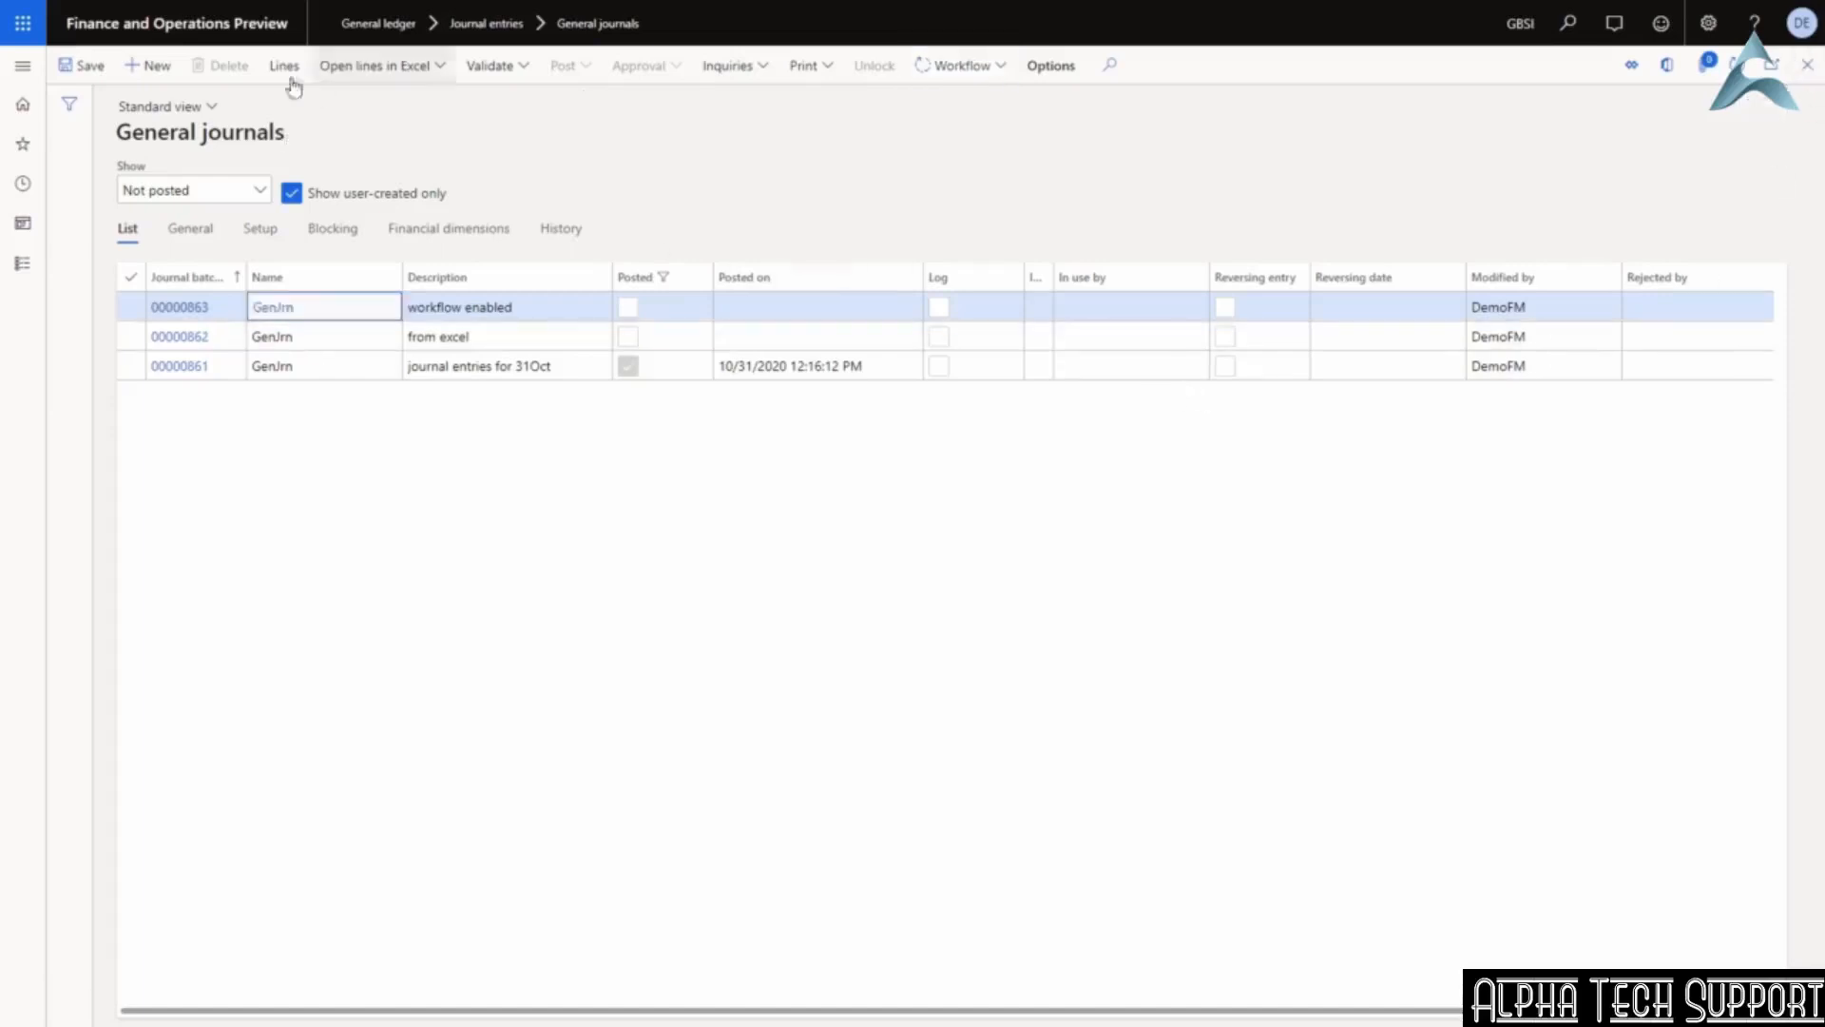
# Go to General ledger > Inquiries and reports > Trial balance.
pyautogui.click(23, 66)
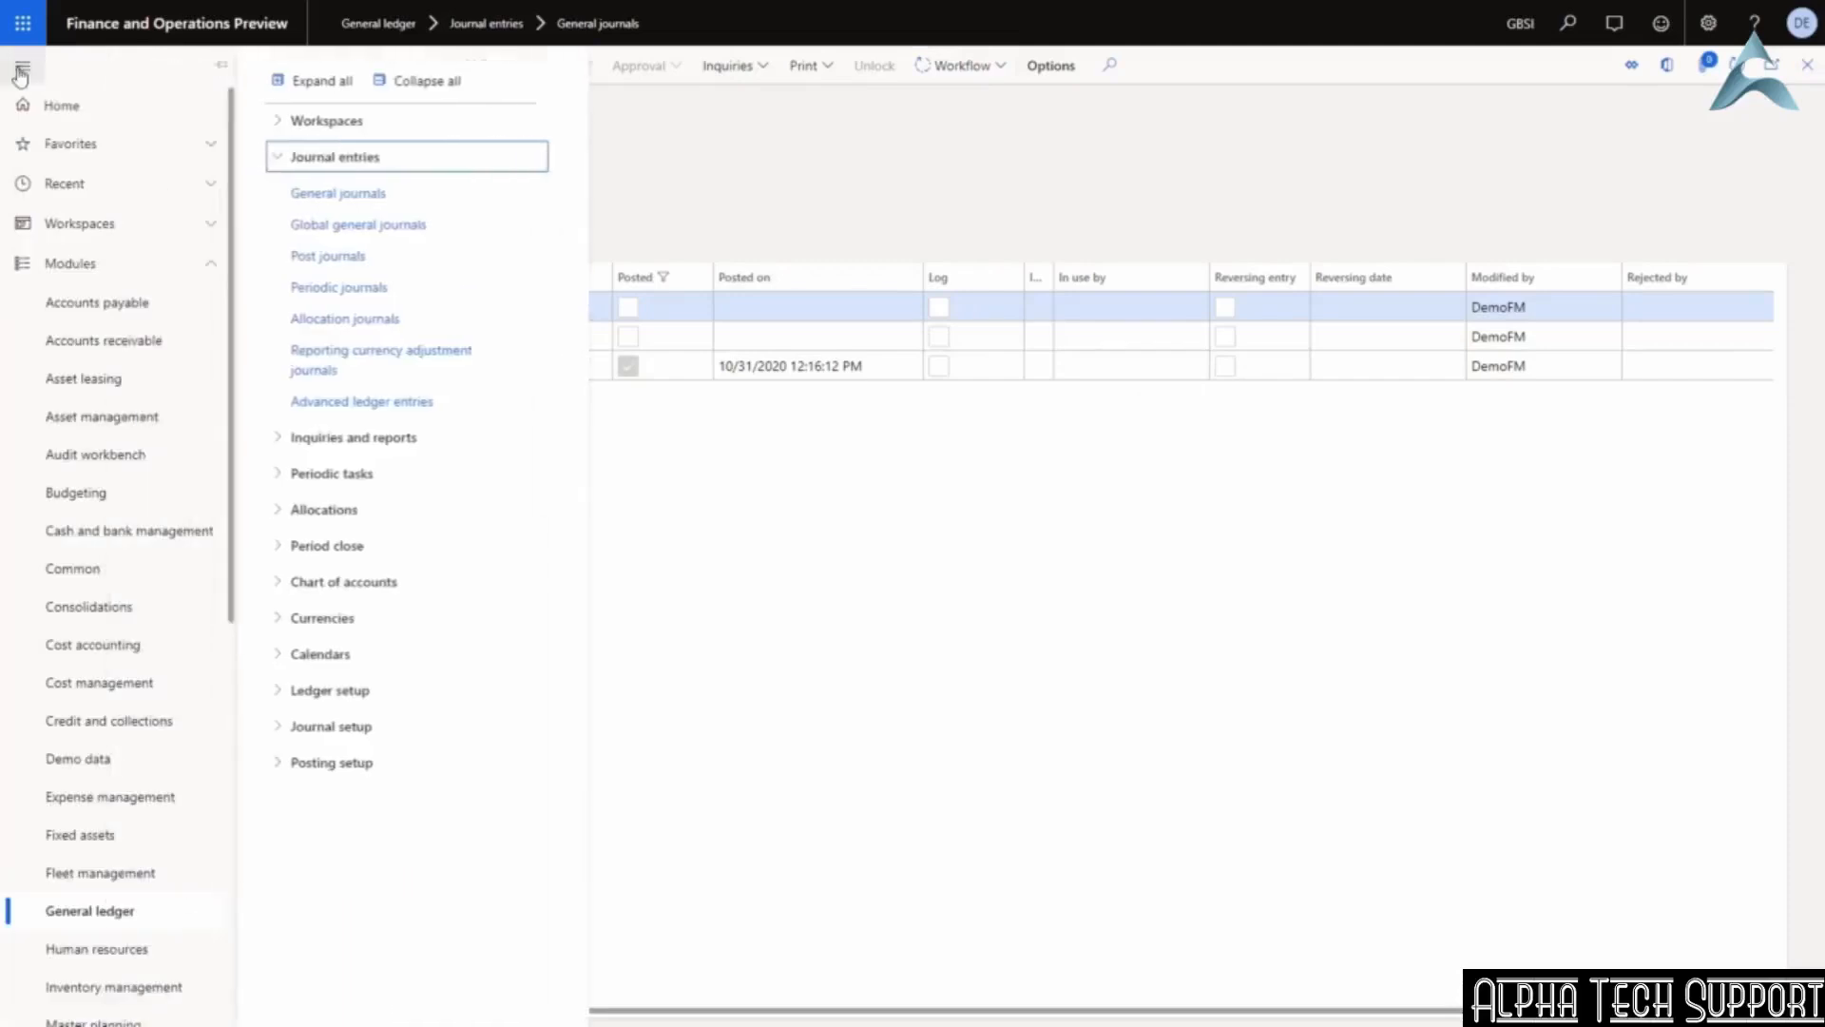
pyautogui.click(334, 165)
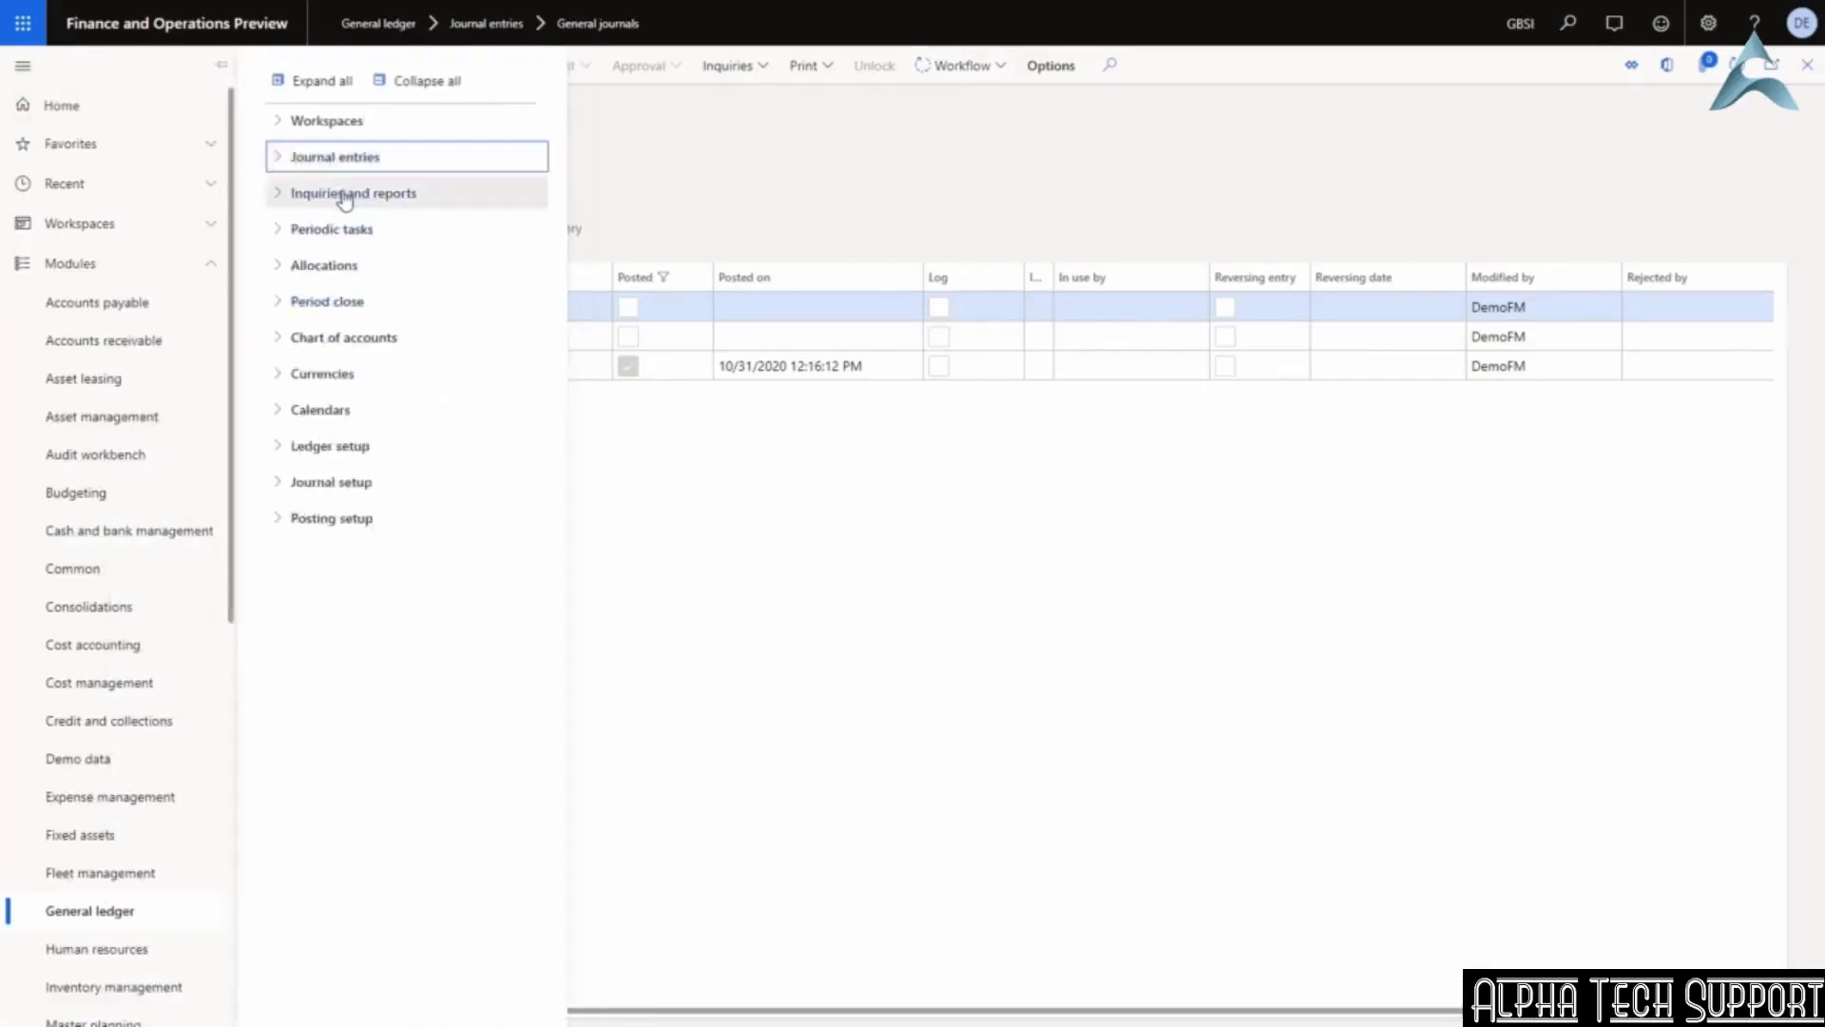
pyautogui.click(344, 196)
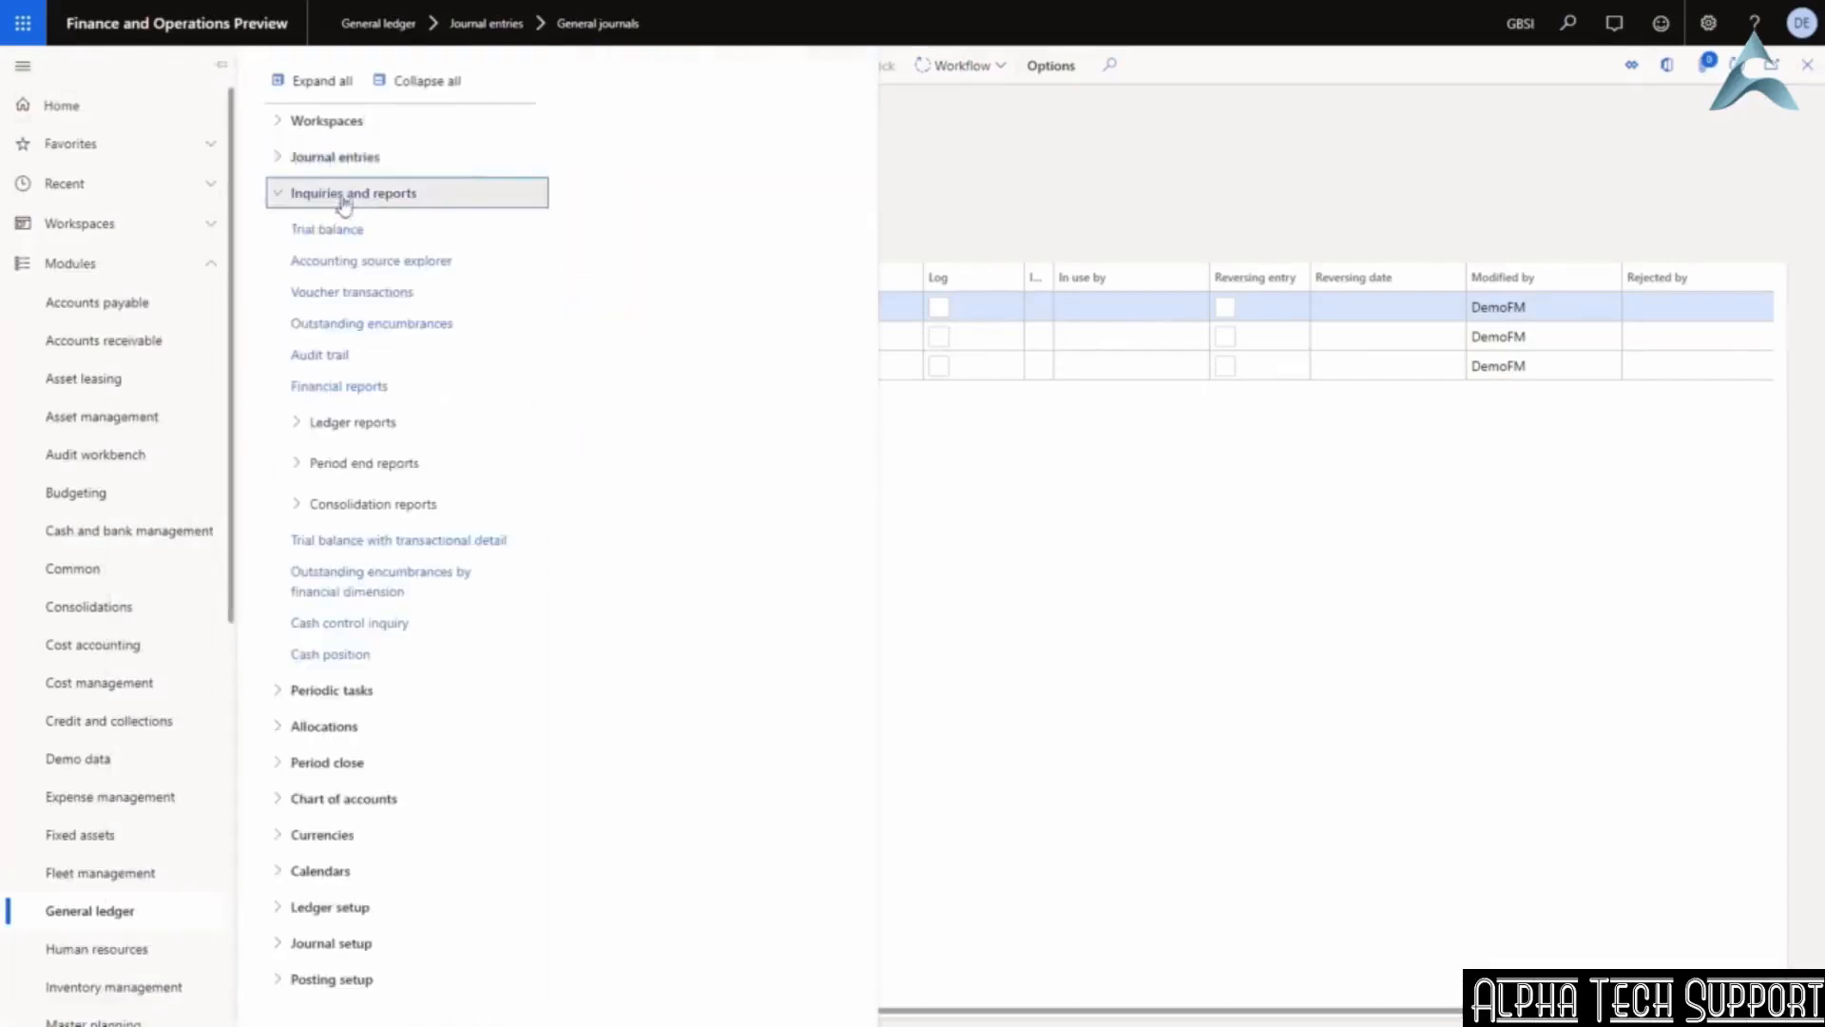
pyautogui.click(329, 230)
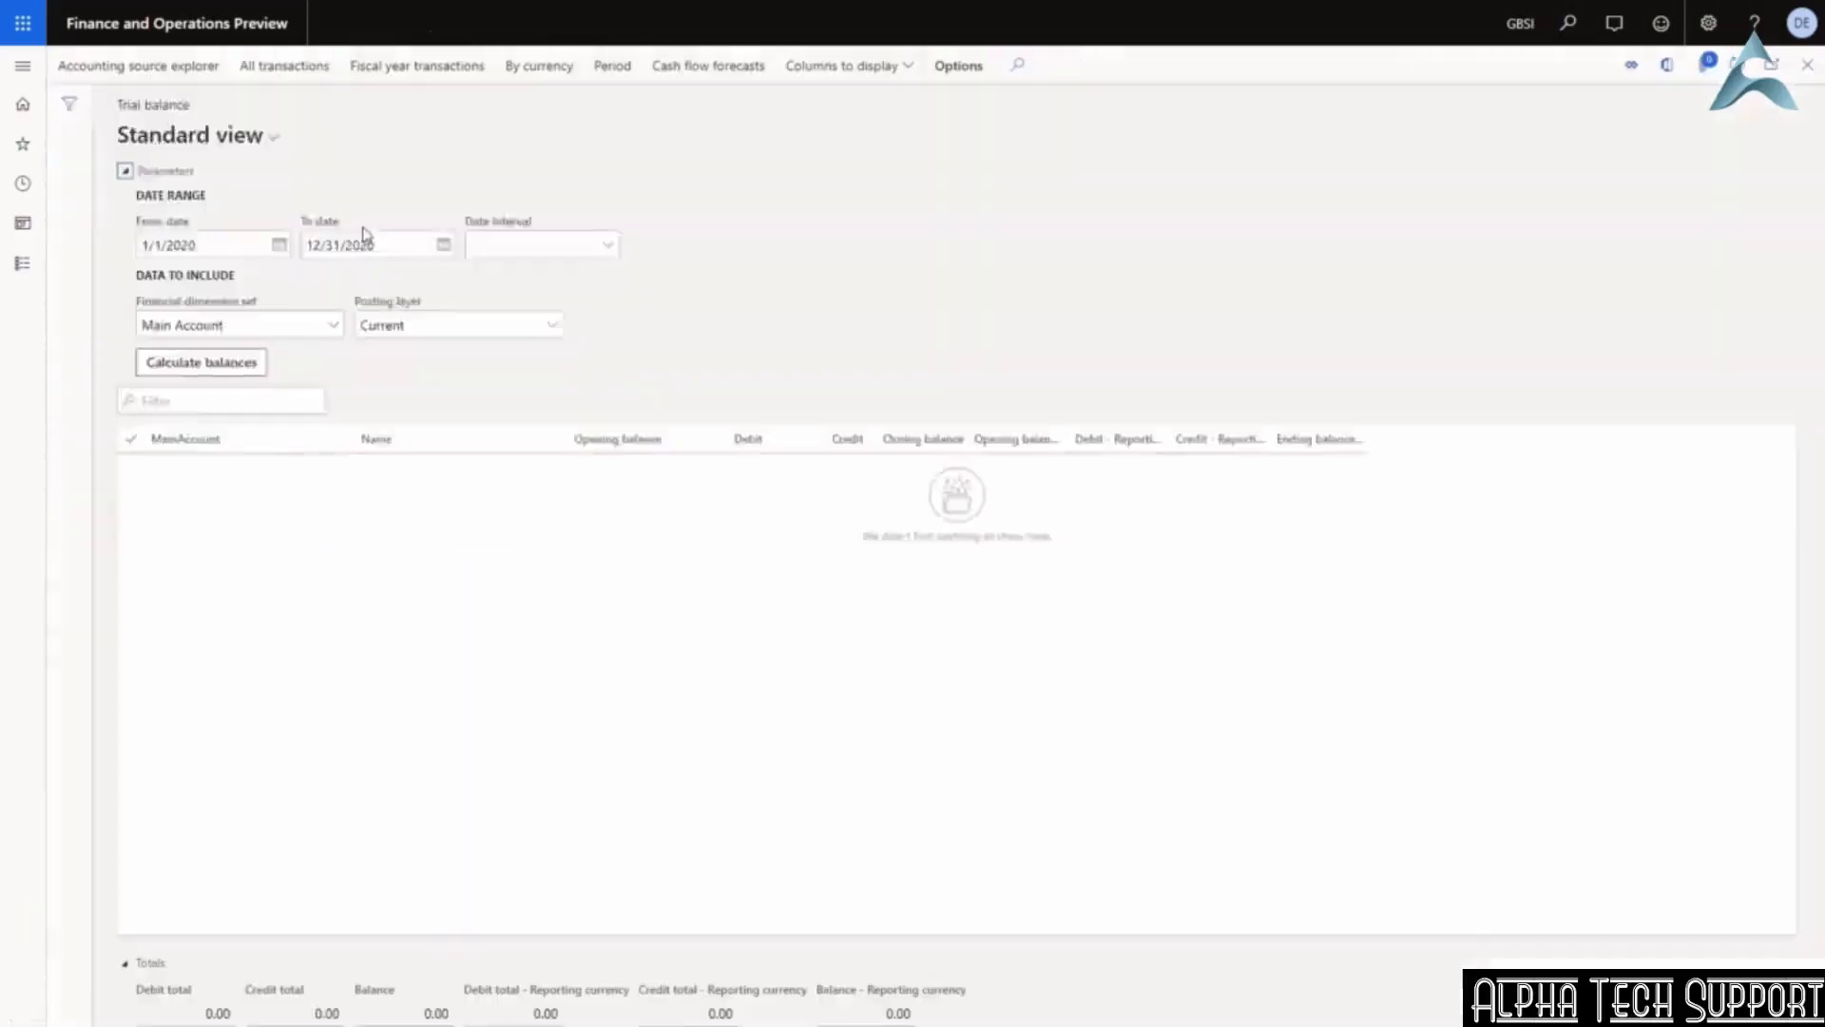
# Set the From and To dates to 10/31/2020 and calculate balances.
pyautogui.click(190, 378)
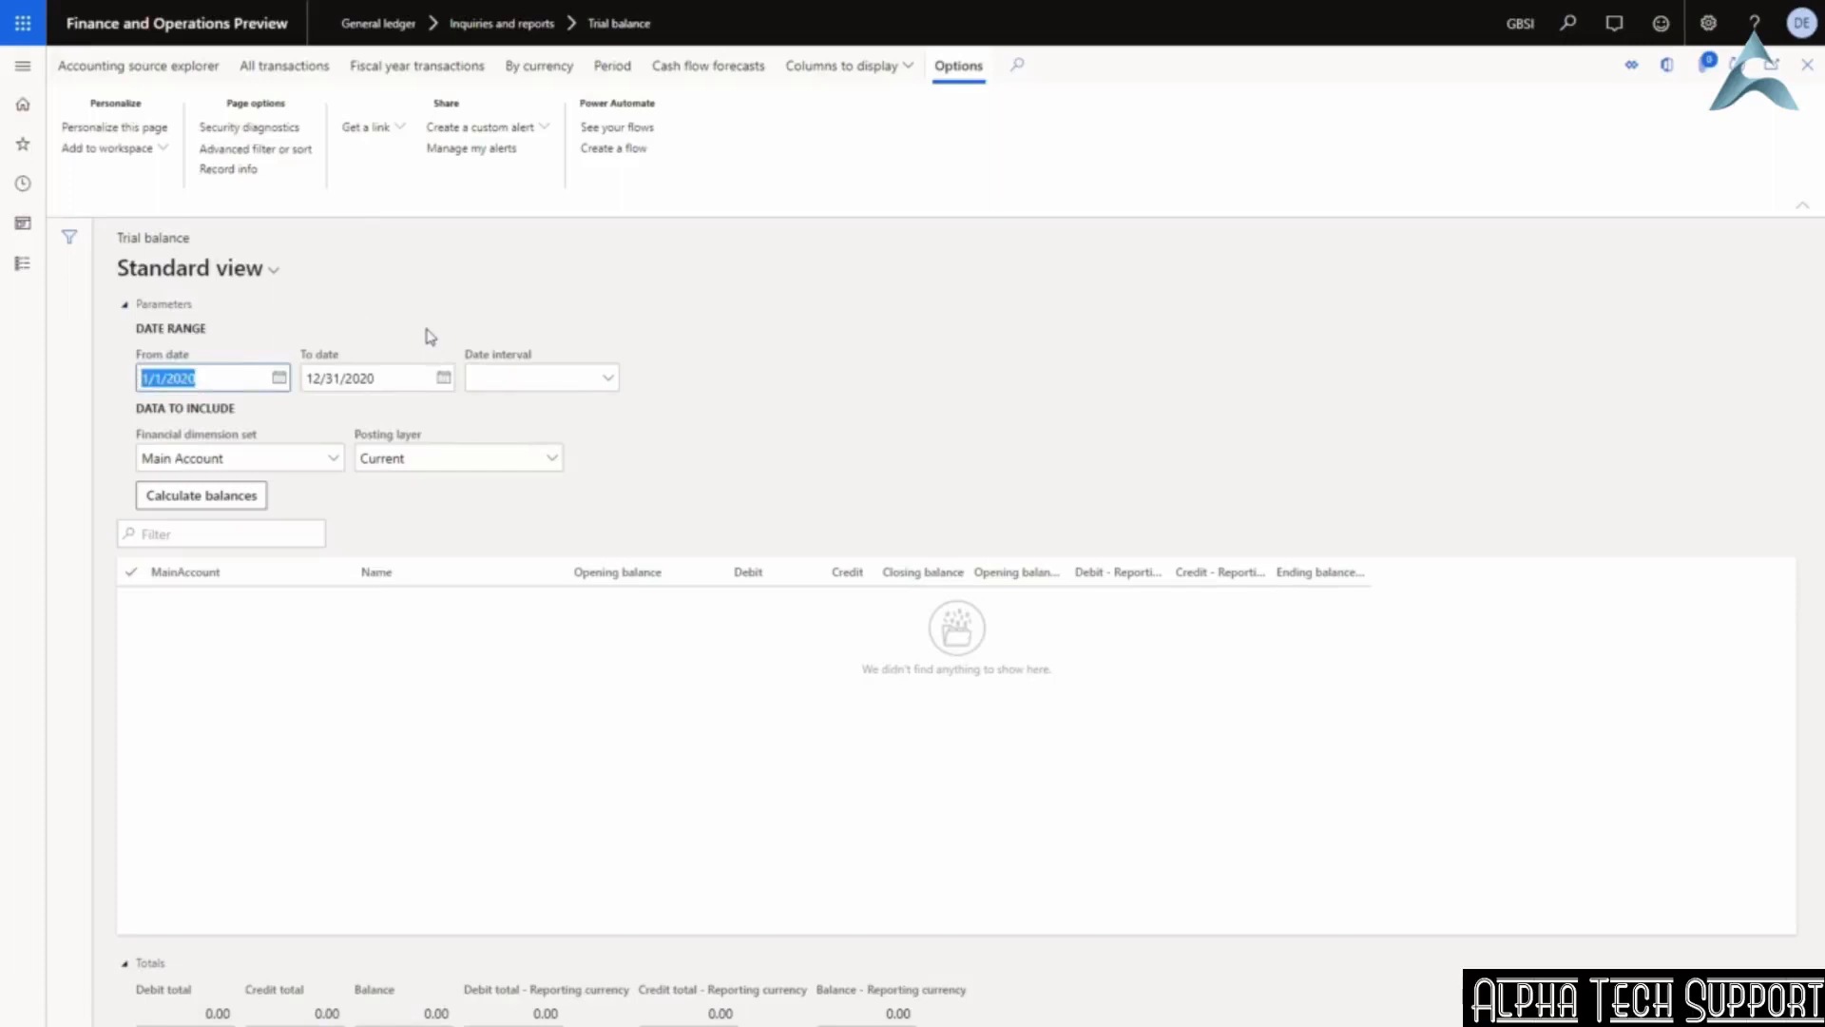
pyautogui.write('10/31/2020')
pyautogui.press('Tab')
pyautogui.write('10/31/2020')
pyautogui.press('Tab')
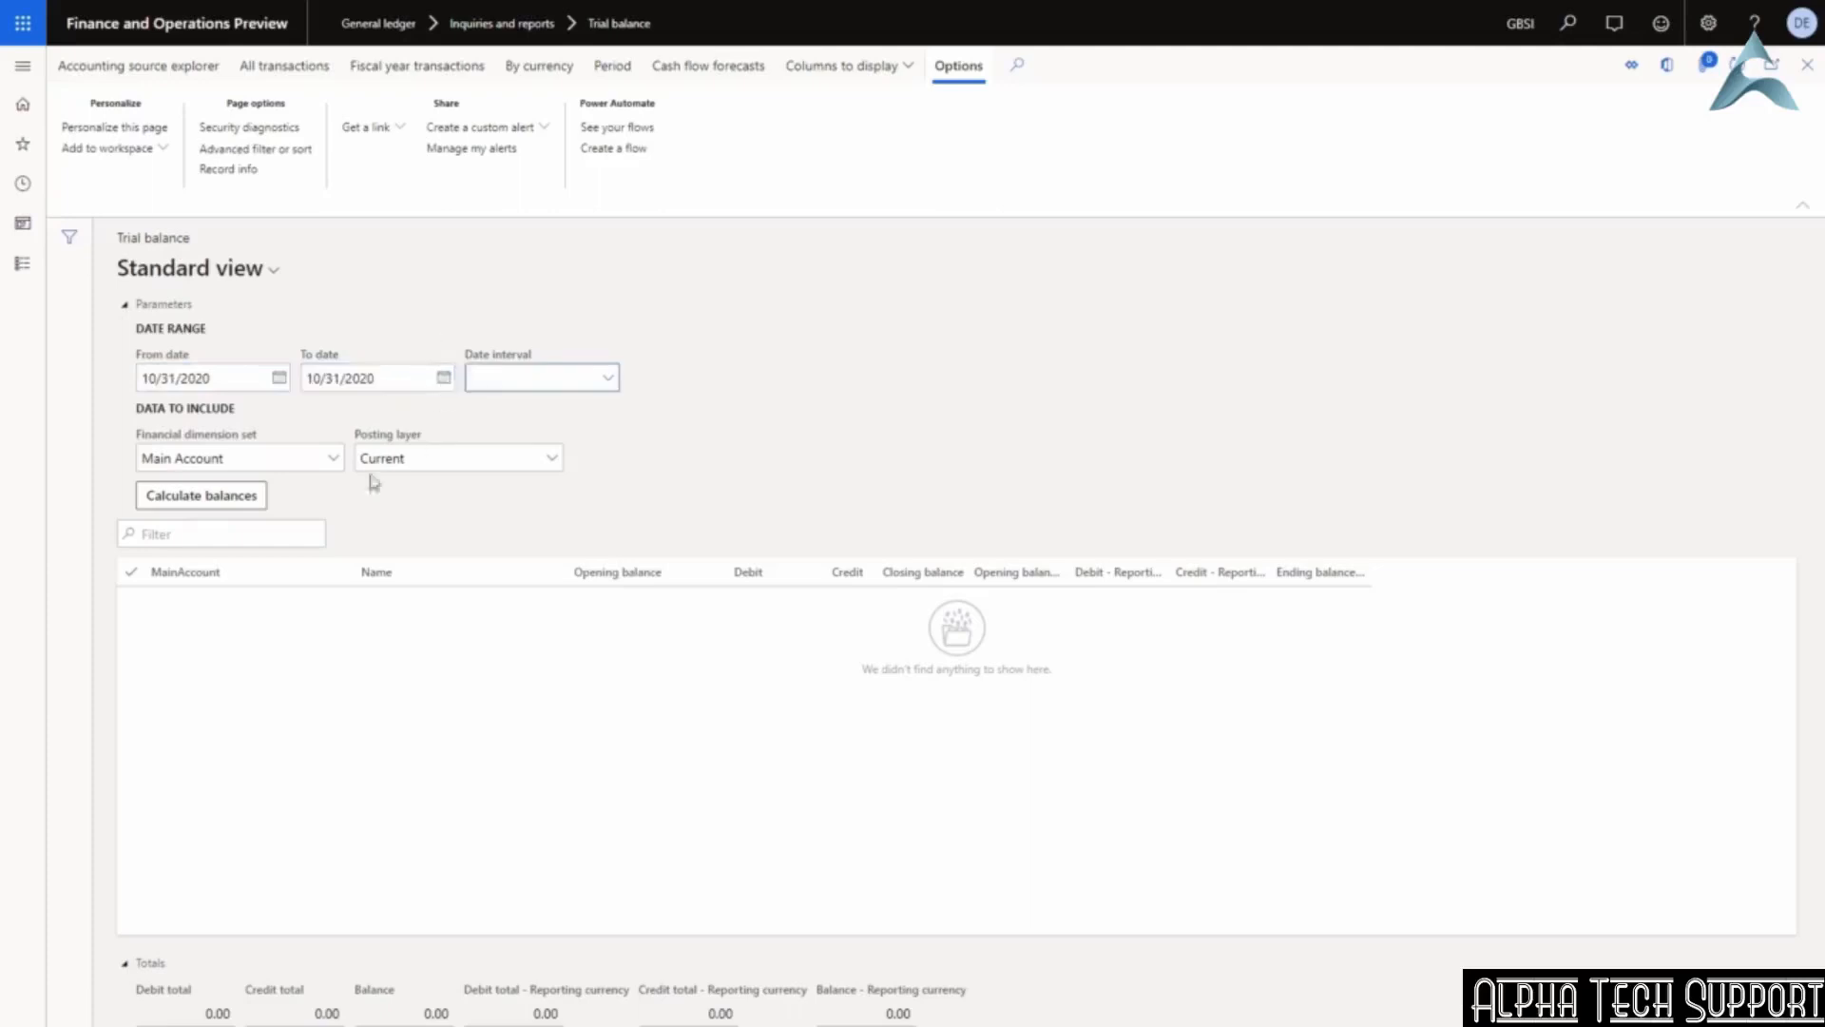
pyautogui.click(182, 491)
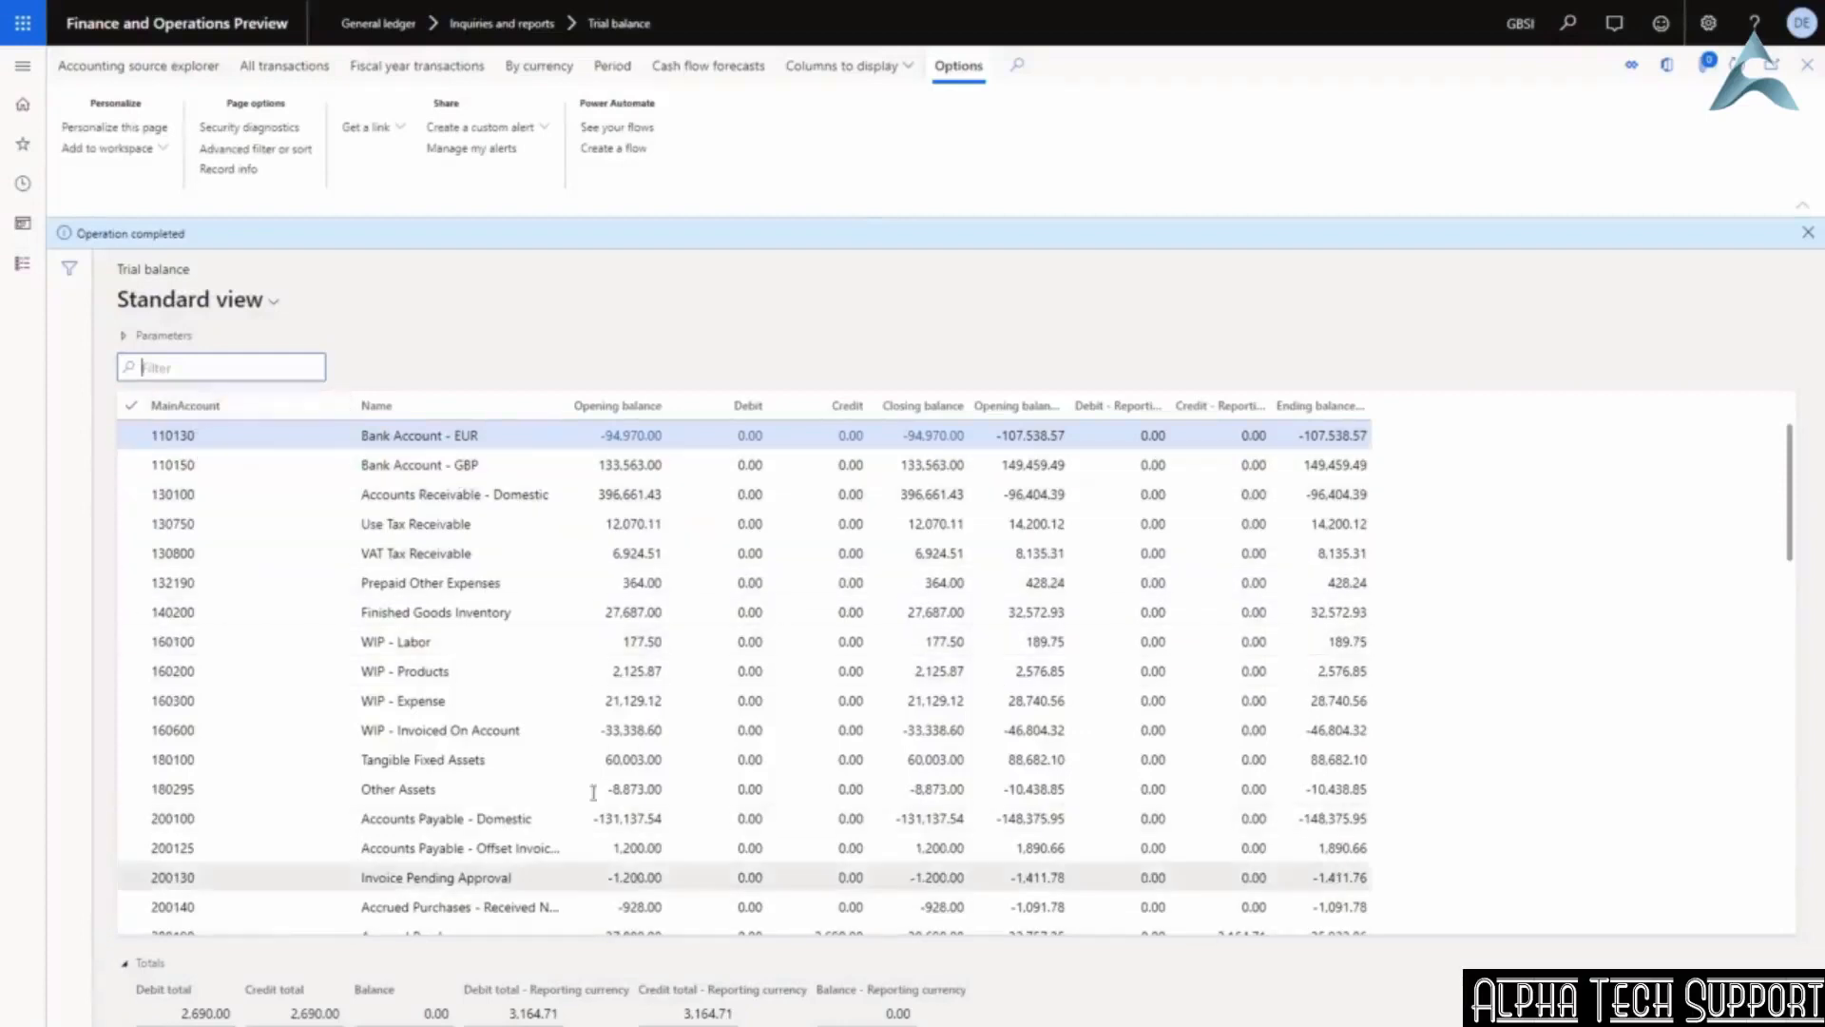
# Filter account names to 'rent' and drill into the 2,190.00 Rent Expense debit.
pyautogui.scroll(-1, 511, 644)
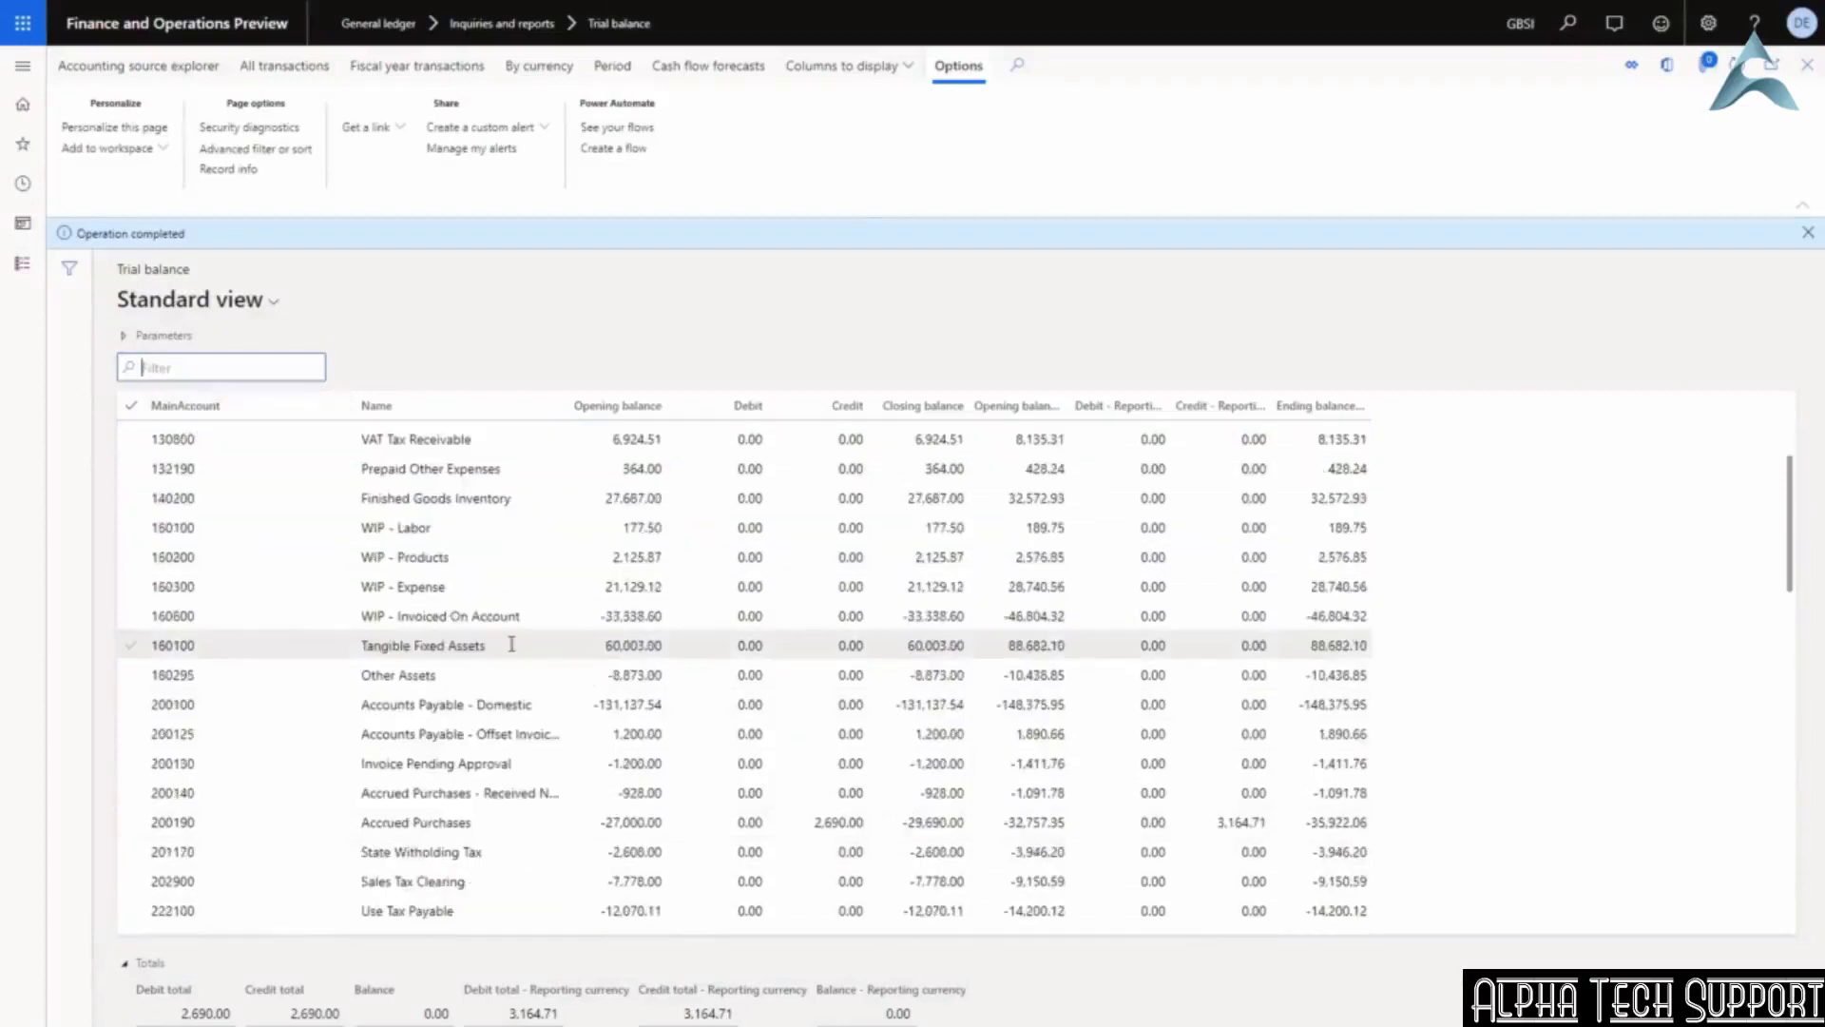
pyautogui.scroll(-1, 512, 644)
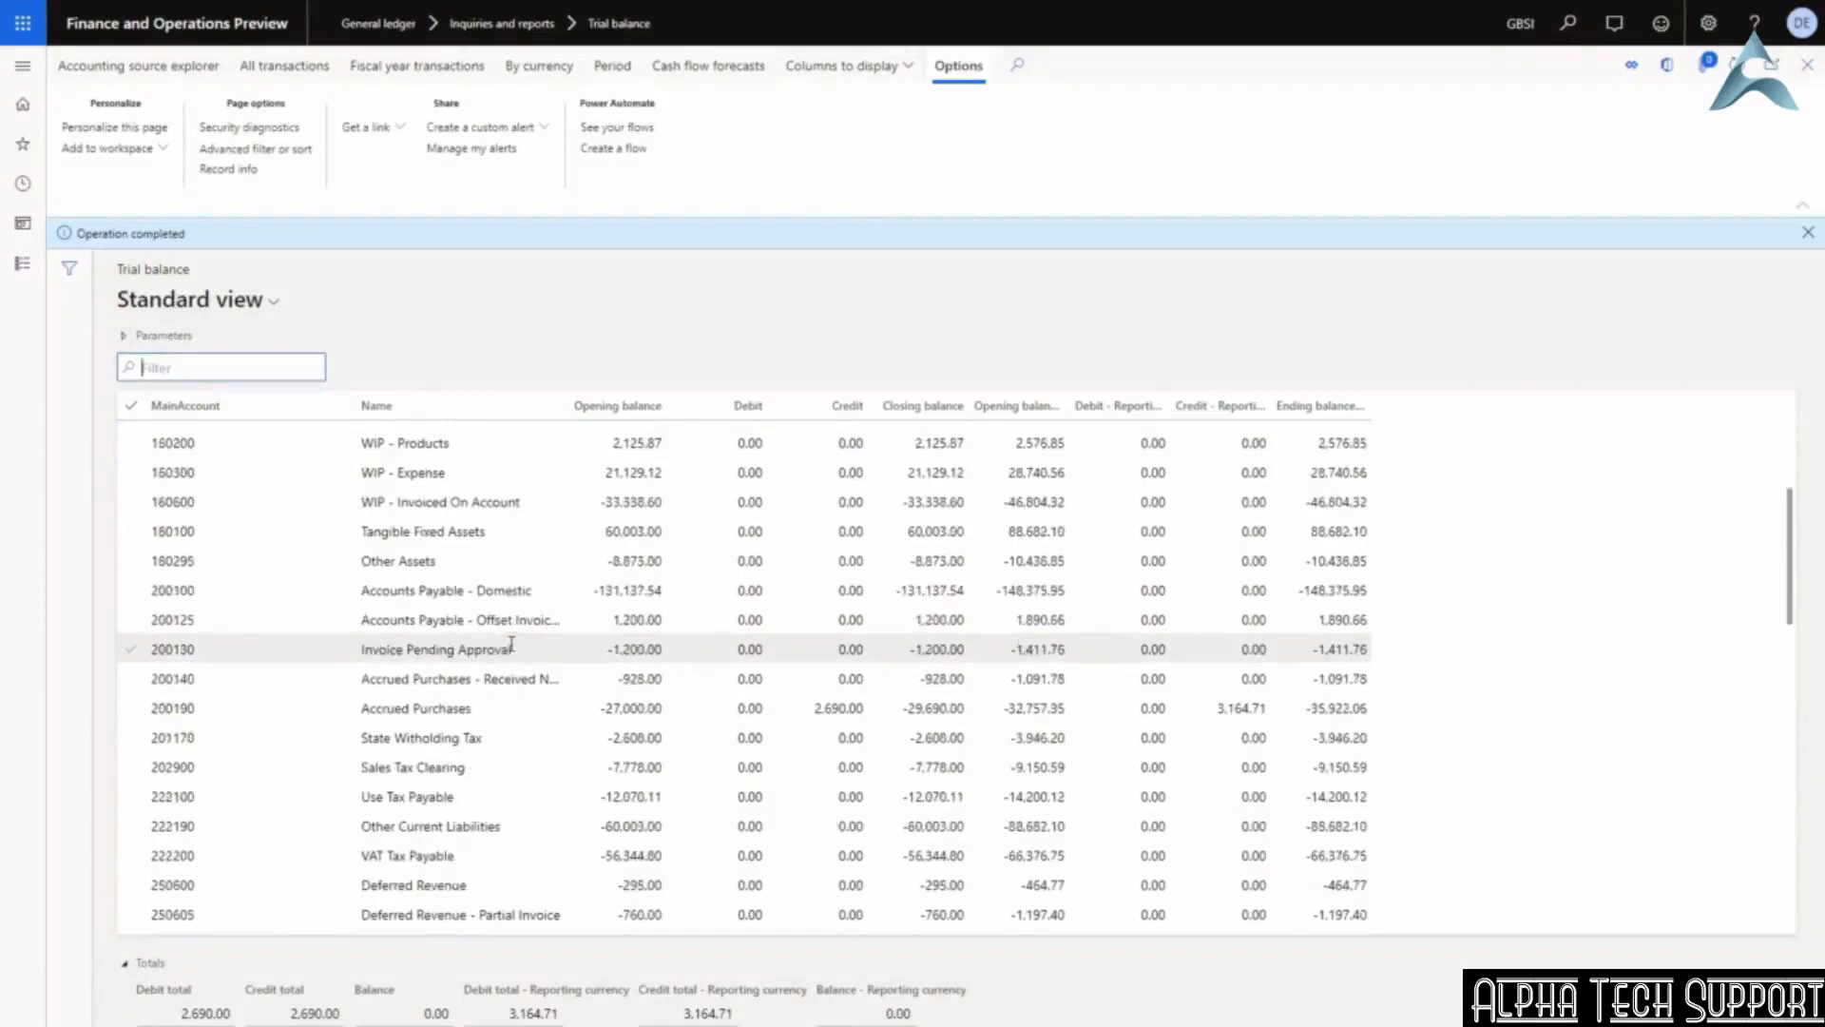
pyautogui.scroll(2, 557, 415)
pyautogui.click(554, 410)
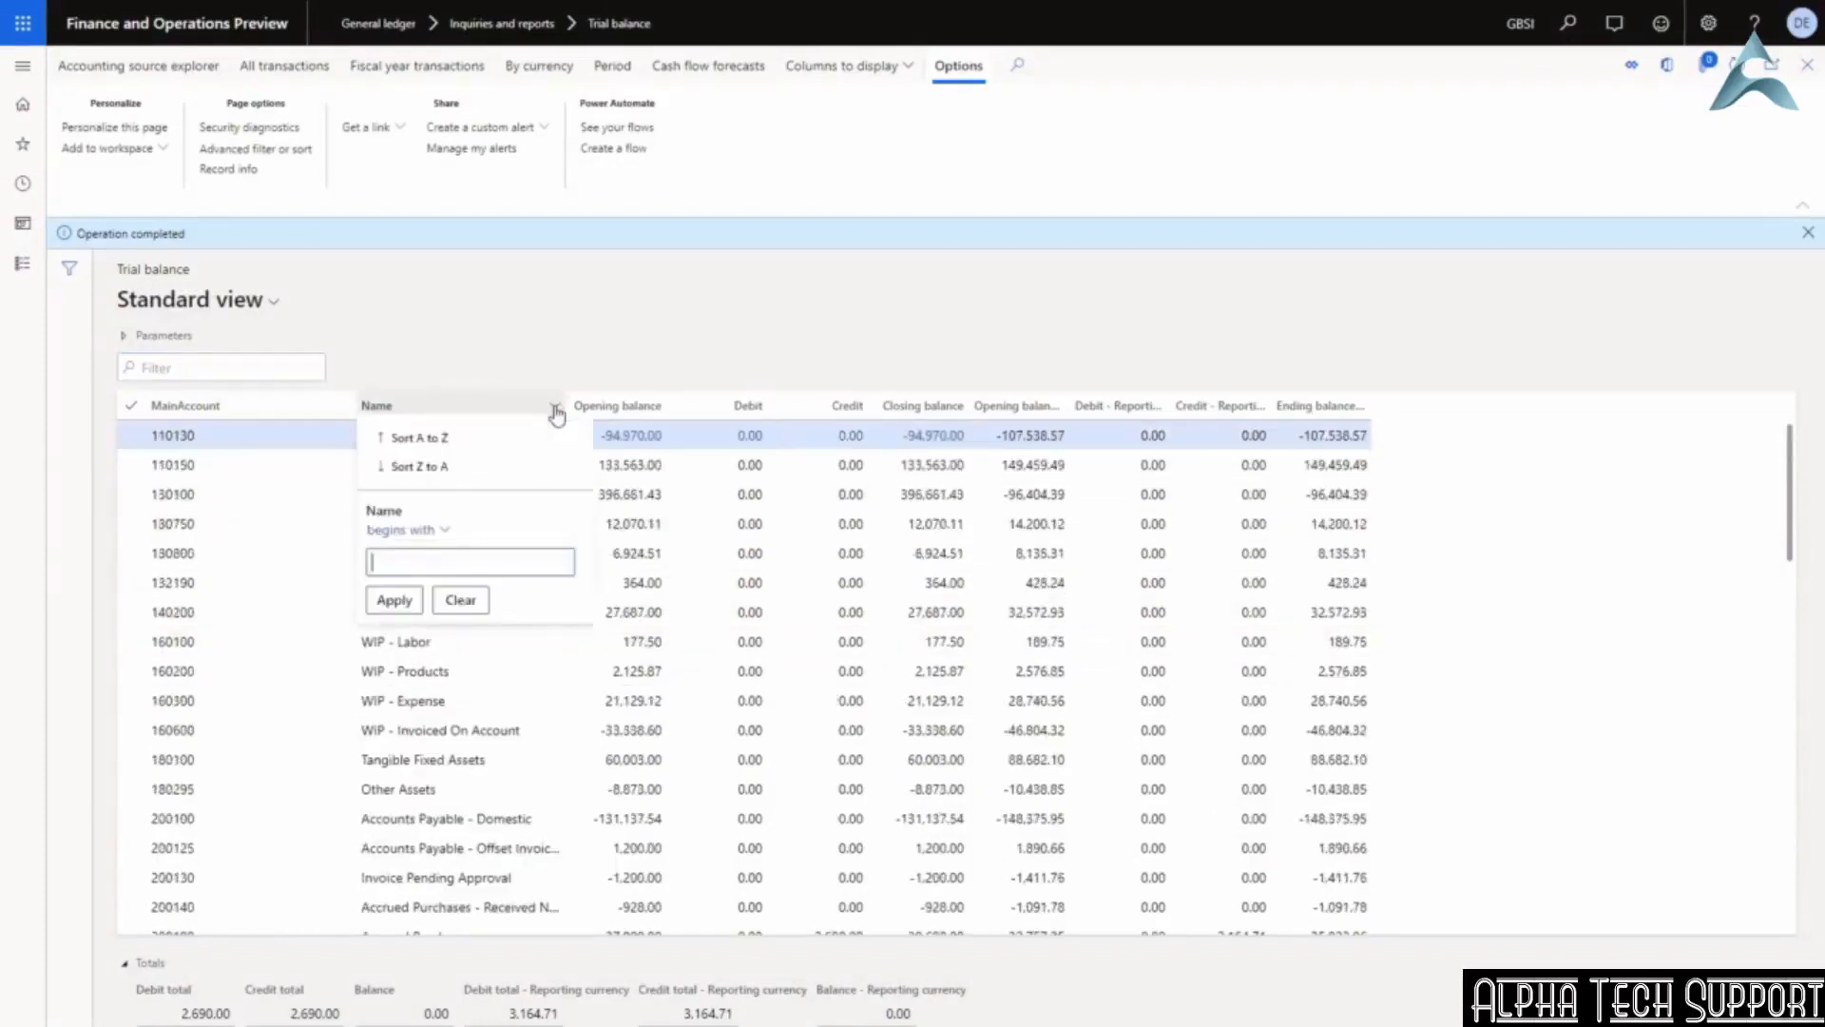
pyautogui.write('rent')
pyautogui.press('Return')
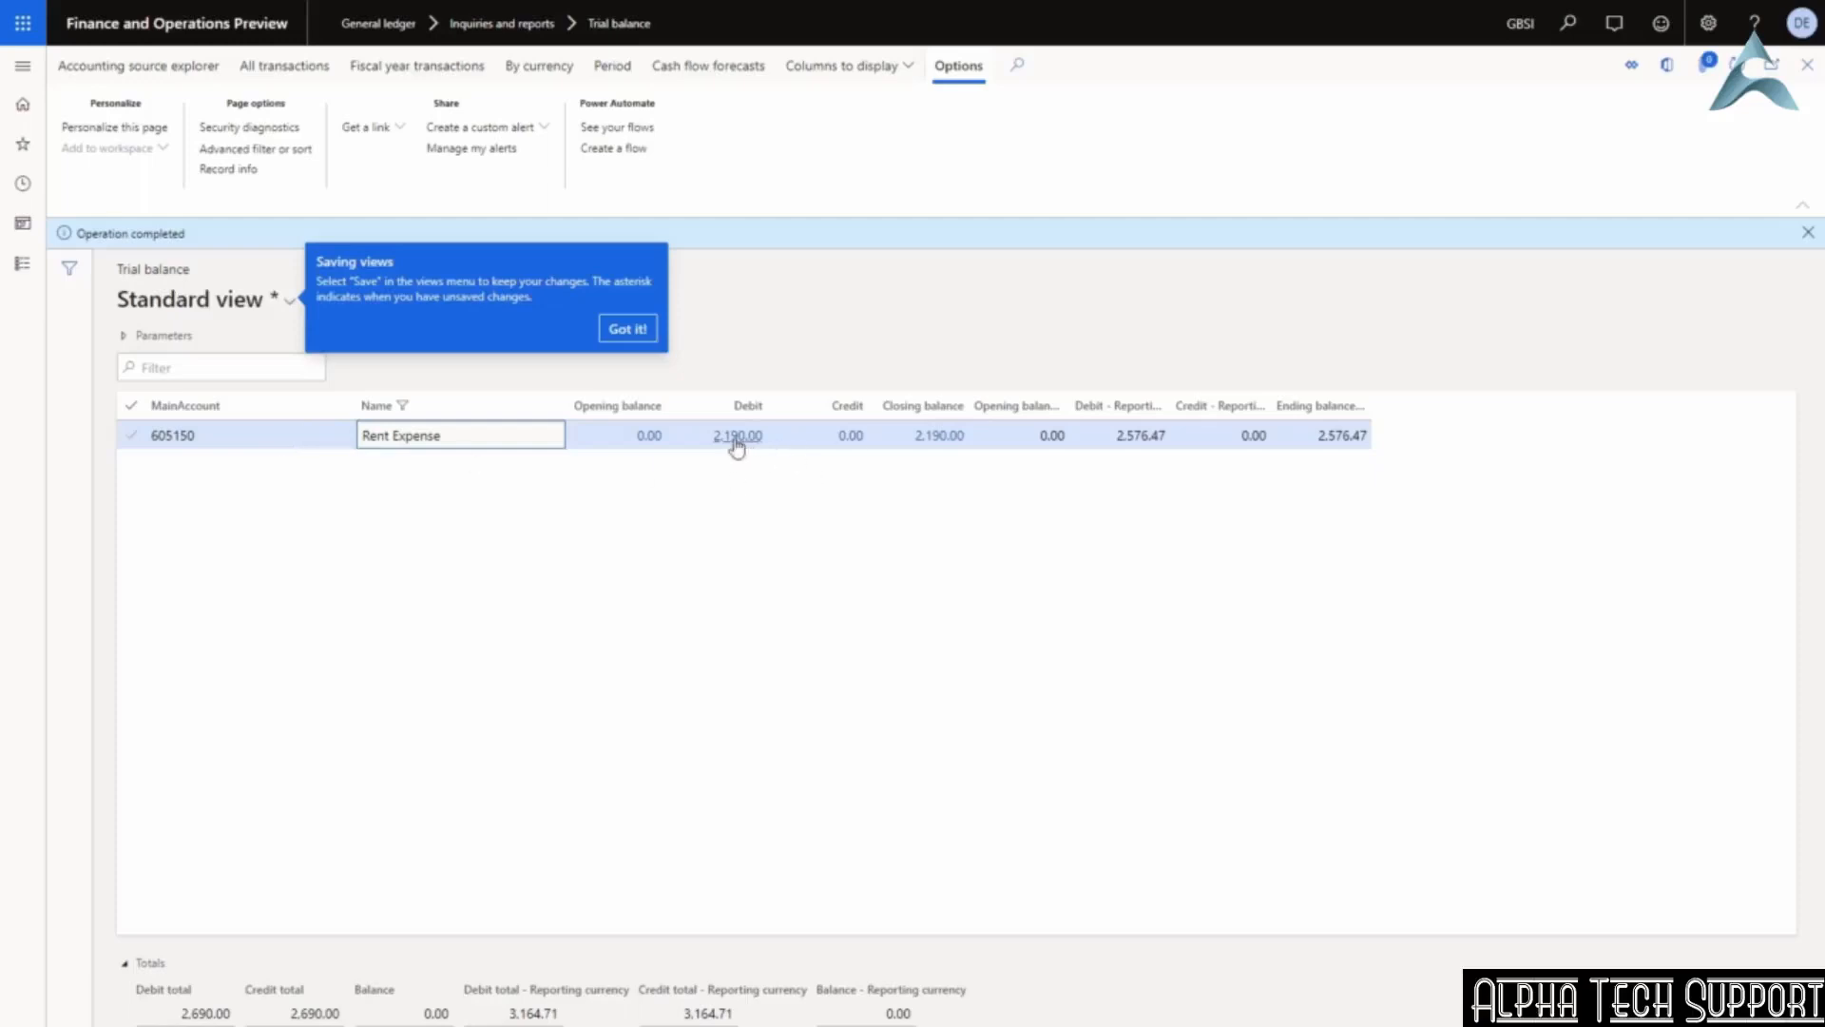
pyautogui.click(627, 328)
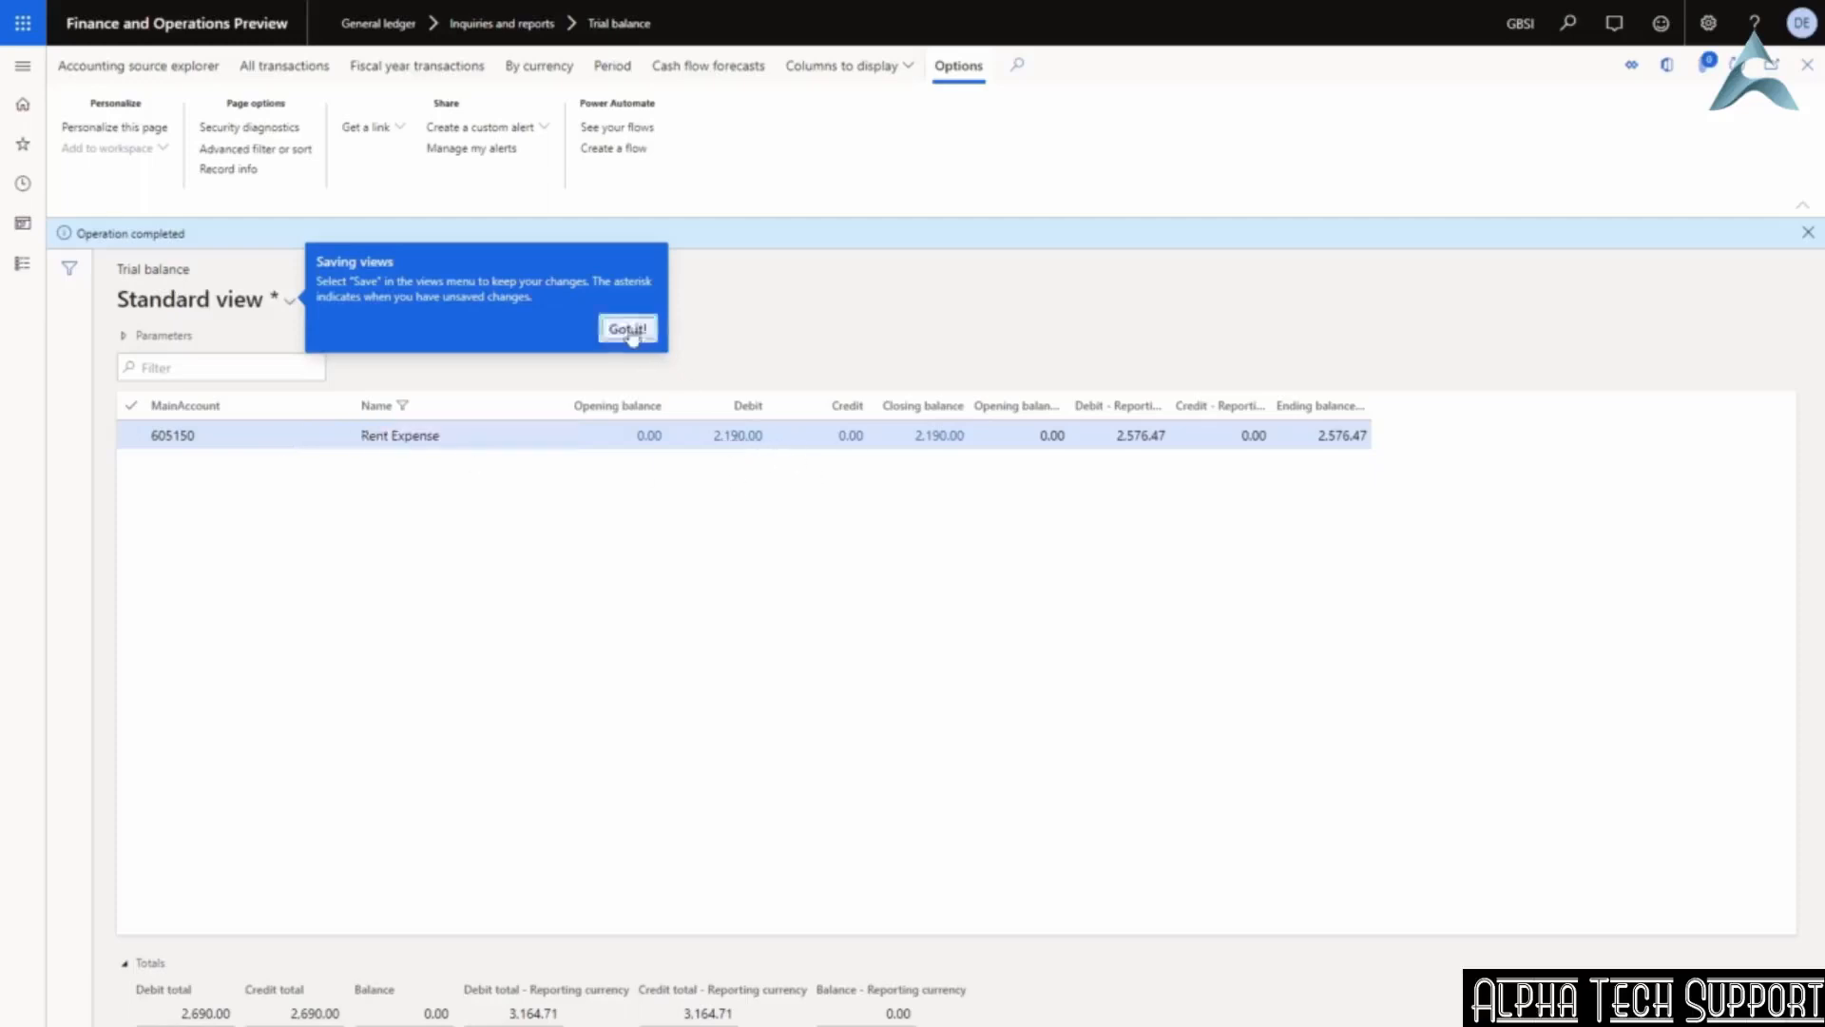
pyautogui.click(738, 438)
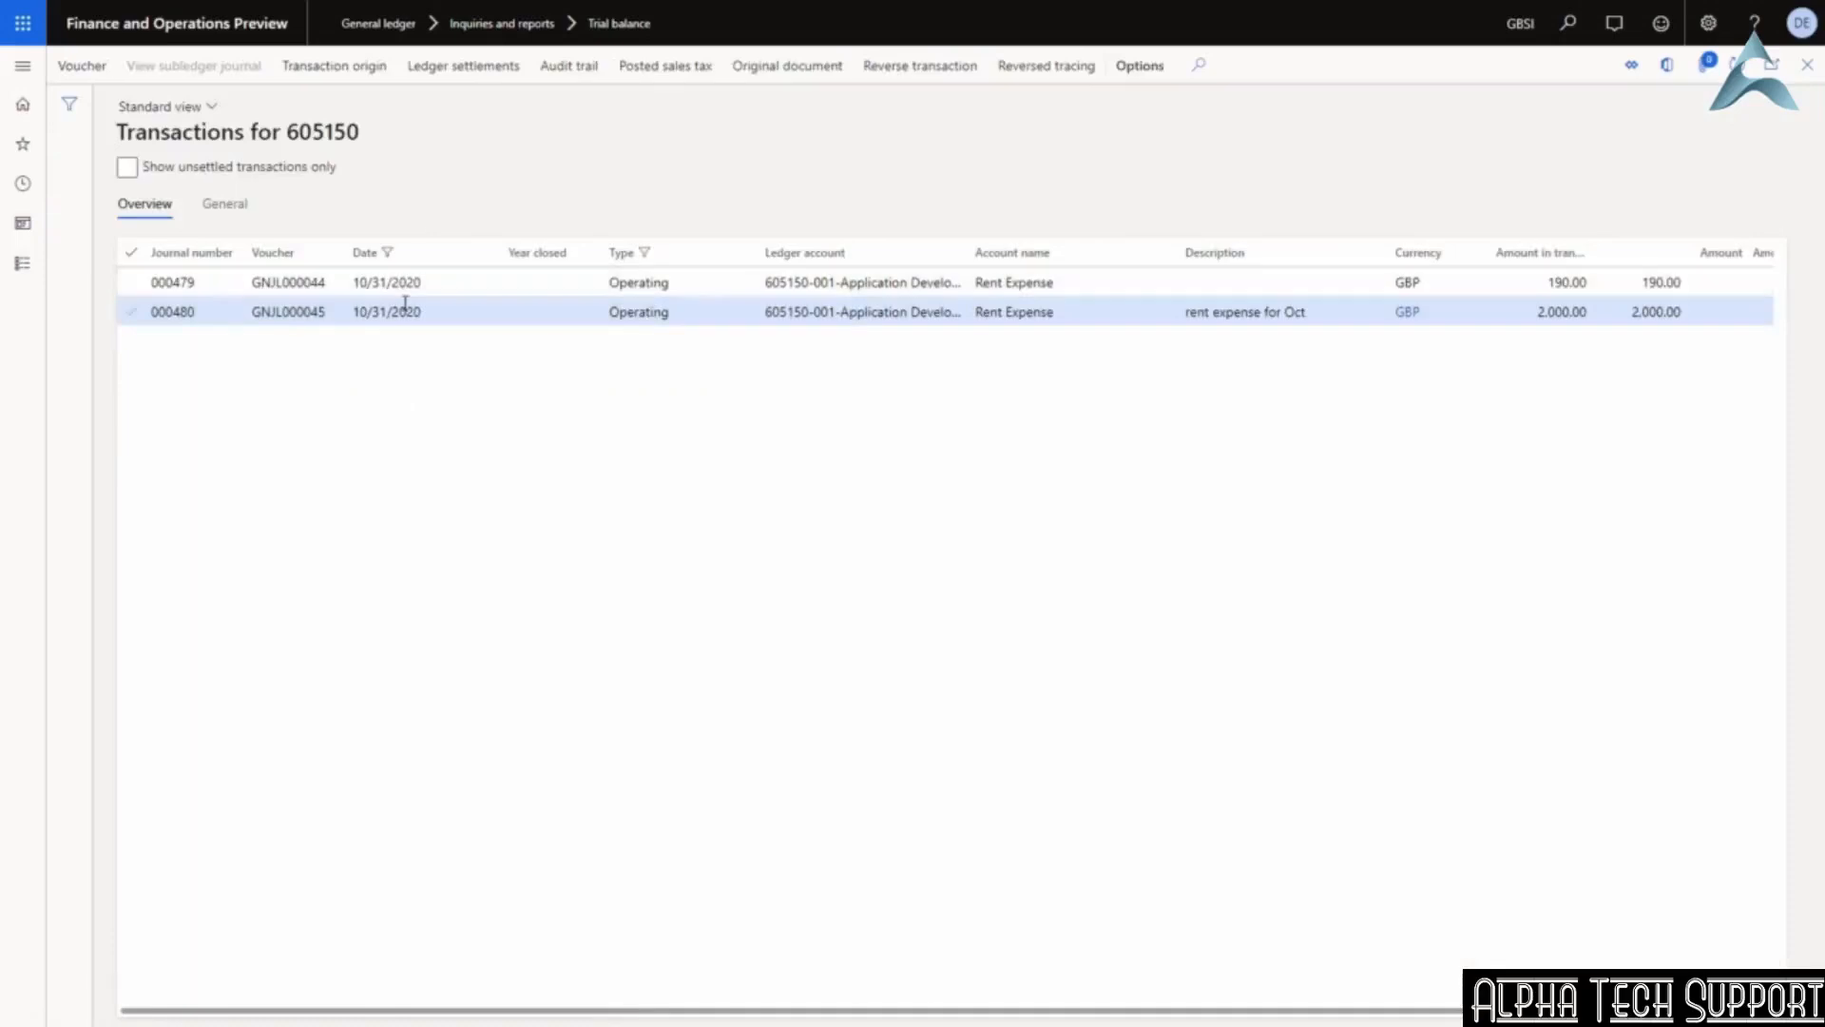
# Recalculate the trial balance with dimension set MA+BU+DEPT and select the 130100 rows for departments 023 and 025.
pyautogui.click(1809, 66)
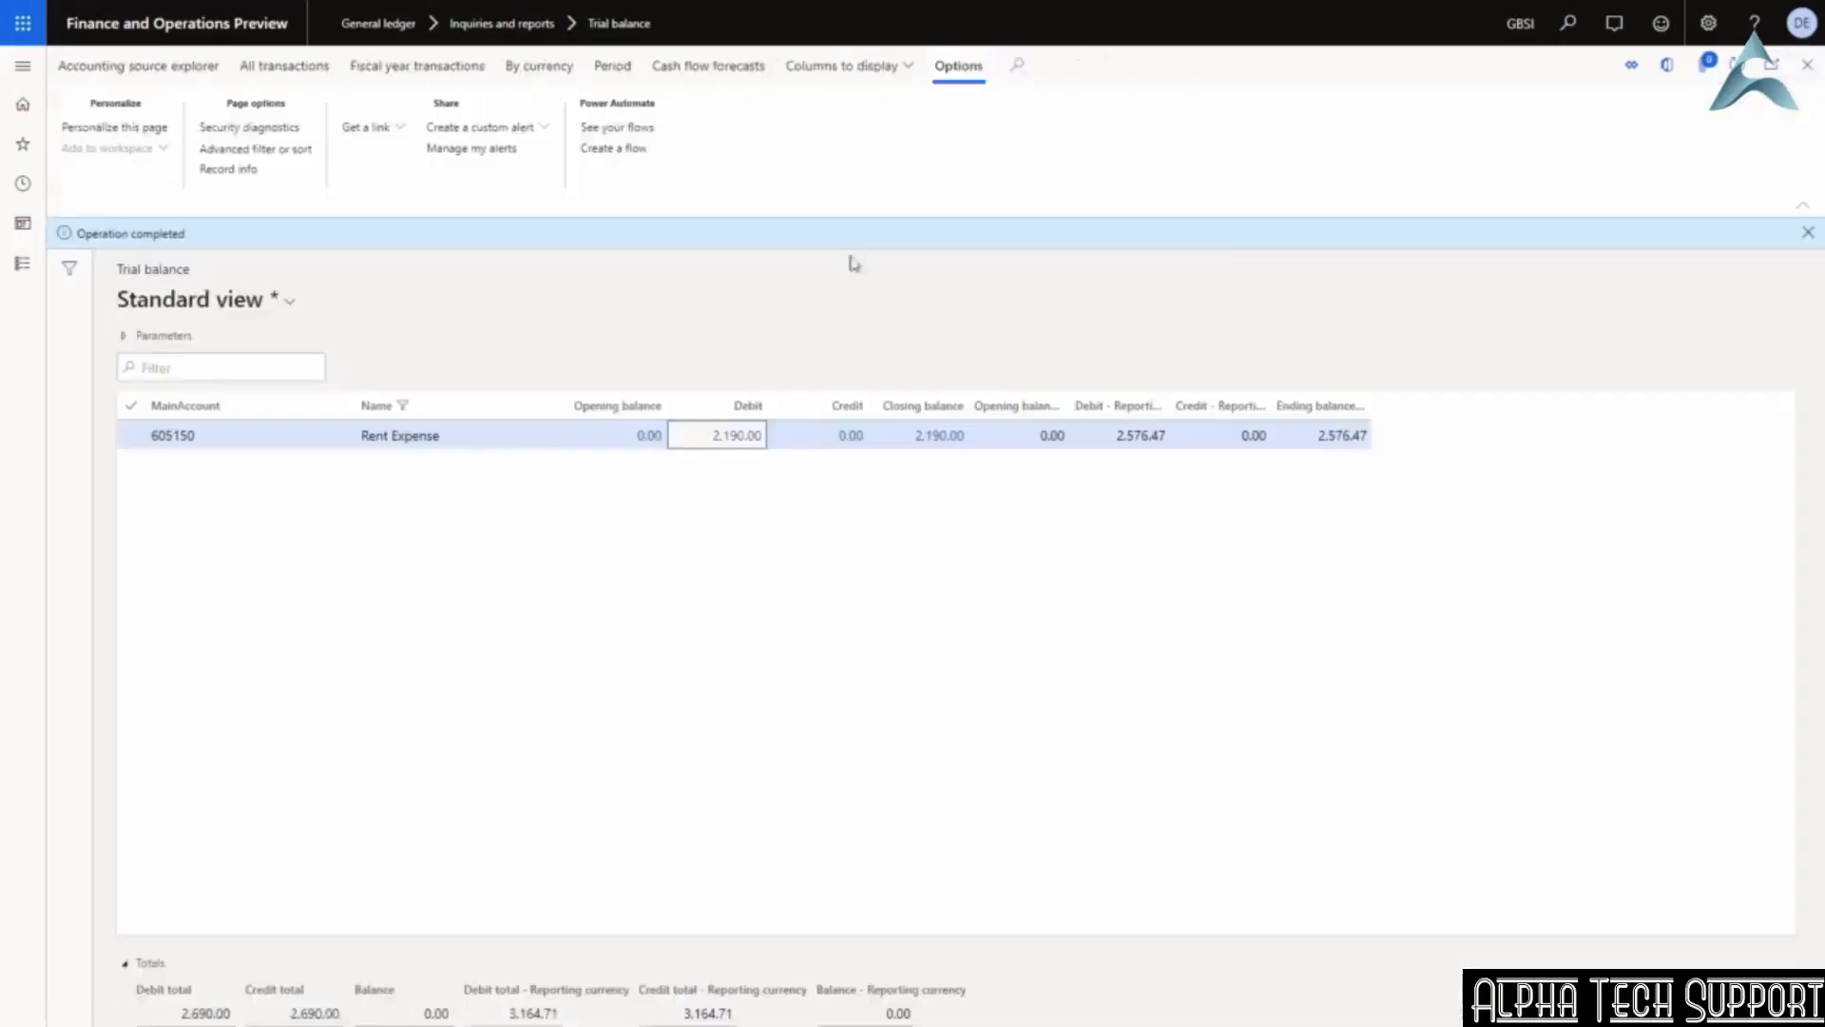
pyautogui.click(126, 337)
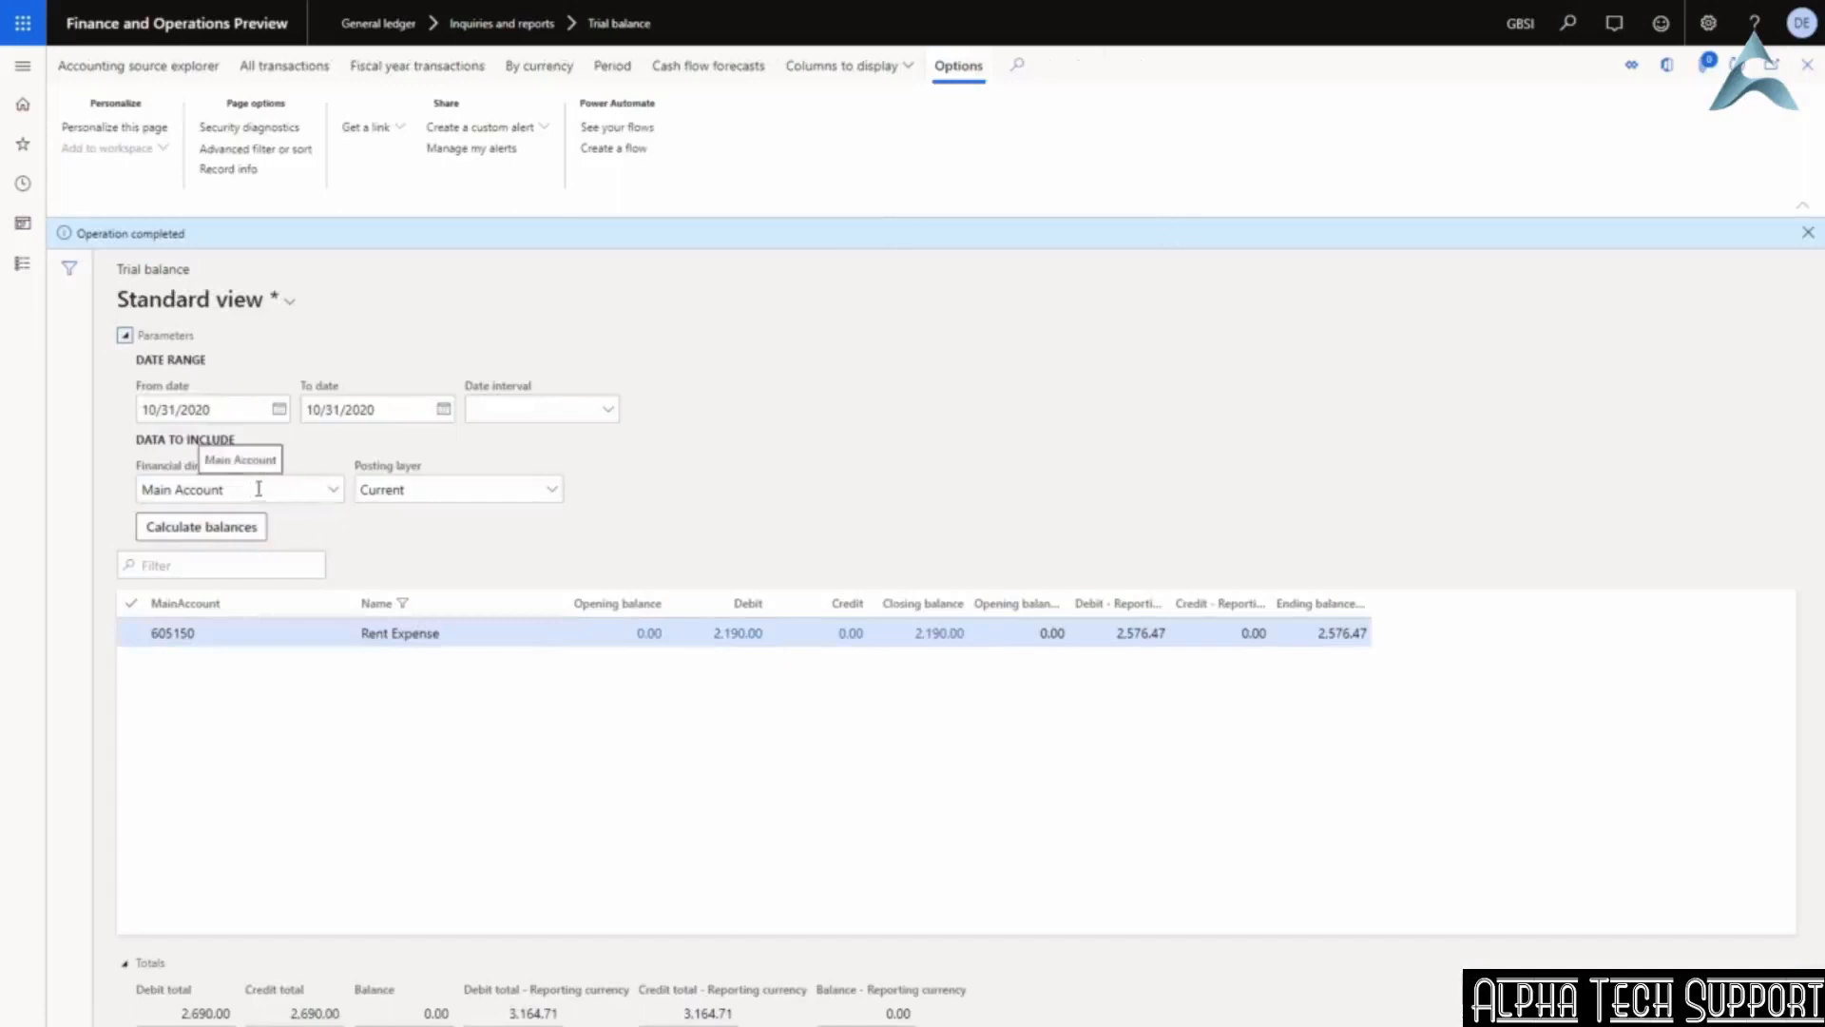
pyautogui.click(333, 496)
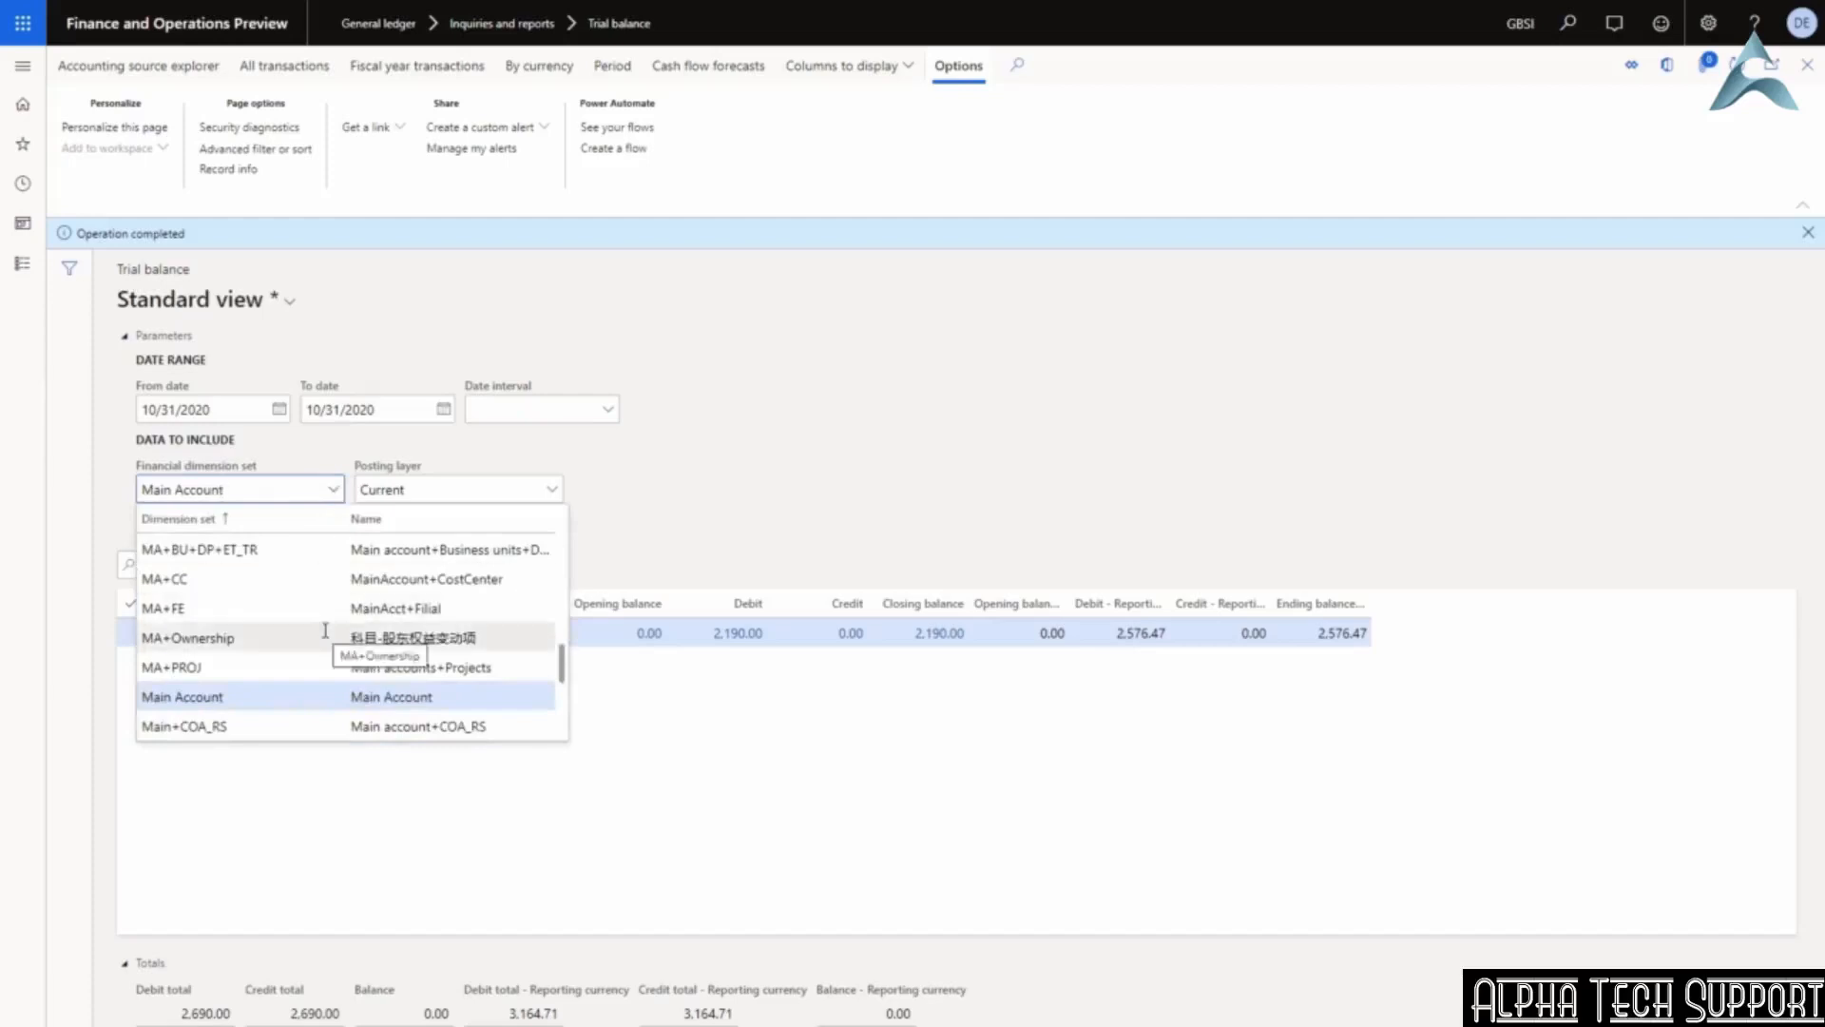
pyautogui.scroll(3, 325, 630)
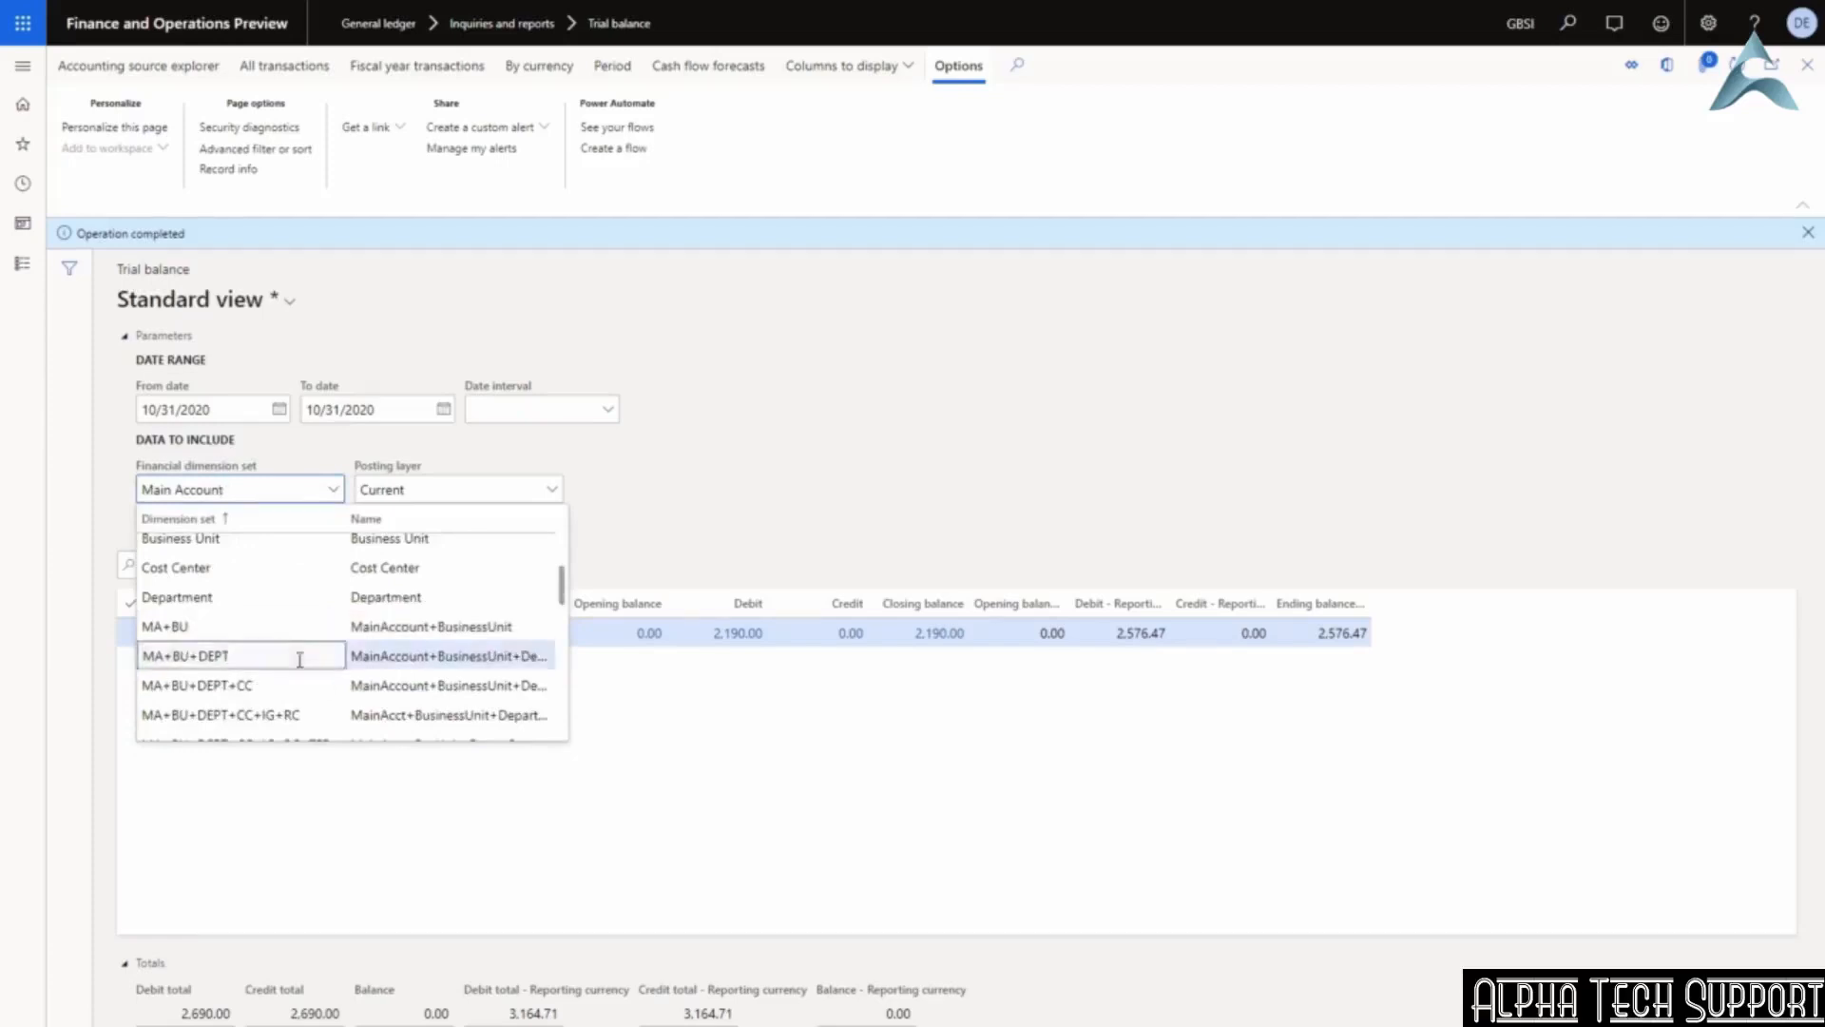
pyautogui.click(299, 657)
pyautogui.click(187, 524)
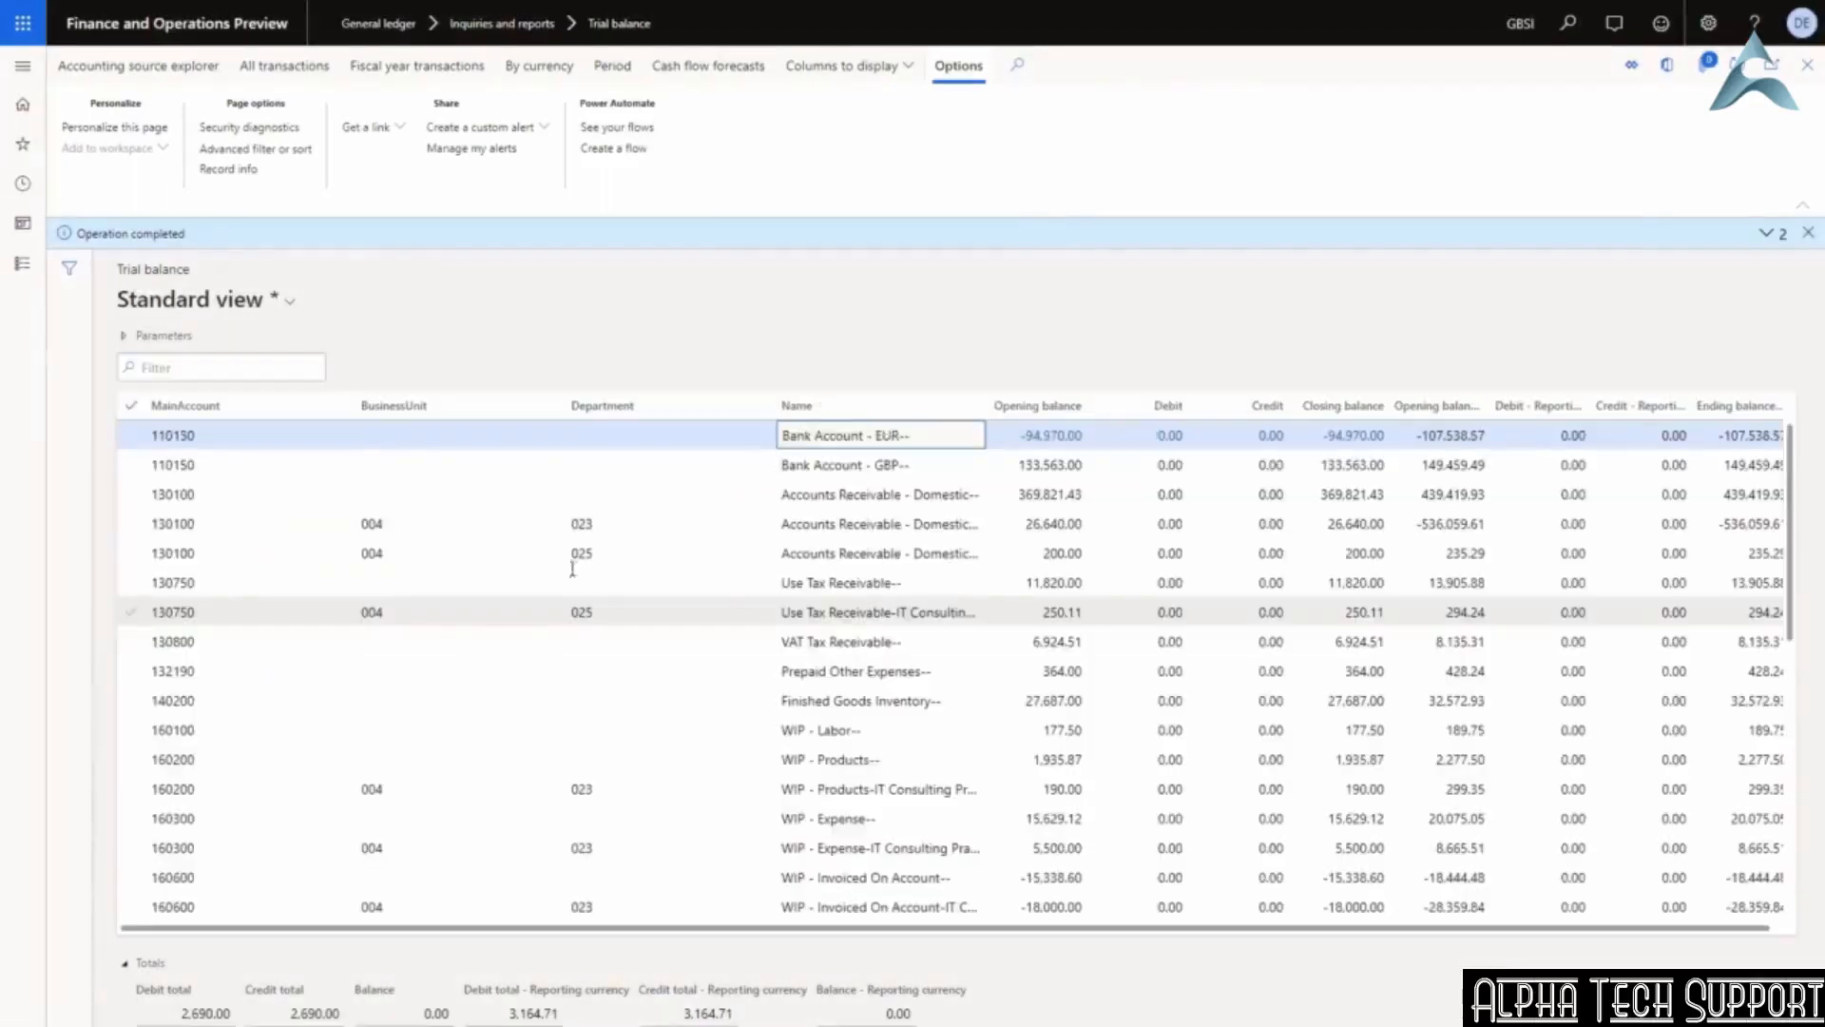
pyautogui.click(128, 527)
pyautogui.click(132, 556)
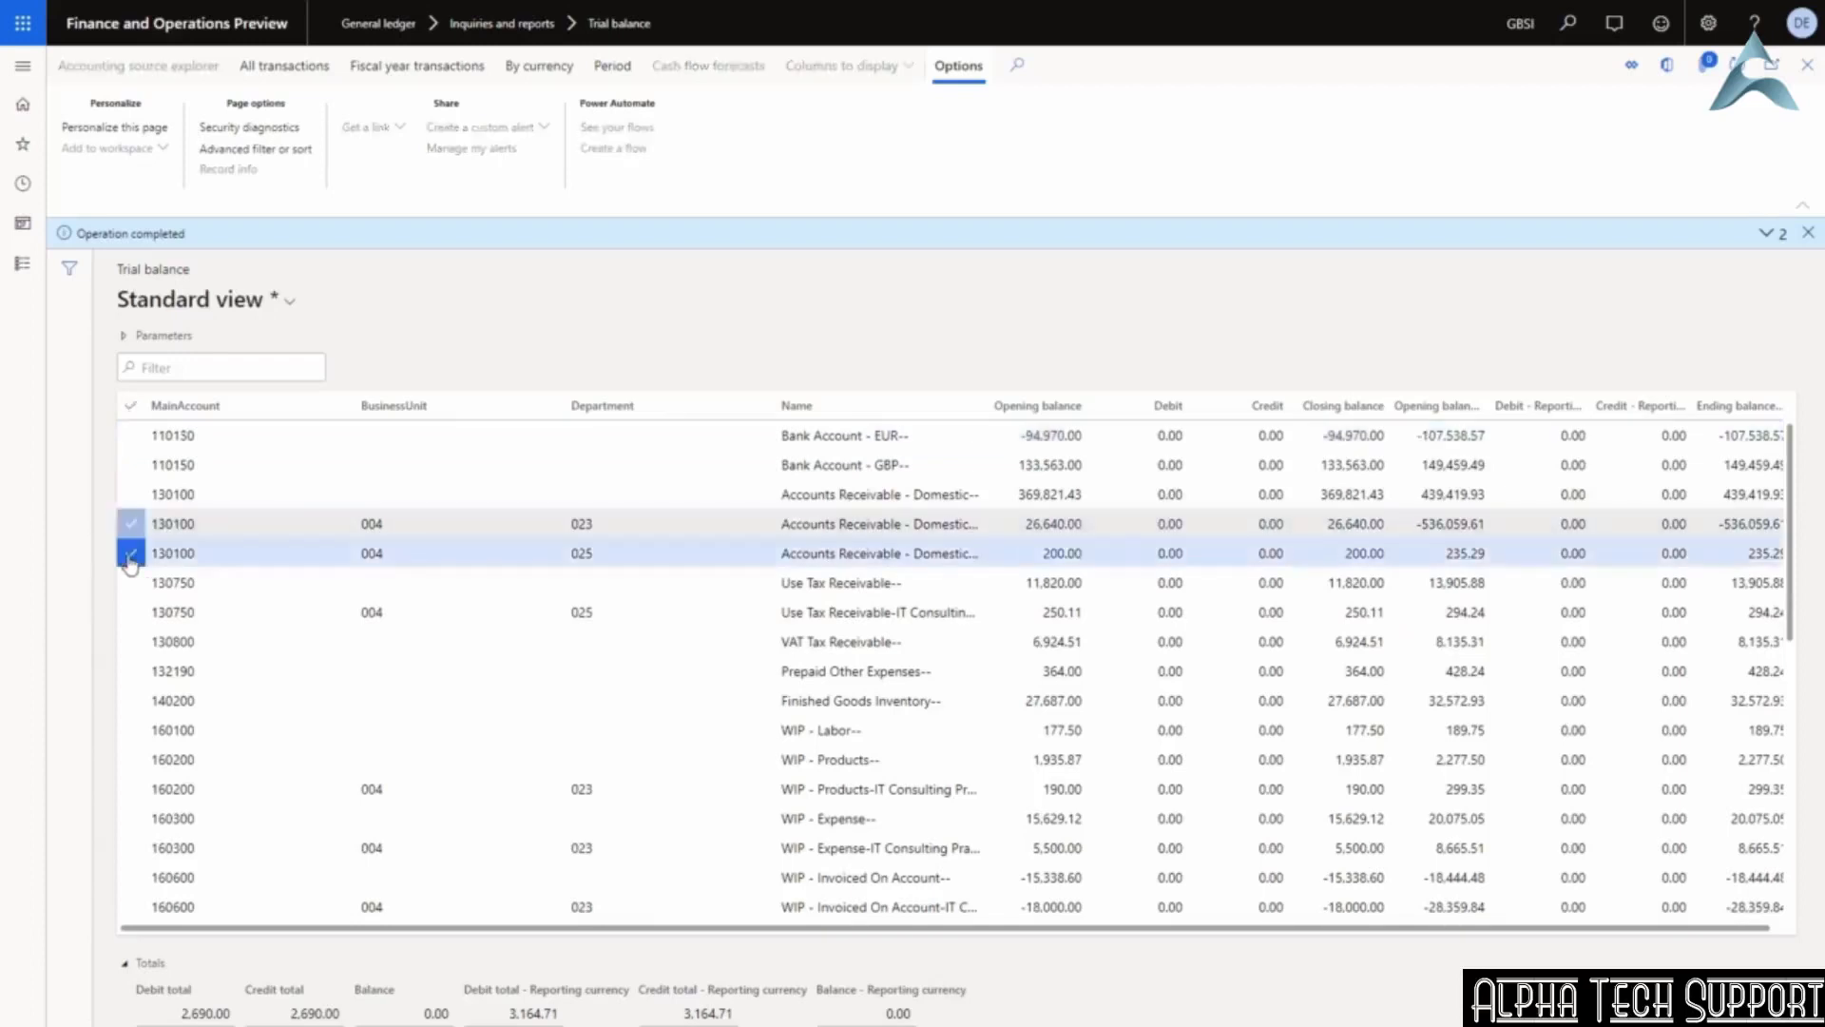
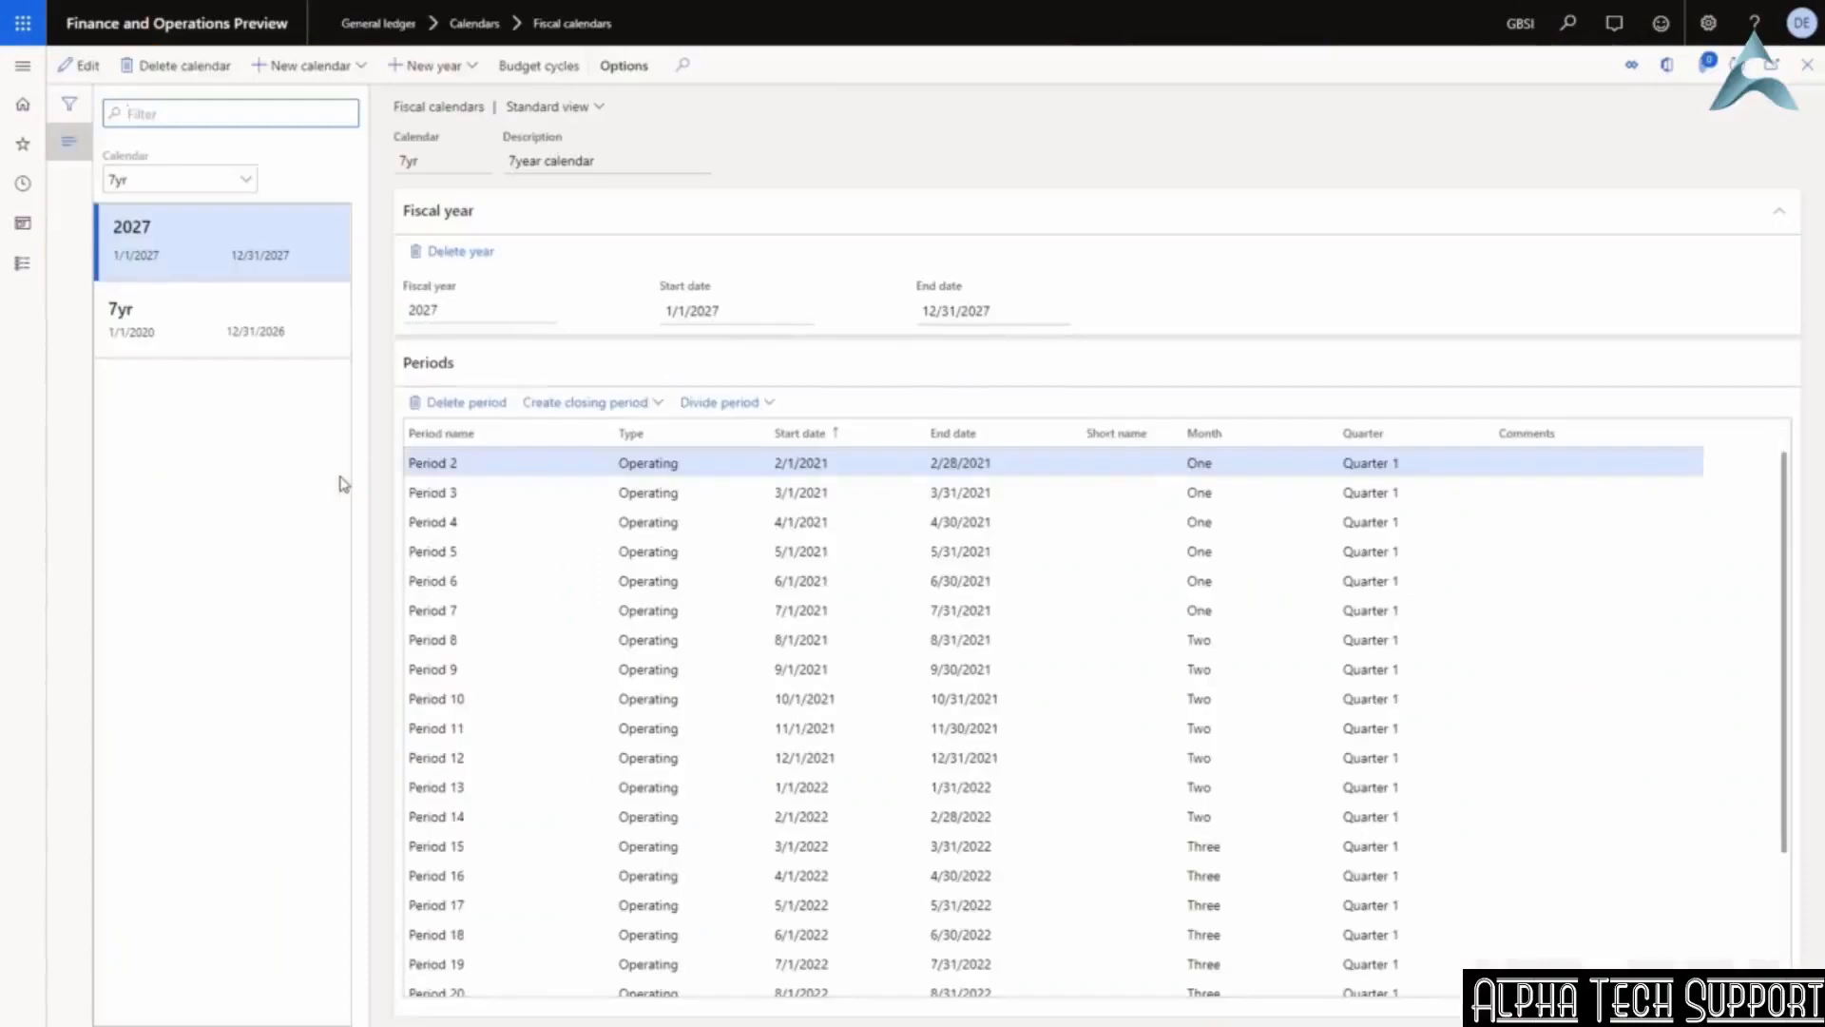
# Create calendar FY-Cal, 'Financial Year calendar', for 1/1/2020–12/31/2020 with 1-month periods.
pyautogui.click(301, 67)
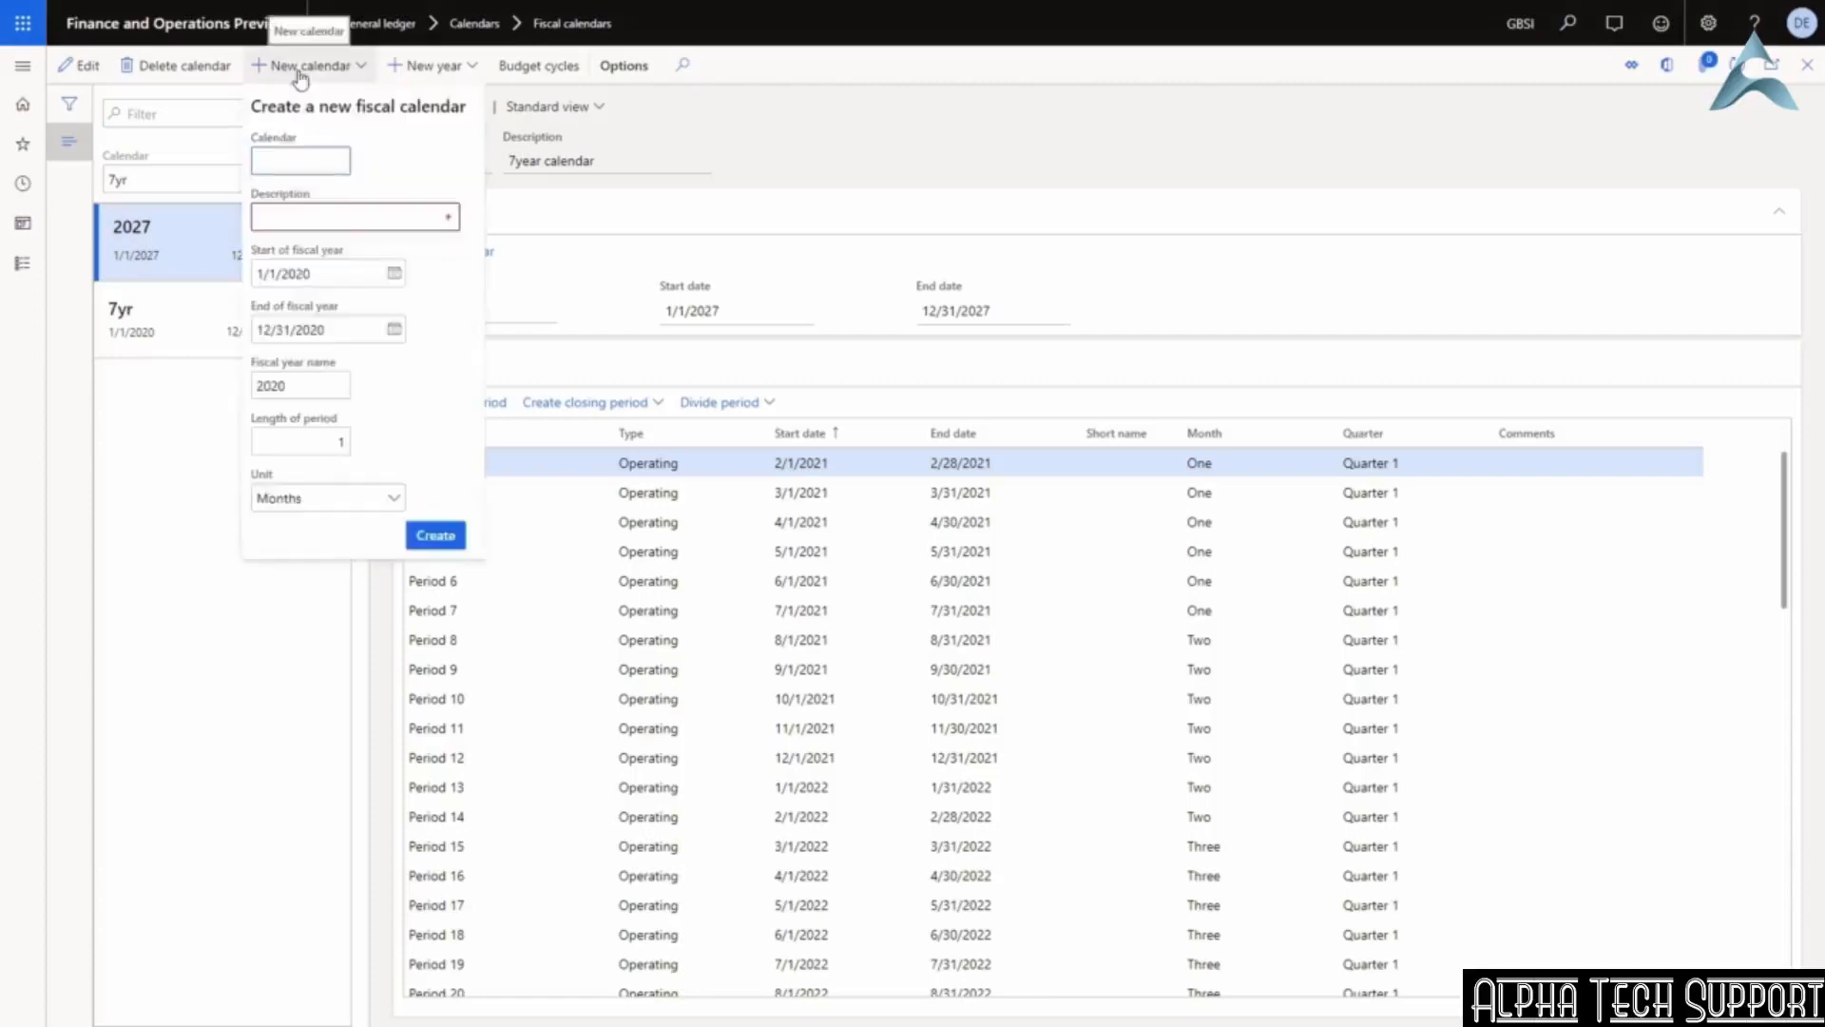
pyautogui.write('FY-Cal')
pyautogui.press('Tab')
pyautogui.write('Financial ')
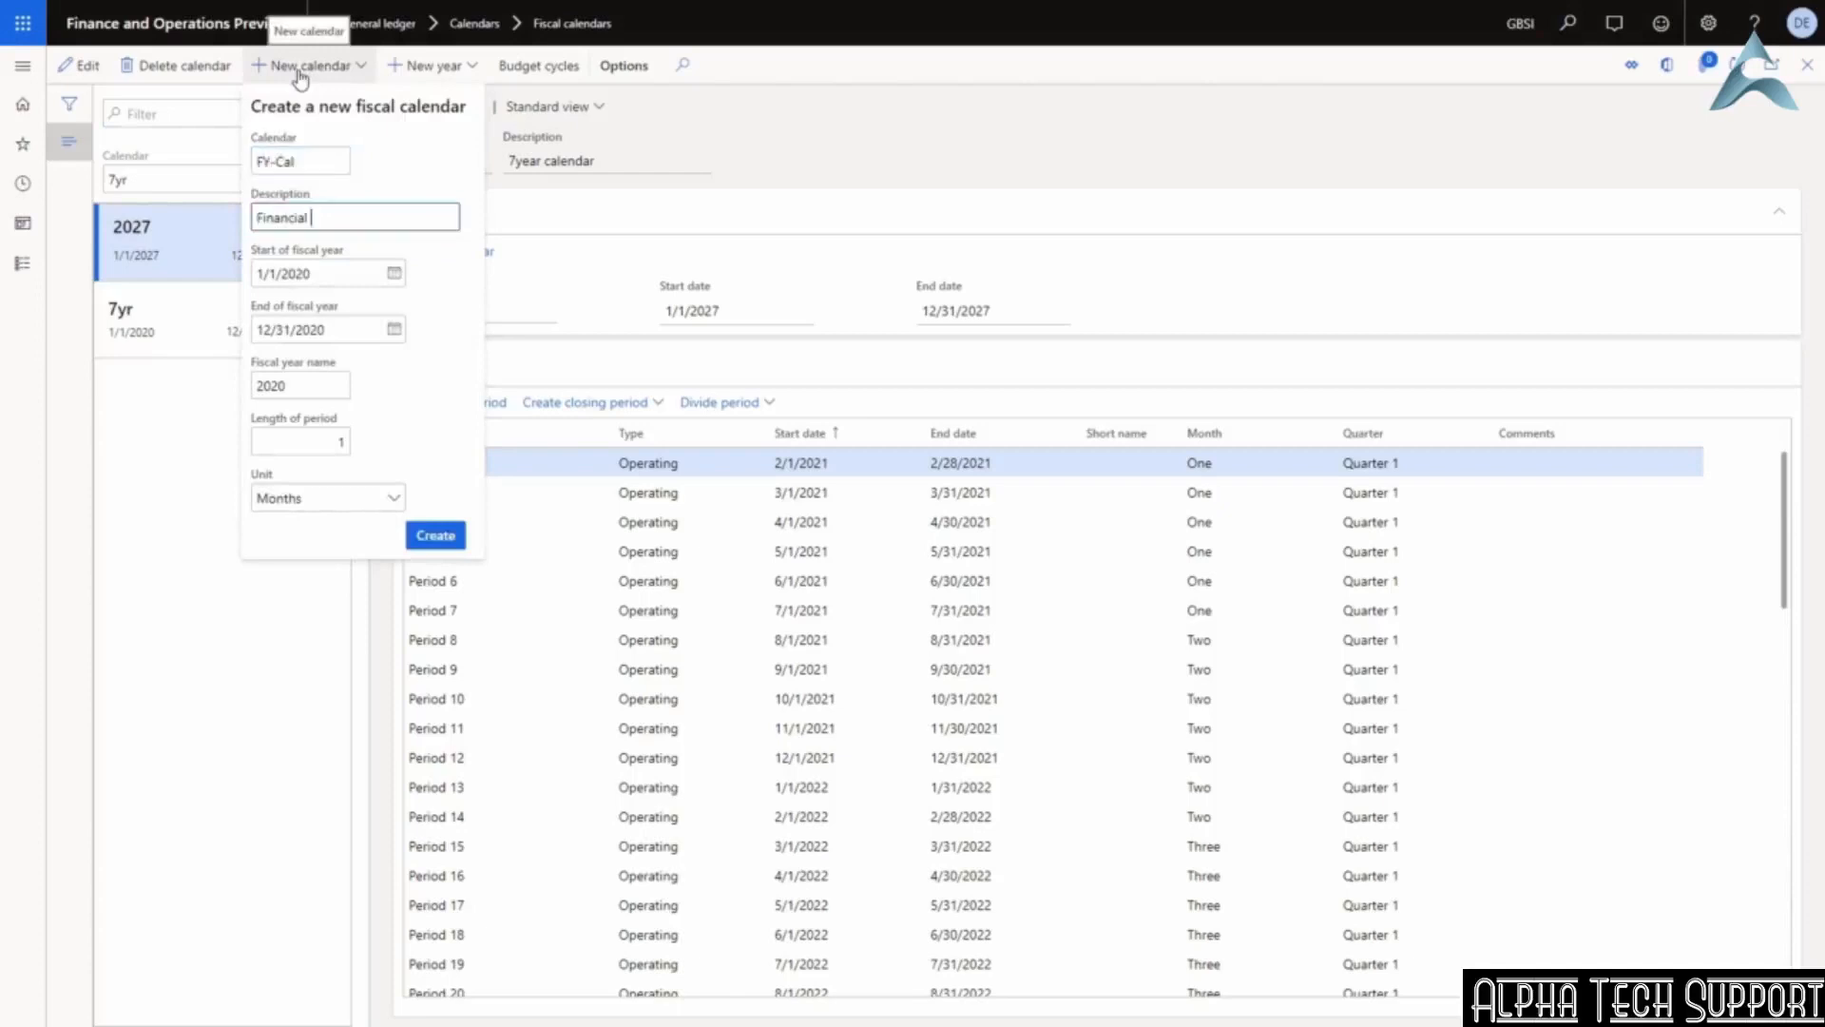
pyautogui.write('Year calendar')
pyautogui.press('Tab')
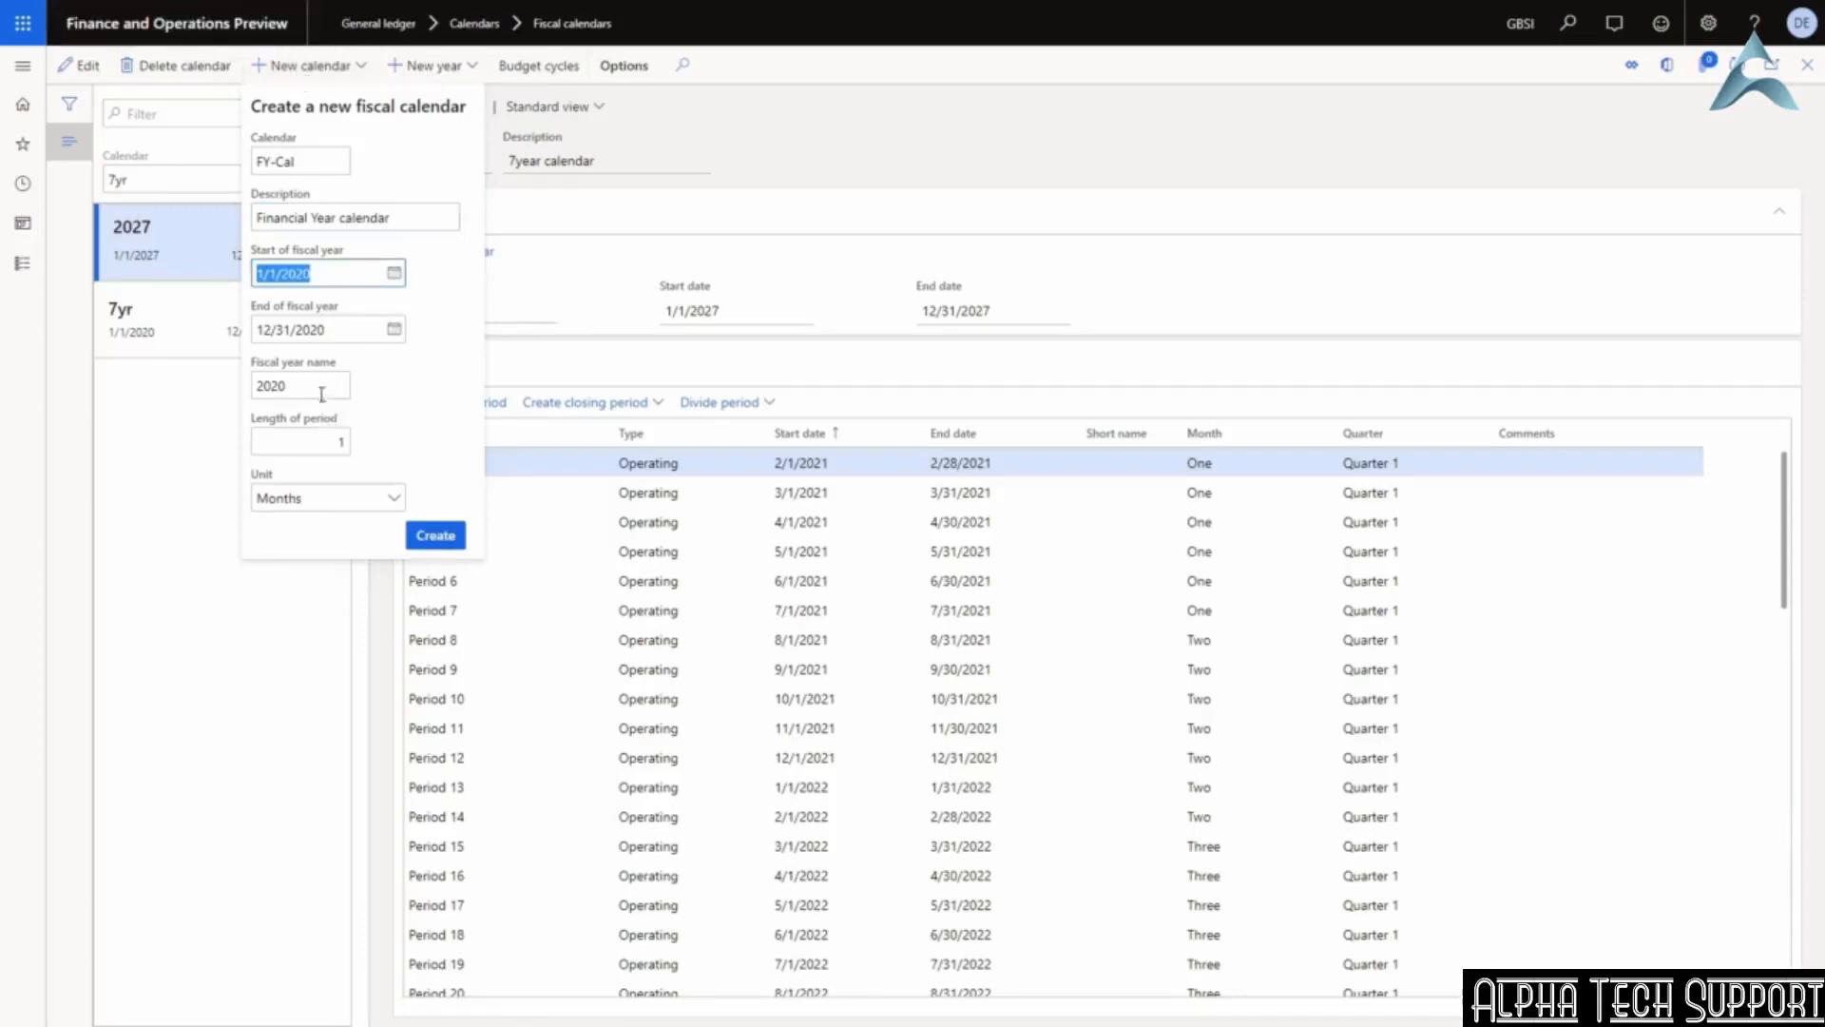
pyautogui.click(393, 498)
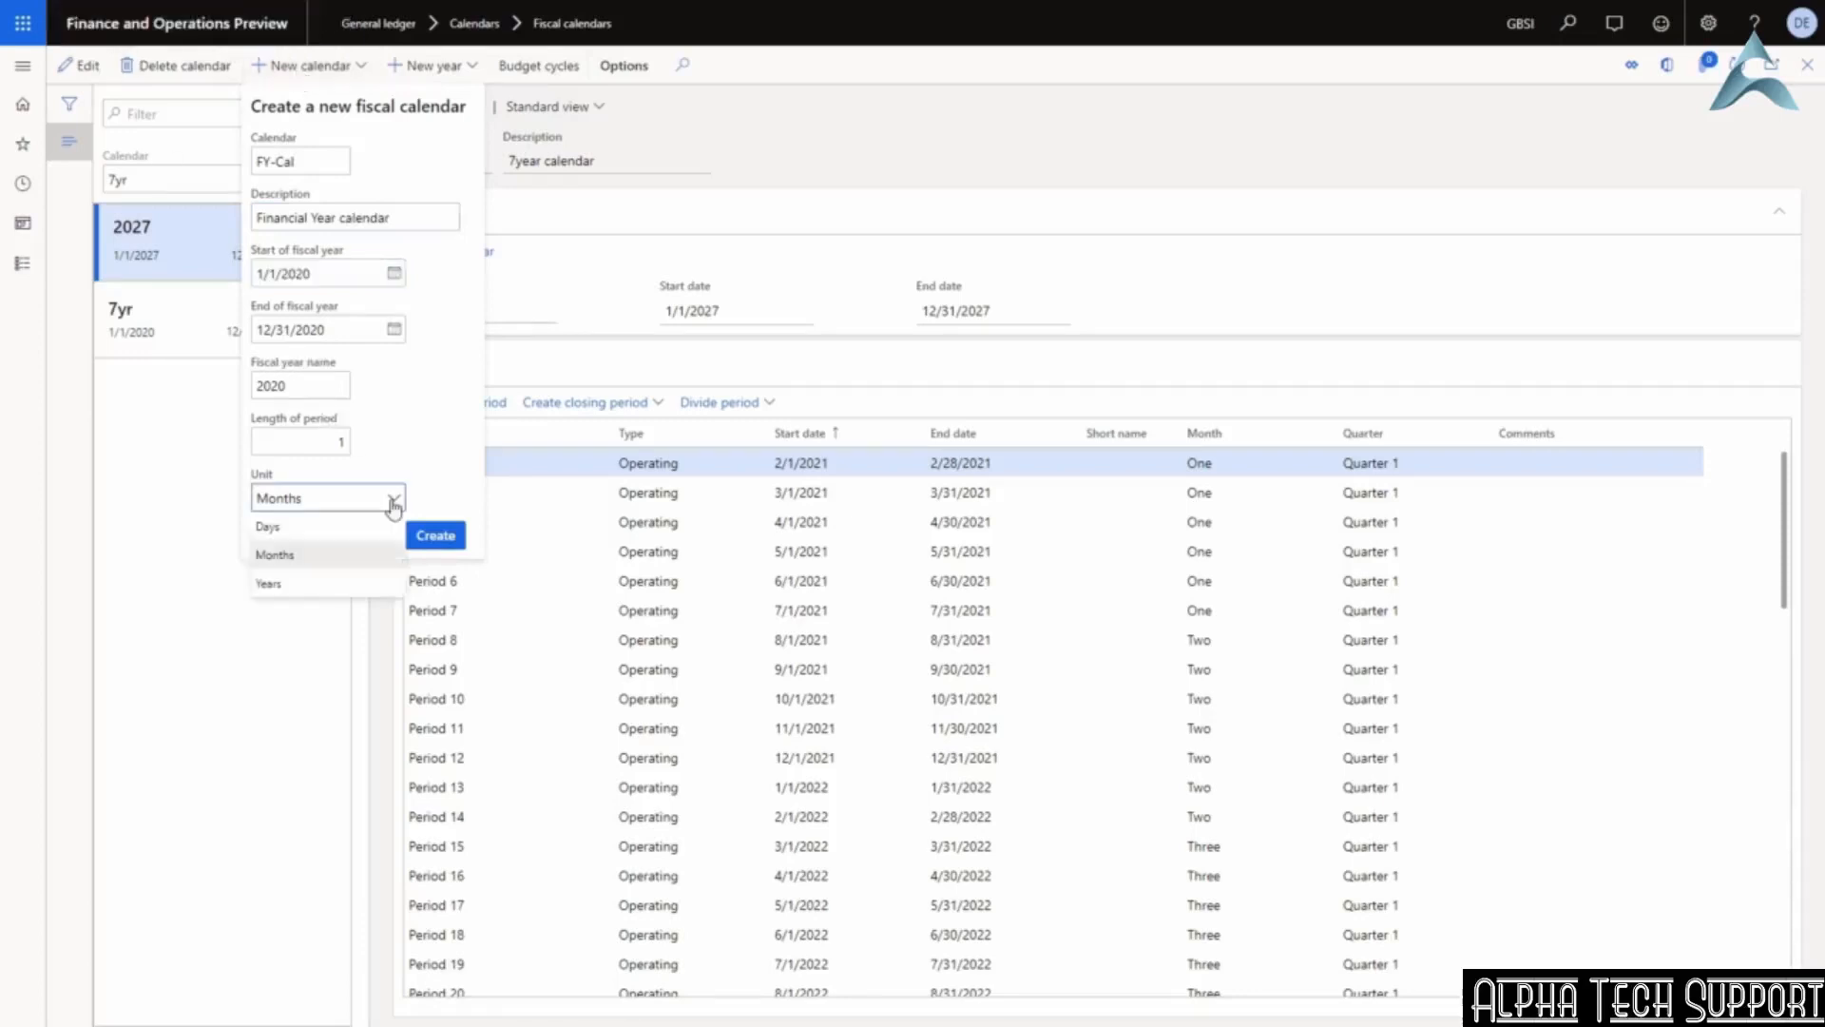
pyautogui.click(428, 463)
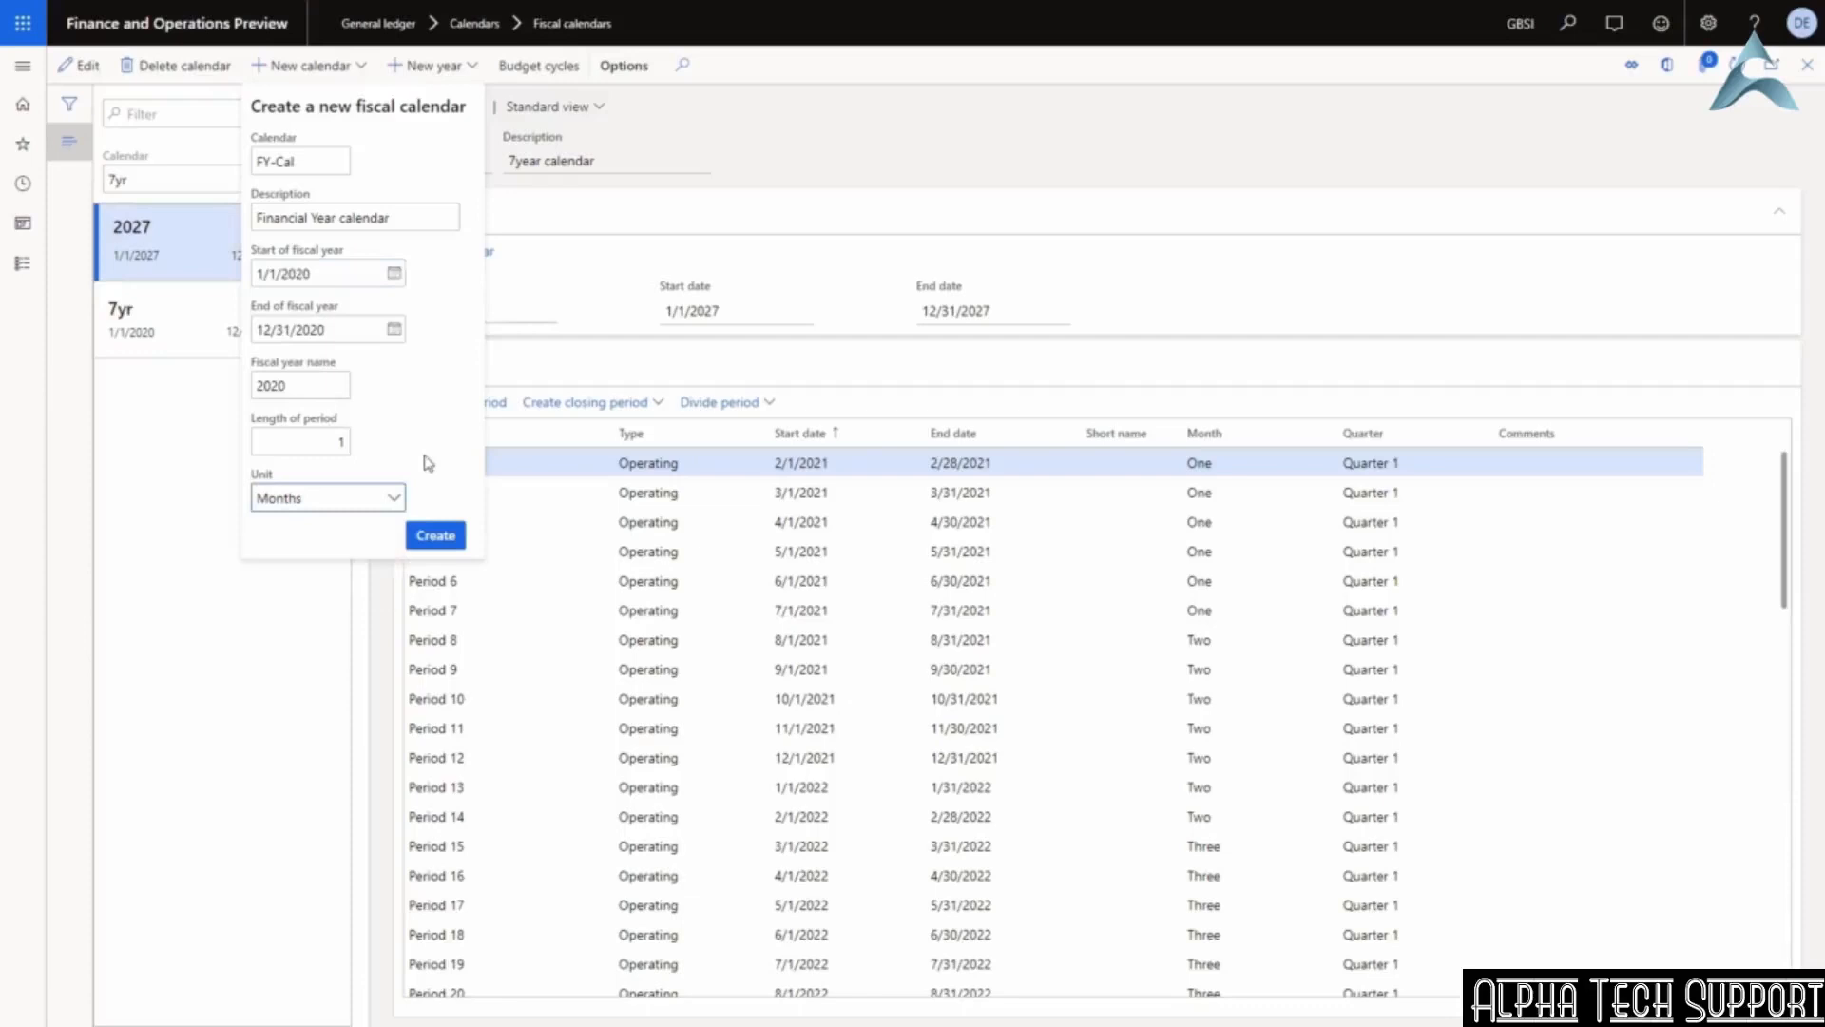
pyautogui.click(435, 536)
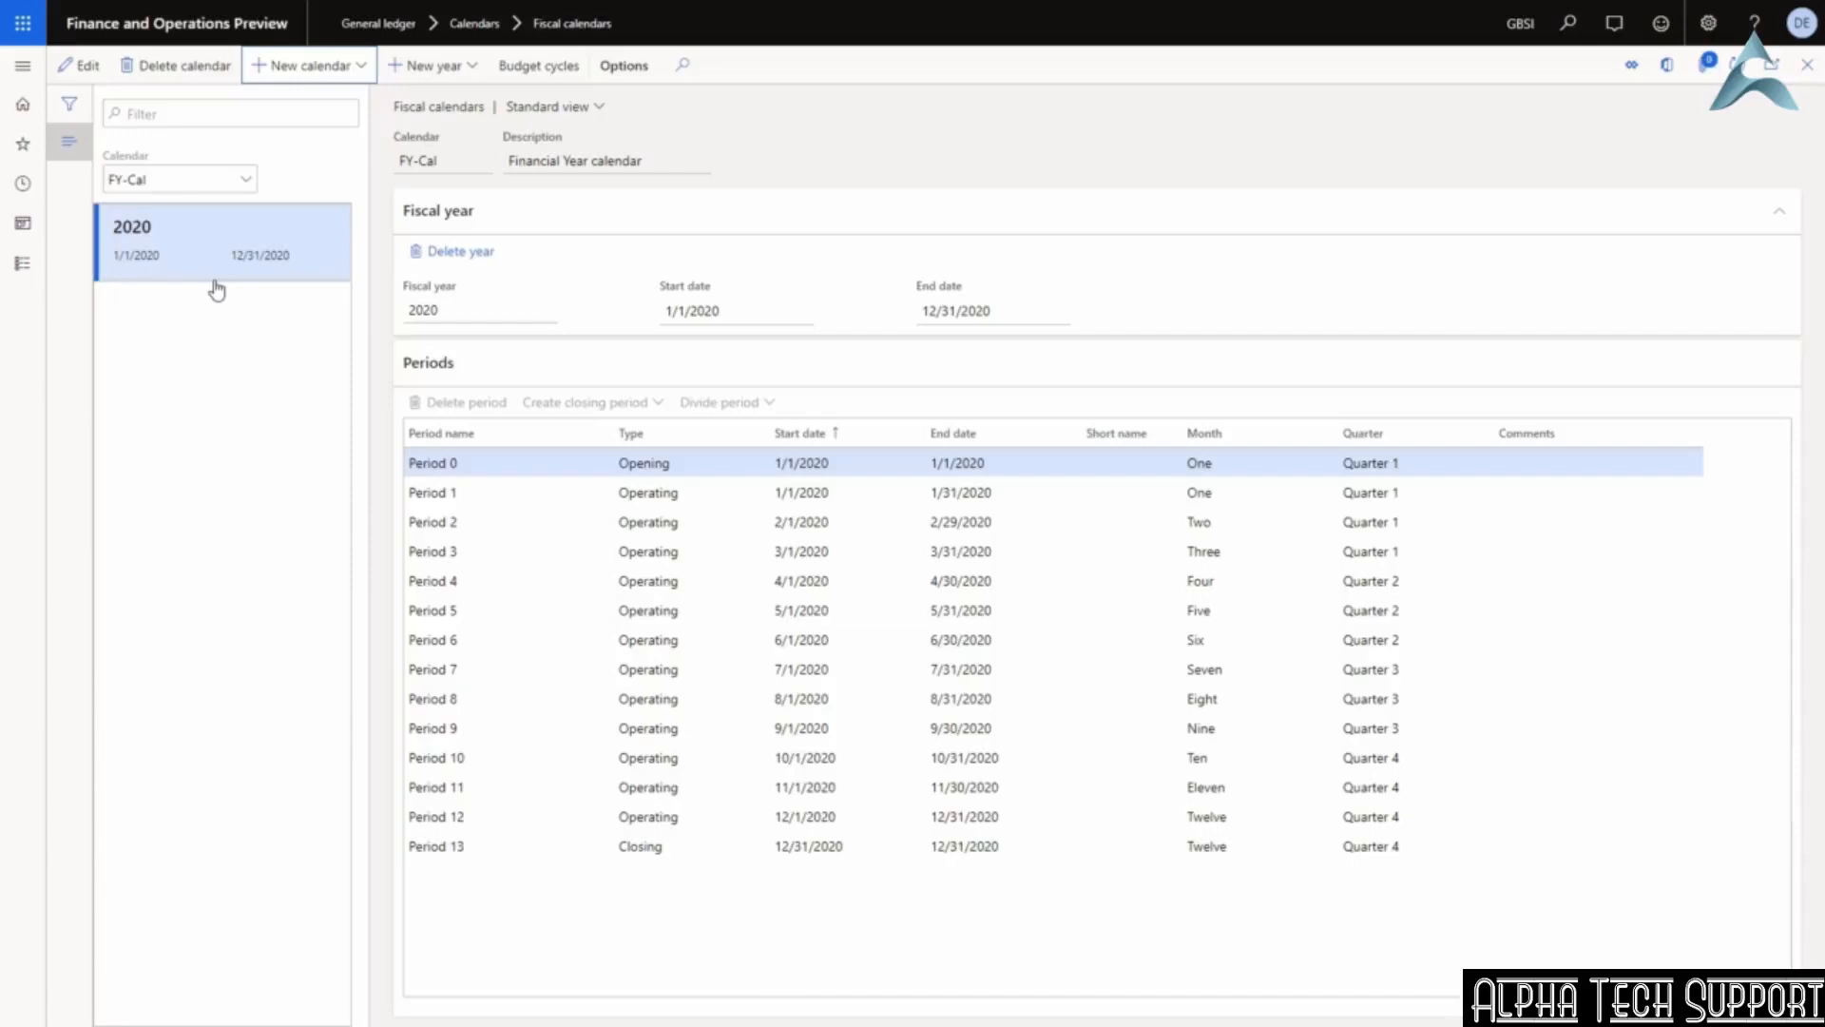
# Add fiscal year 2021 to FY-Cal by copying 2020's periods, then view 2020 again.
pyautogui.click(457, 74)
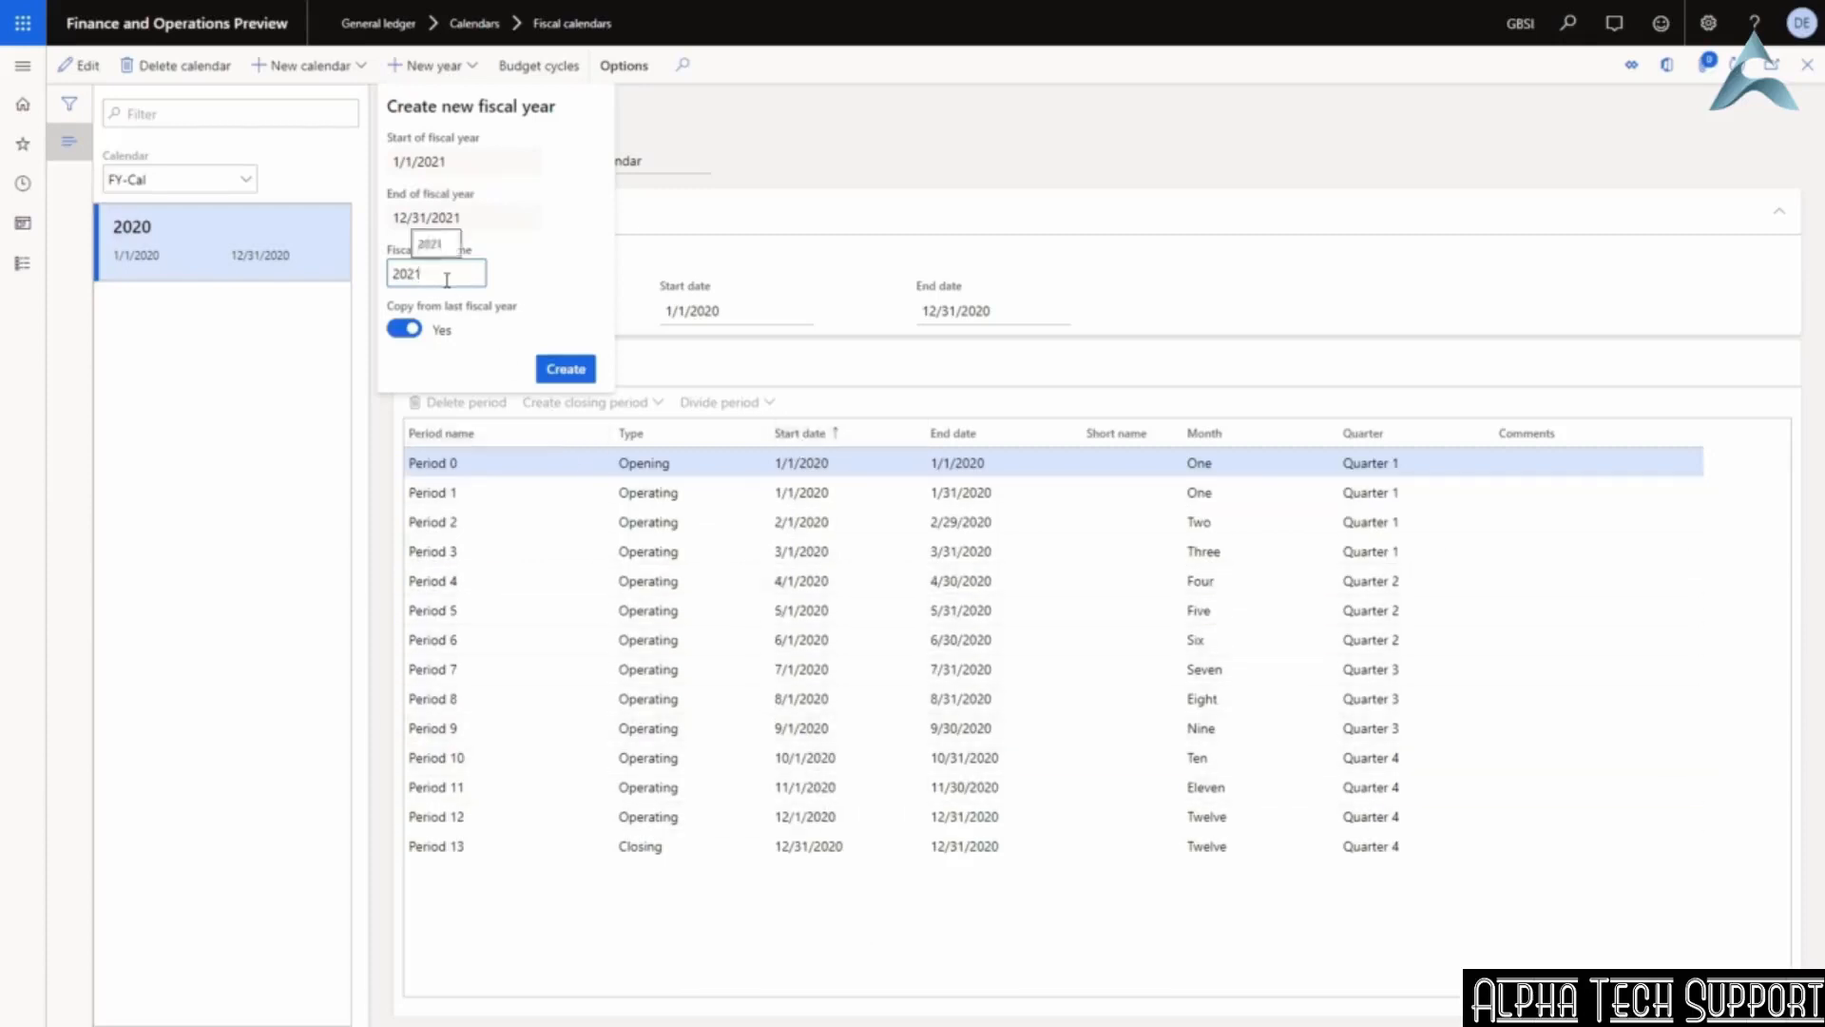
pyautogui.click(568, 373)
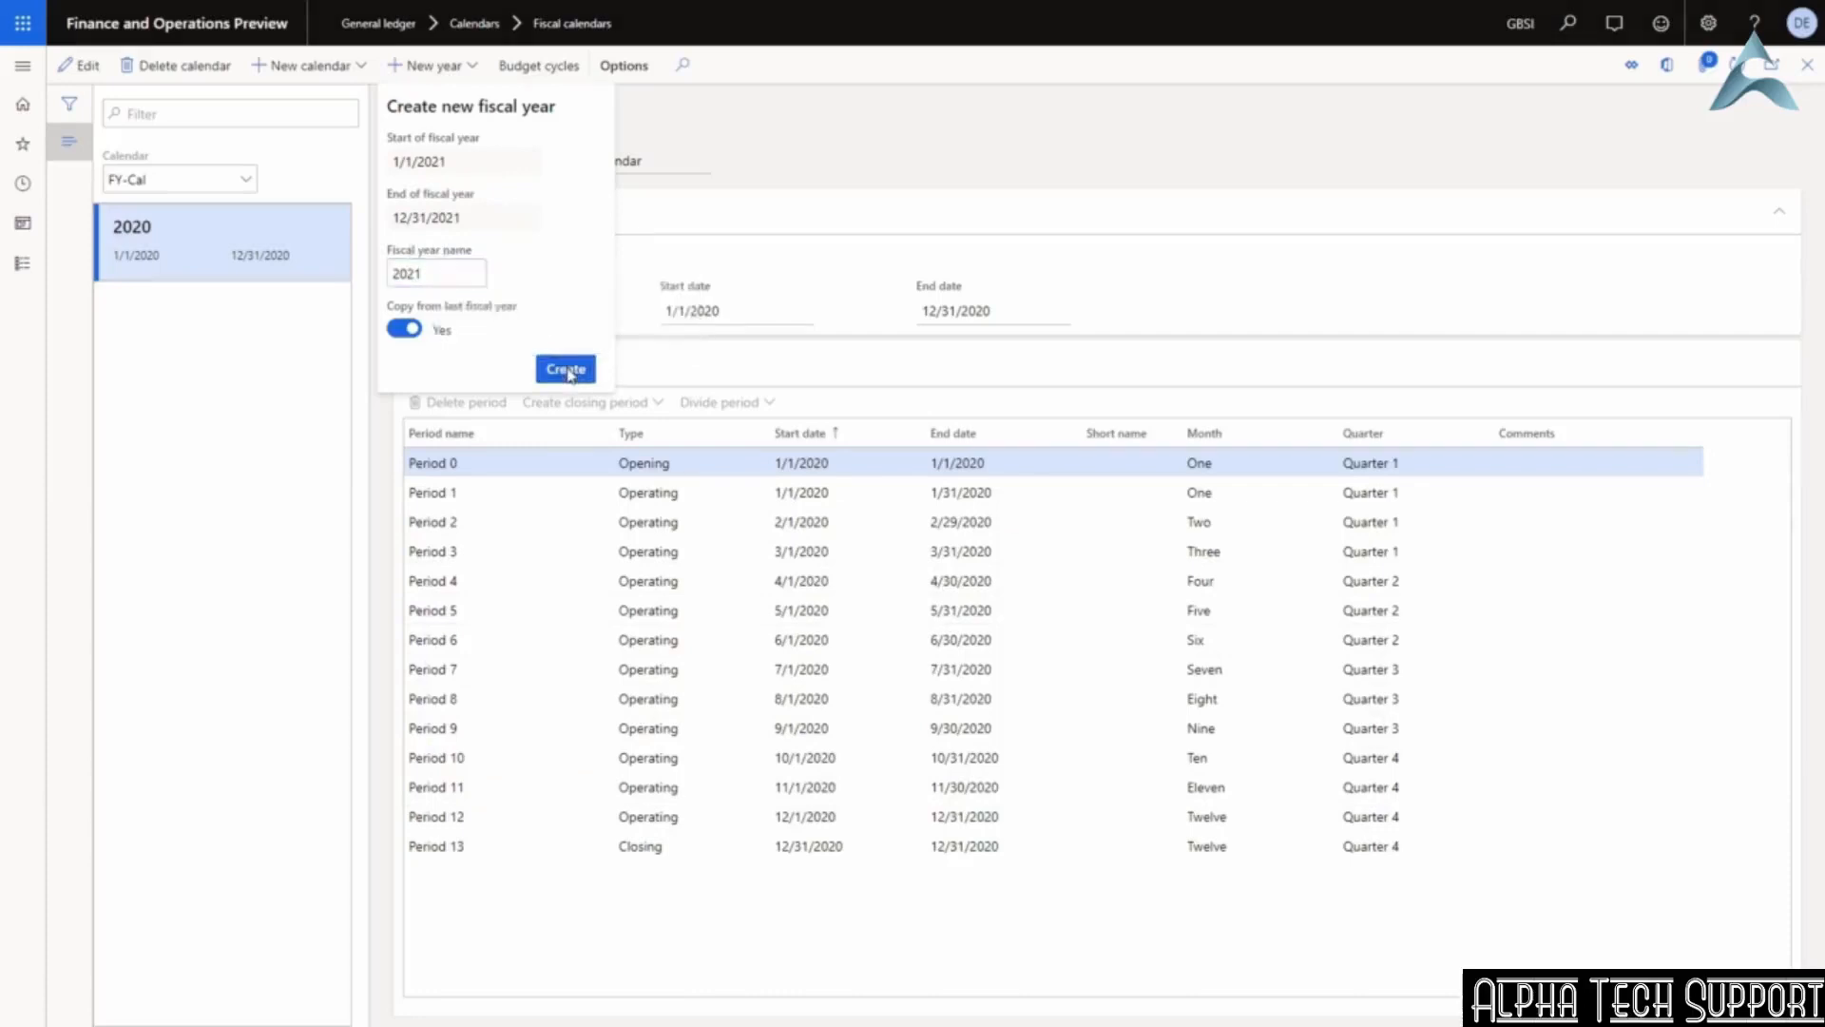
pyautogui.click(568, 371)
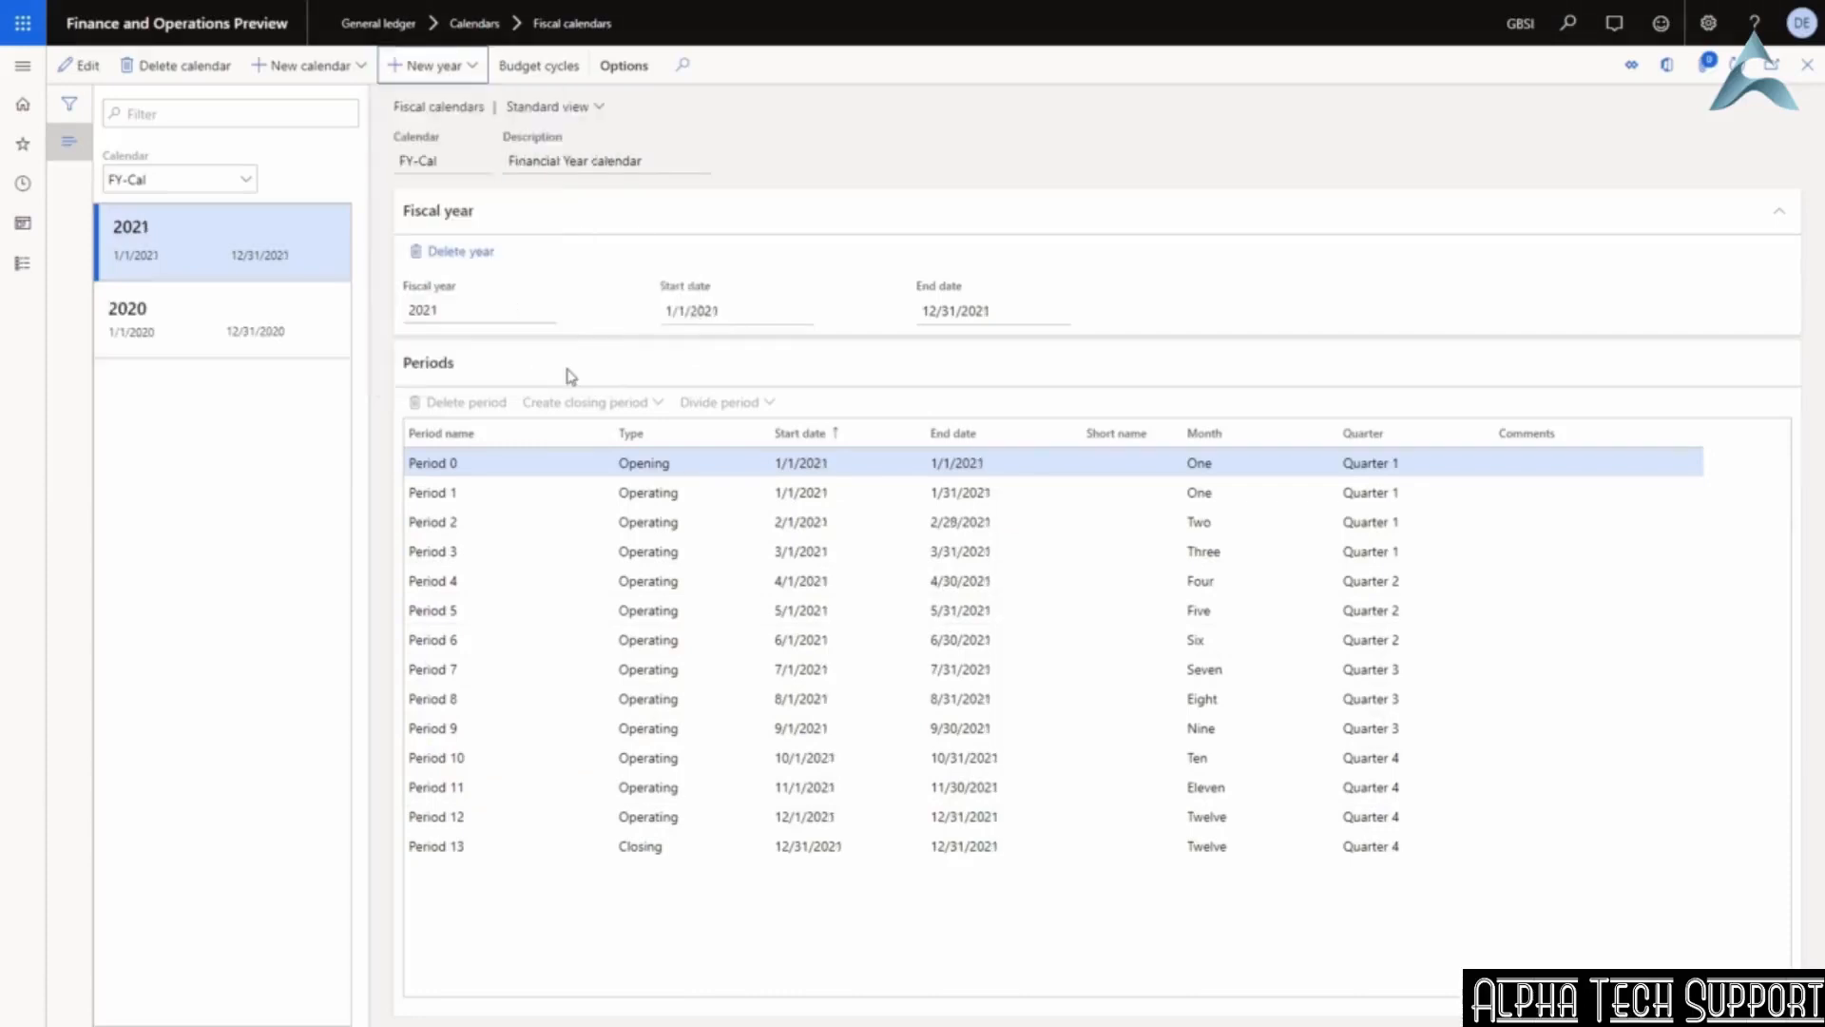
pyautogui.click(267, 318)
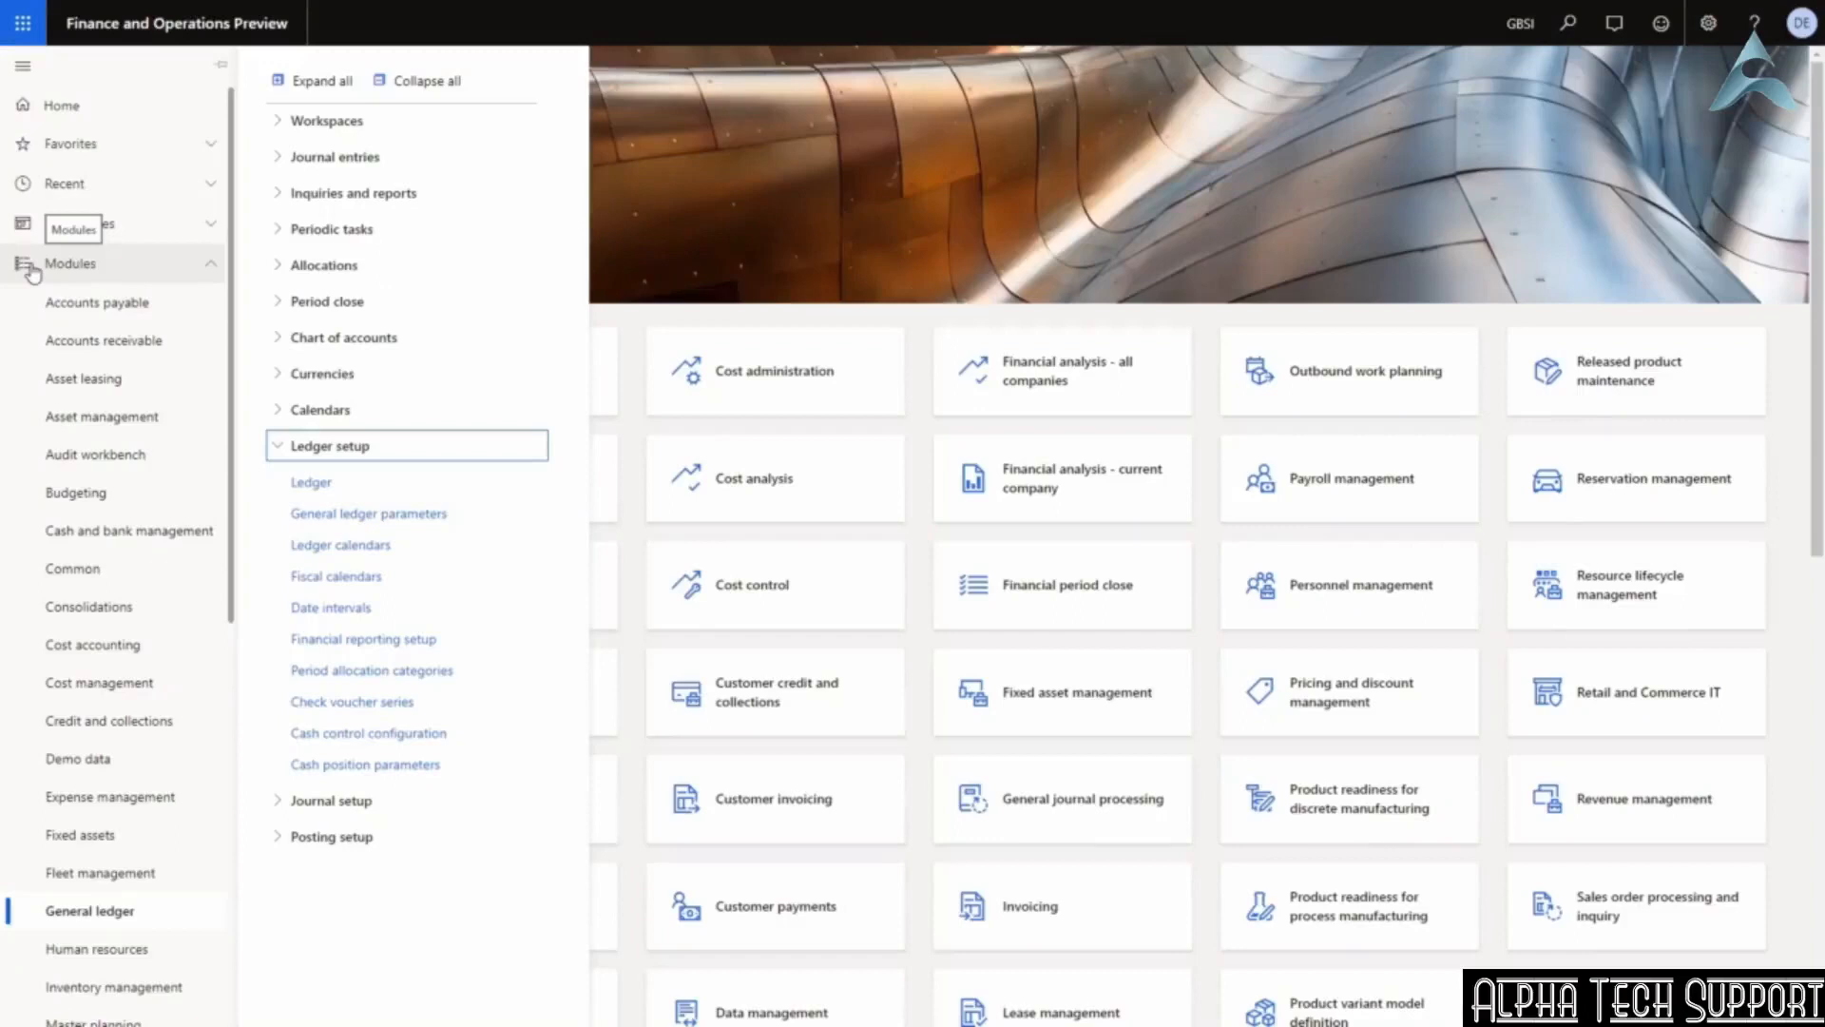
# Open the Ledger page under Ledger setup to see its calendar and currencies.
pyautogui.click(314, 482)
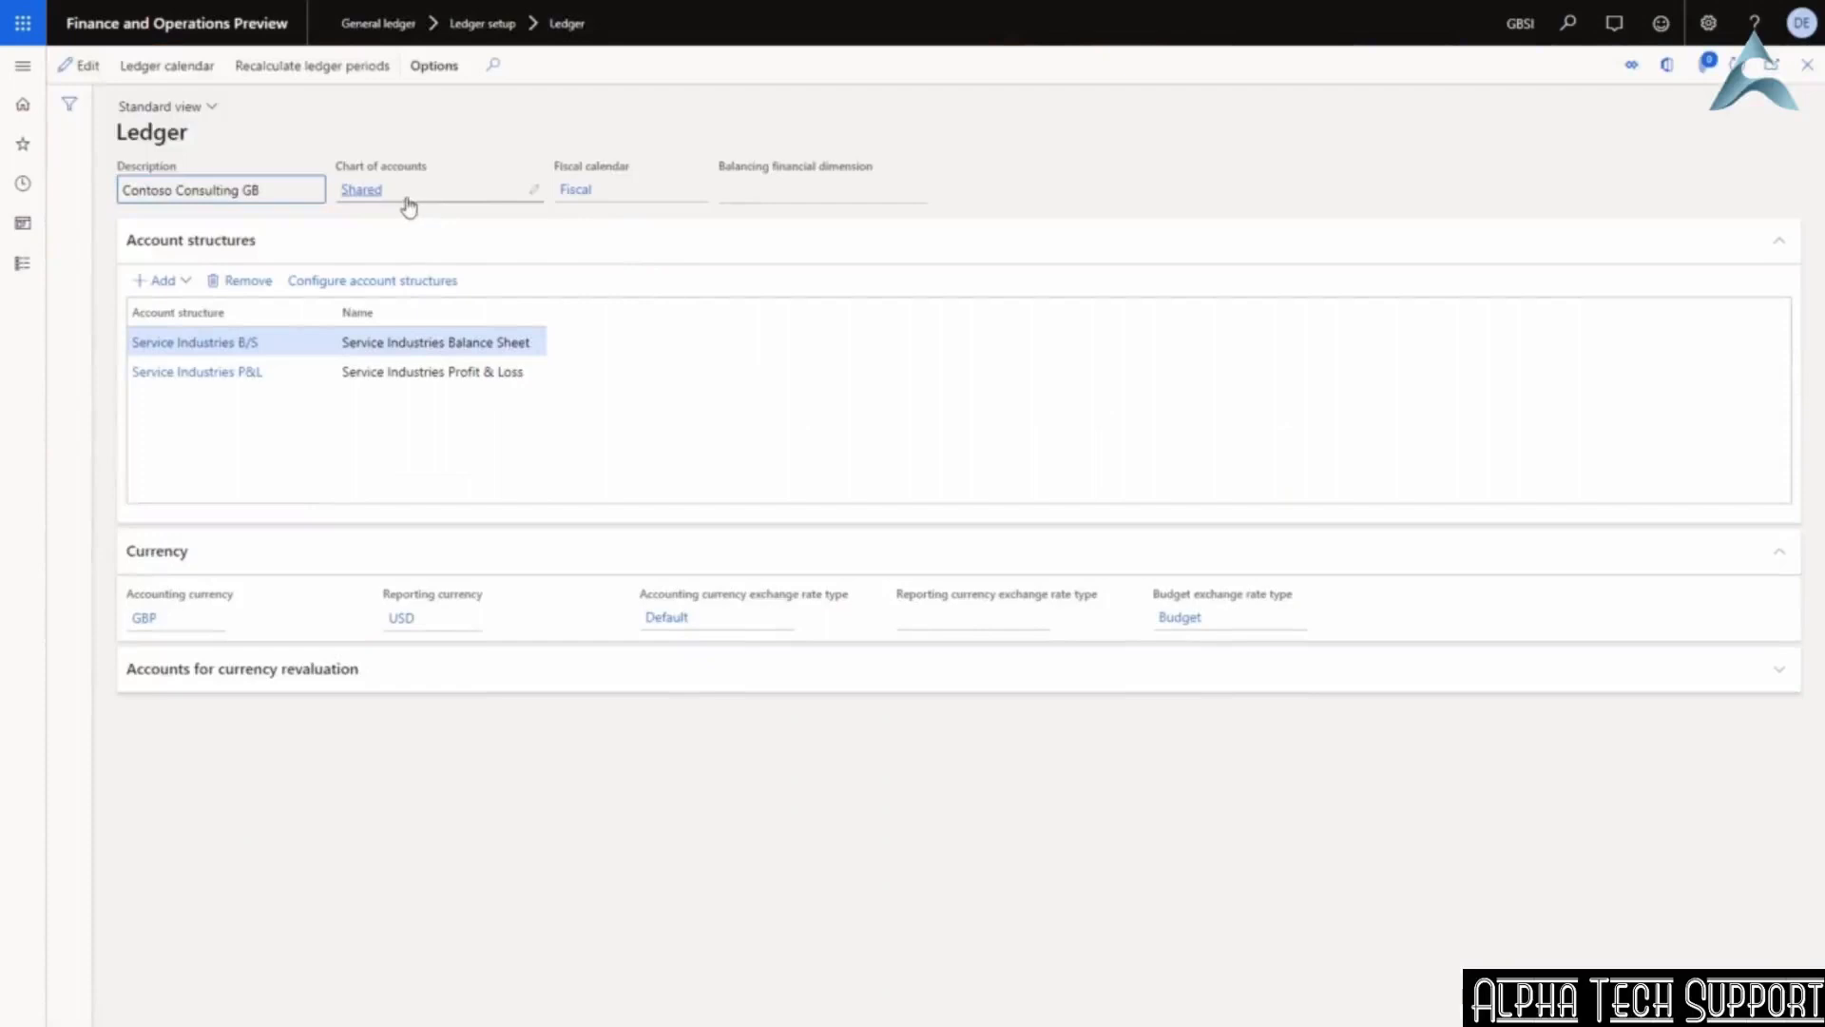
pyautogui.moveTo(409, 207)
# Open the Ledger calendars page for the Fiscal 2020 periods.
pyautogui.click(177, 69)
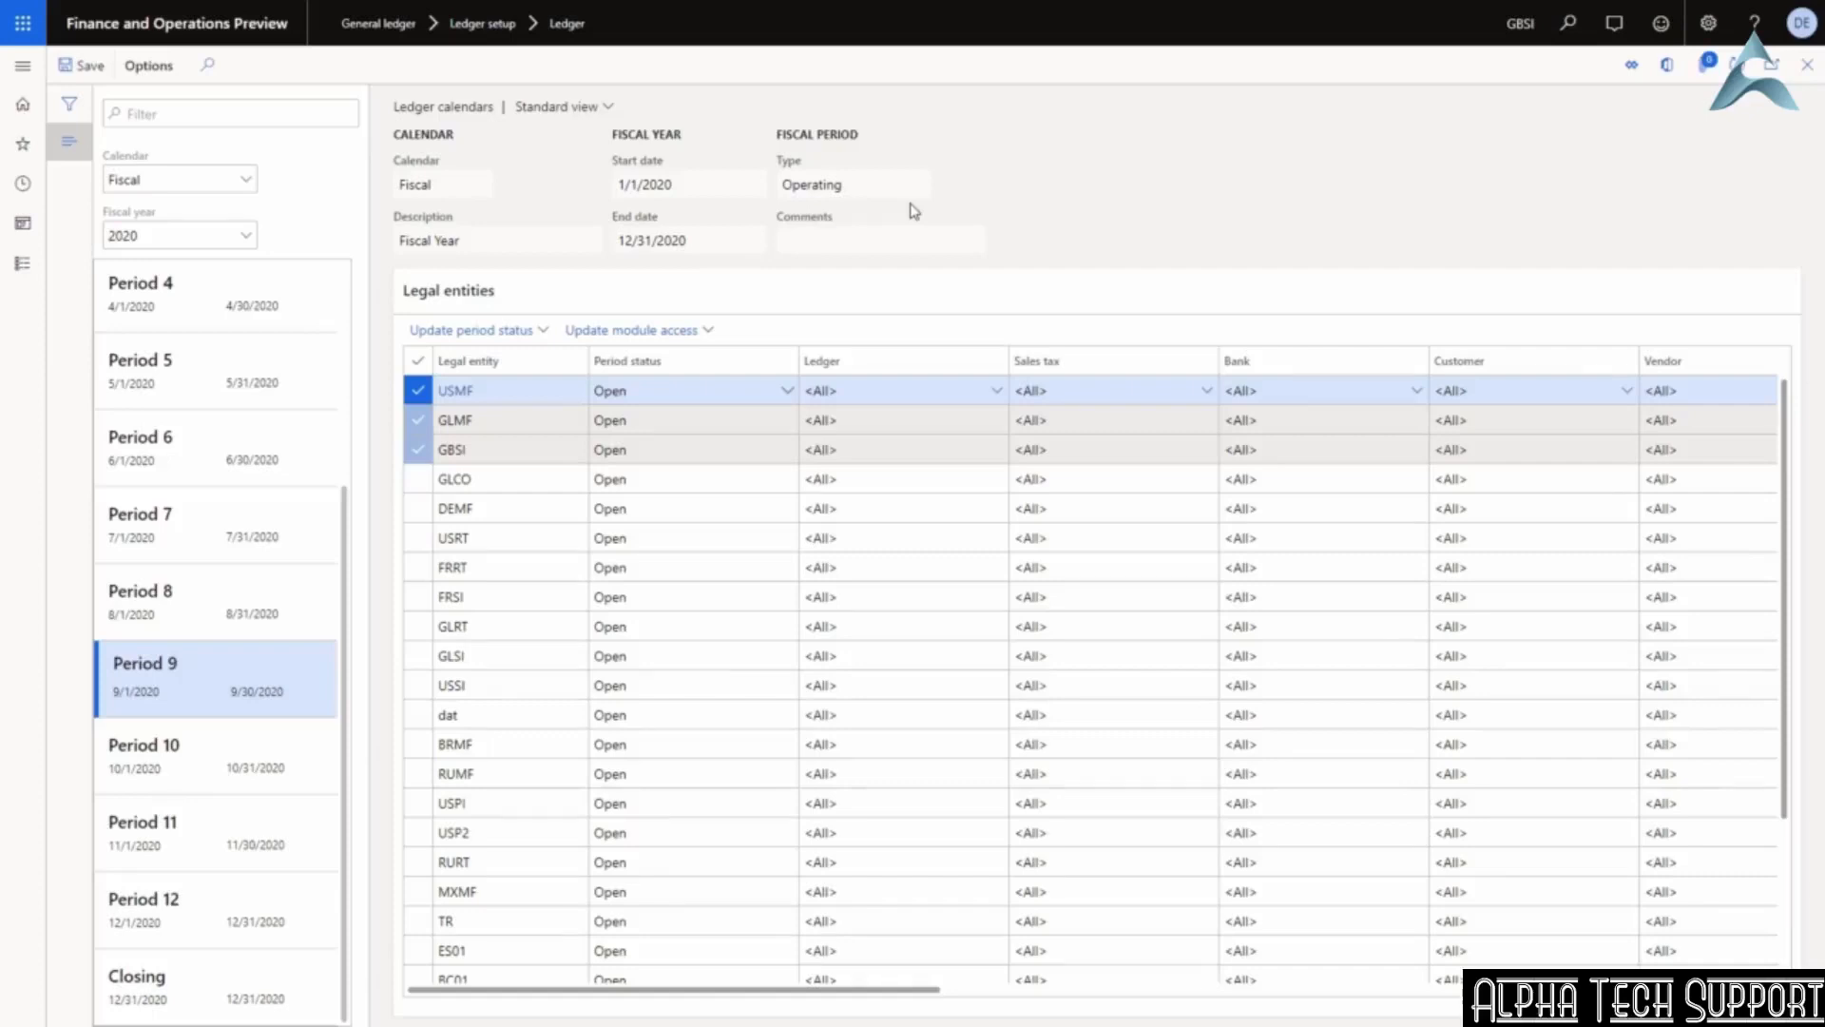
# Update Period 9's status to On hold for USMF, GLMF and GBSI.
pyautogui.click(534, 331)
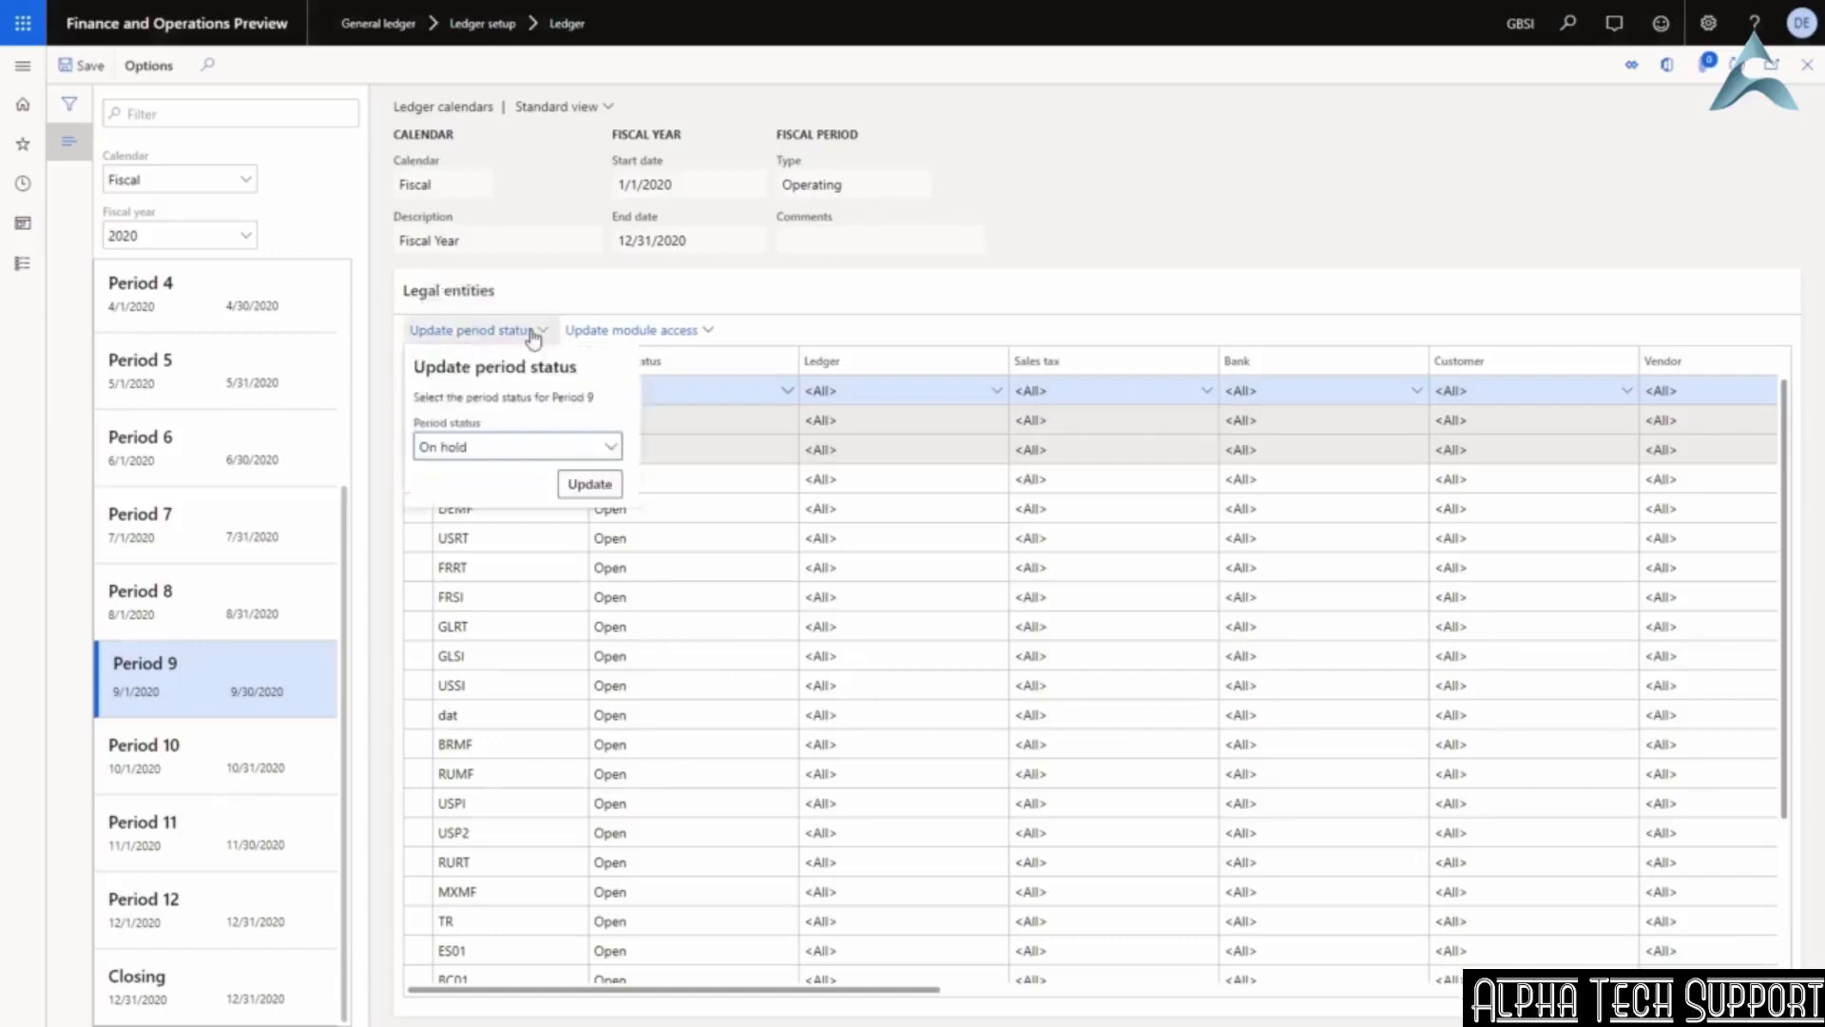
pyautogui.click(607, 453)
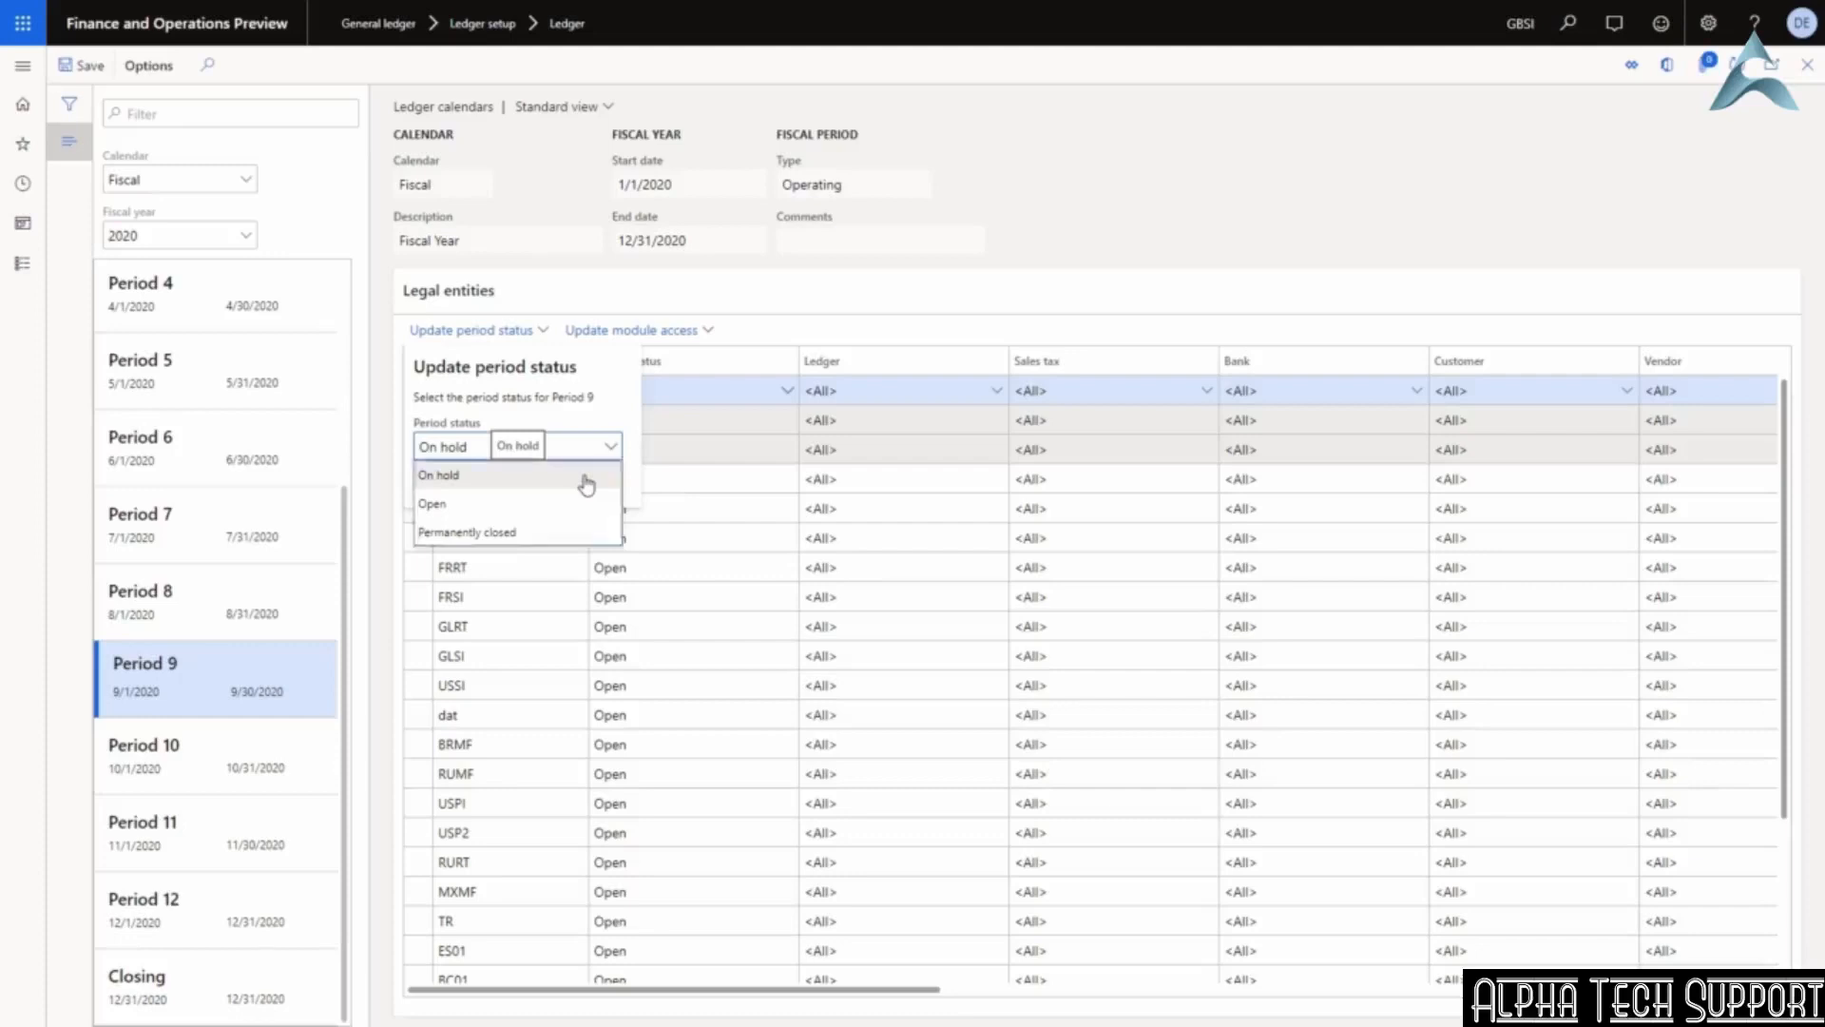
pyautogui.click(585, 480)
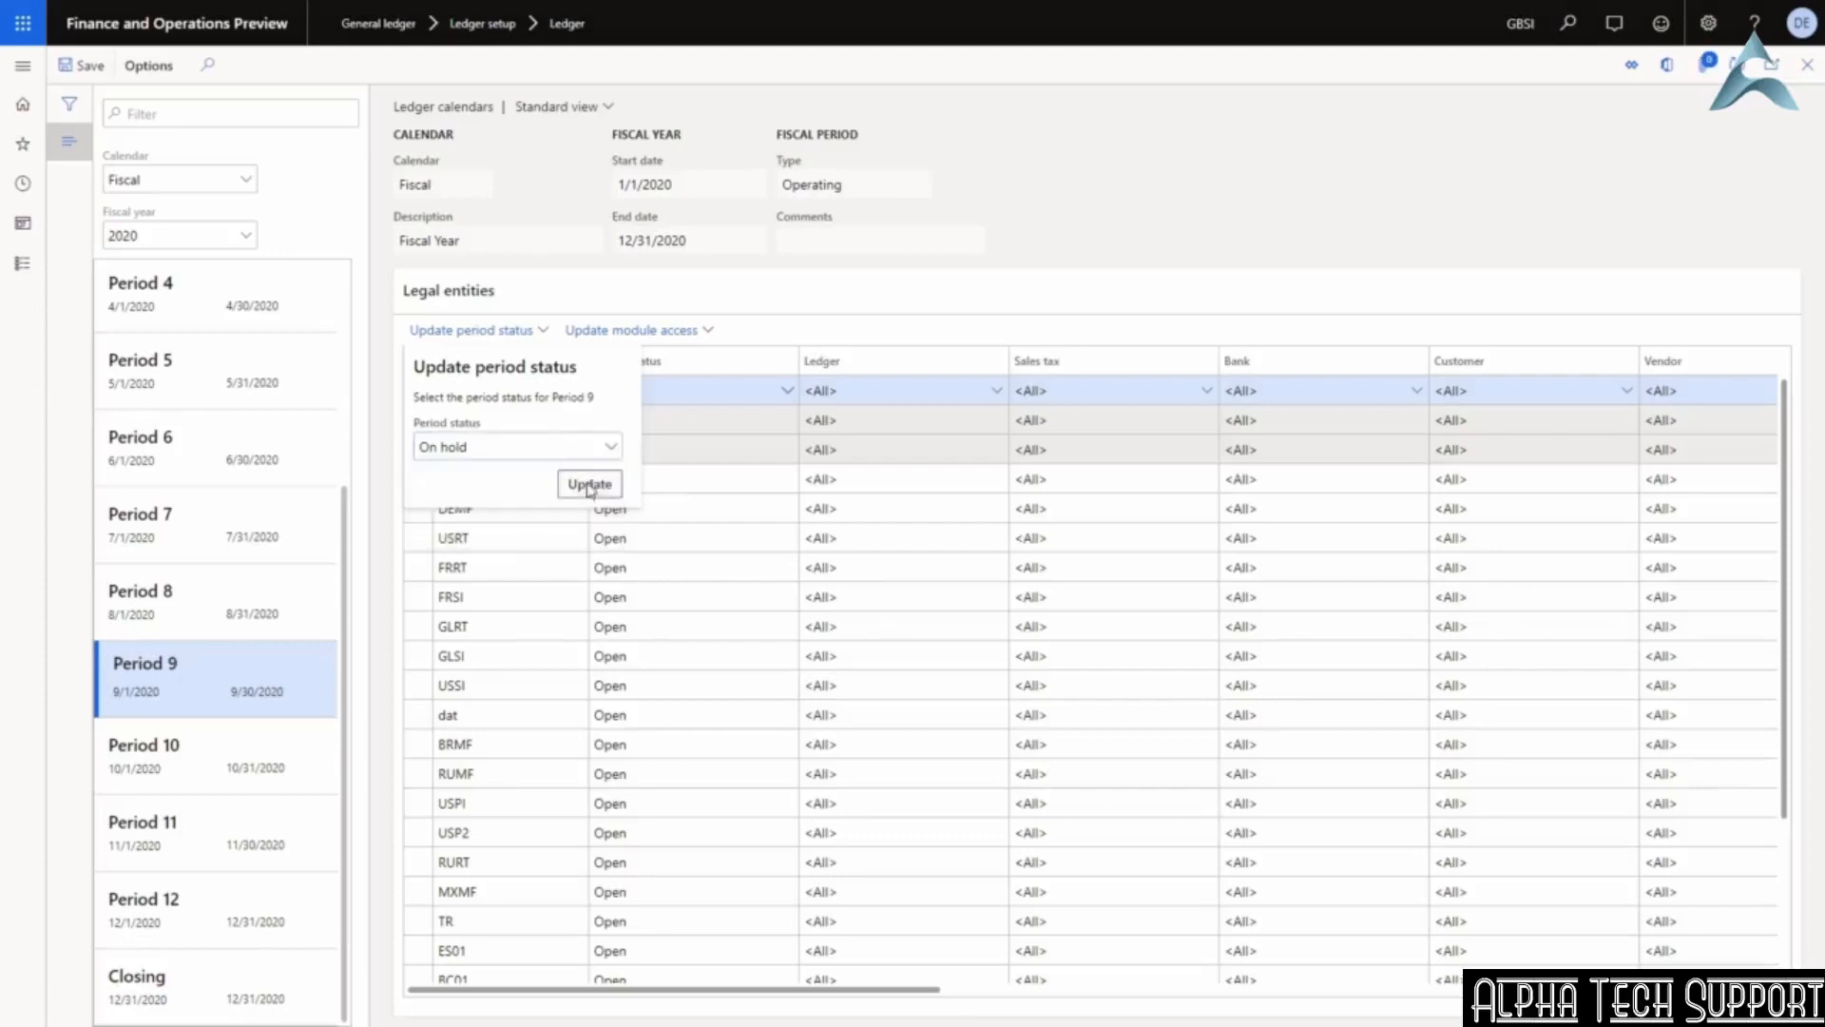
pyautogui.click(589, 485)
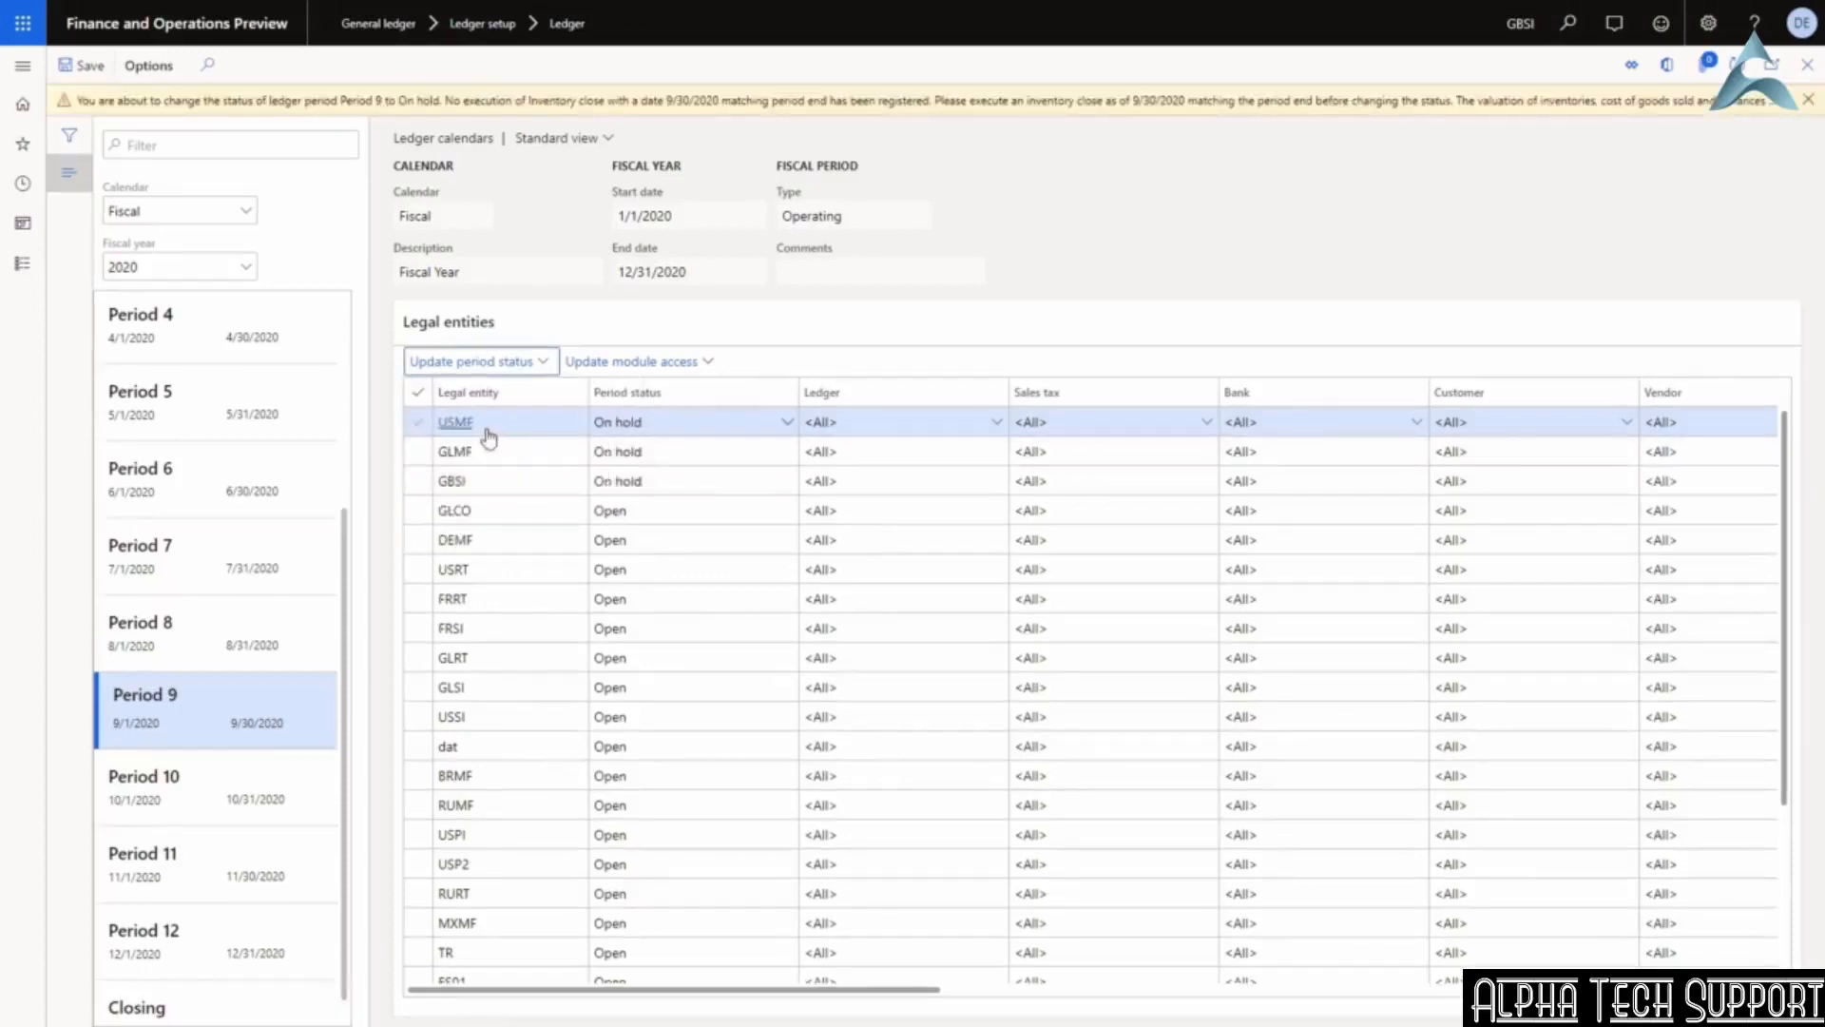
# Set the USMF Ledger access level for Period 9 to TestGroup1.
pyautogui.moveTo(486, 432)
pyautogui.click(998, 424)
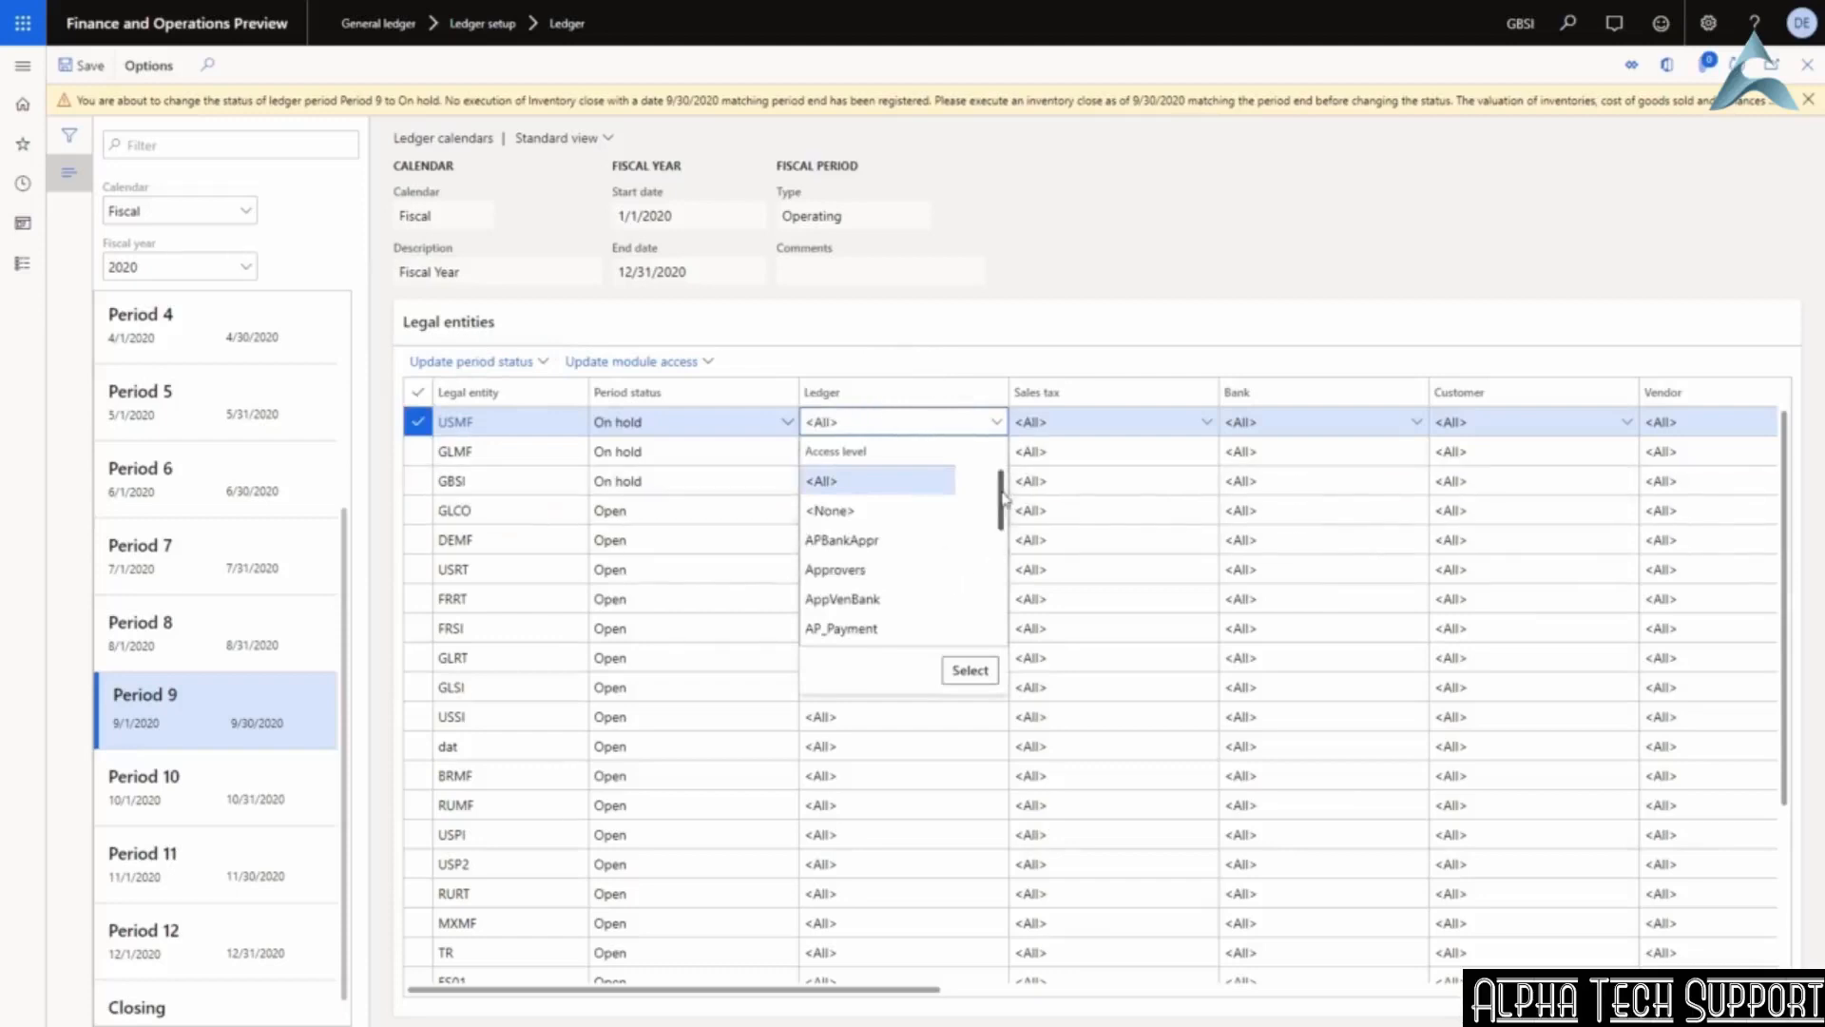
pyautogui.moveTo(1003, 497)
pyautogui.mouseDown()
pyautogui.moveTo(1007, 513)
pyautogui.moveTo(1005, 490)
pyautogui.mouseUp()
pyautogui.moveTo(1005, 489); pyautogui.dragTo(1013, 613)
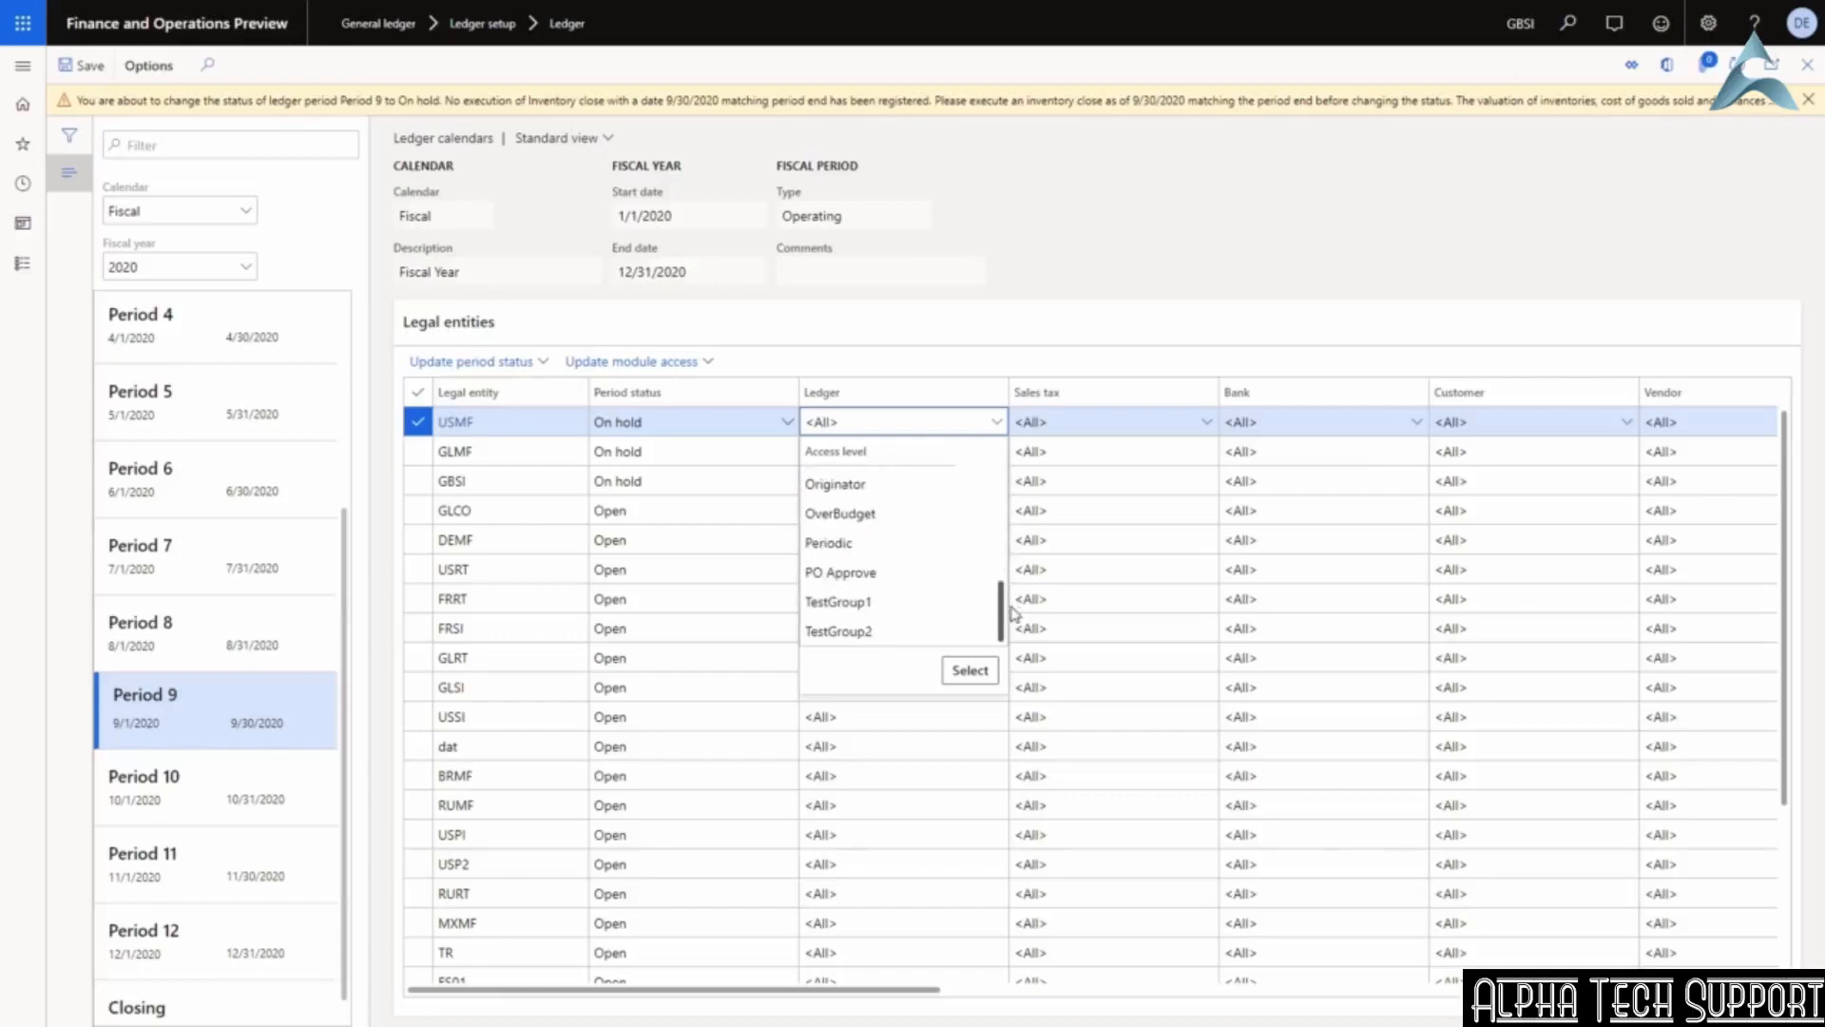
pyautogui.click(837, 598)
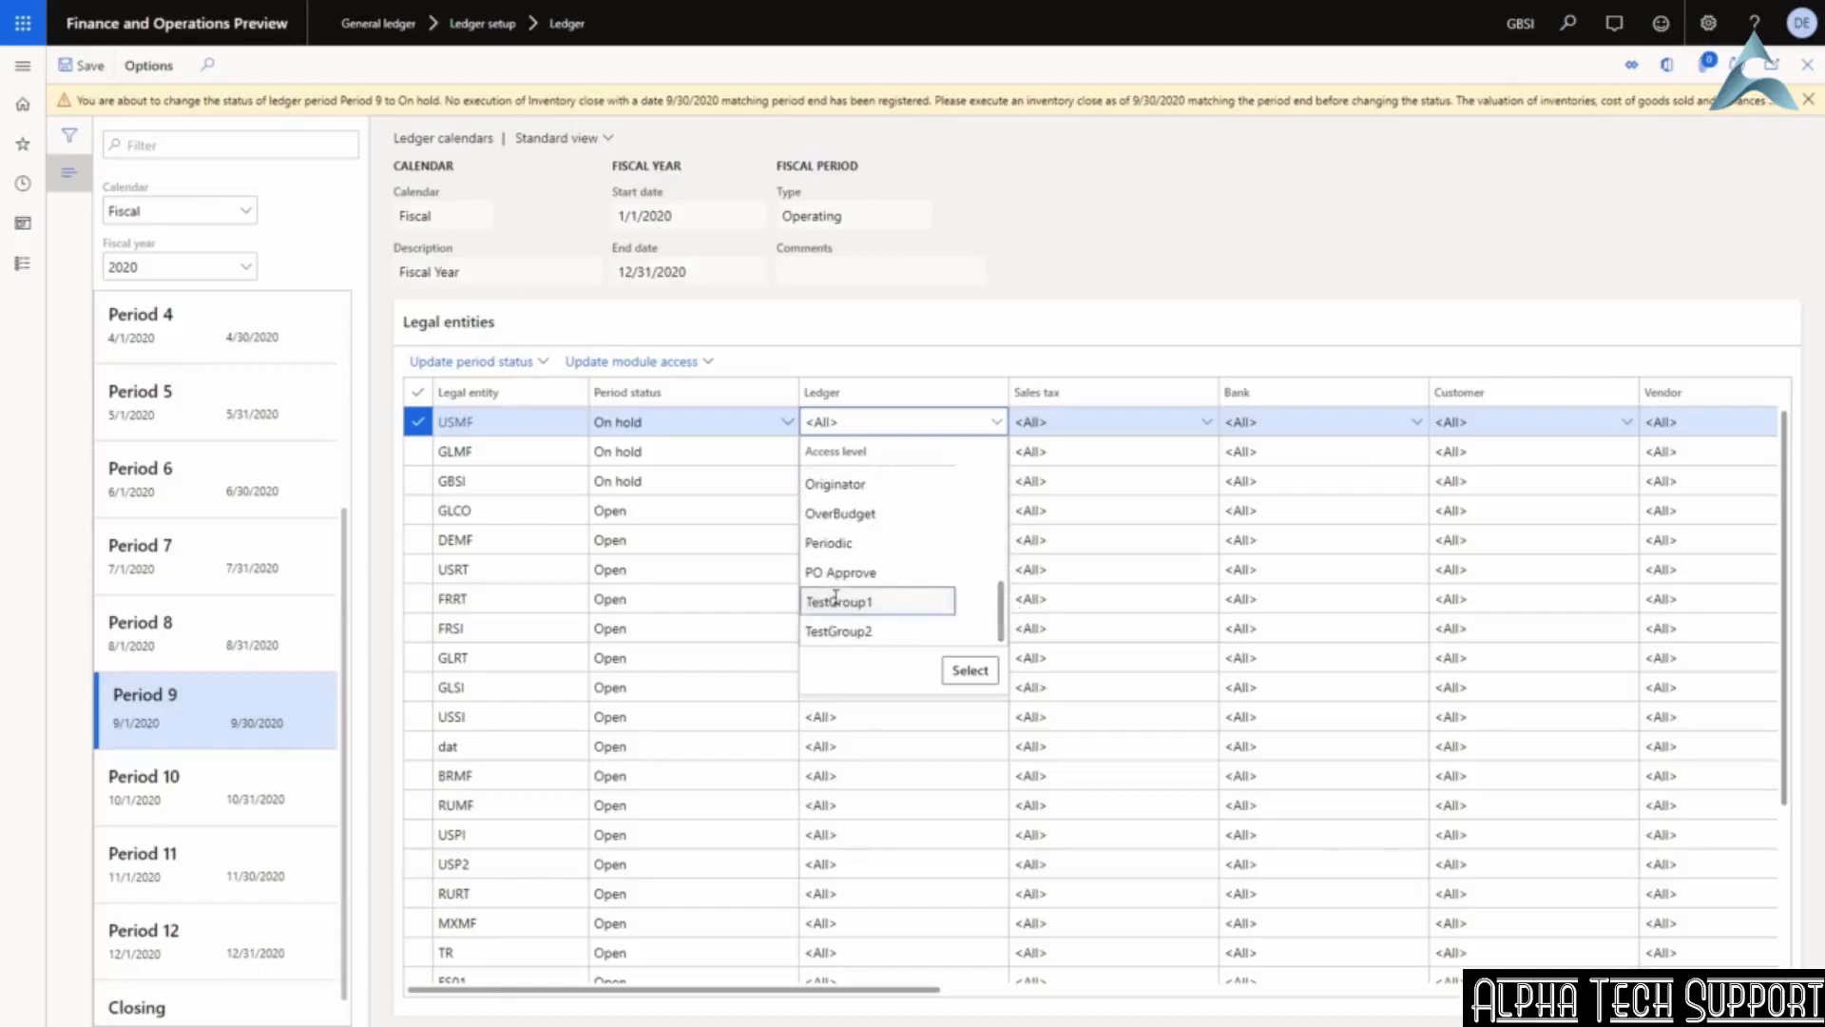
pyautogui.click(970, 670)
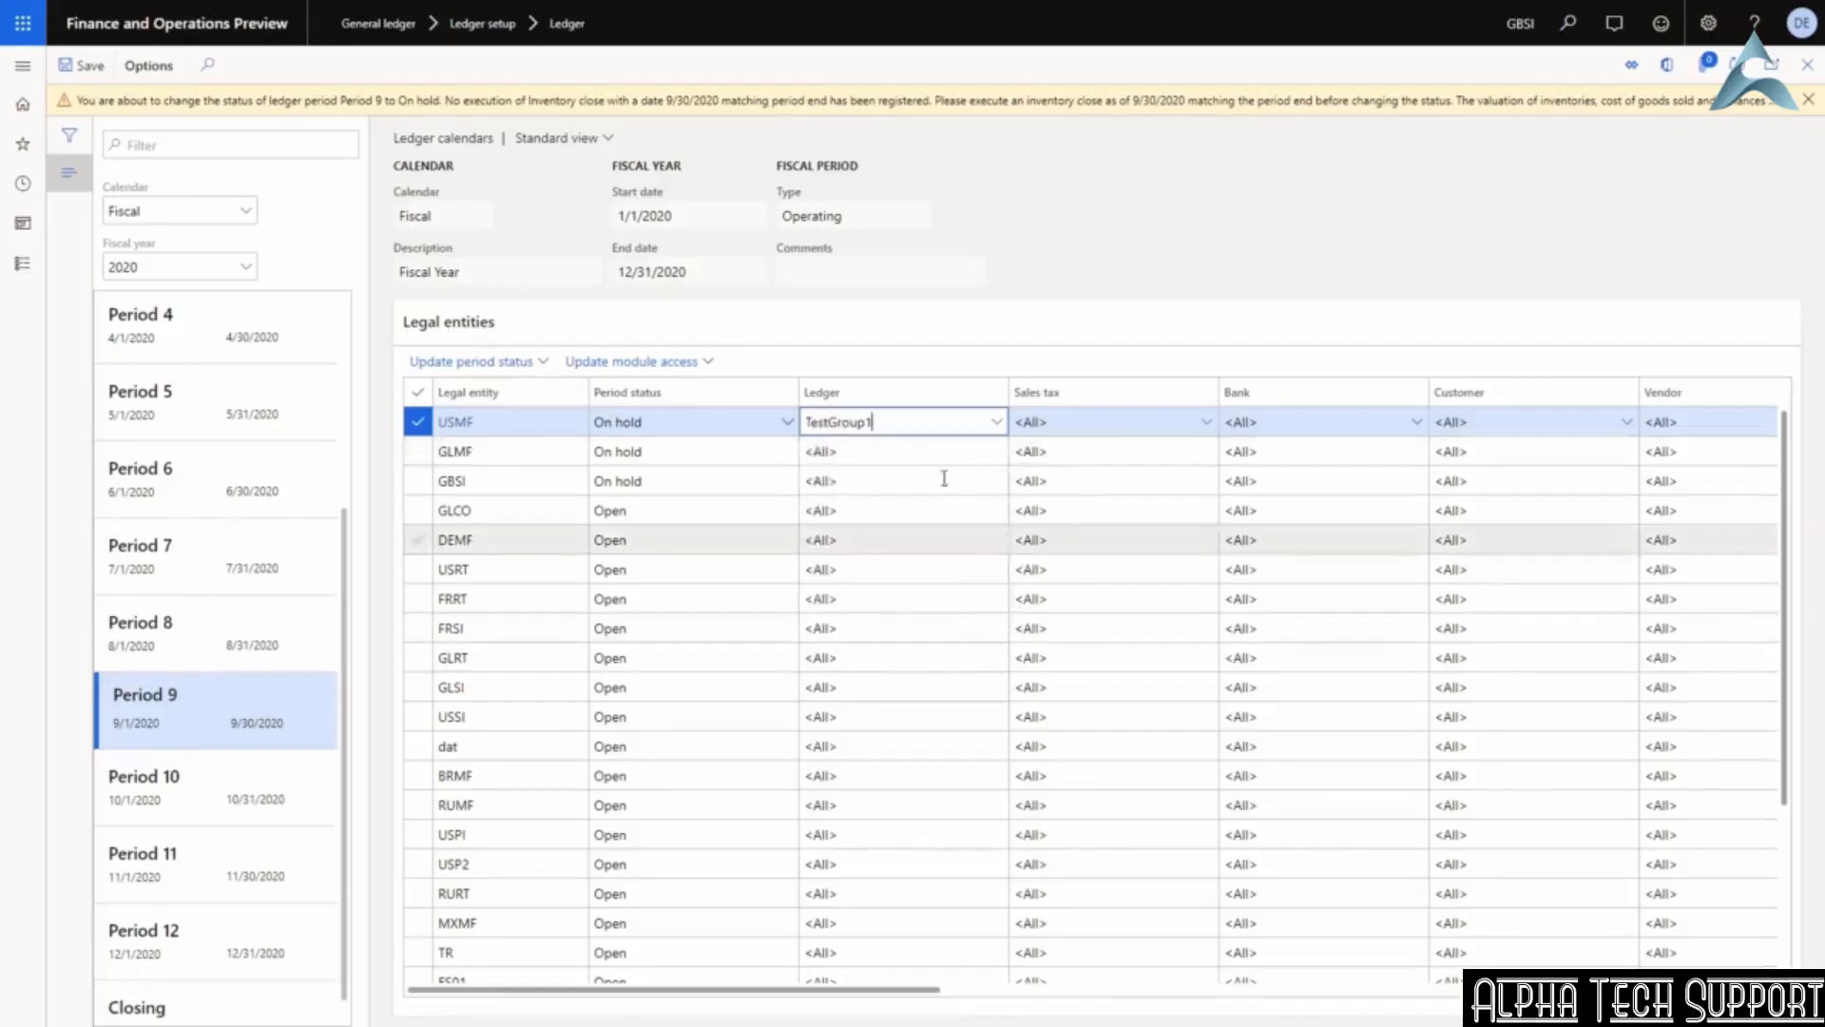
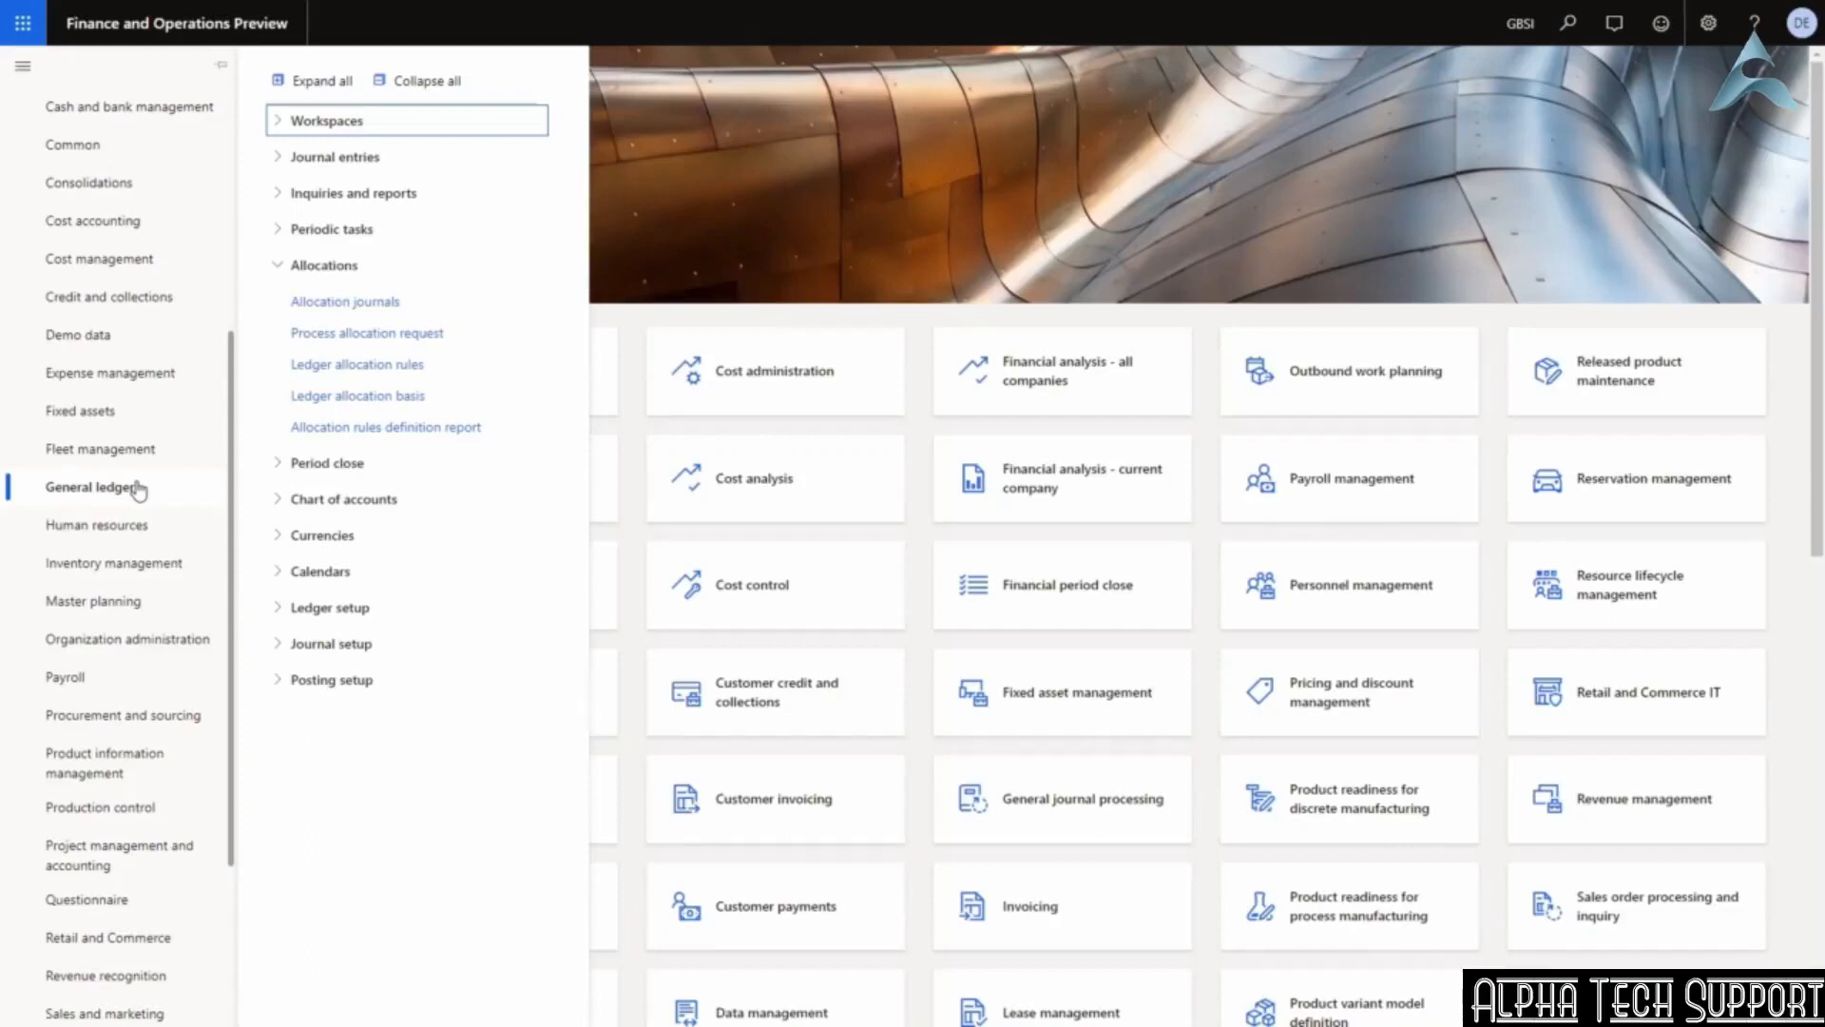
# Scroll the General ledger navigation list up to reveal the Allocations pages.
pyautogui.scroll(5, 123, 428)
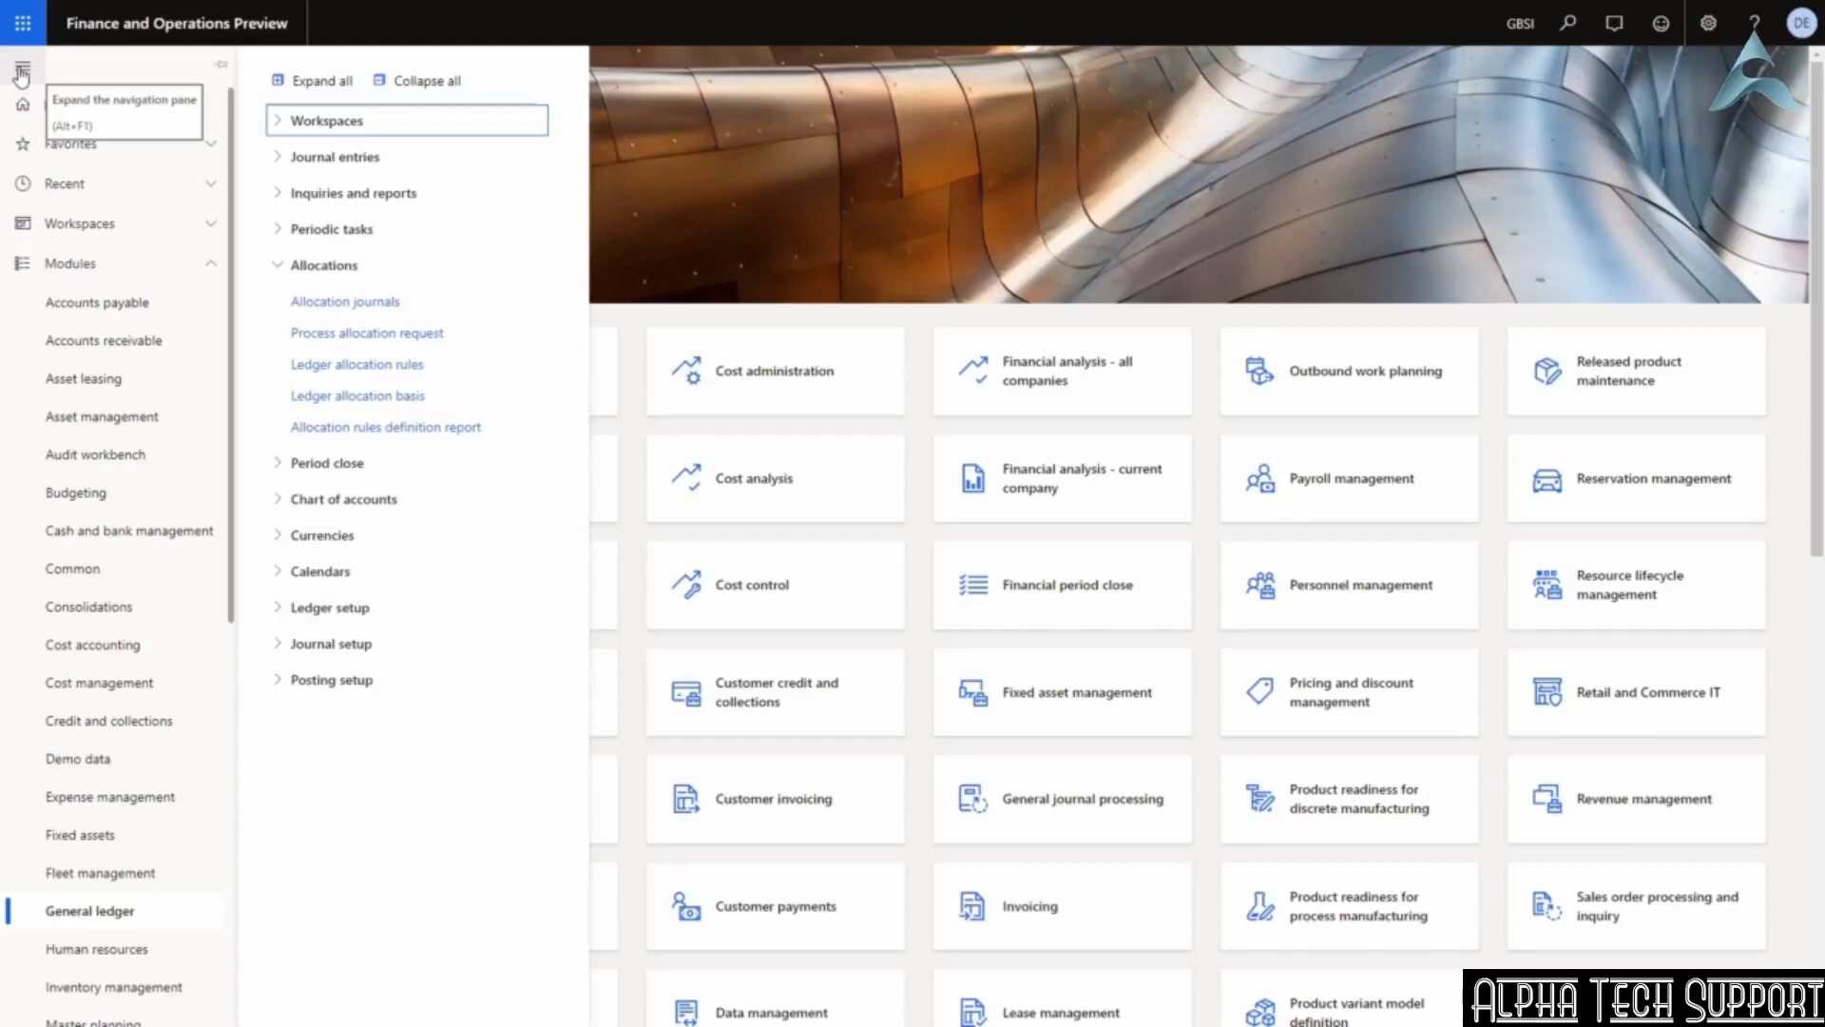
# Confirm ledger allocation basis S0001 'Sales accounts' is sourced from main account 411100.
pyautogui.click(360, 395)
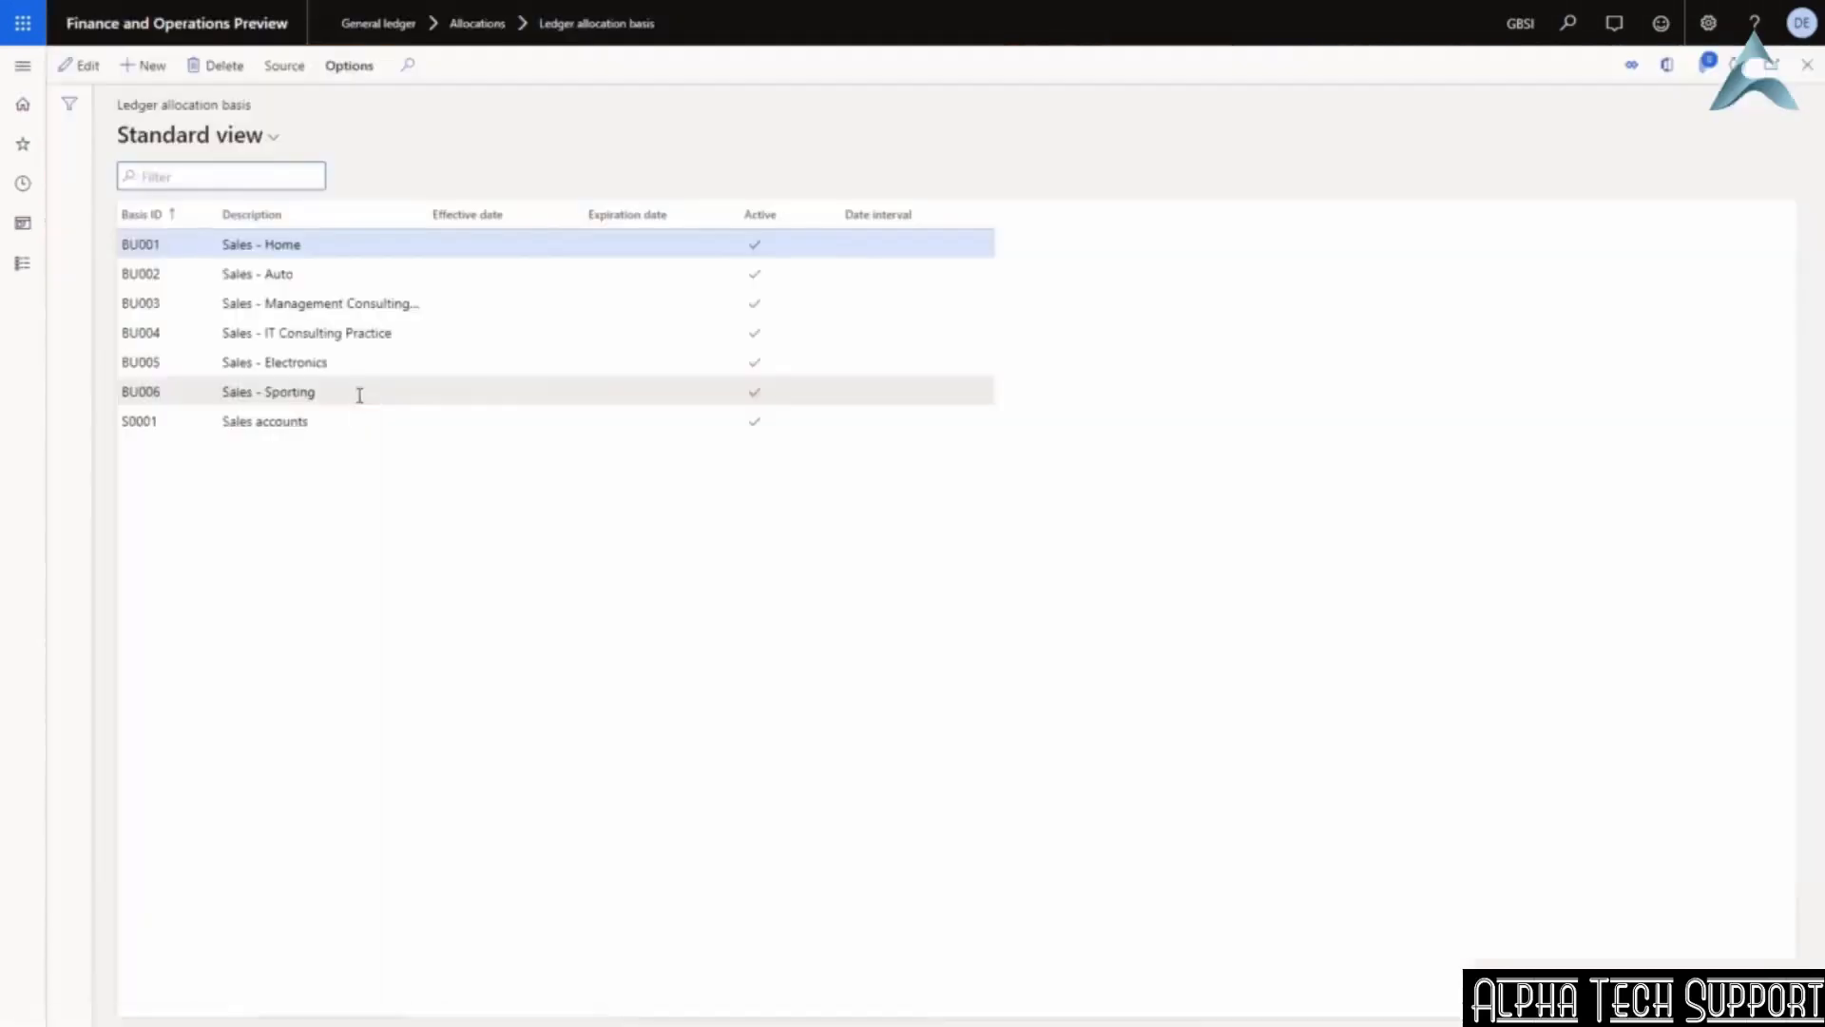
pyautogui.click(270, 421)
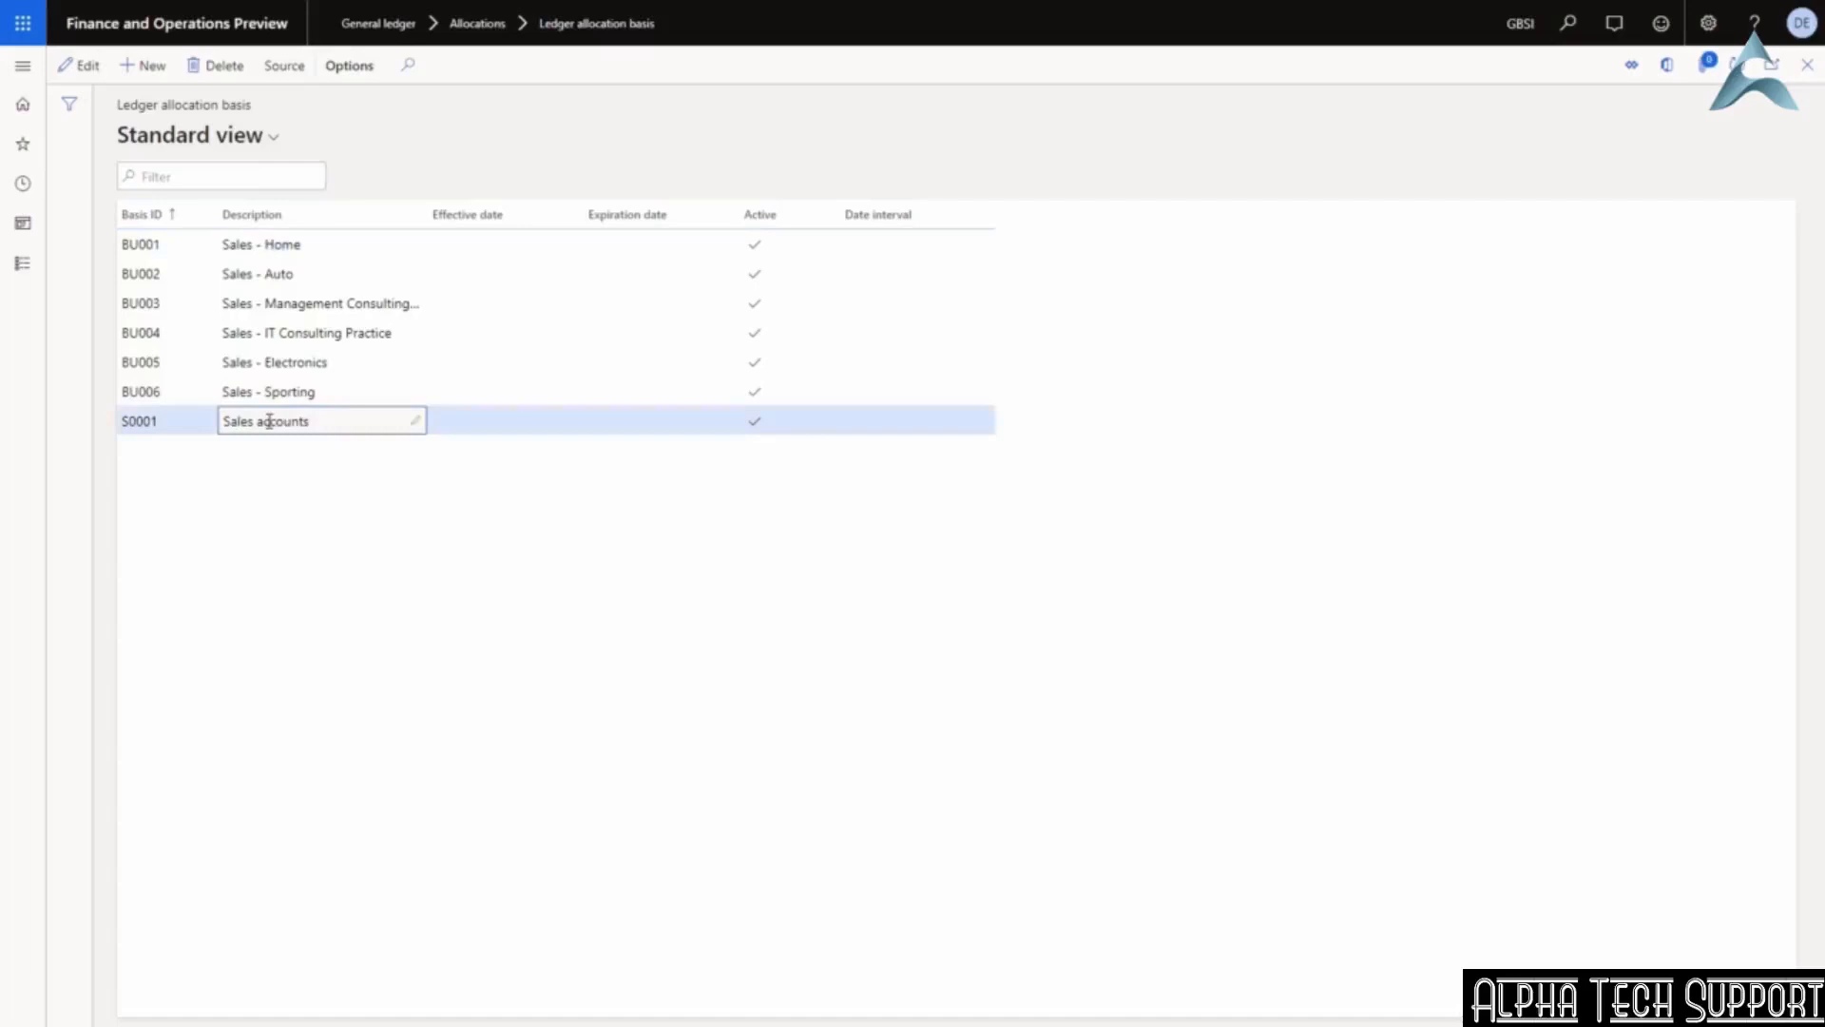
pyautogui.click(285, 71)
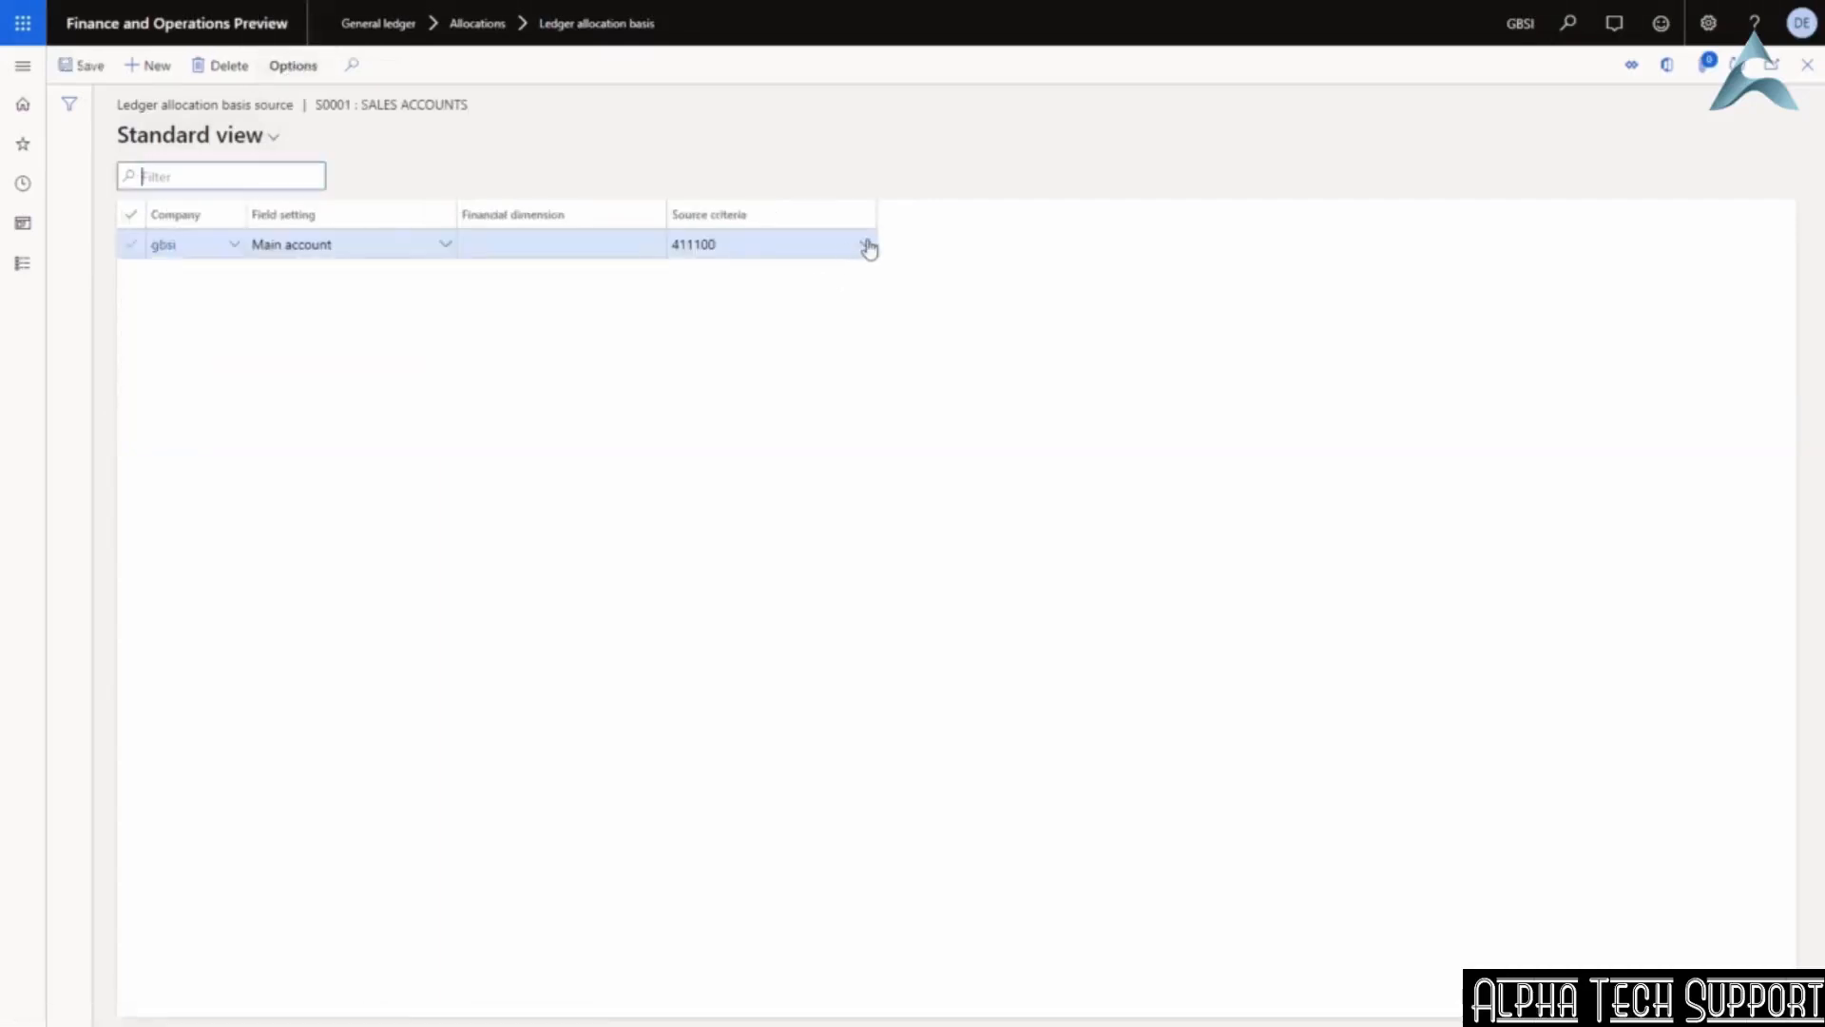
pyautogui.click(867, 245)
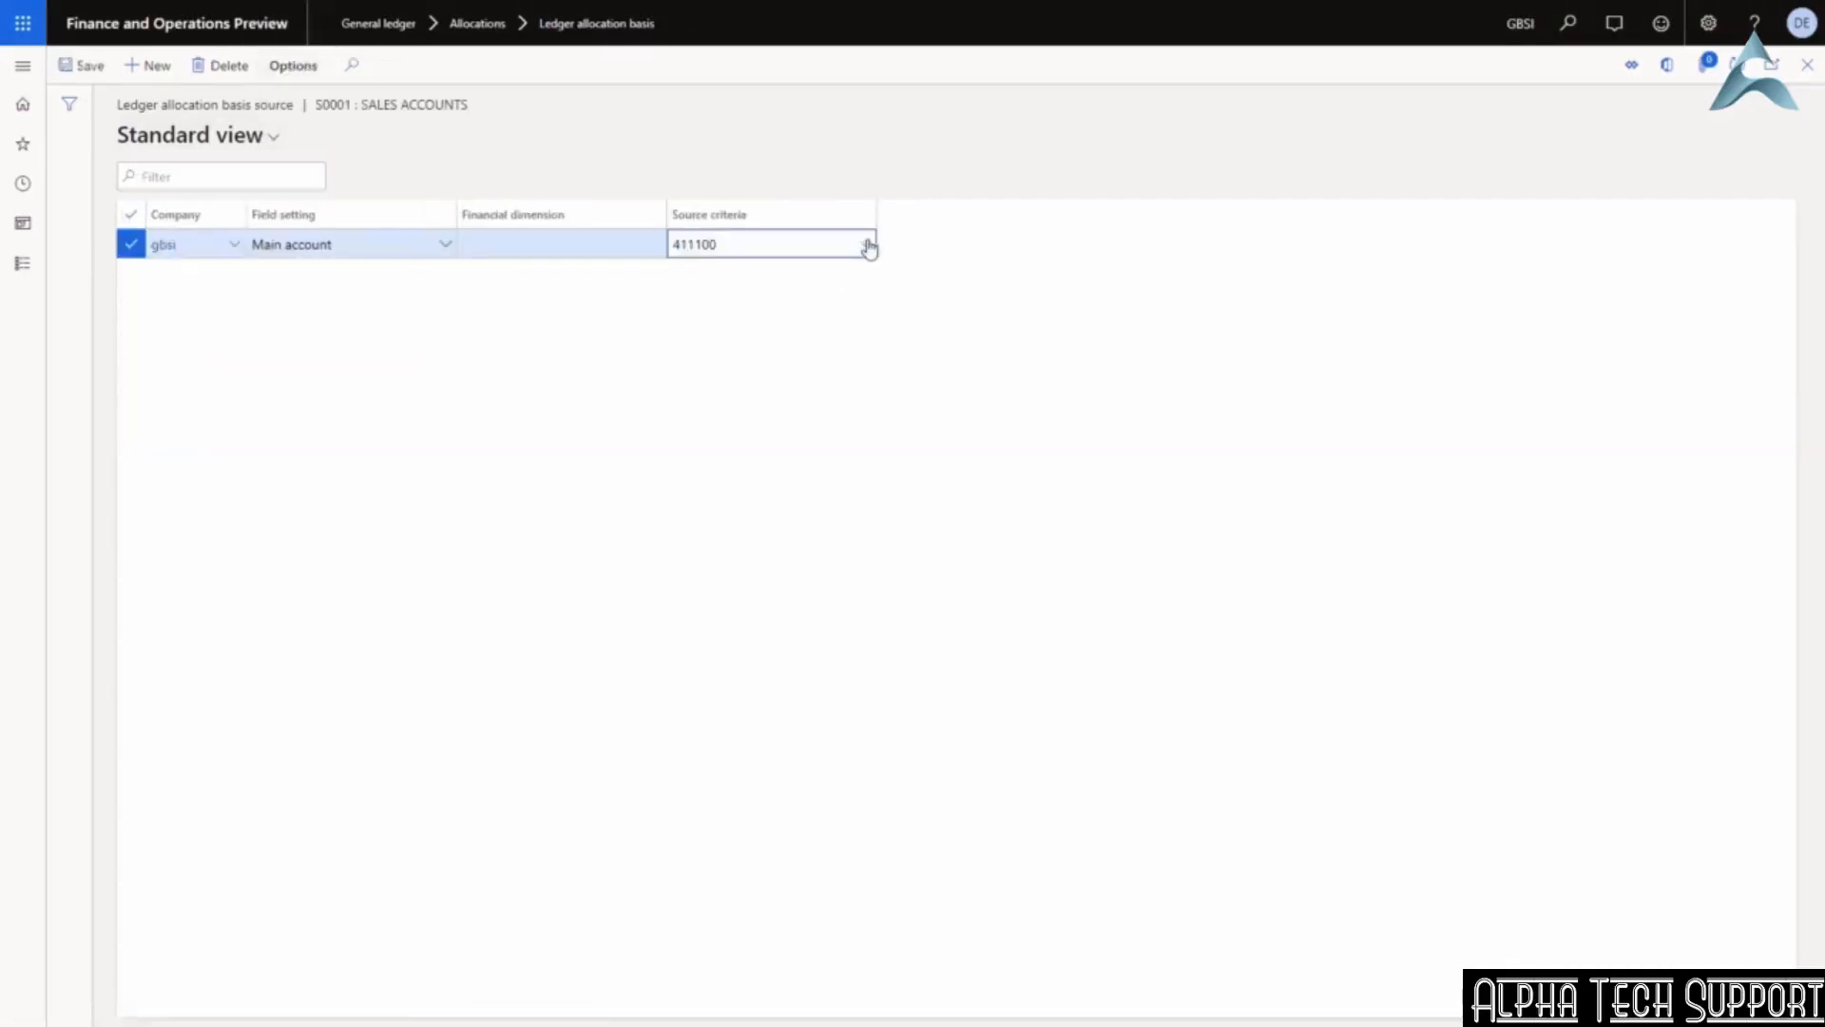
pyautogui.click(867, 245)
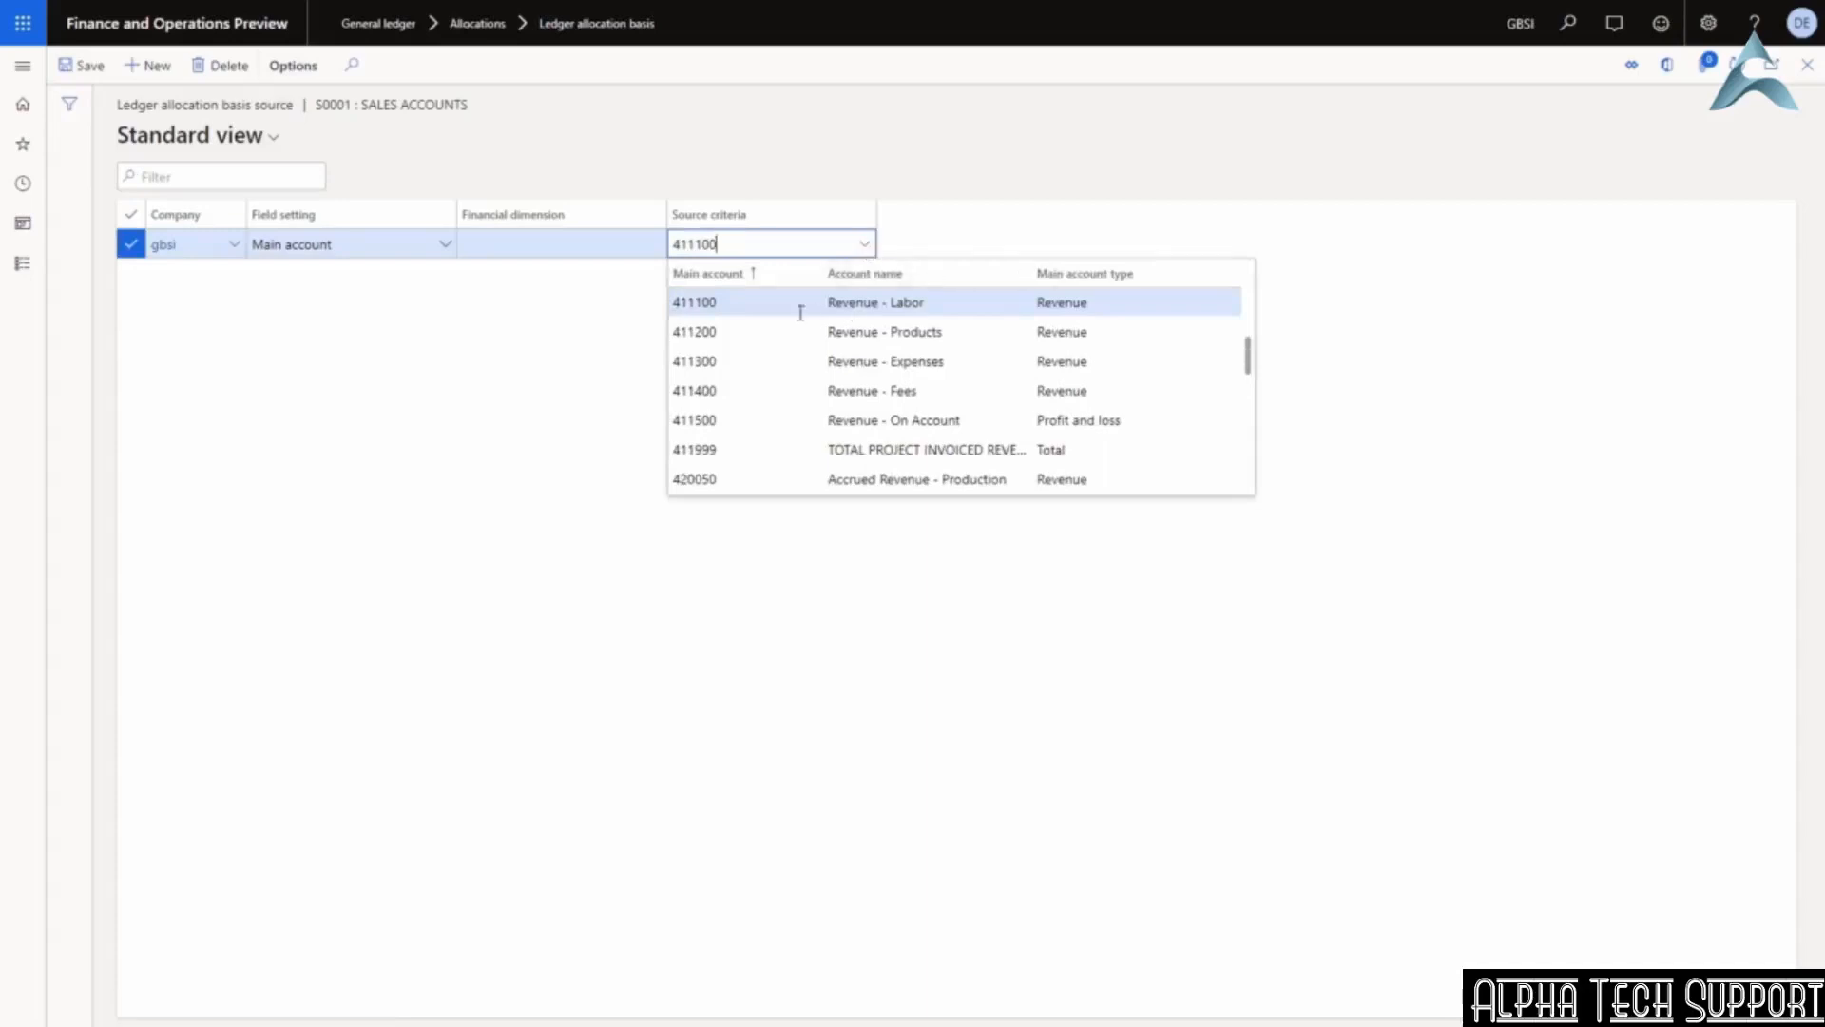
pyautogui.click(713, 304)
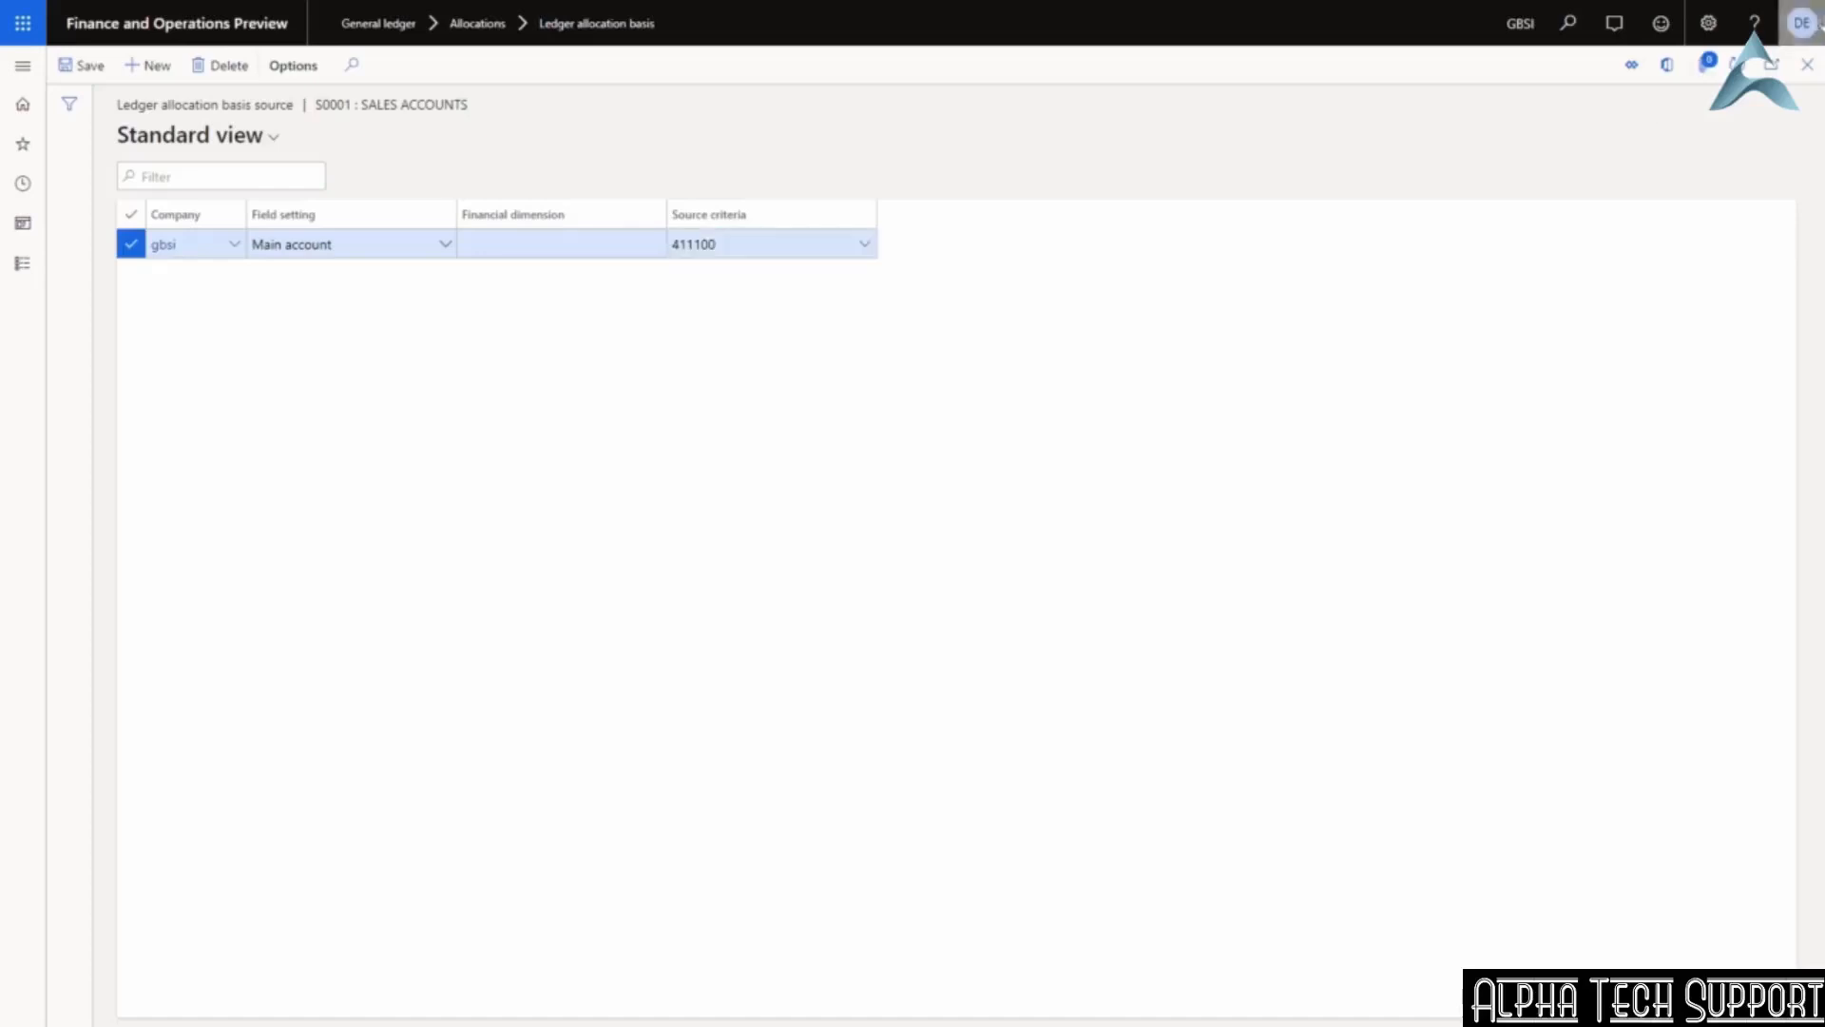
pyautogui.click(1809, 68)
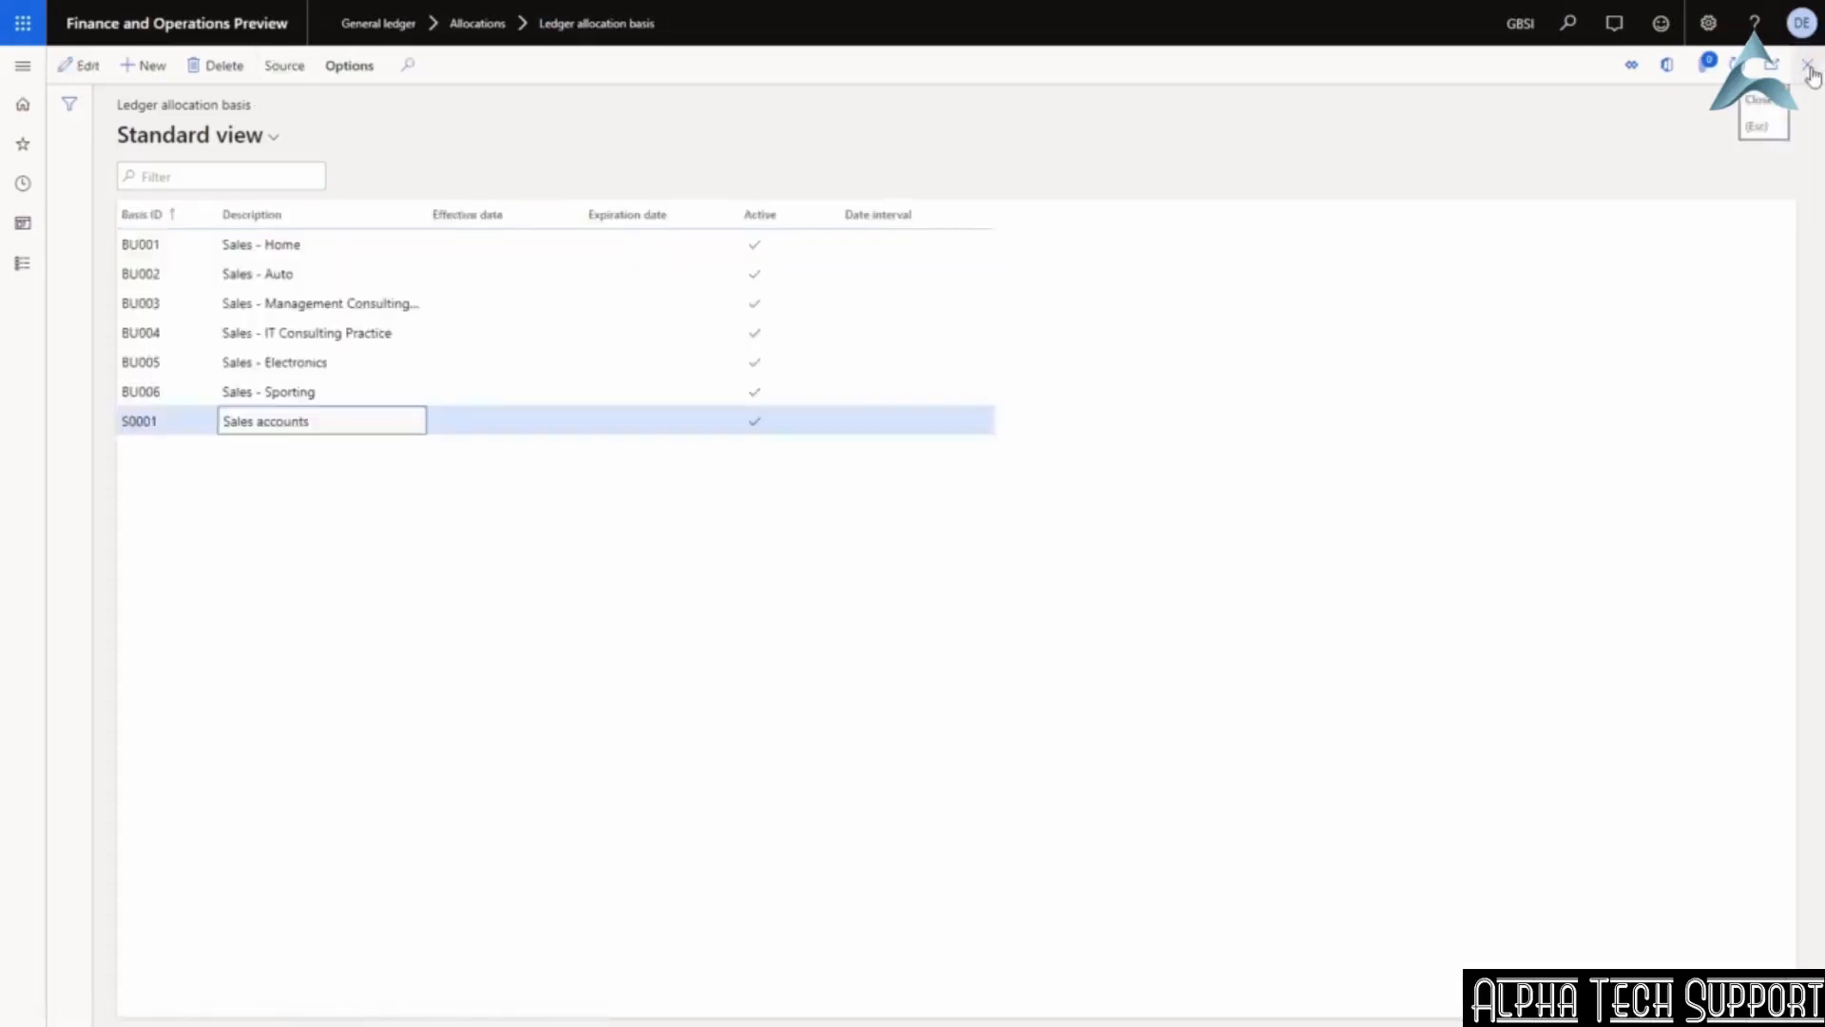
# Open the S&M expenses ledger allocation rule in edit mode.
pyautogui.click(1812, 76)
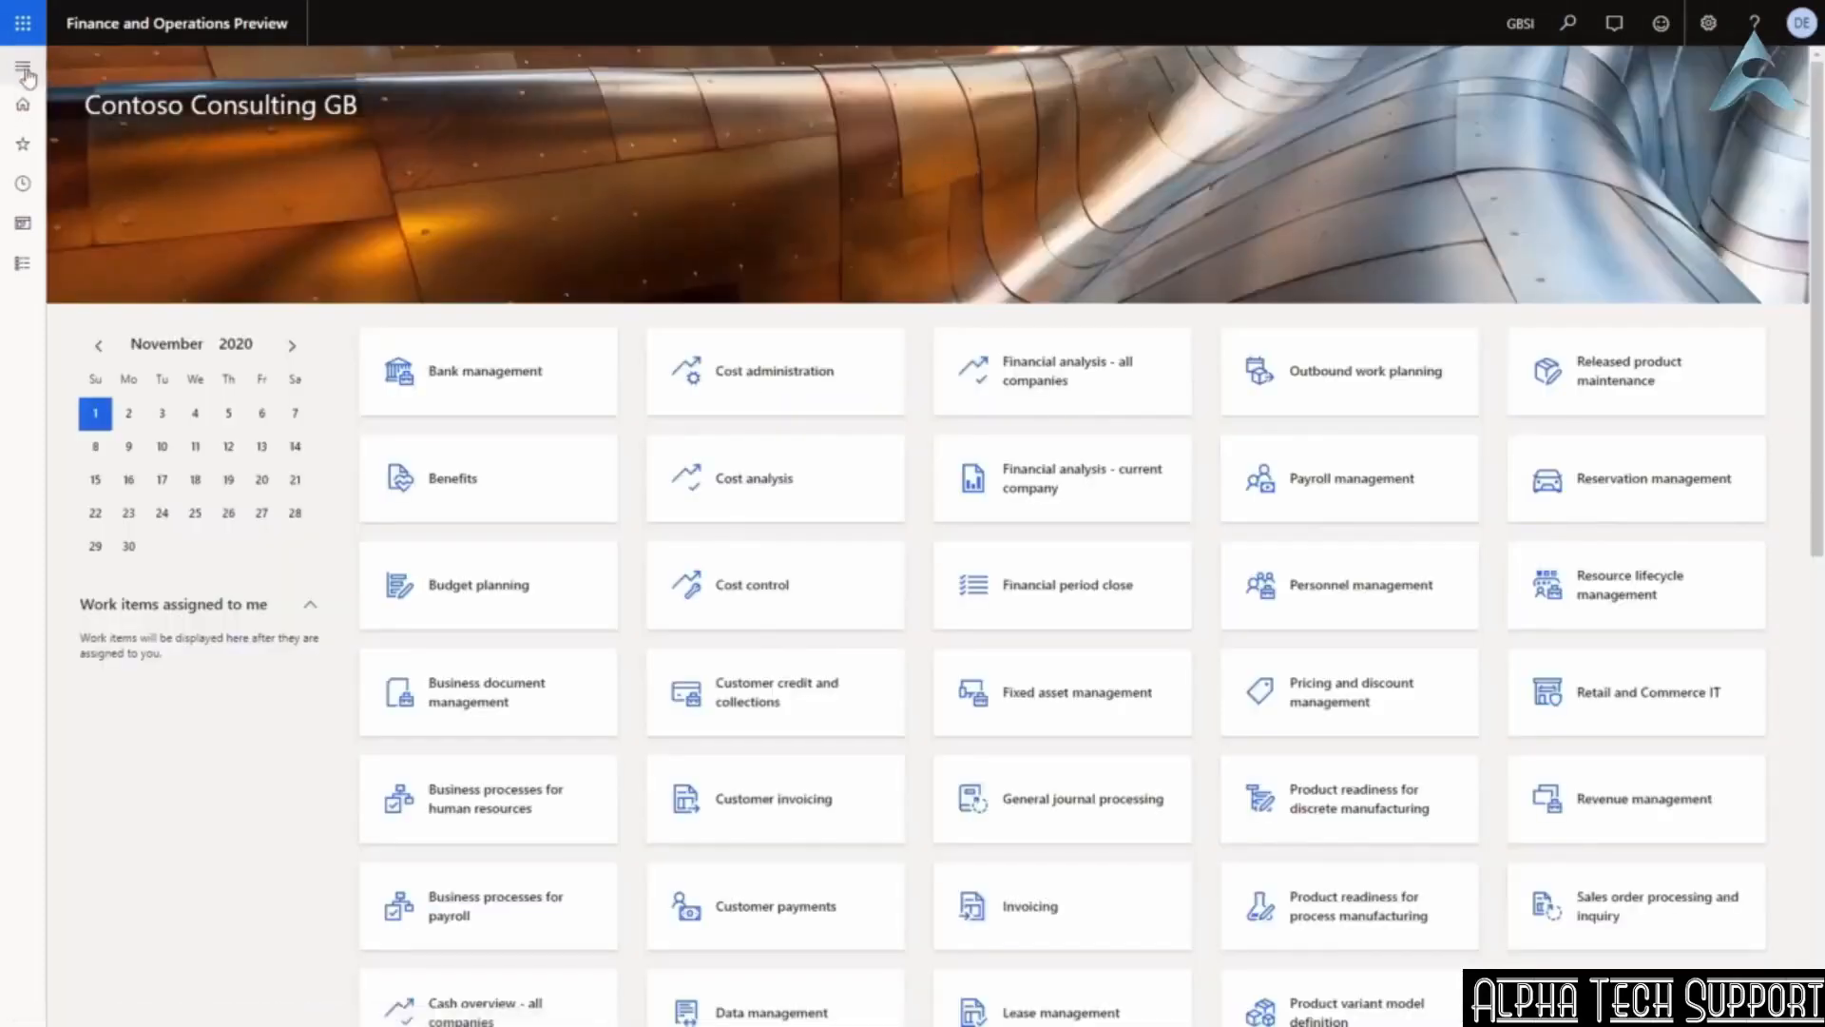
pyautogui.click(25, 72)
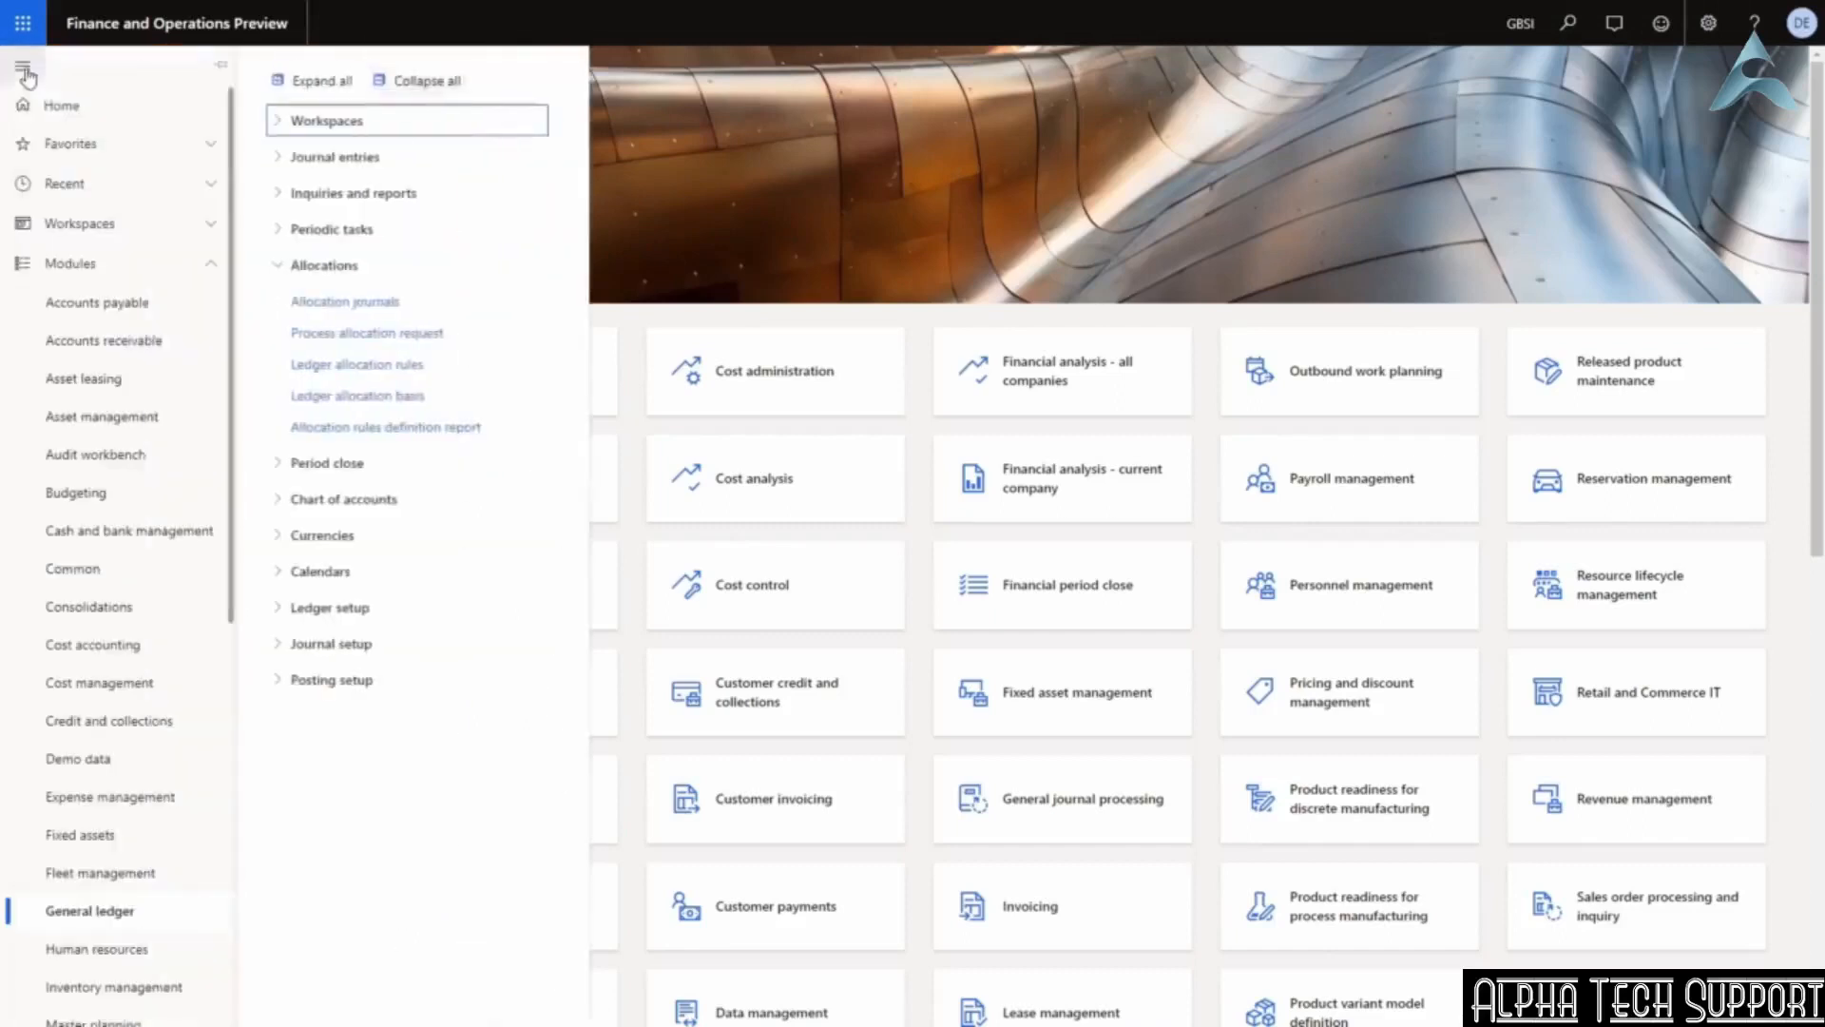
pyautogui.click(390, 368)
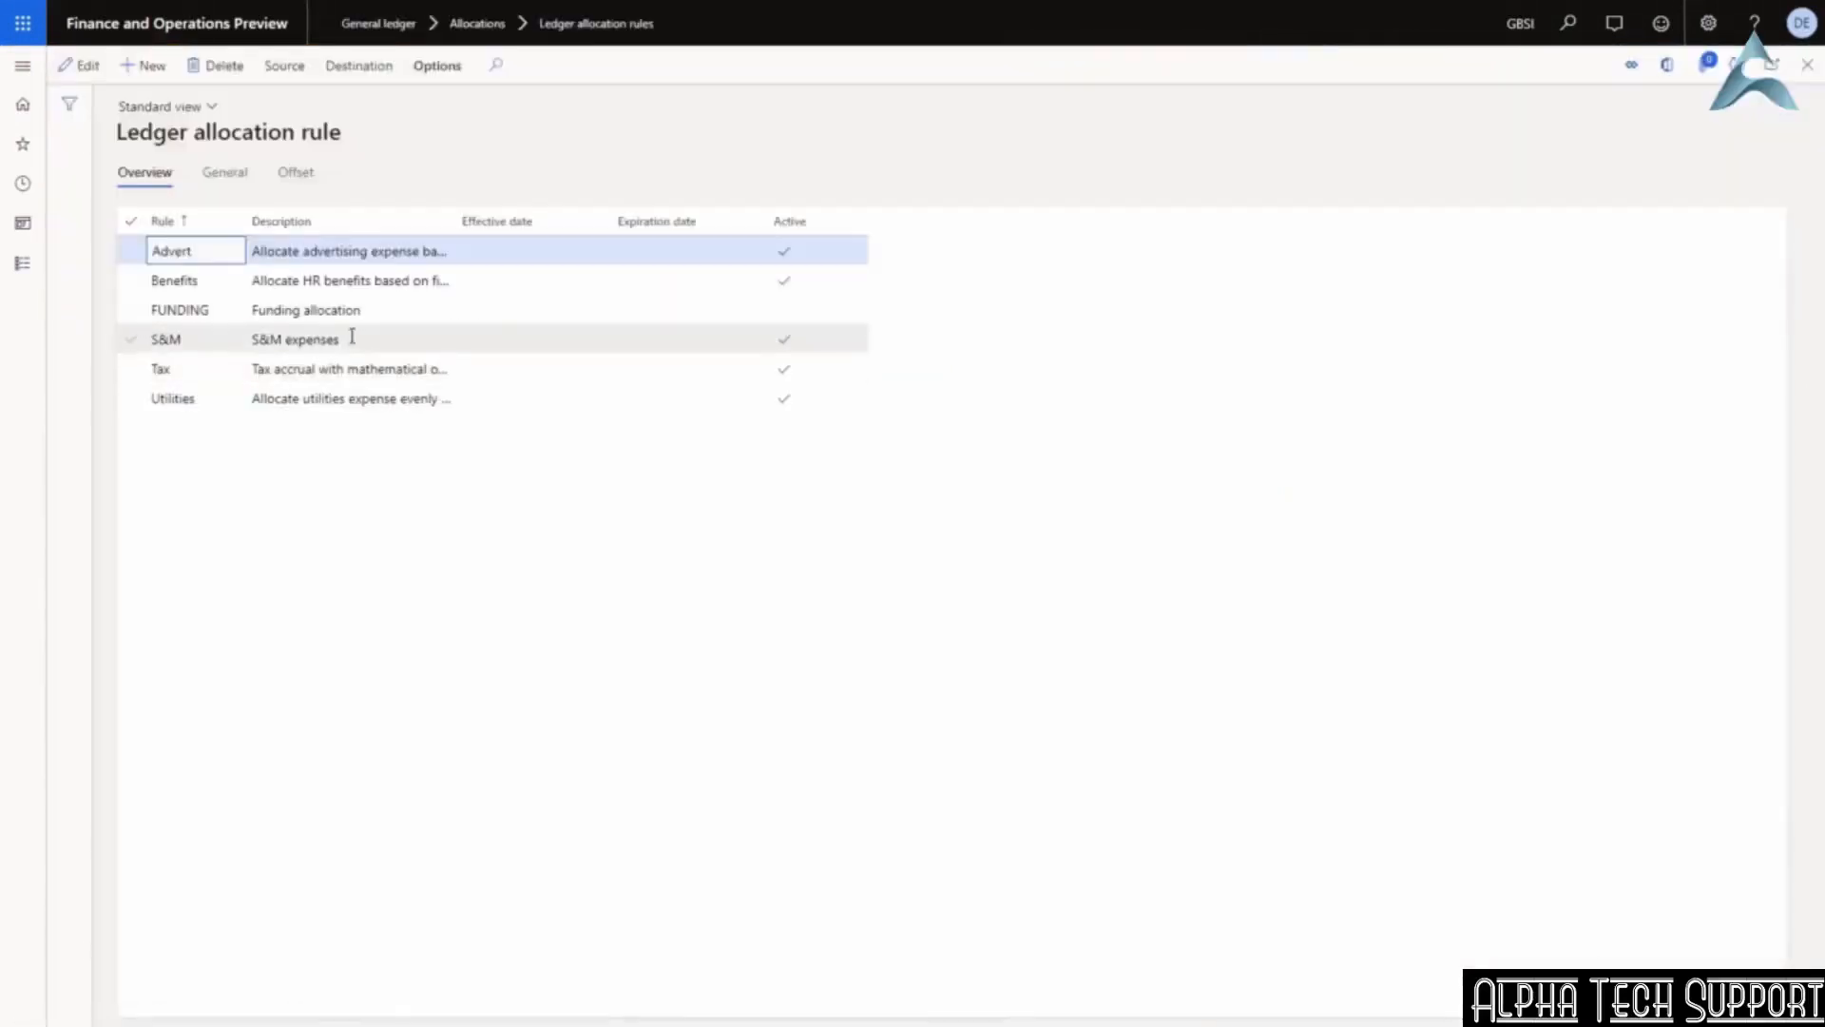
pyautogui.click(349, 339)
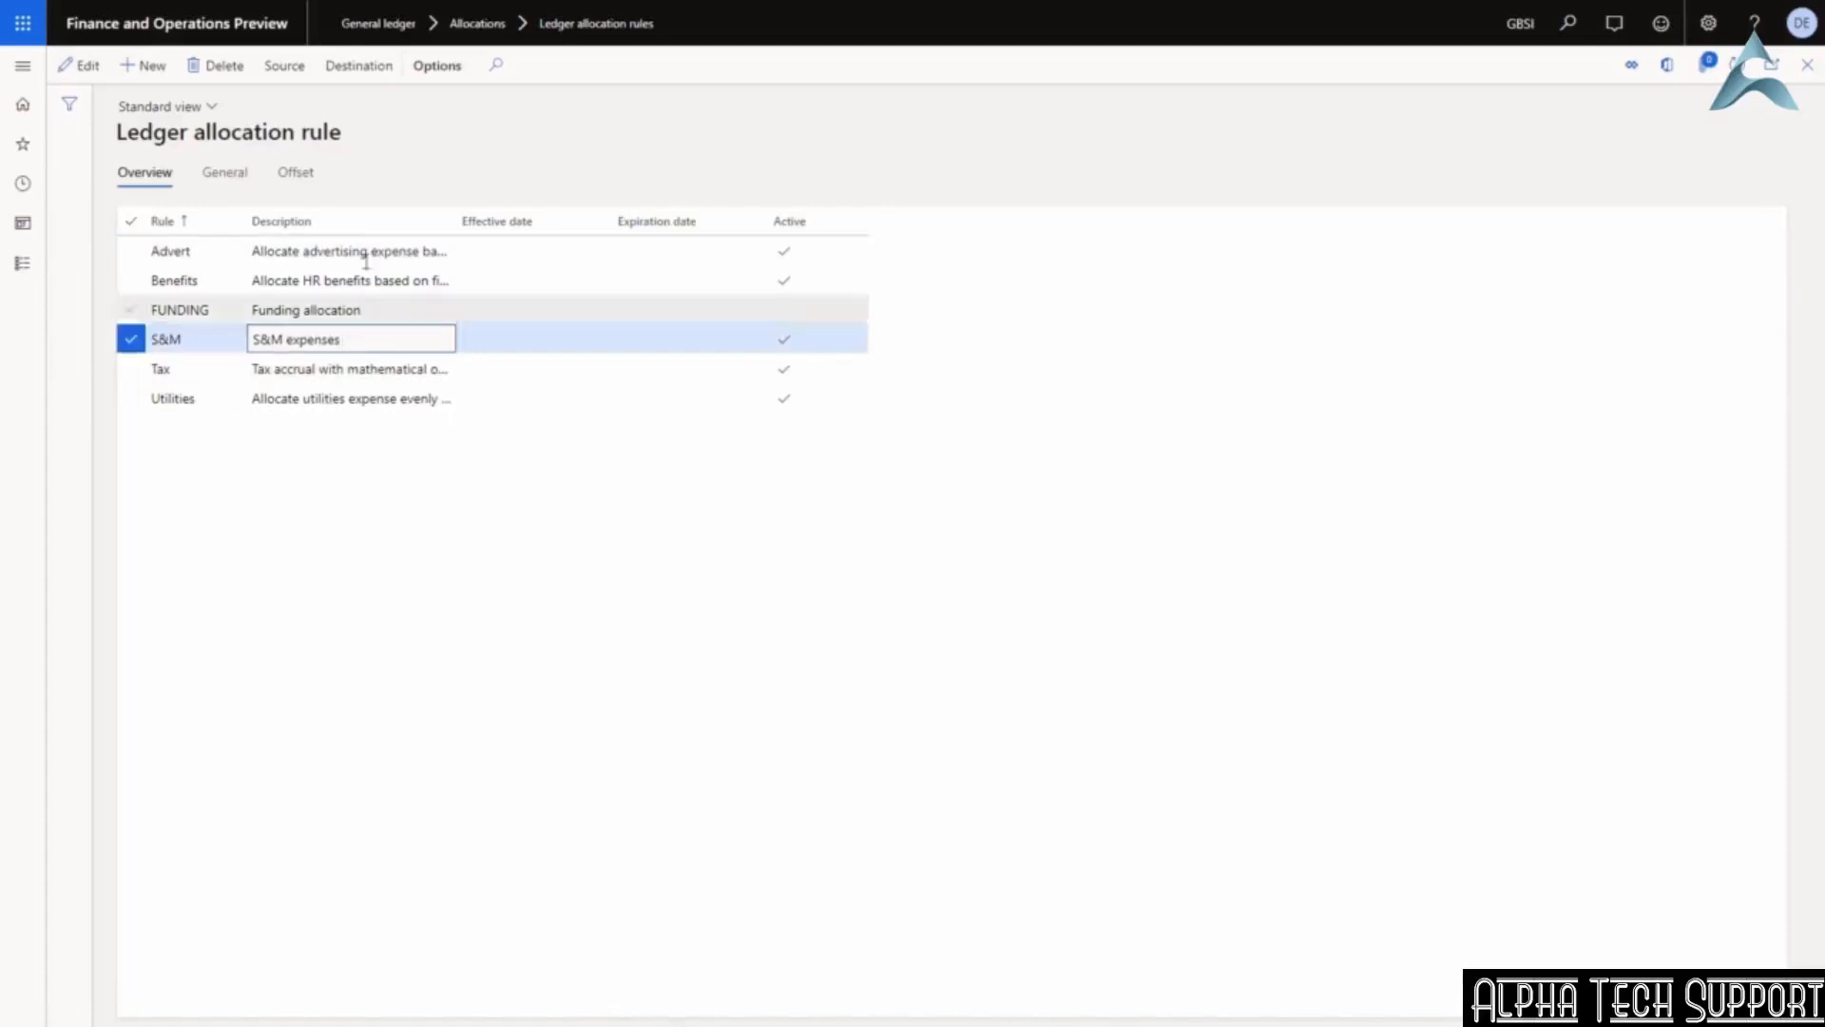
pyautogui.click(88, 69)
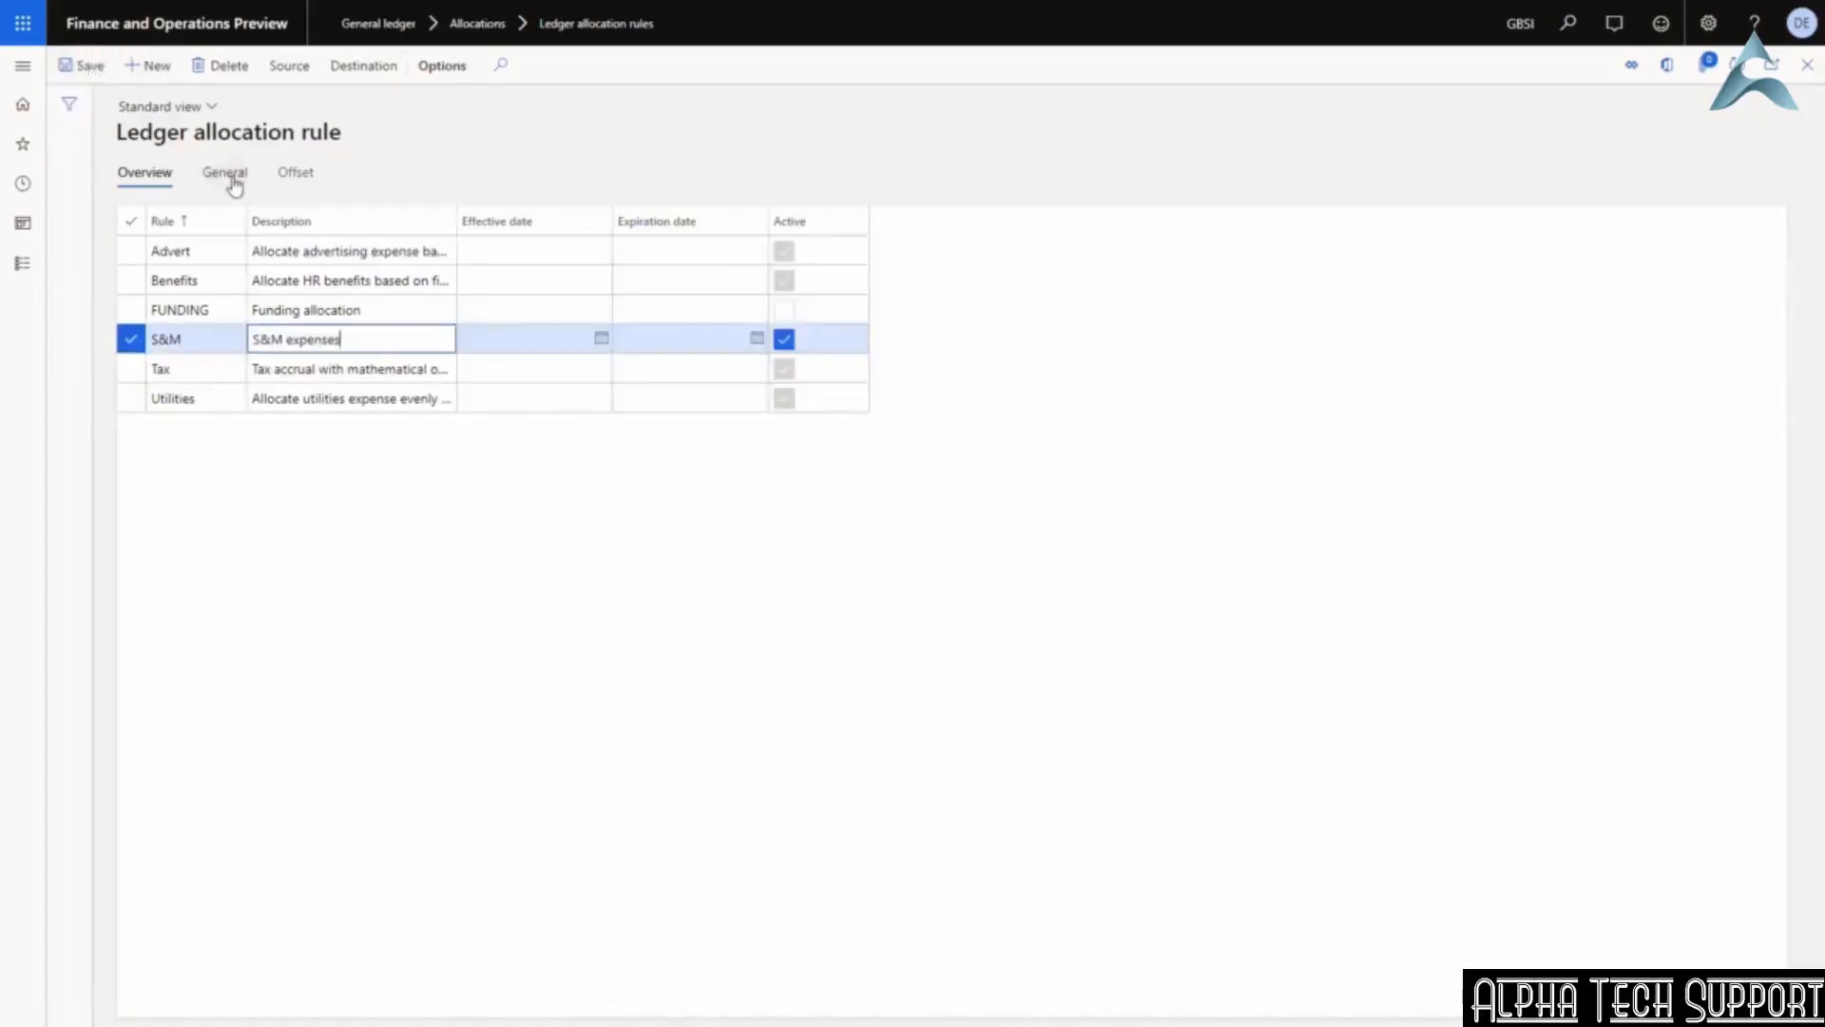
# Keep the S&M rule's allocation method as Basis and journal name as Allocation.
pyautogui.click(225, 173)
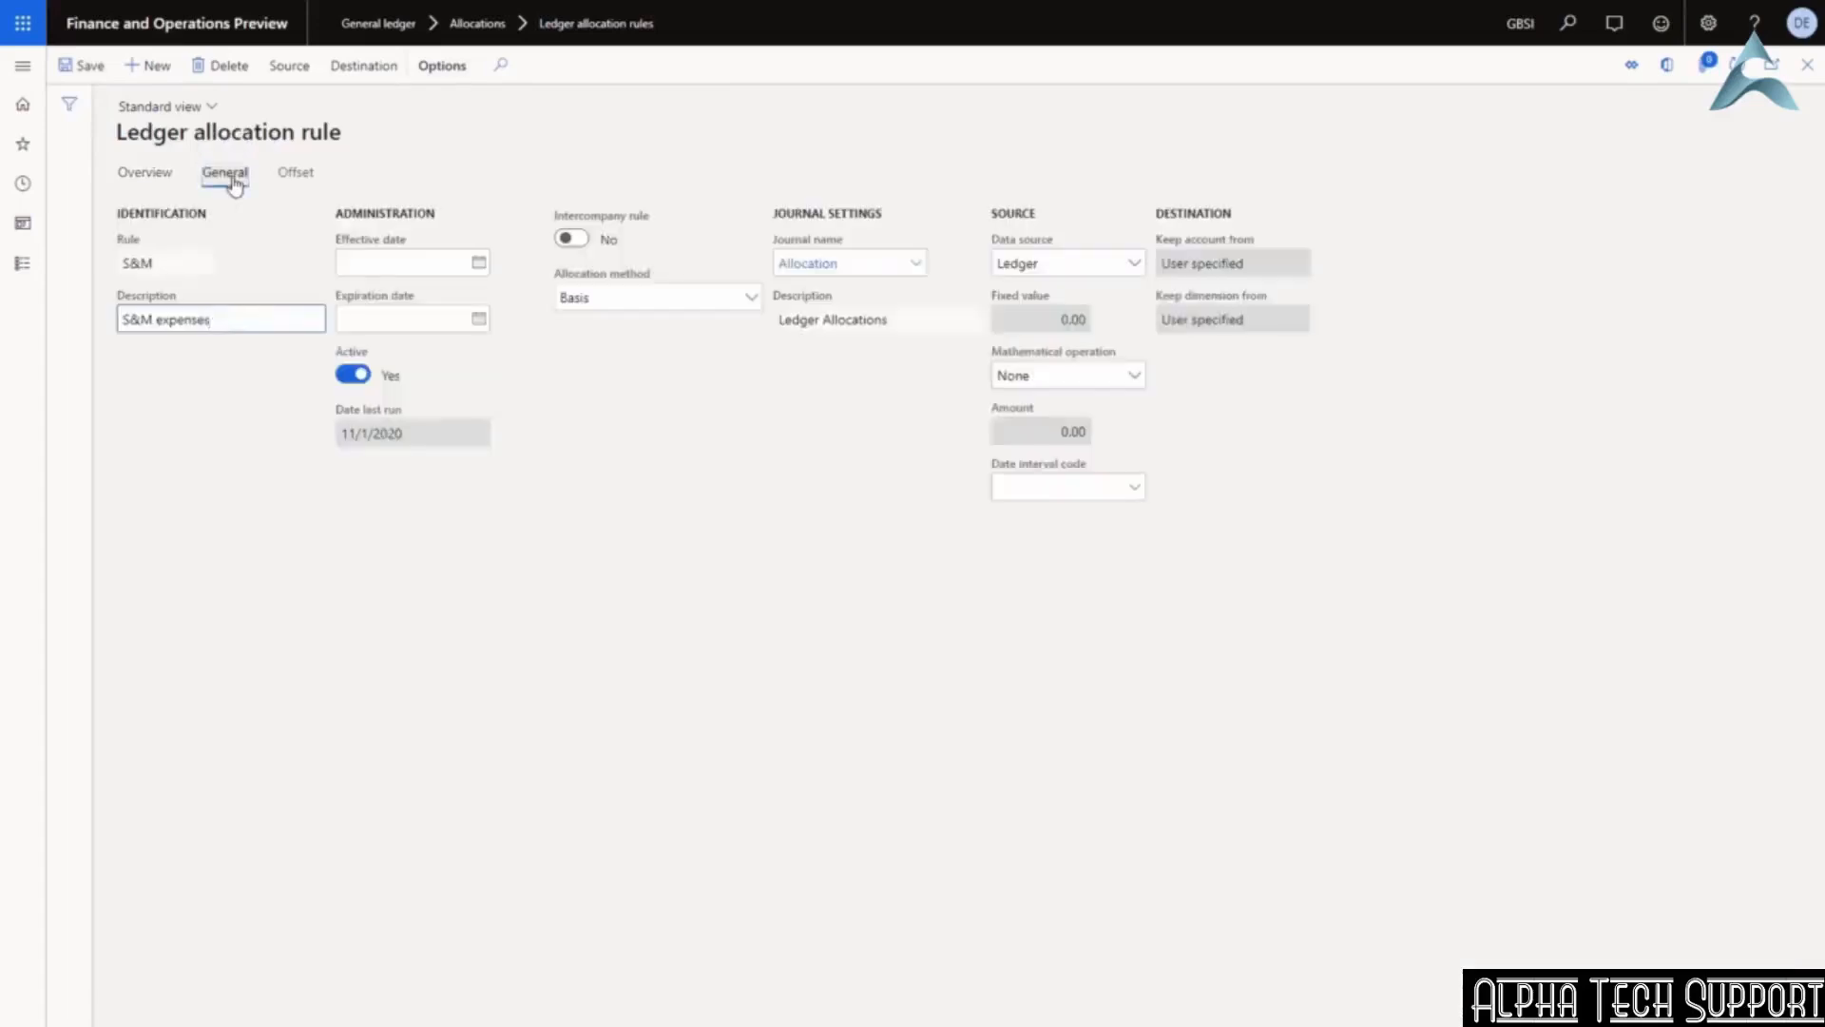
pyautogui.click(752, 300)
pyautogui.click(751, 299)
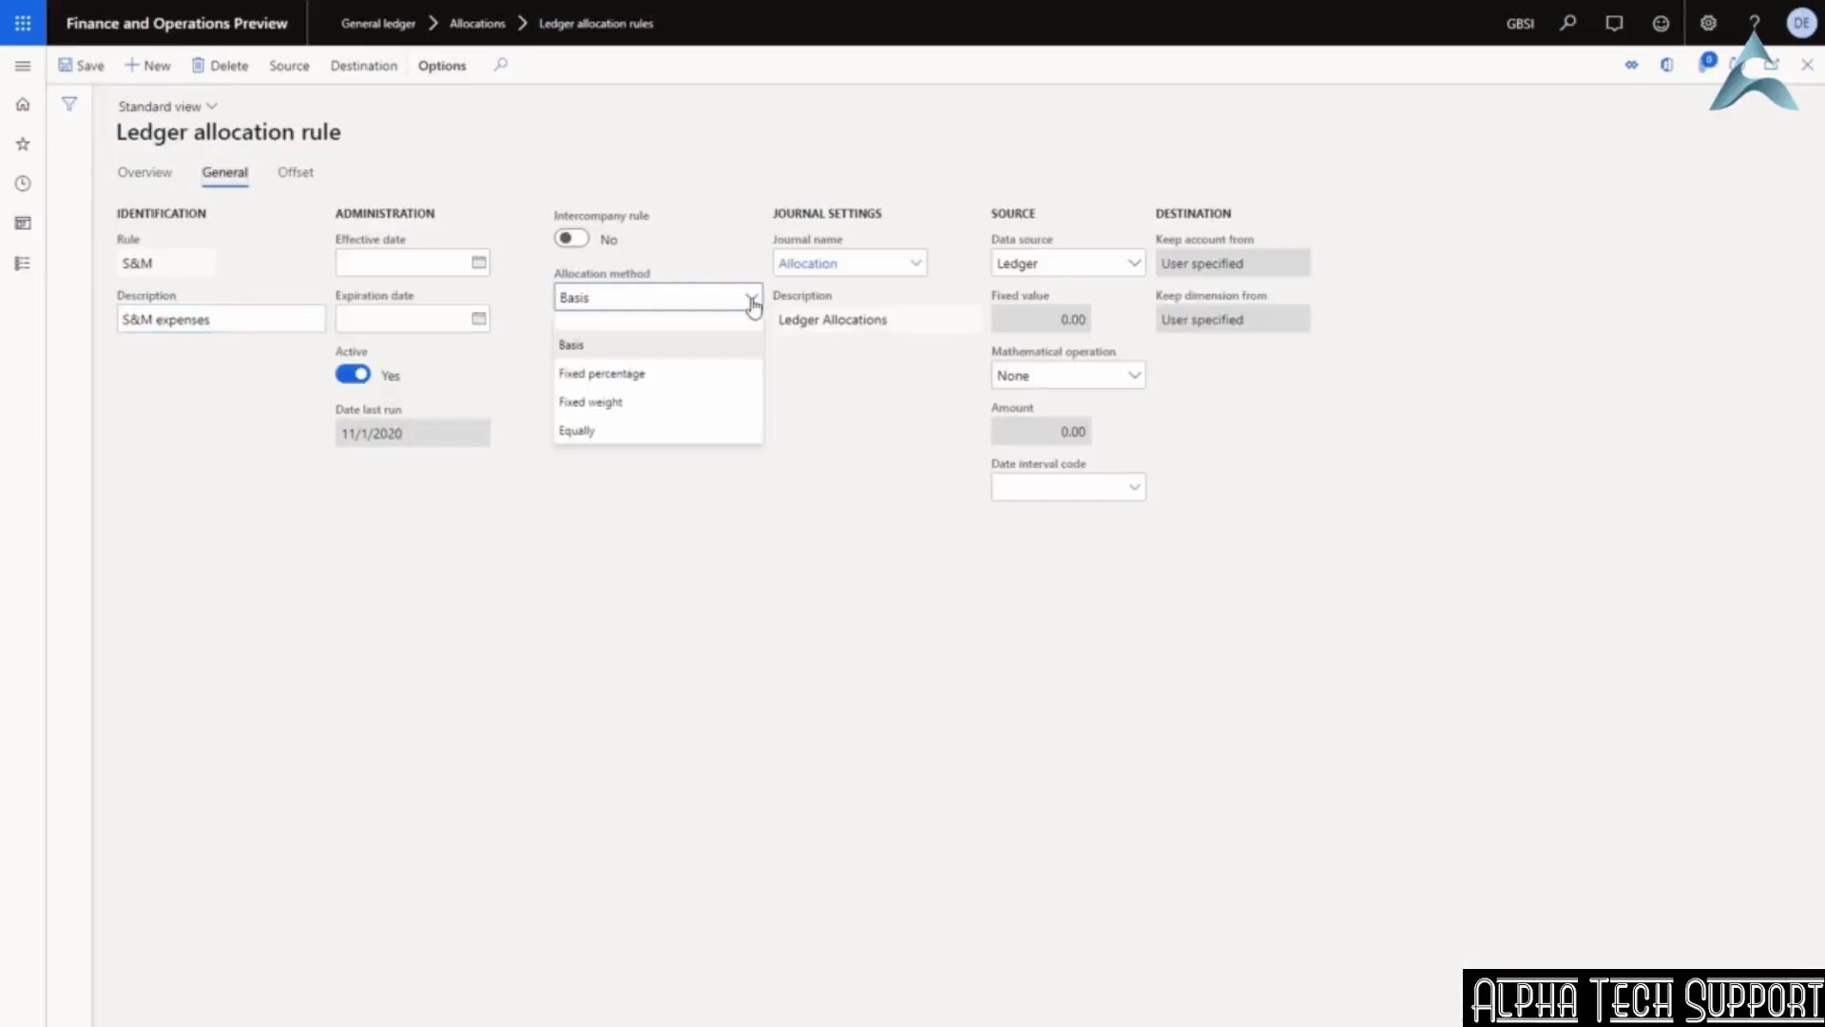
pyautogui.click(752, 300)
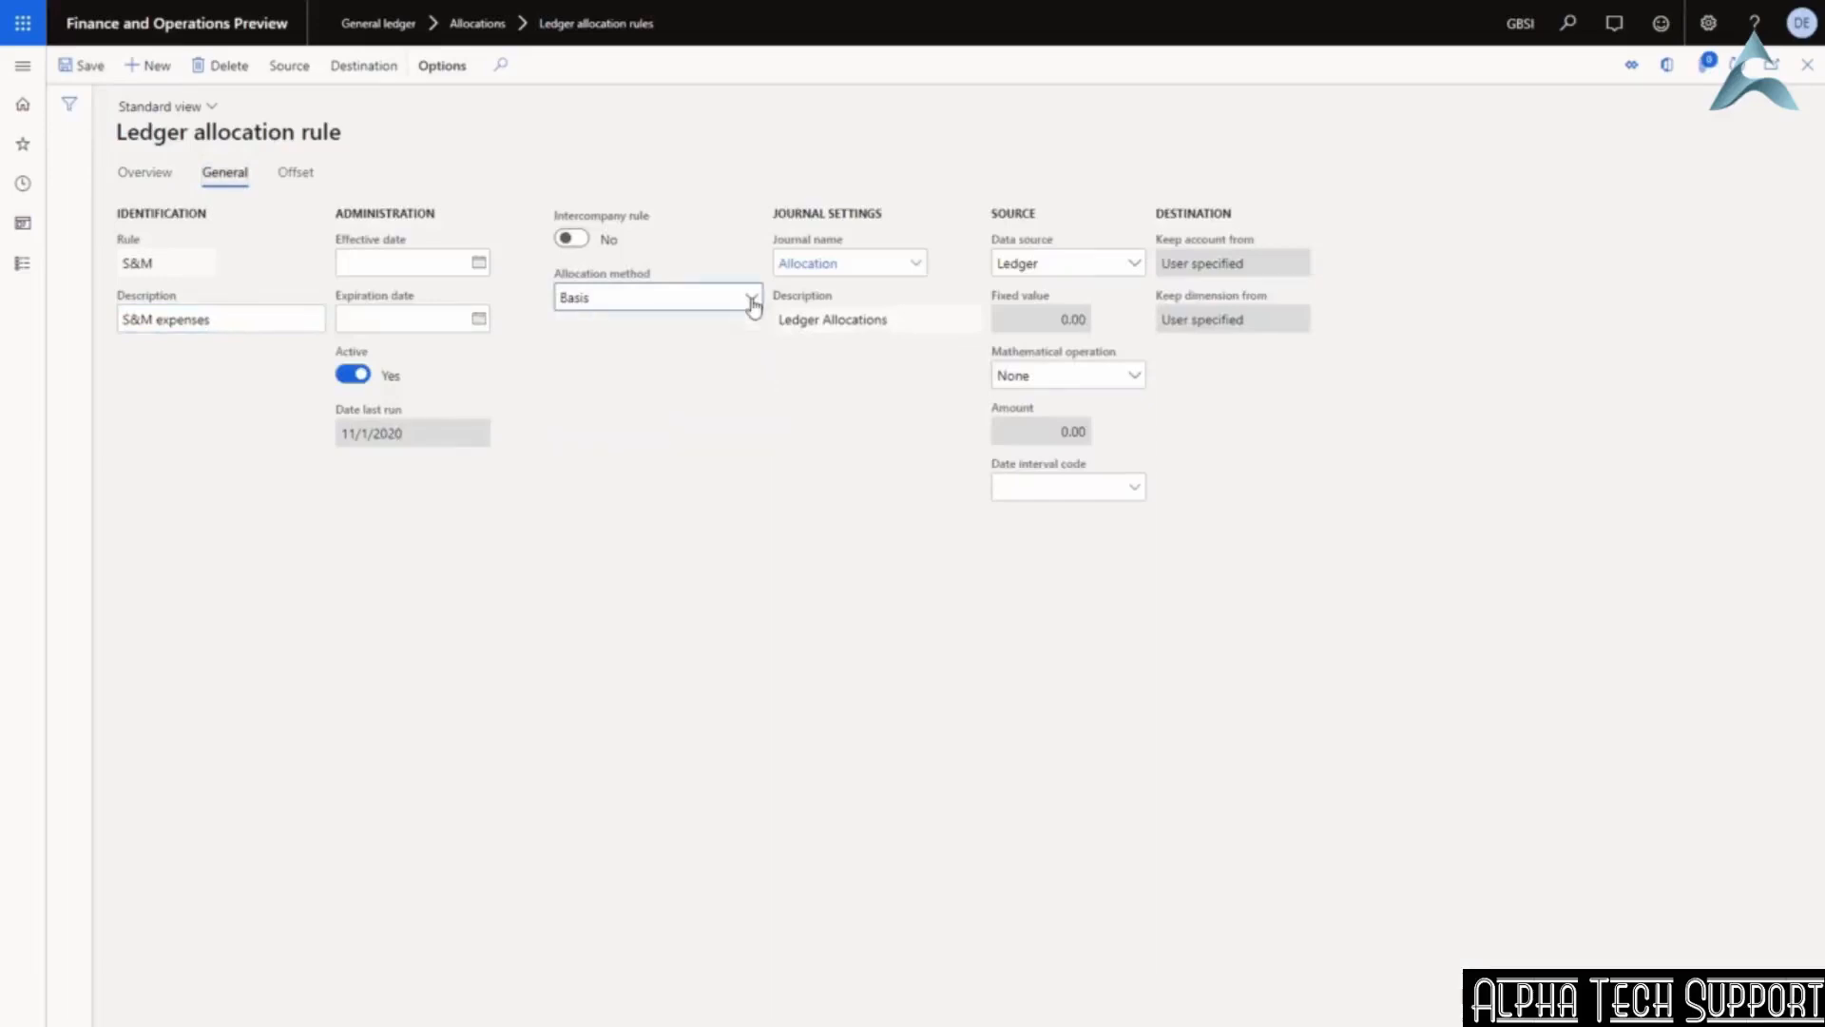
pyautogui.click(914, 268)
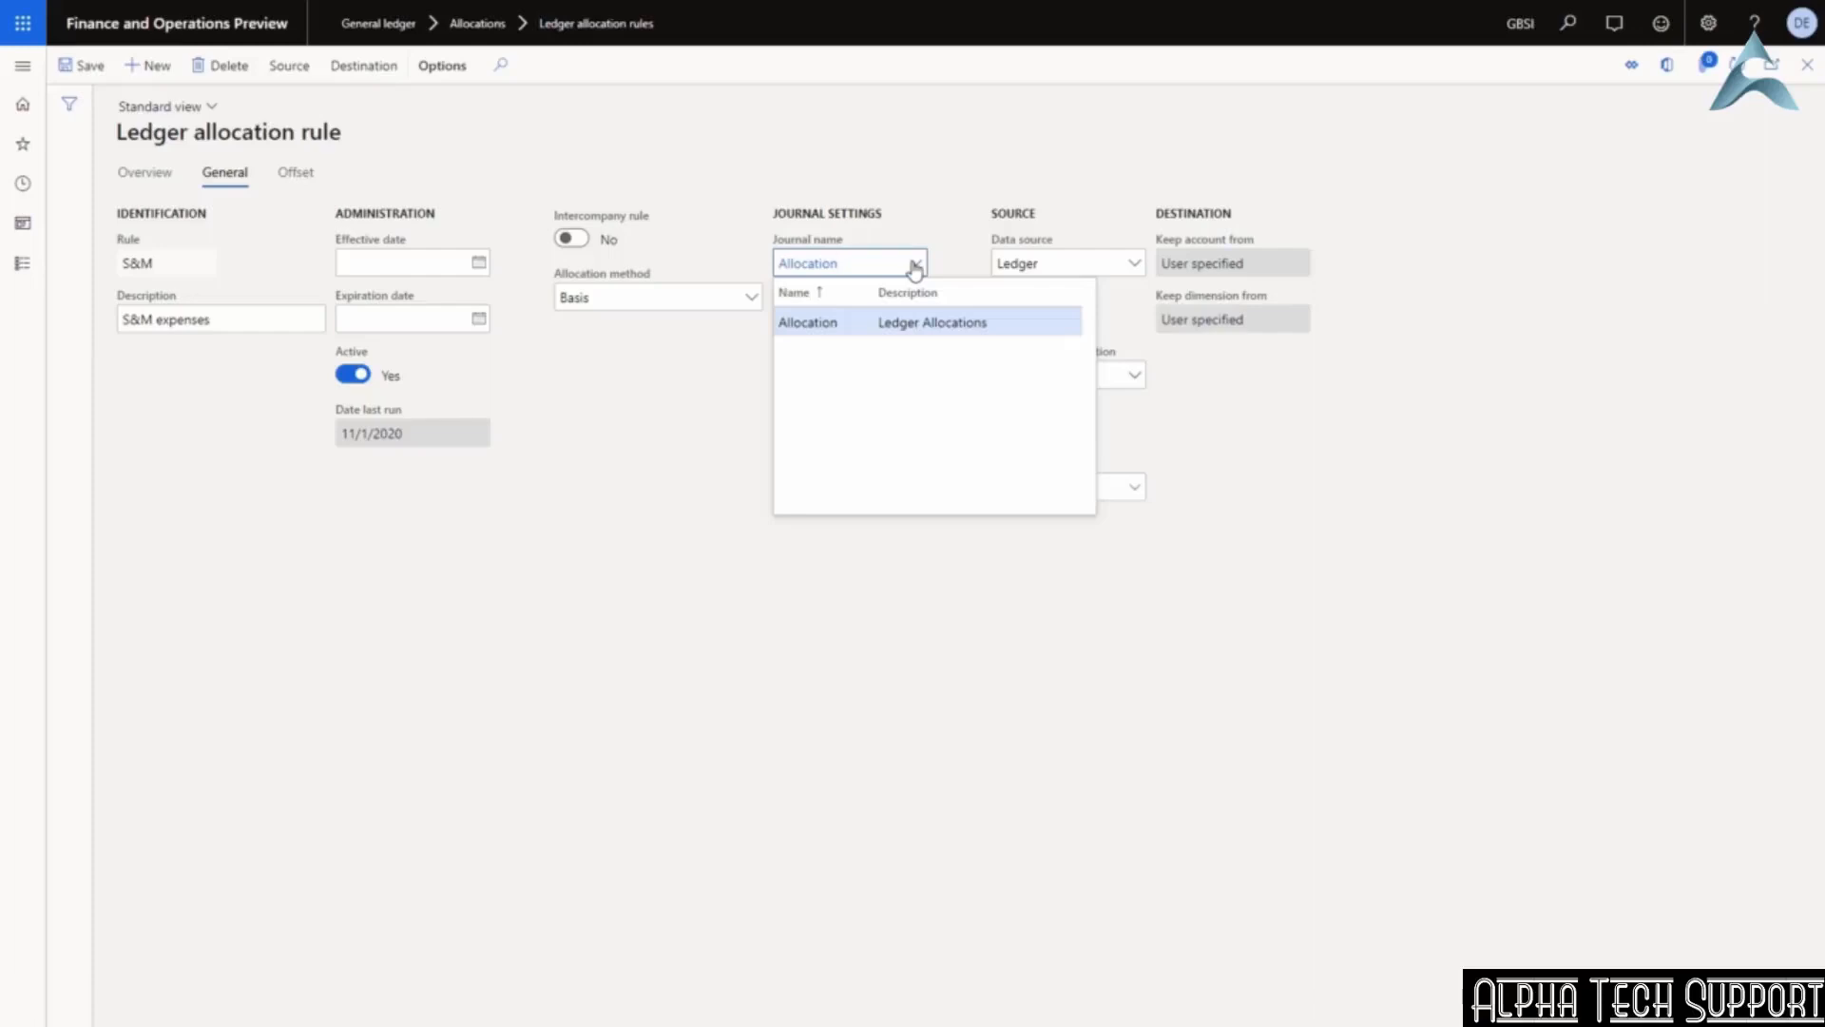
pyautogui.click(914, 266)
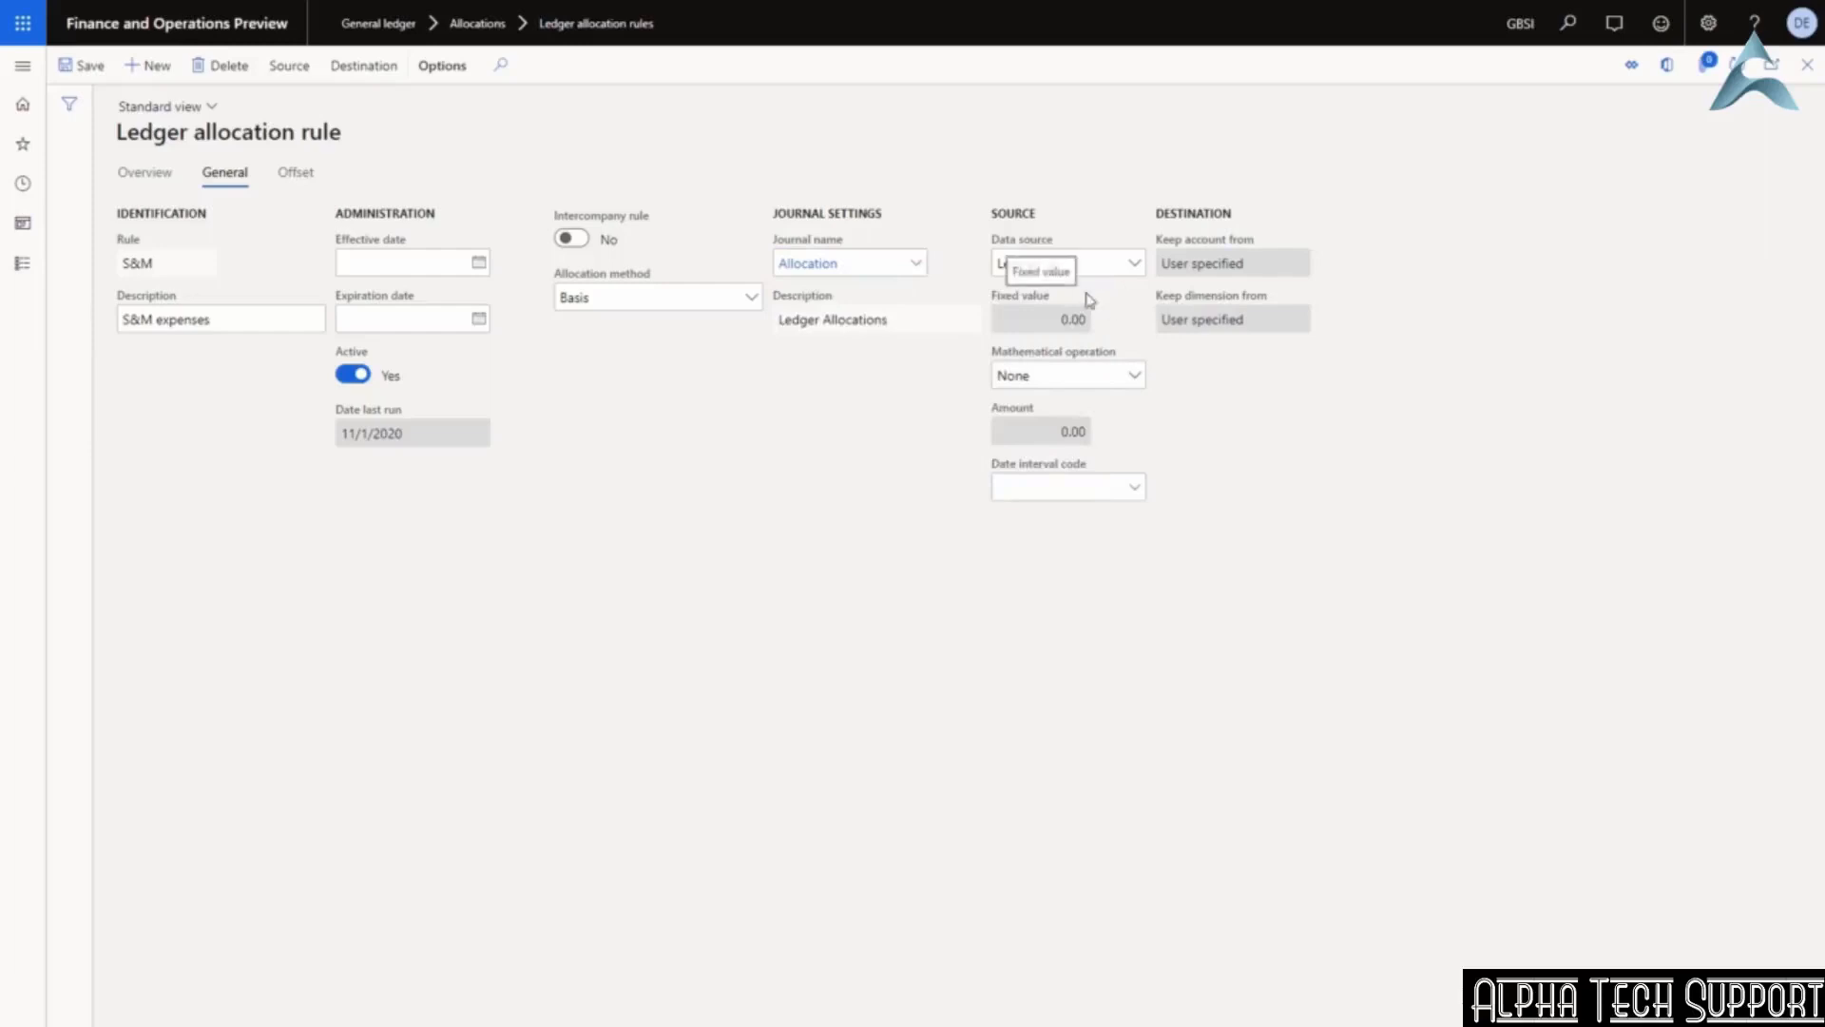
# Check that the rule's source criteria is main account 601200.
pyautogui.click(290, 68)
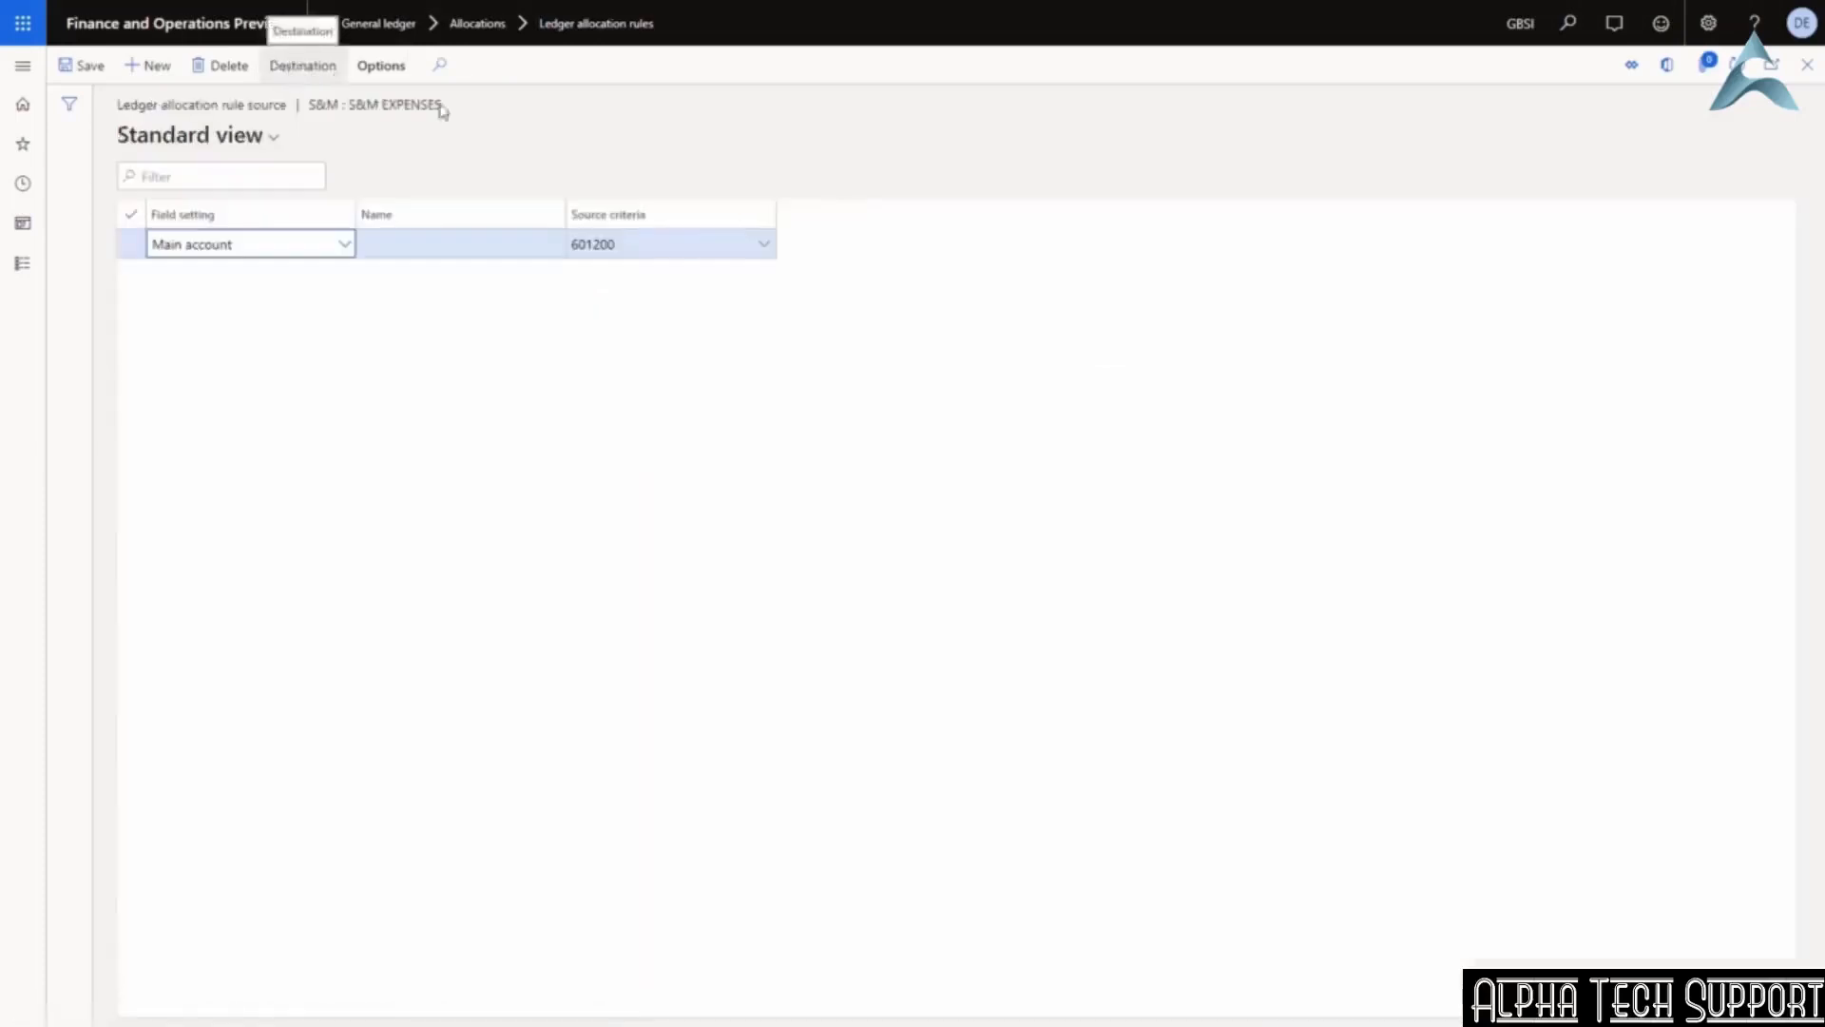
pyautogui.click(763, 248)
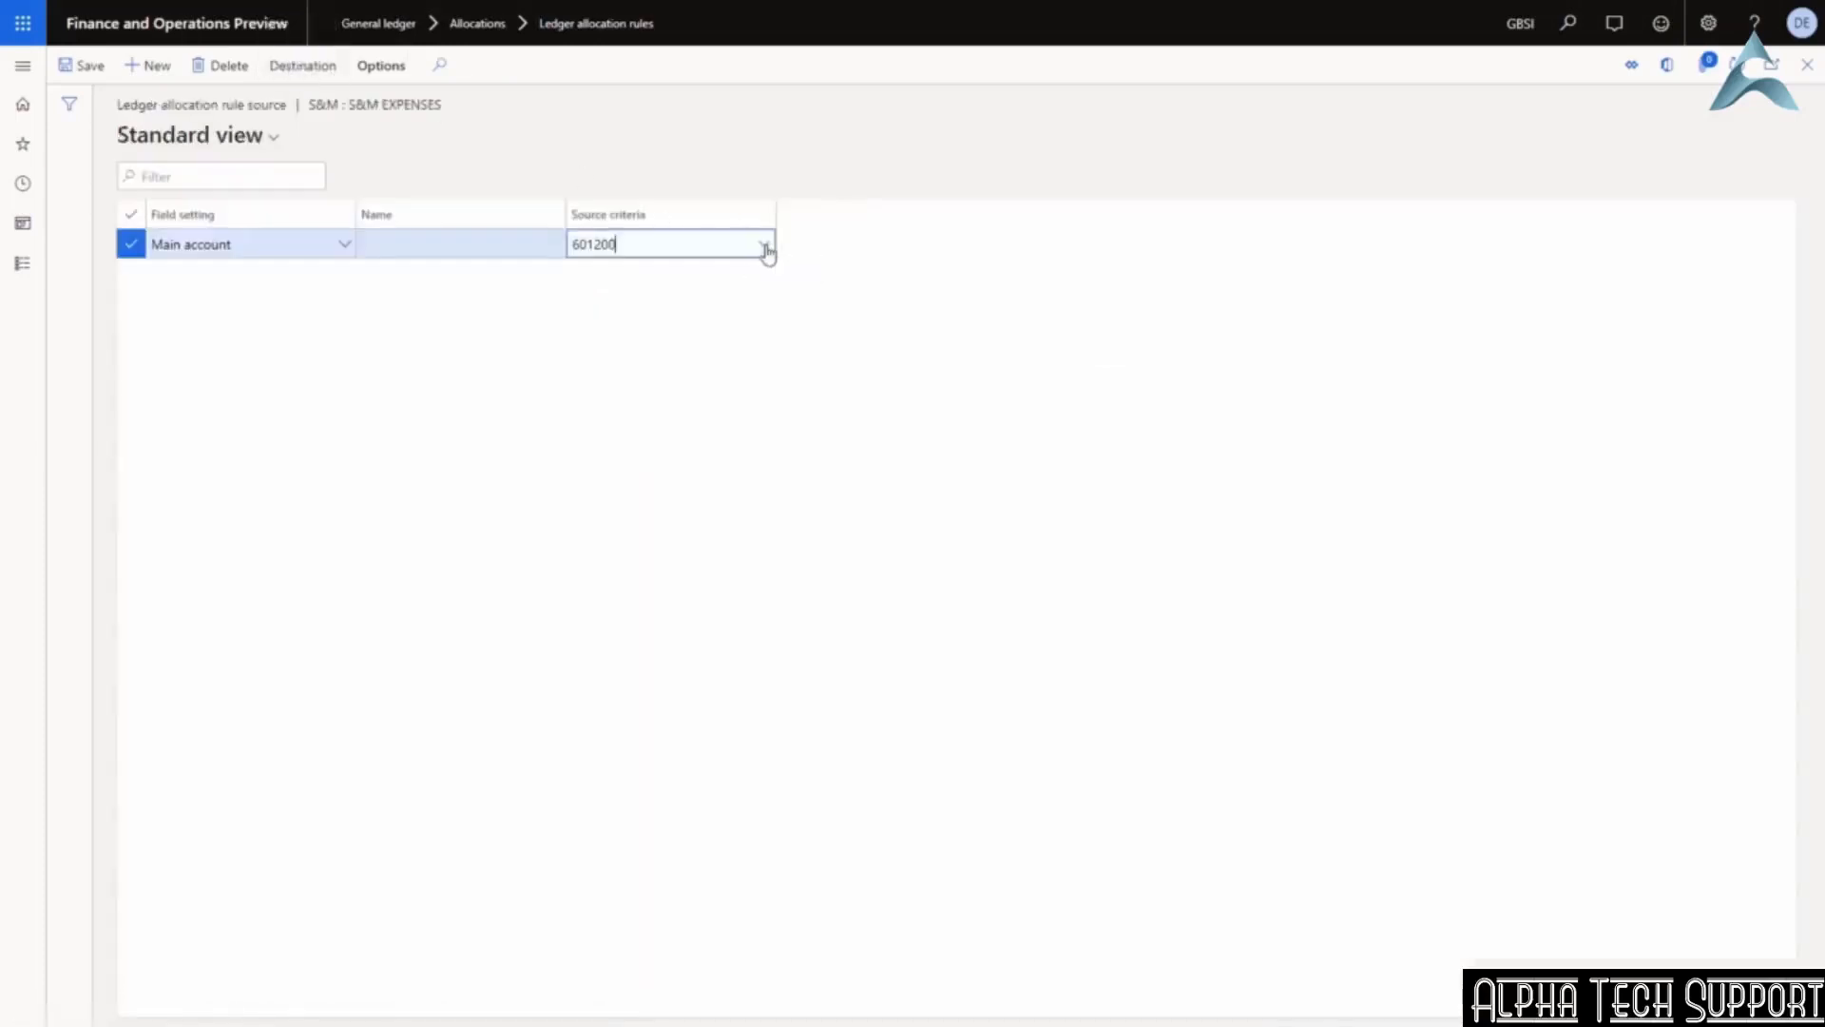
pyautogui.click(765, 249)
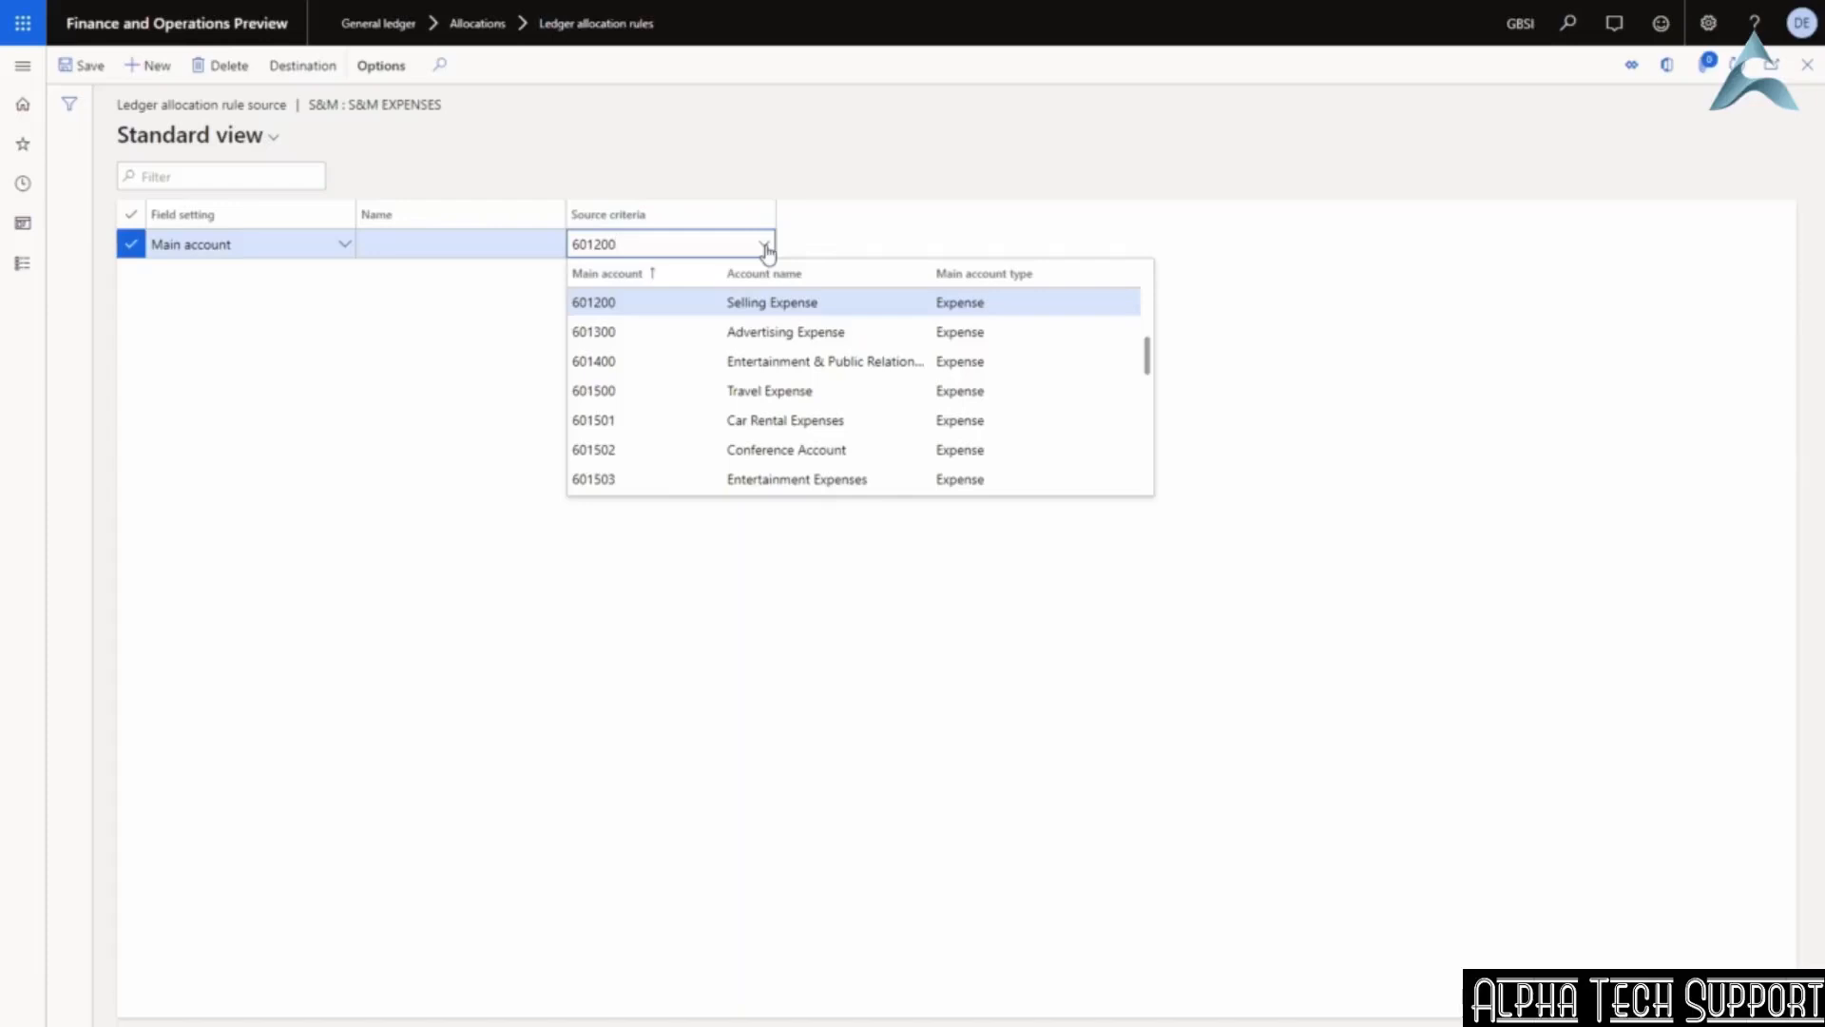
pyautogui.click(1807, 65)
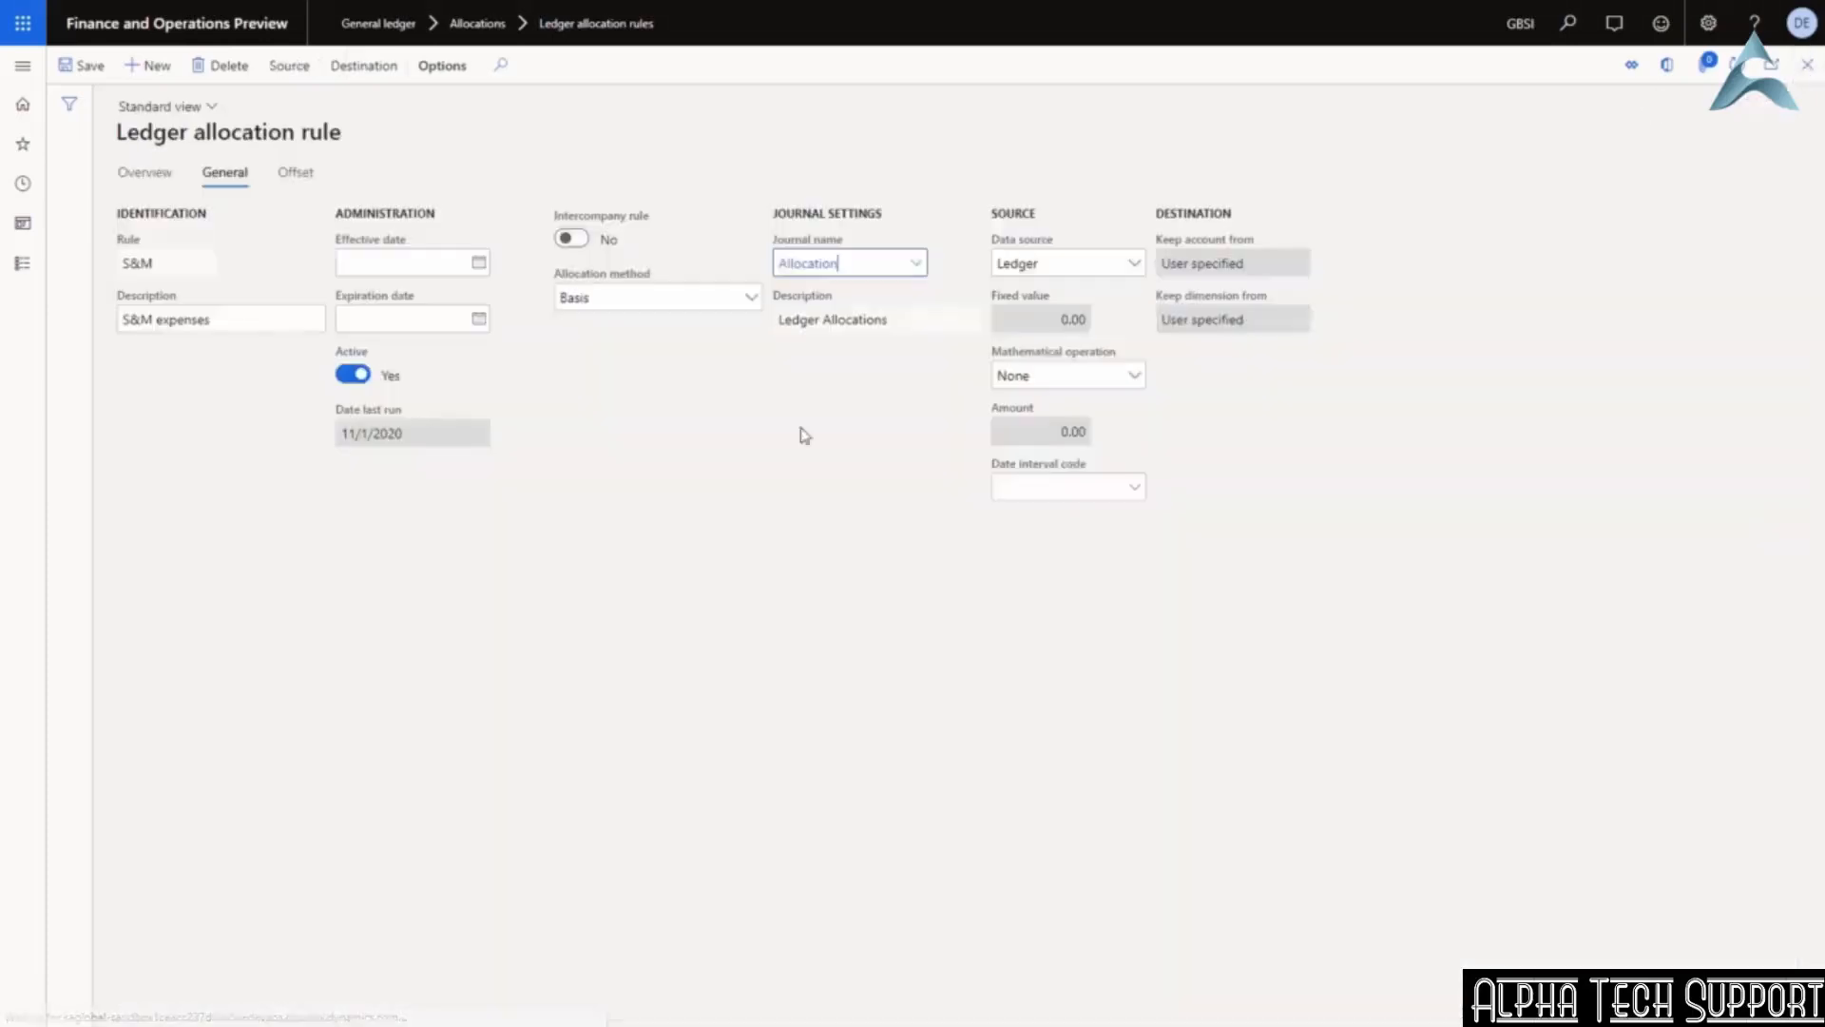
# Verify the S&M destinations send 601200 to the Tokyo and Osaka business units, then close the rule.
pyautogui.click(353, 68)
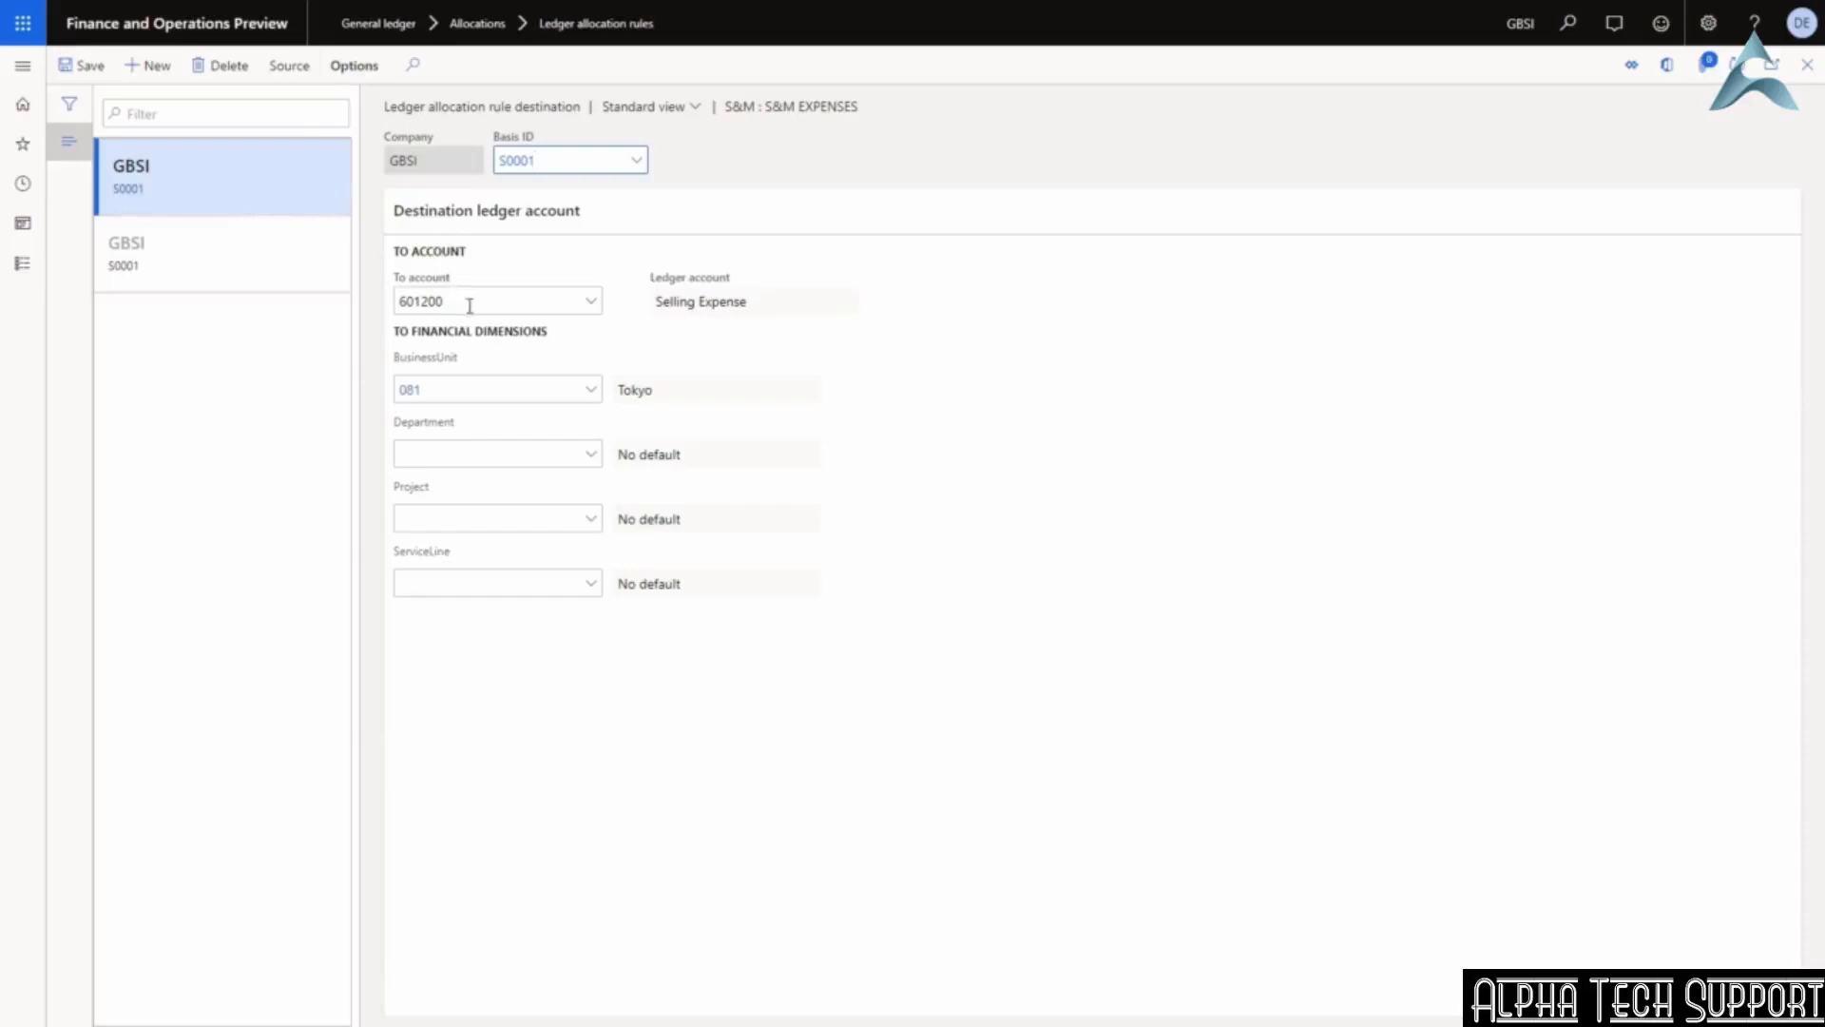
pyautogui.moveTo(470, 305)
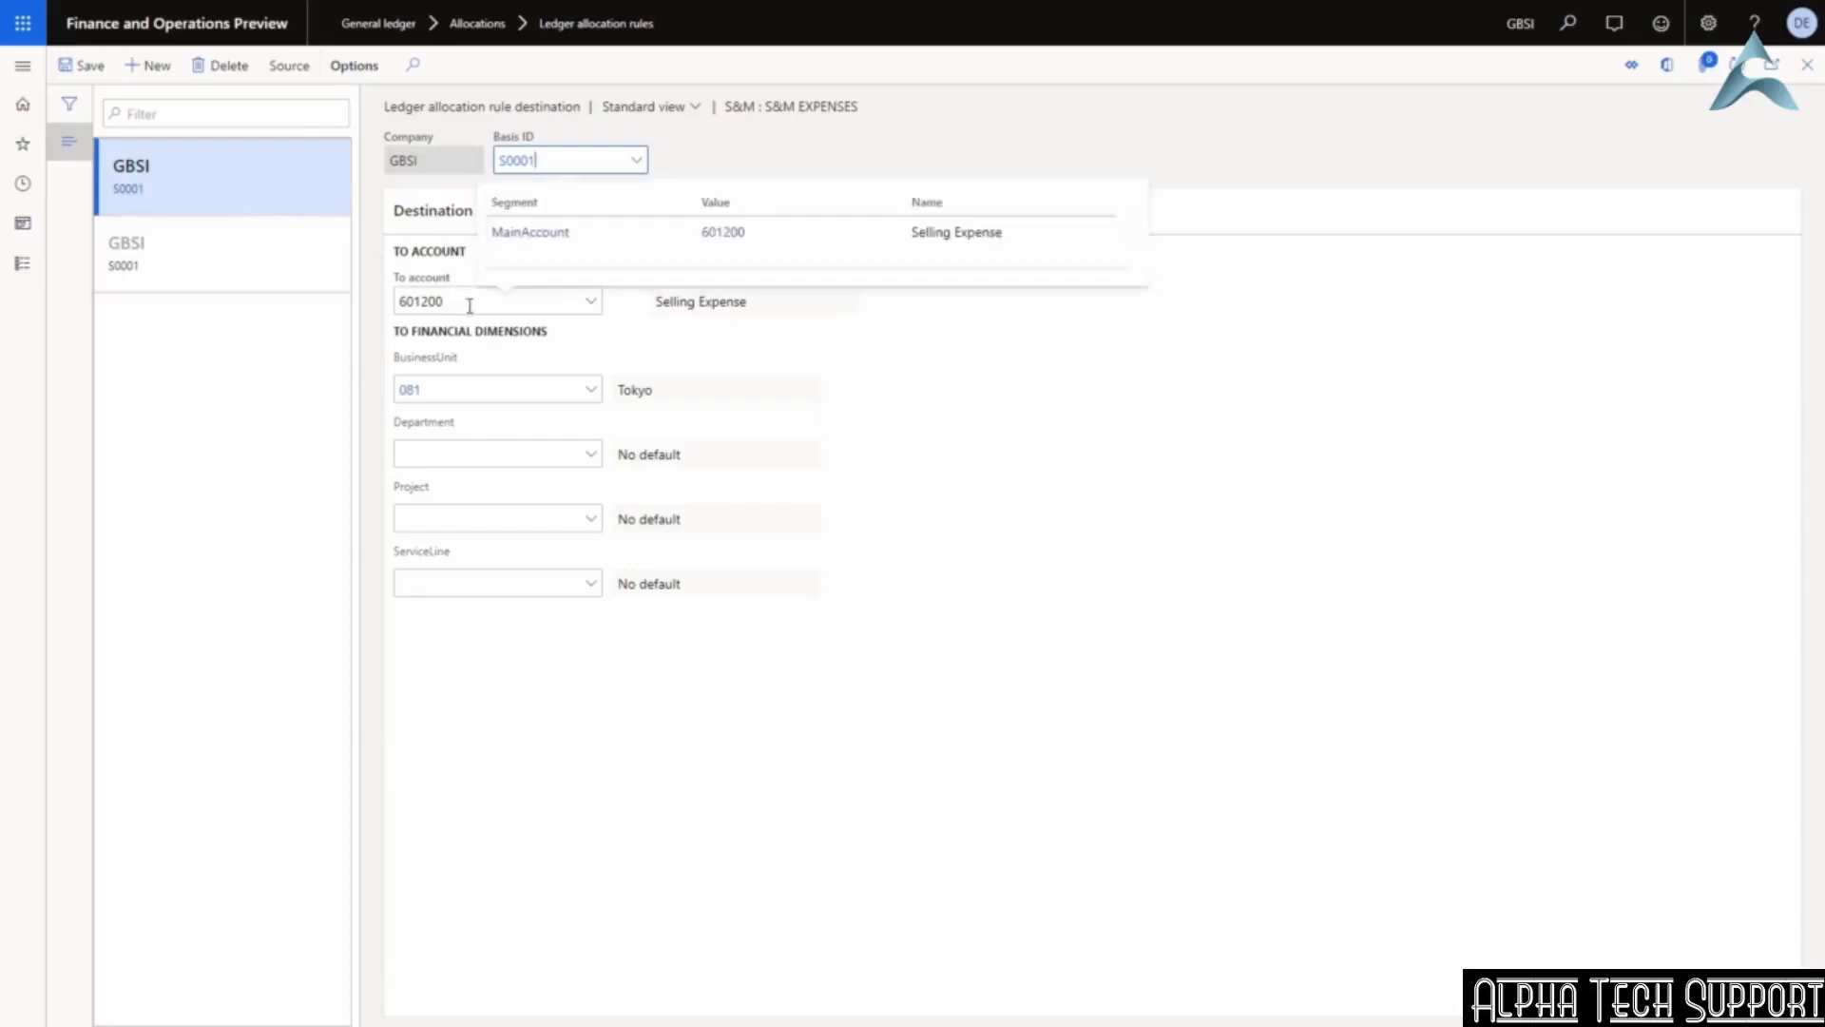
pyautogui.click(460, 392)
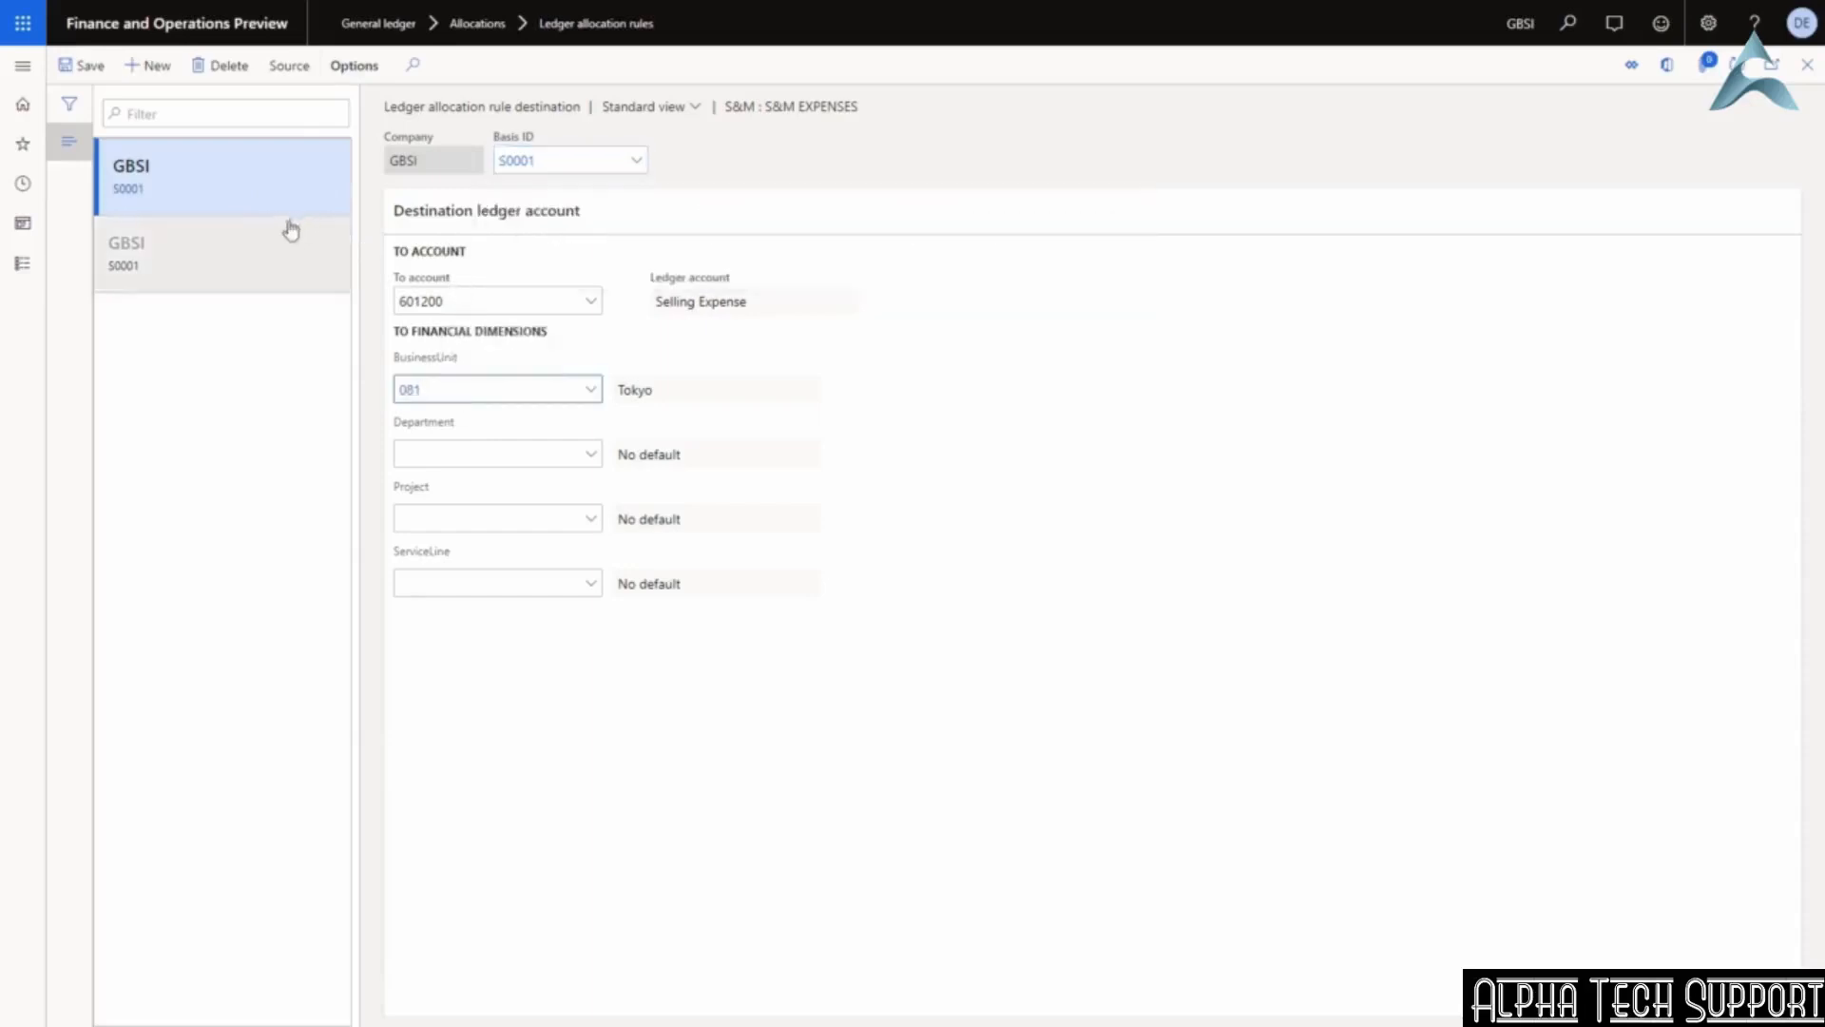
pyautogui.click(273, 257)
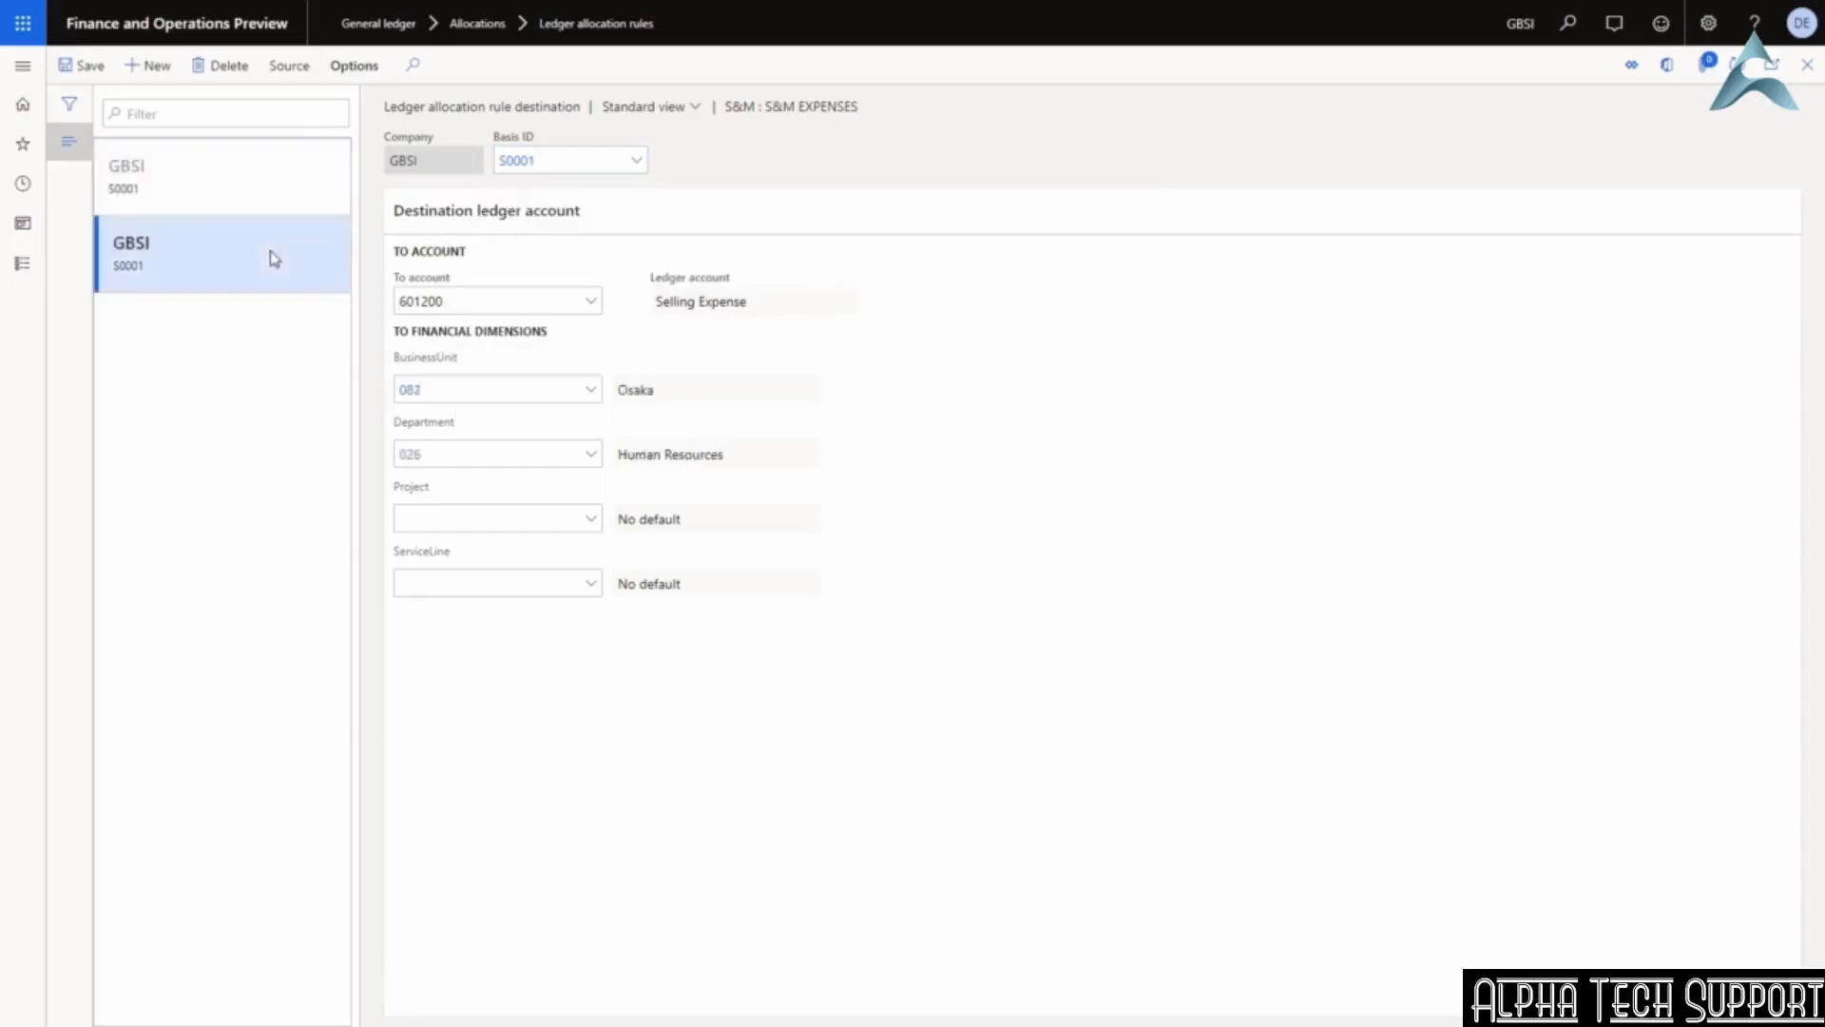
pyautogui.click(526, 389)
pyautogui.click(1809, 66)
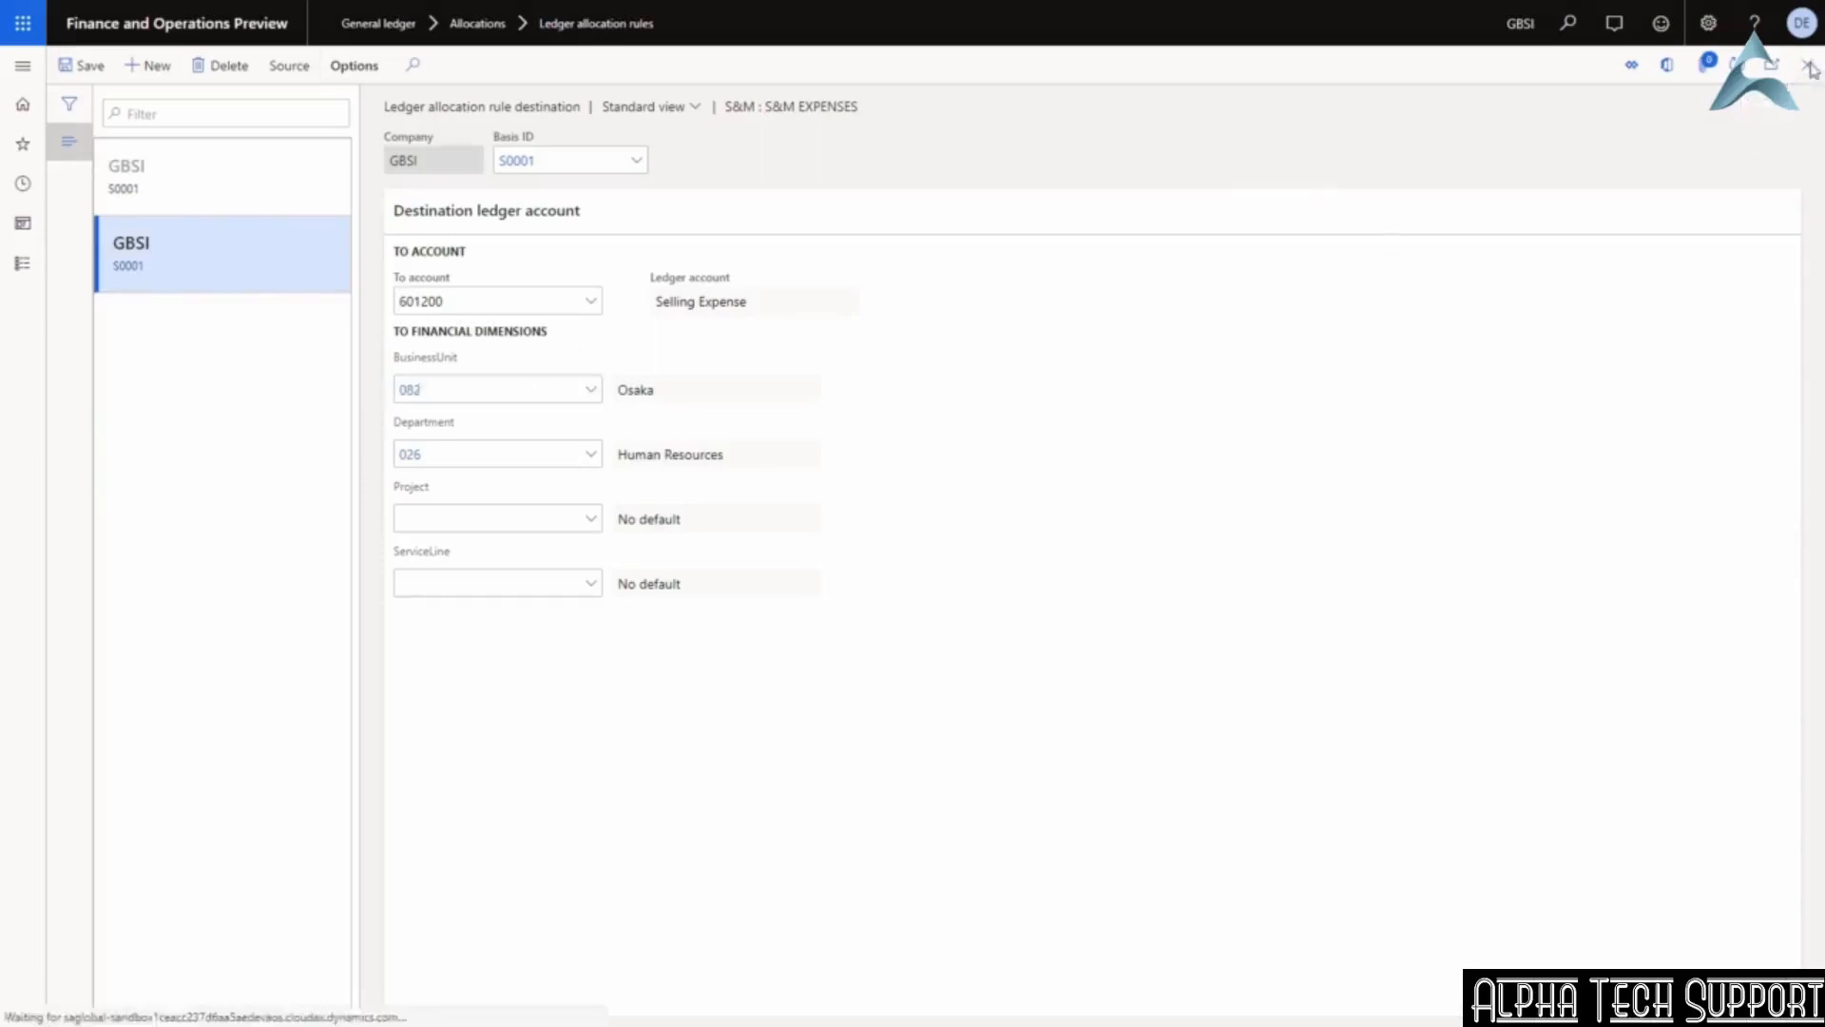
pyautogui.click(1809, 66)
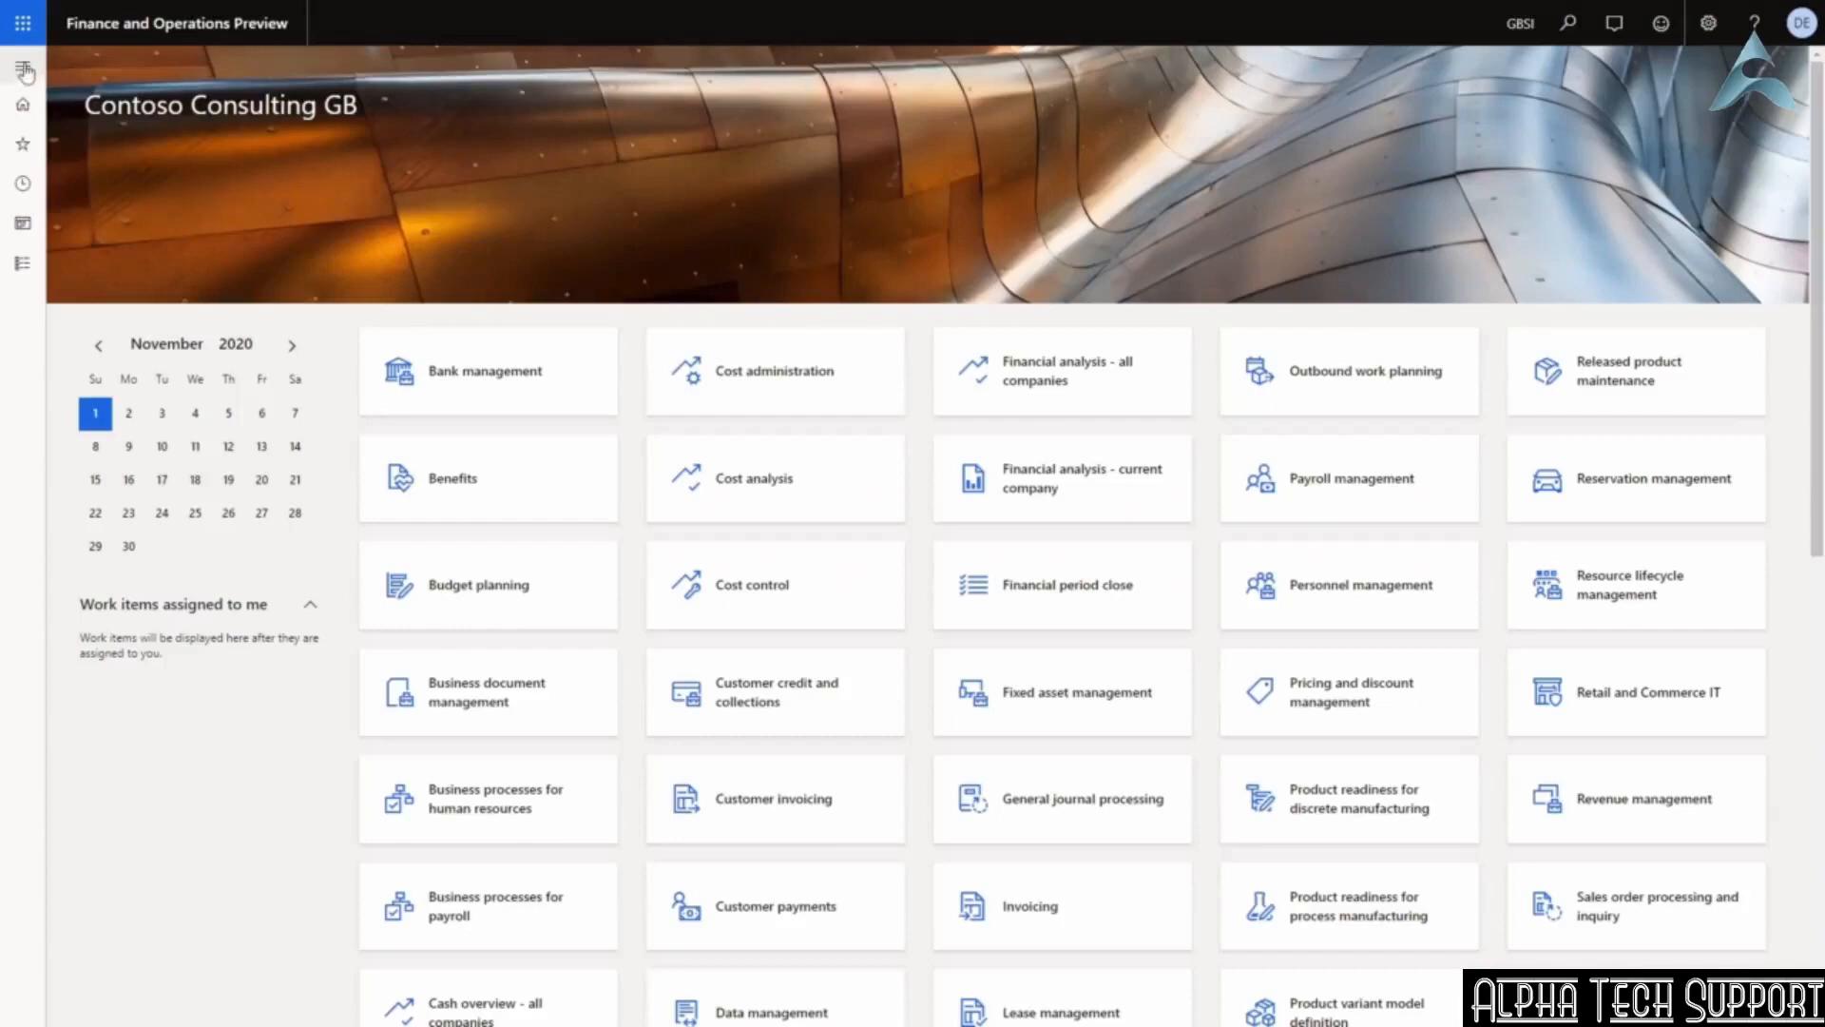
# Calculate the General ledger trial balance for October 2020.
pyautogui.click(24, 68)
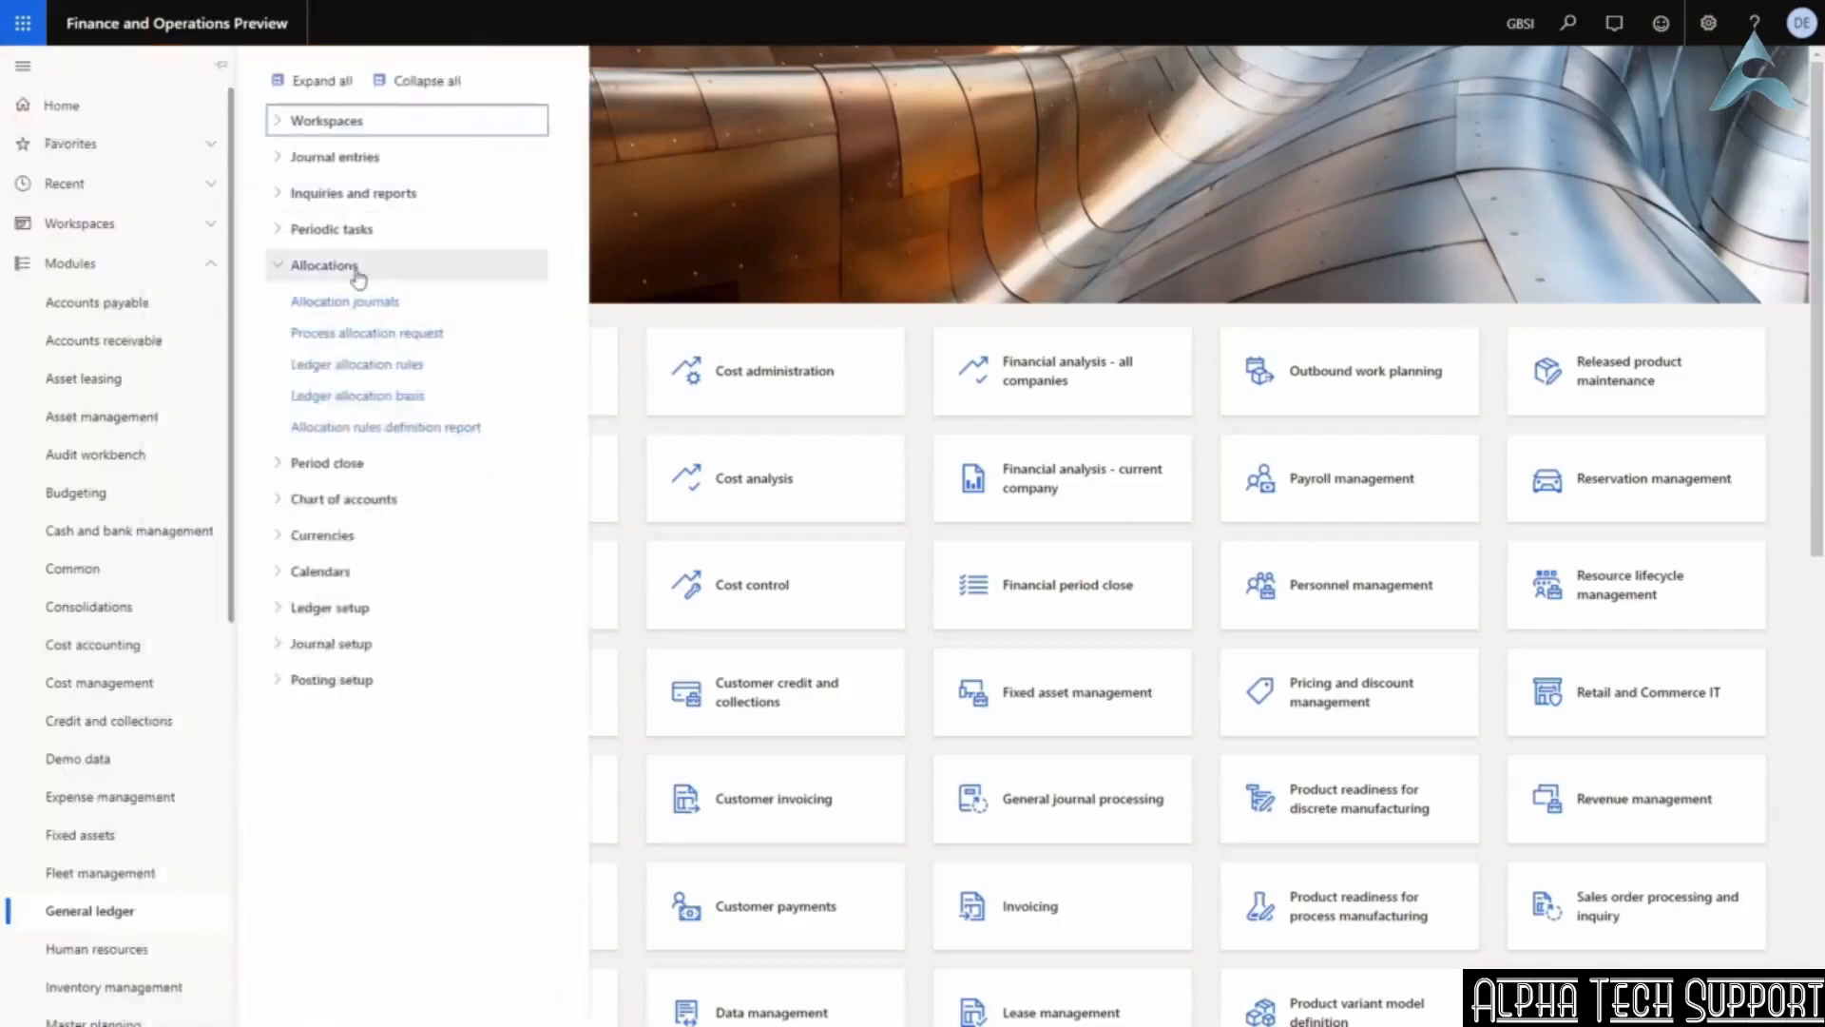
pyautogui.click(359, 271)
pyautogui.click(376, 195)
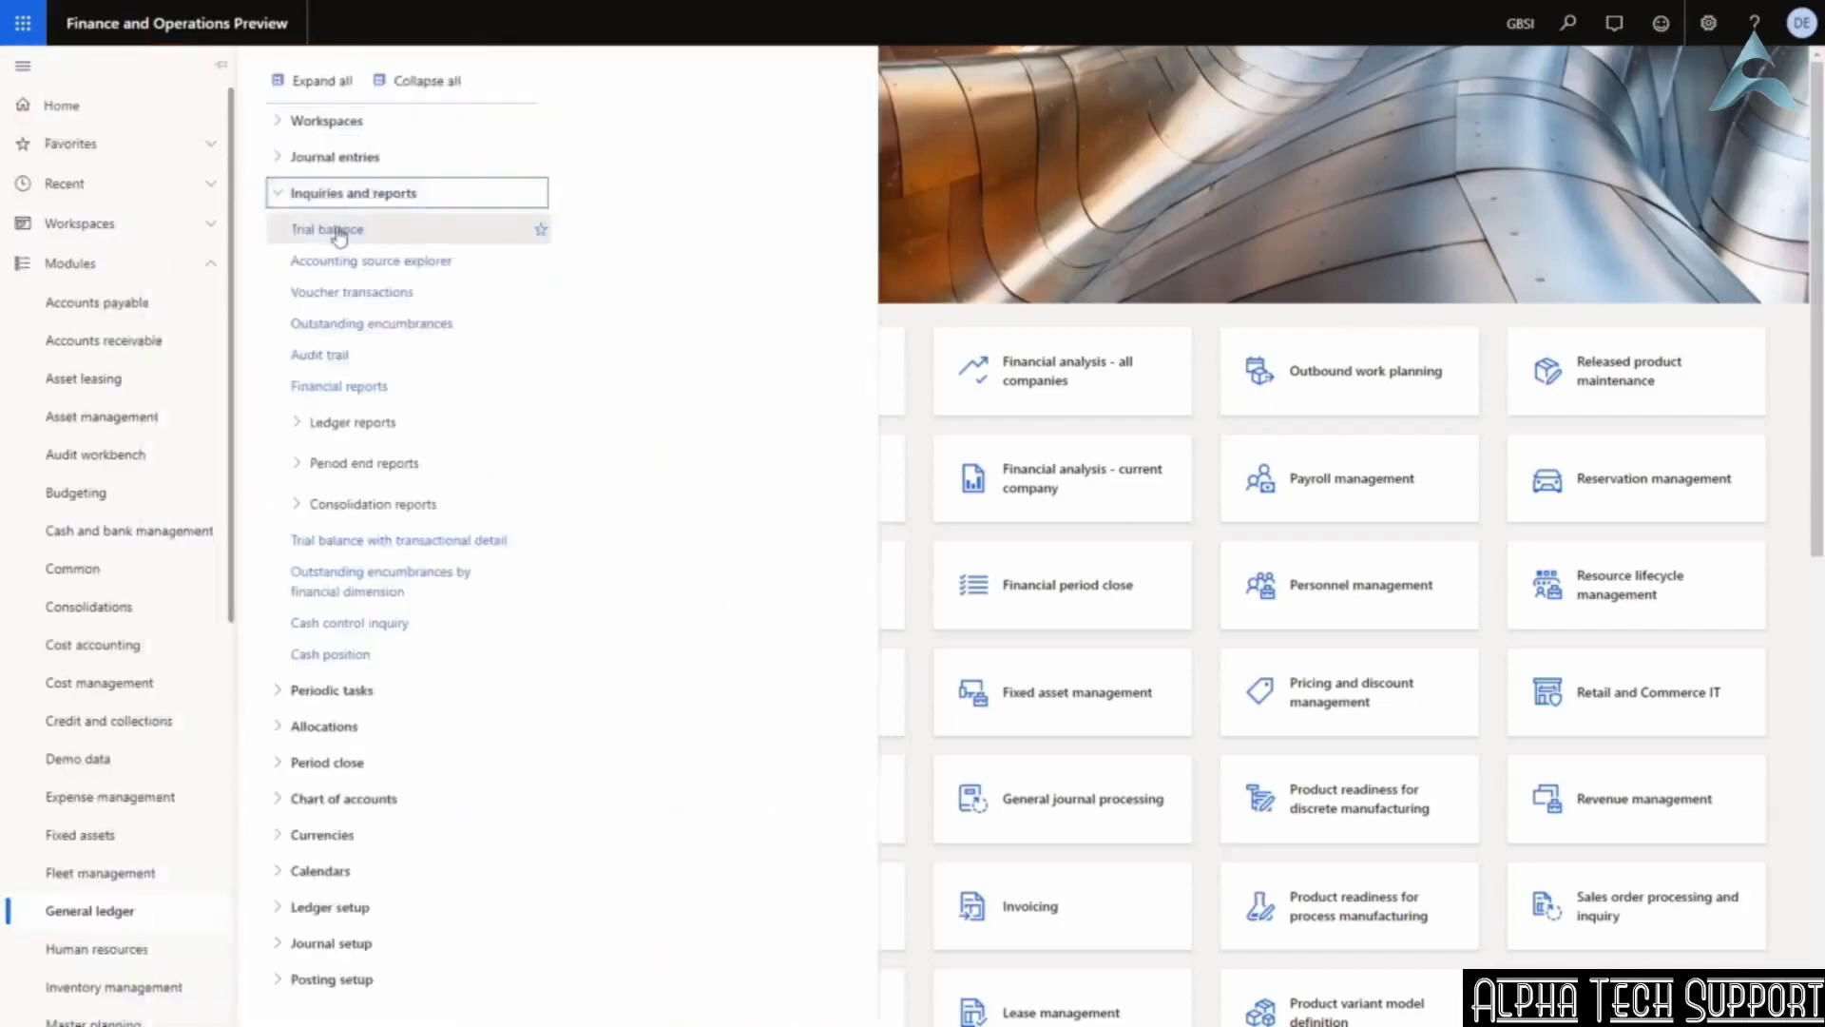
pyautogui.click(341, 229)
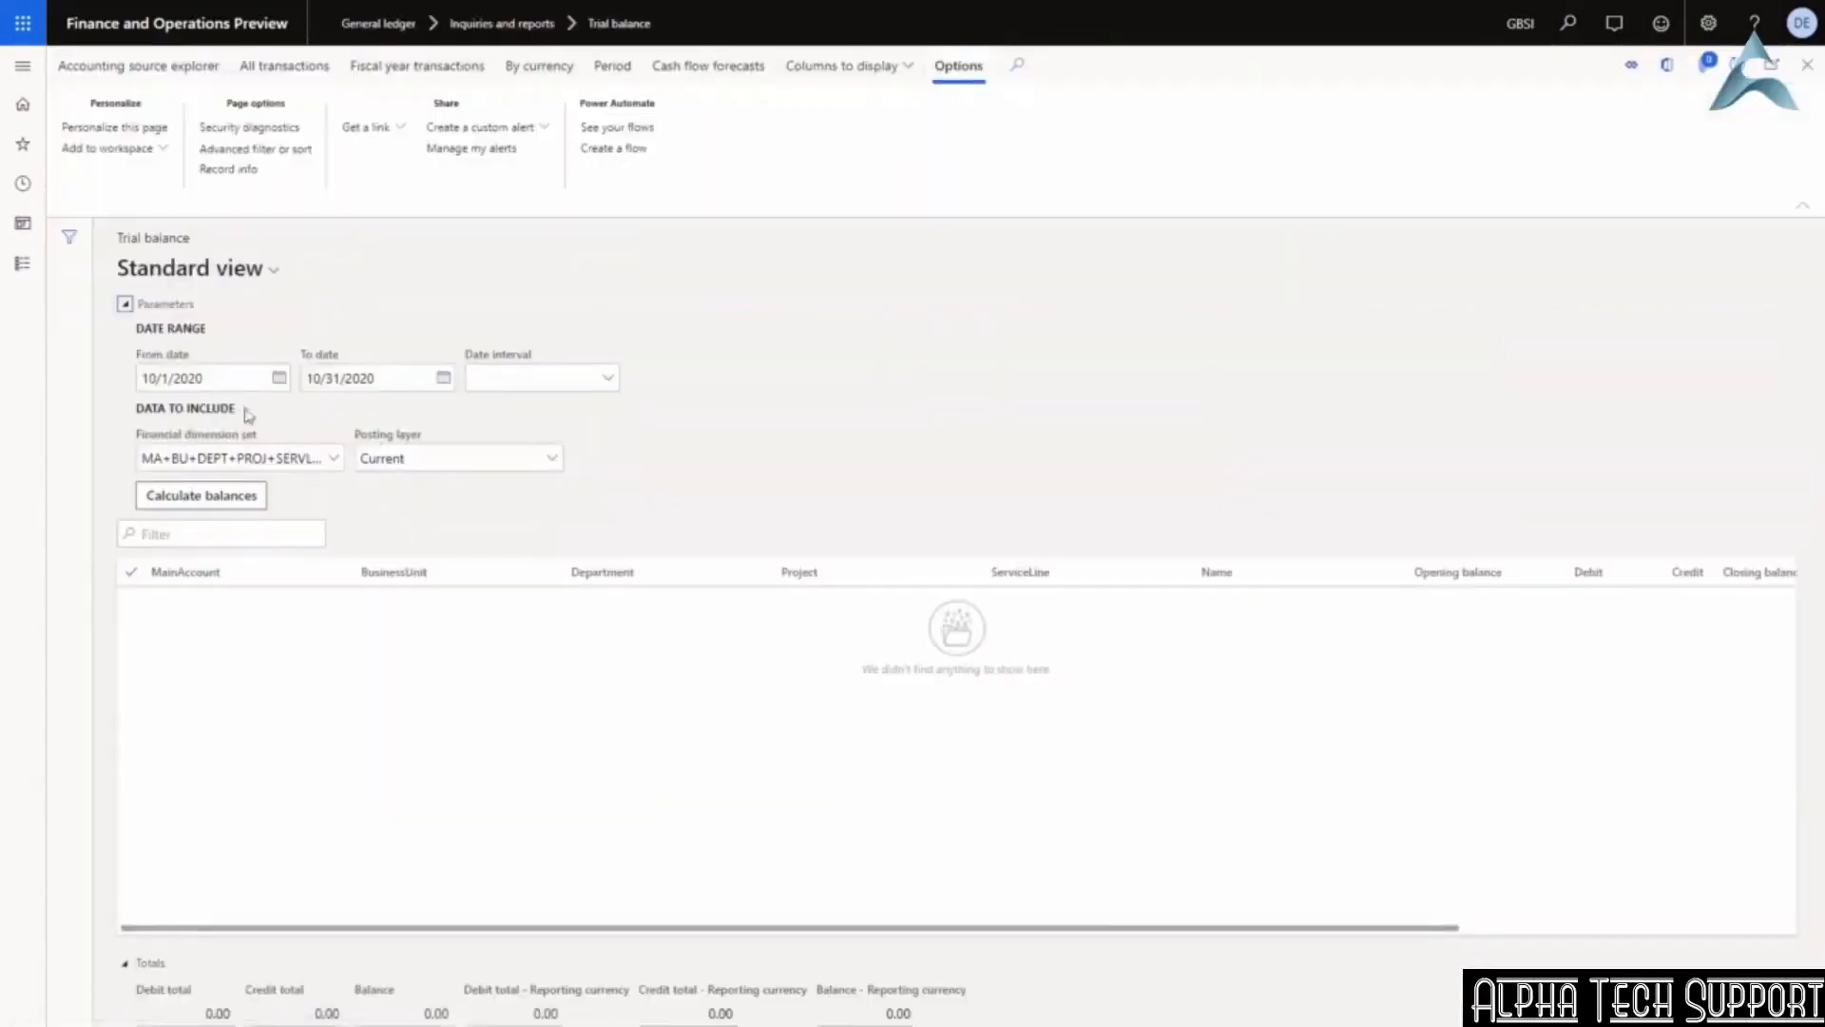
pyautogui.click(209, 499)
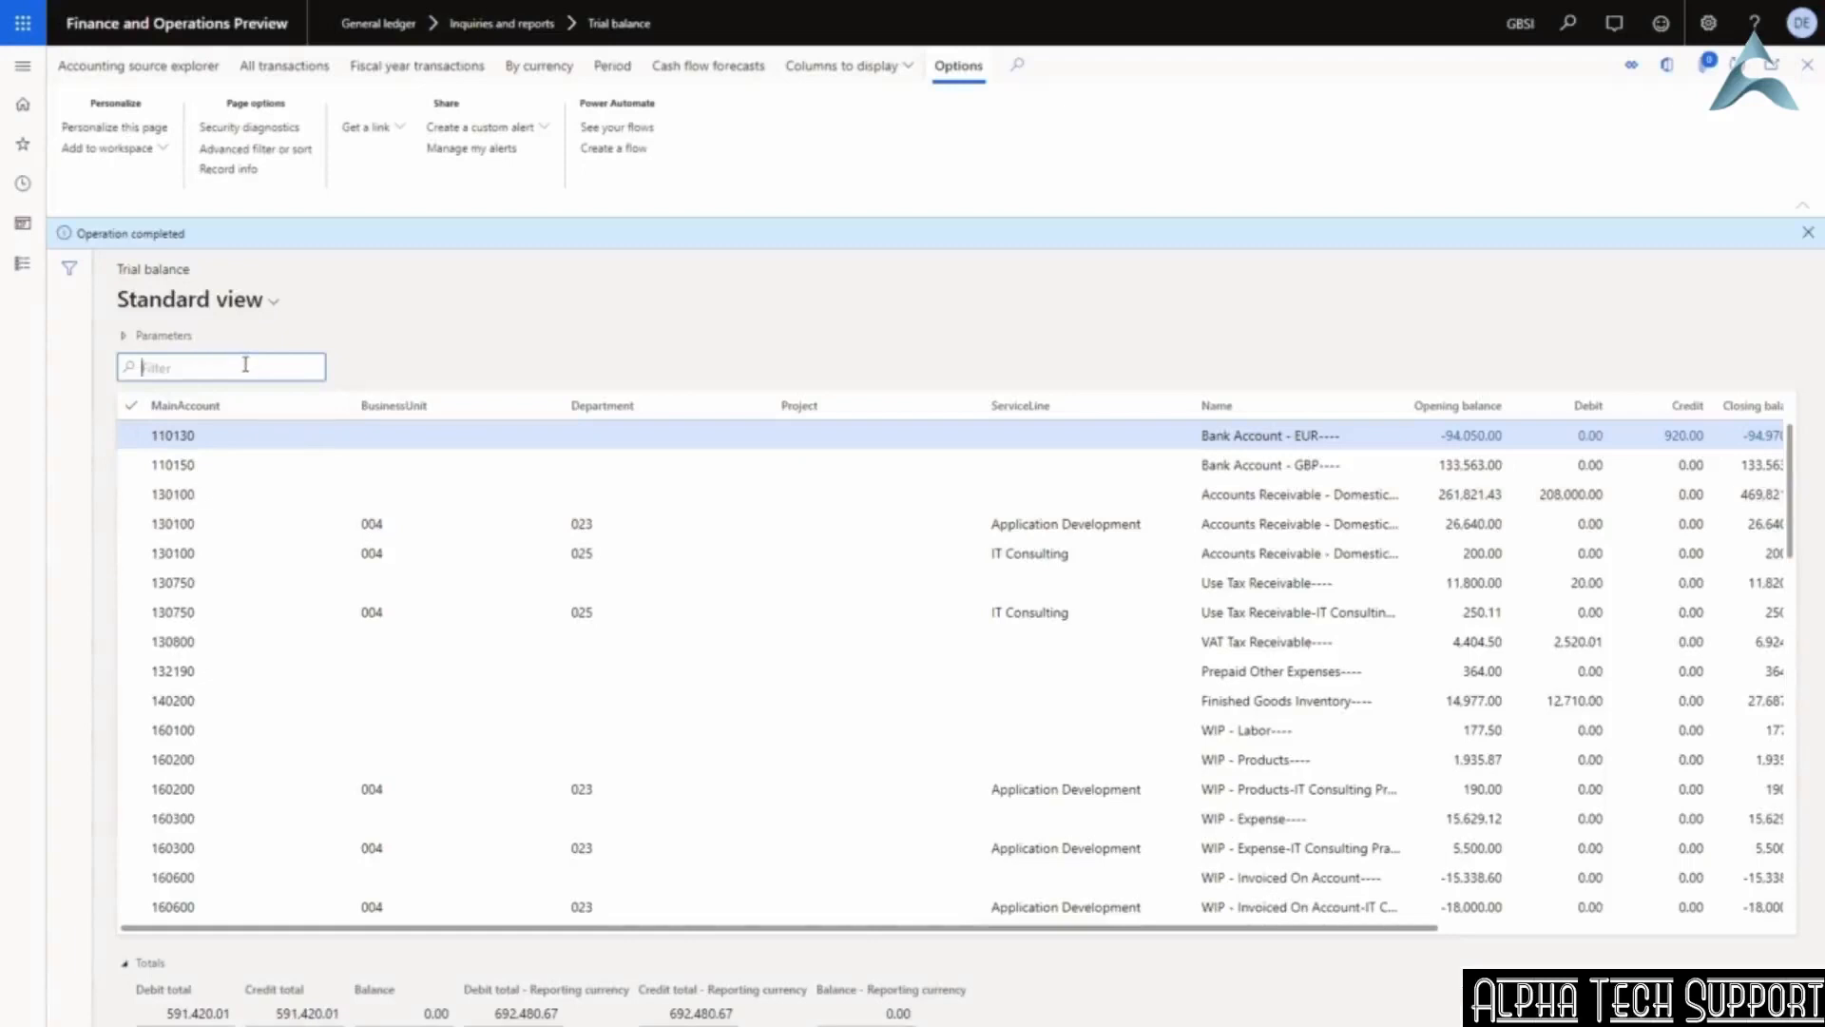
# Filter the trial balance to main account 601200.
pyautogui.write('601')
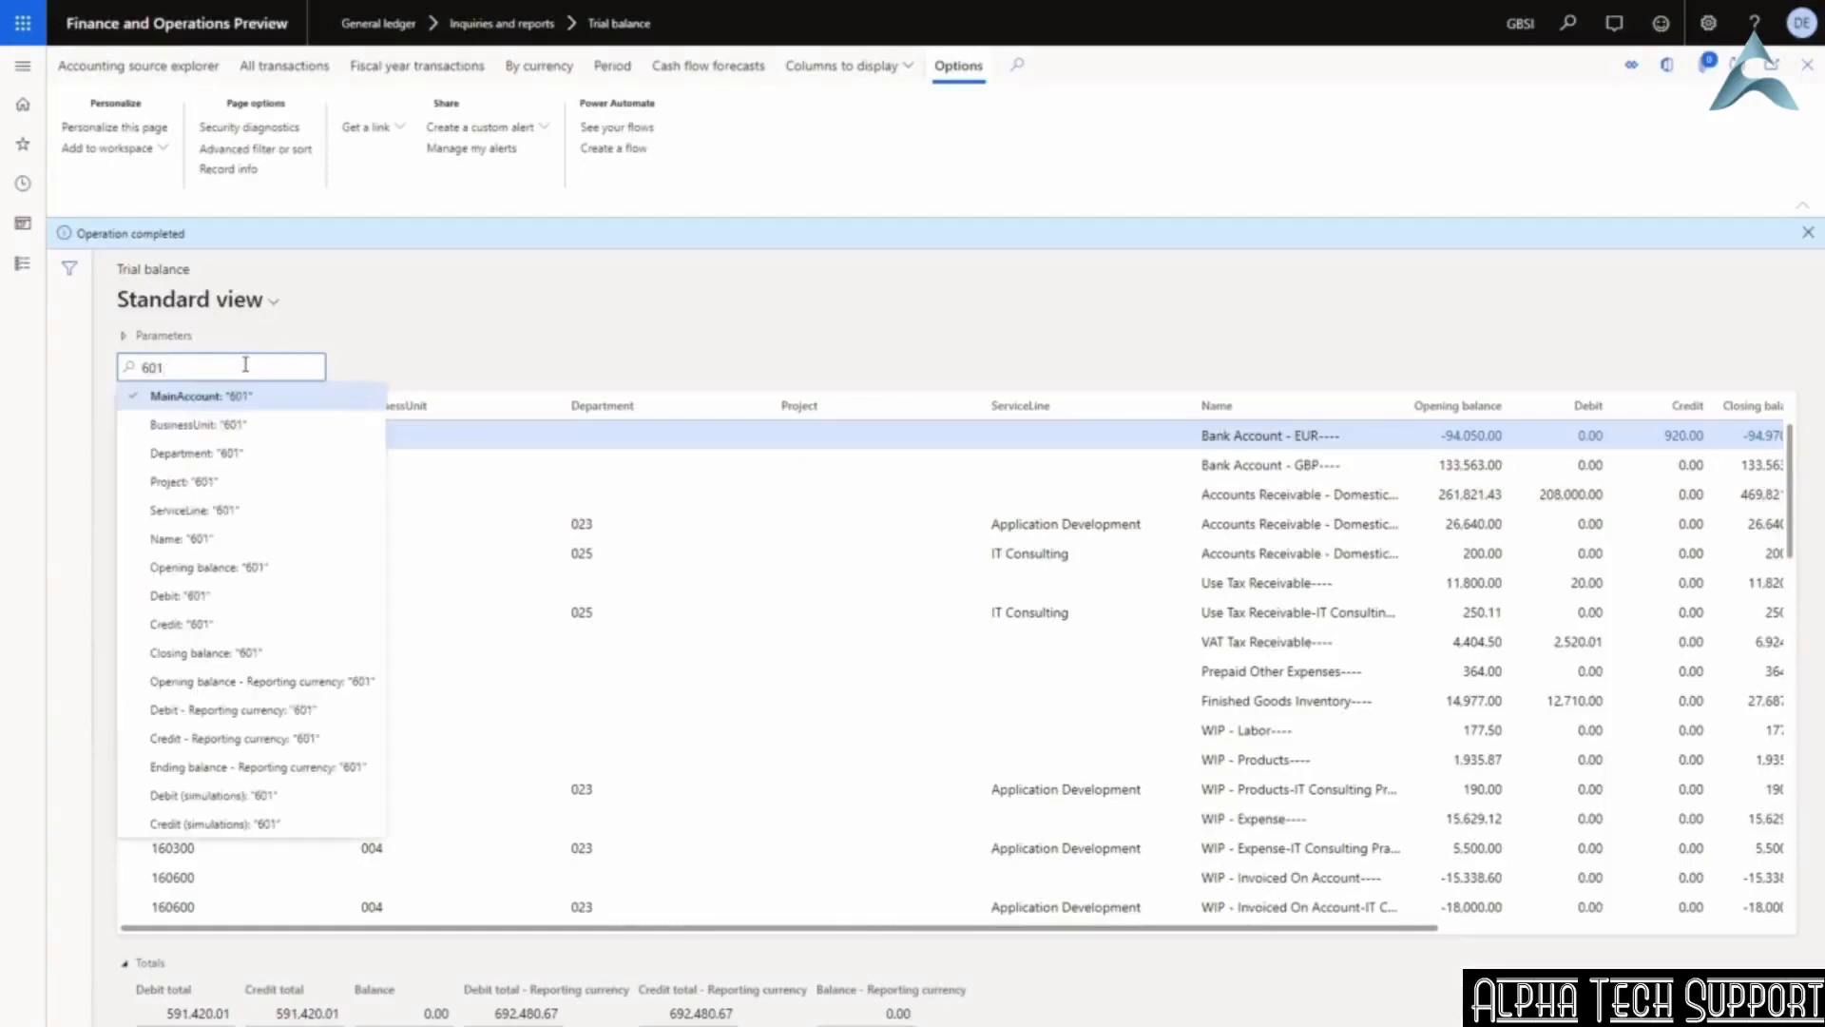
pyautogui.write('200')
pyautogui.press('Return')
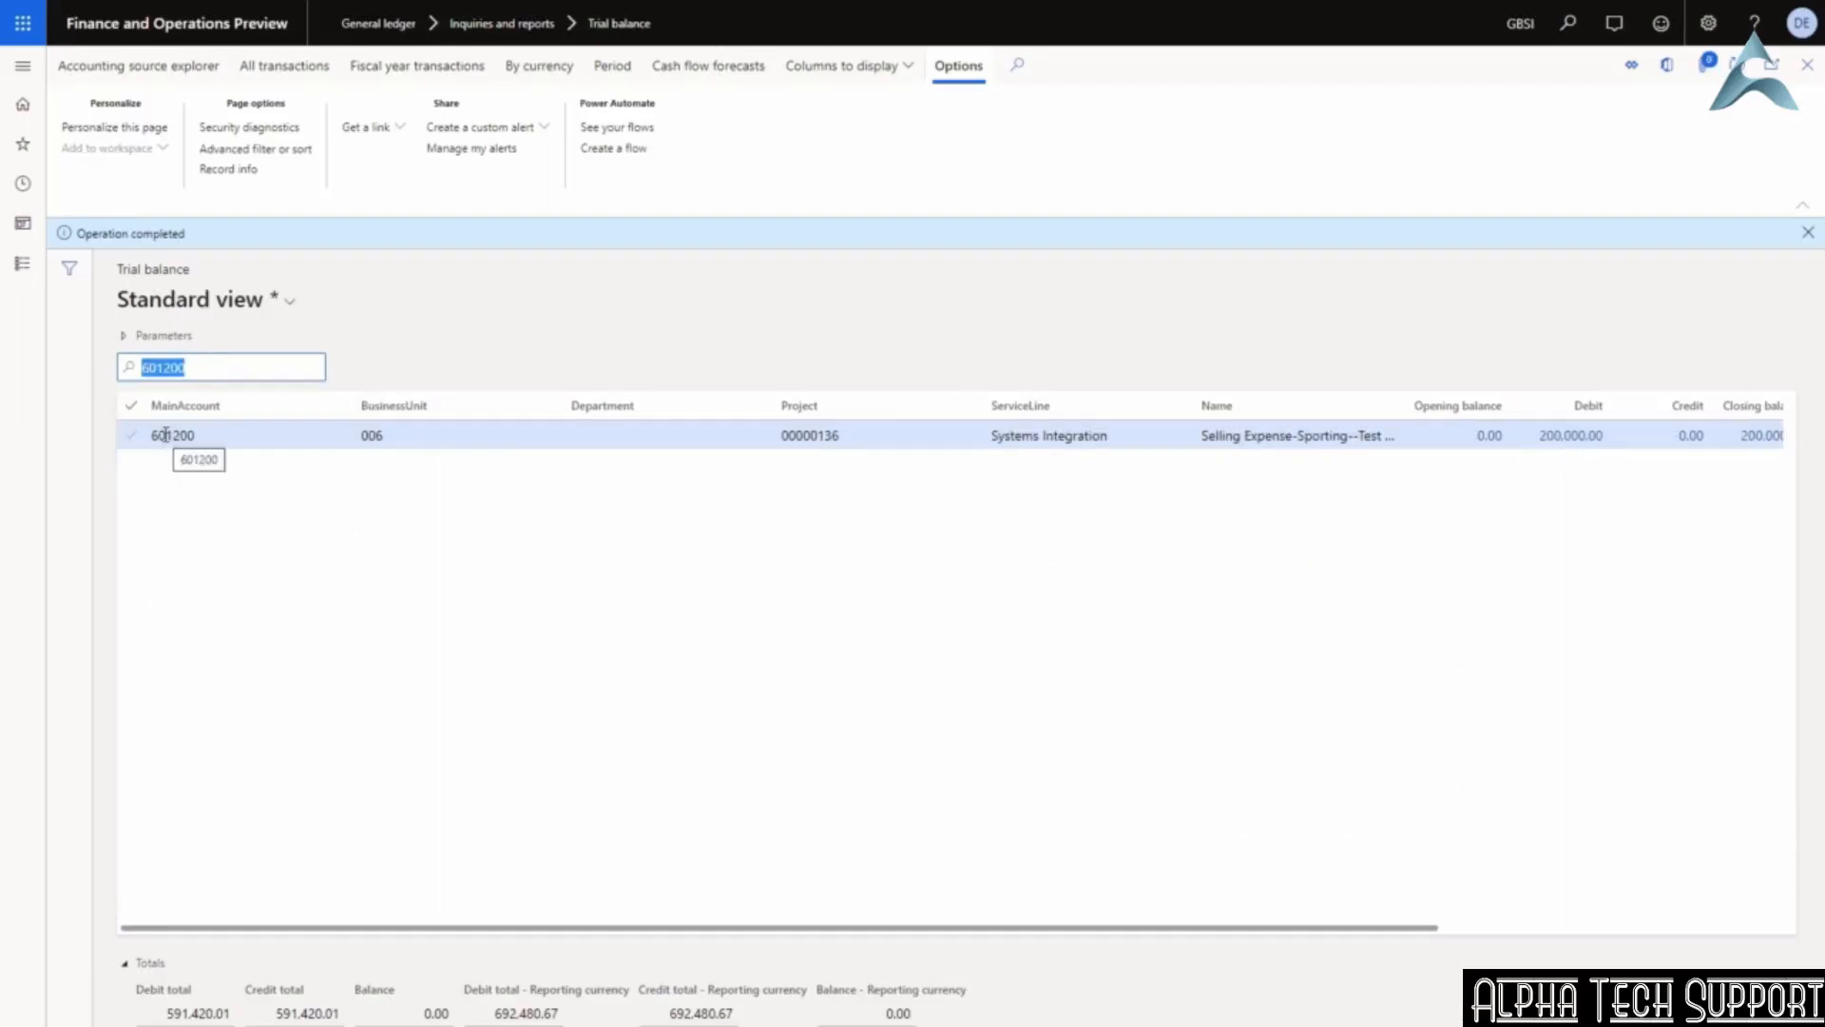
pyautogui.click(24, 69)
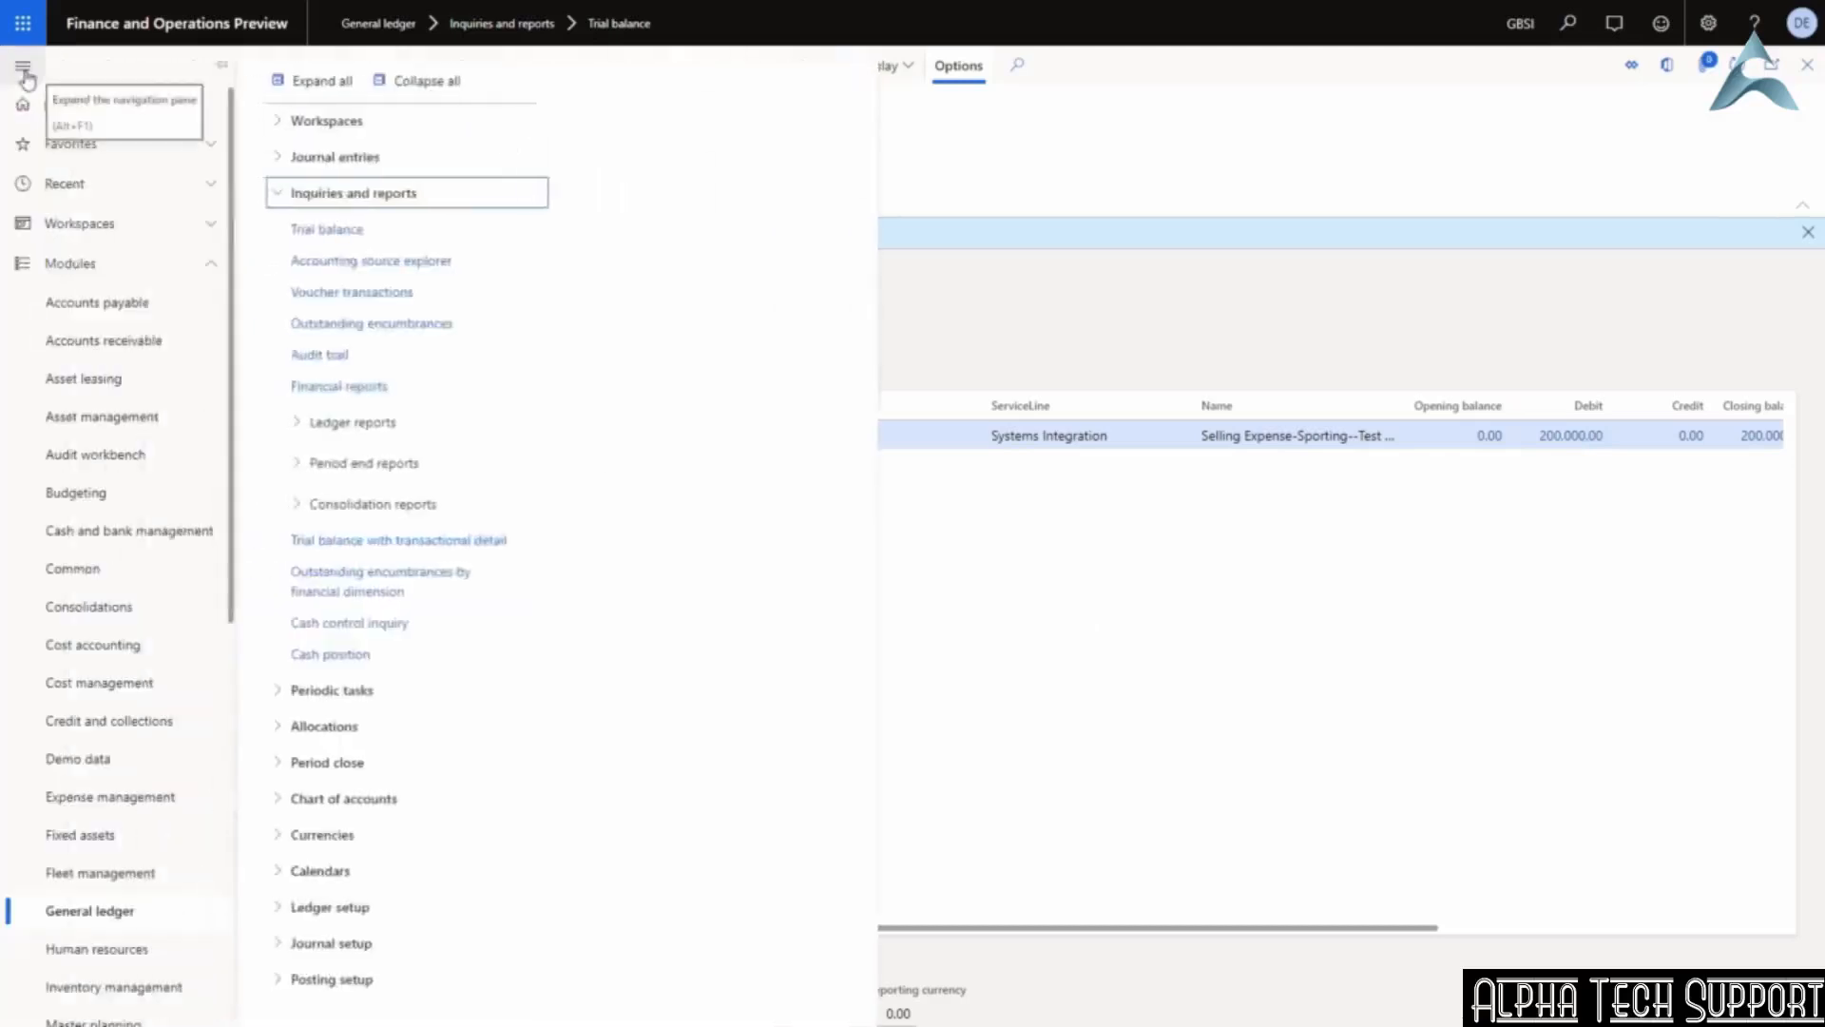
# Start a process allocation request for the S&M rule.
pyautogui.click(327, 194)
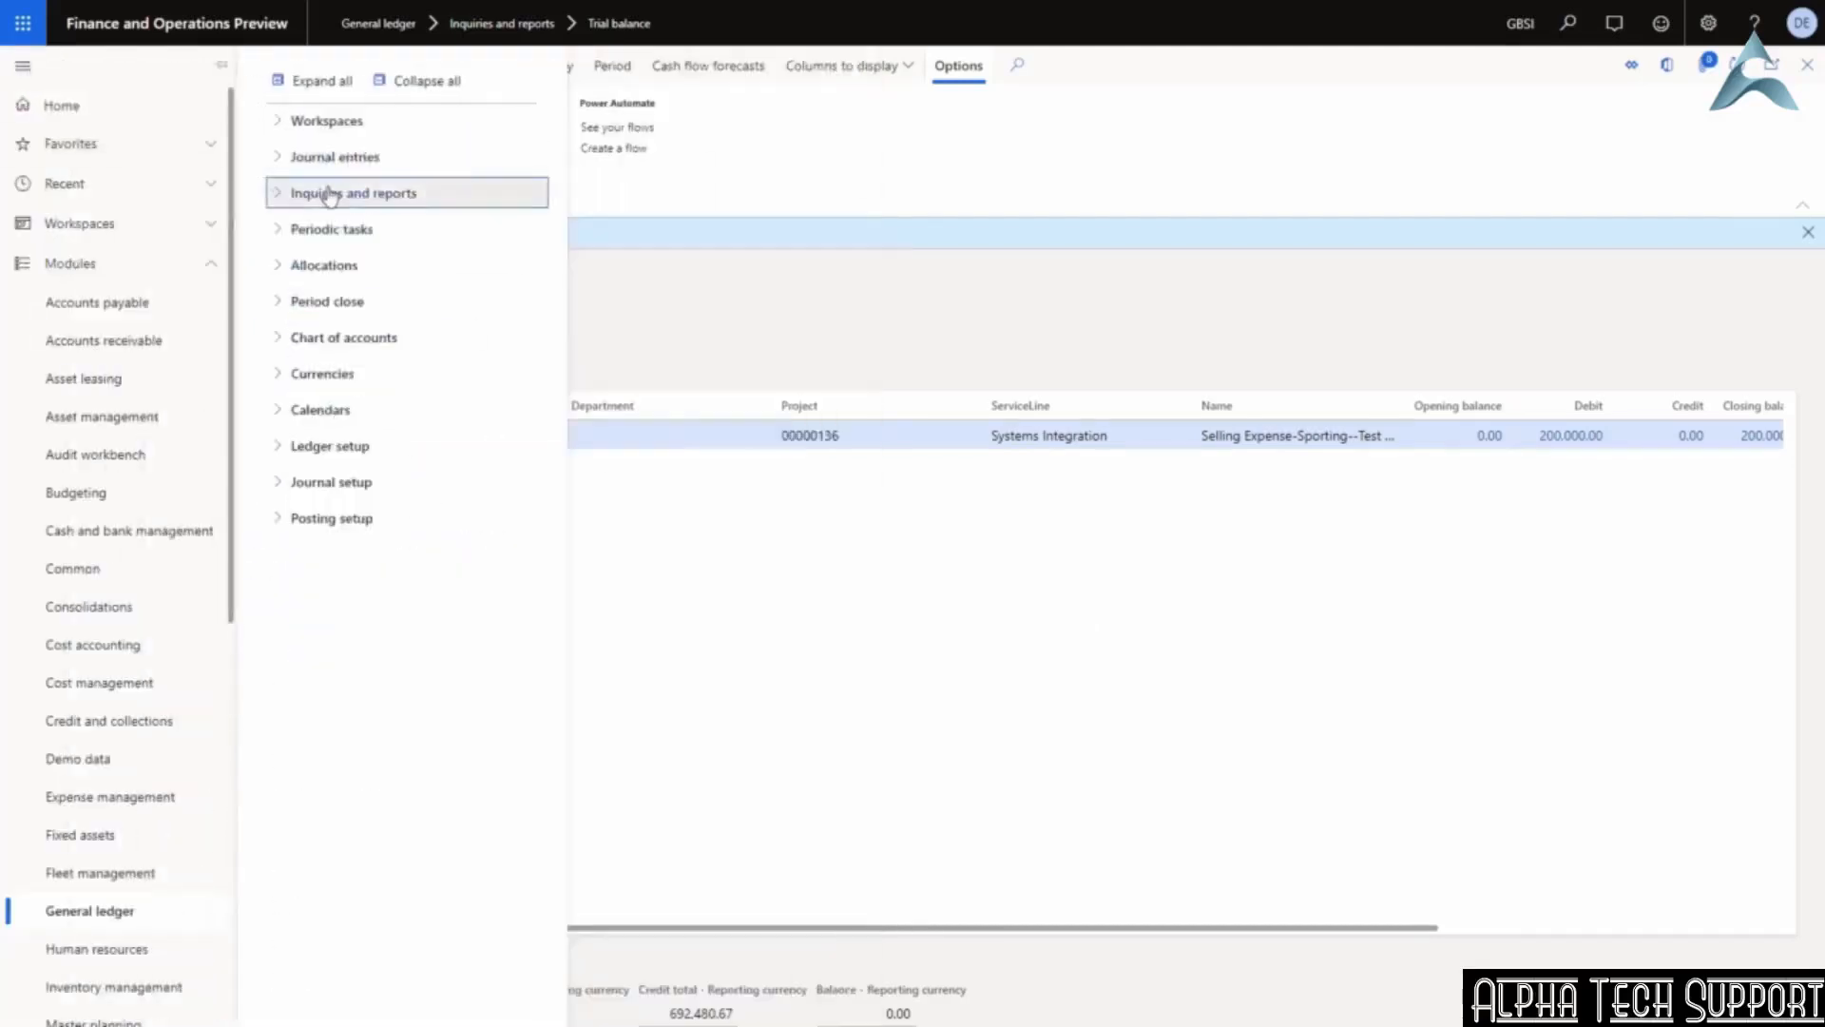
pyautogui.click(337, 265)
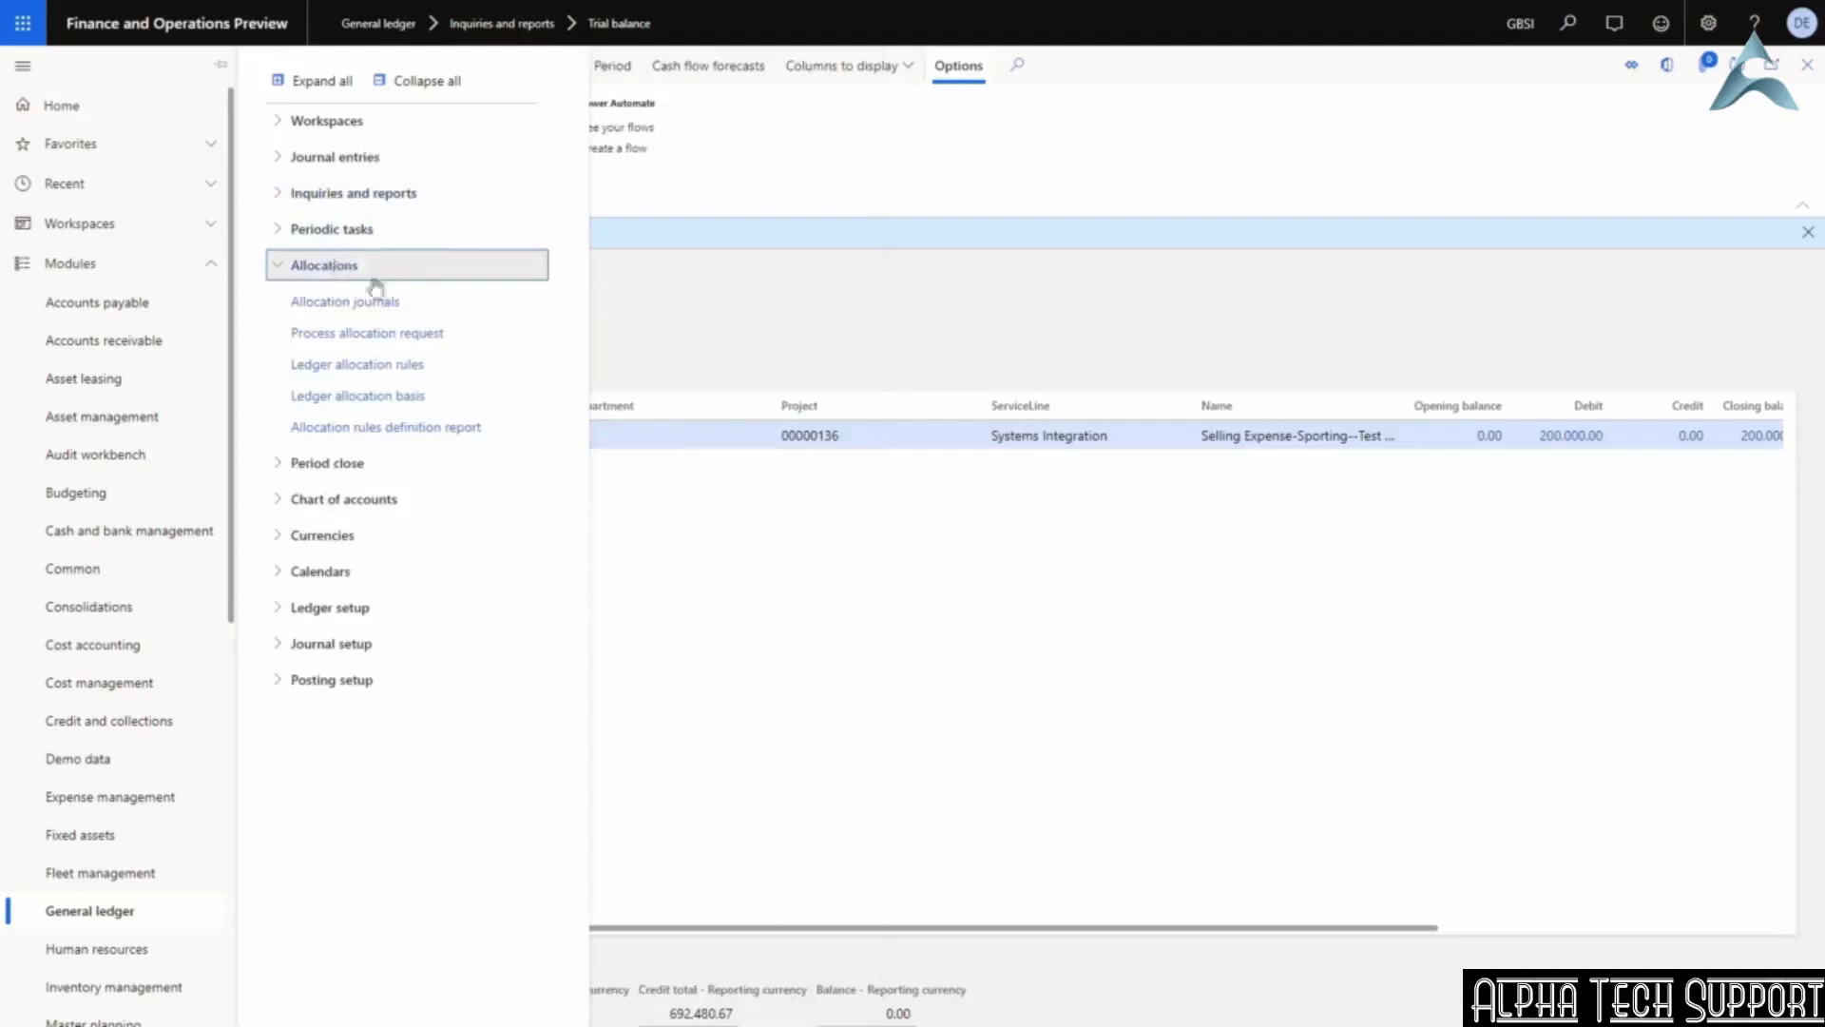
pyautogui.click(372, 334)
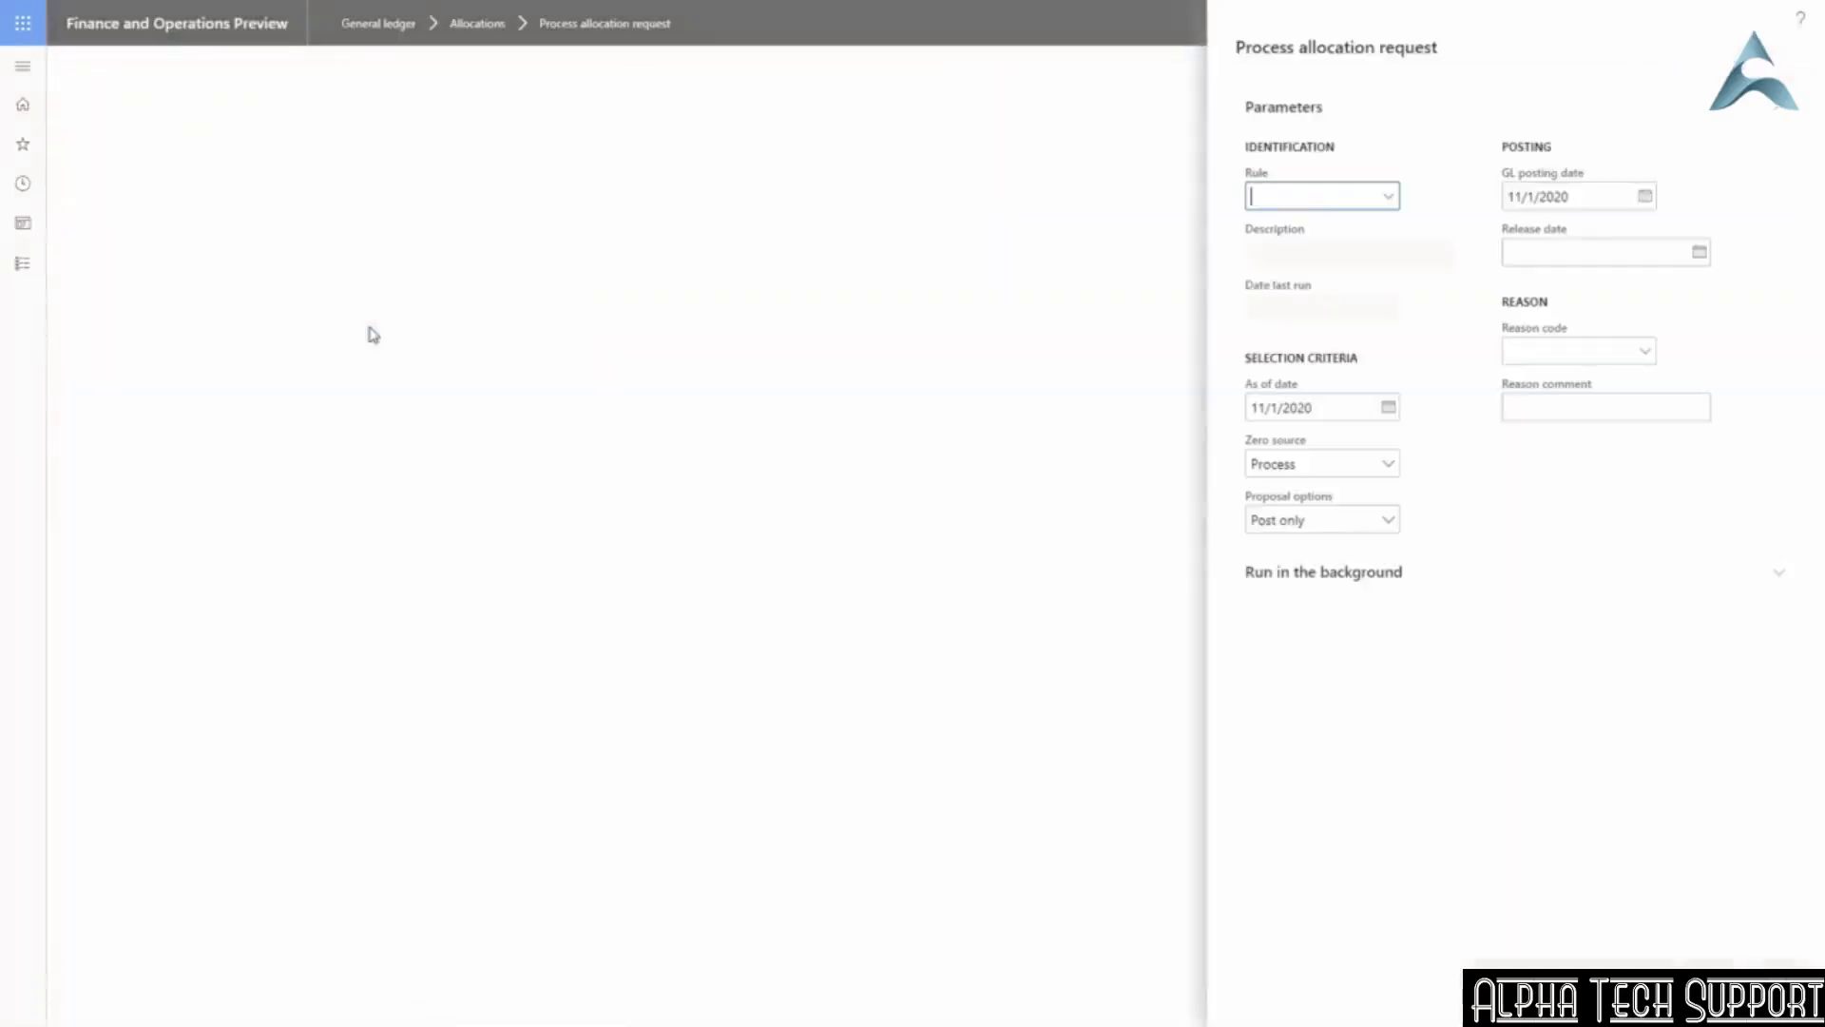
pyautogui.click(1390, 200)
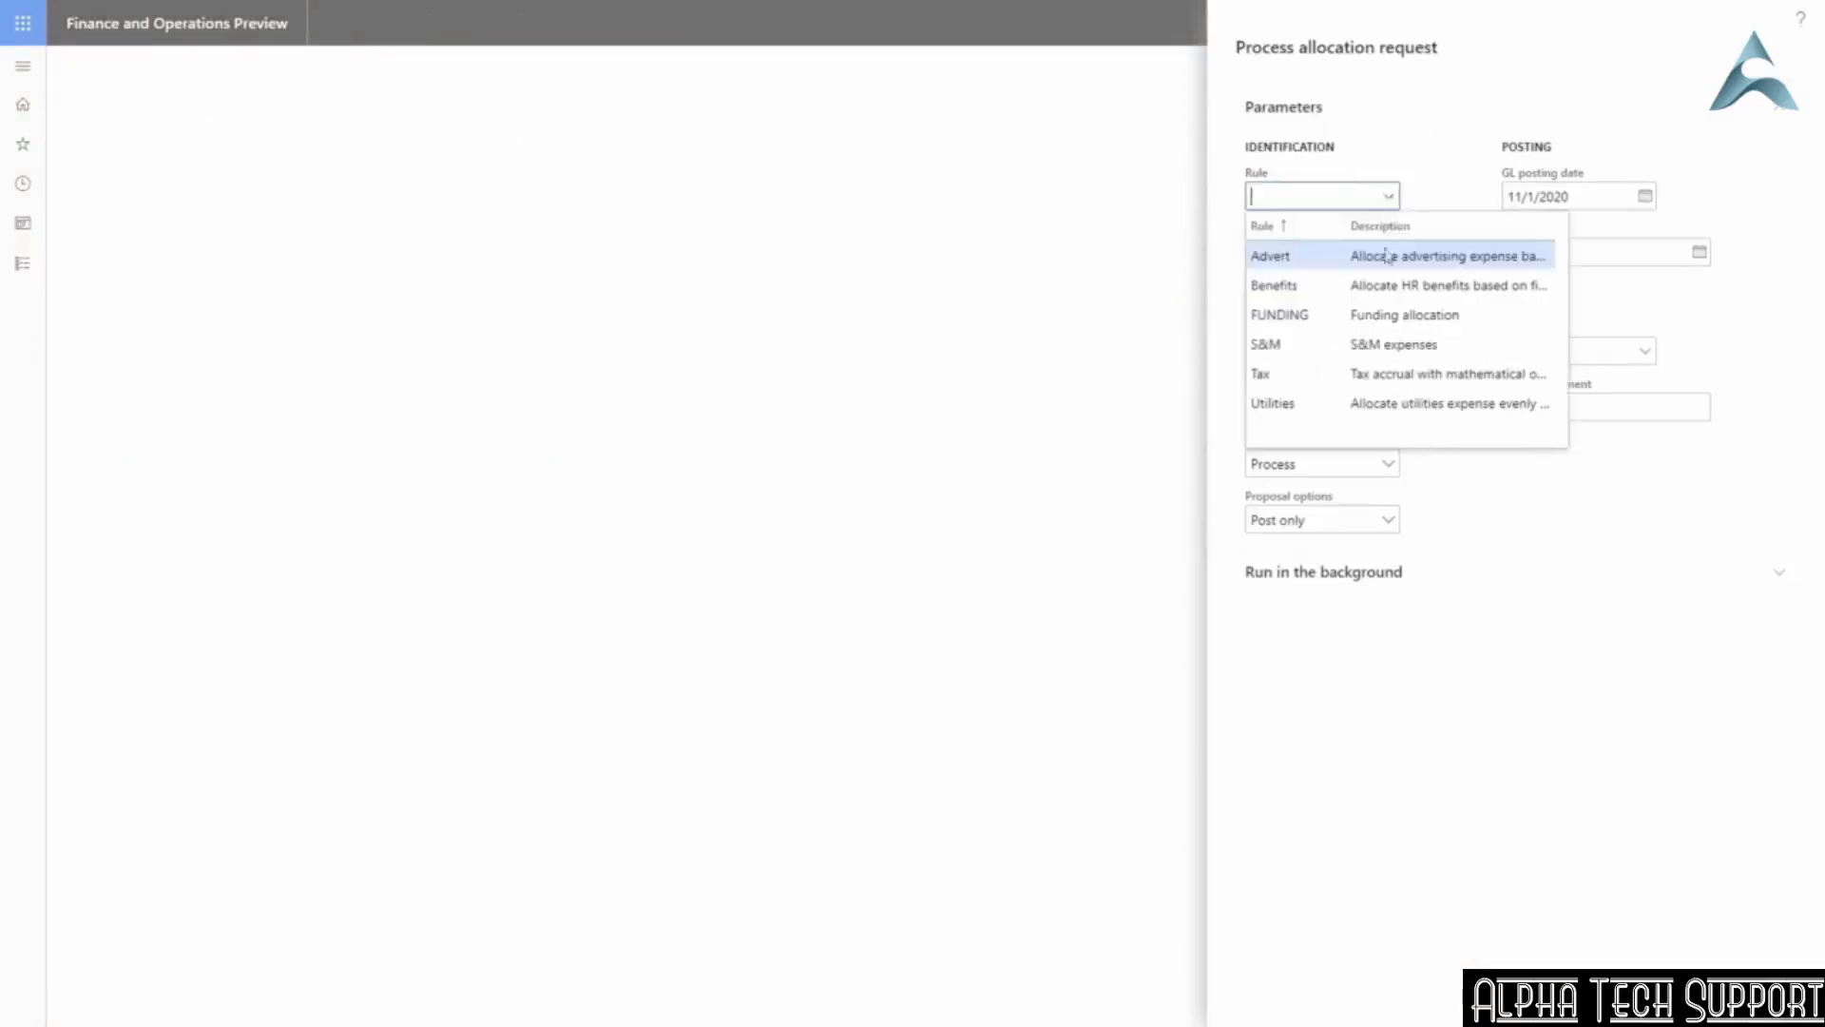
pyautogui.click(1367, 346)
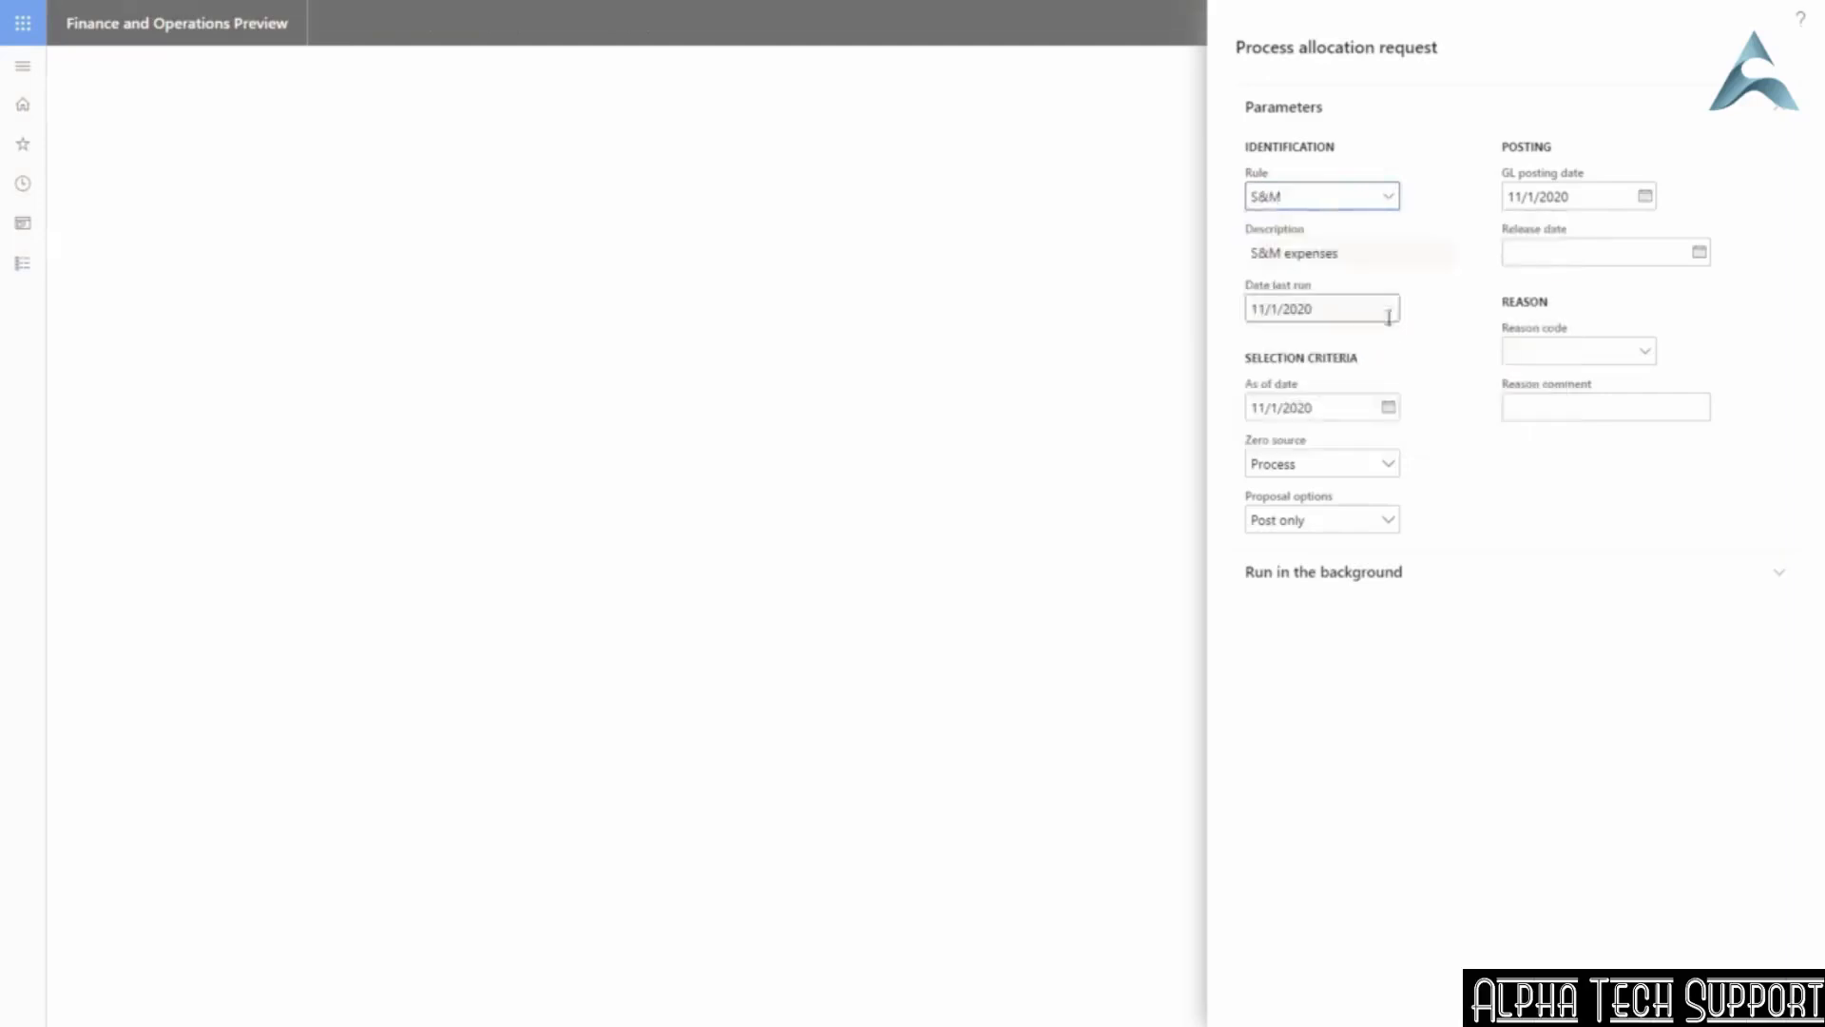
# Set as-of and GL posting dates to 10/31/2020, choose Proposal only, and run it.
pyautogui.click(1388, 408)
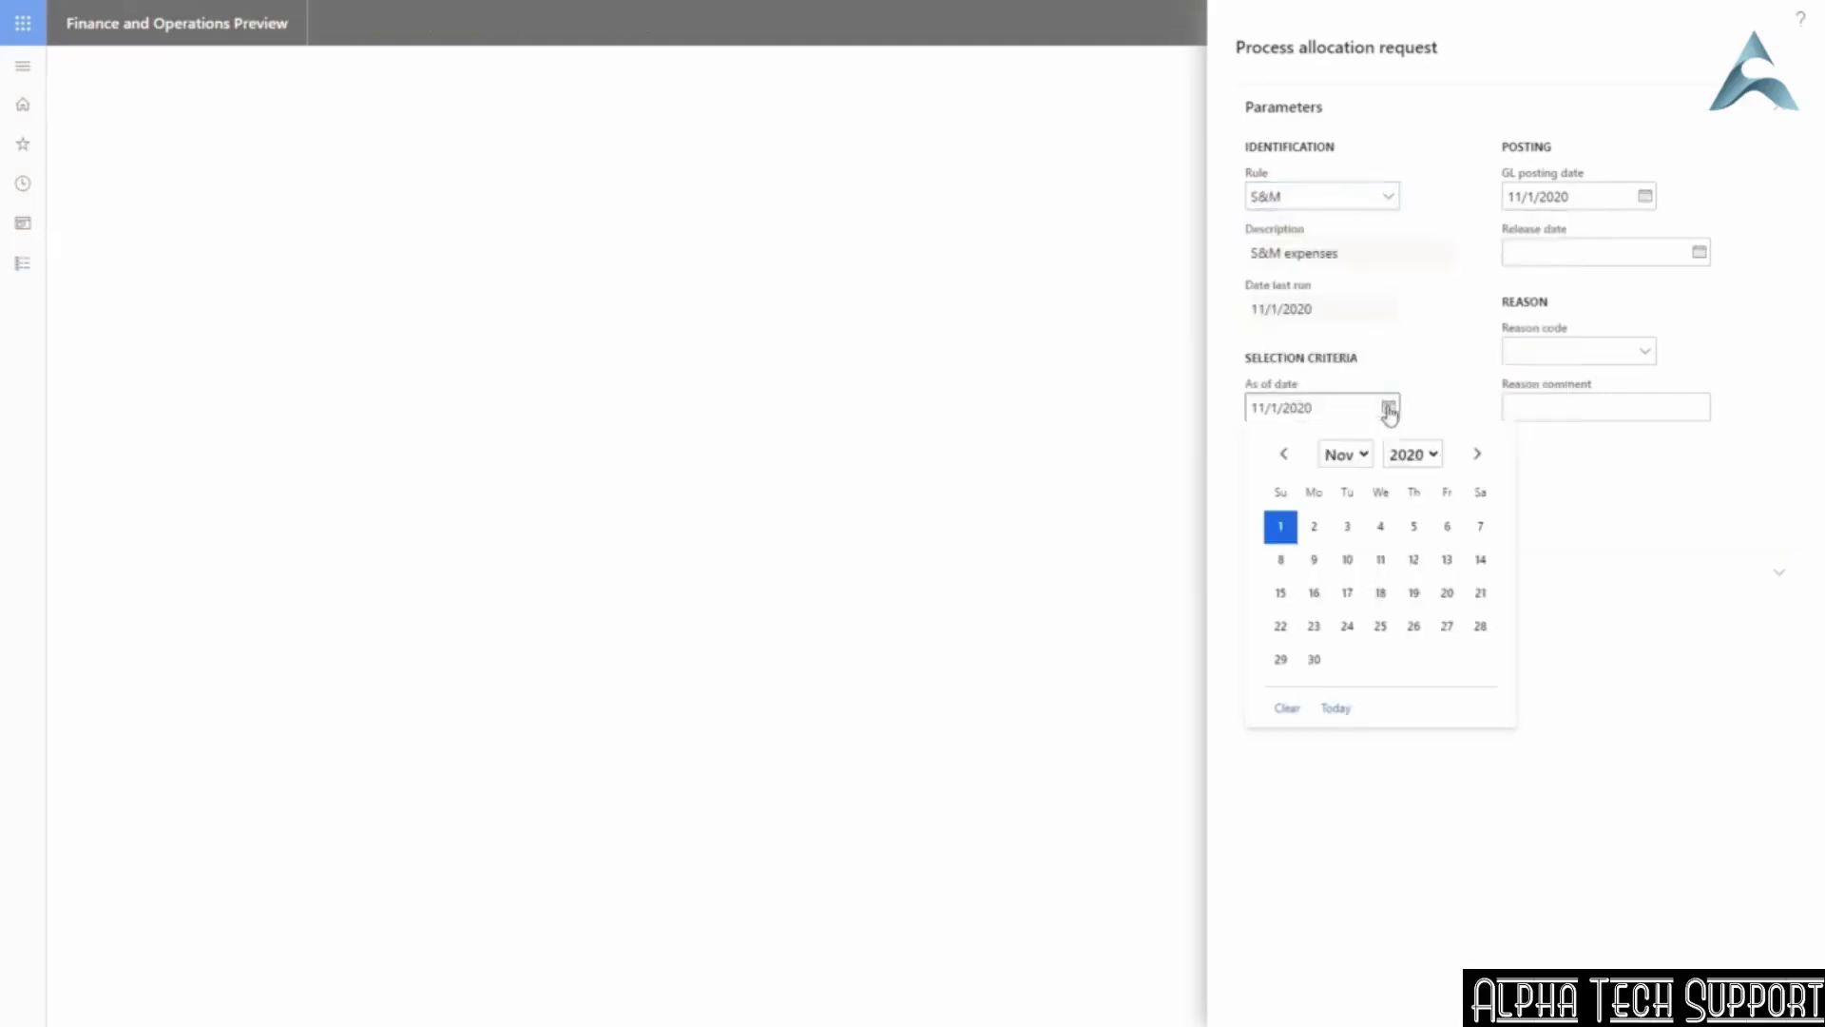
pyautogui.click(1283, 453)
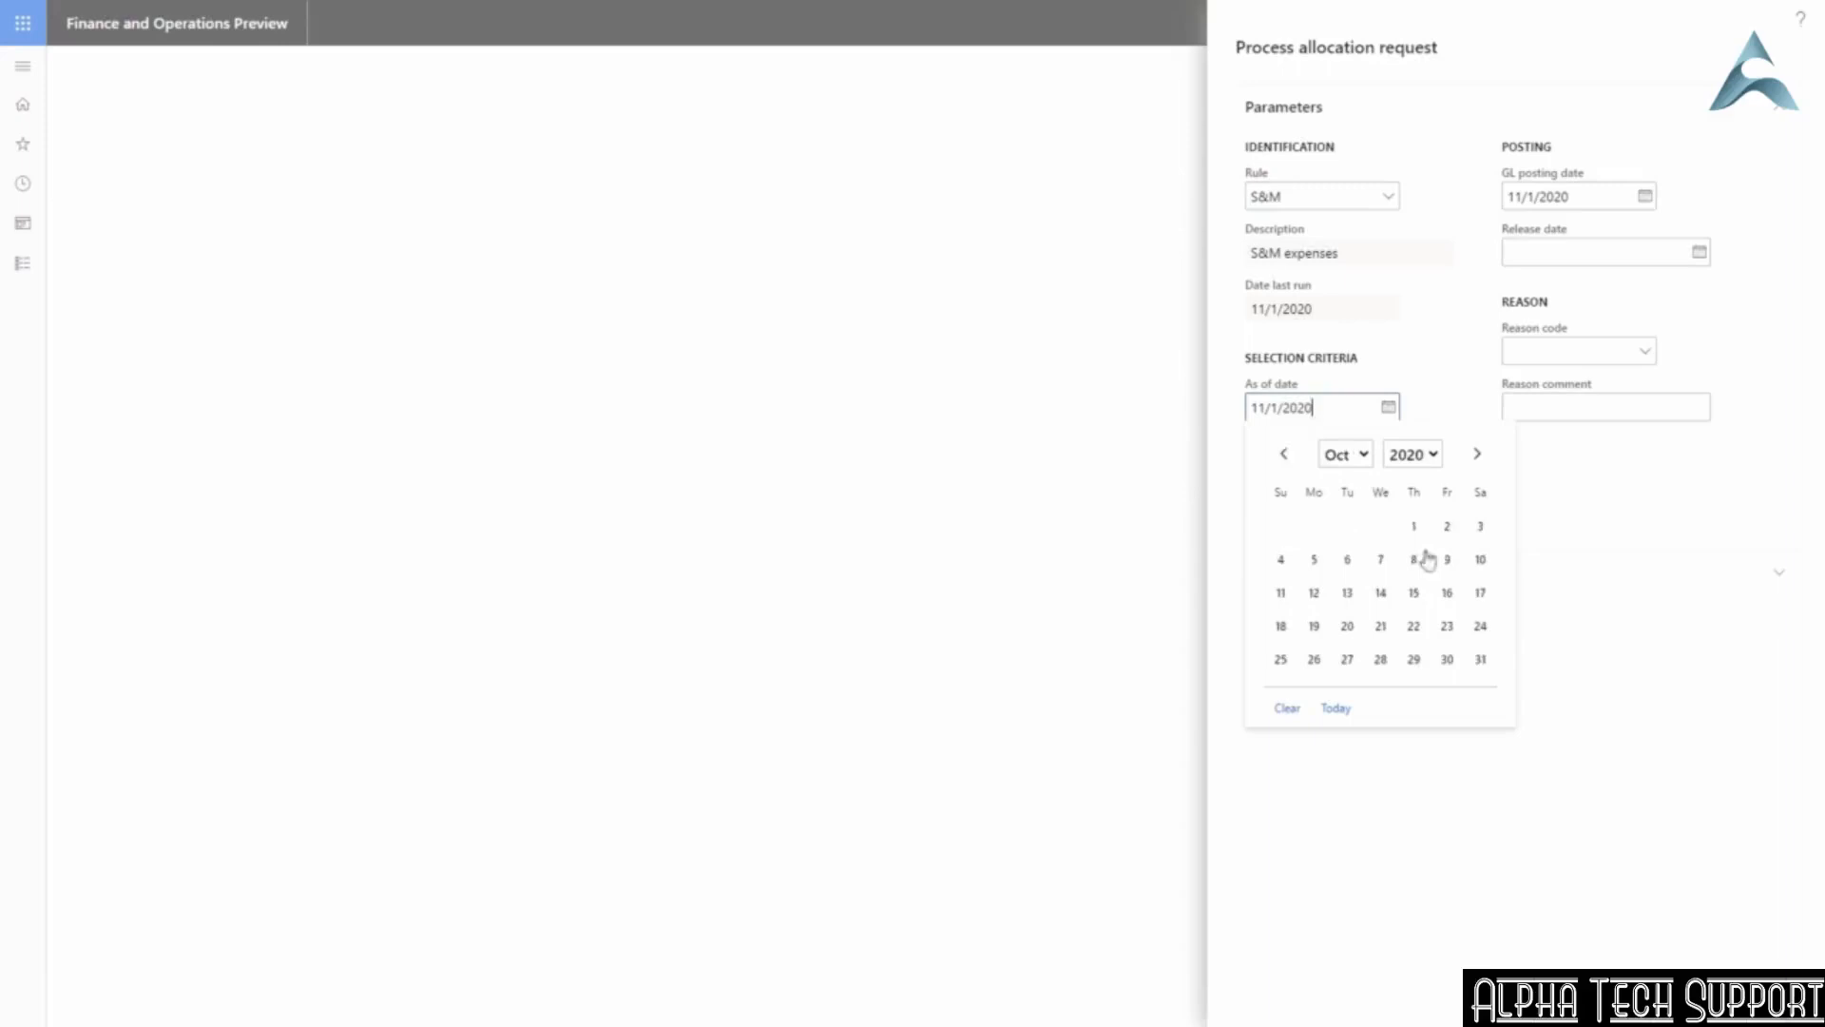
pyautogui.click(1480, 659)
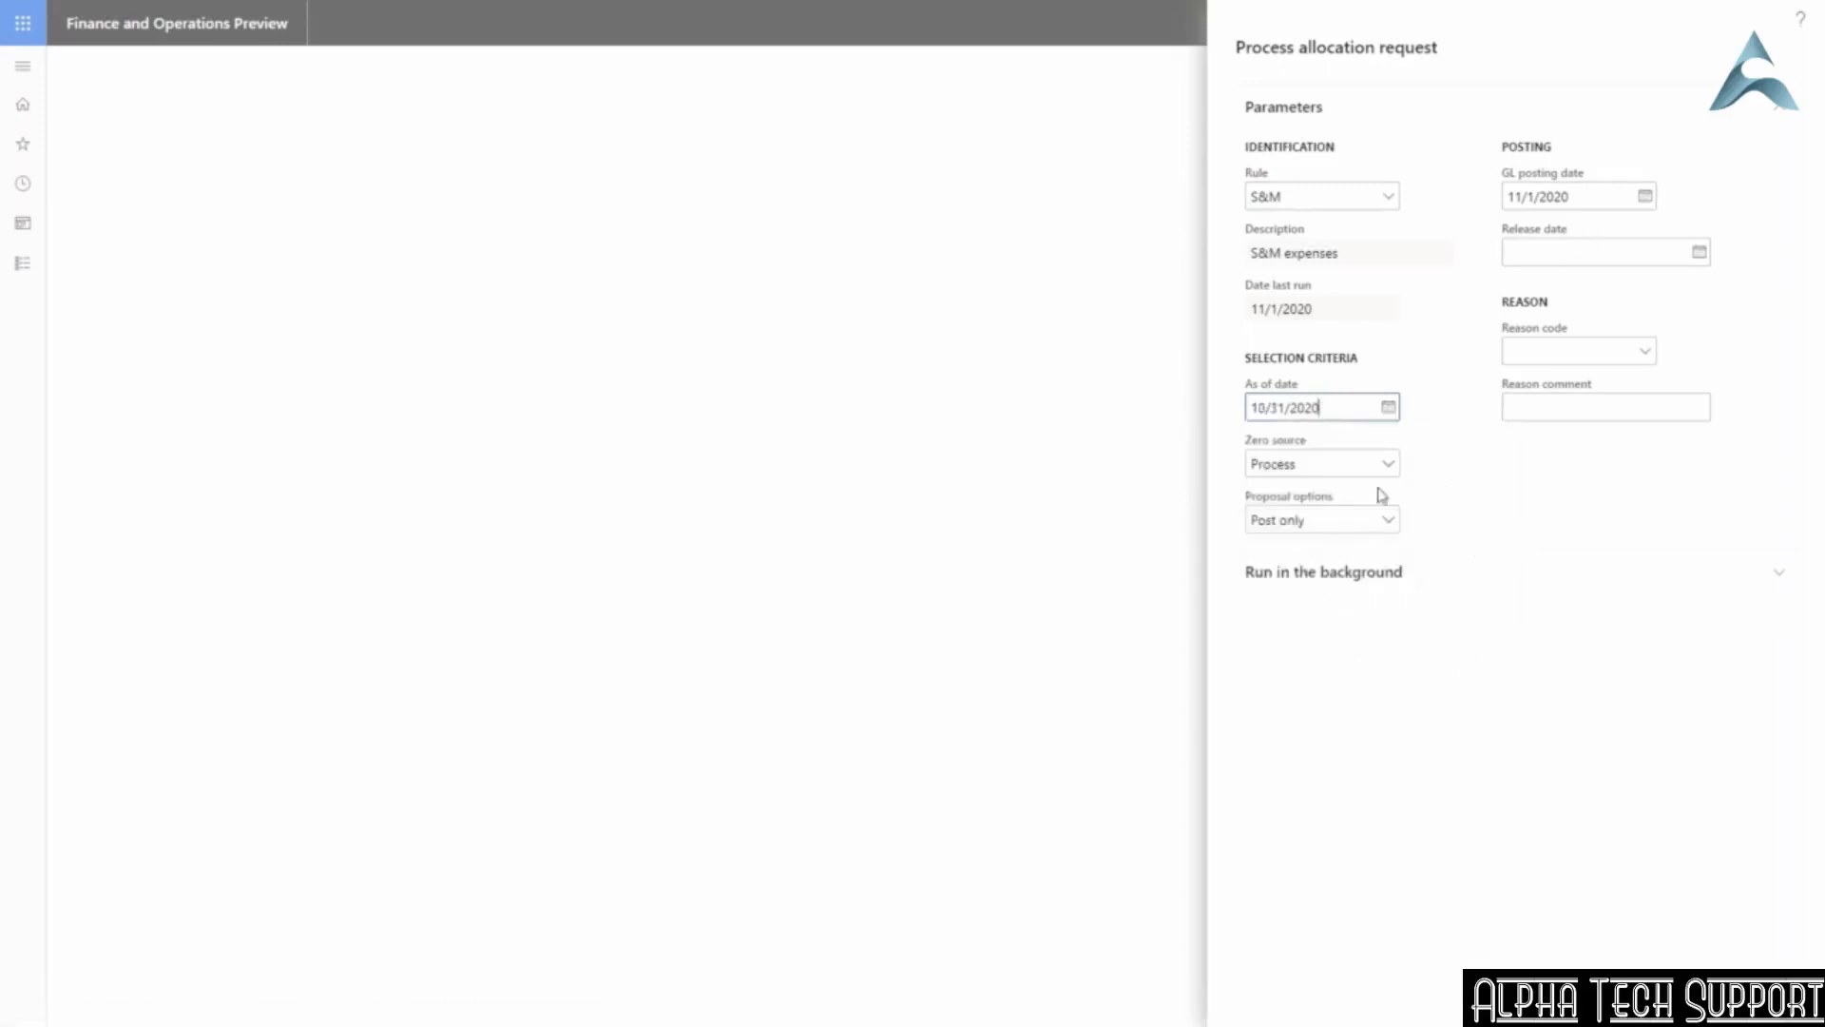
pyautogui.click(1644, 198)
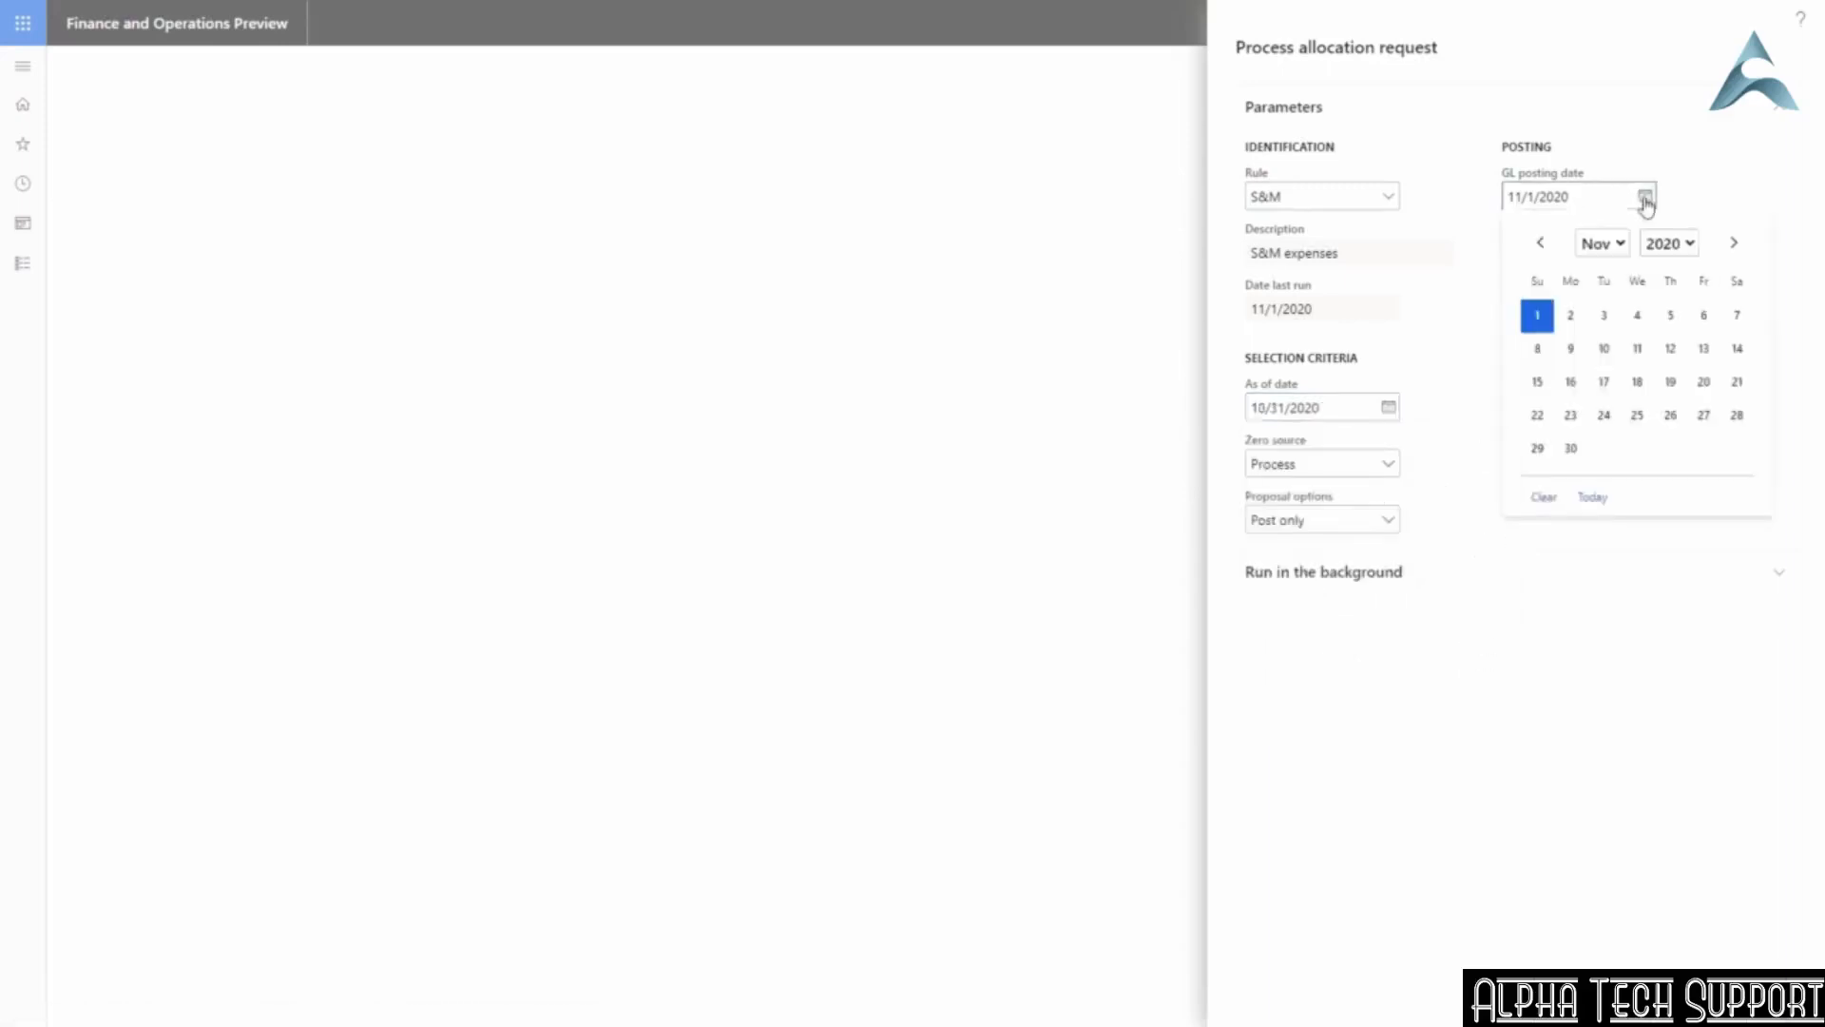
pyautogui.click(1540, 244)
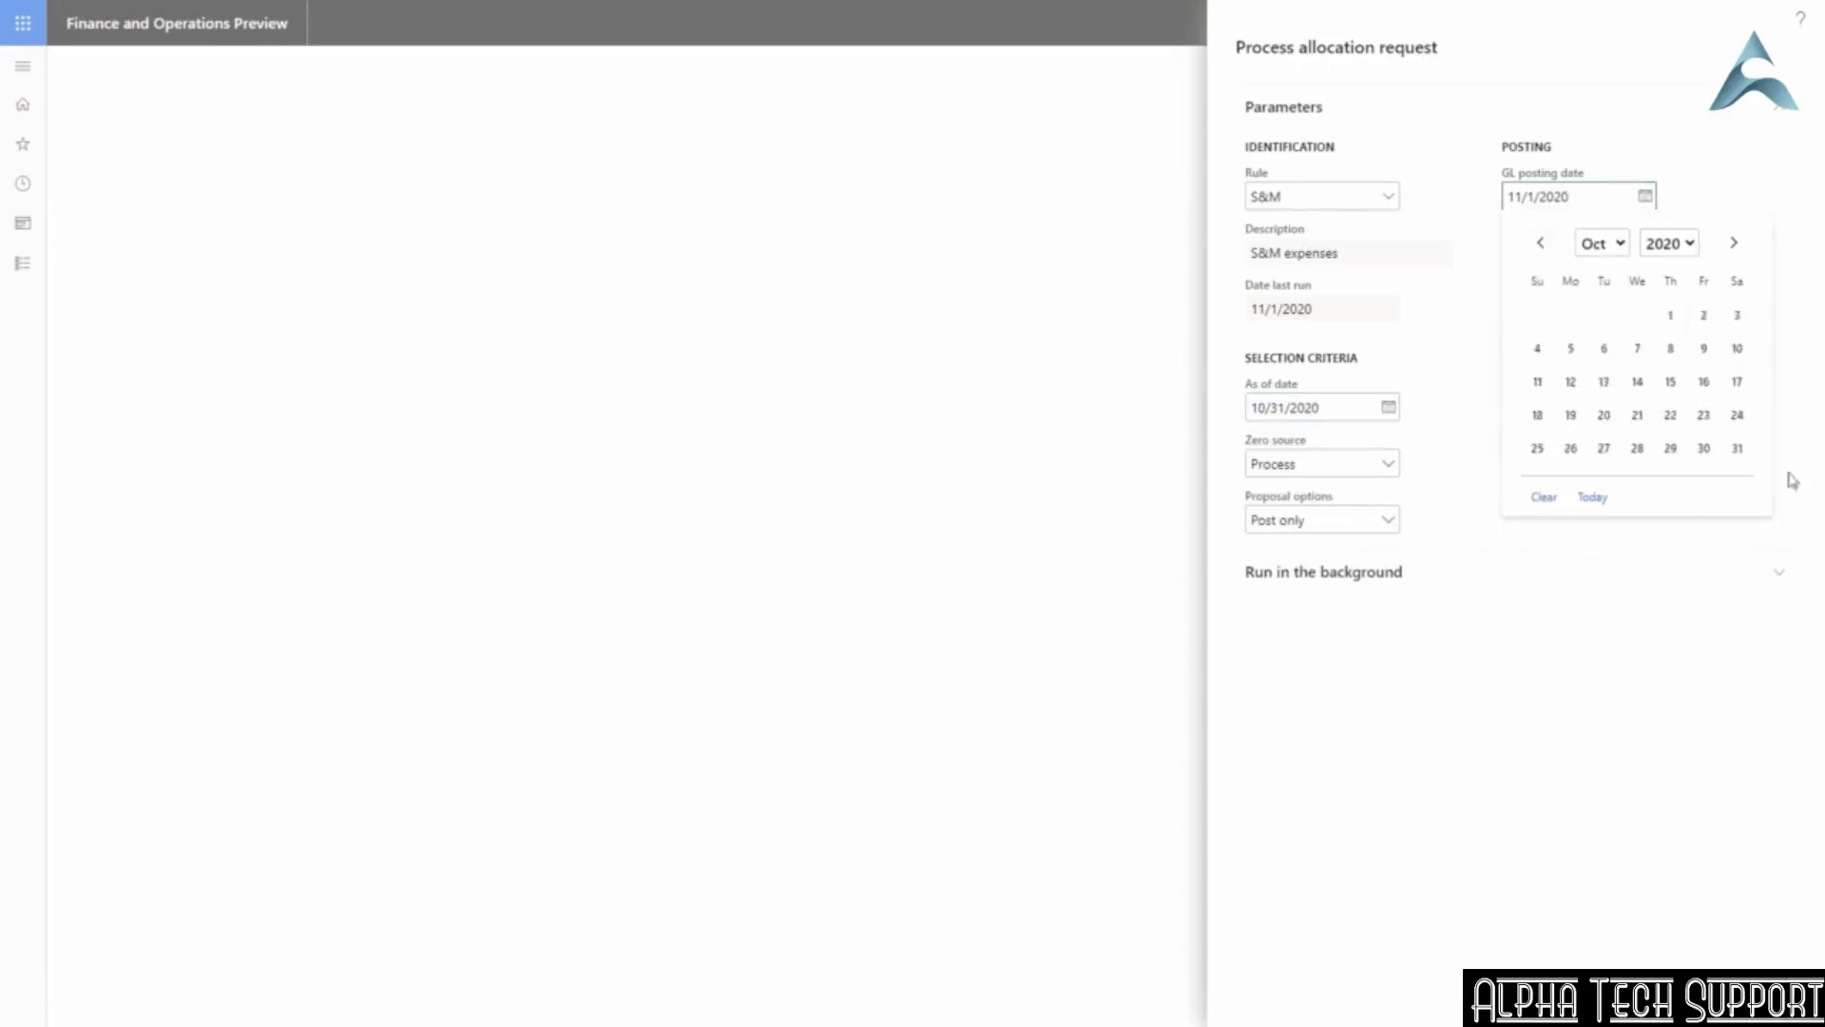
pyautogui.click(1739, 449)
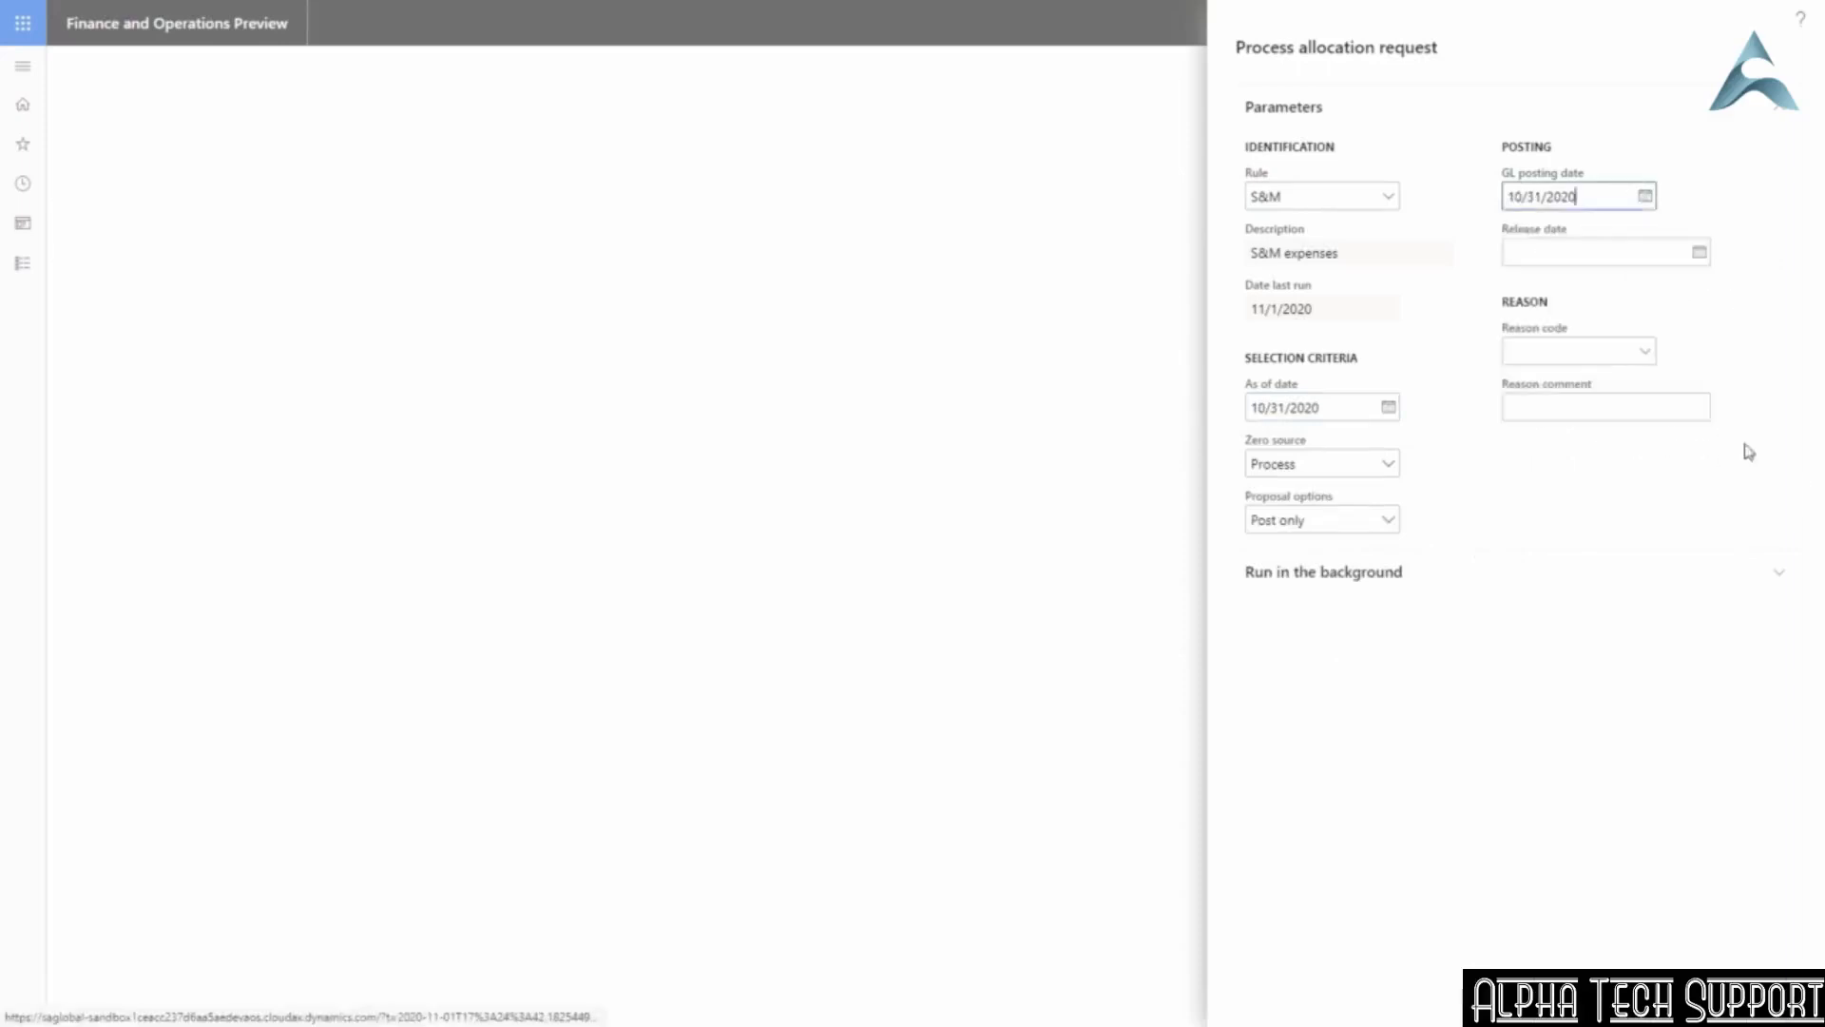
pyautogui.click(1372, 520)
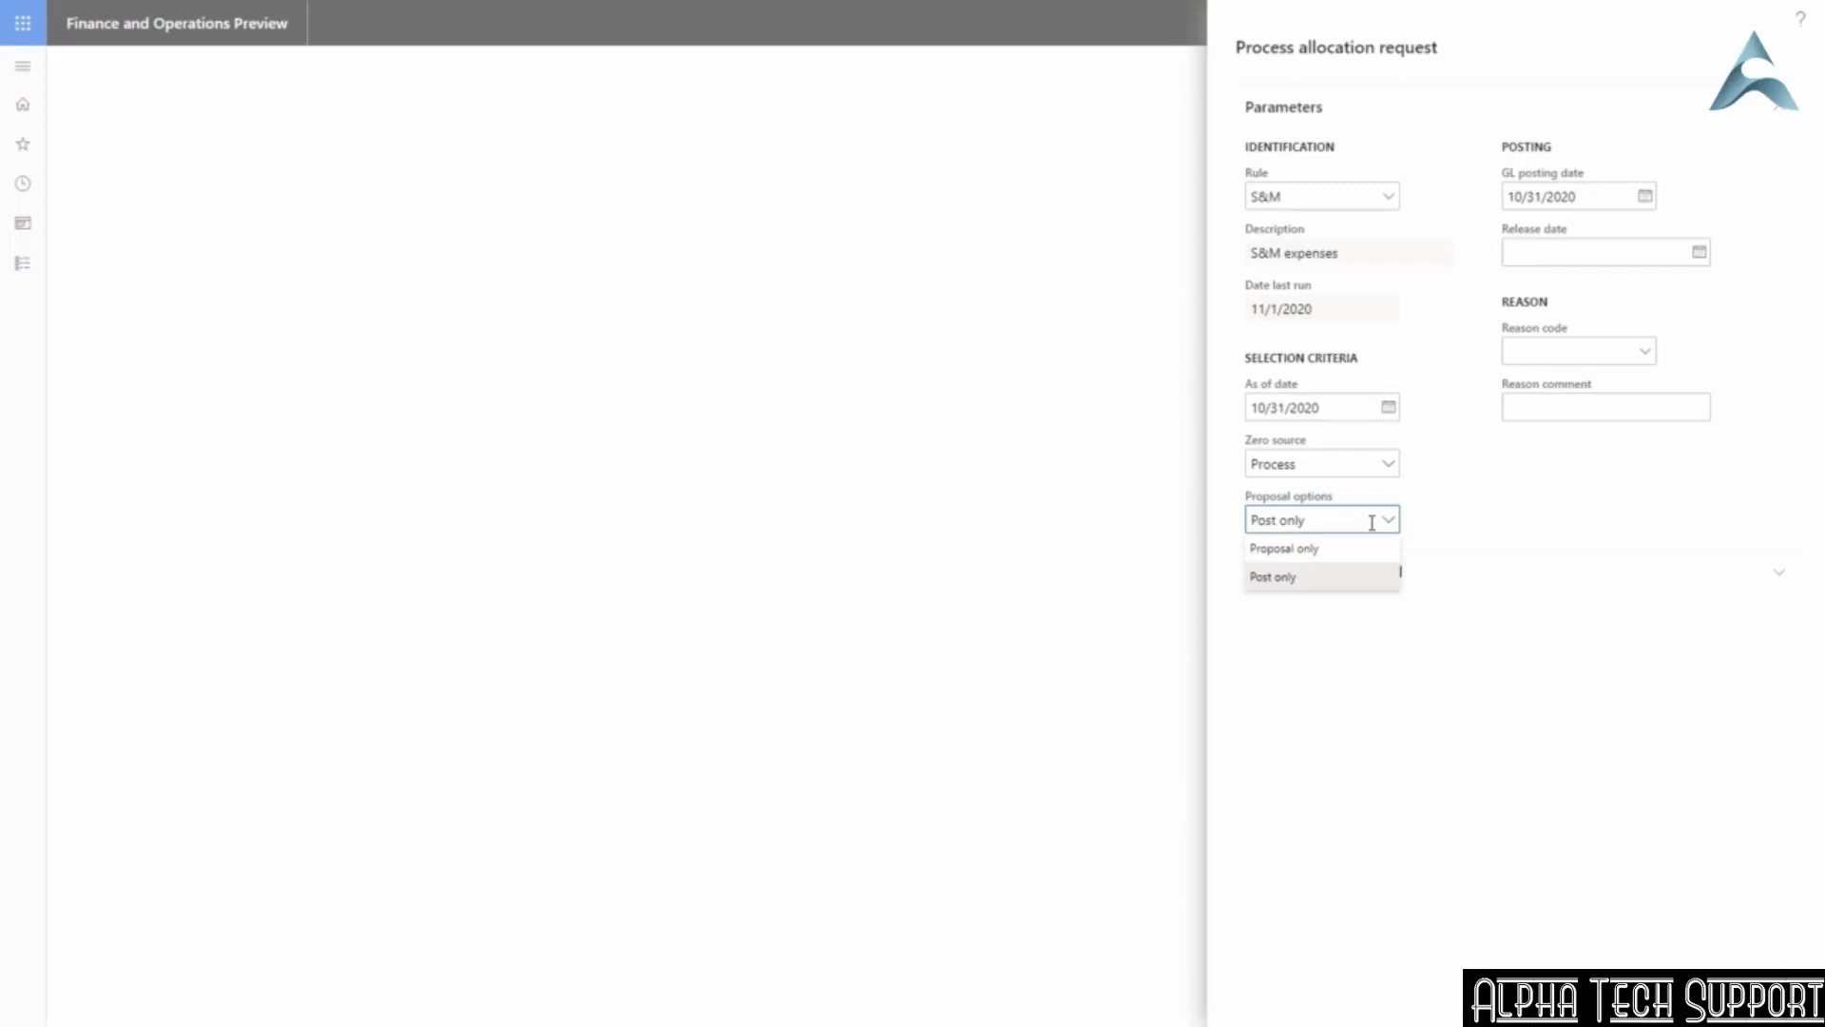
pyautogui.click(1332, 549)
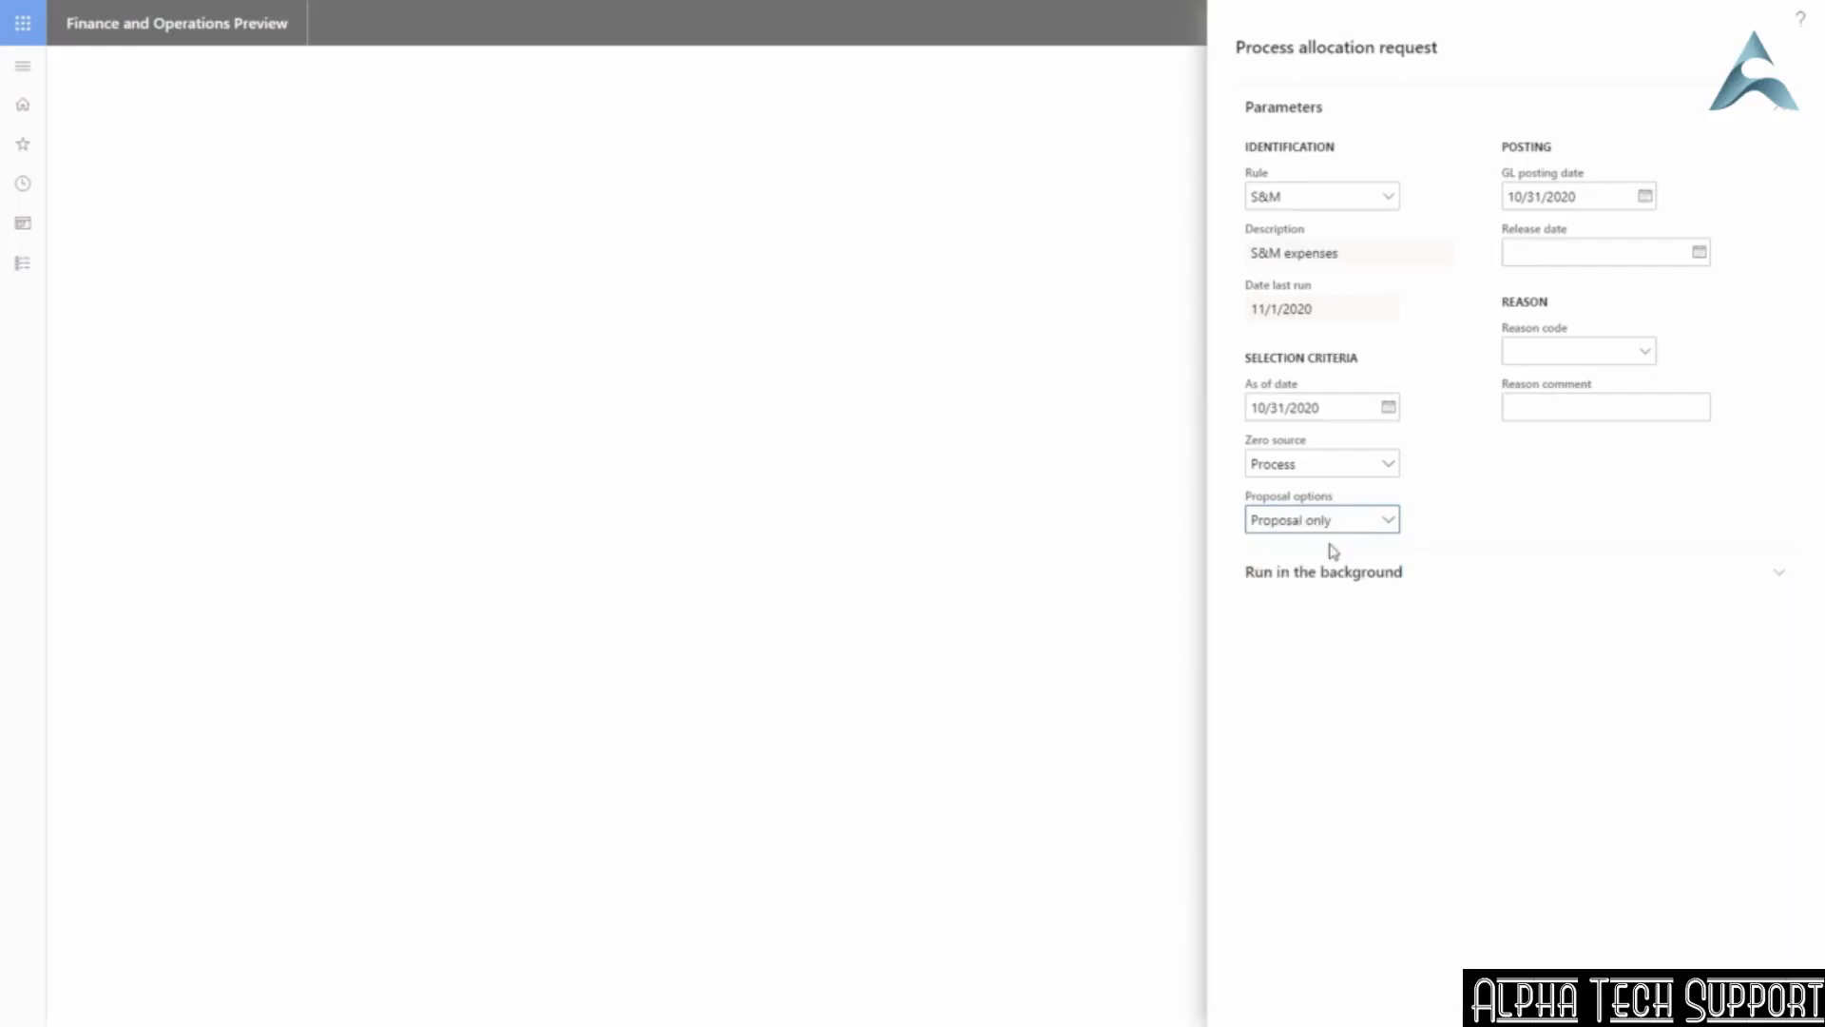
pyautogui.hotkey('alt', 'Return')
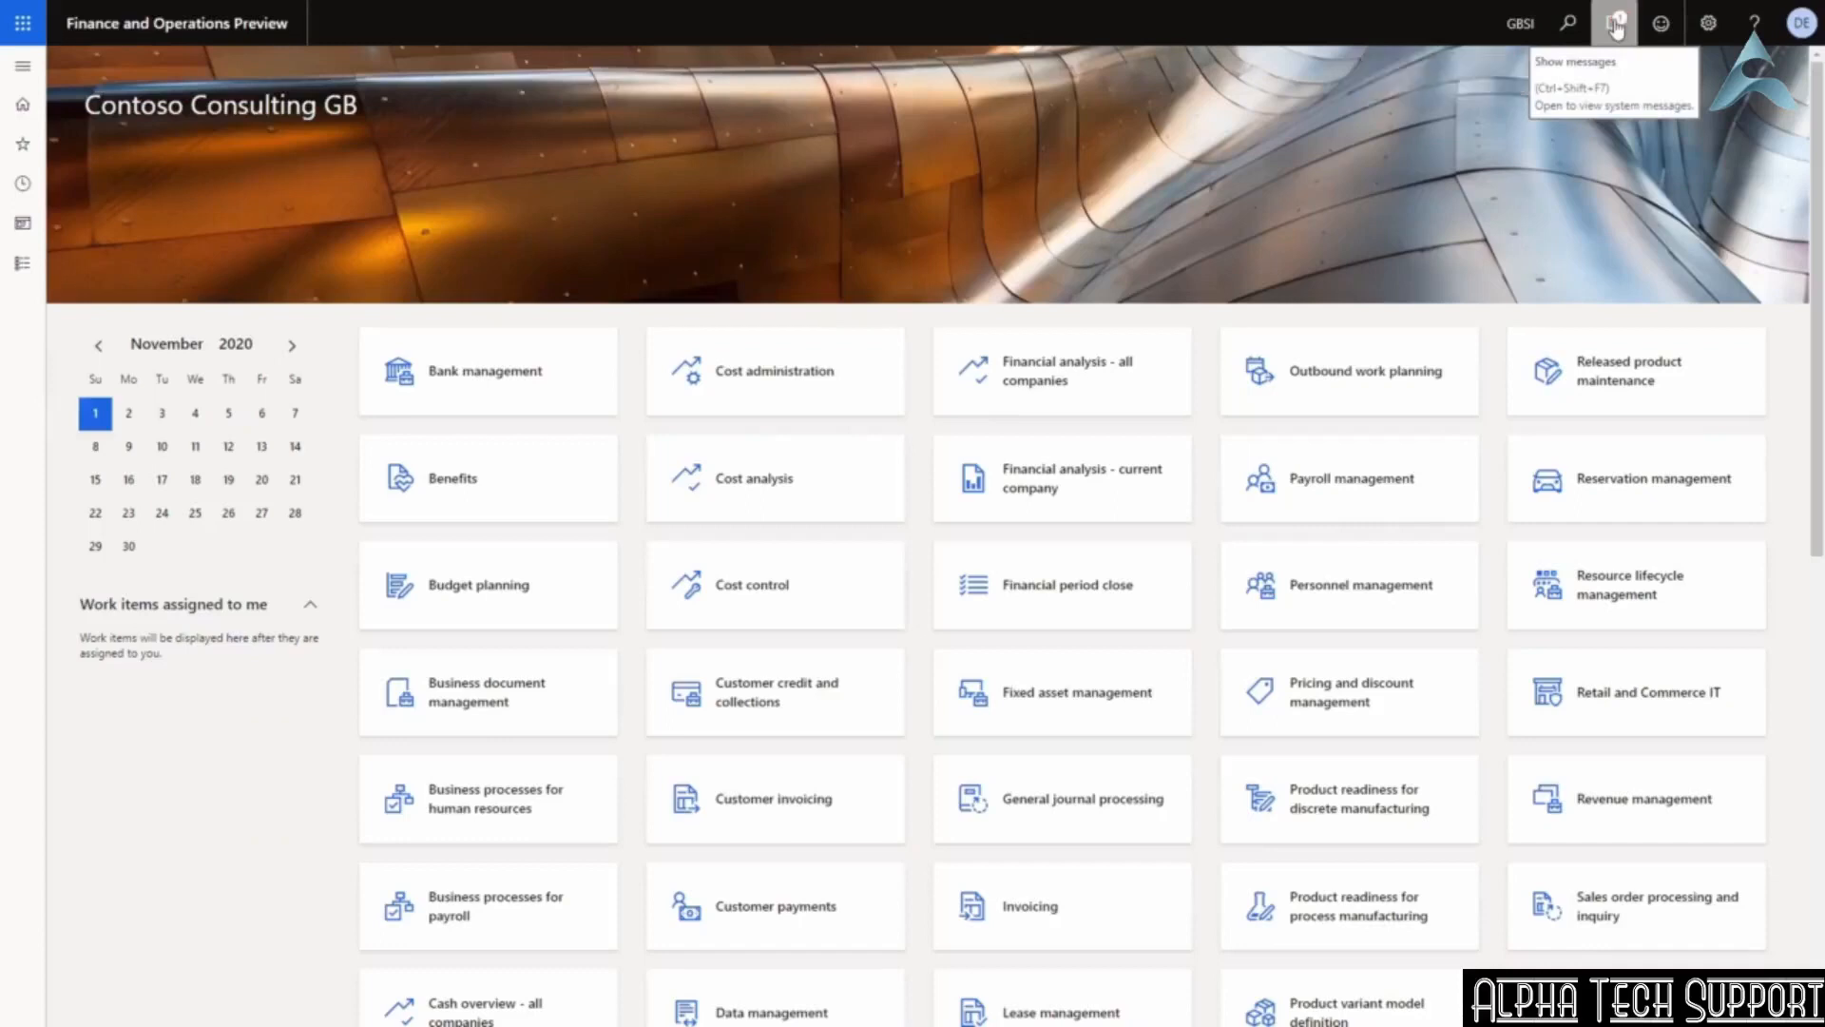
# Clear all notifications from the action center.
pyautogui.click(1616, 28)
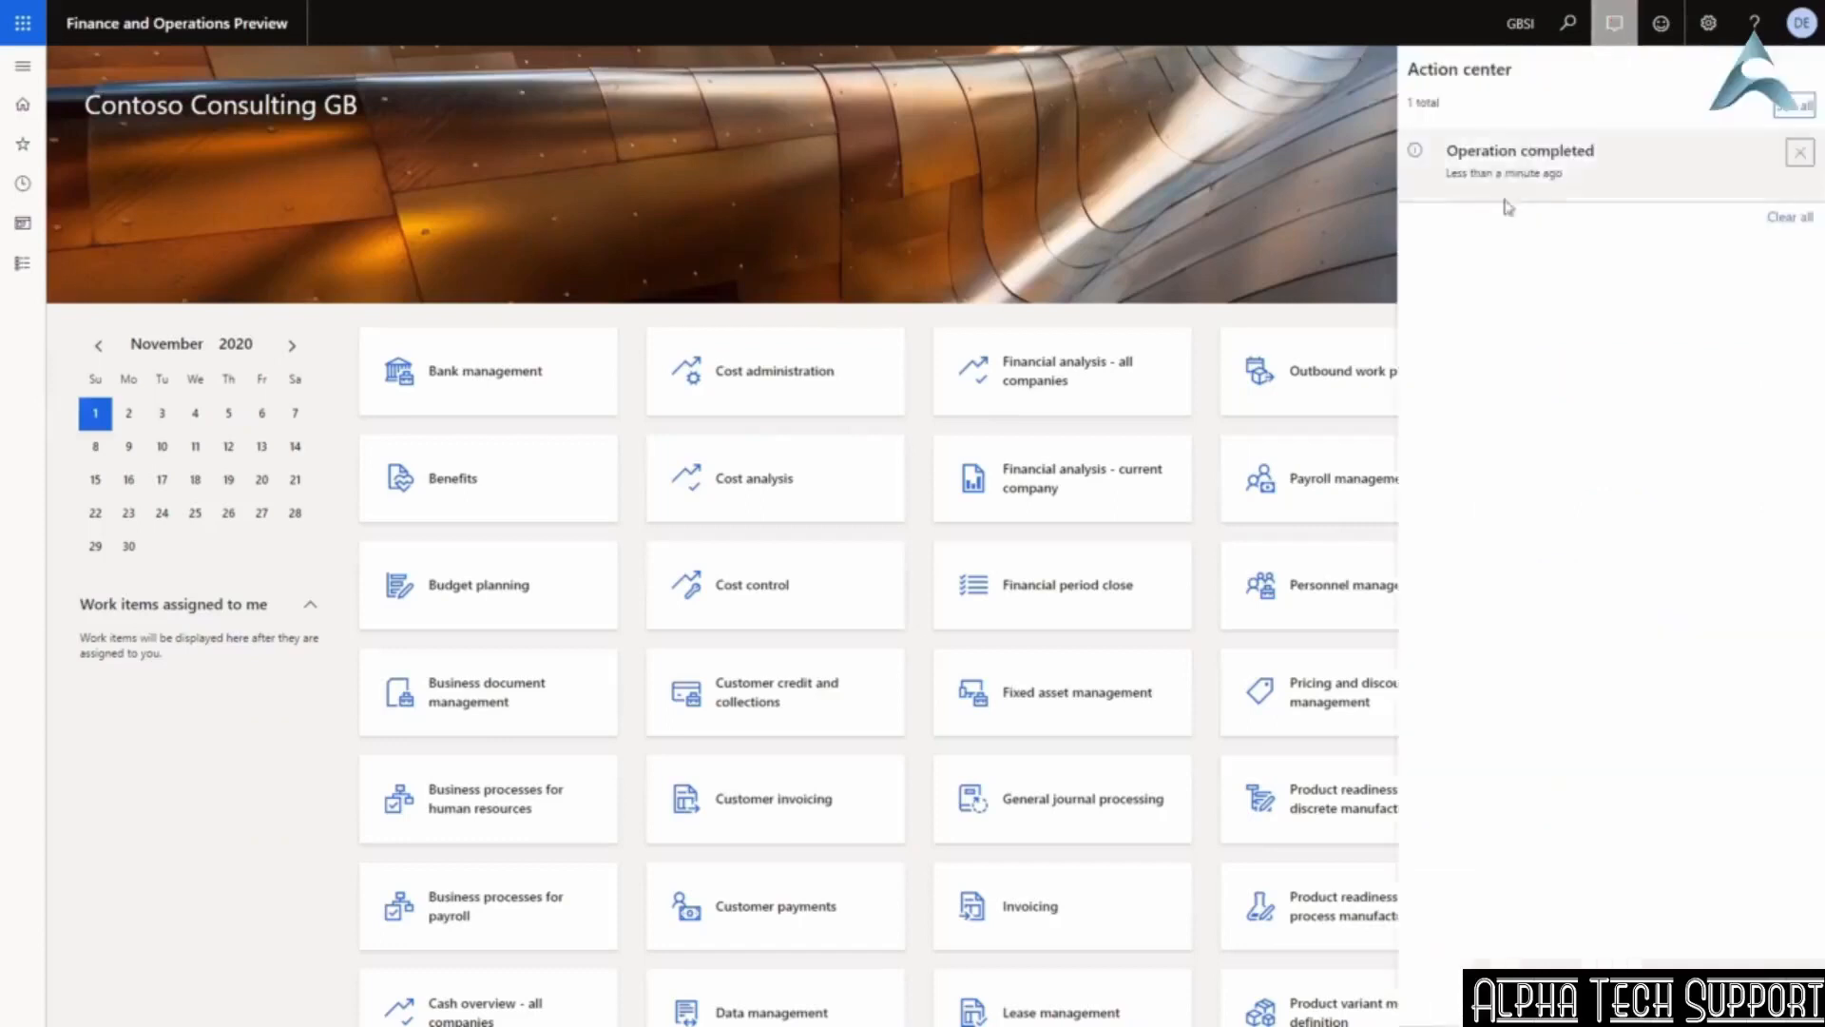
pyautogui.click(1795, 220)
pyautogui.click(1027, 222)
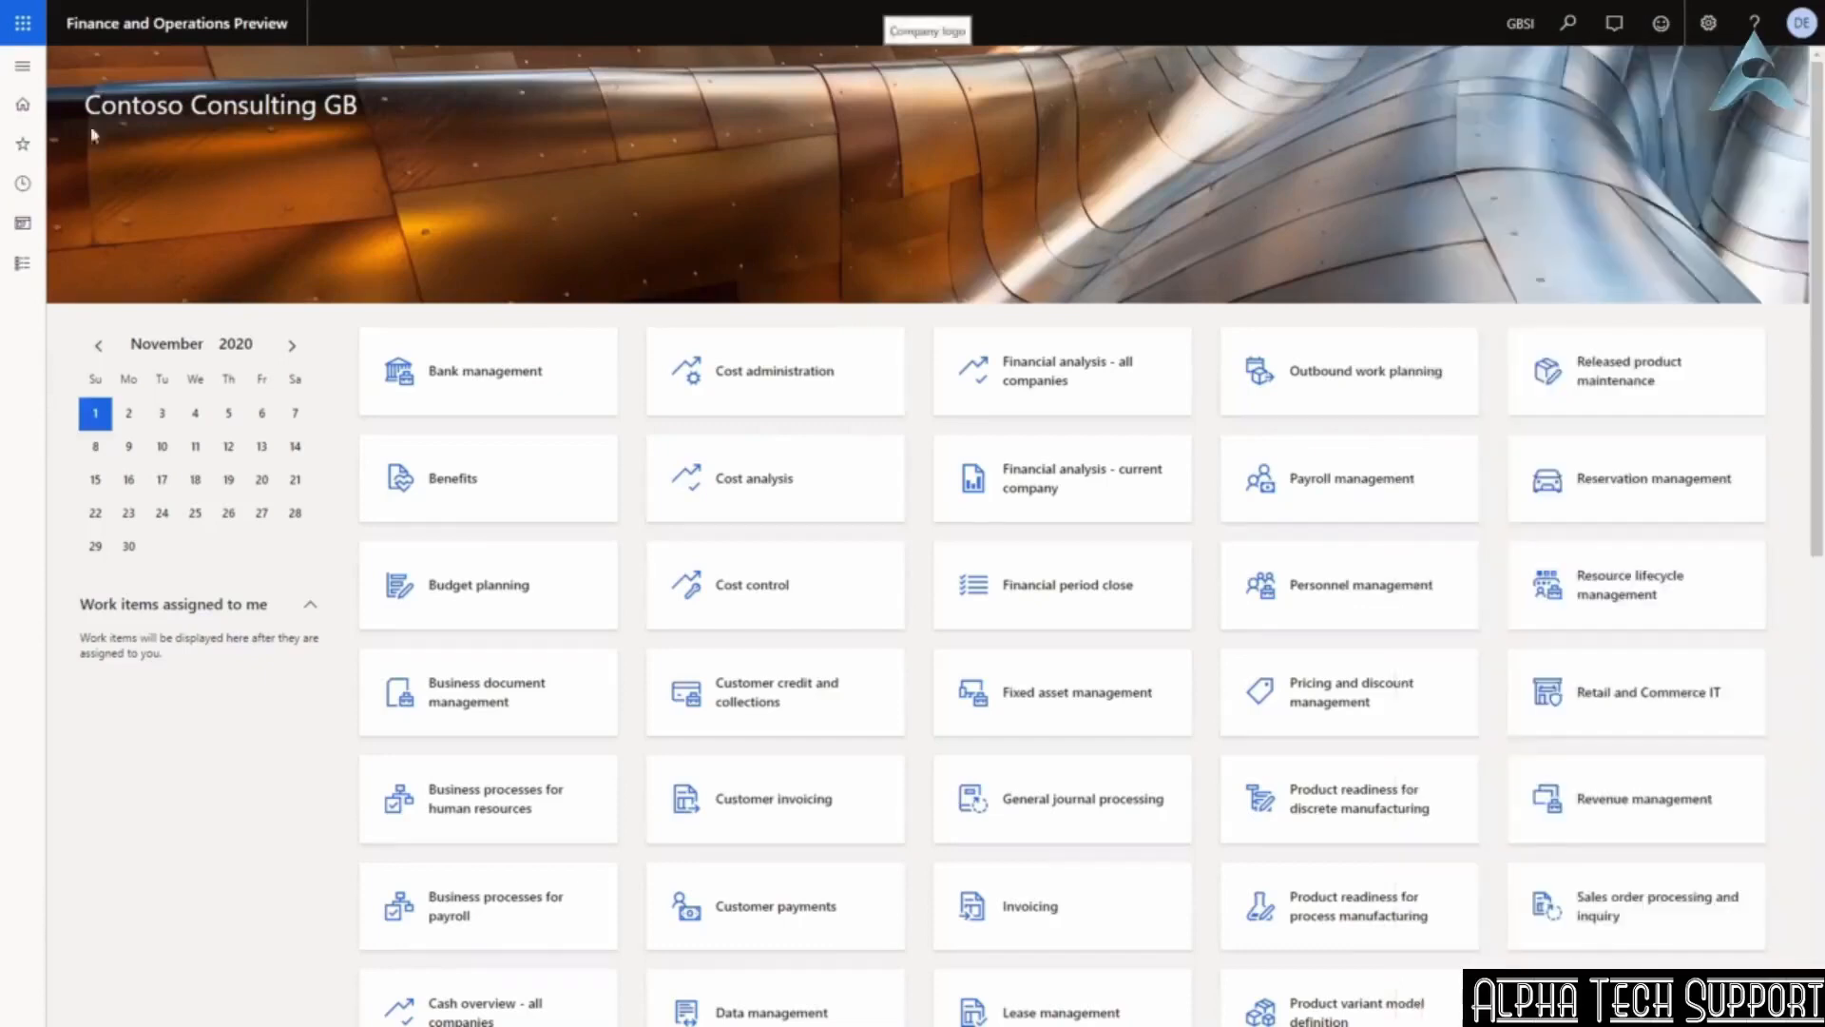
# Open the lines of allocation journal 00000868.
pyautogui.click(23, 65)
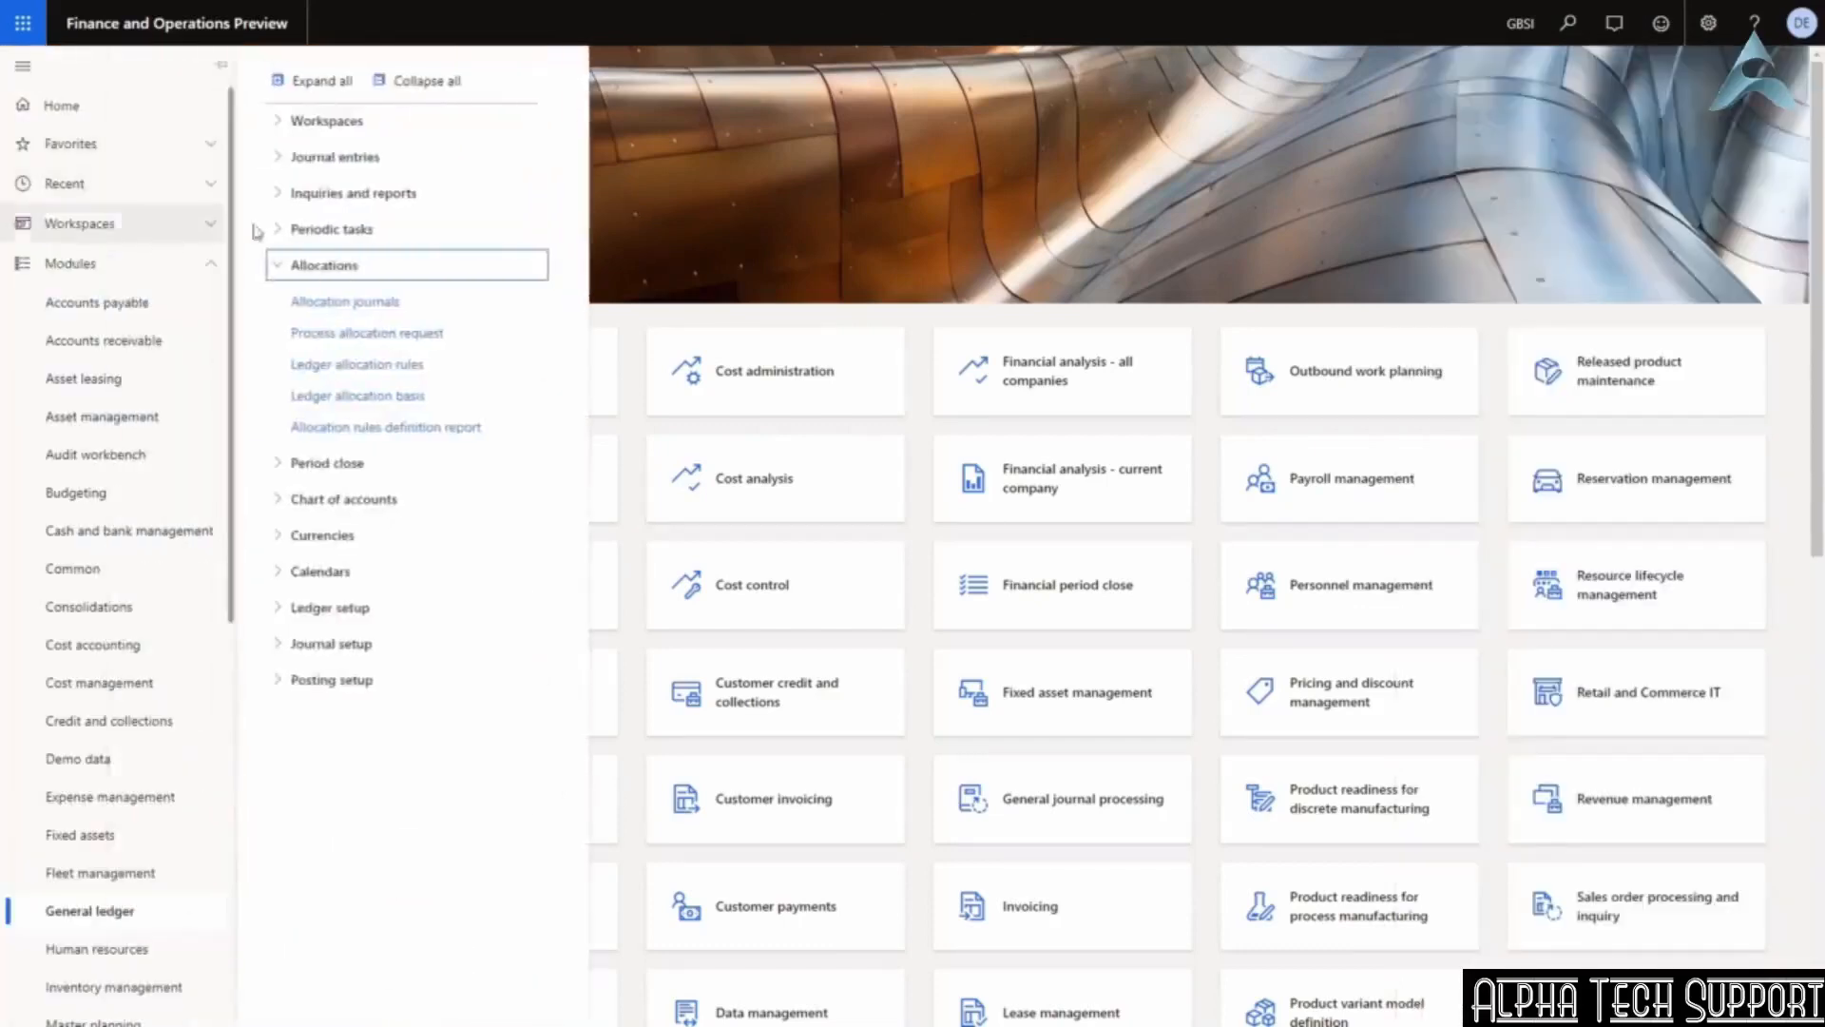
pyautogui.click(314, 305)
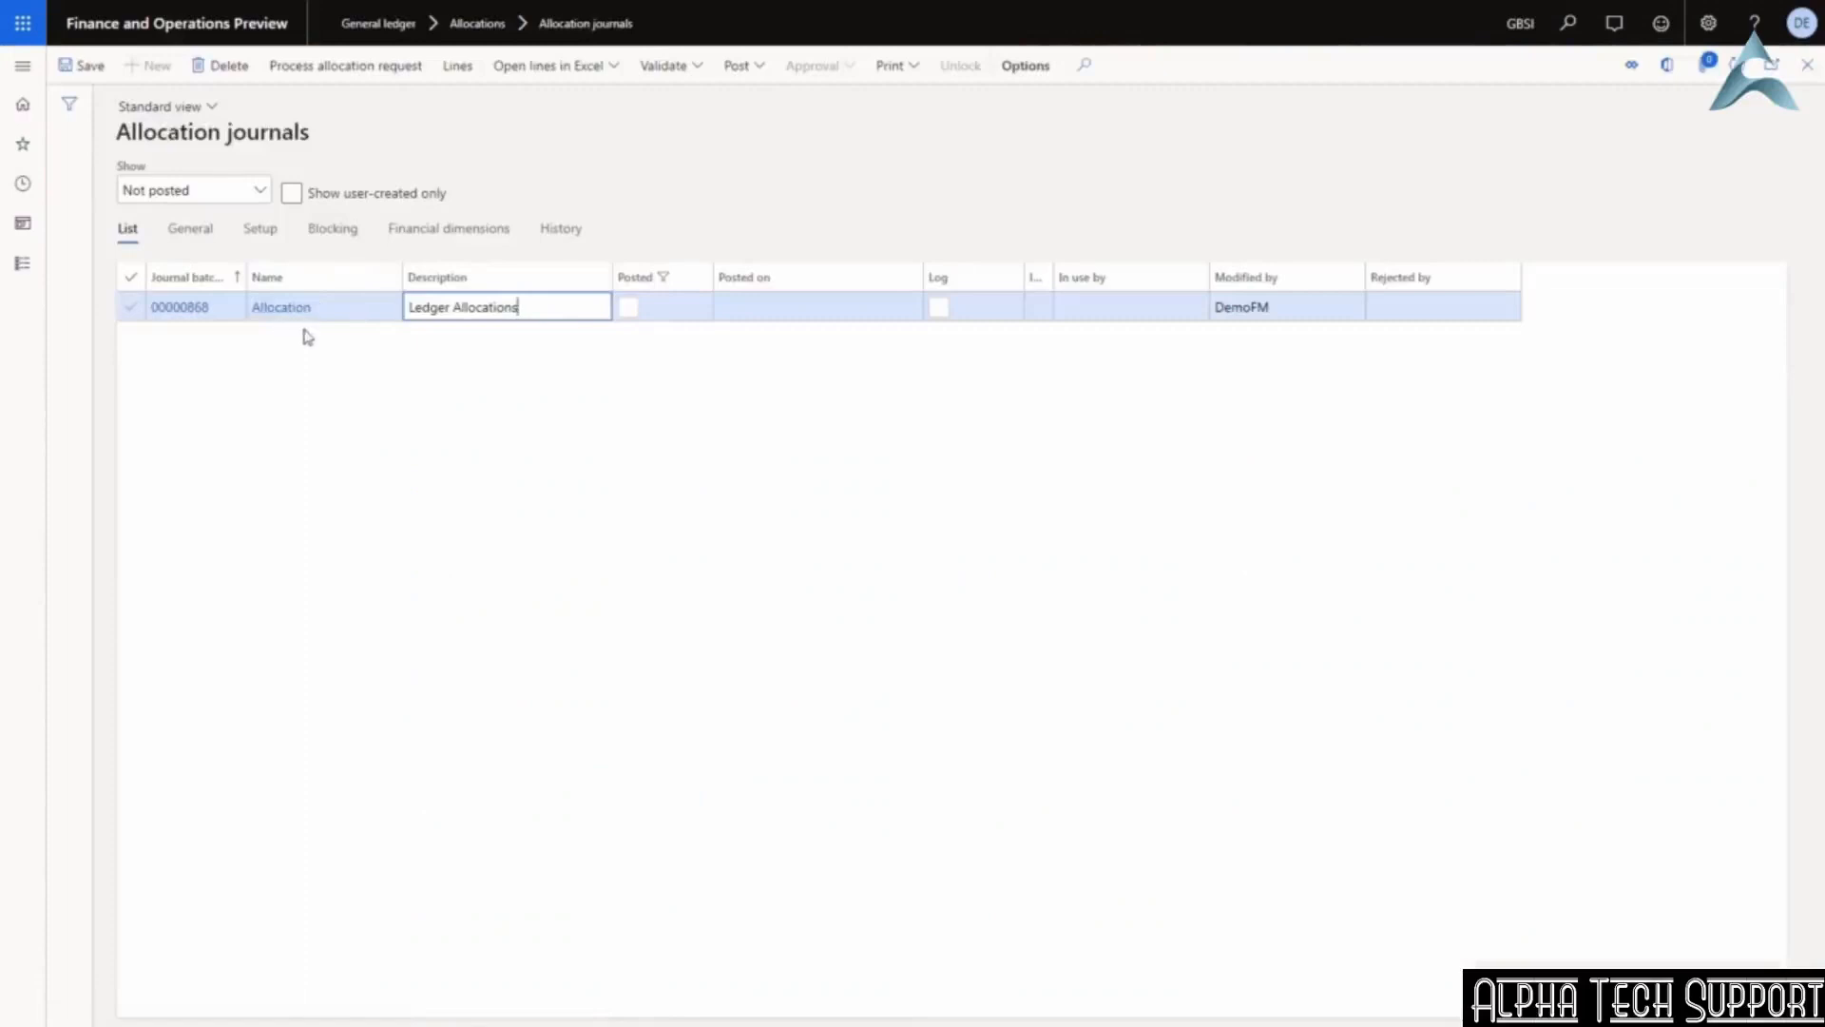
pyautogui.click(457, 69)
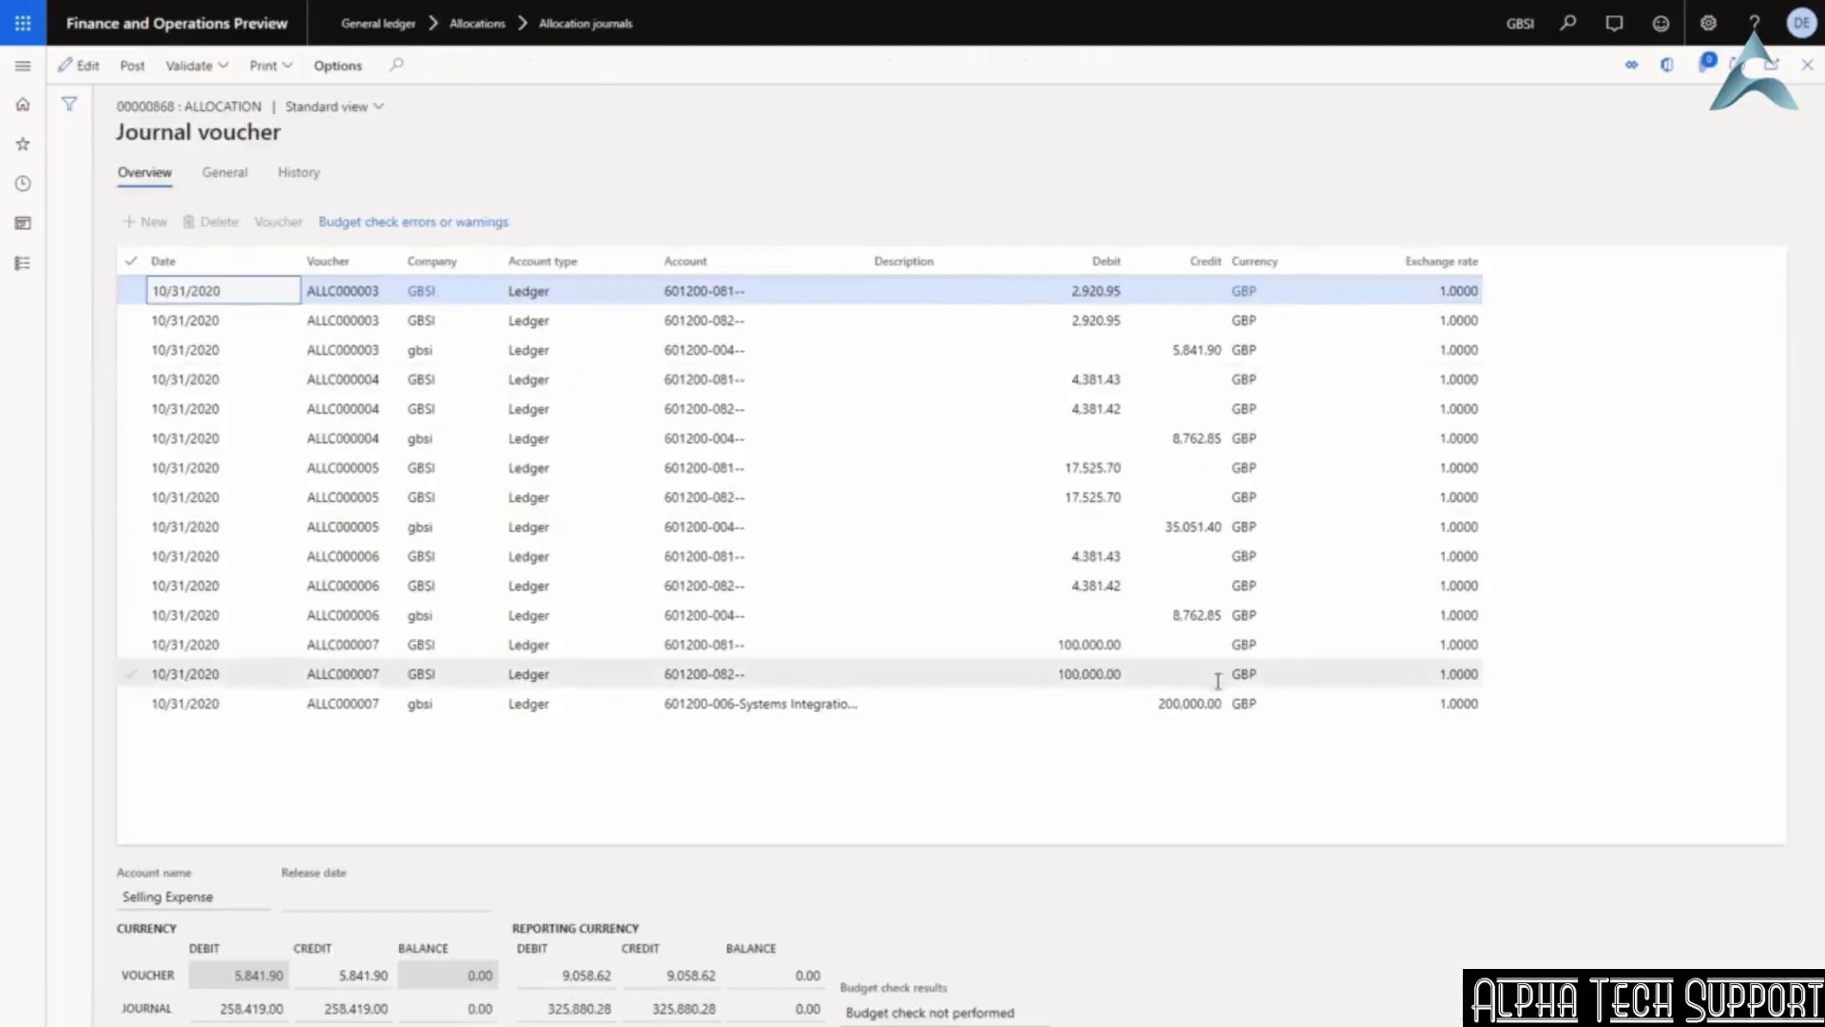
# Review voucher ALLC000007's 200,000.00 credit and its 601200-081, -082 and -006 lines.
pyautogui.click(1160, 705)
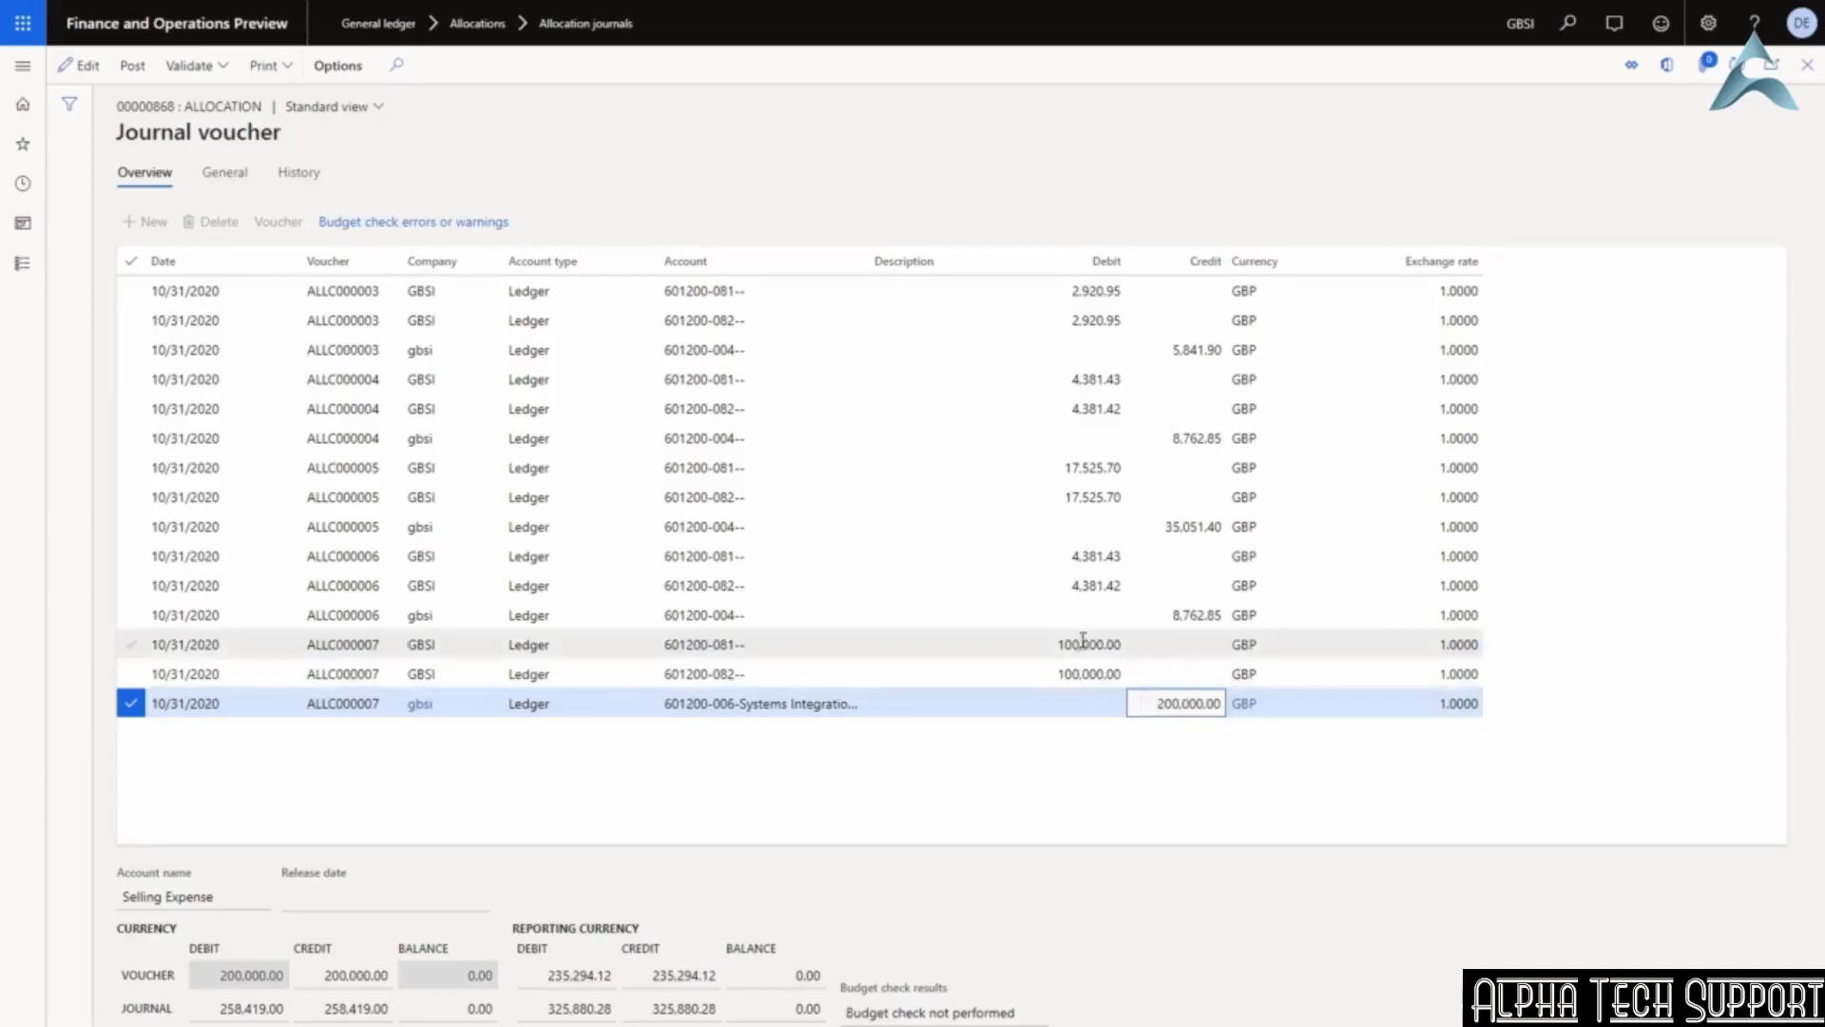
pyautogui.click(736, 648)
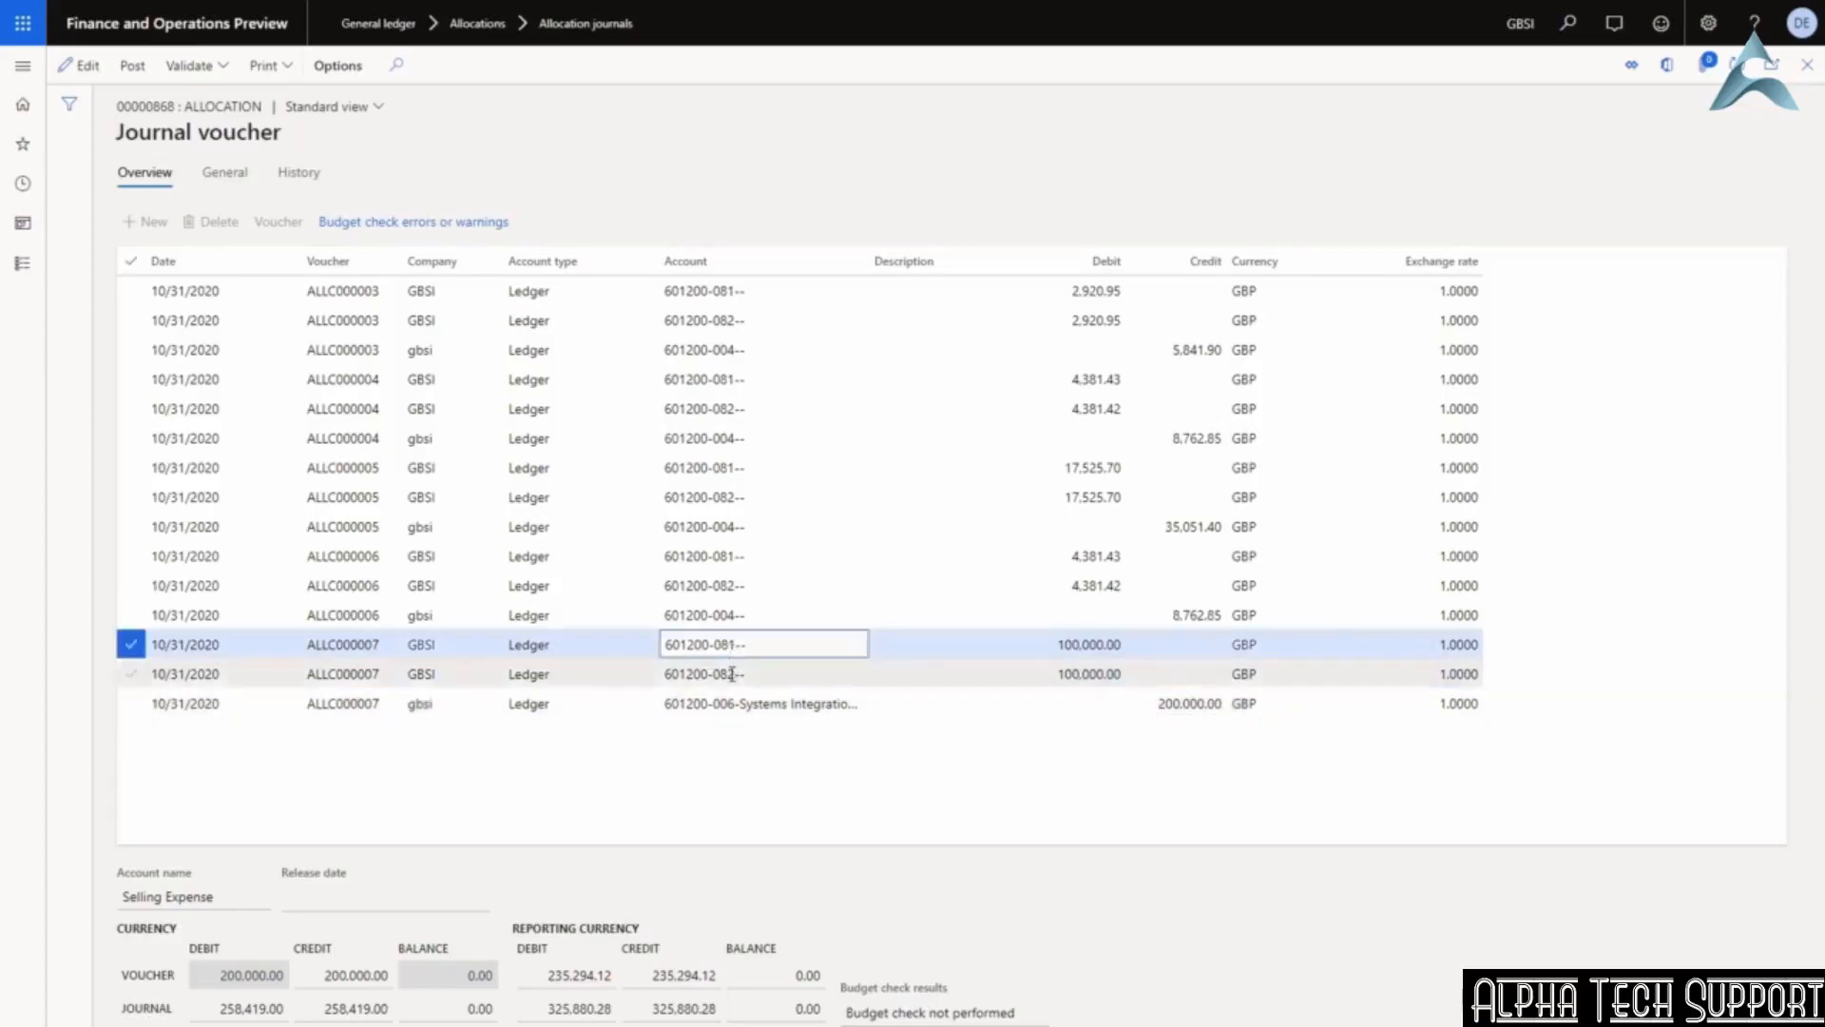
pyautogui.click(732, 673)
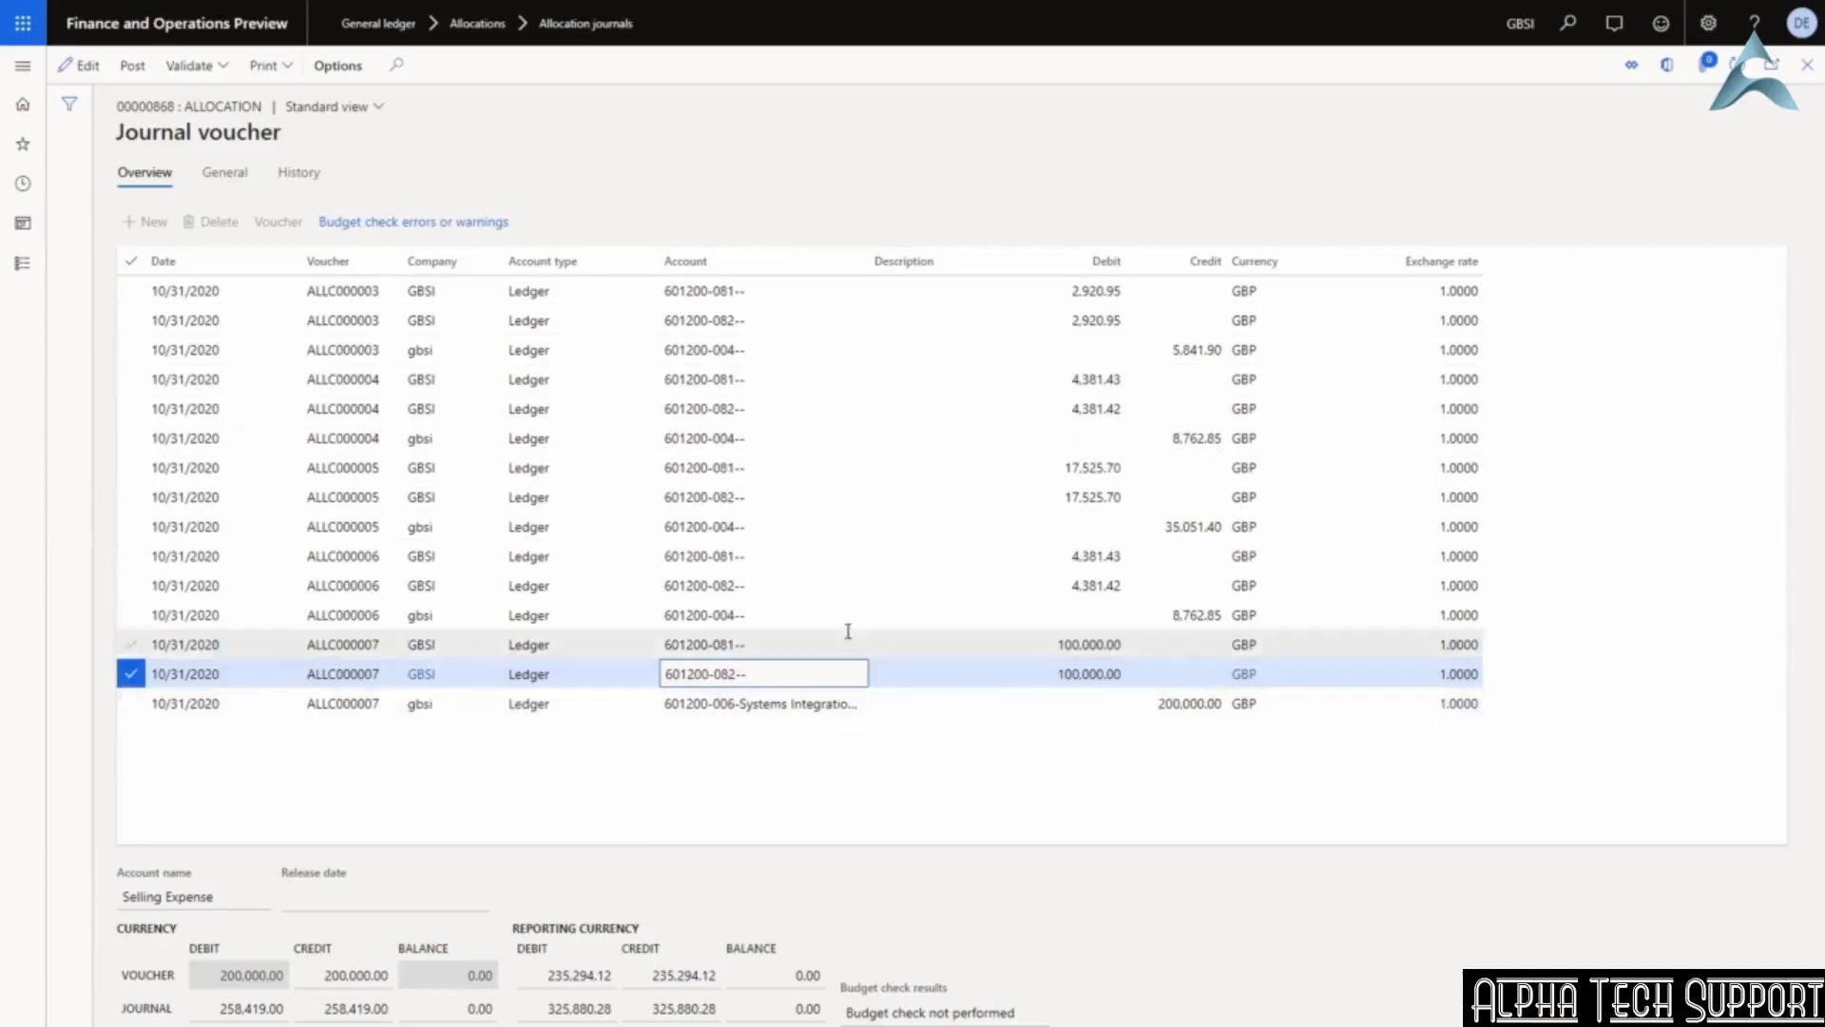
pyautogui.click(130, 646)
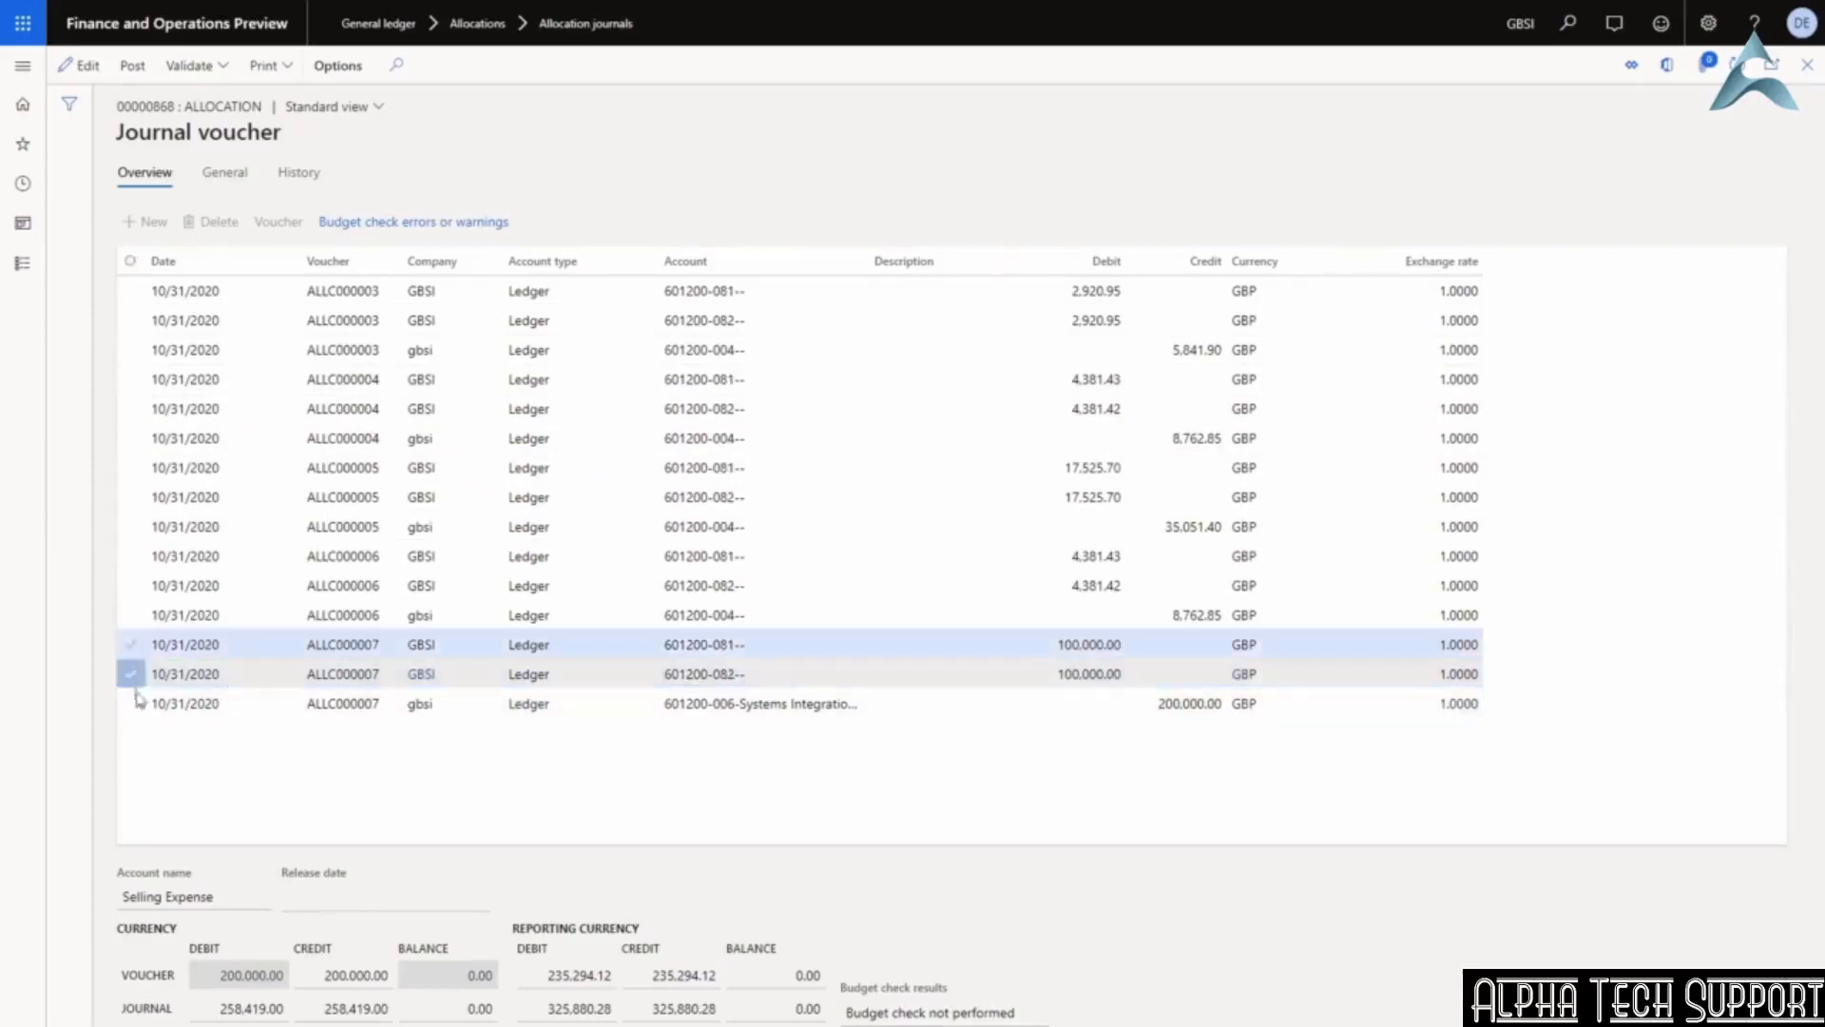
pyautogui.click(131, 704)
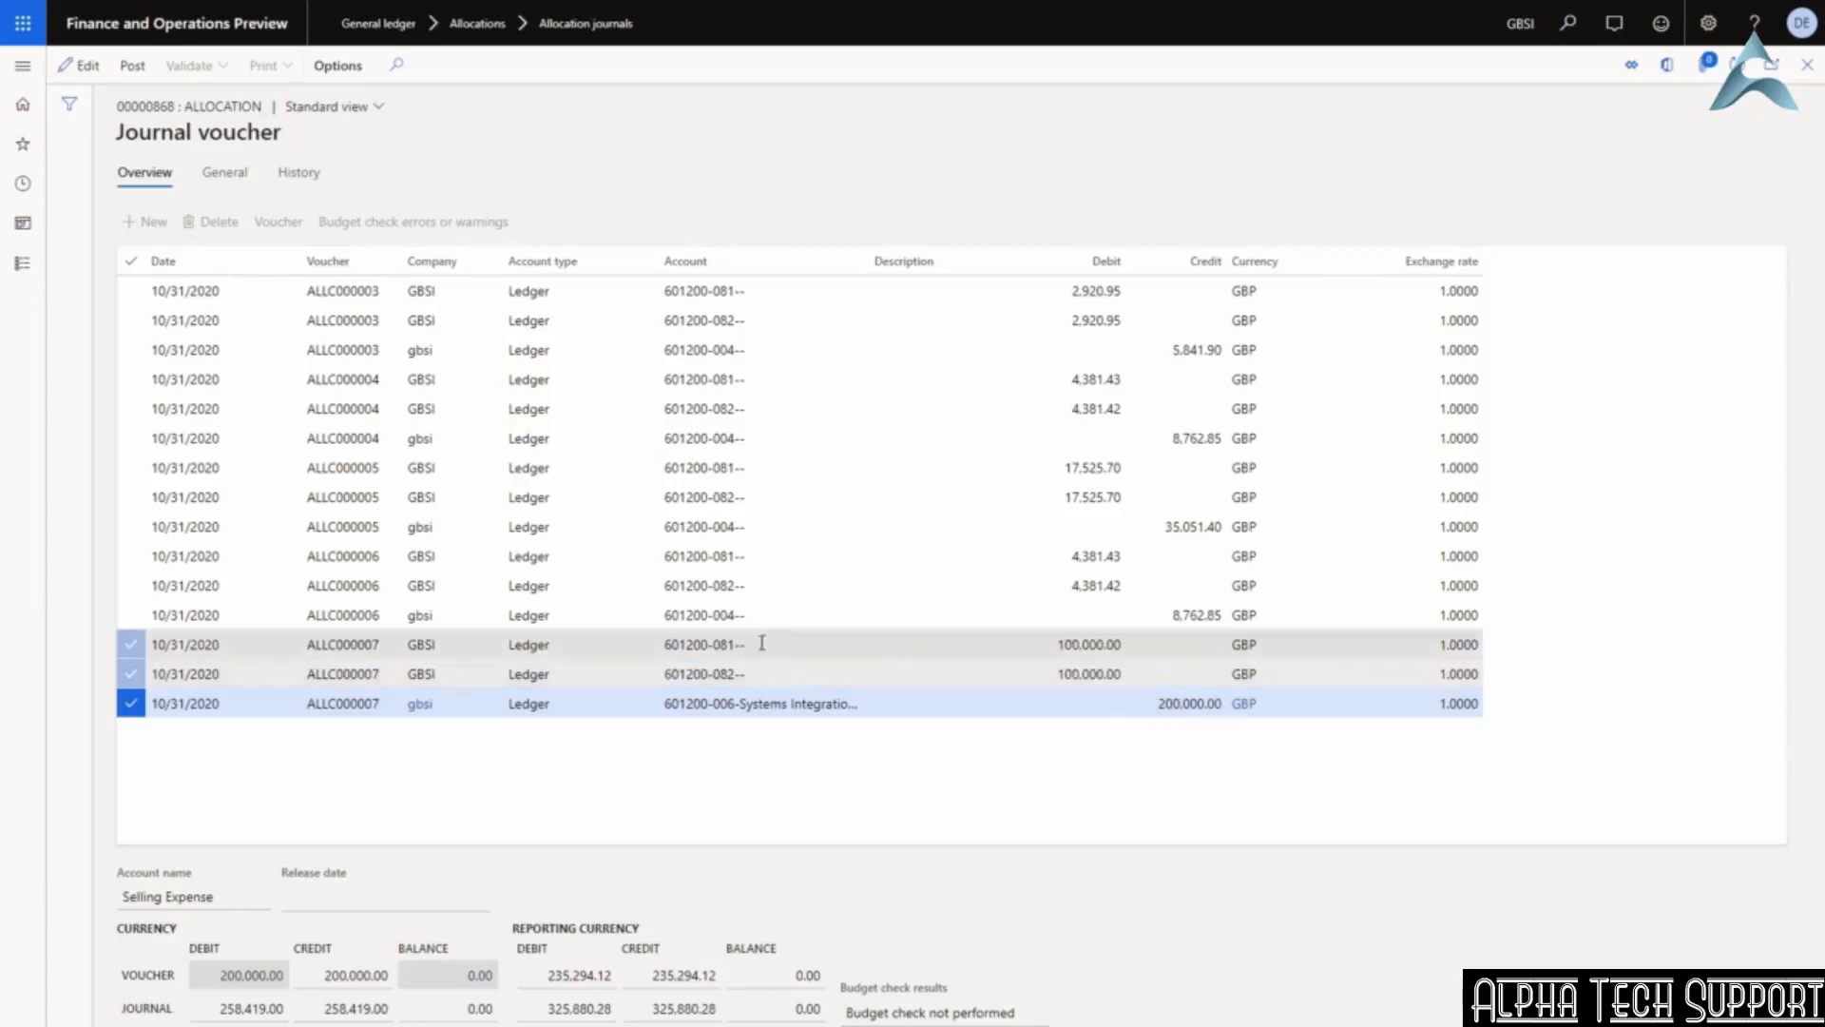
pyautogui.moveTo(728, 676)
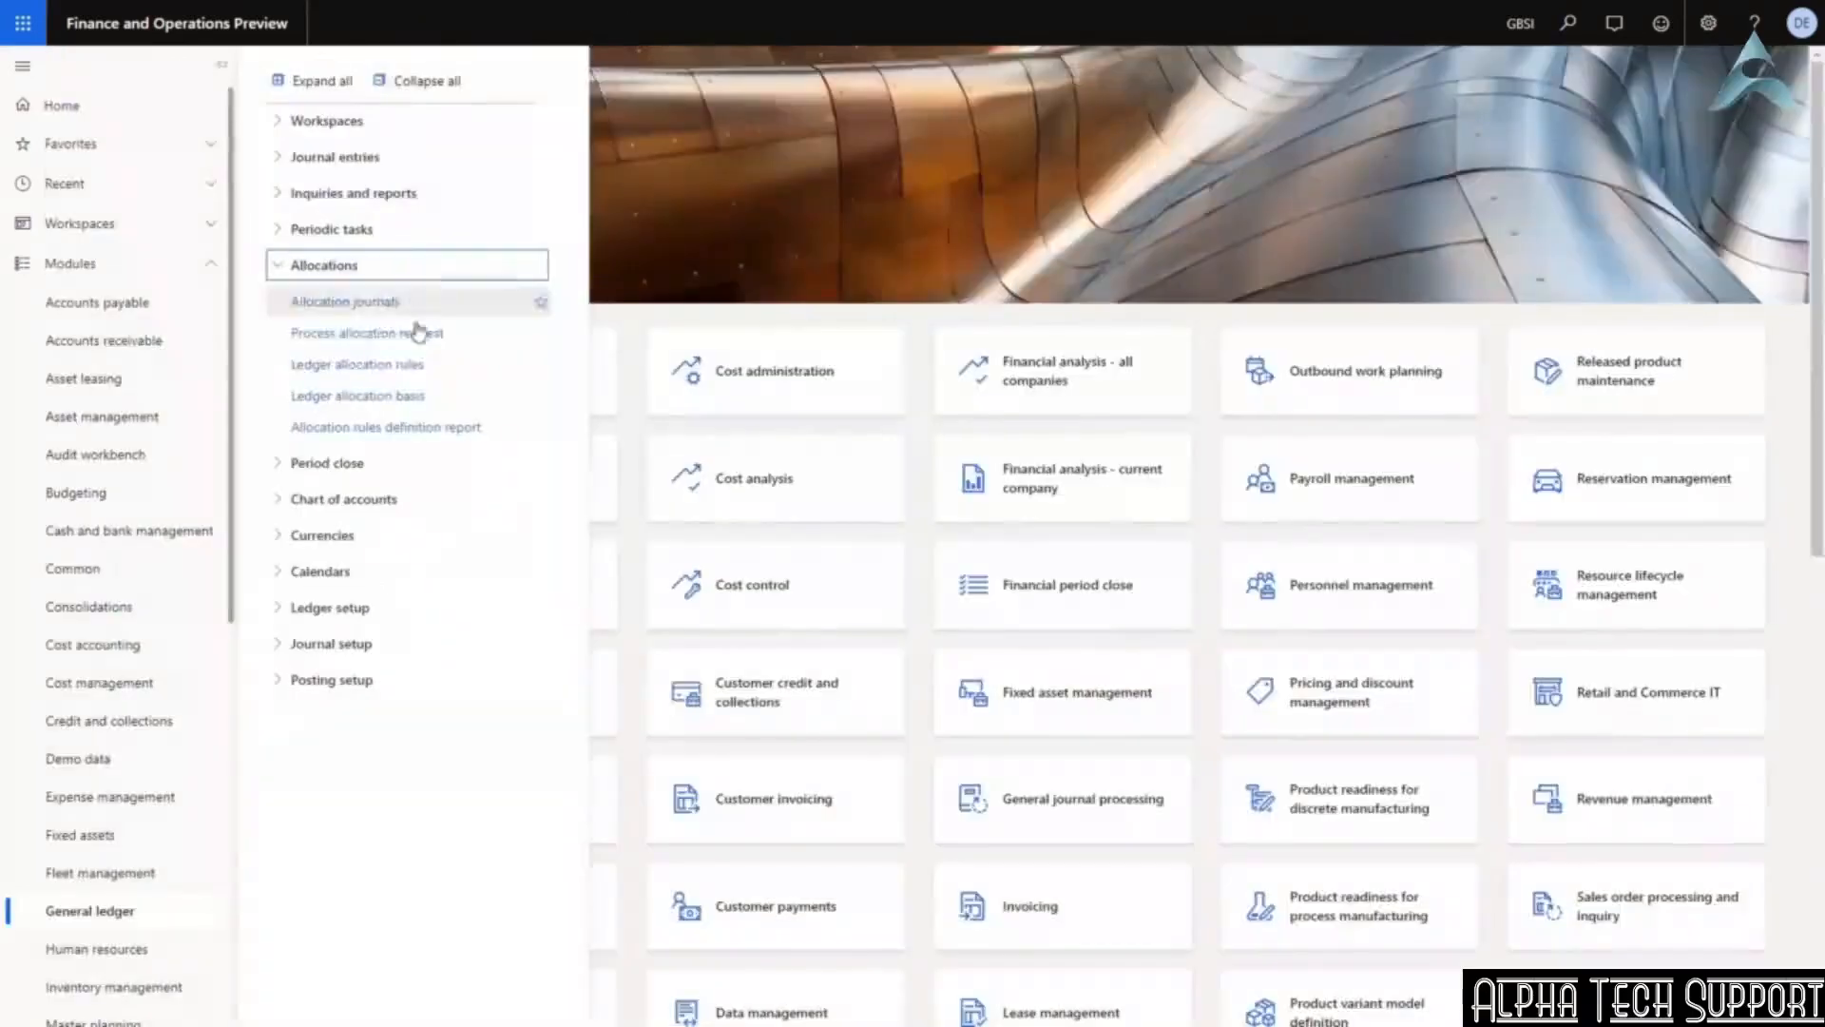
# Open the S&M allocation rule in edit mode and show its Allocation method choices.
pyautogui.click(381, 366)
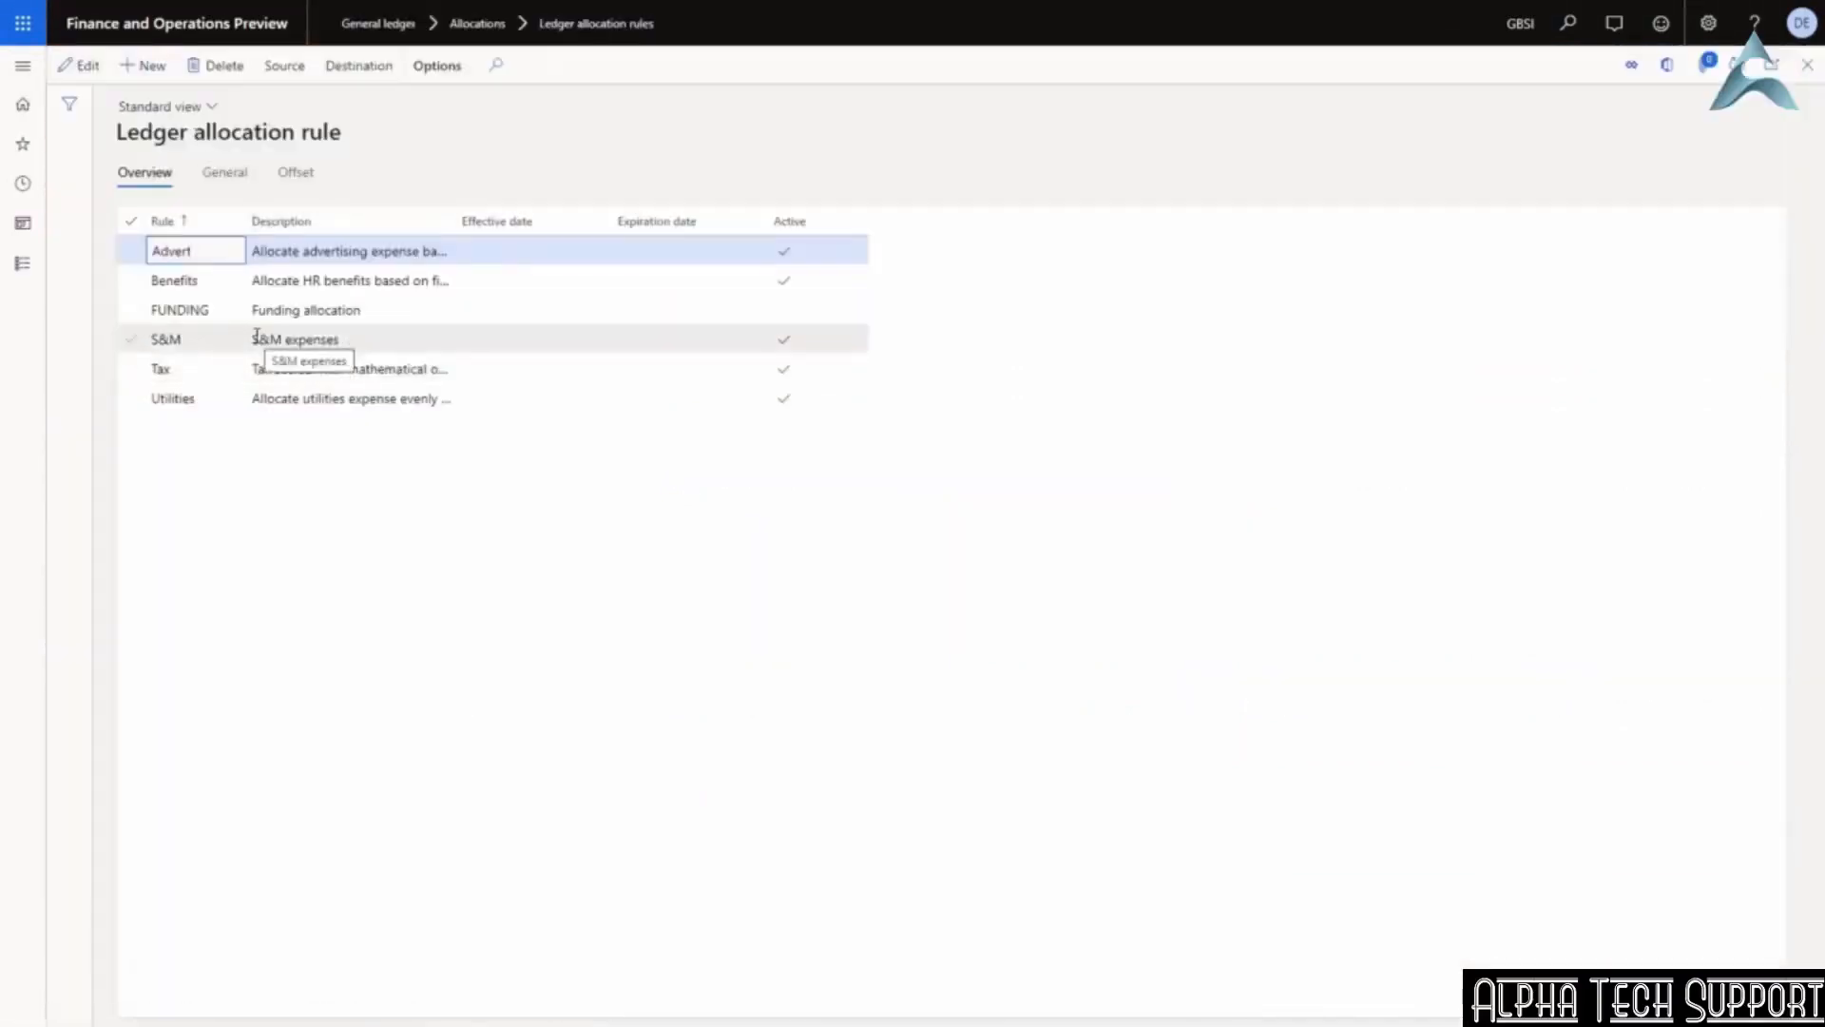
pyautogui.click(80, 69)
pyautogui.click(275, 338)
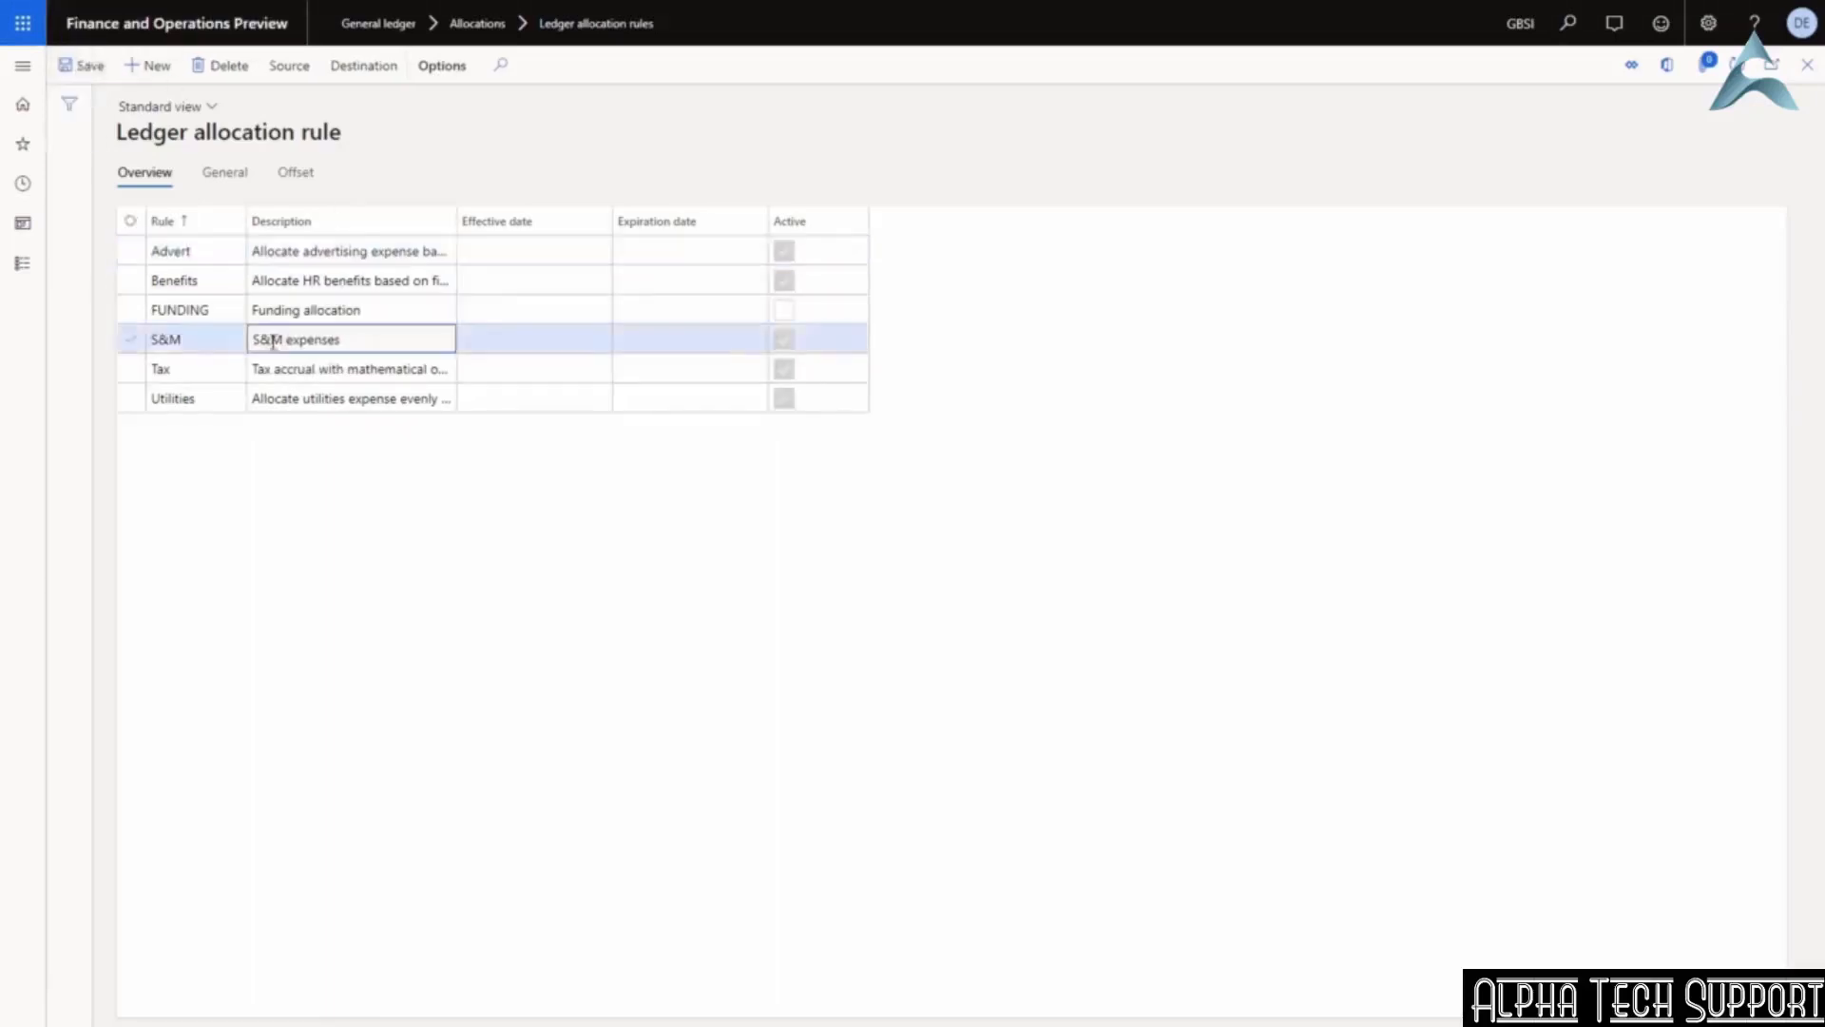
pyautogui.click(223, 176)
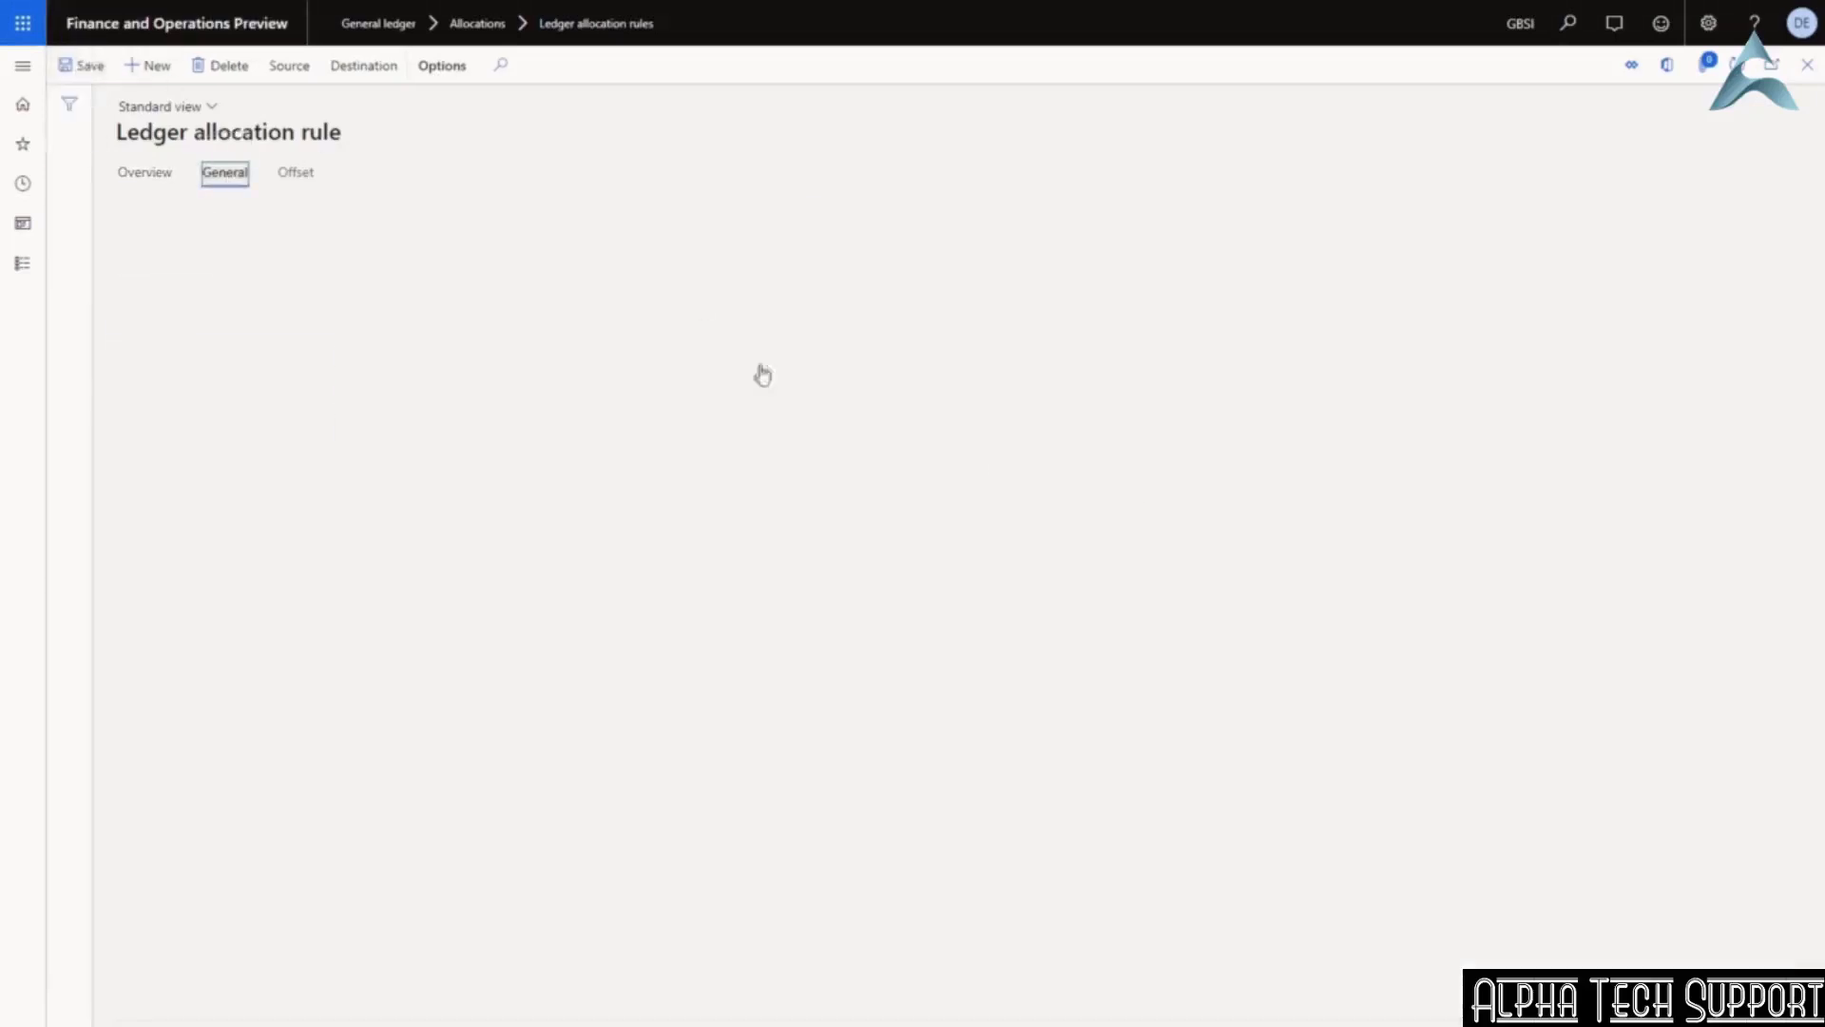
pyautogui.click(750, 298)
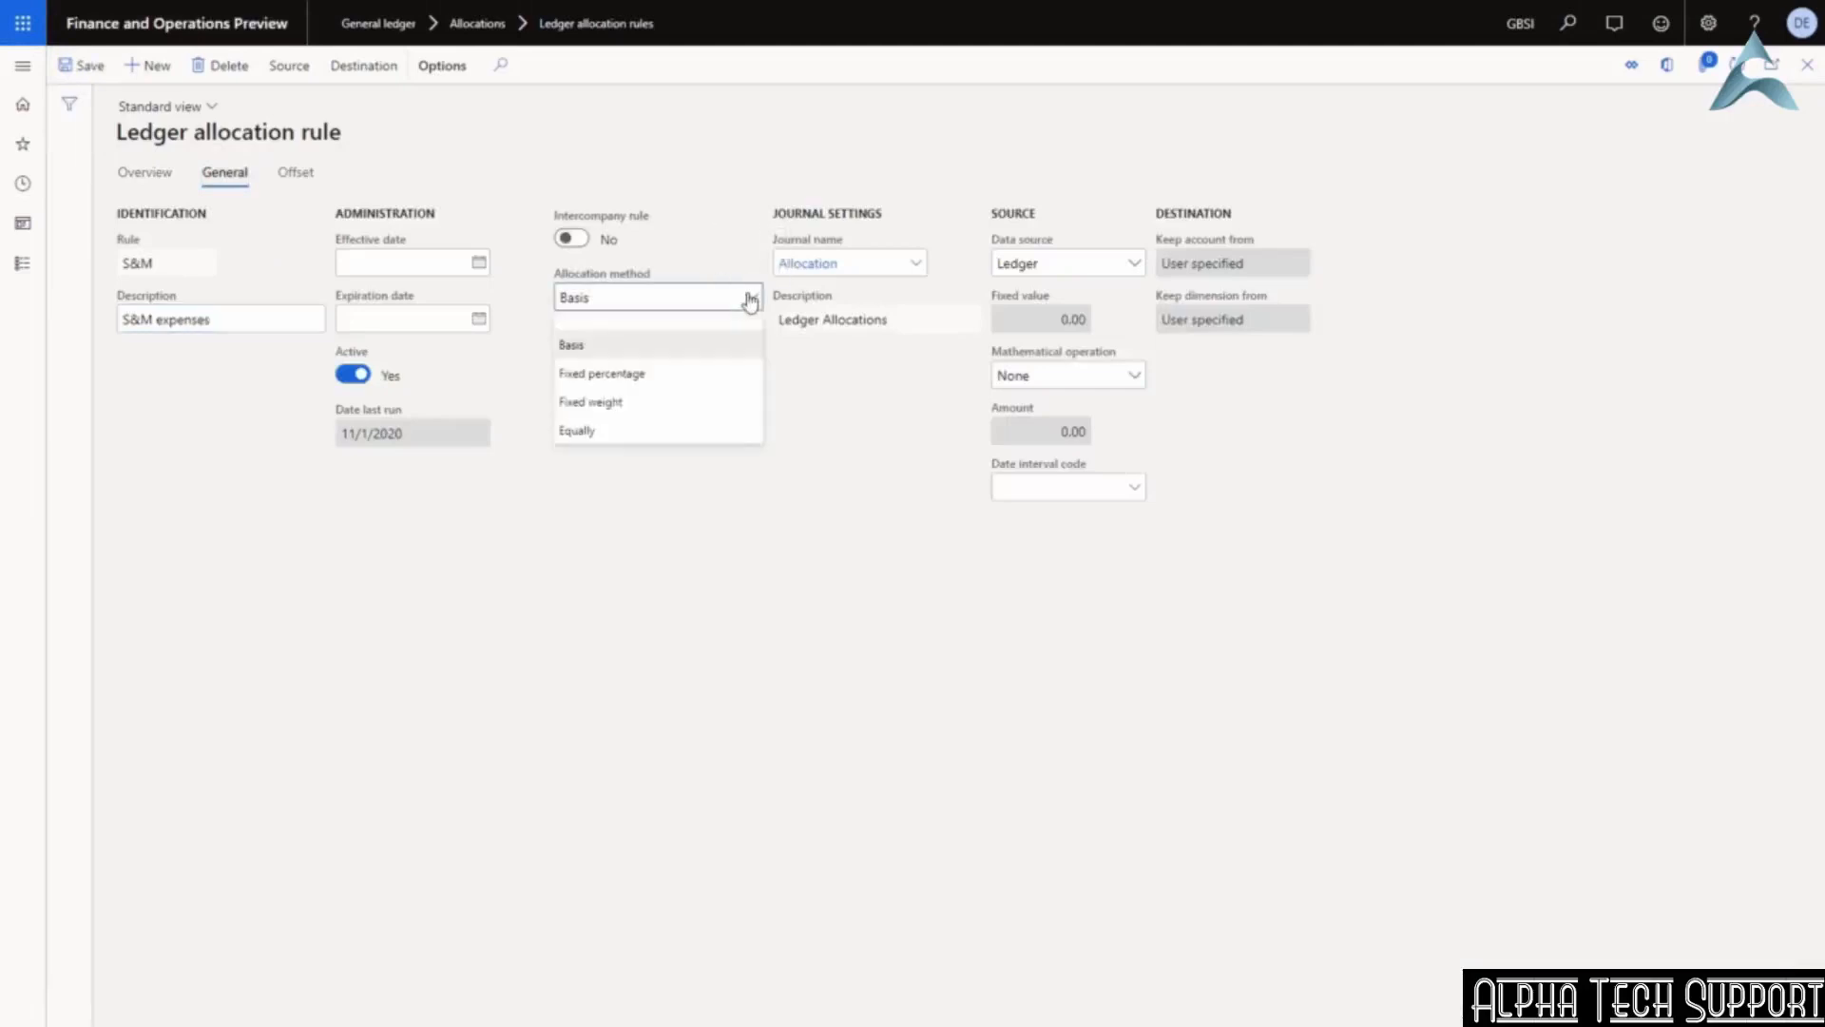
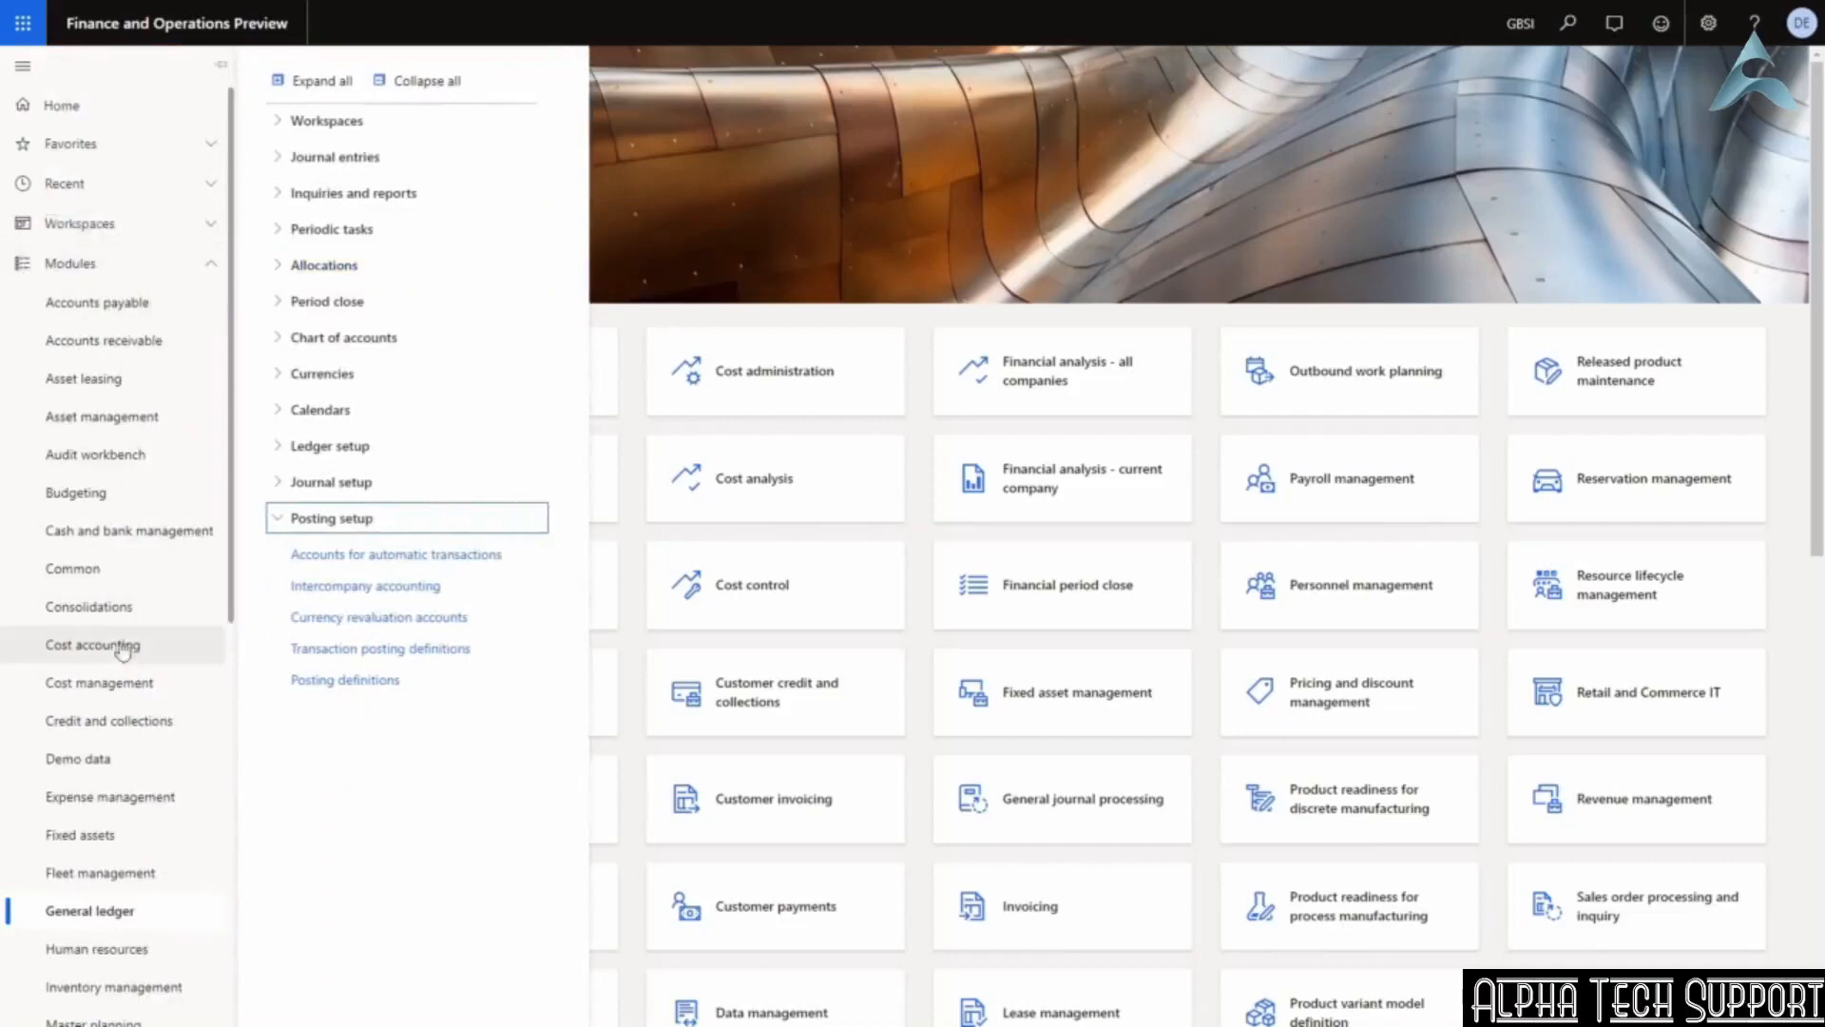
pyautogui.click(368, 525)
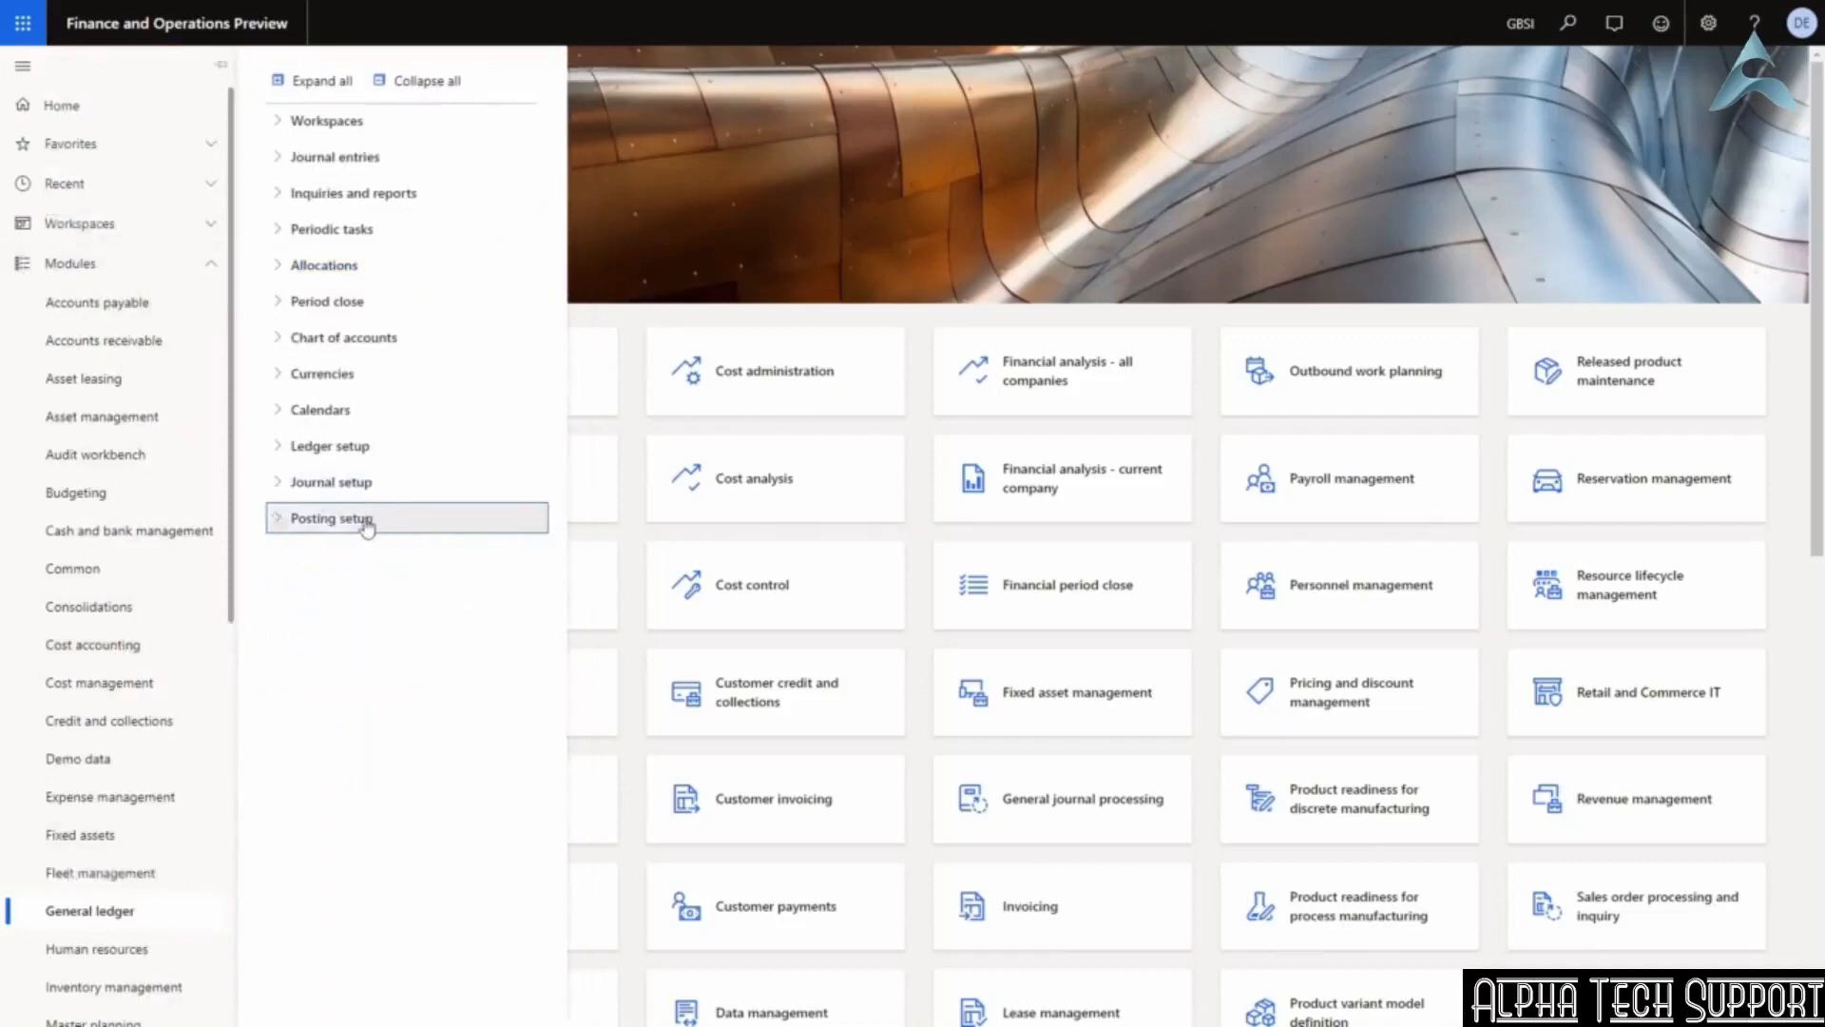
pyautogui.click(368, 525)
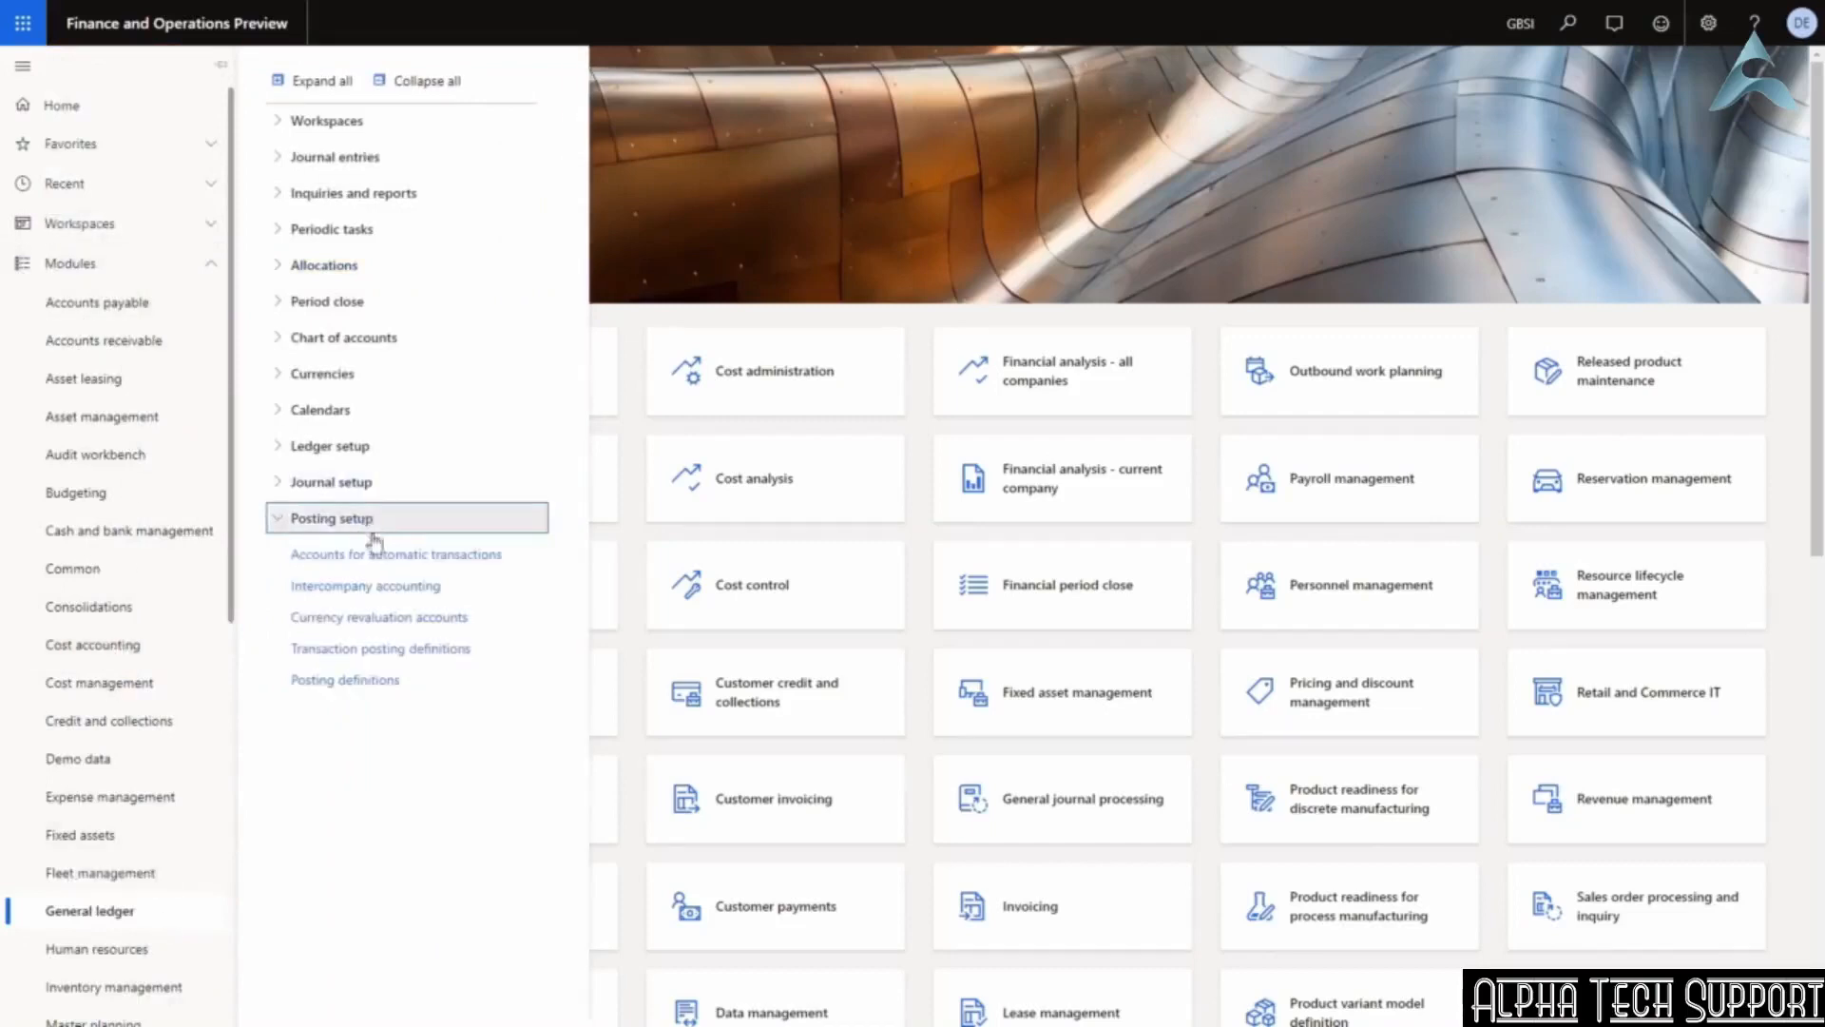
pyautogui.click(397, 595)
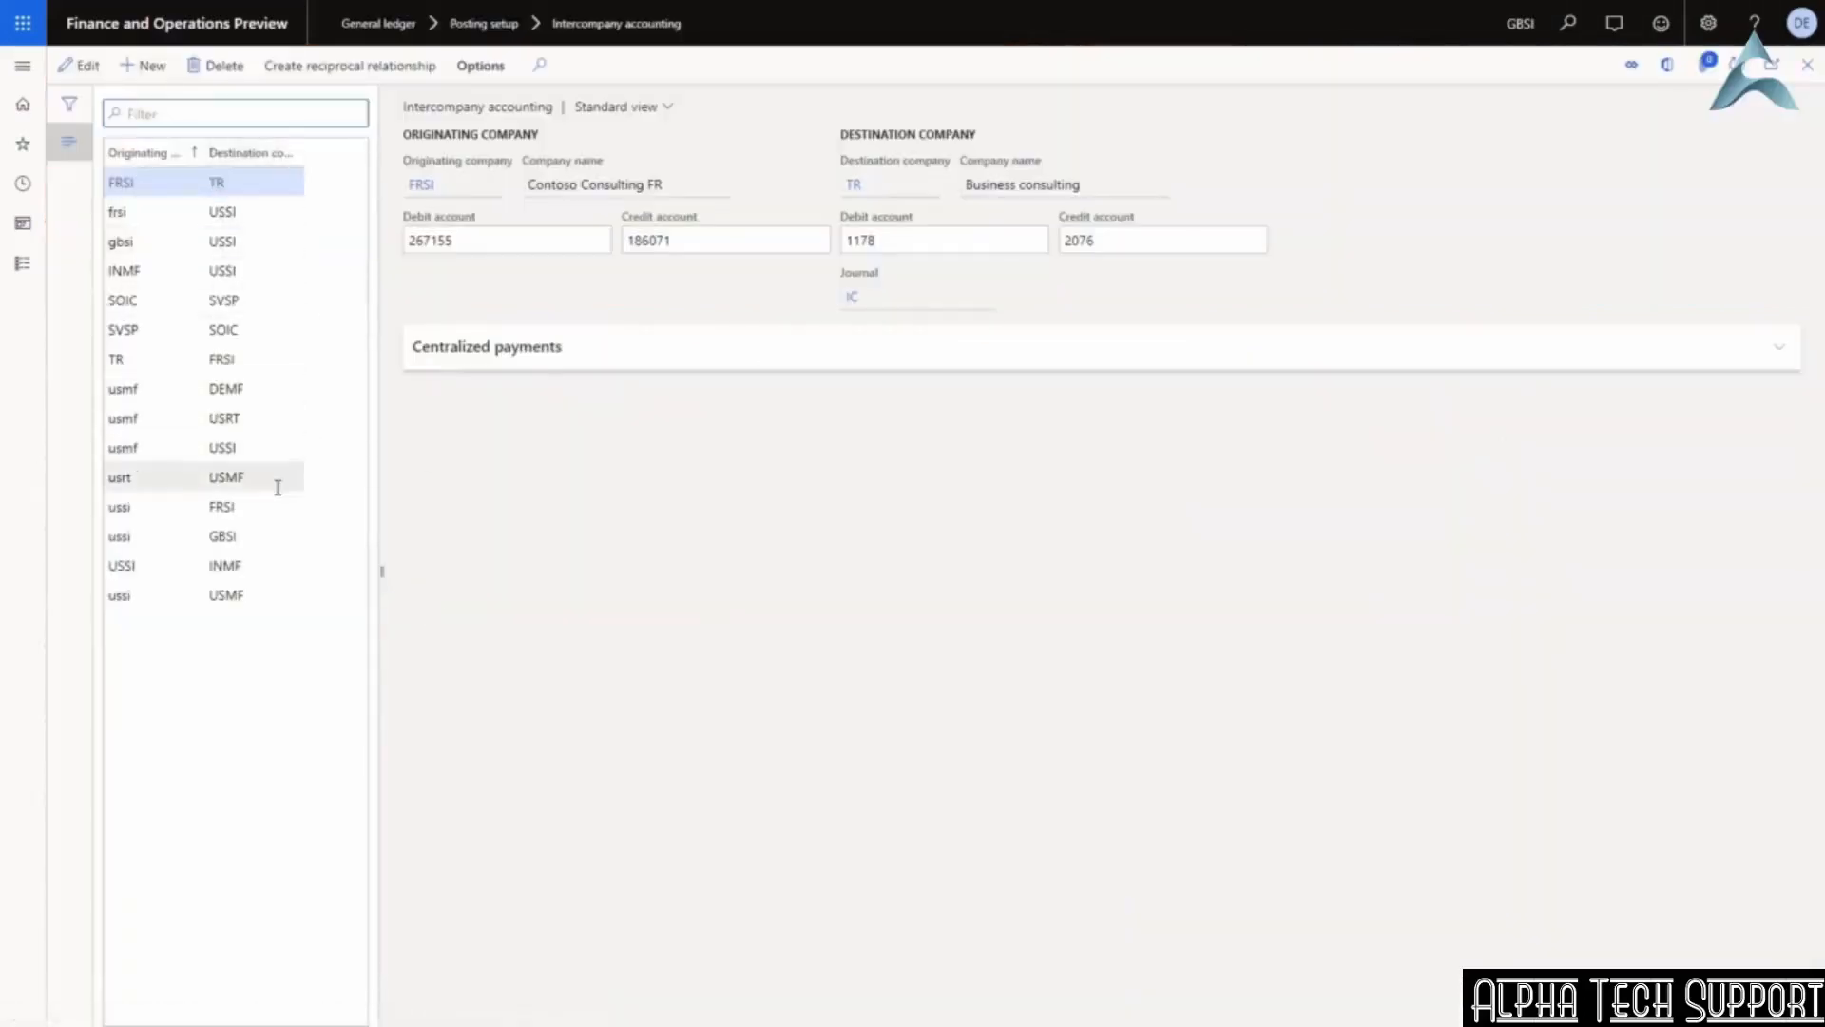
pyautogui.click(227, 538)
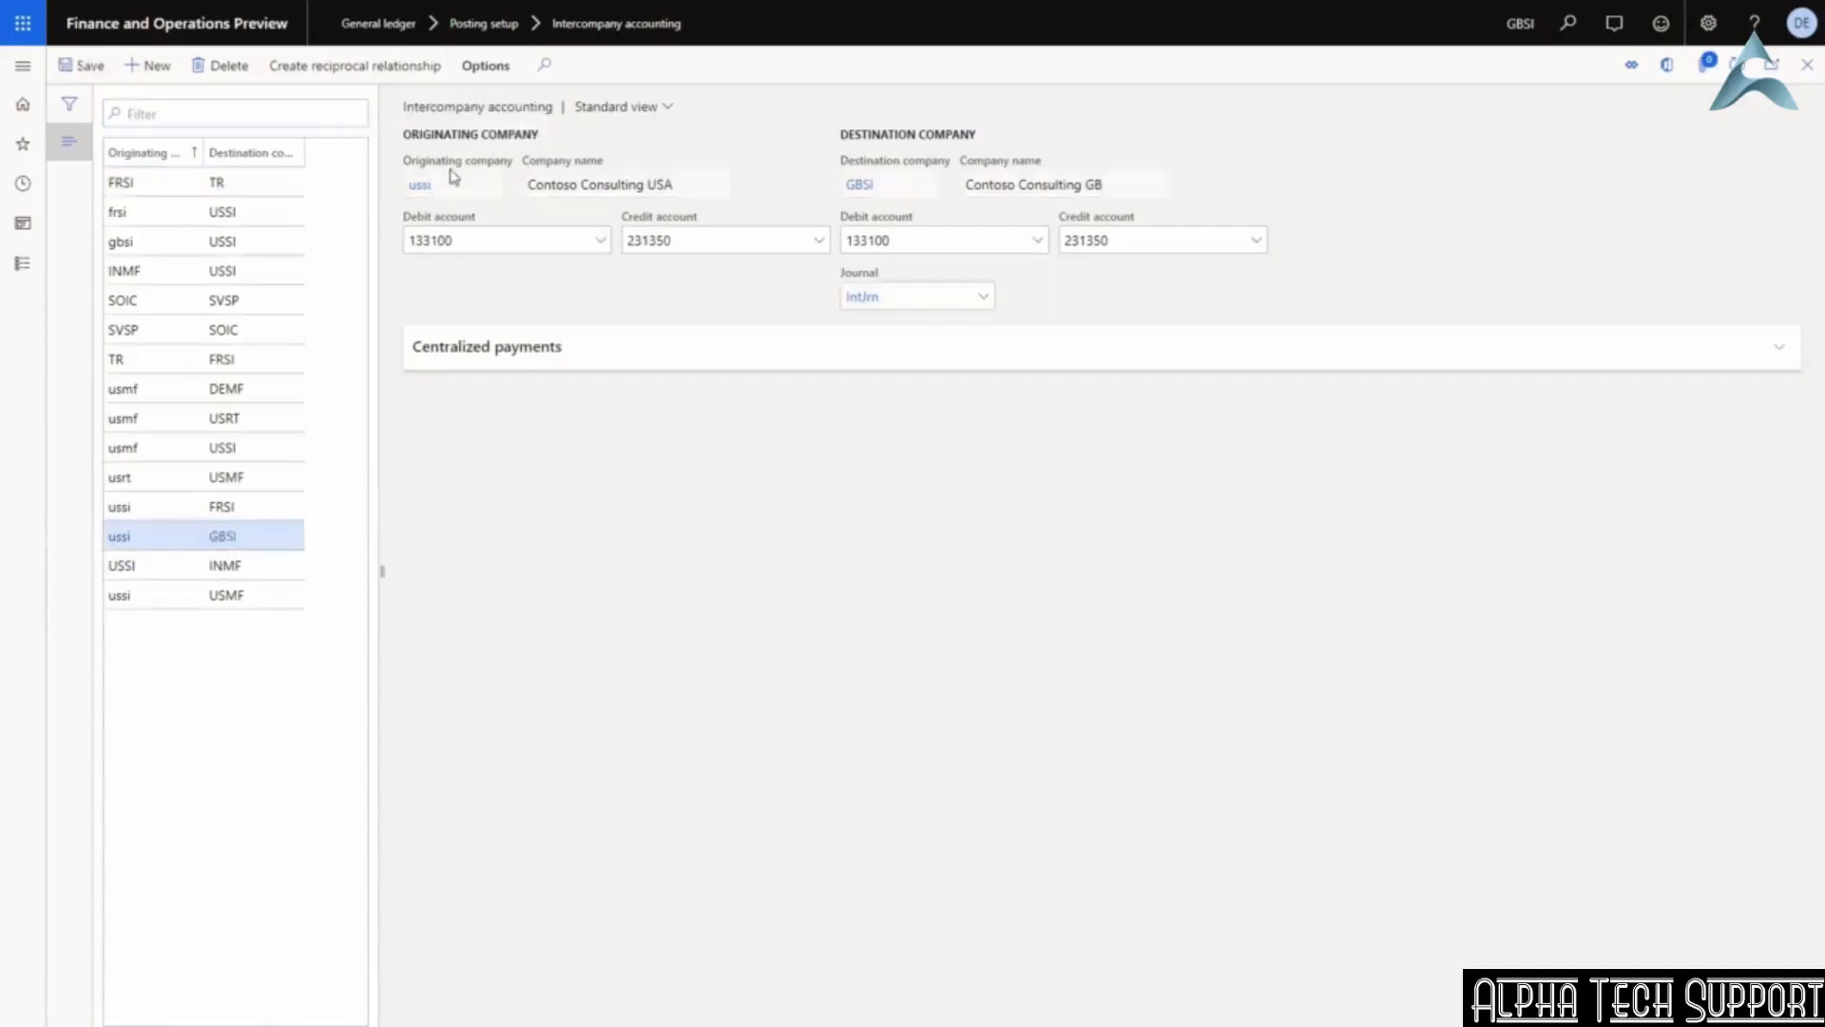
pyautogui.click(599, 245)
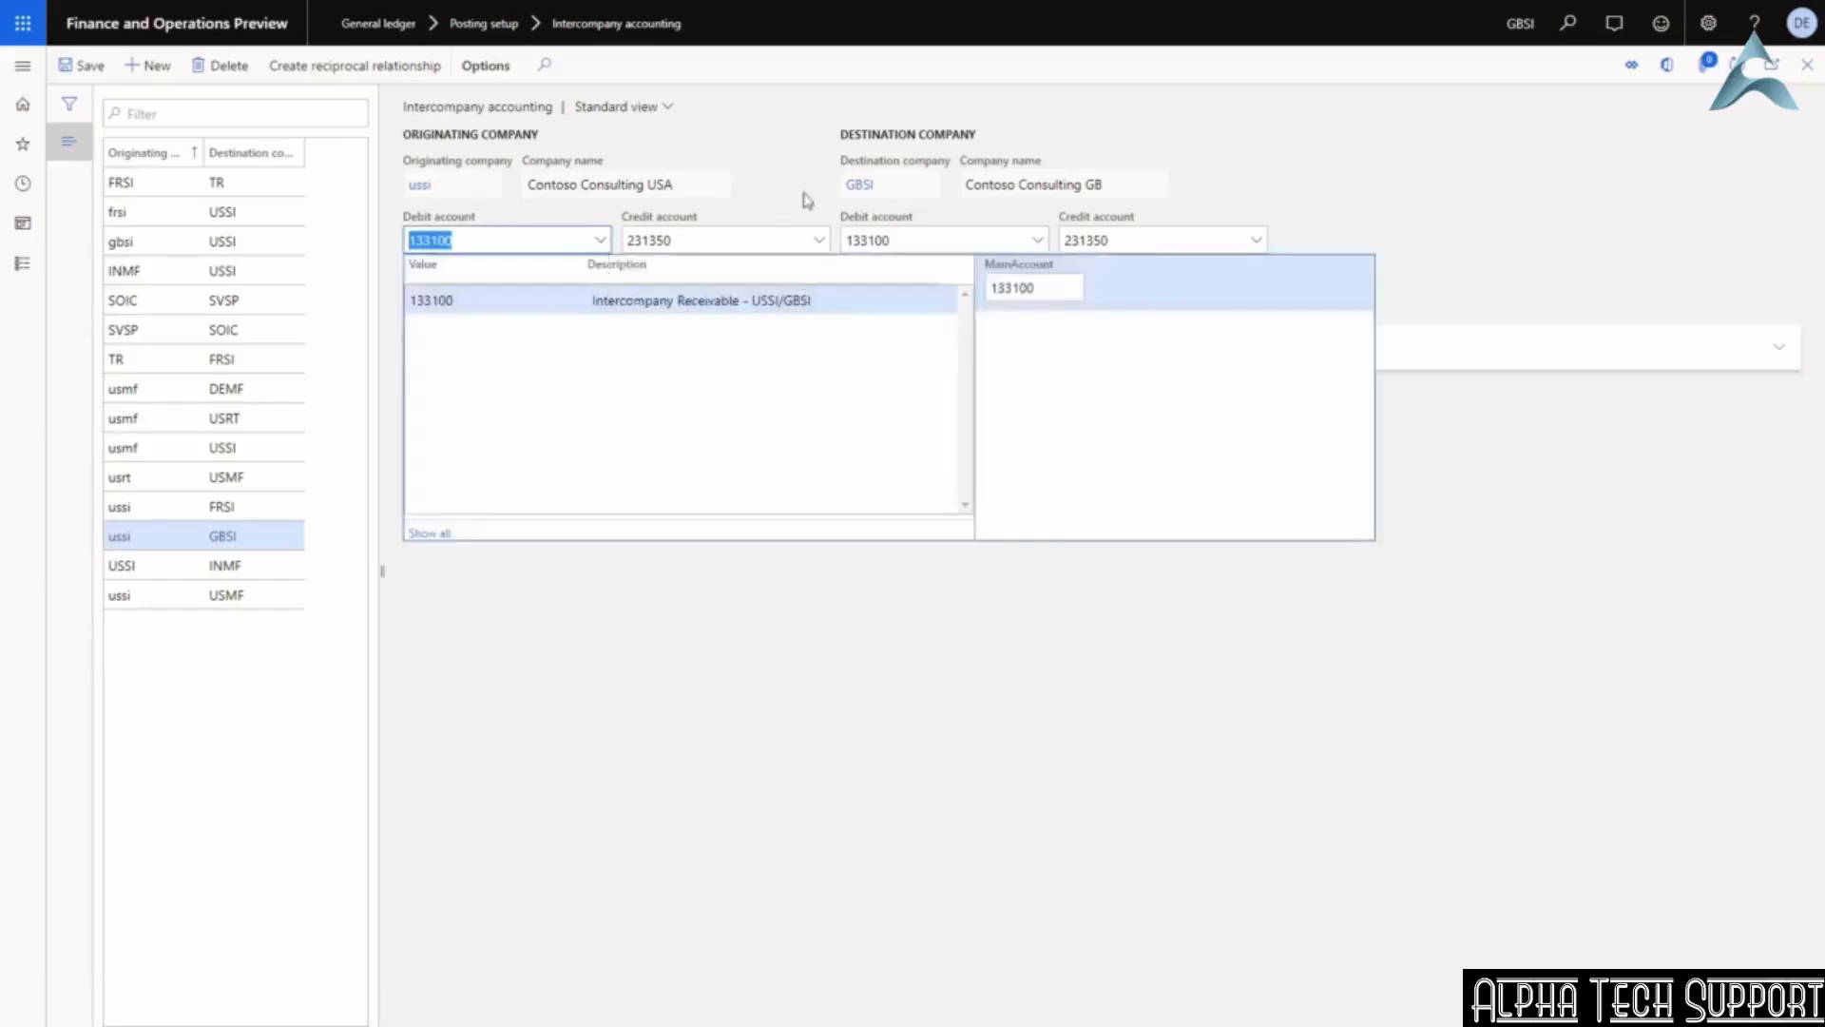
pyautogui.click(817, 246)
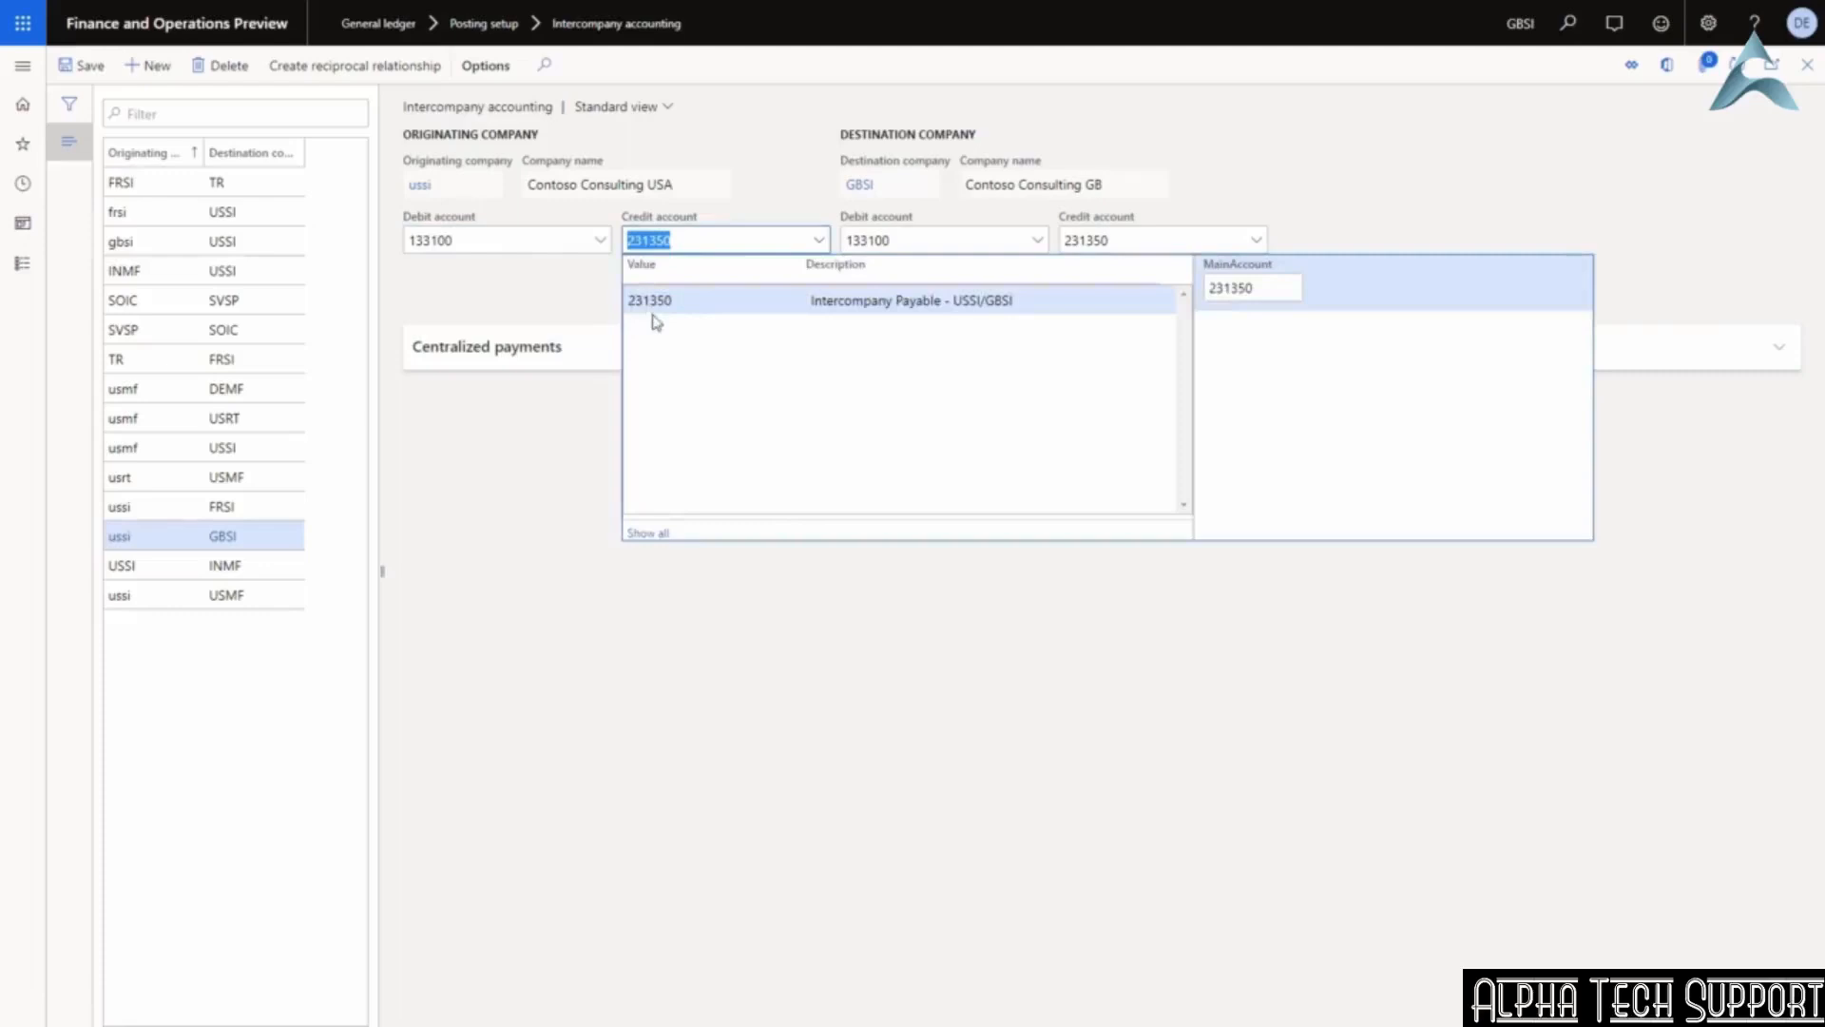
pyautogui.click(1027, 304)
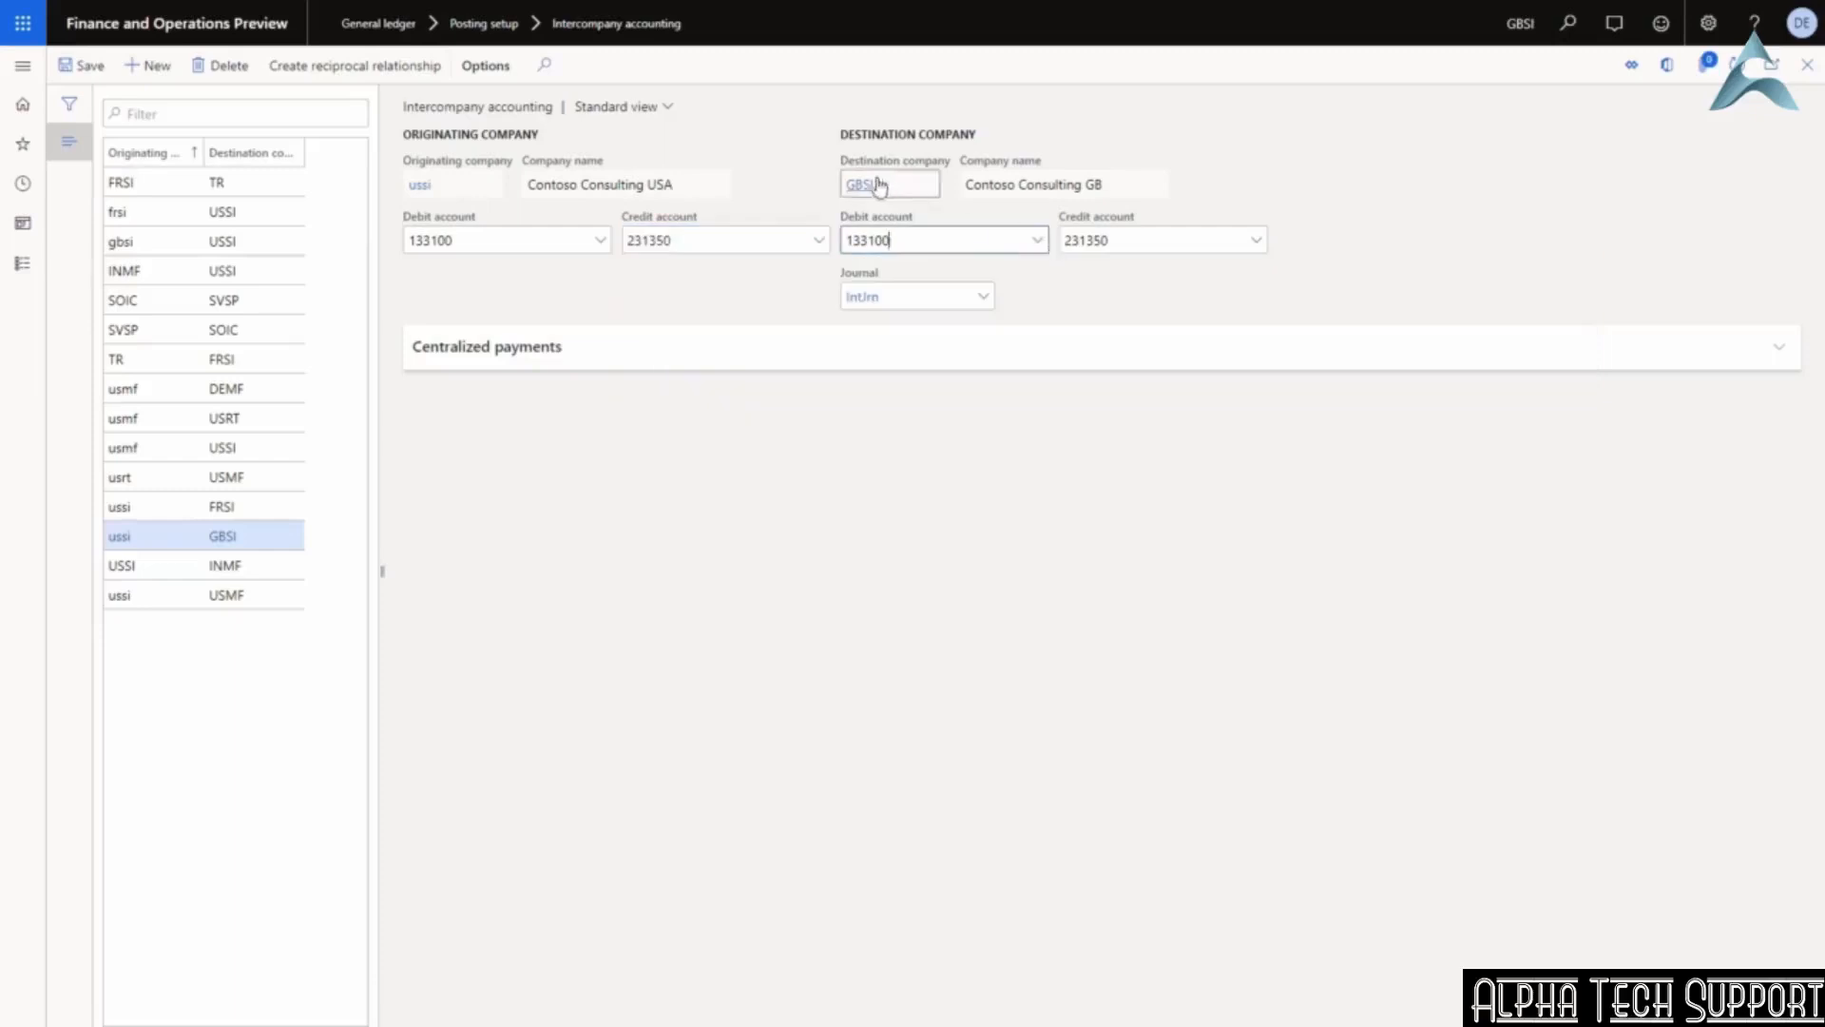
pyautogui.click(1036, 242)
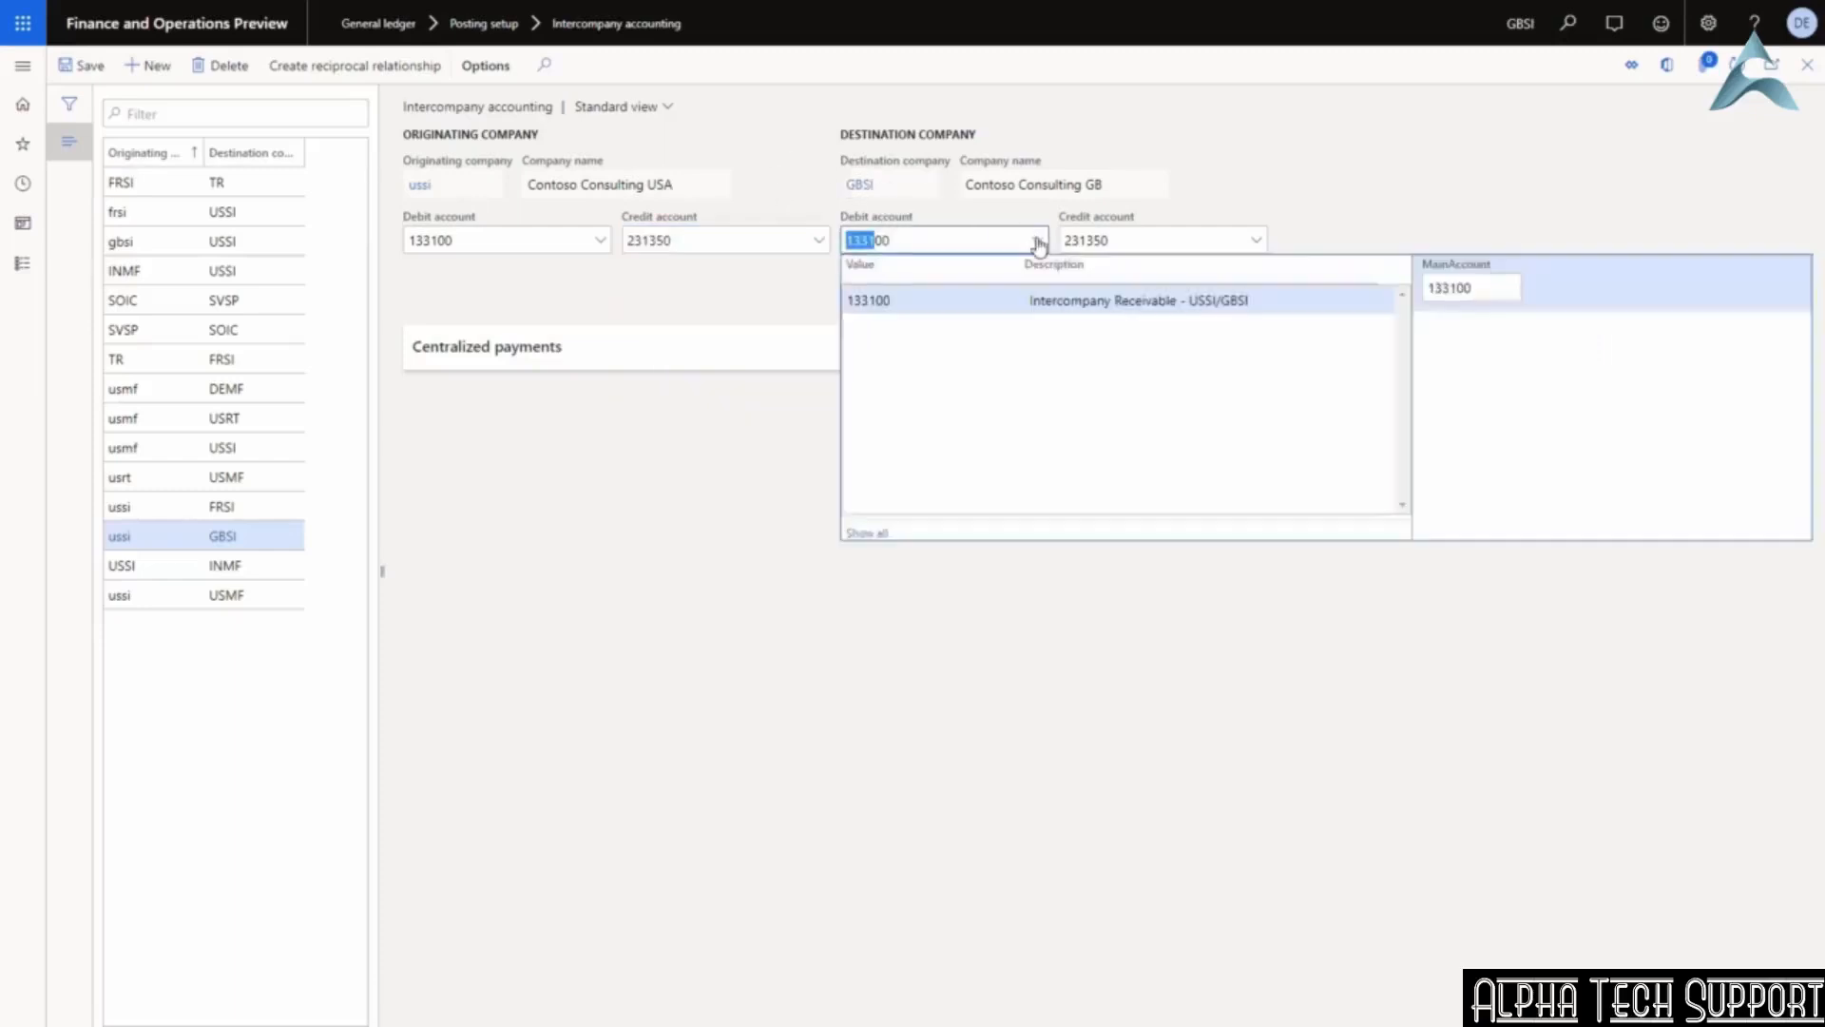
pyautogui.click(1258, 242)
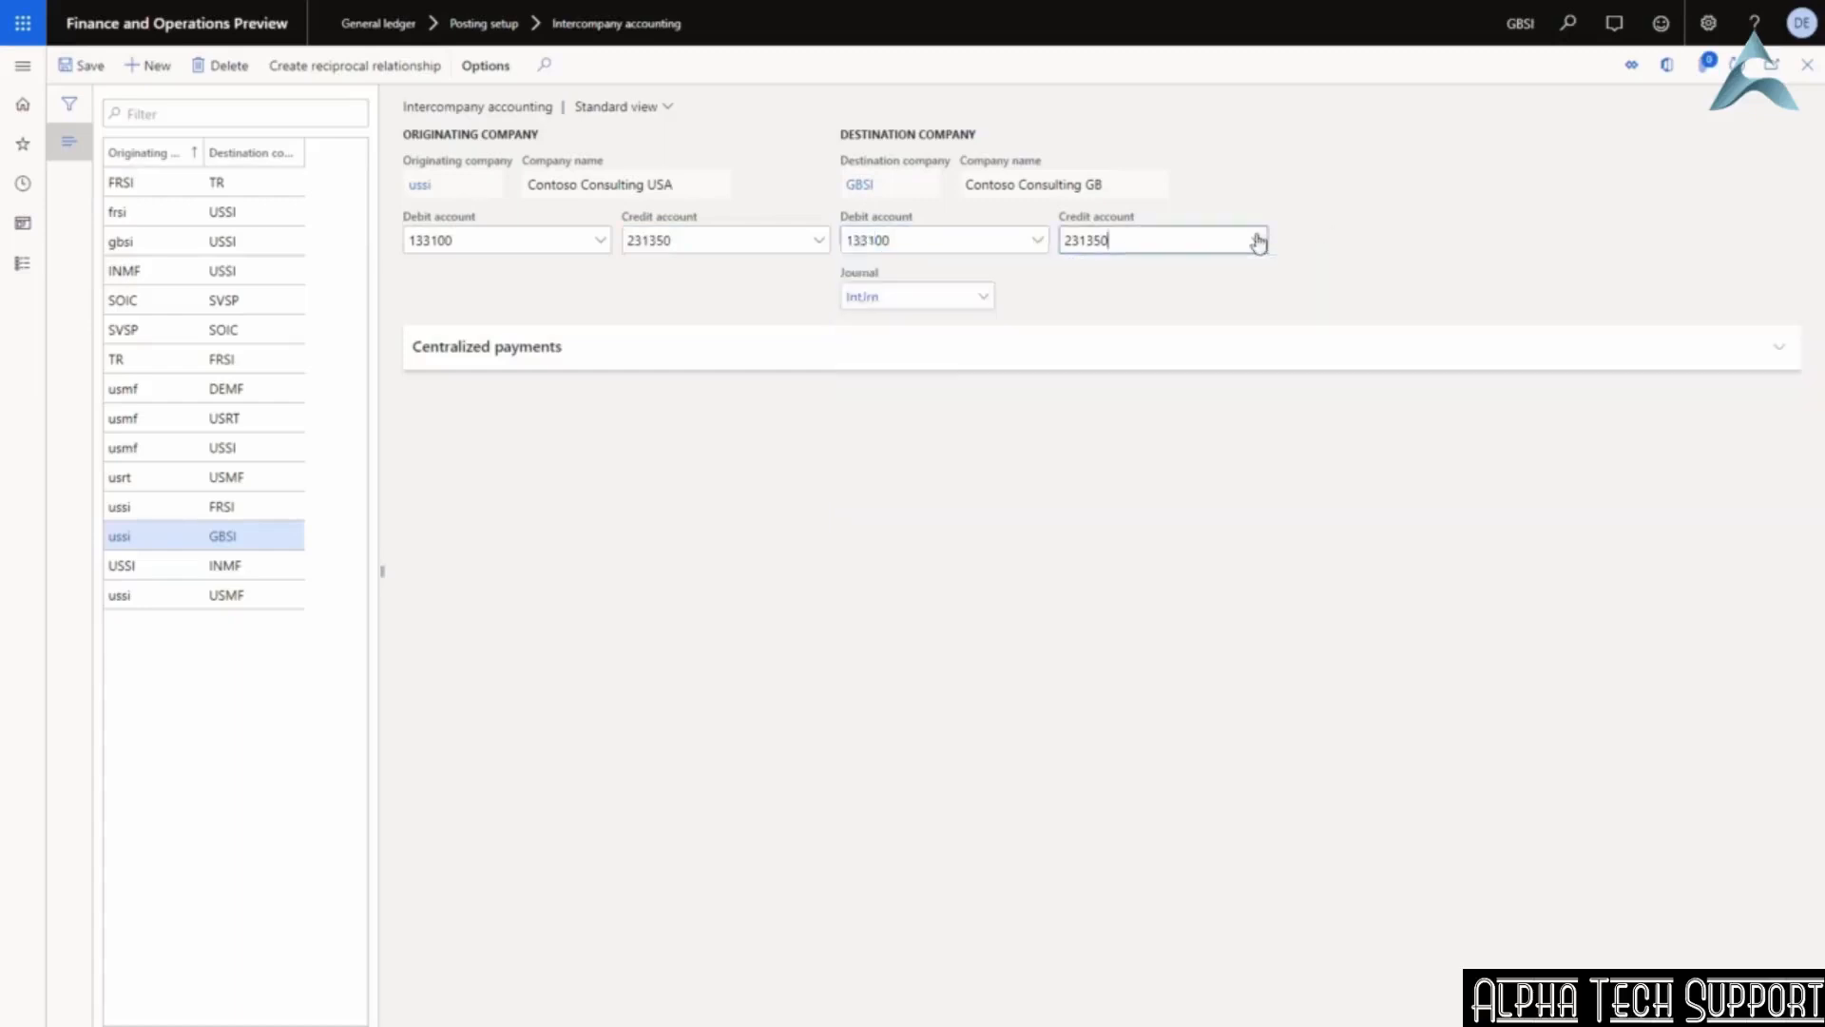
pyautogui.click(1258, 241)
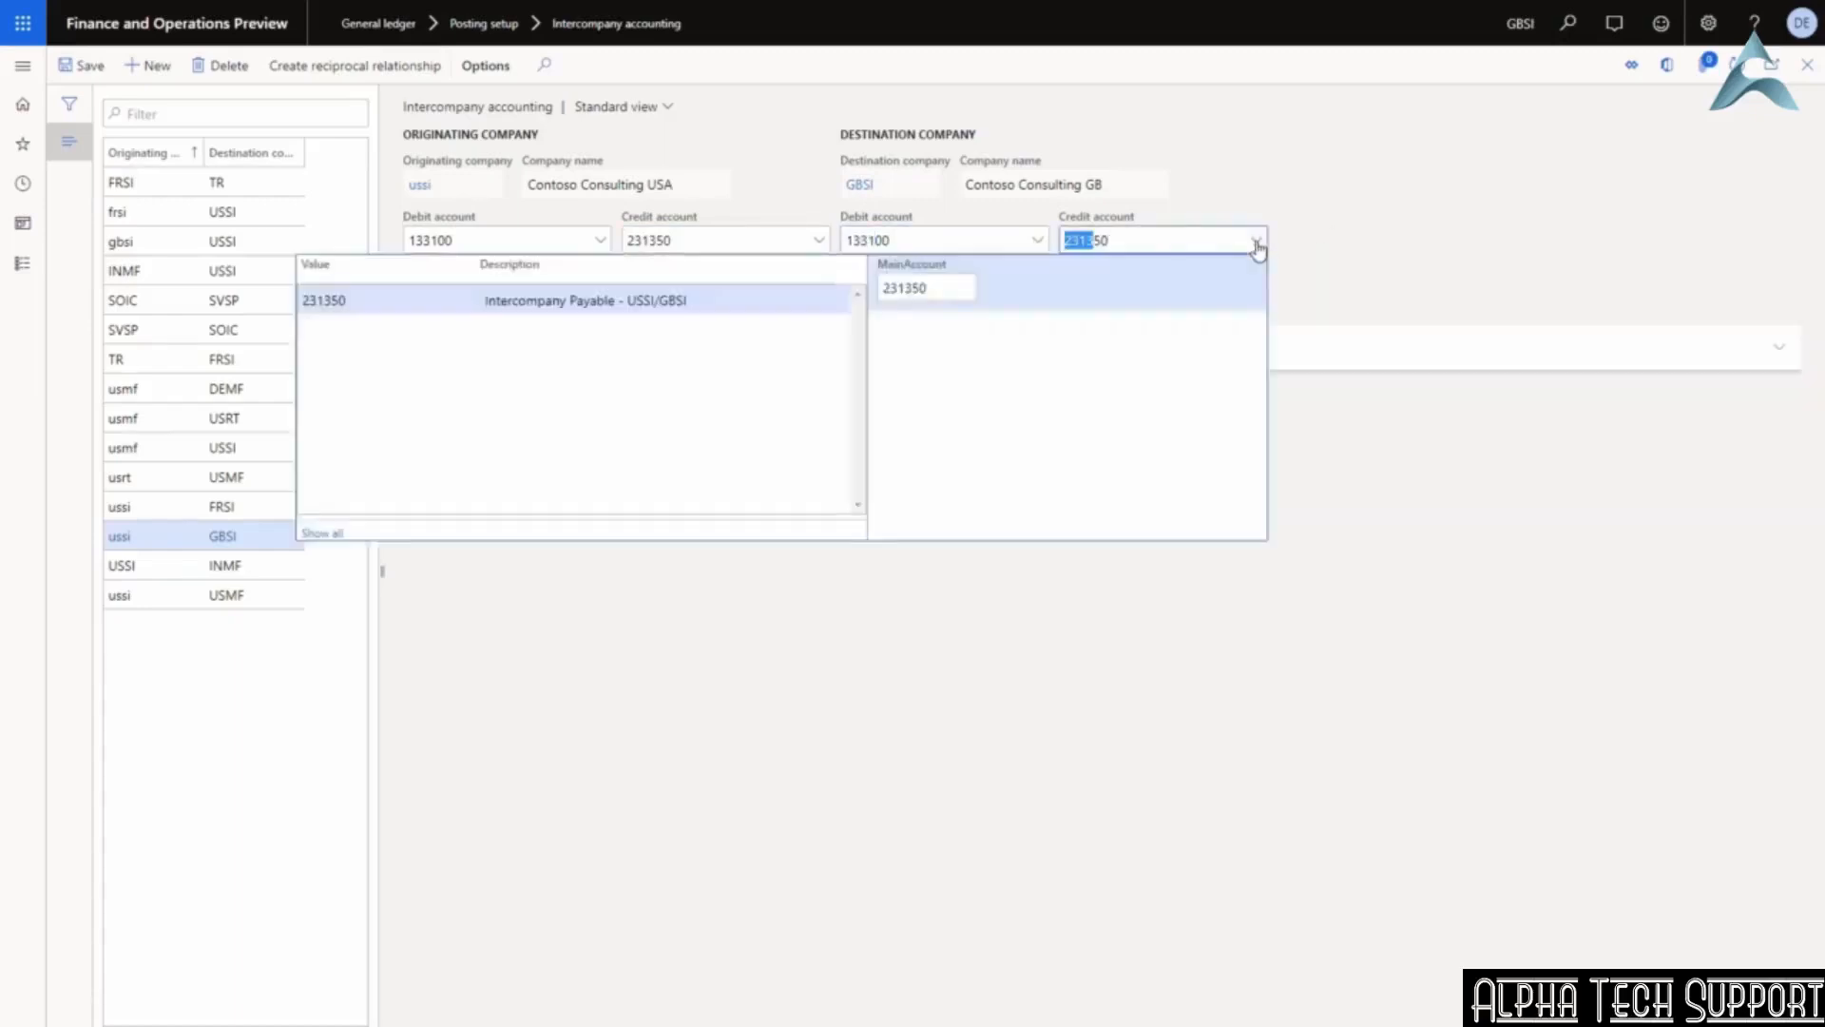
pyautogui.click(1258, 243)
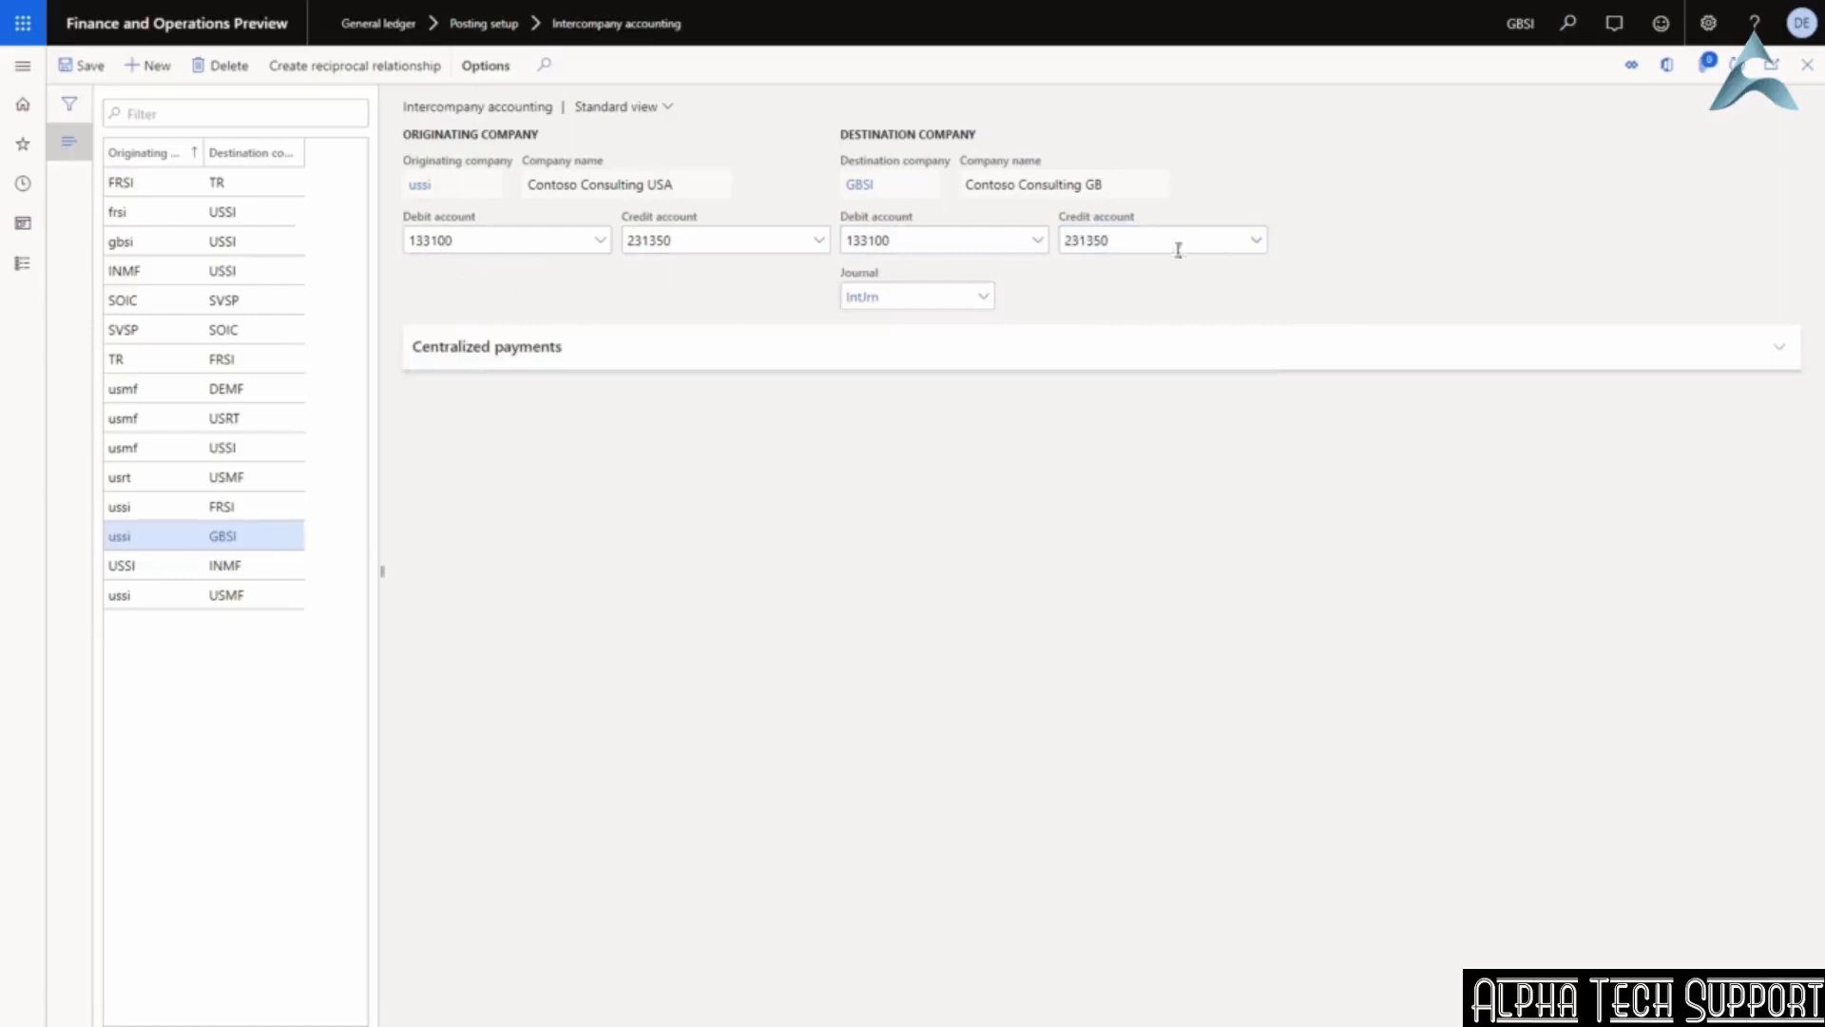
pyautogui.click(818, 241)
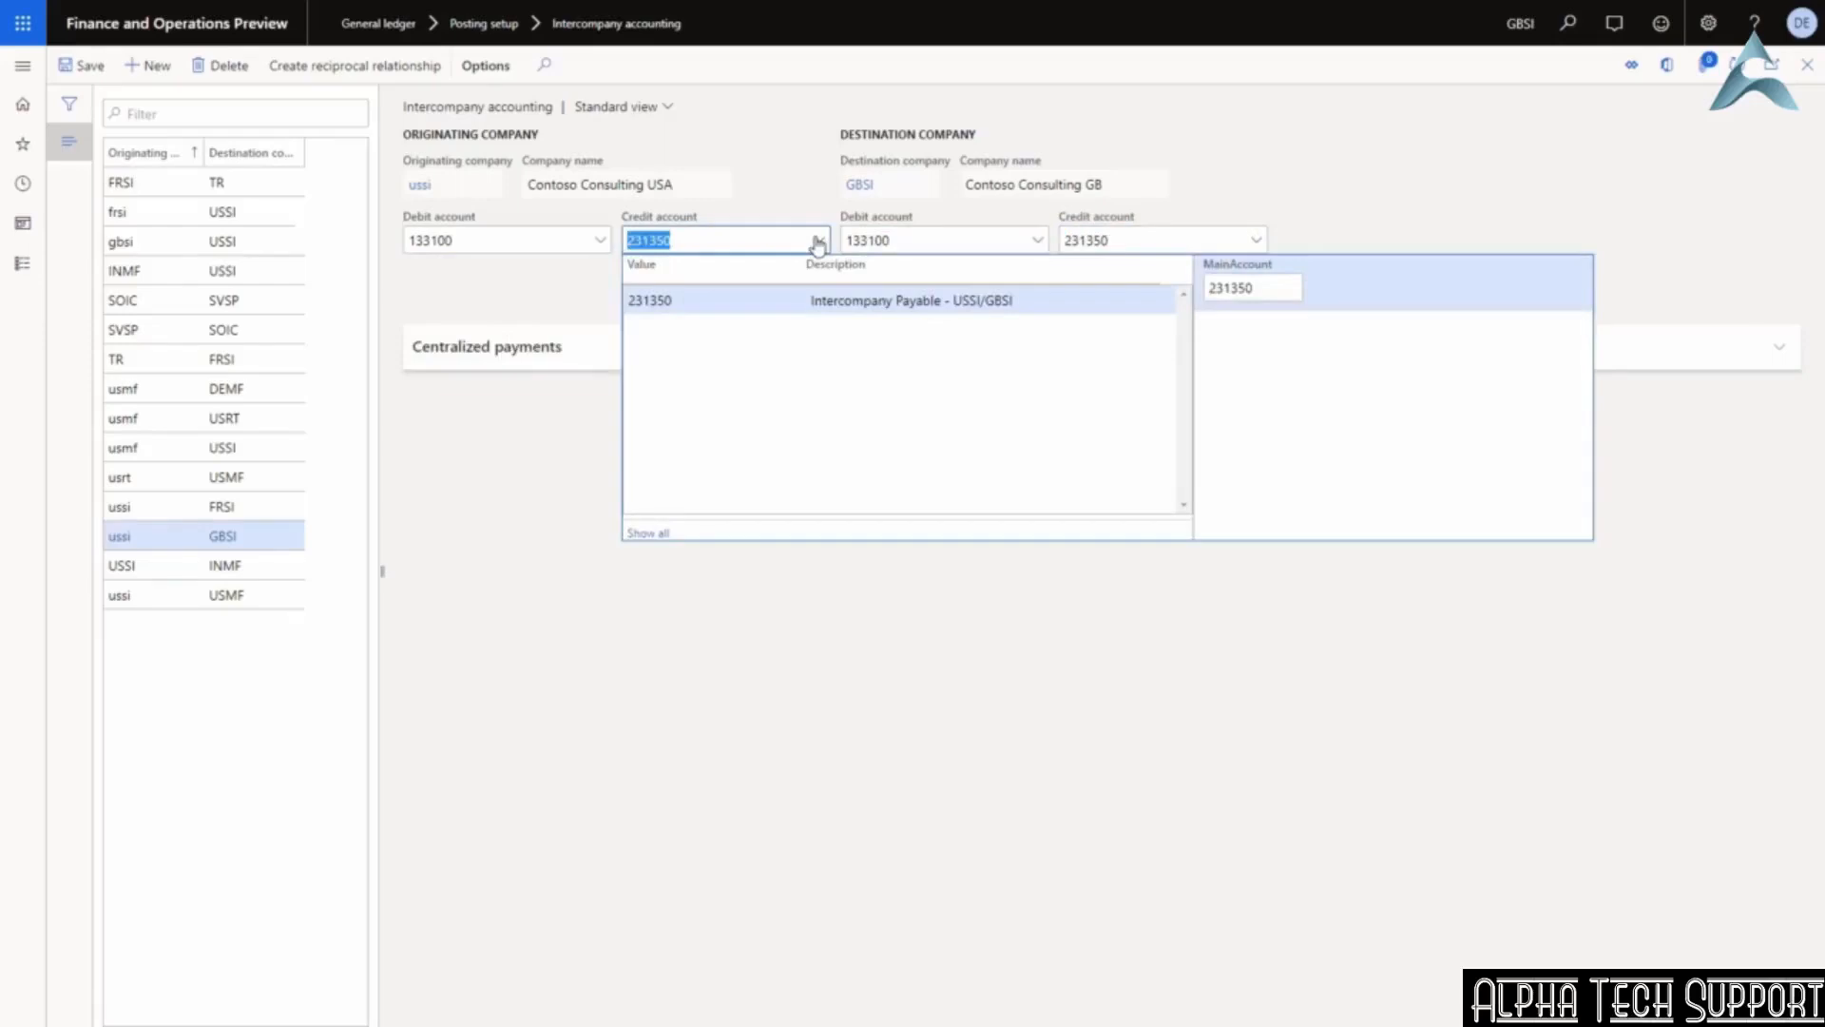
pyautogui.moveTo(477, 244)
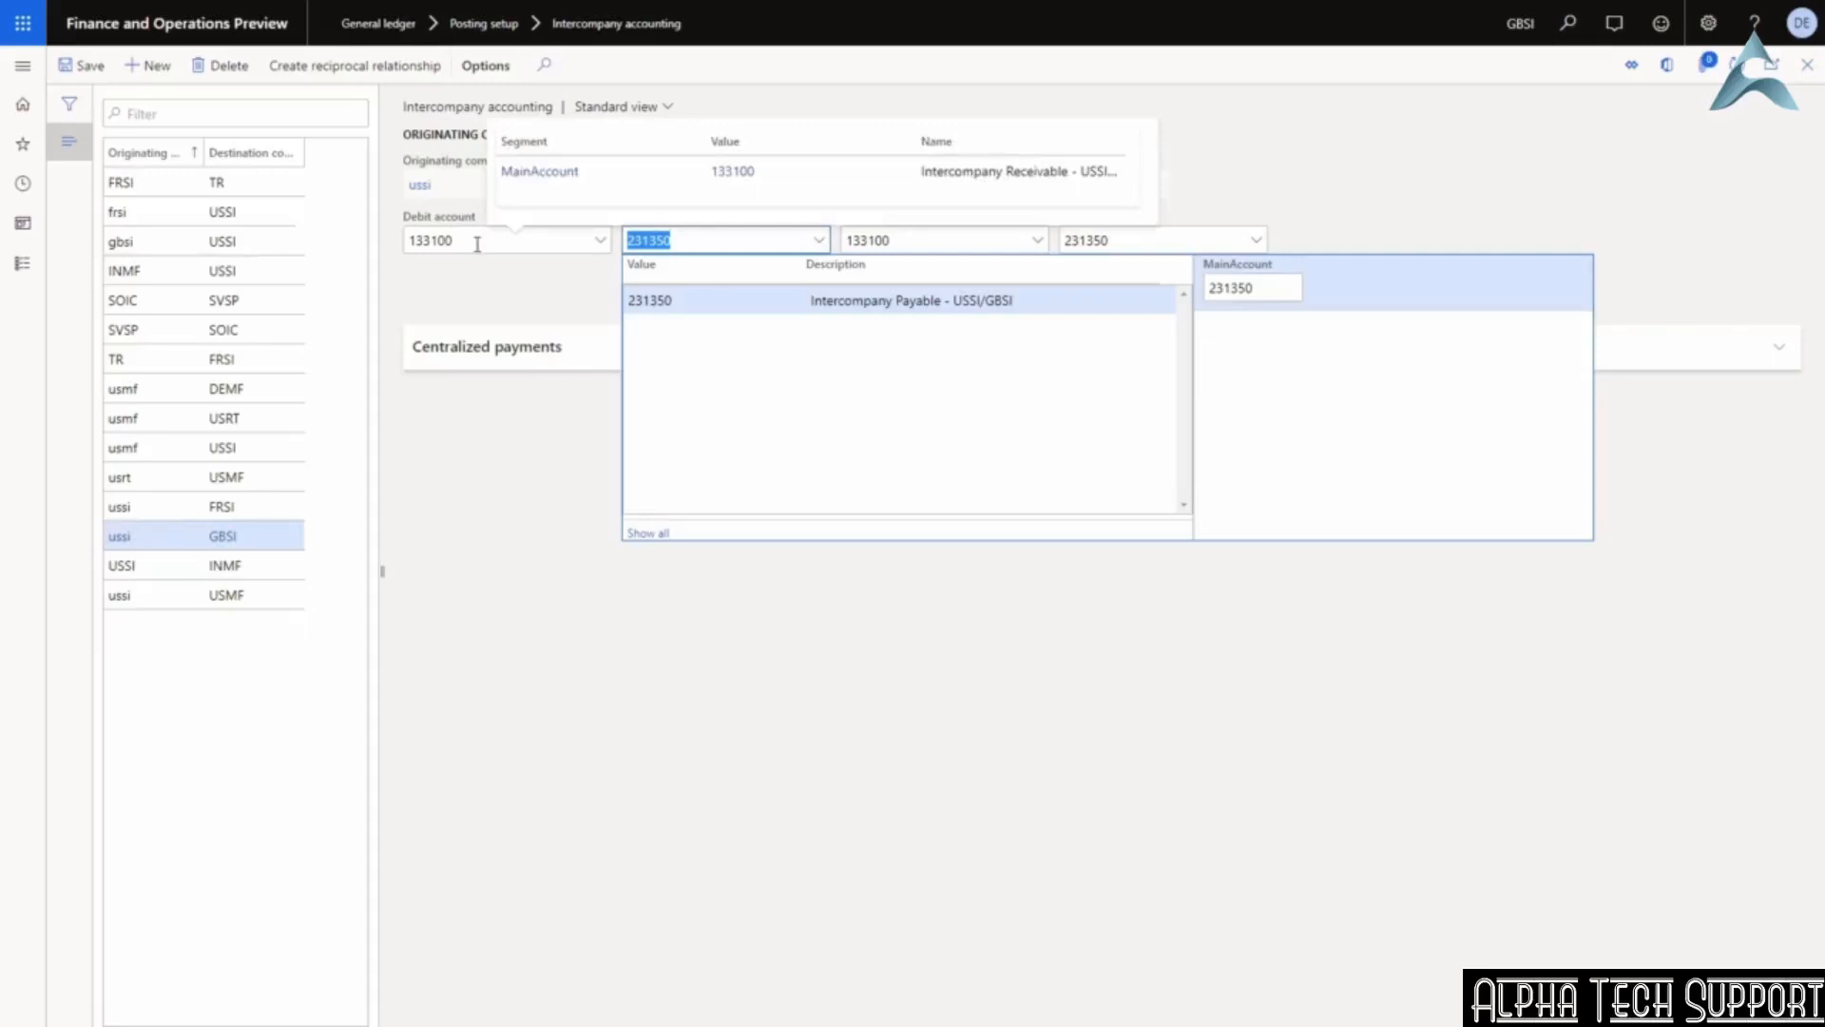
pyautogui.click(490, 292)
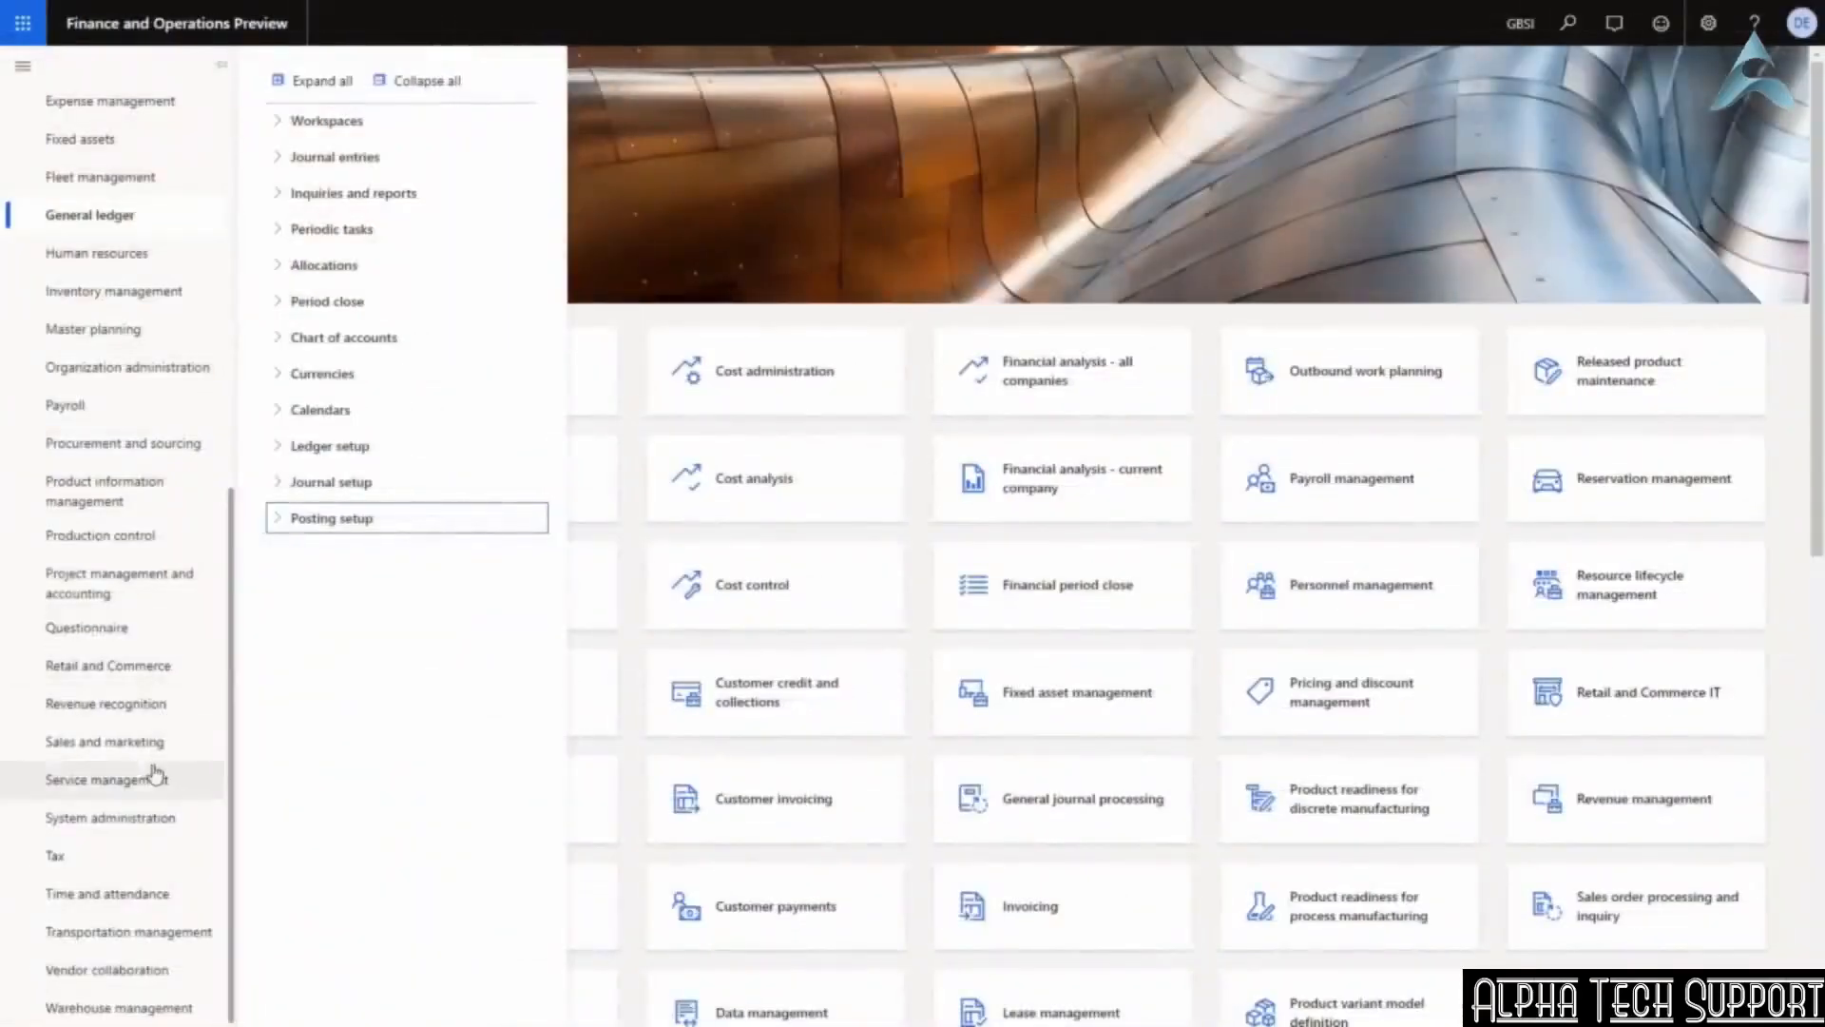
# Go to the Accounts payable invoice journal page.
pyautogui.scroll(7, 138, 547)
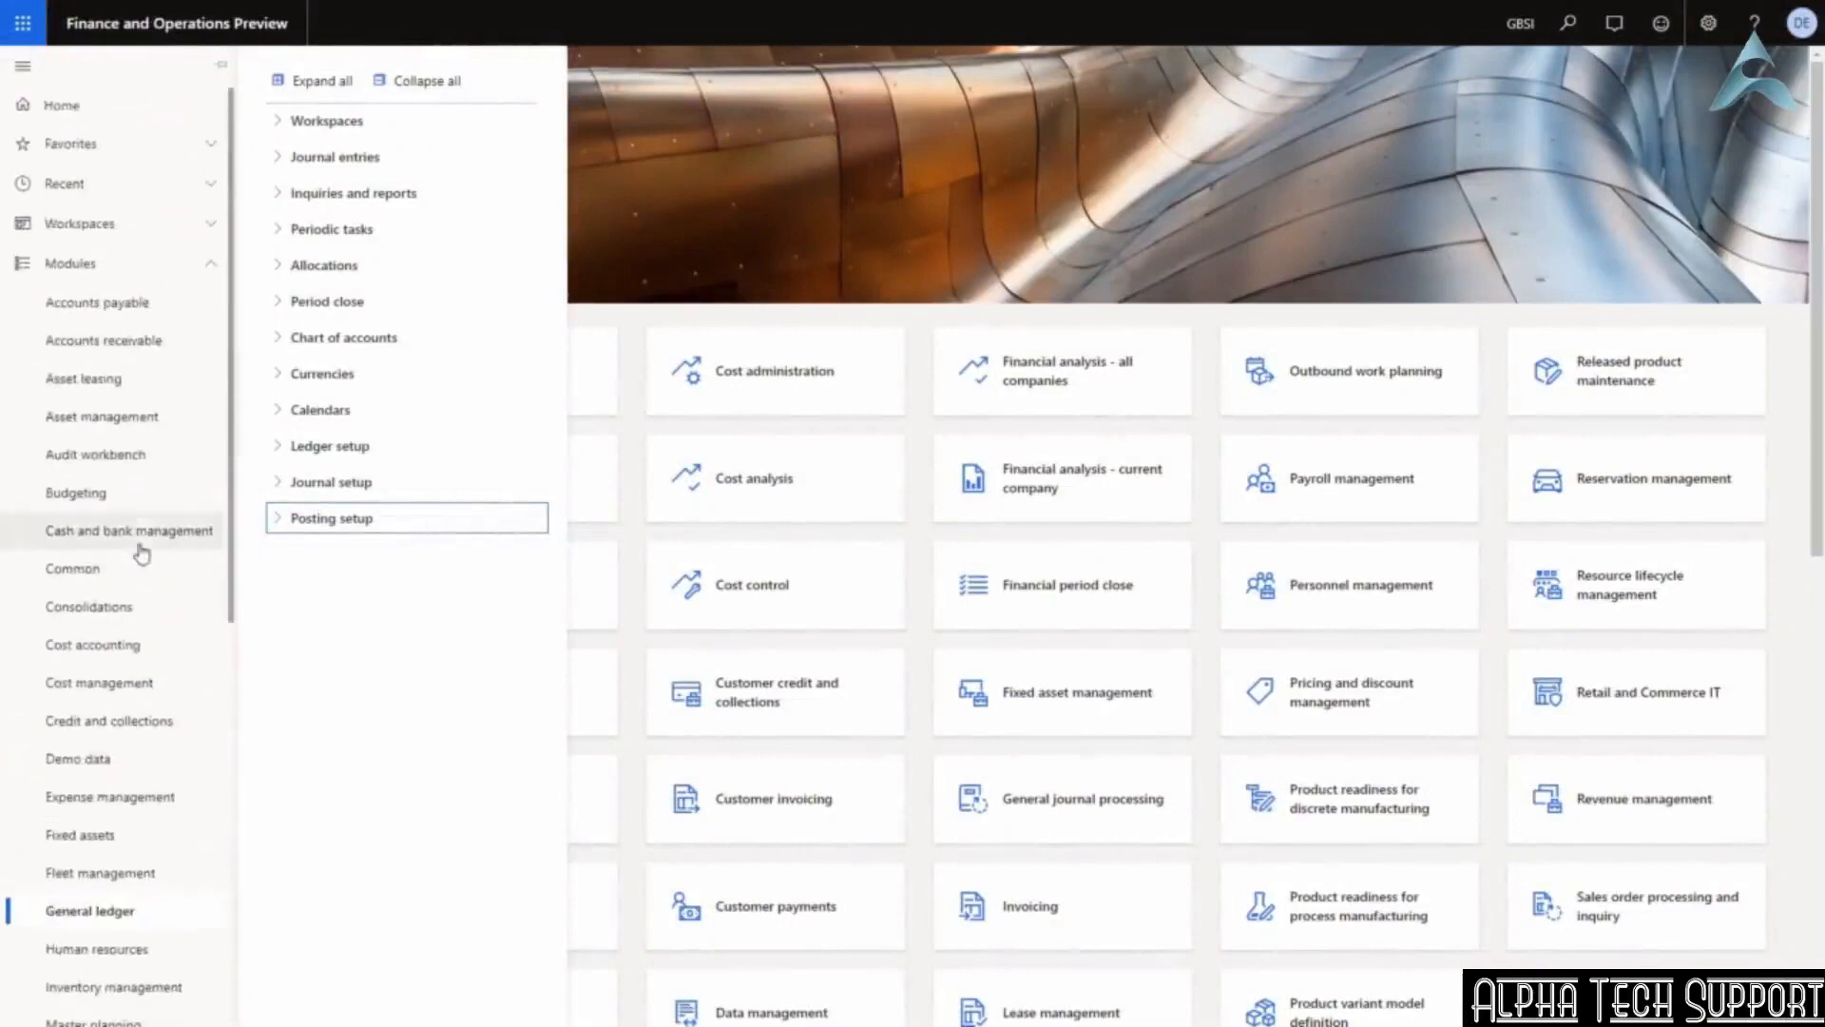
pyautogui.click(130, 301)
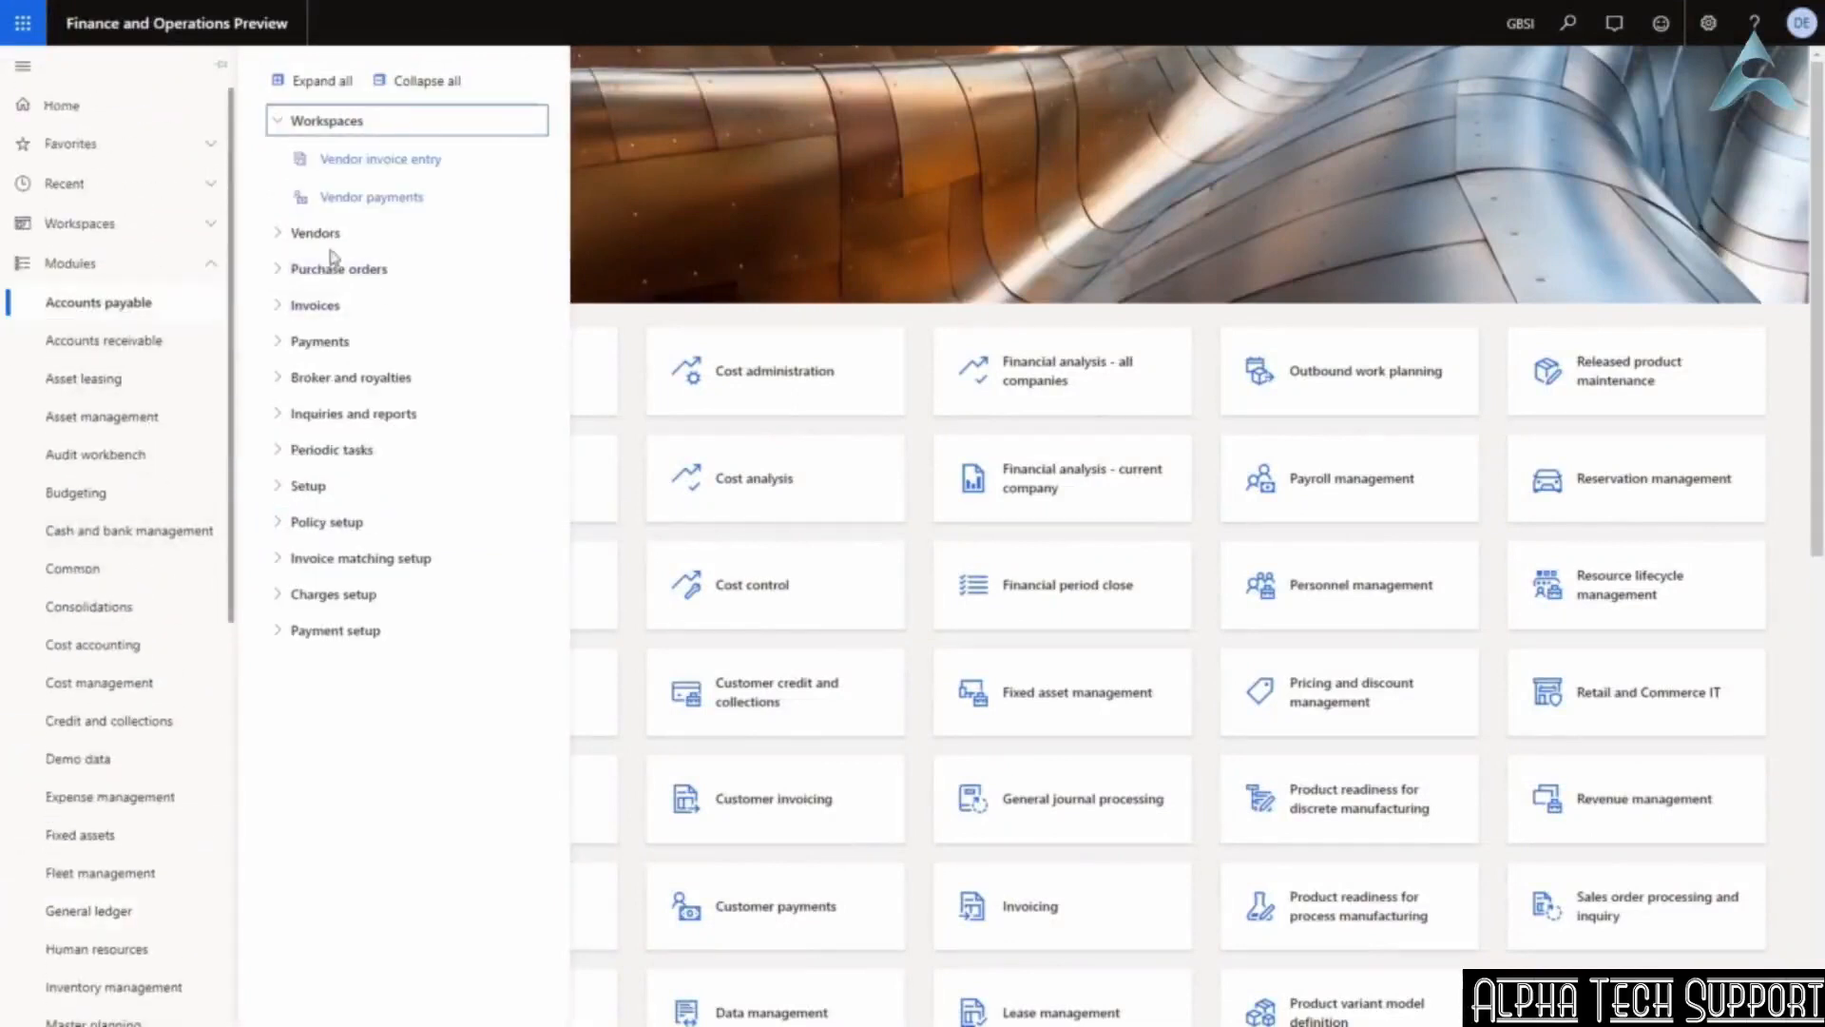
pyautogui.click(321, 307)
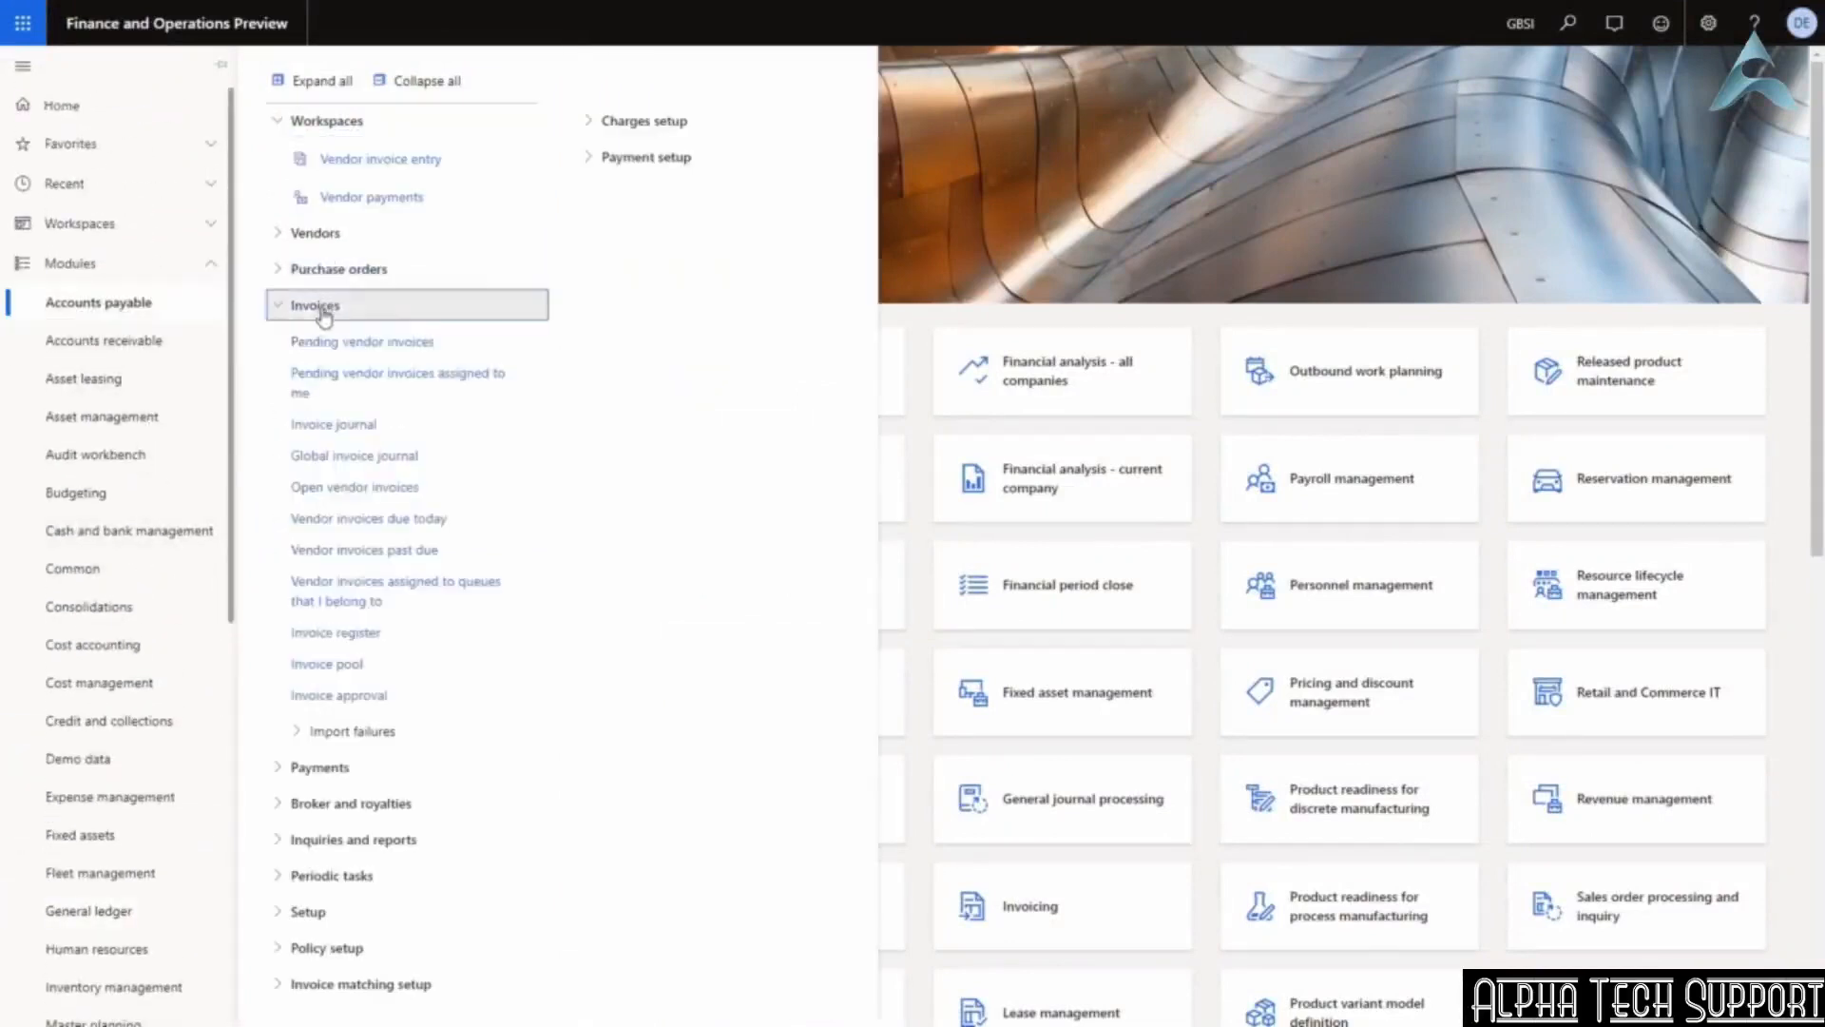
pyautogui.click(338, 426)
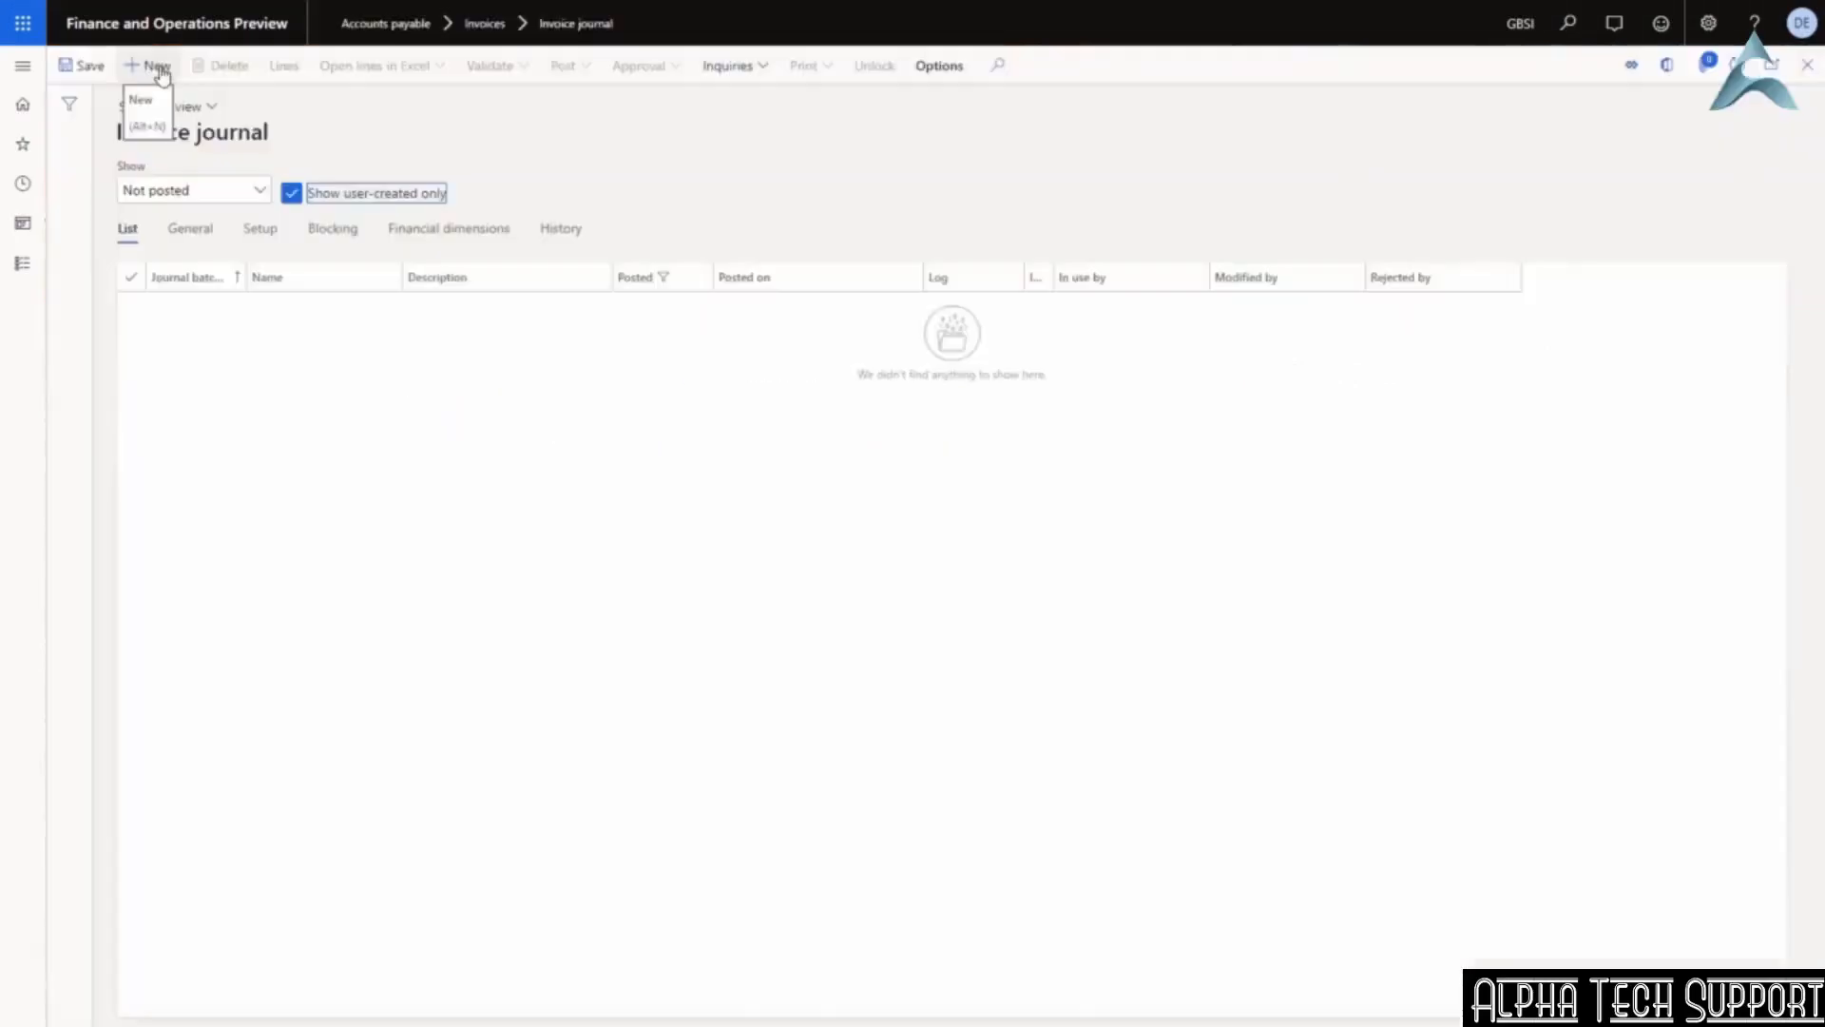
# Create an APInvoice journal described 'Interco hotel vendor invoice' and open its lines.
pyautogui.click(156, 66)
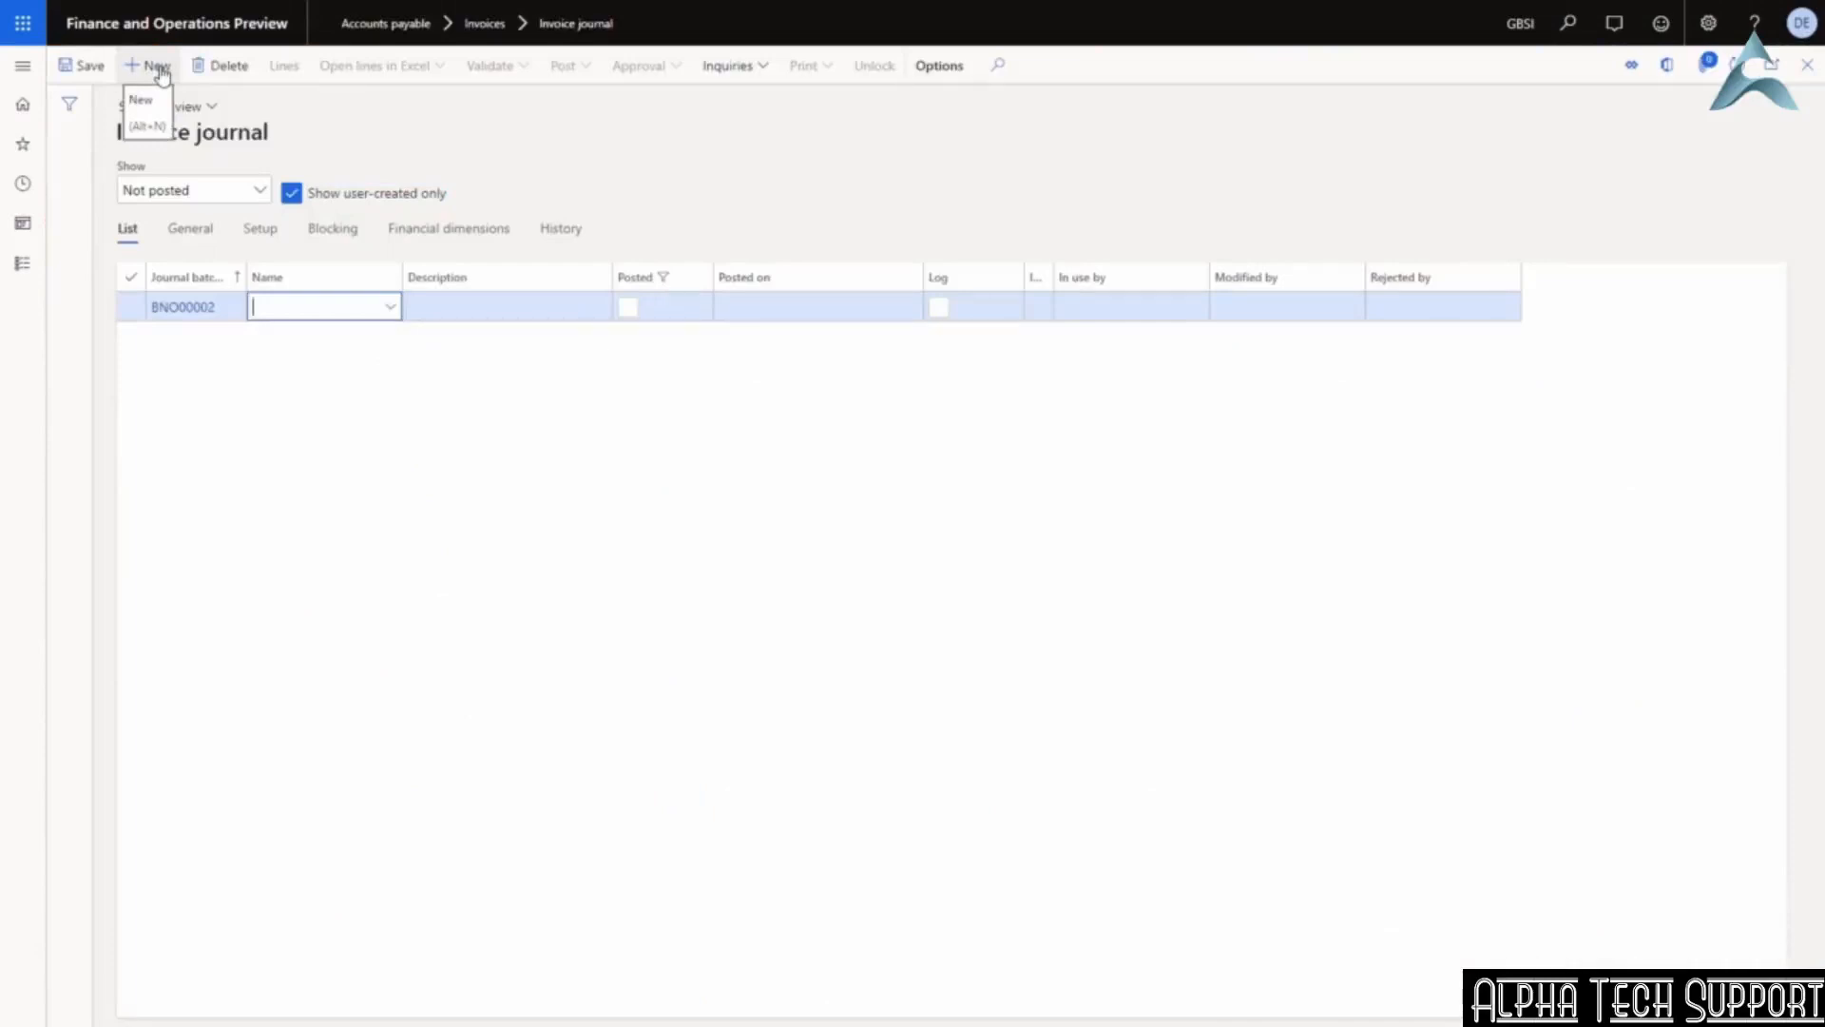
pyautogui.click(389, 307)
pyautogui.click(293, 369)
pyautogui.press('Tab')
pyautogui.write('Interco hotel v')
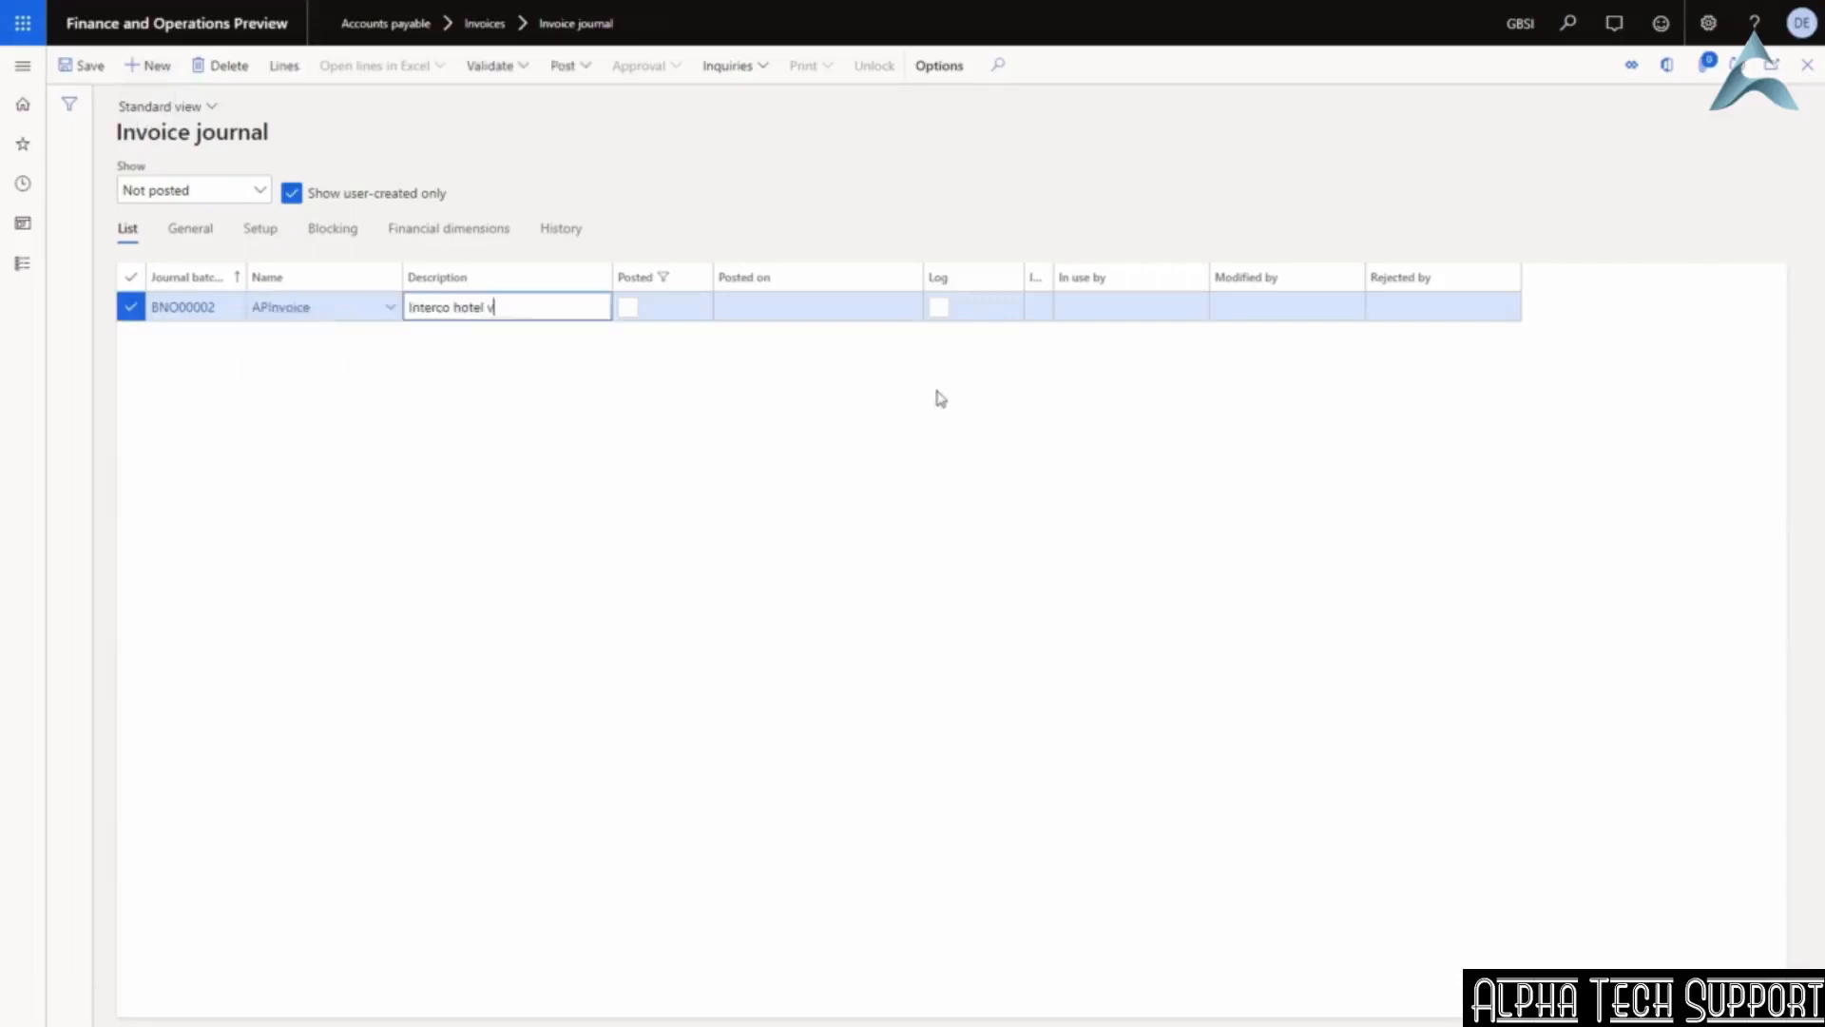
pyautogui.write('endor invoice')
pyautogui.press('Tab')
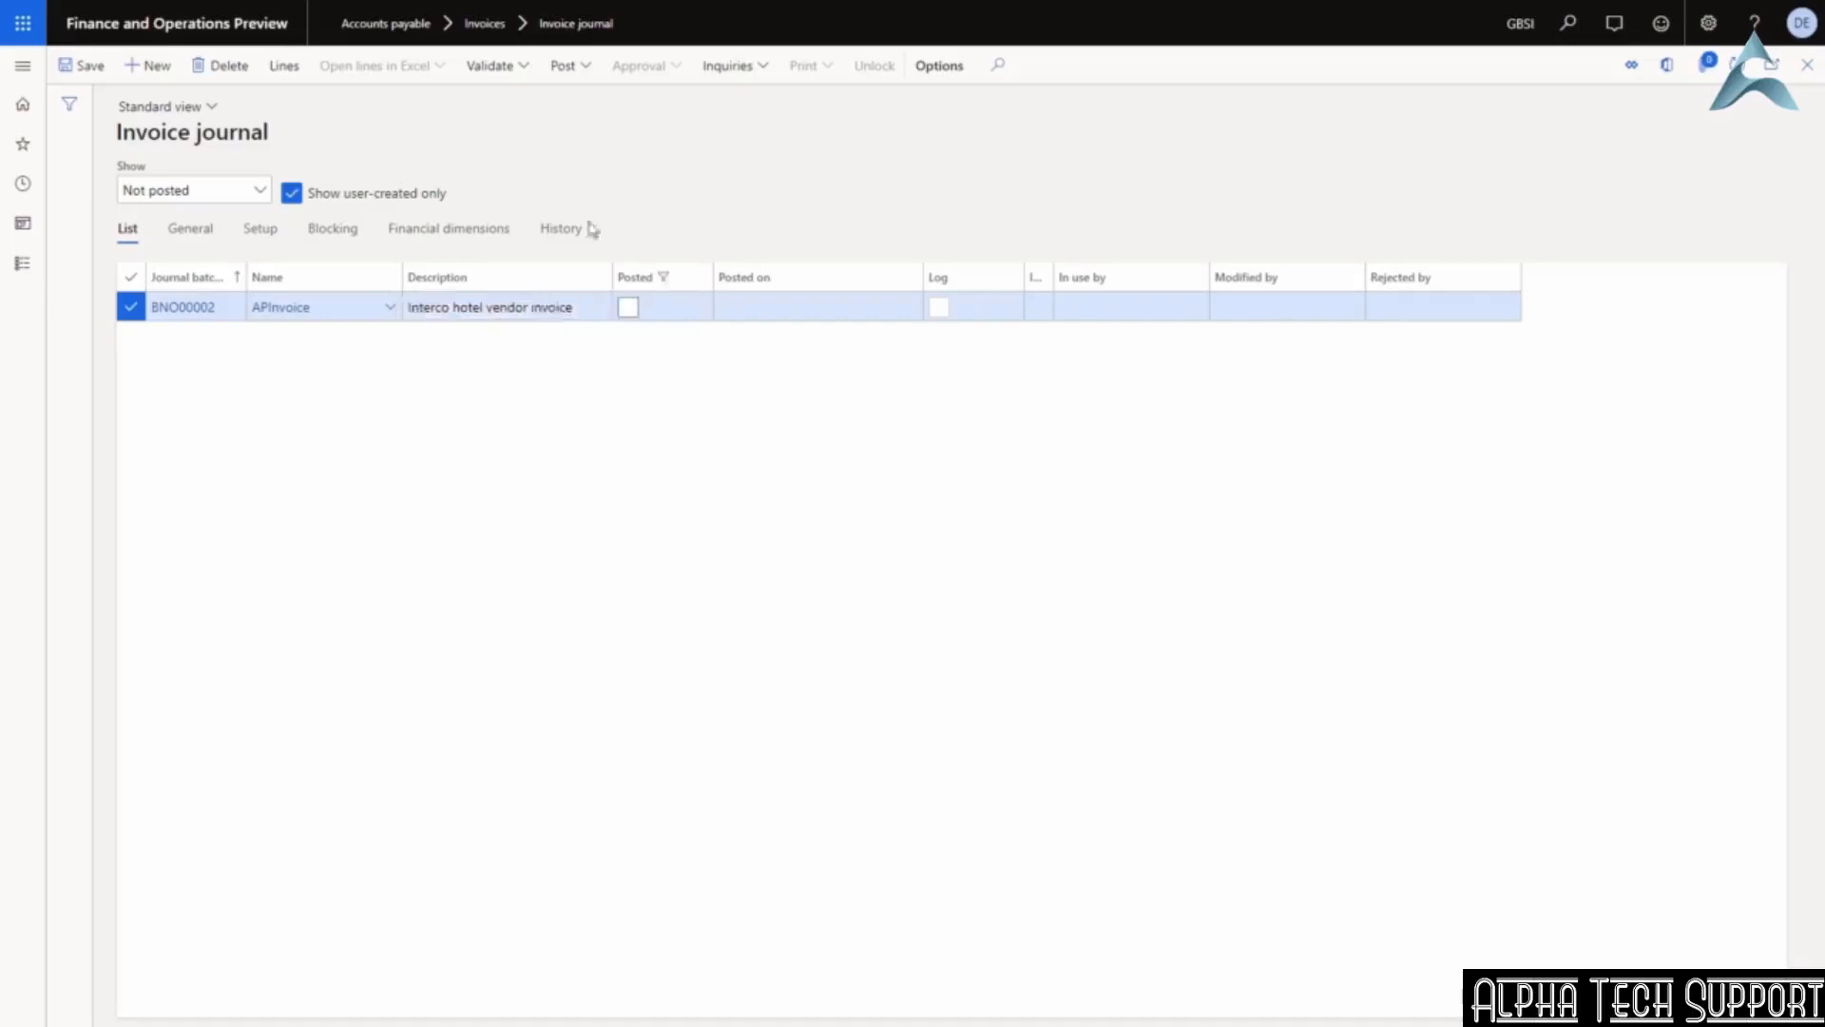
pyautogui.click(283, 65)
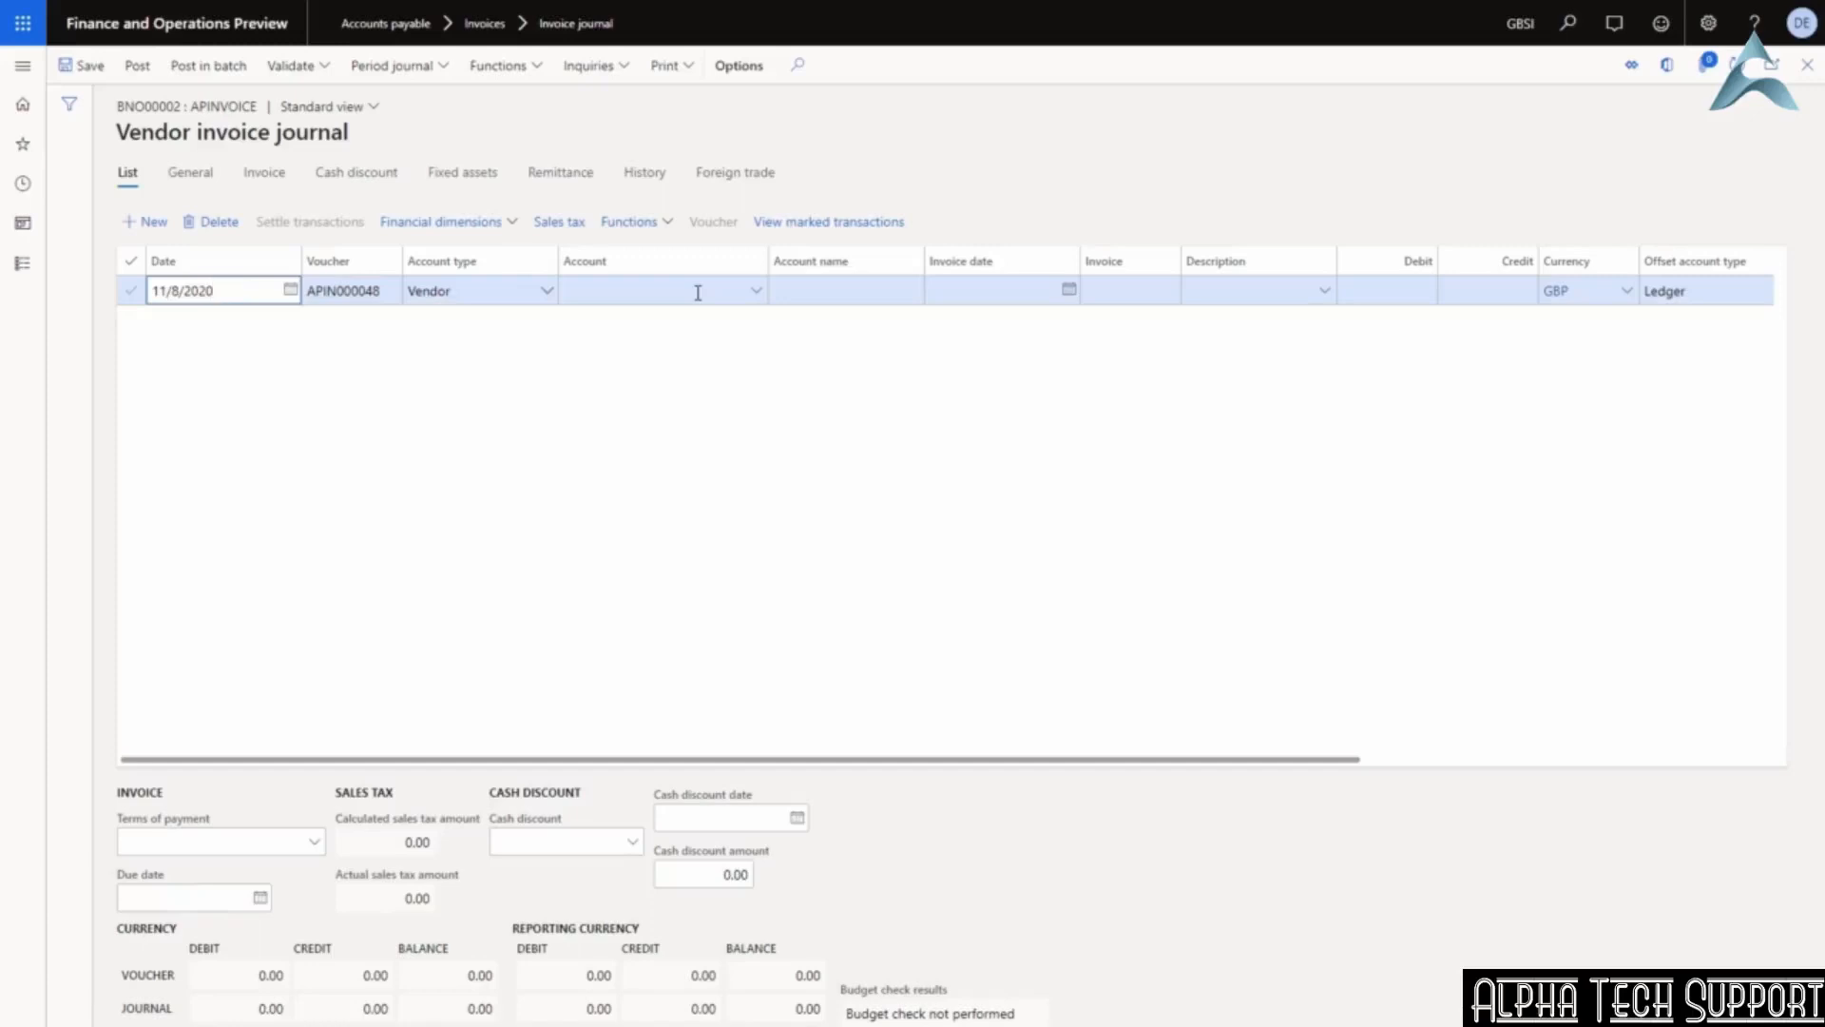
# Set the line's vendor to GB_SI_000005 (West Side Mart) with invoice date 11/8/2020.
pyautogui.click(697, 293)
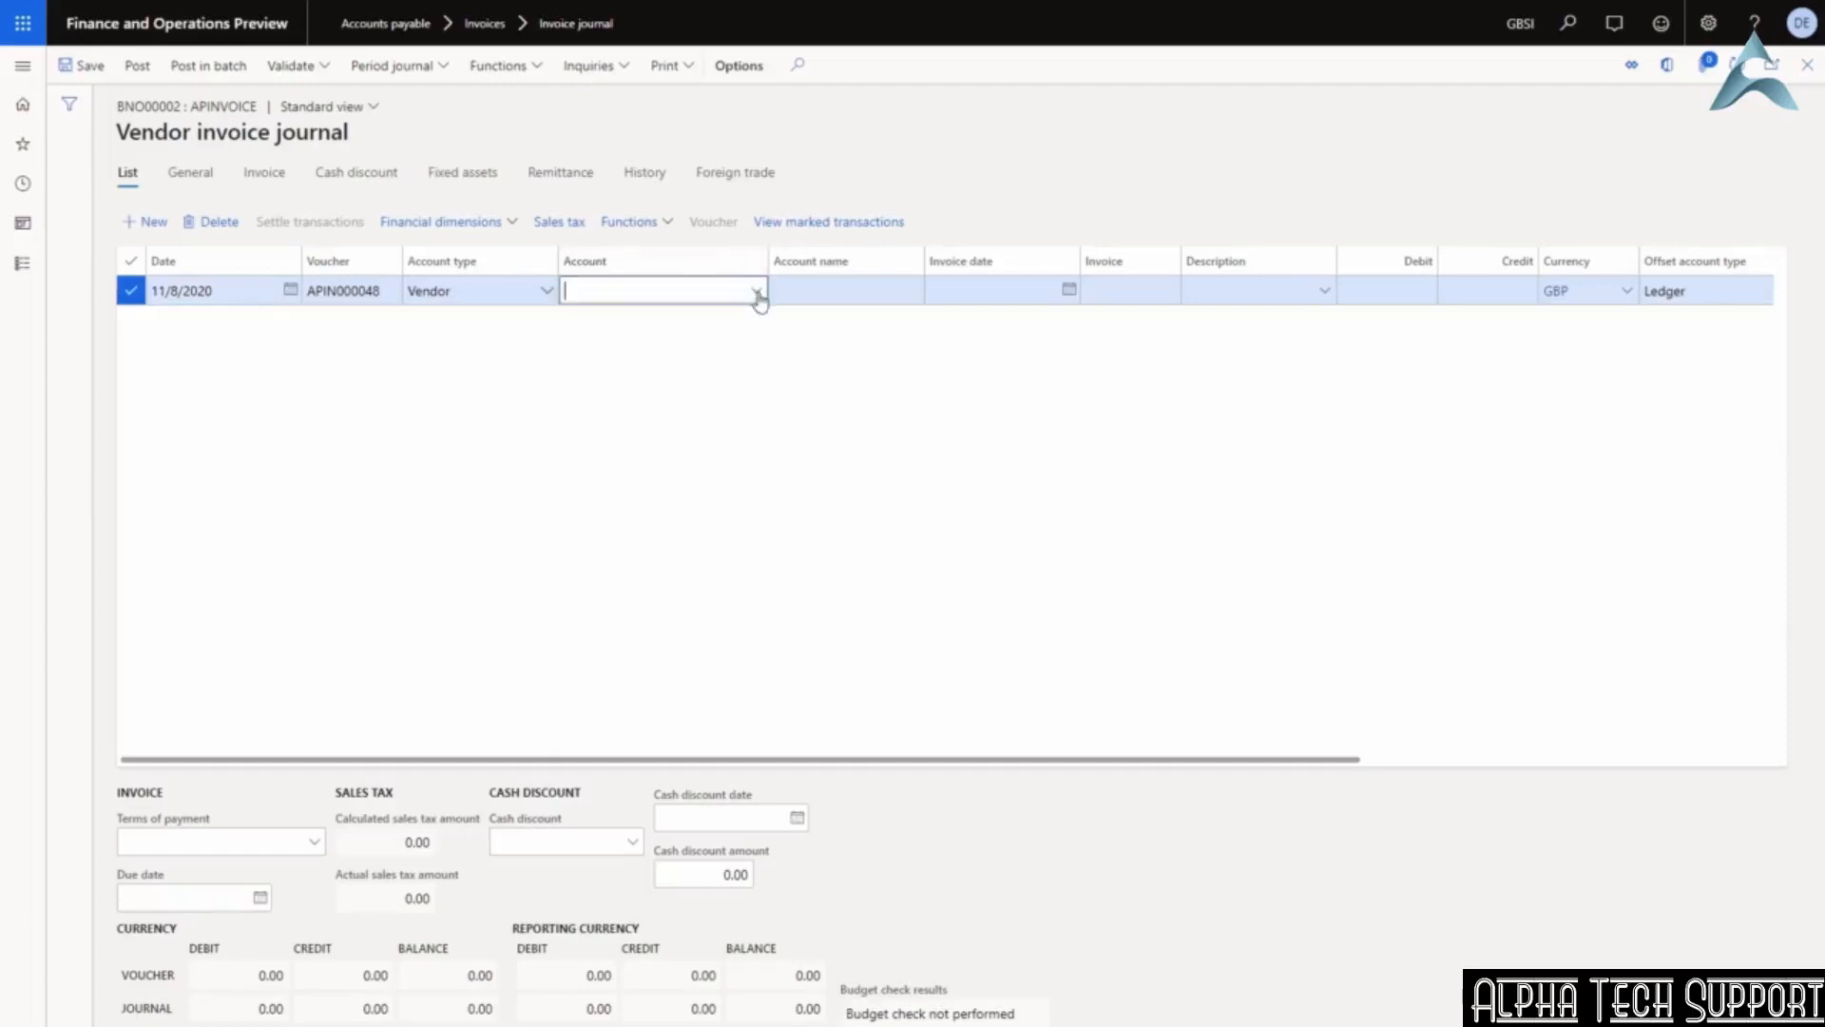
pyautogui.click(758, 292)
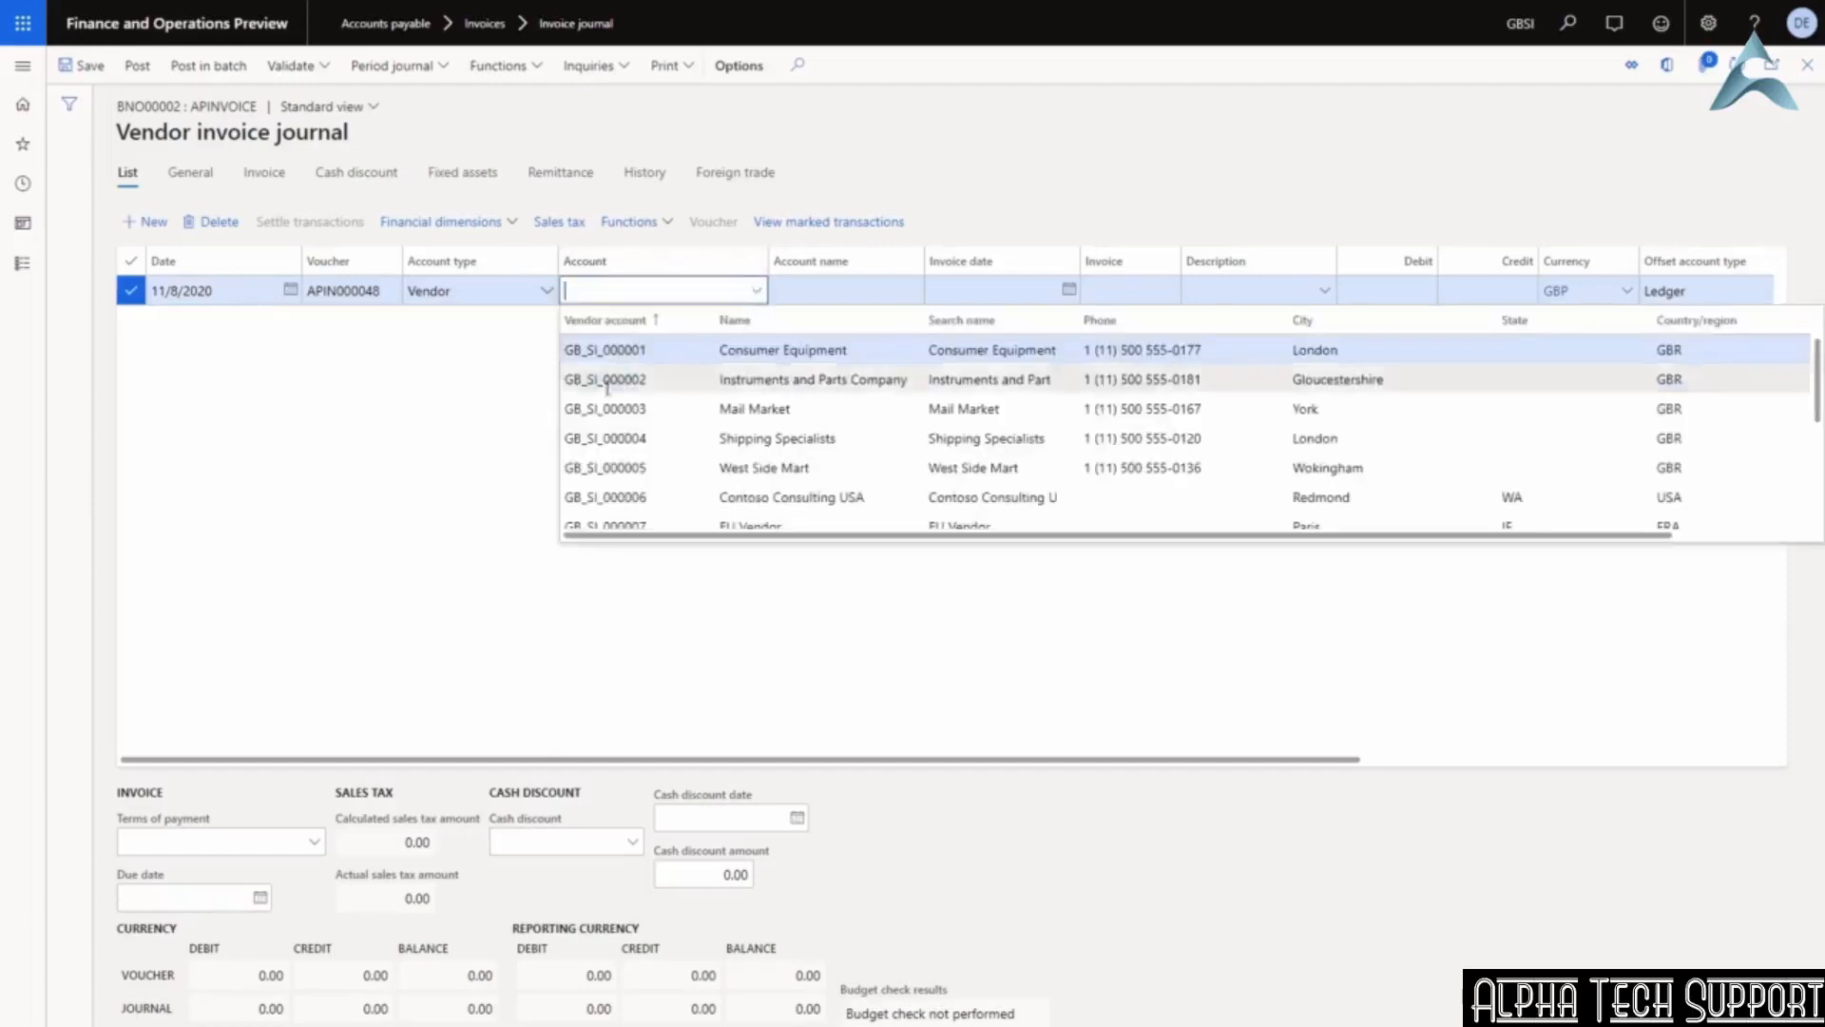
pyautogui.click(601, 468)
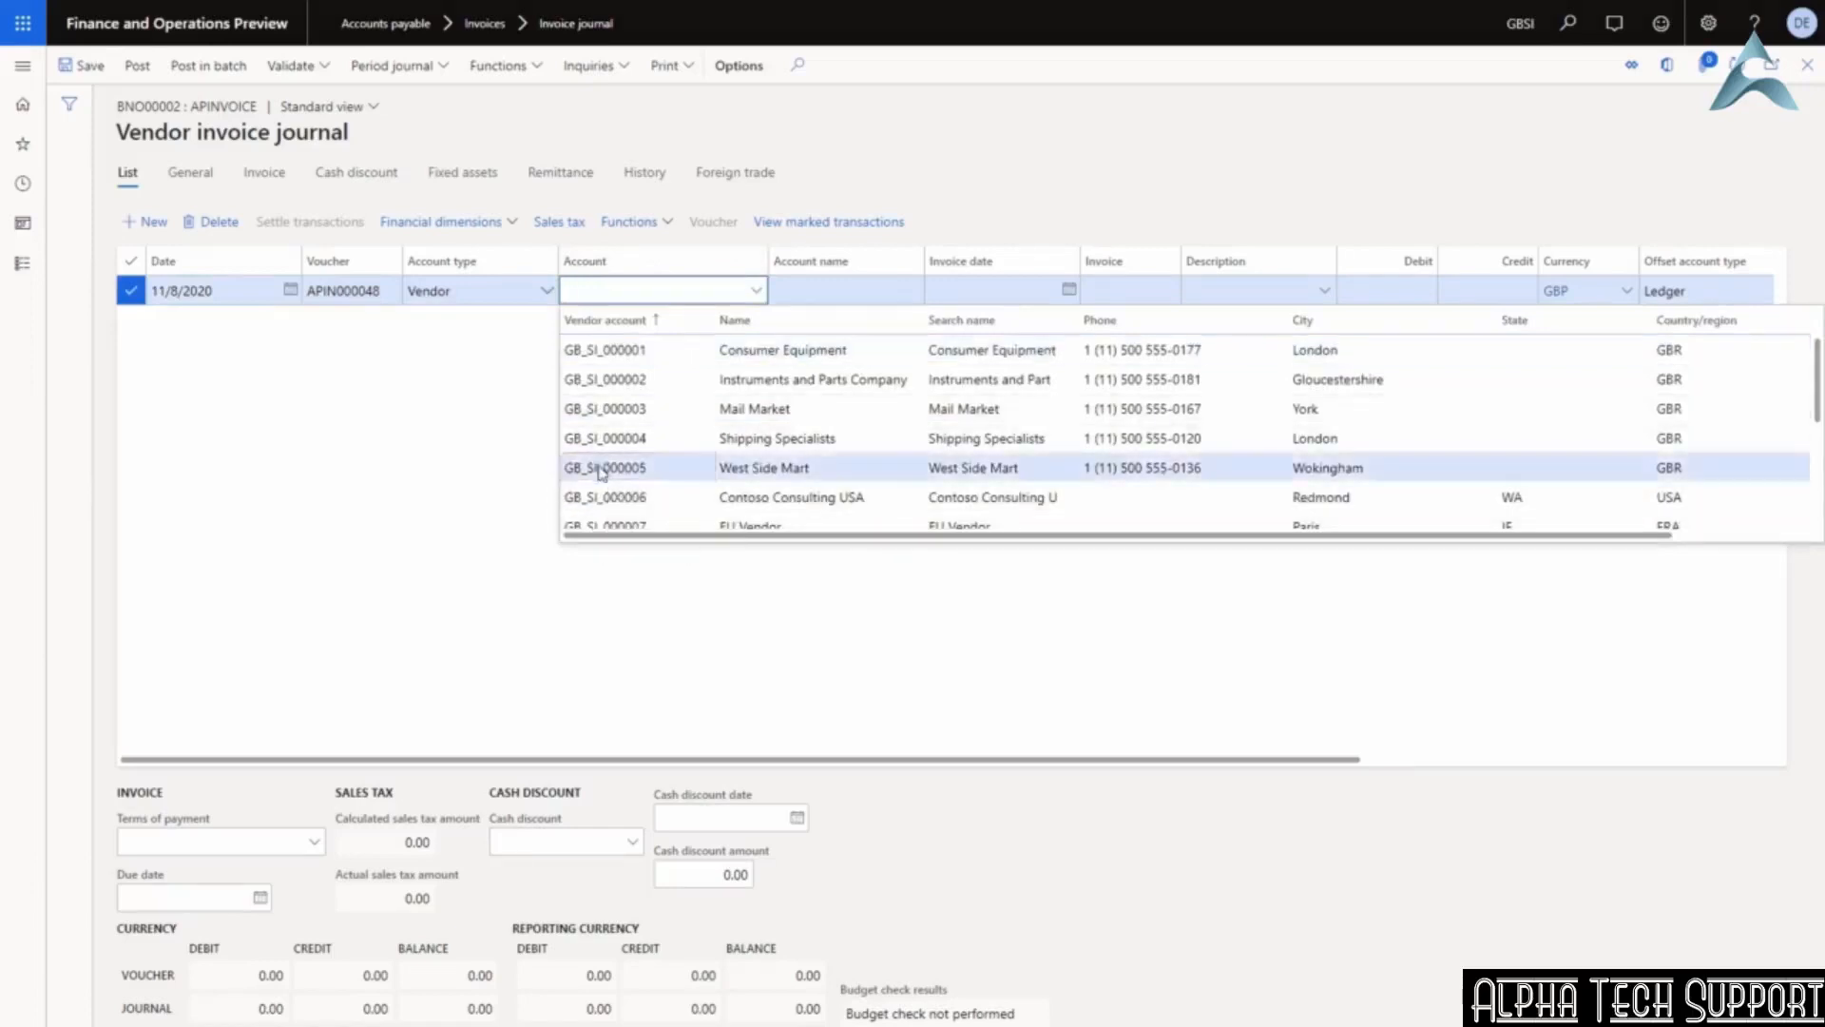
pyautogui.press('Tab')
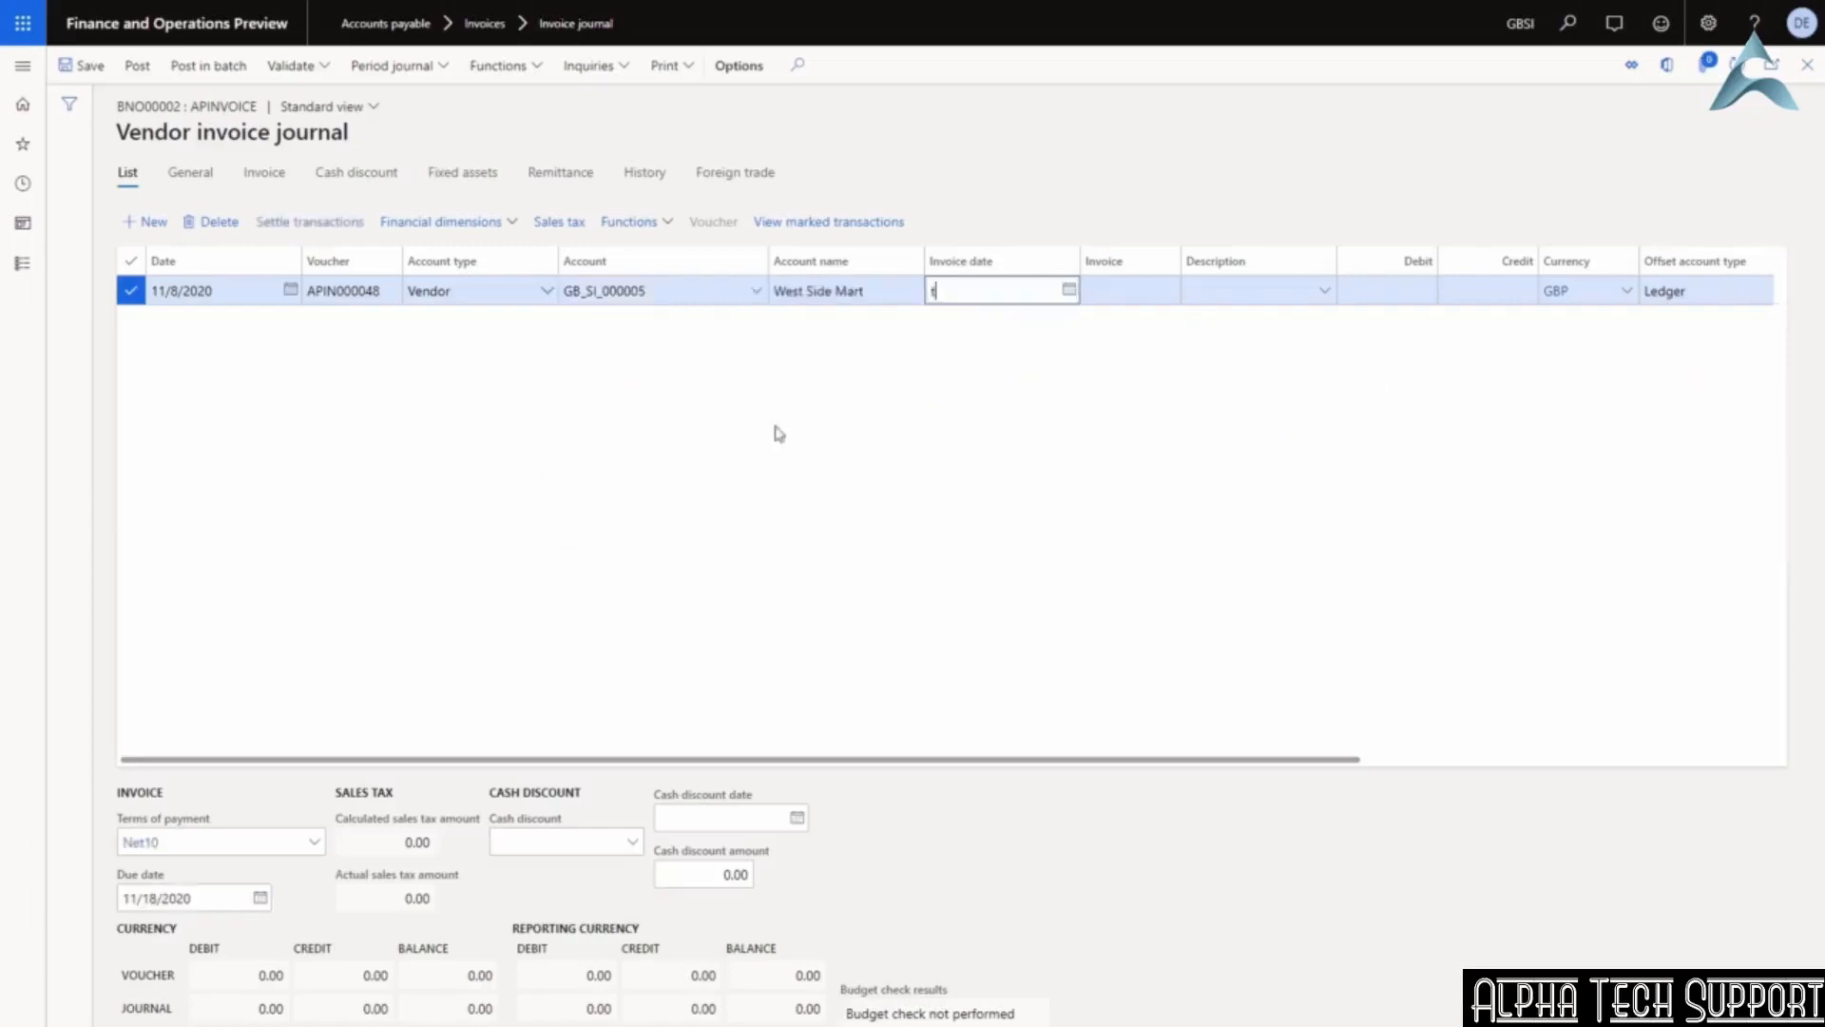
pyautogui.press('Tab')
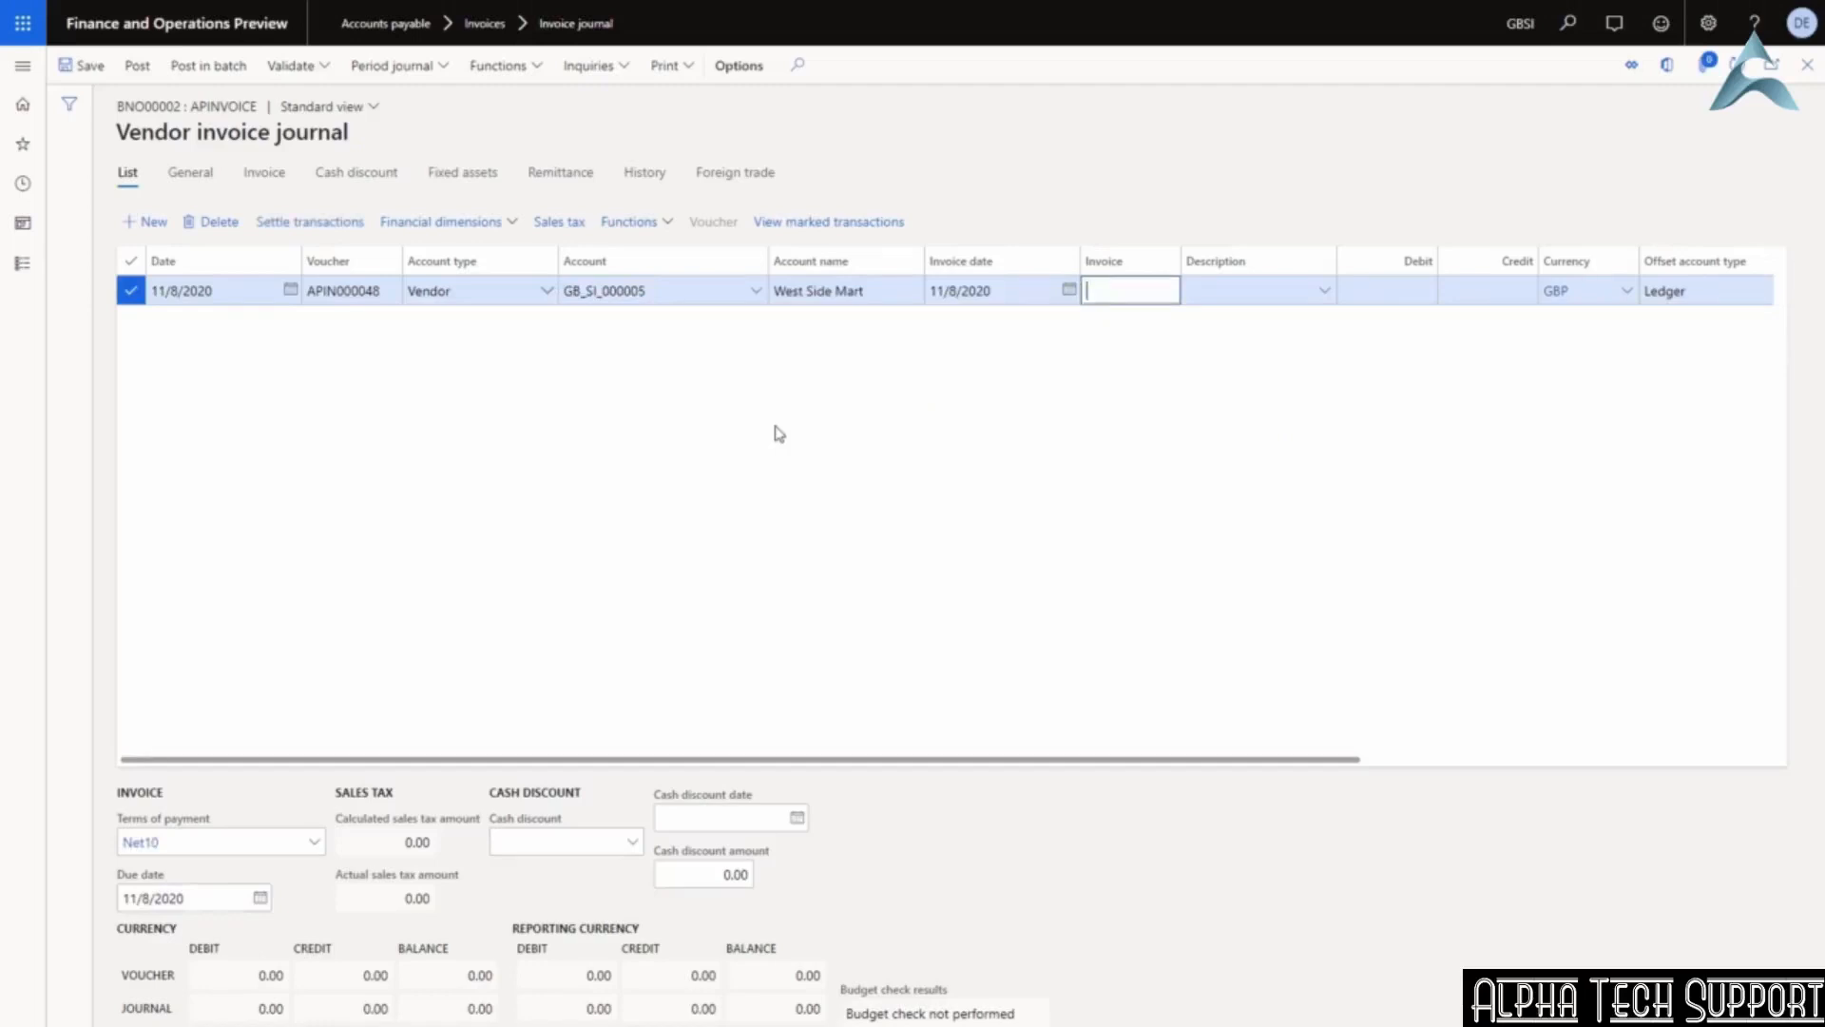
# Enter invoice hotelinv101, description 'USSi employee hotel say', credit 1,500.00, then show the line's details.
pyautogui.write('hotelinv101')
pyautogui.press('Tab')
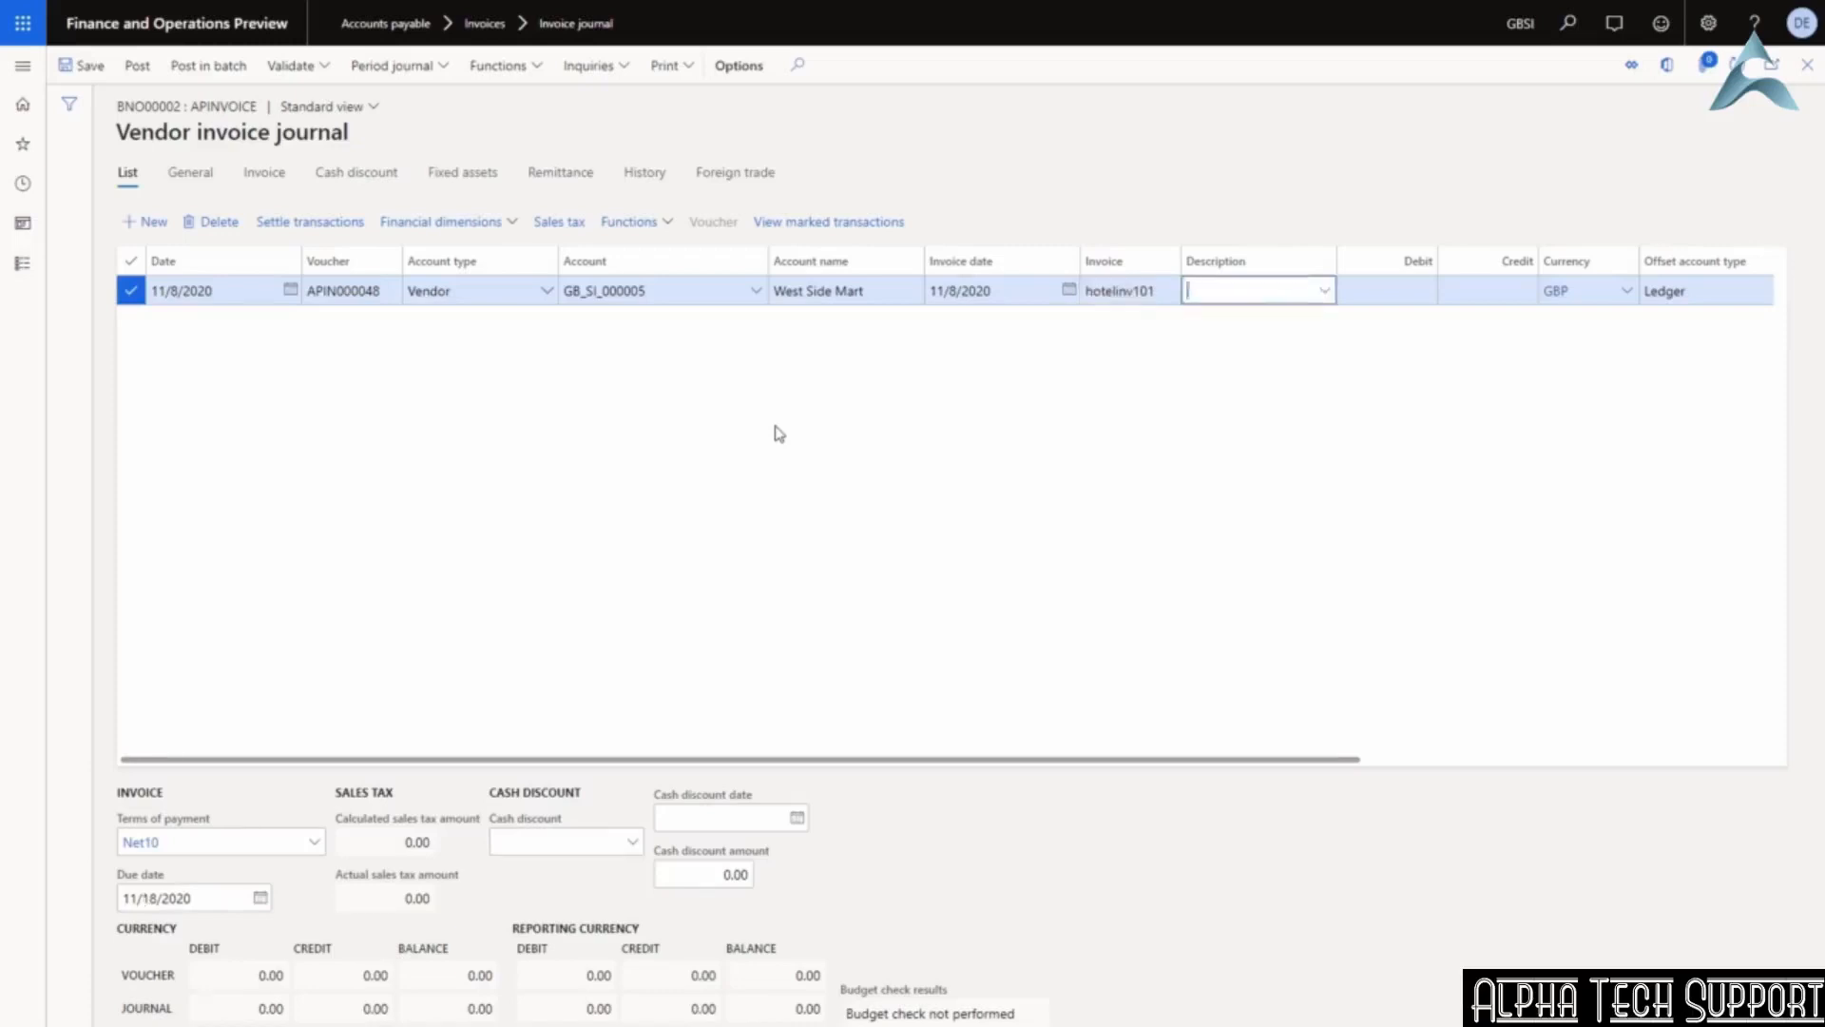
pyautogui.write('USSi')
pyautogui.write(' employ')
pyautogui.write('ee hotel sa')
pyautogui.write('y')
pyautogui.press('Tab')
pyautogui.press('Tab')
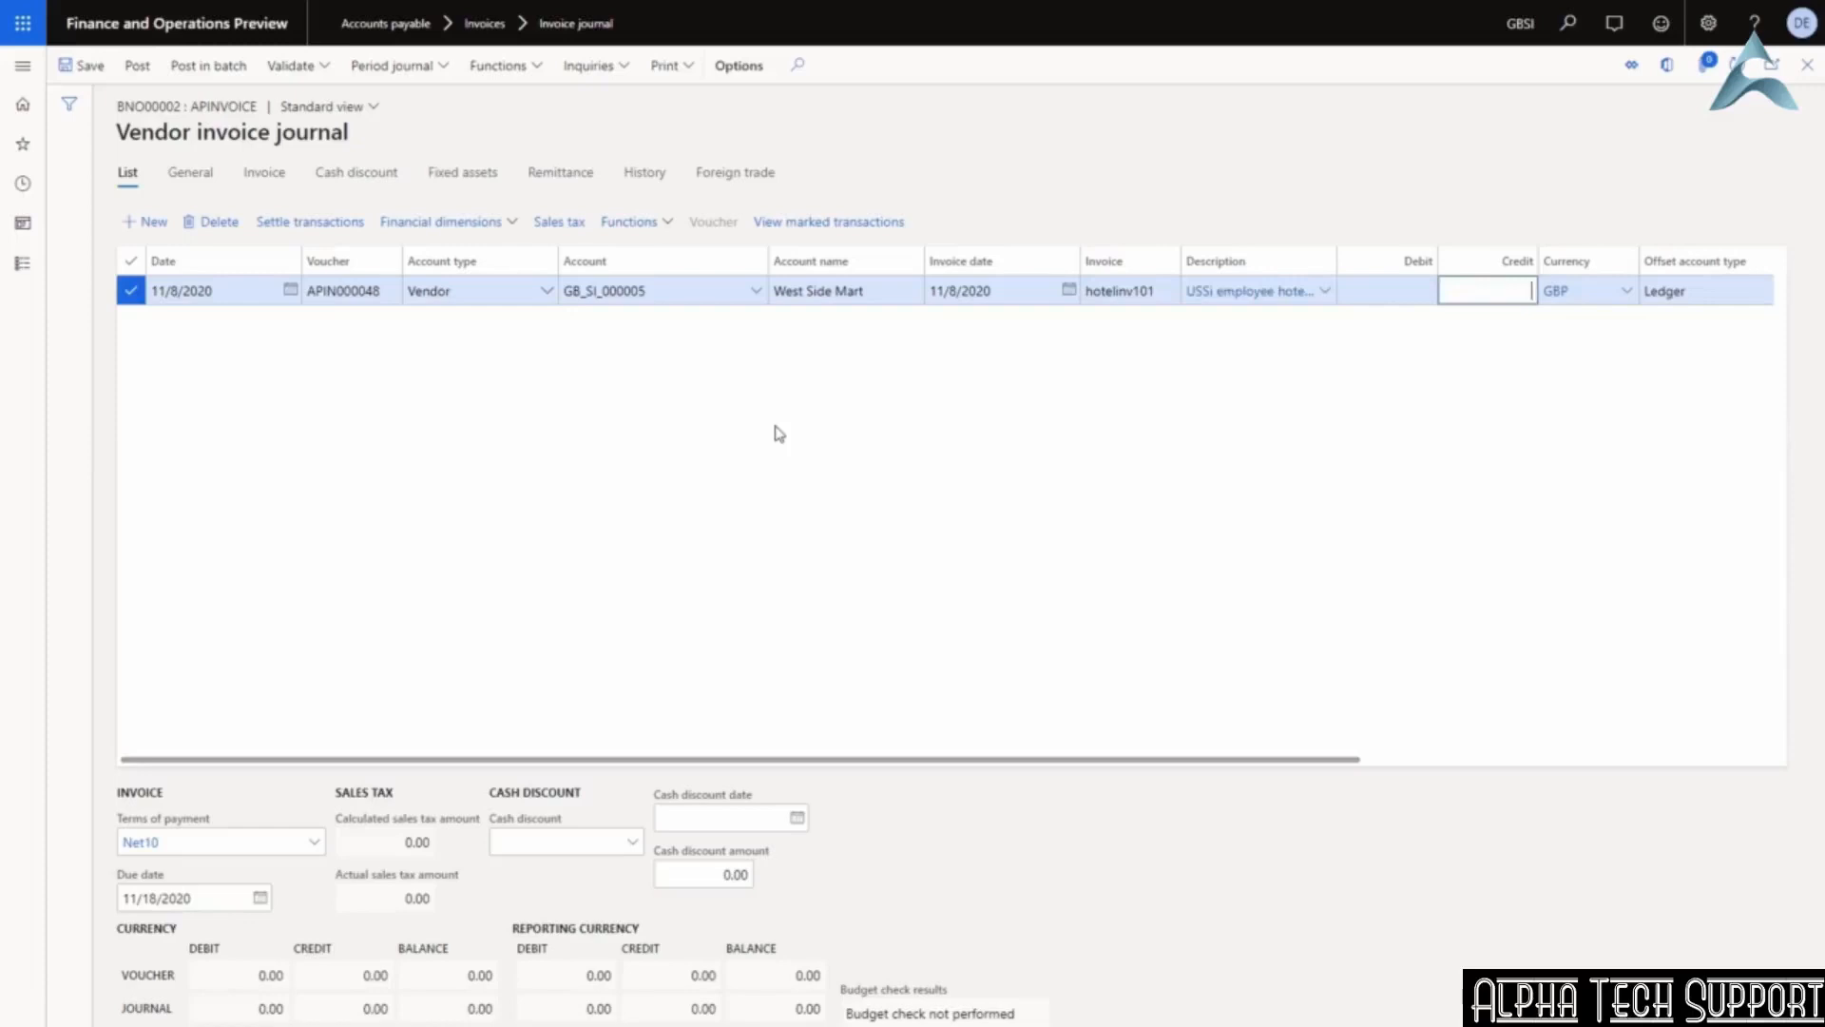
pyautogui.write('1500')
pyautogui.press('Tab')
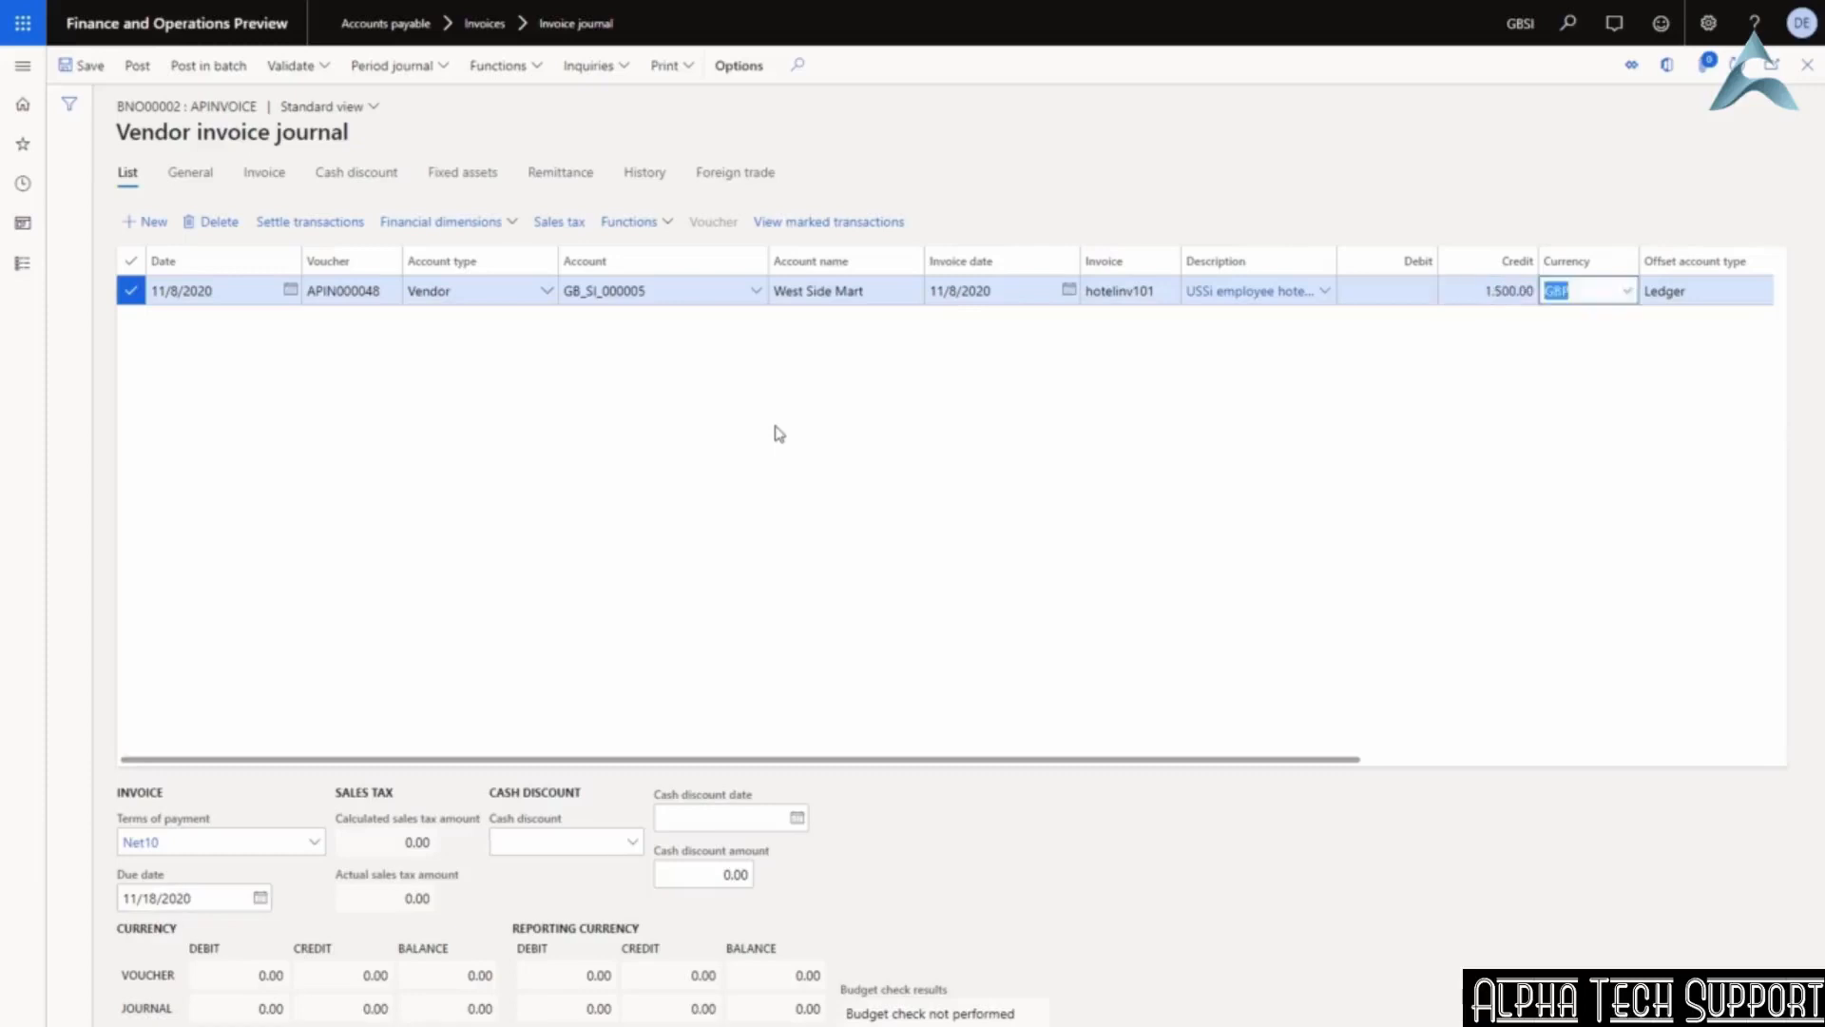
pyautogui.press('Tab')
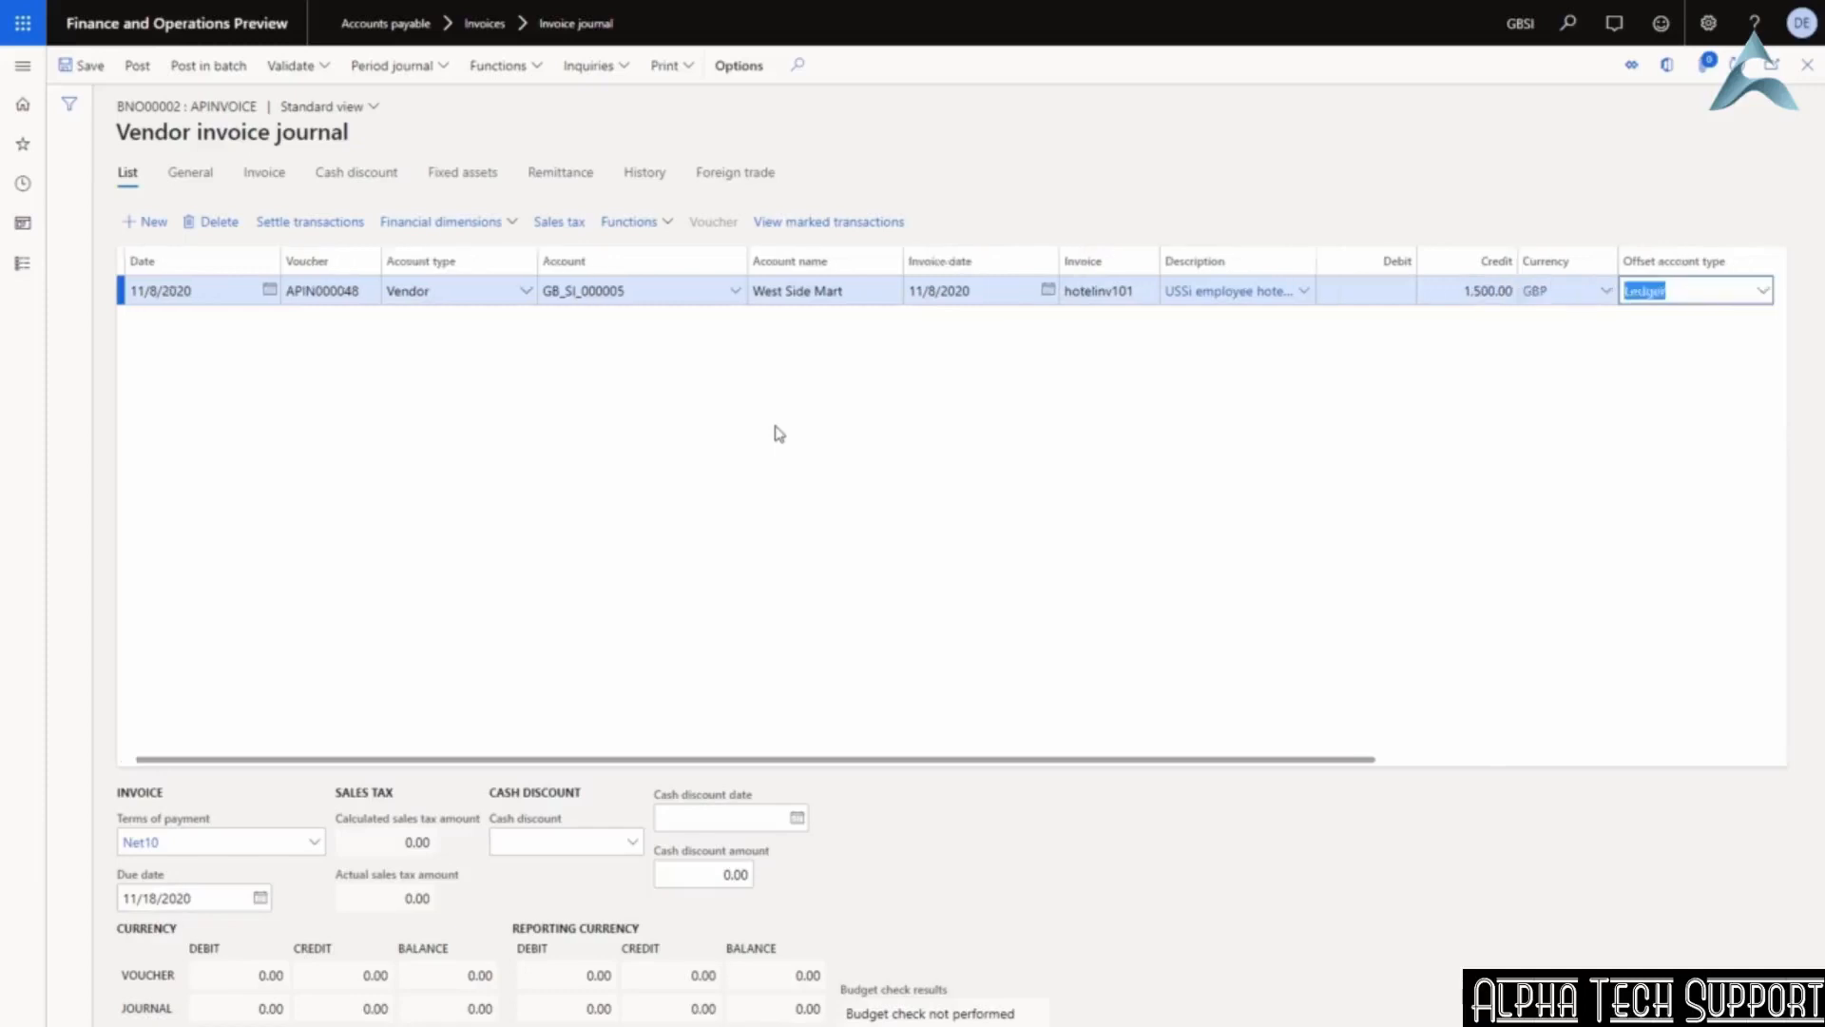
pyautogui.moveTo(797, 760); pyautogui.dragTo(1331, 755)
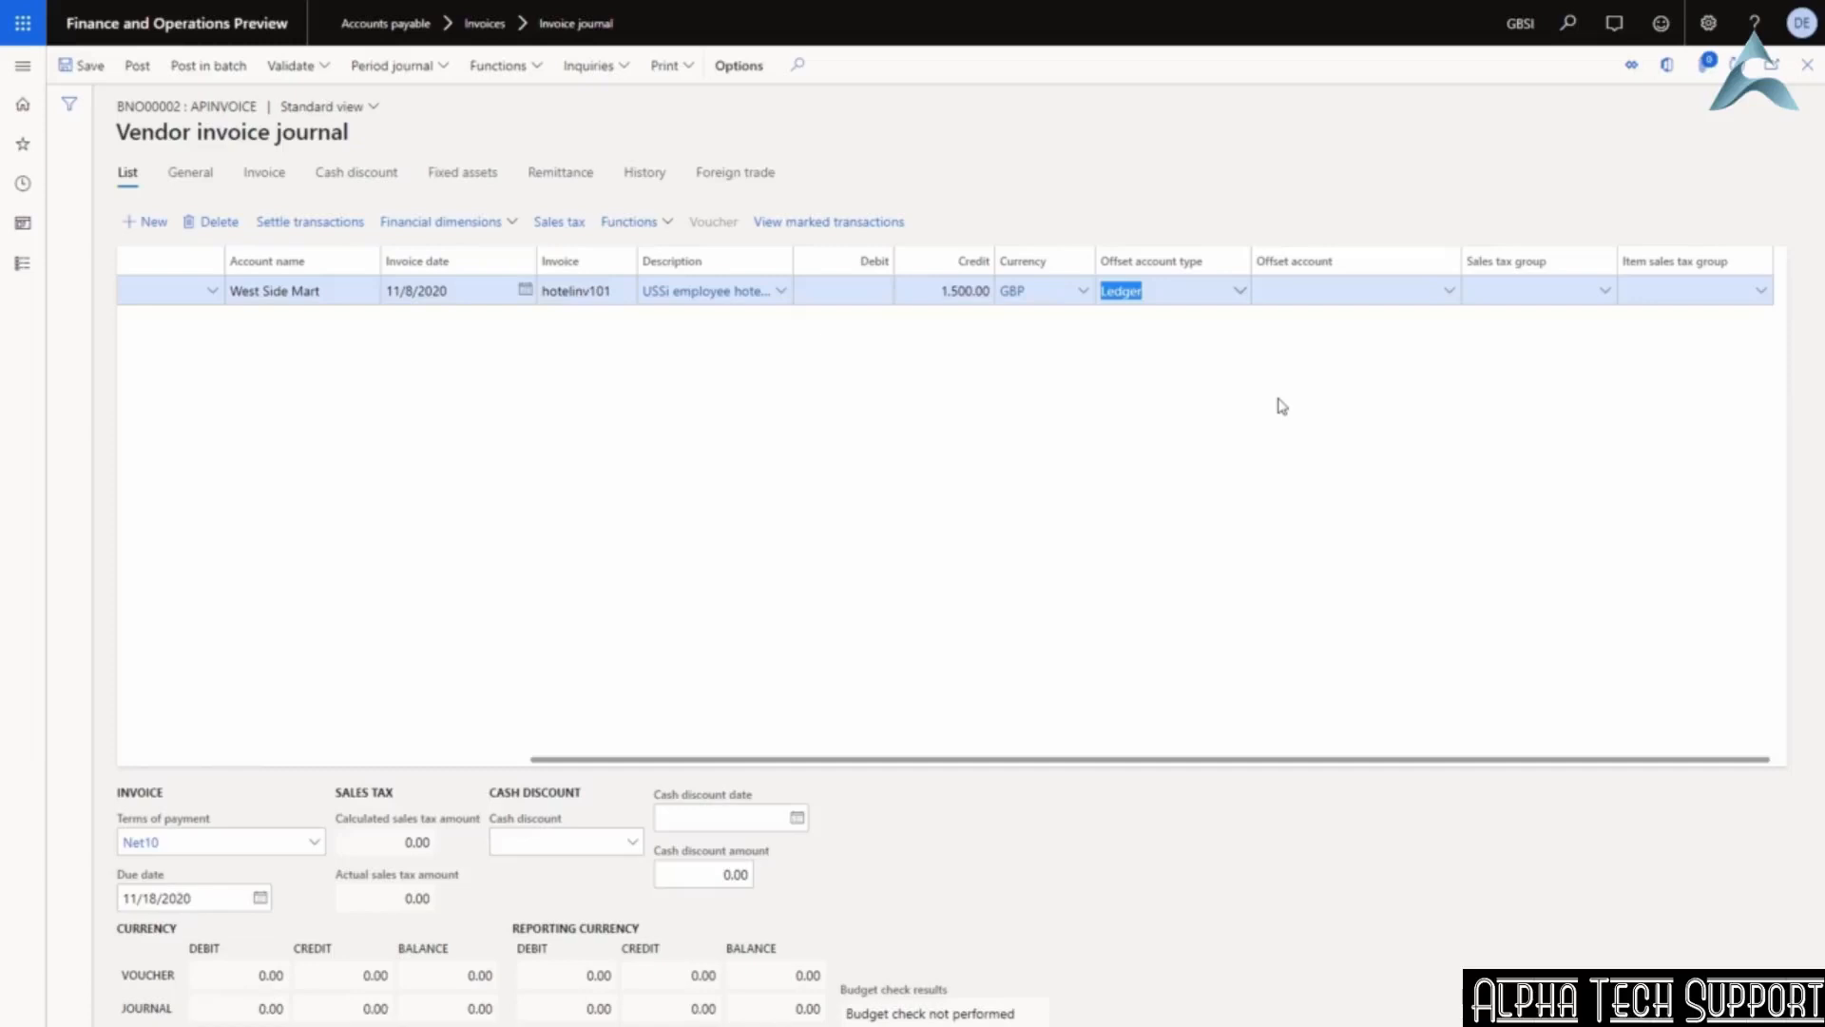
pyautogui.click(190, 177)
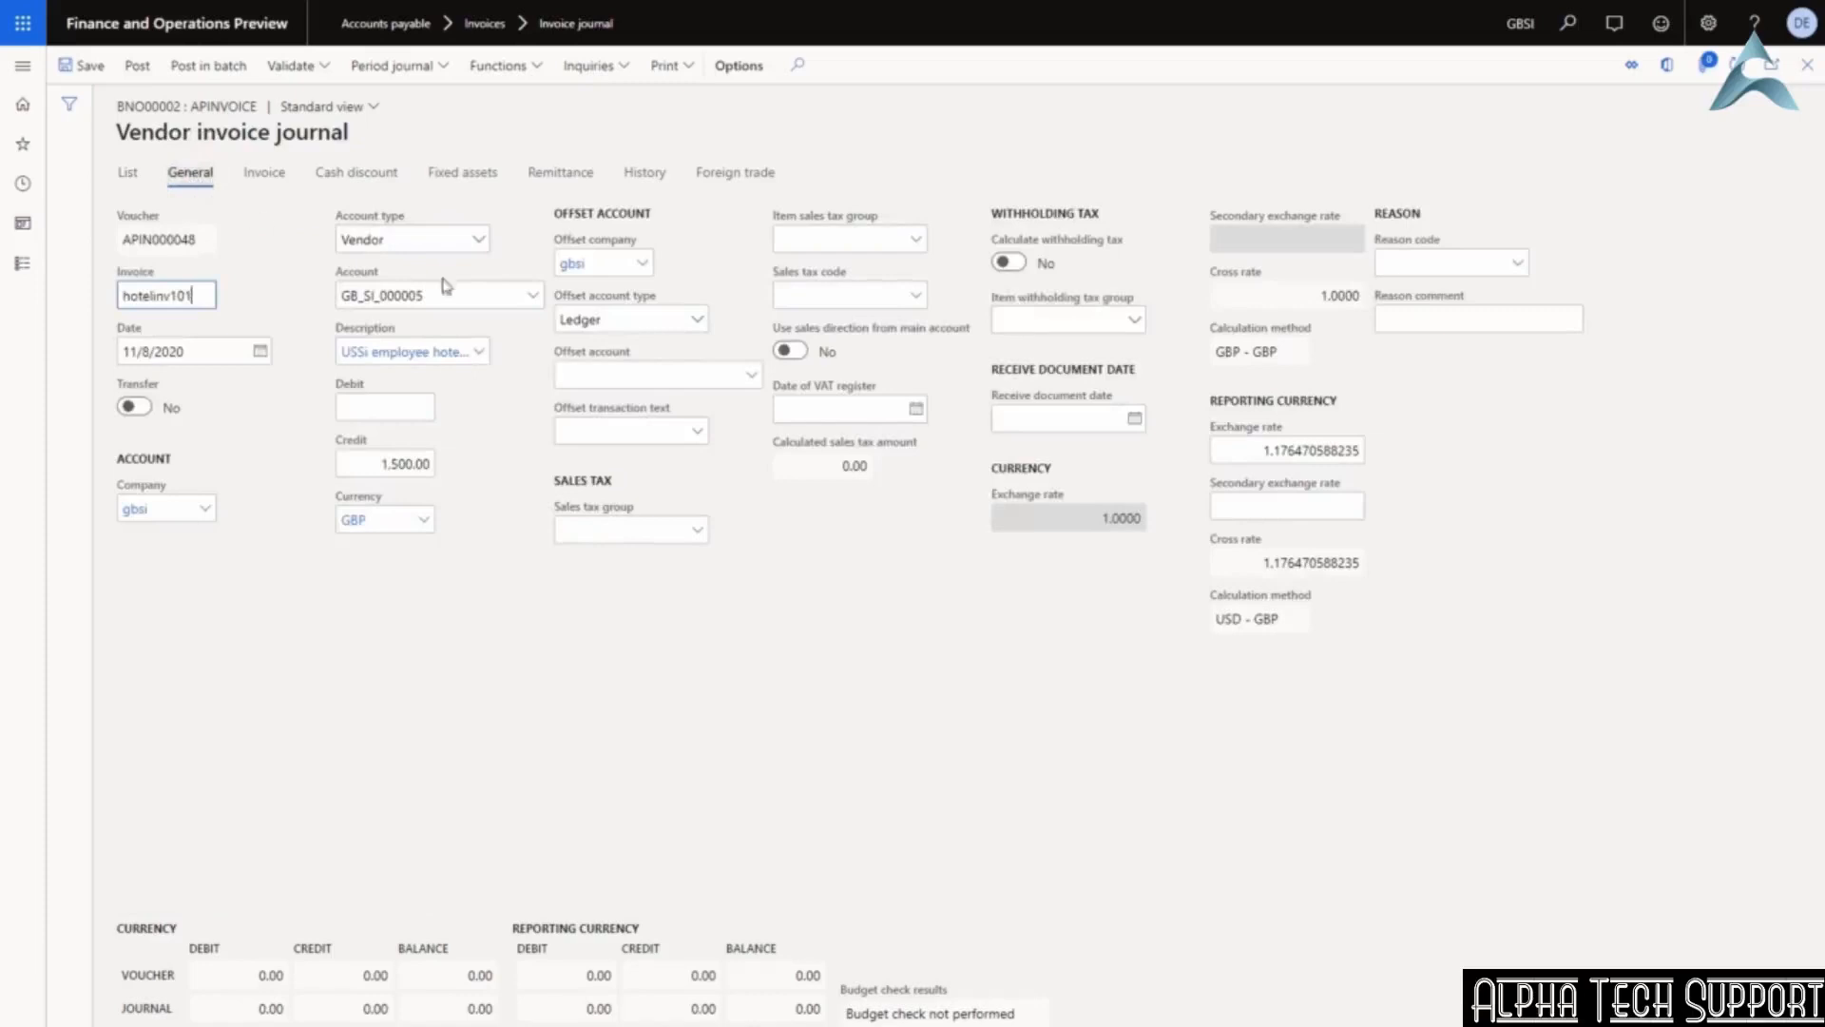
pyautogui.click(624, 261)
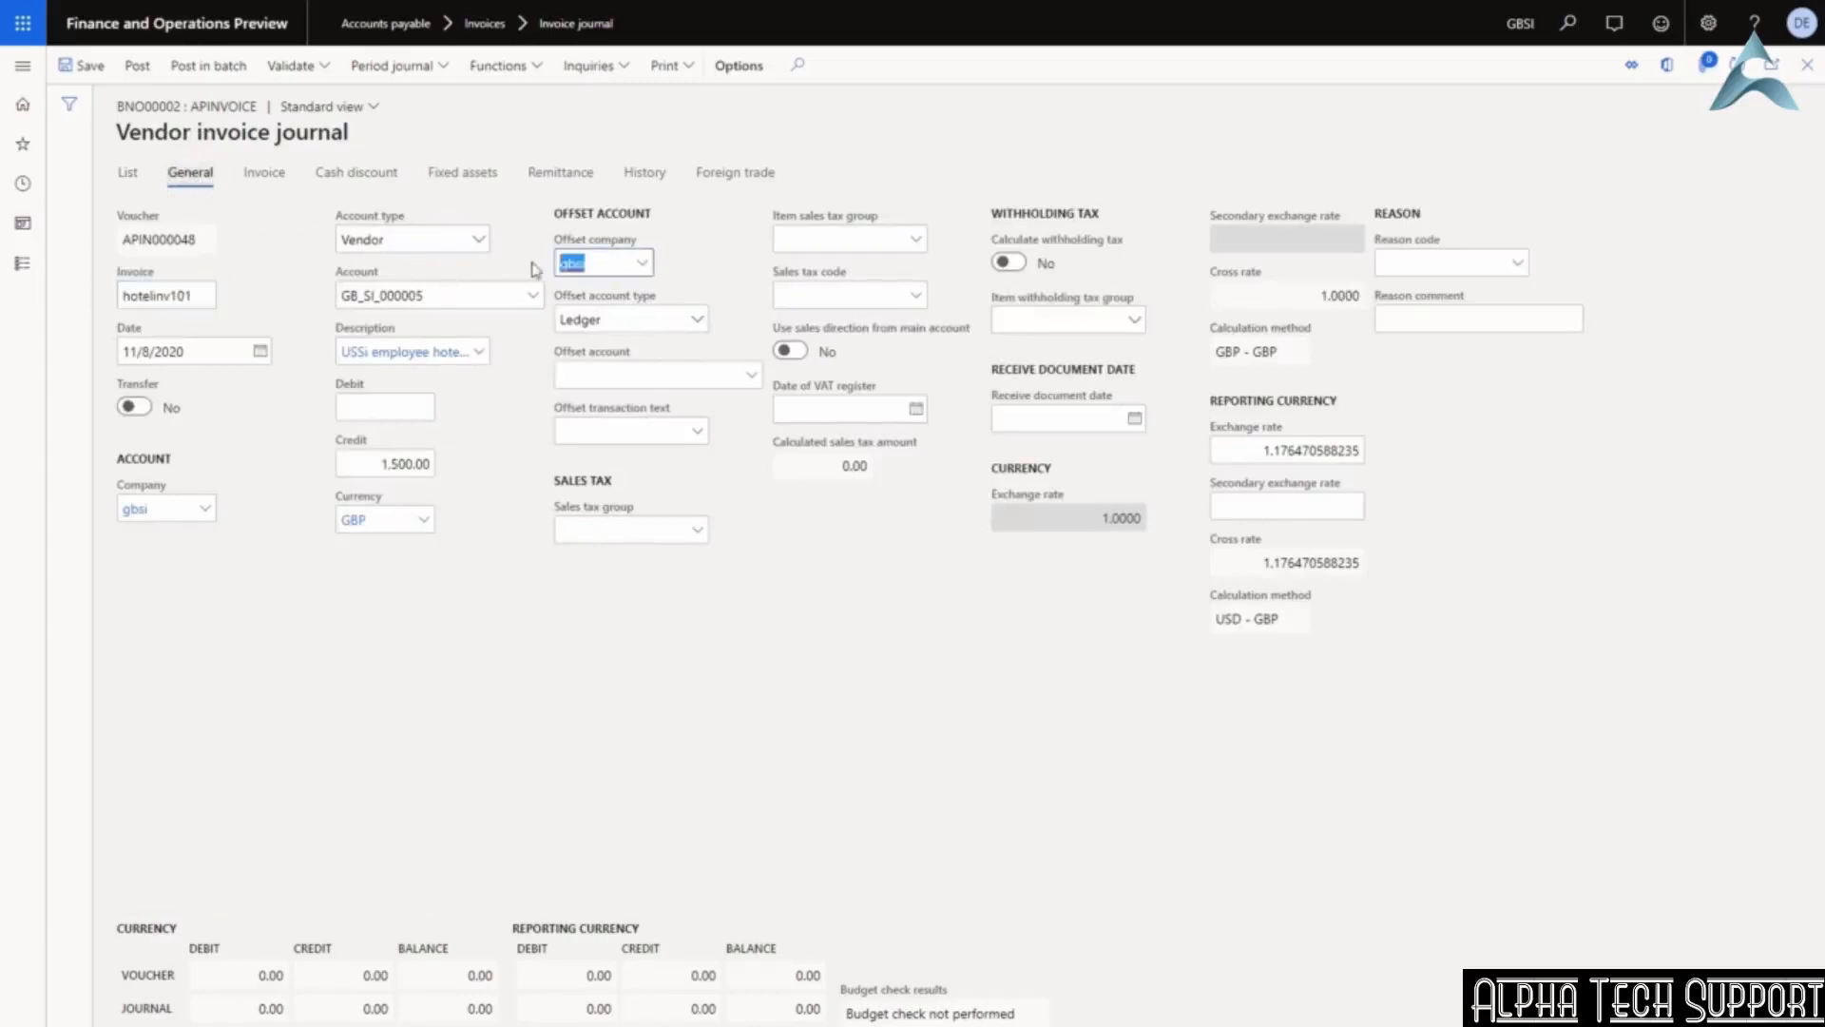
pyautogui.write('ussi')
pyautogui.press('Tab')
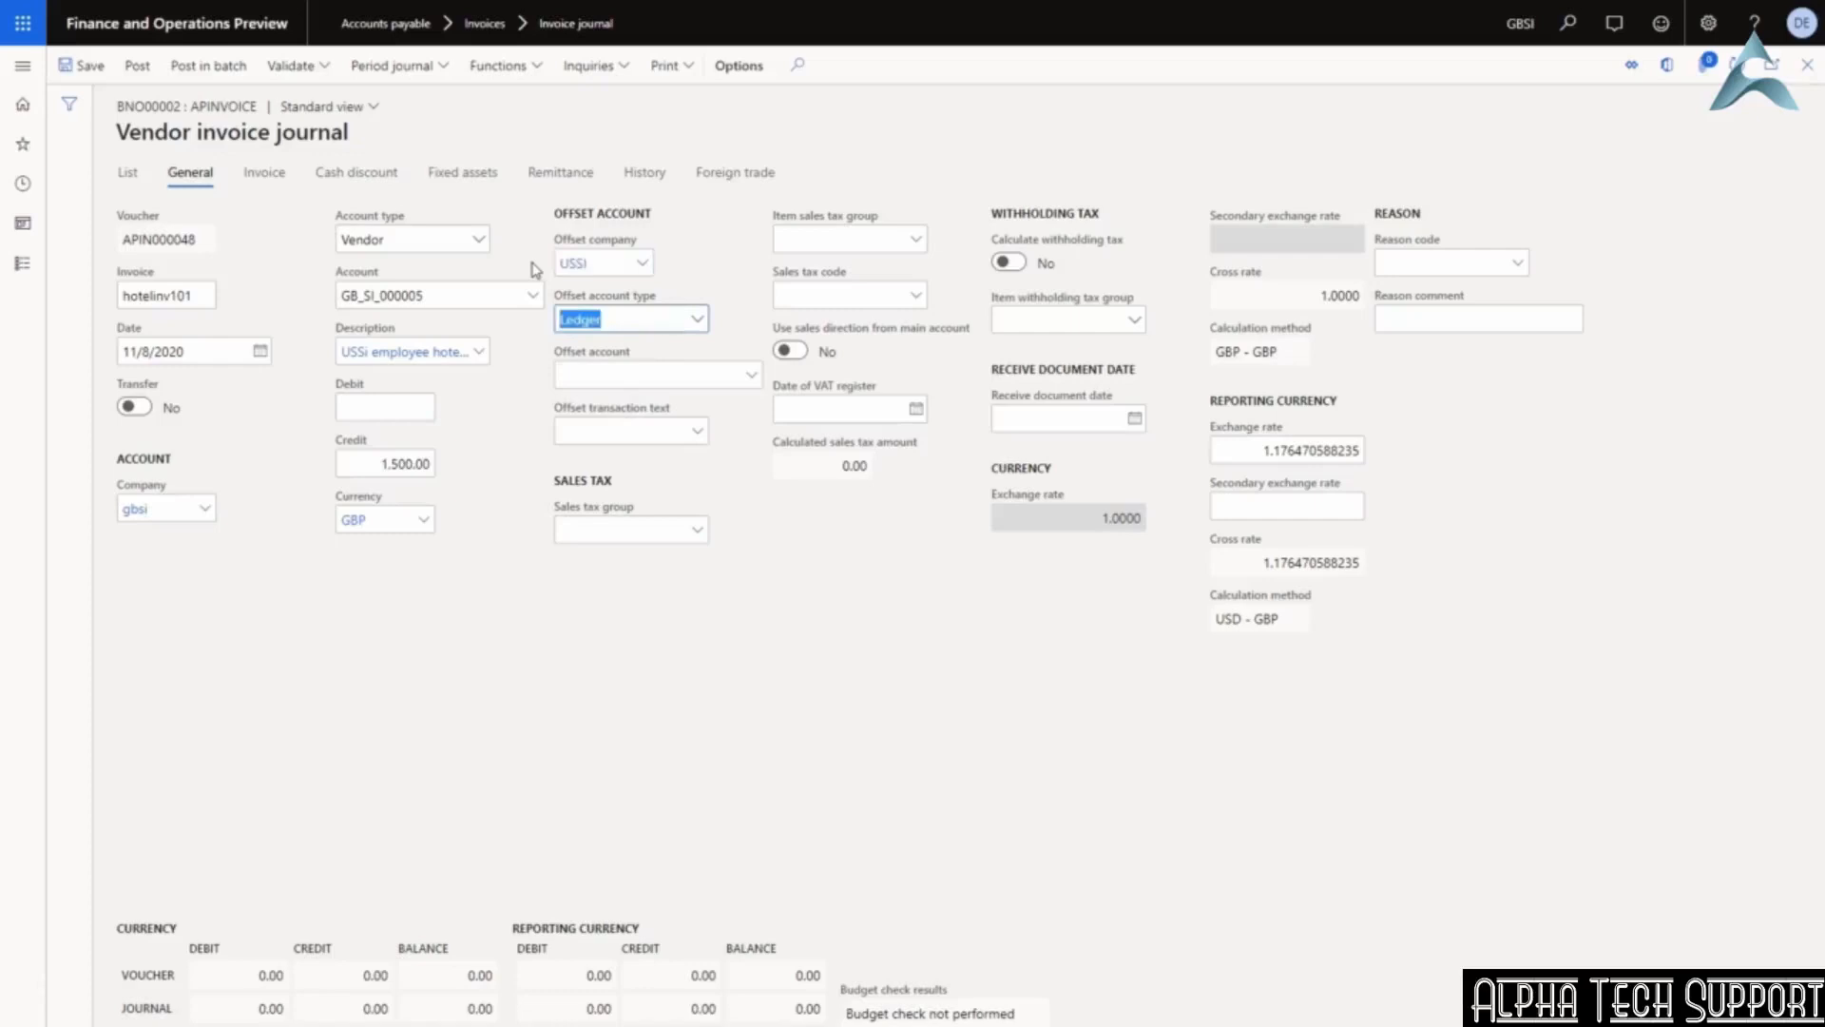
pyautogui.click(703, 377)
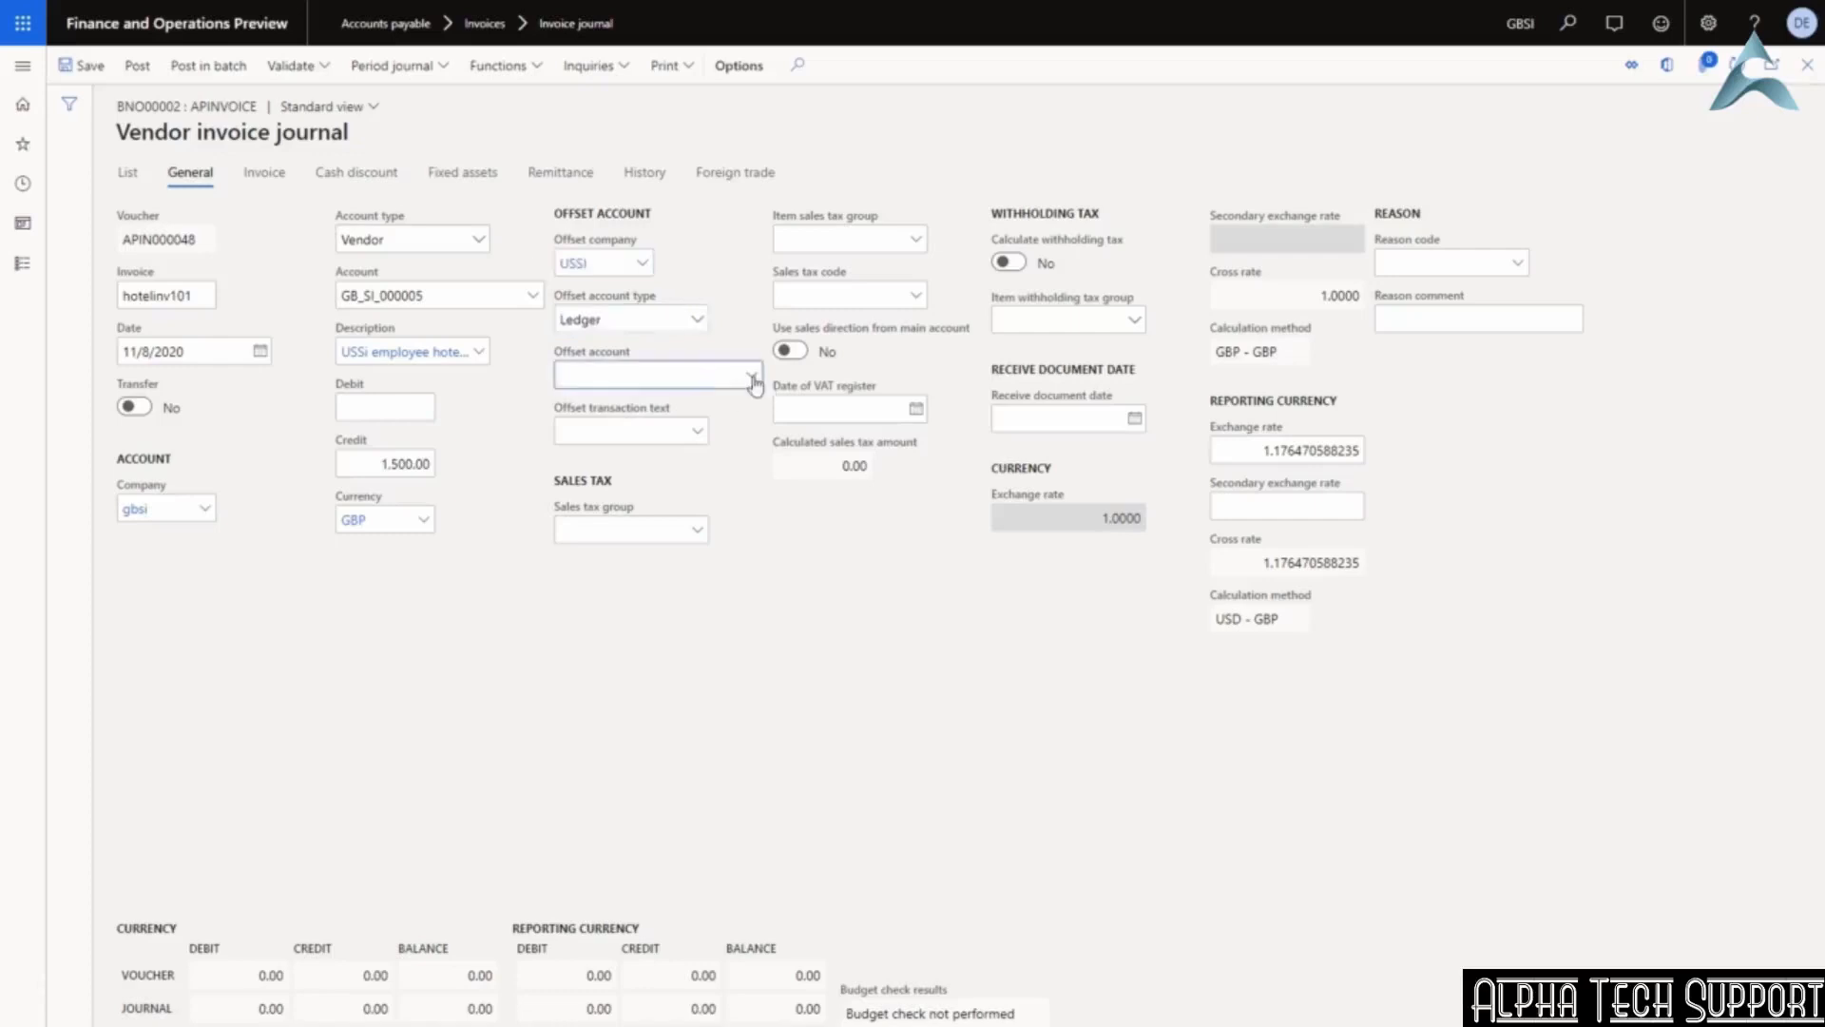
pyautogui.write('travel')
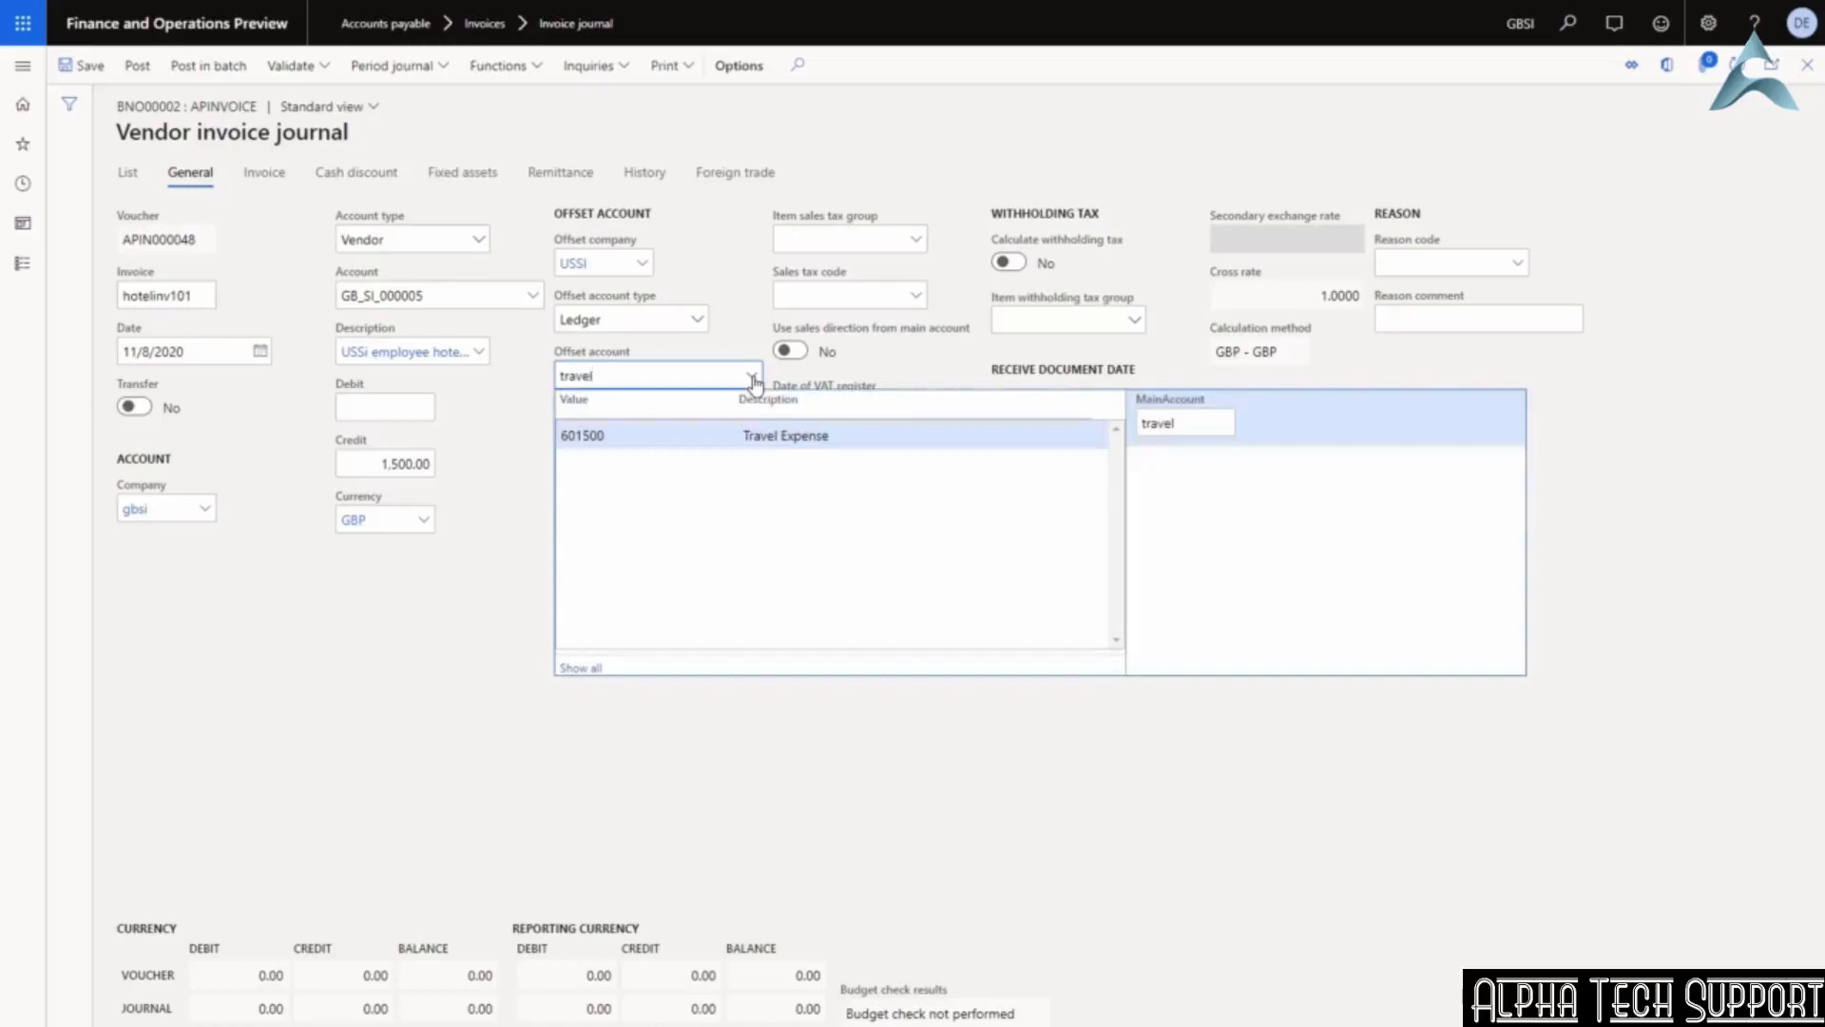
pyautogui.press('Tab')
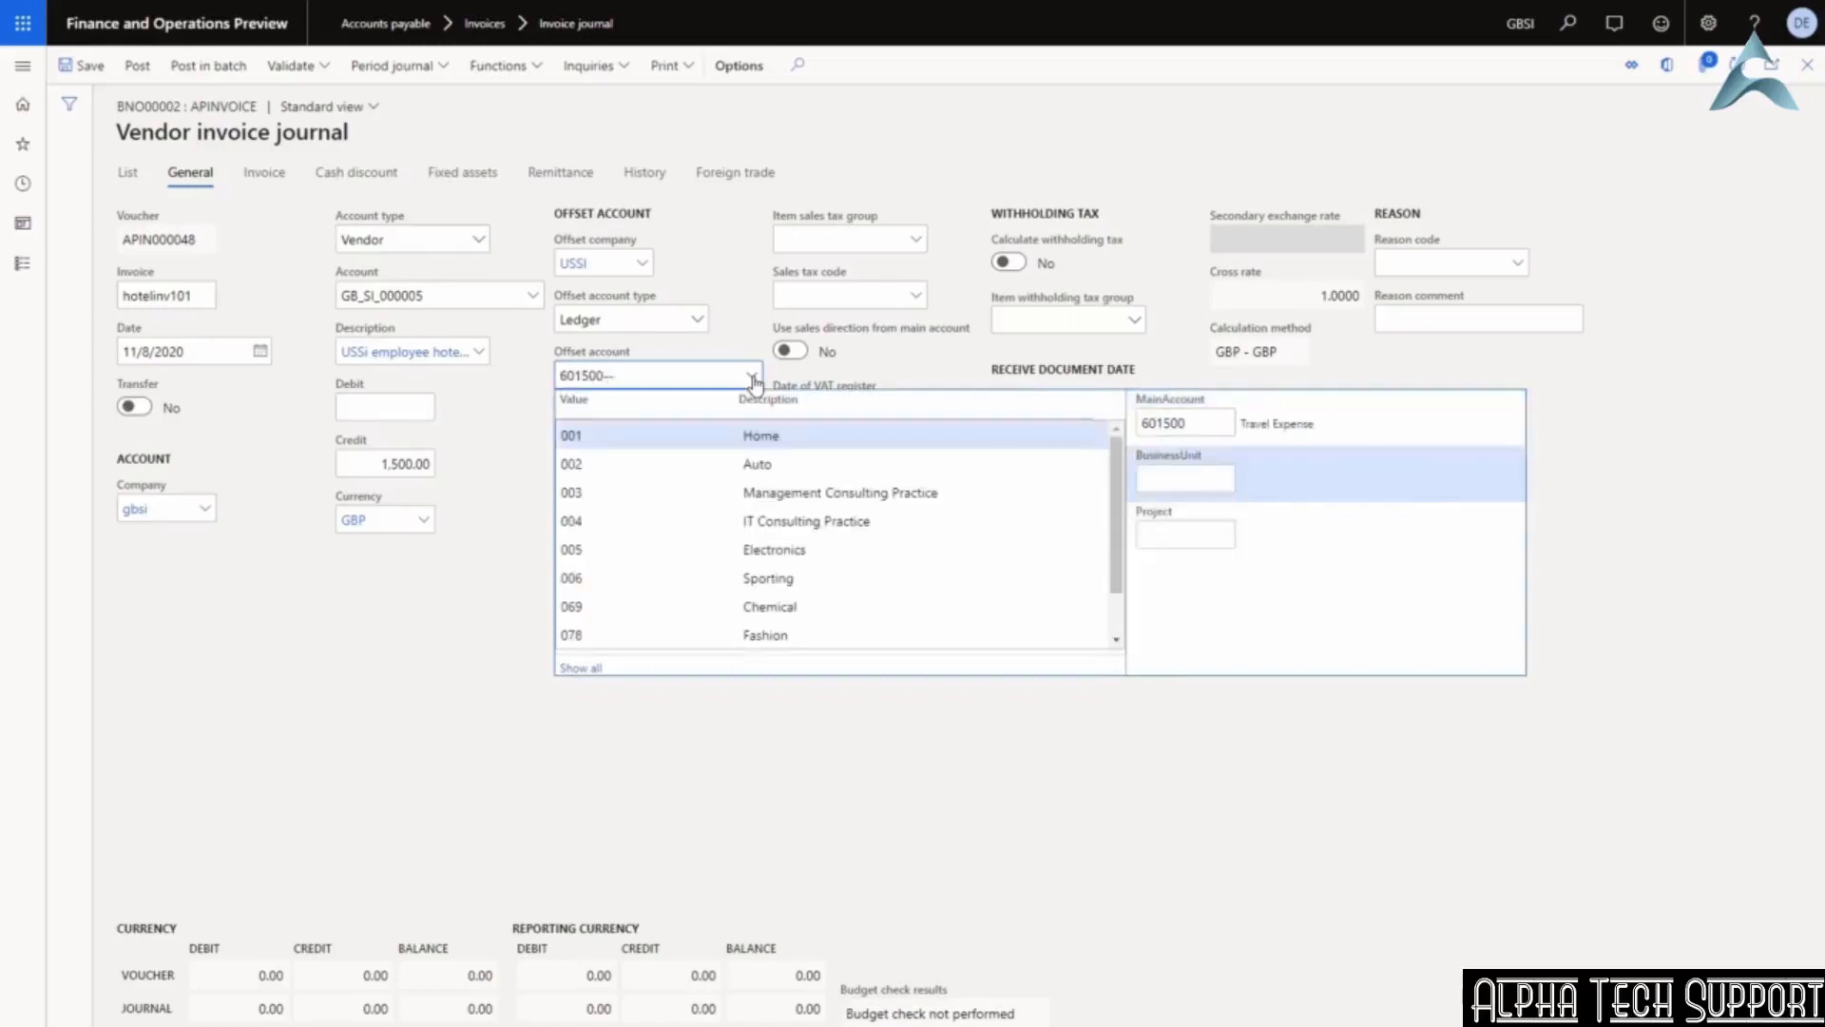
pyautogui.click(612, 436)
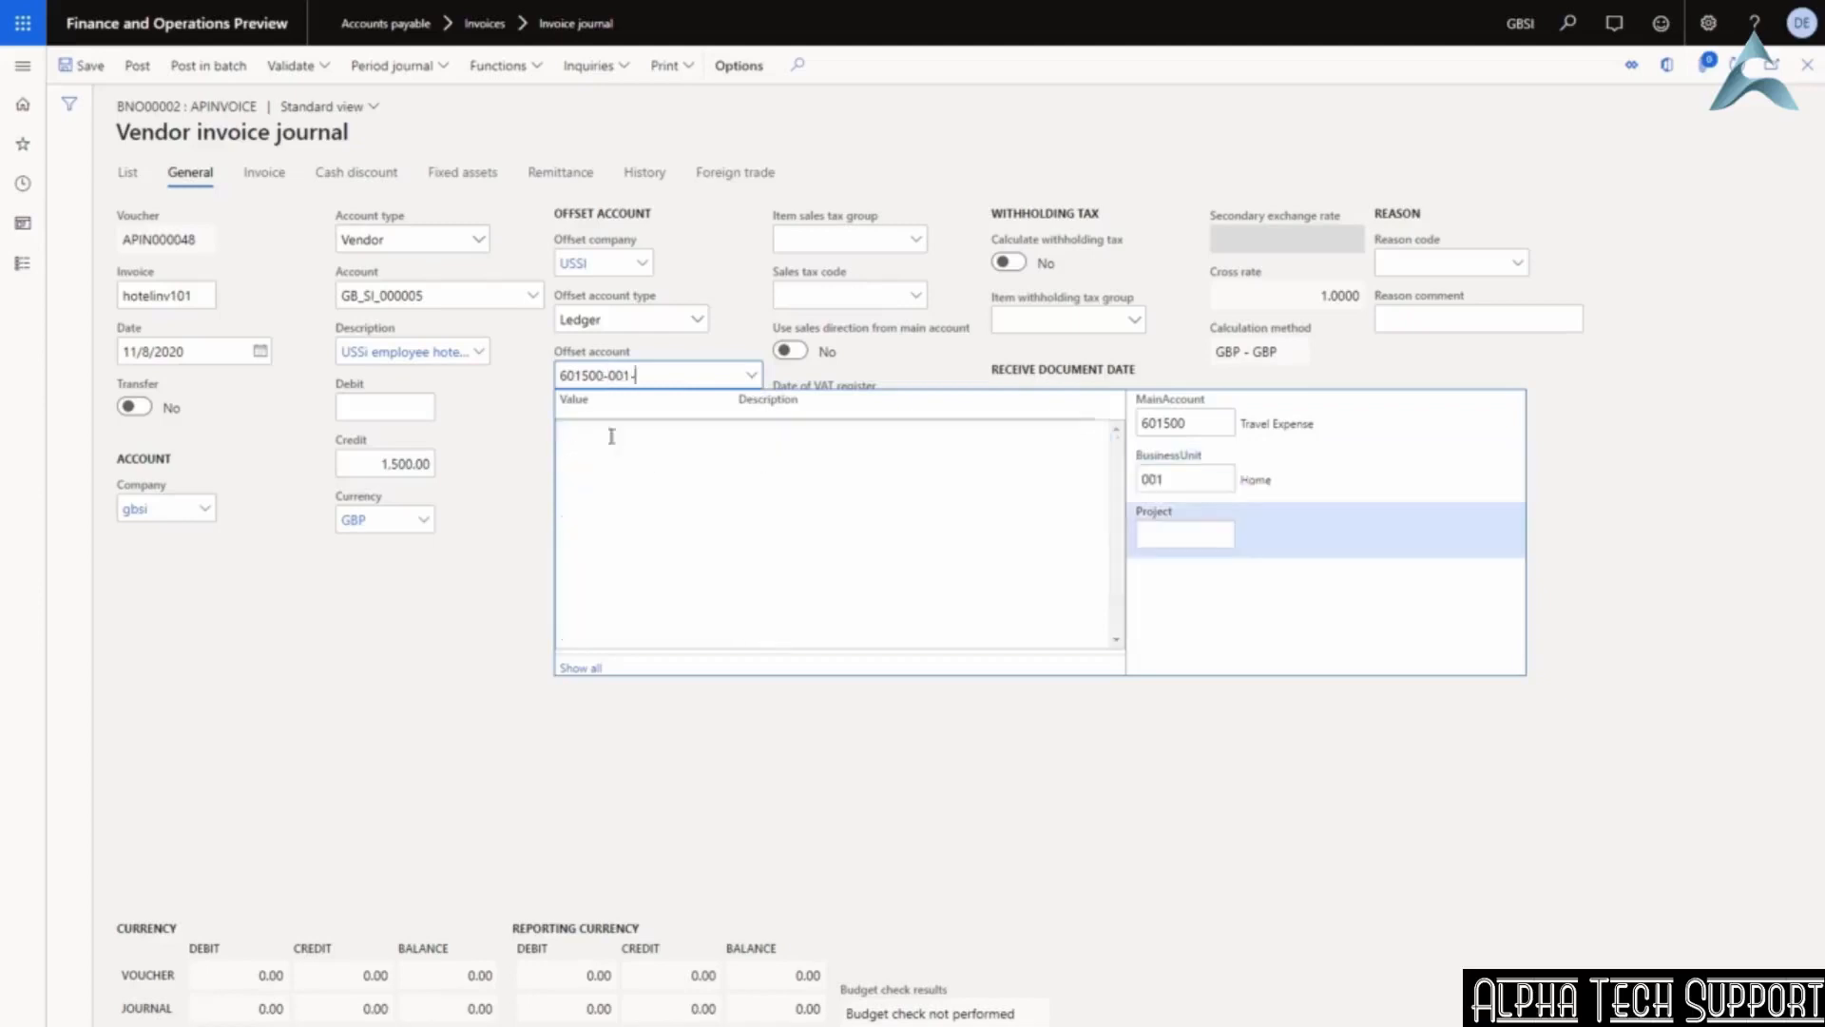
pyautogui.click(611, 436)
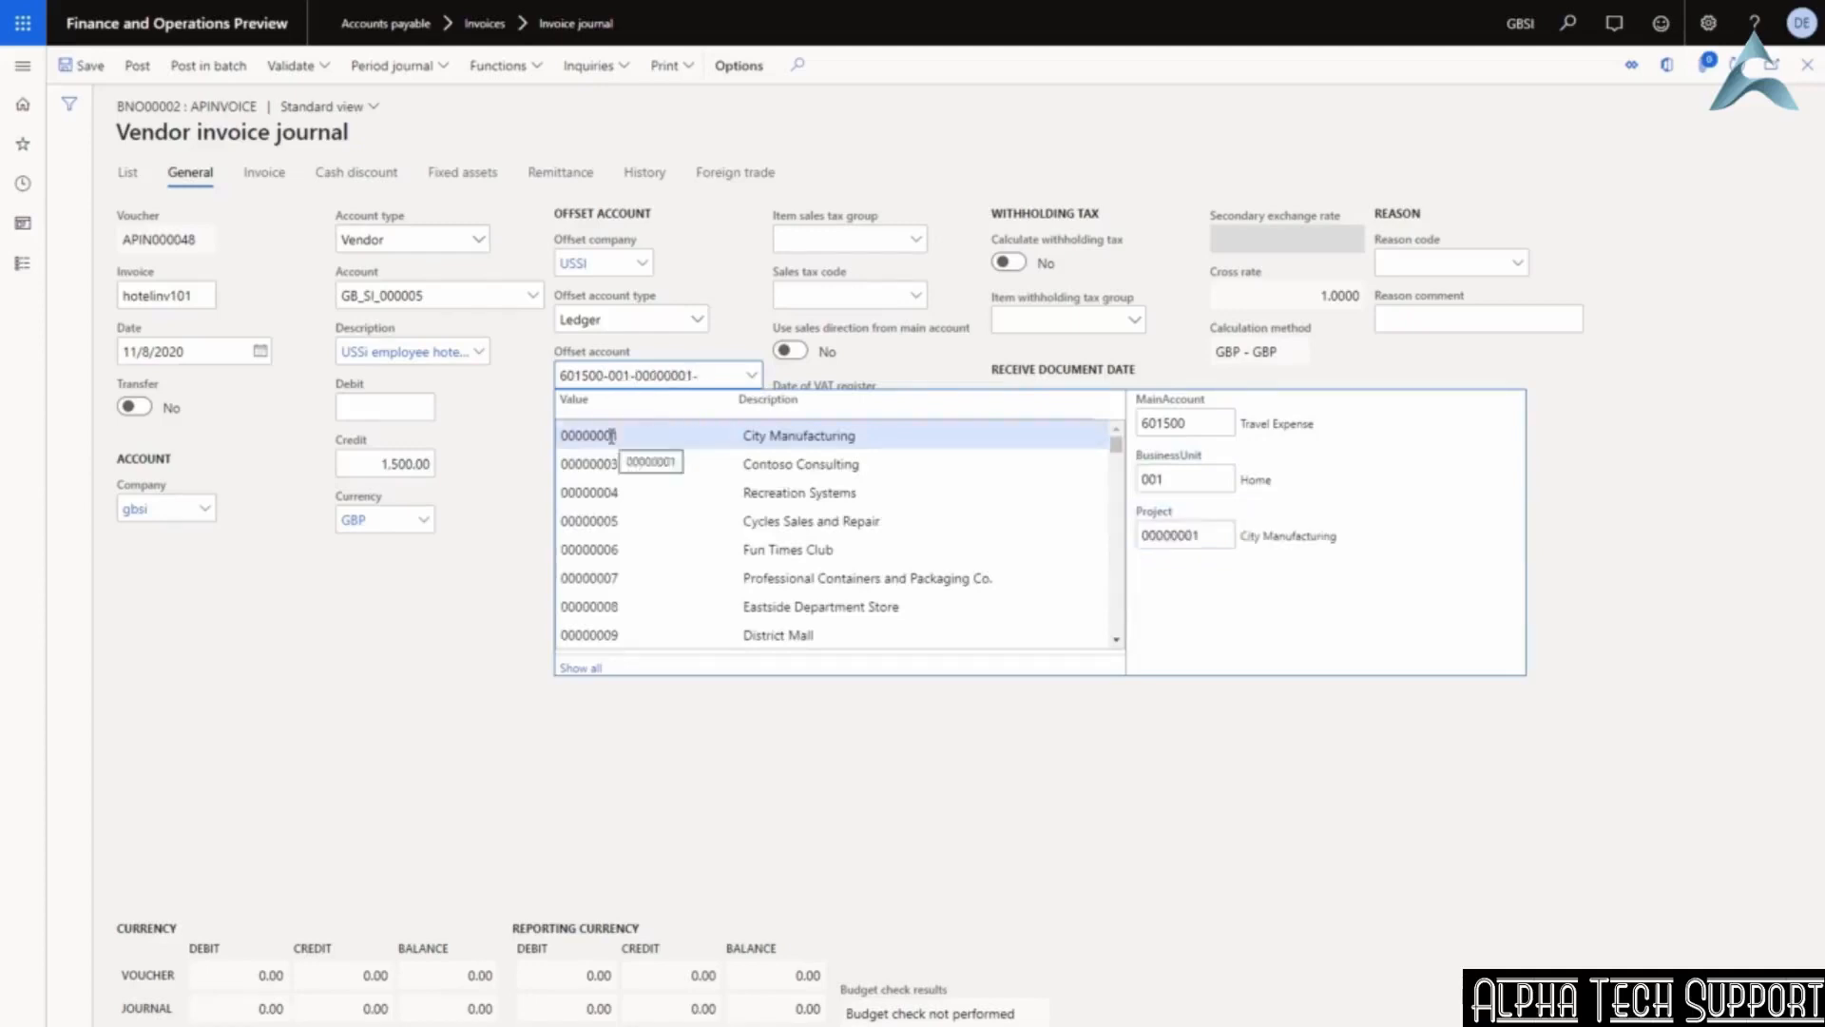
pyautogui.click(825, 297)
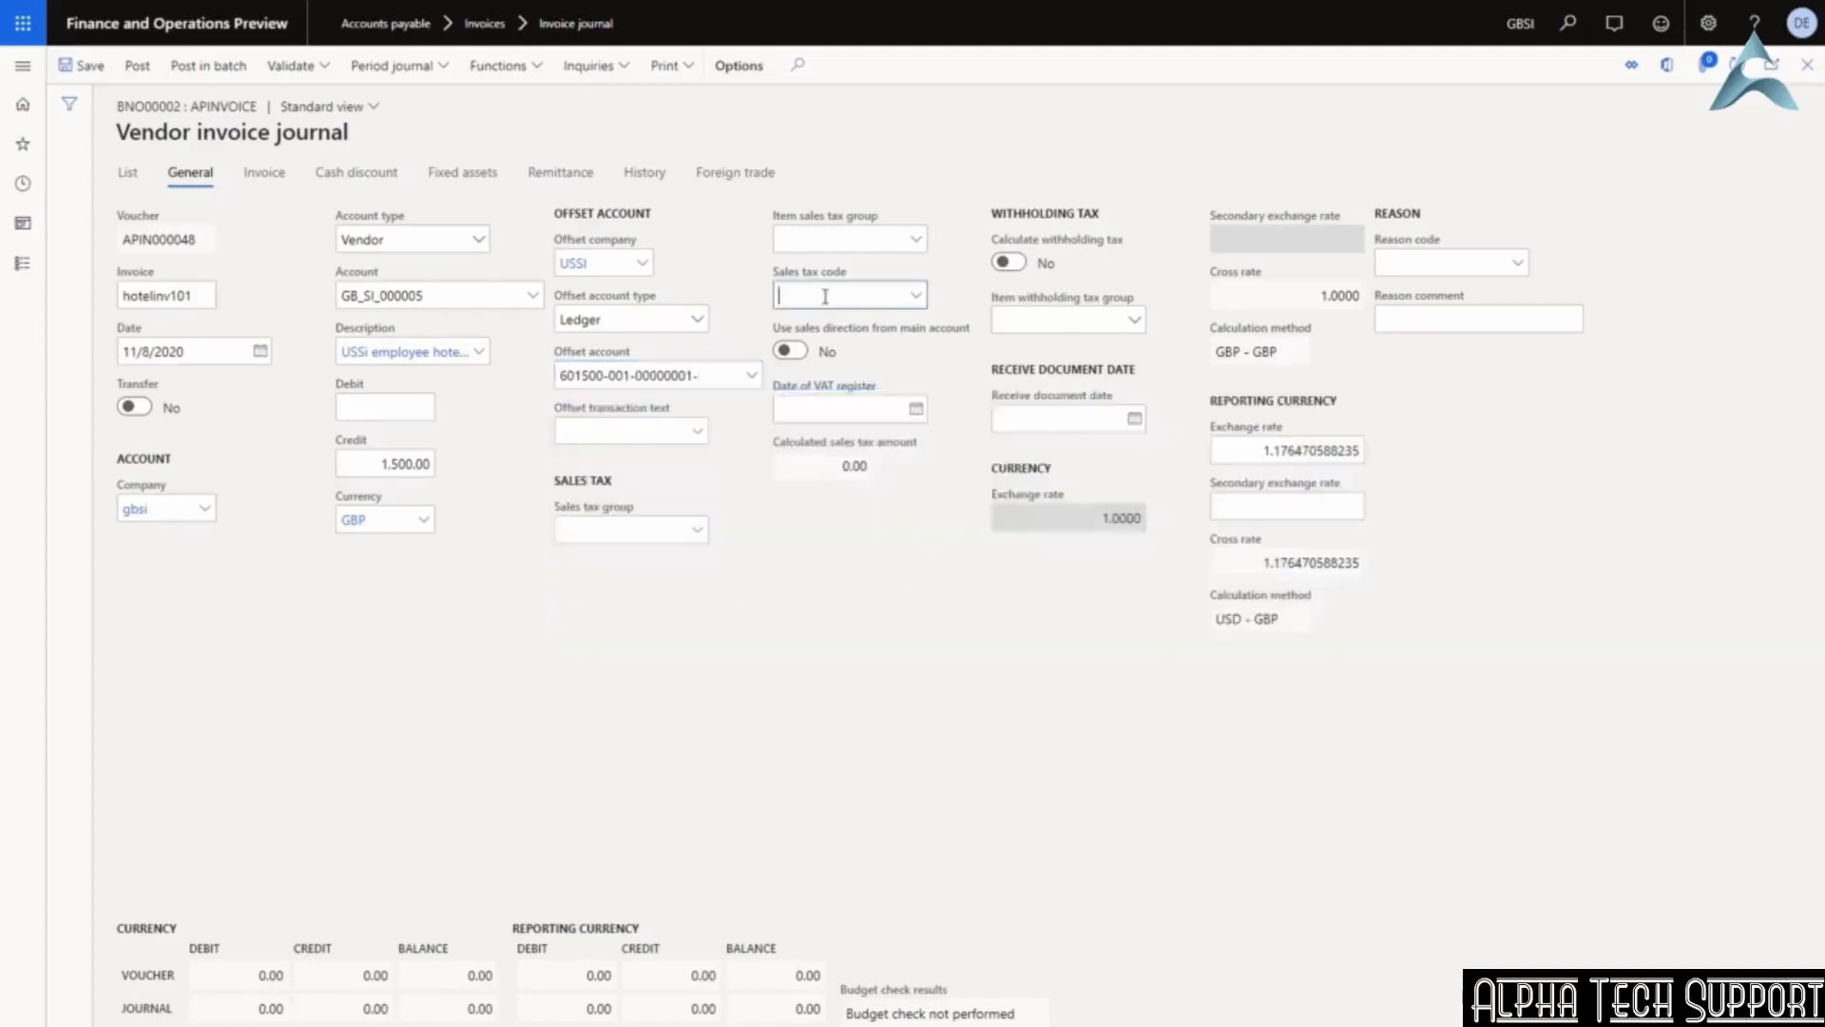
pyautogui.click(127, 172)
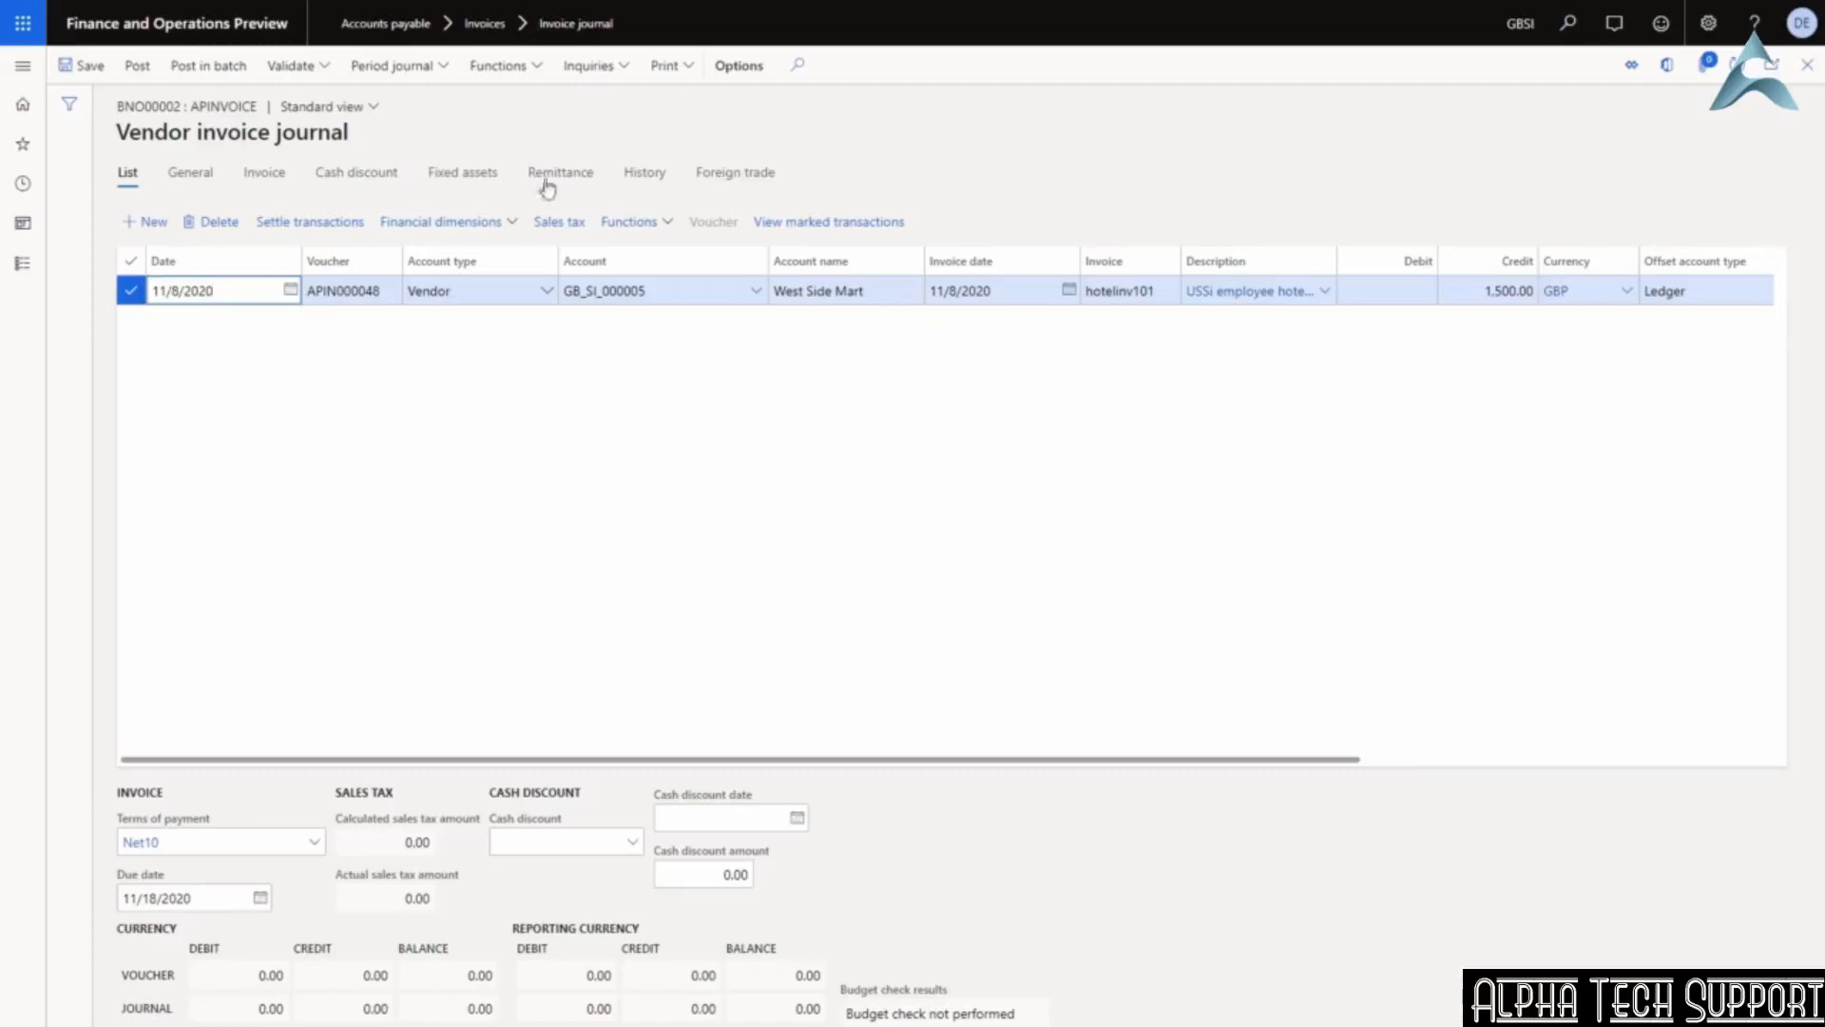
# Validate journal BNO00002, dismiss the validation messages, and post it.
pyautogui.click(307, 78)
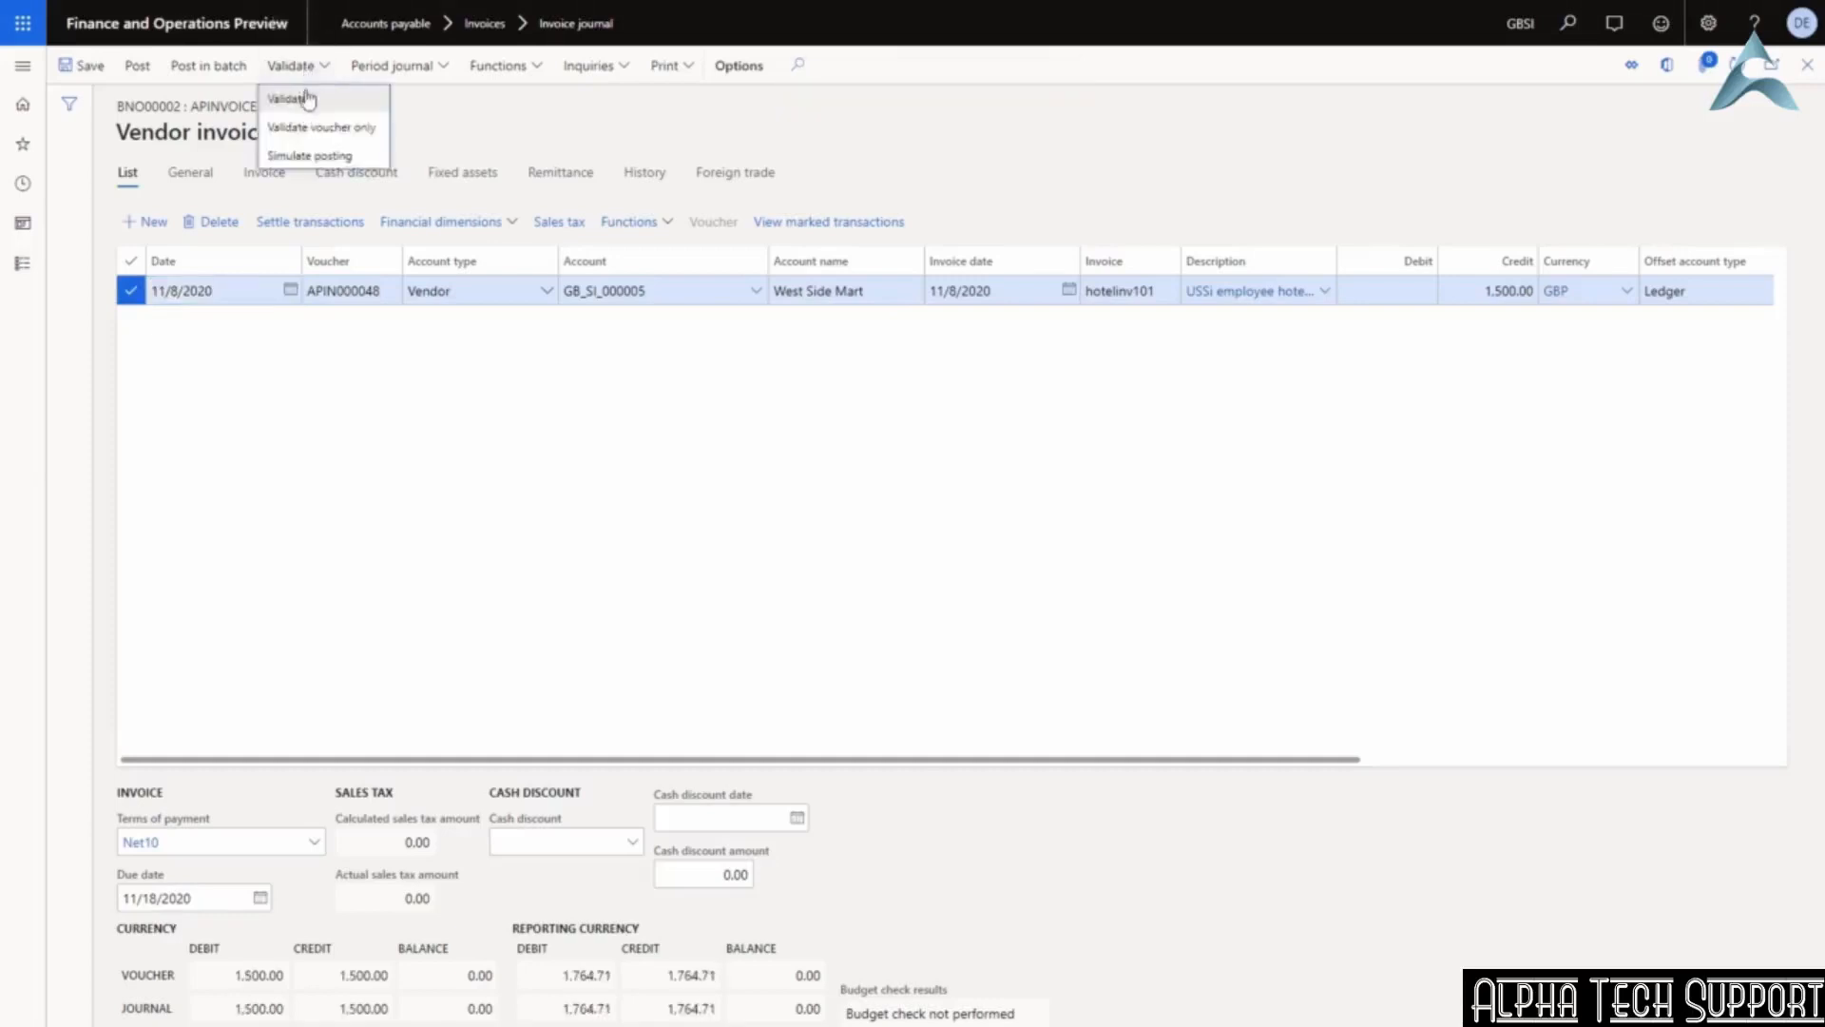
pyautogui.click(307, 96)
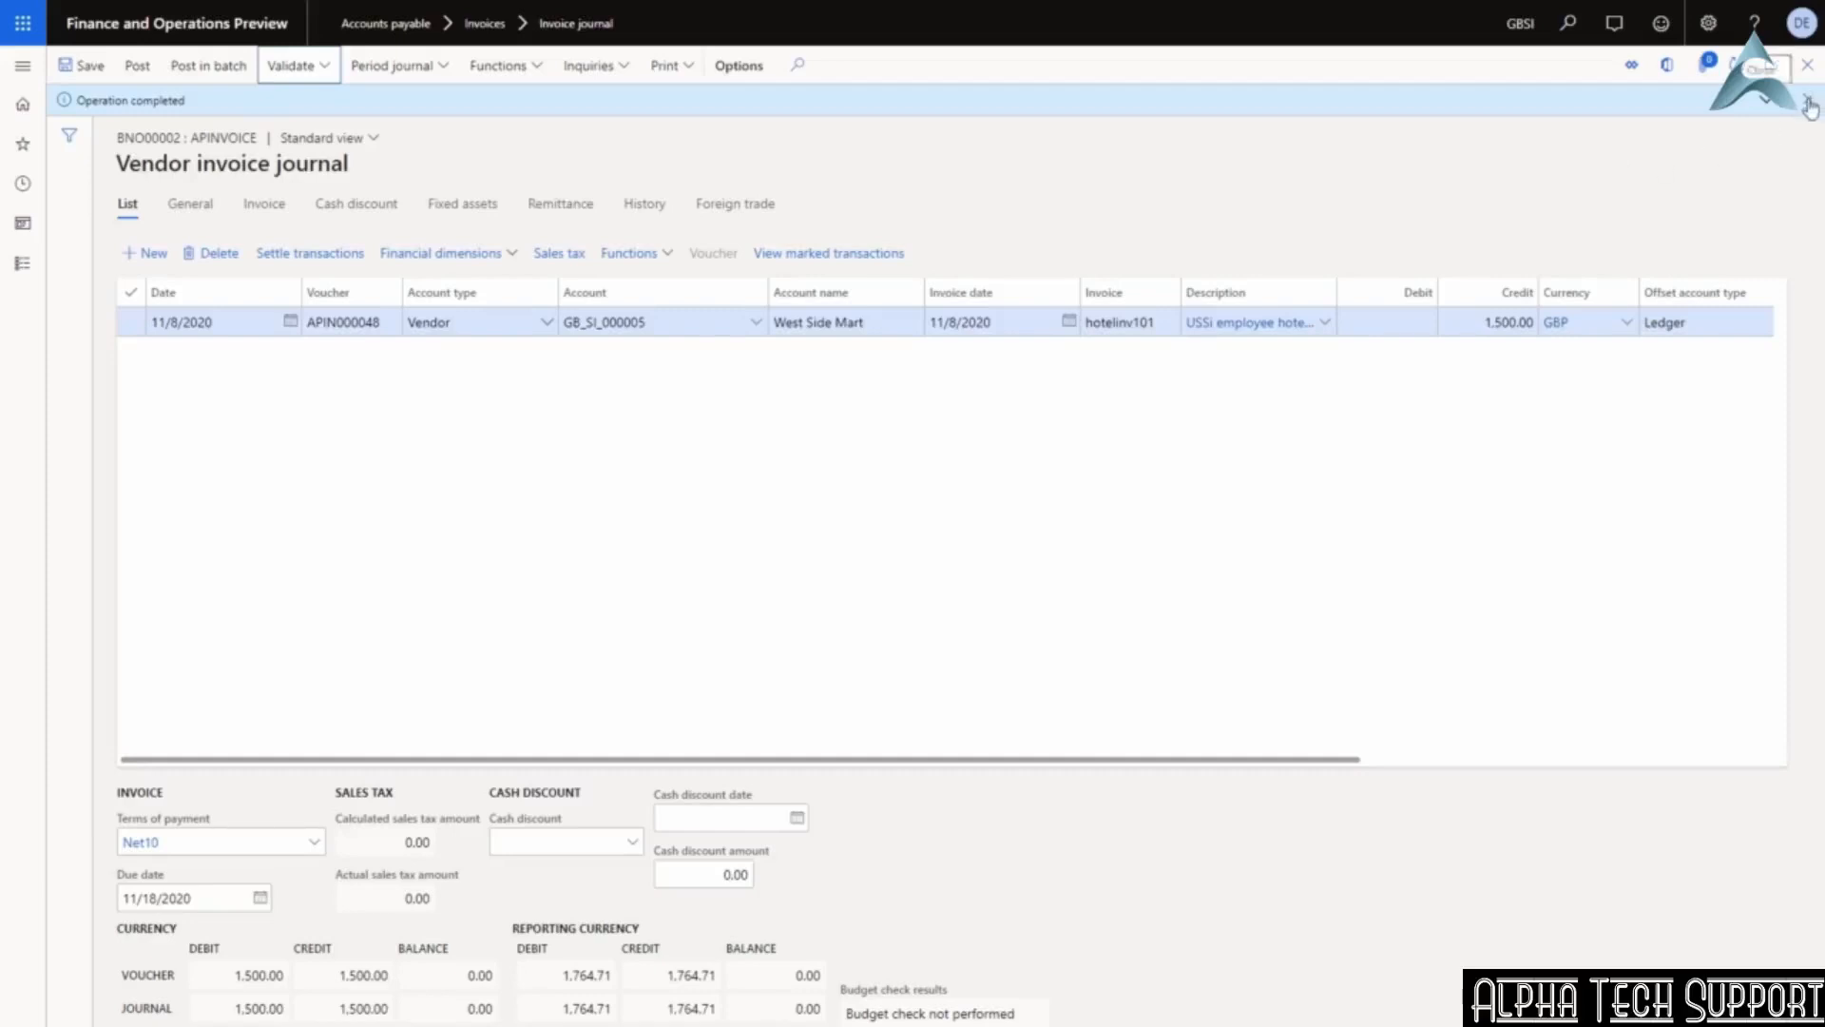
pyautogui.click(1765, 101)
pyautogui.click(1806, 100)
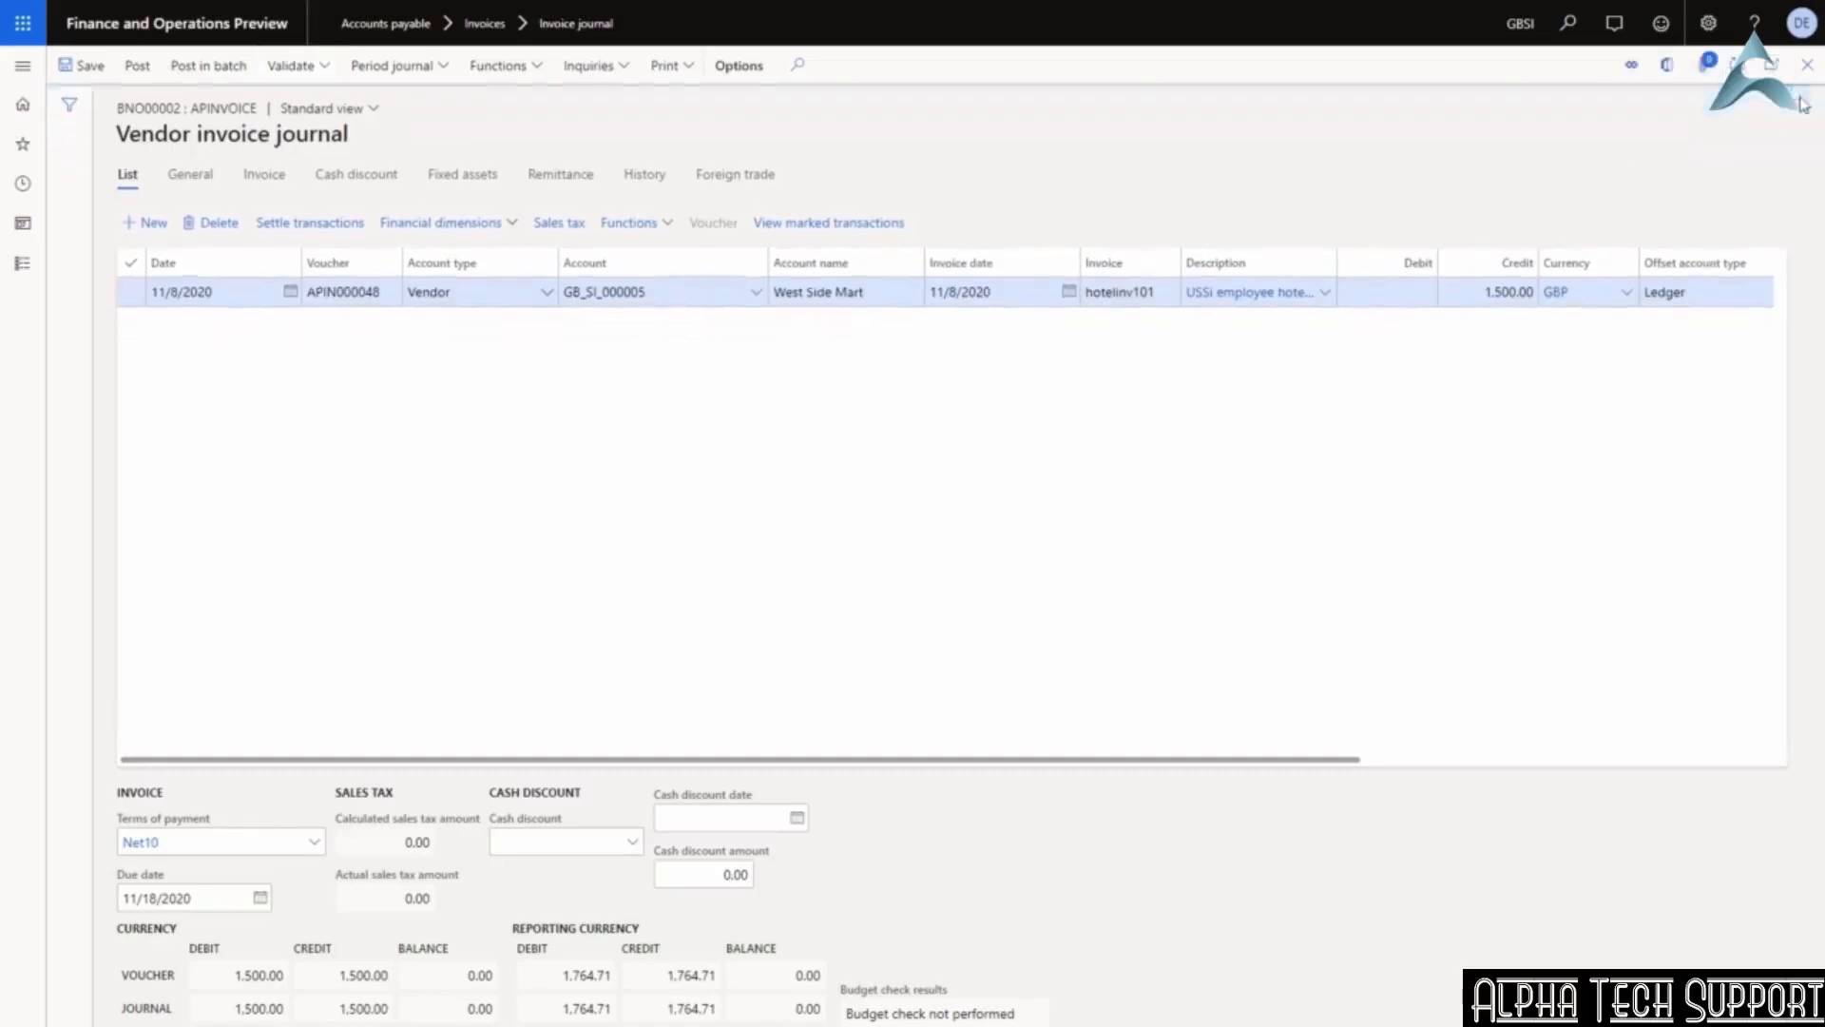
pyautogui.click(144, 66)
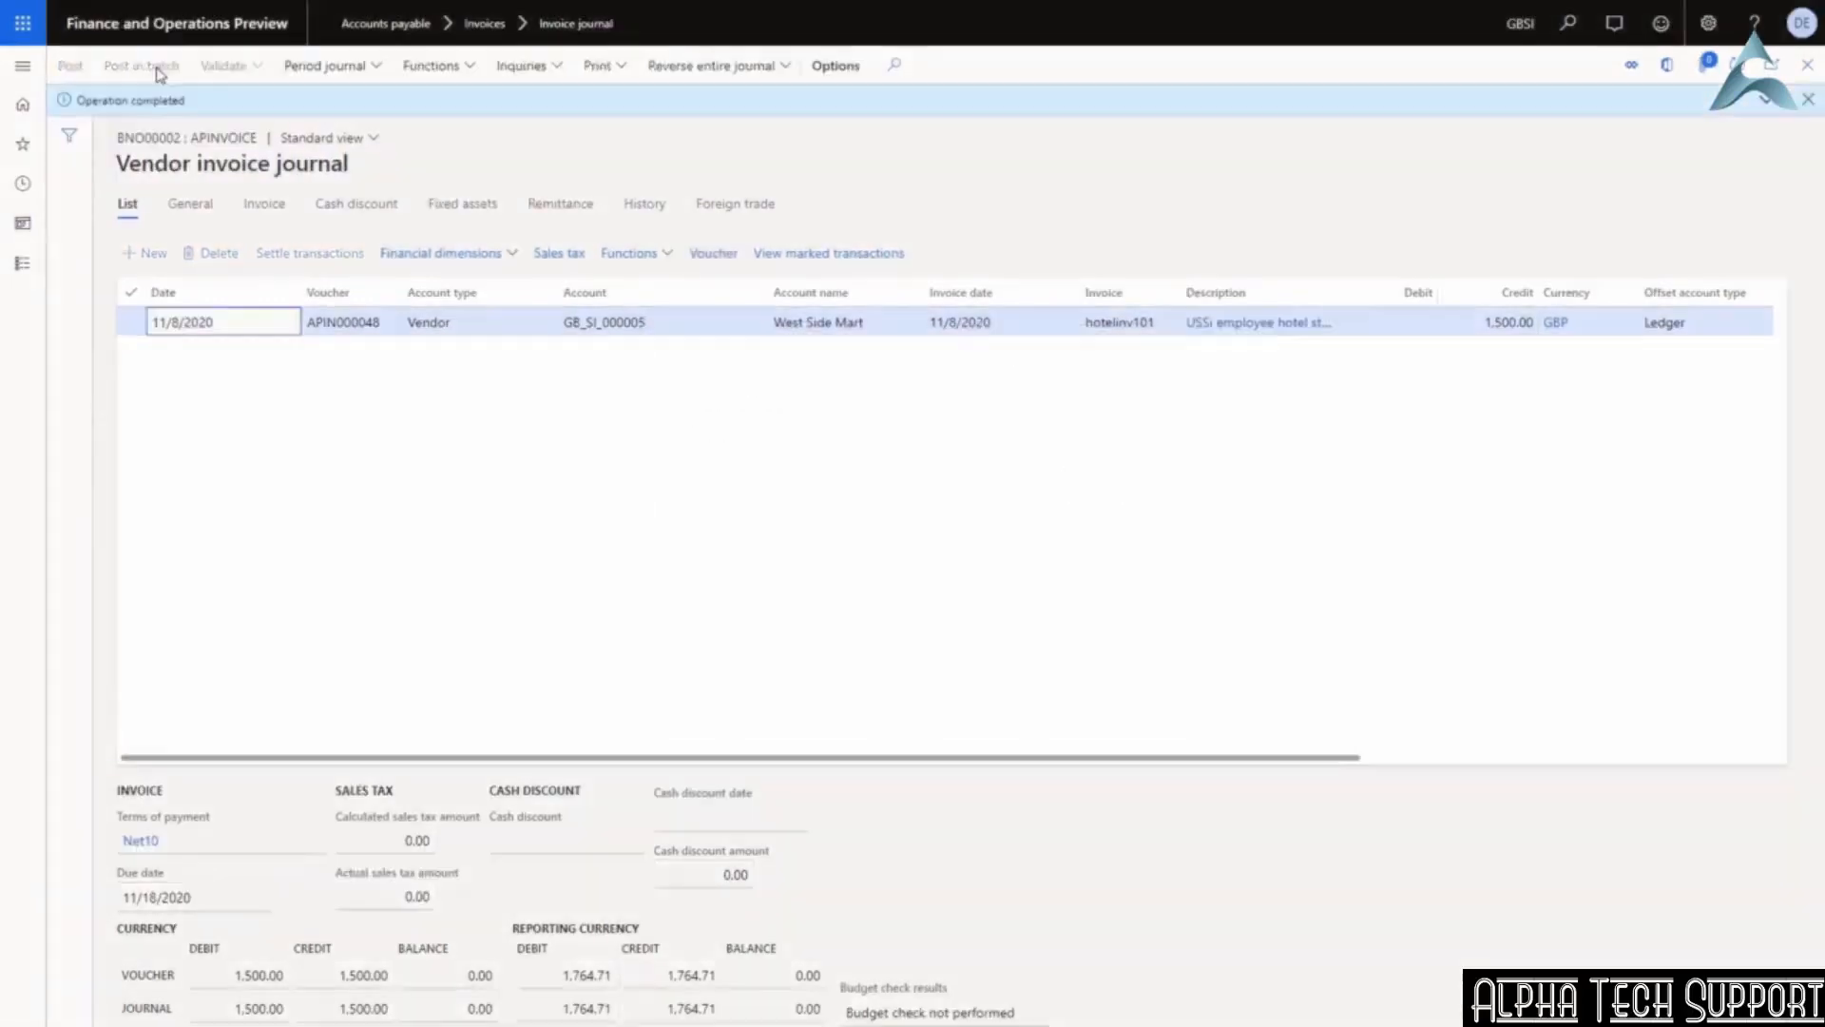
# Review voucher APIN000048: 1,500.00 to 133100 Intercompany Receivable, -1,500.00 to 200100 Accounts Payable.
pyautogui.click(712, 257)
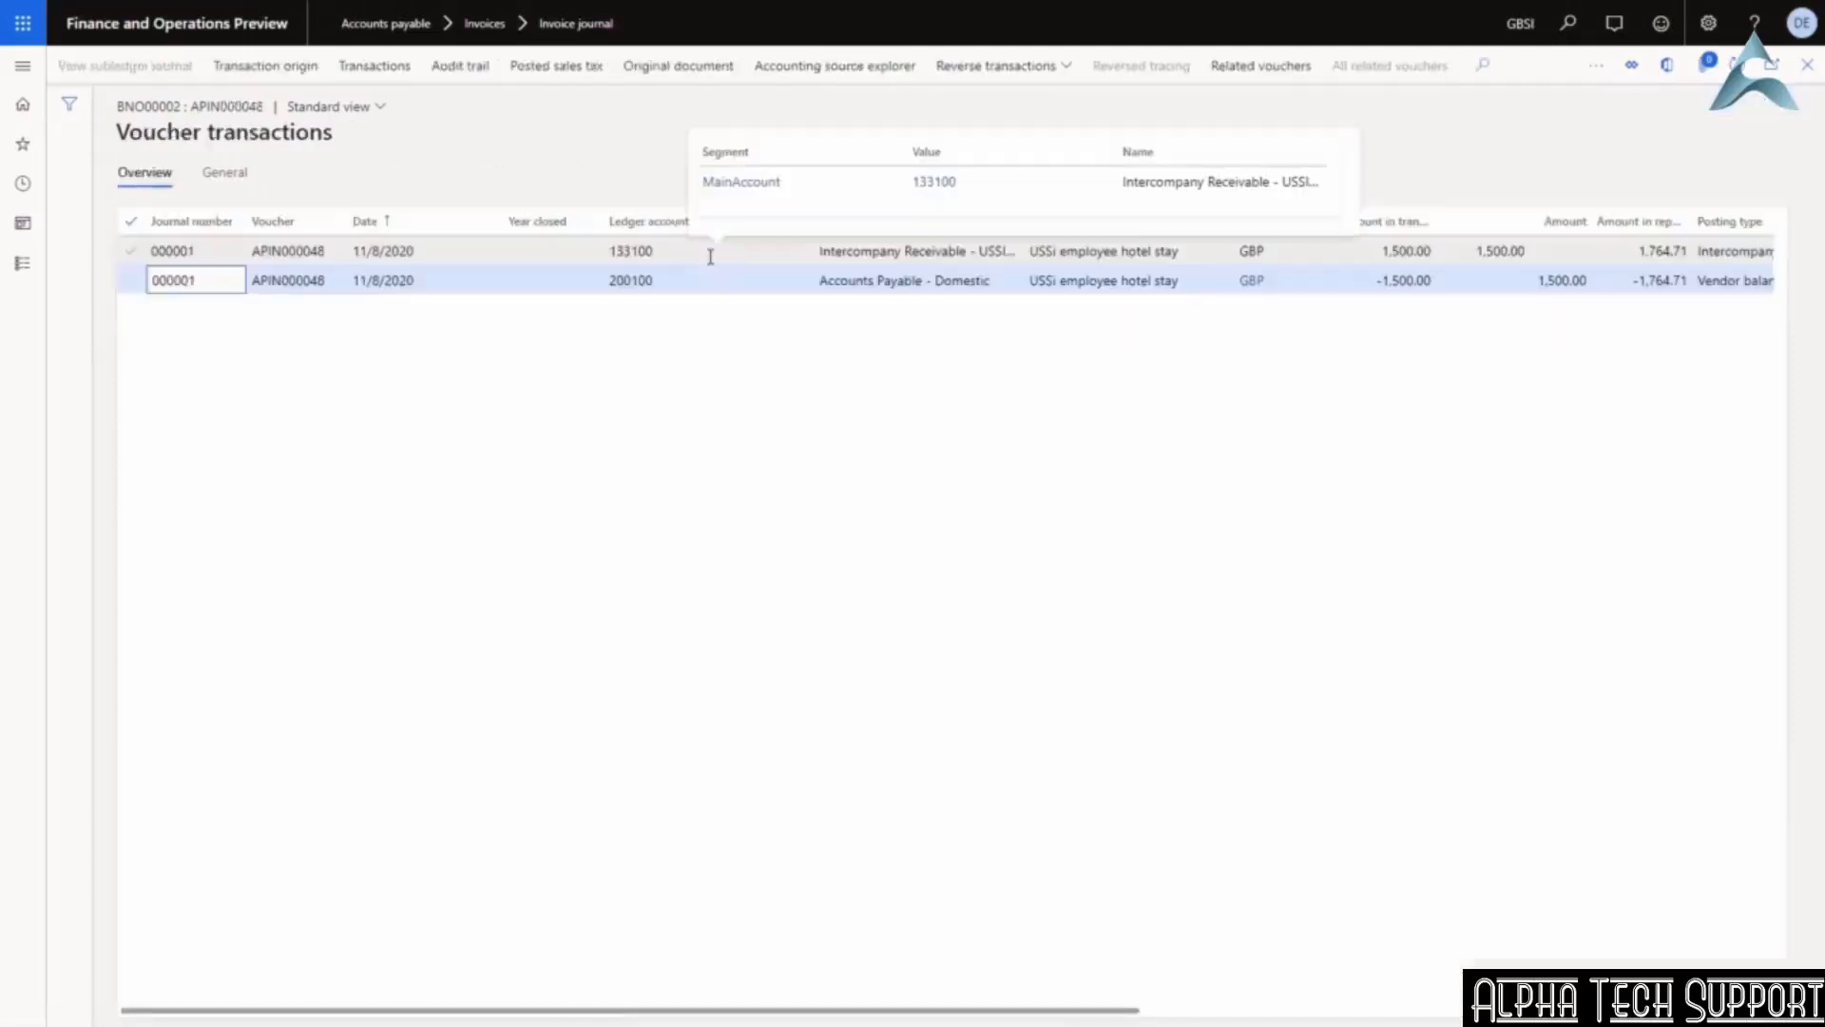
pyautogui.click(825, 281)
pyautogui.moveTo(825, 281); pyautogui.dragTo(1014, 280)
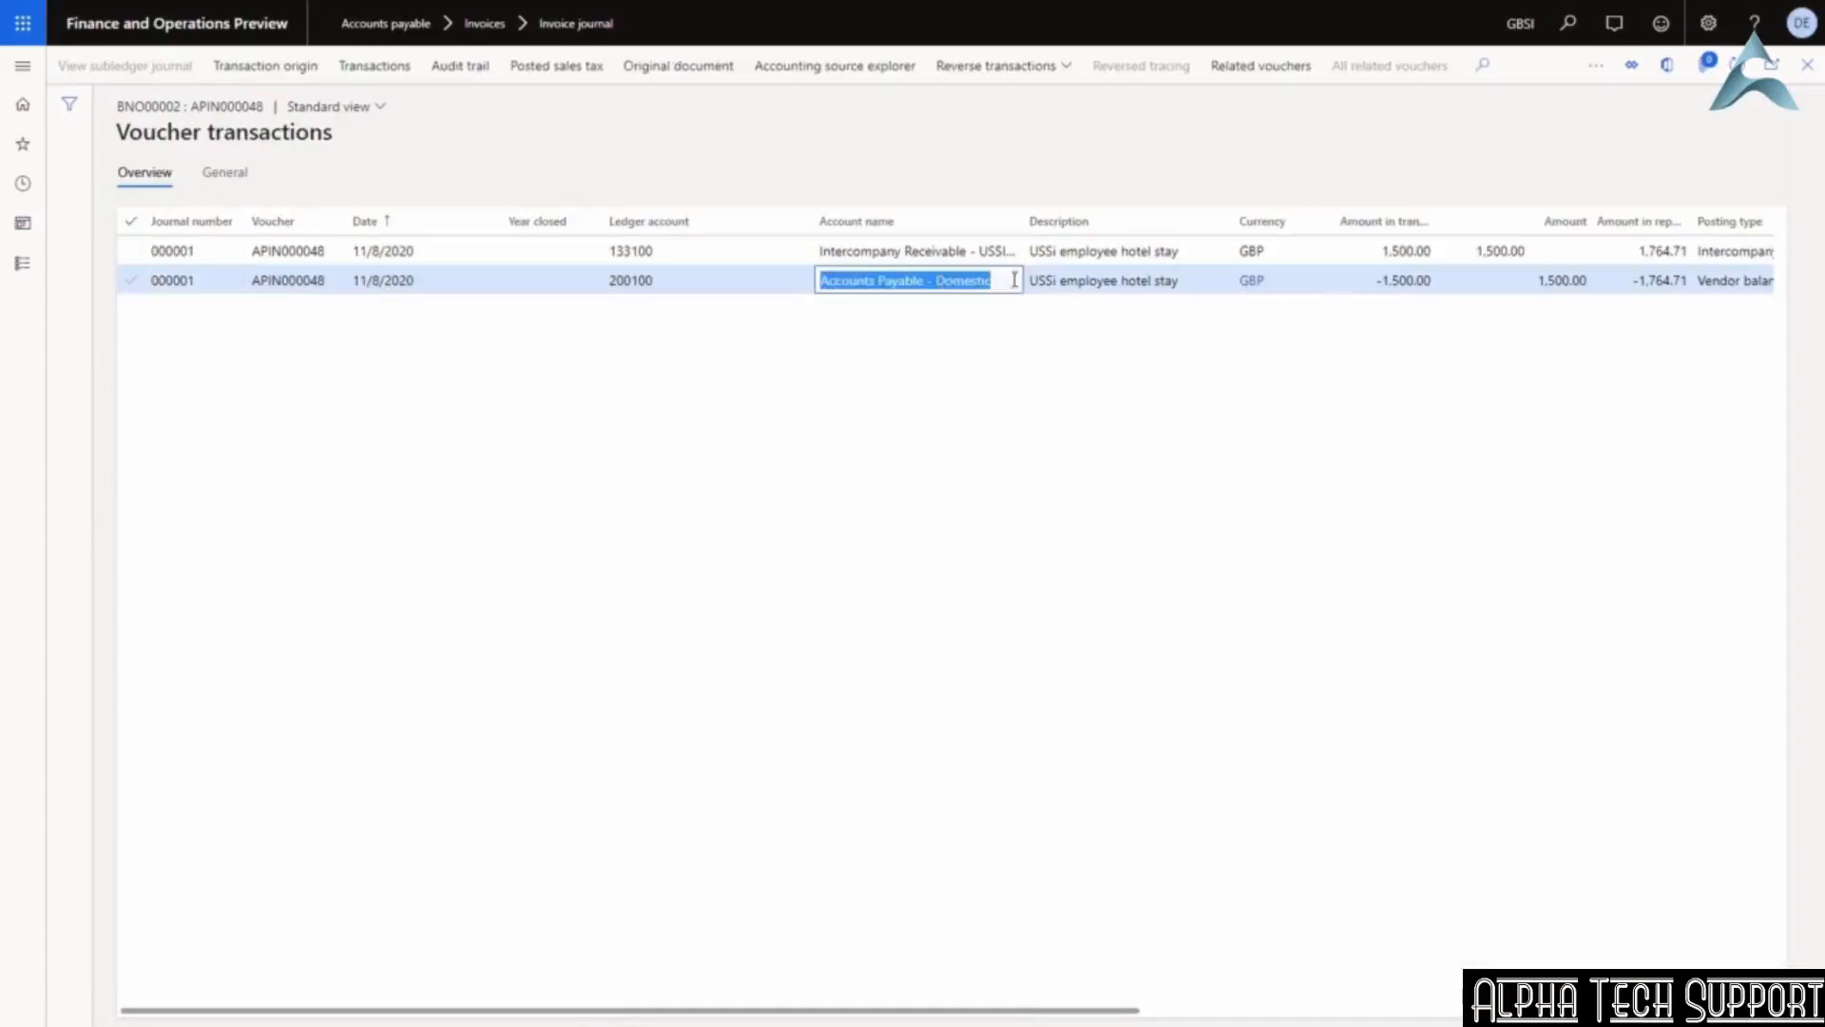
pyautogui.click(1389, 281)
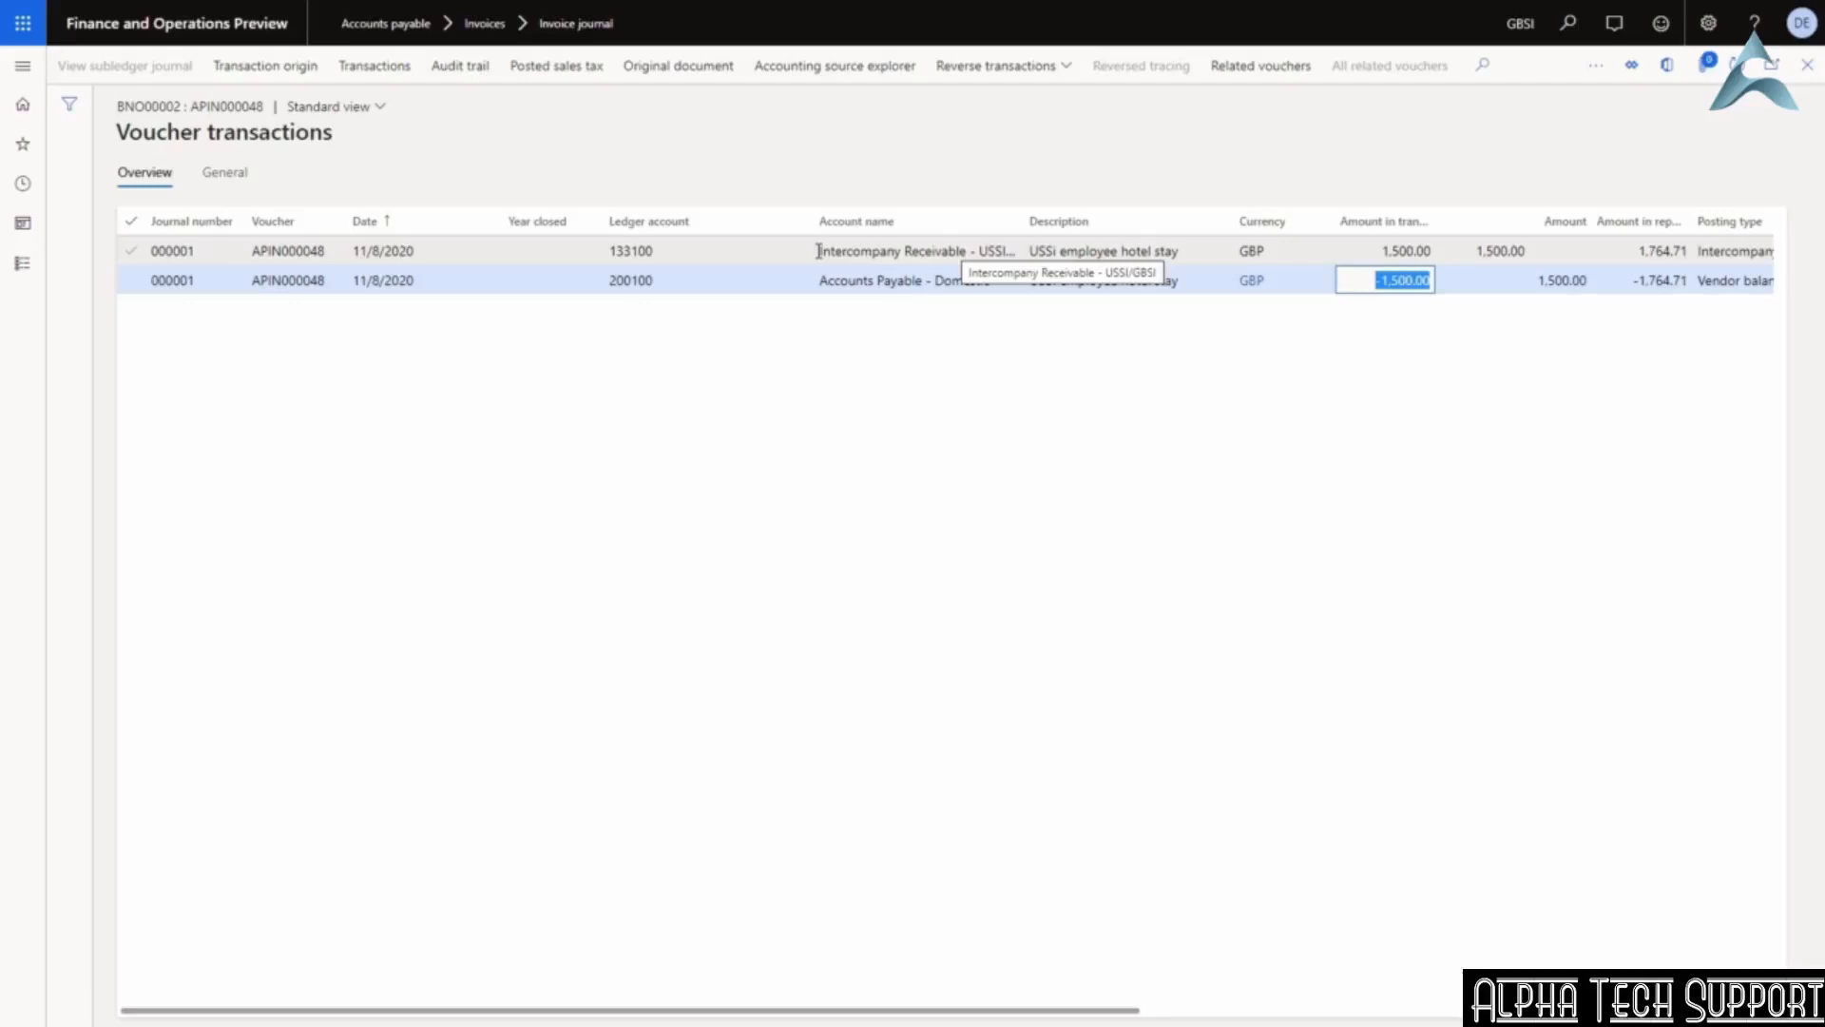
pyautogui.moveTo(819, 251); pyautogui.dragTo(1016, 251)
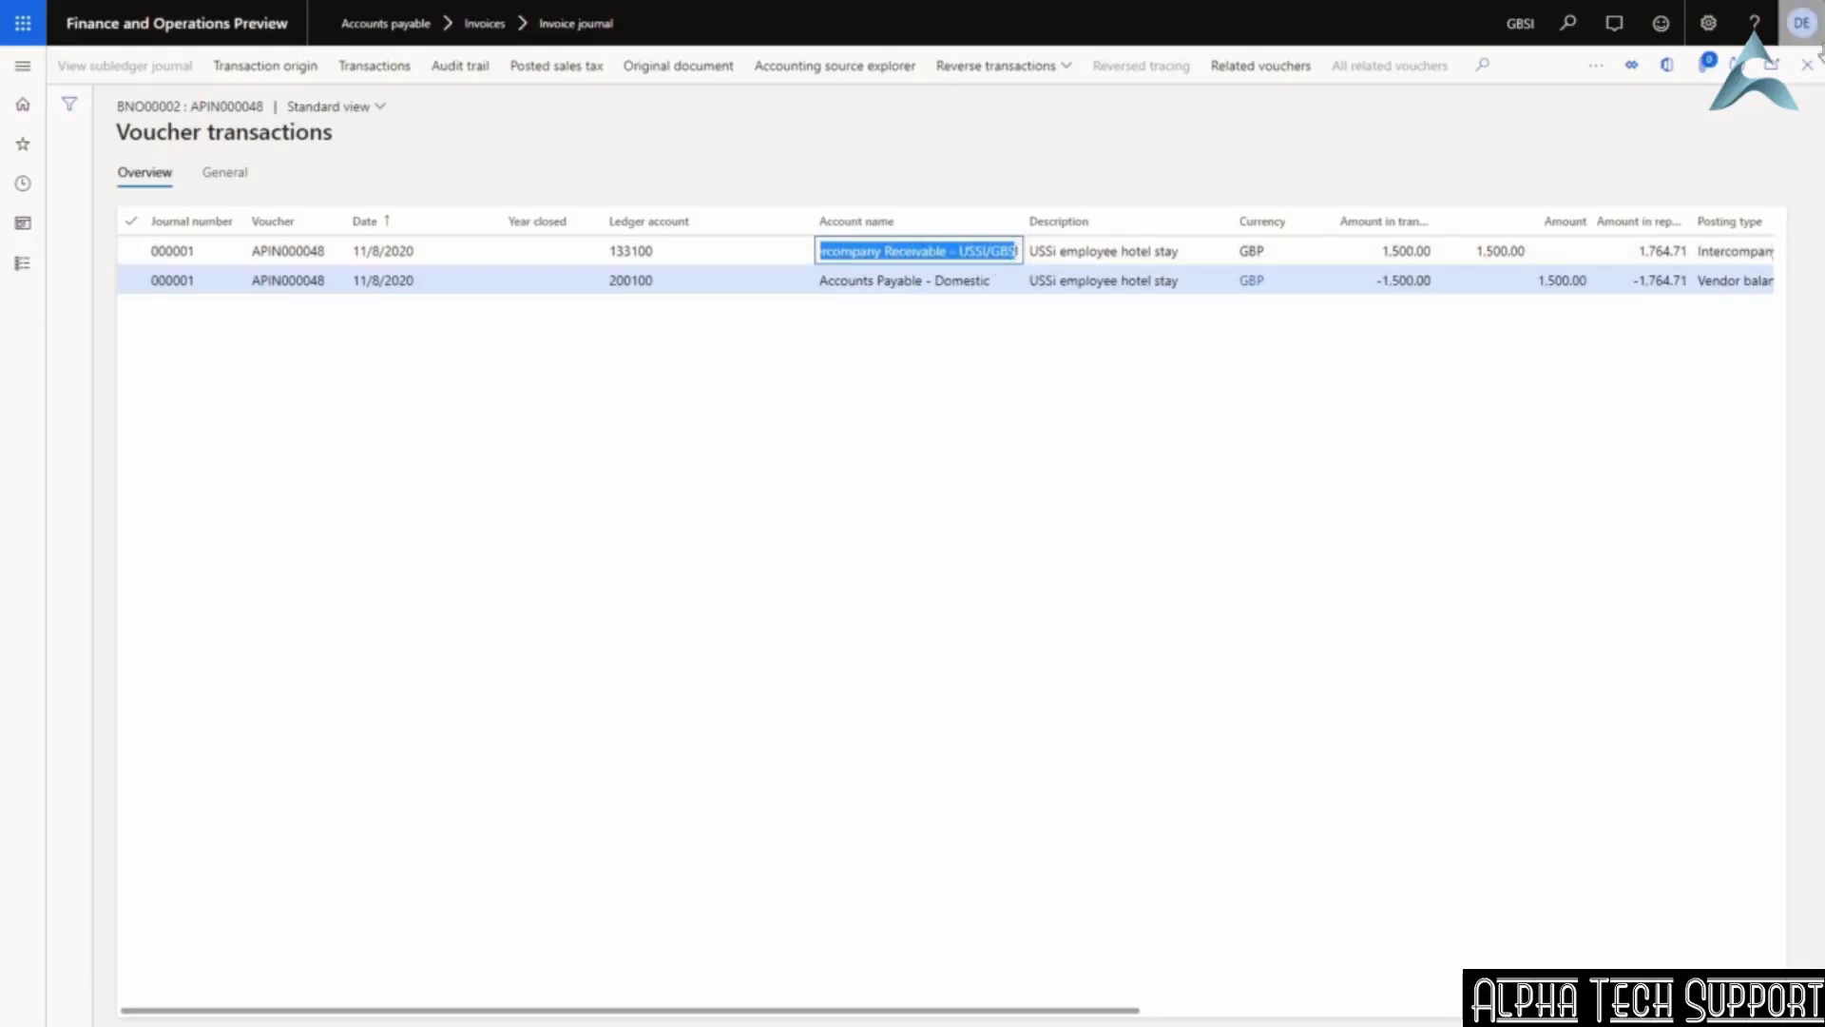
# Switch the working company to USSI.
pyautogui.click(1520, 34)
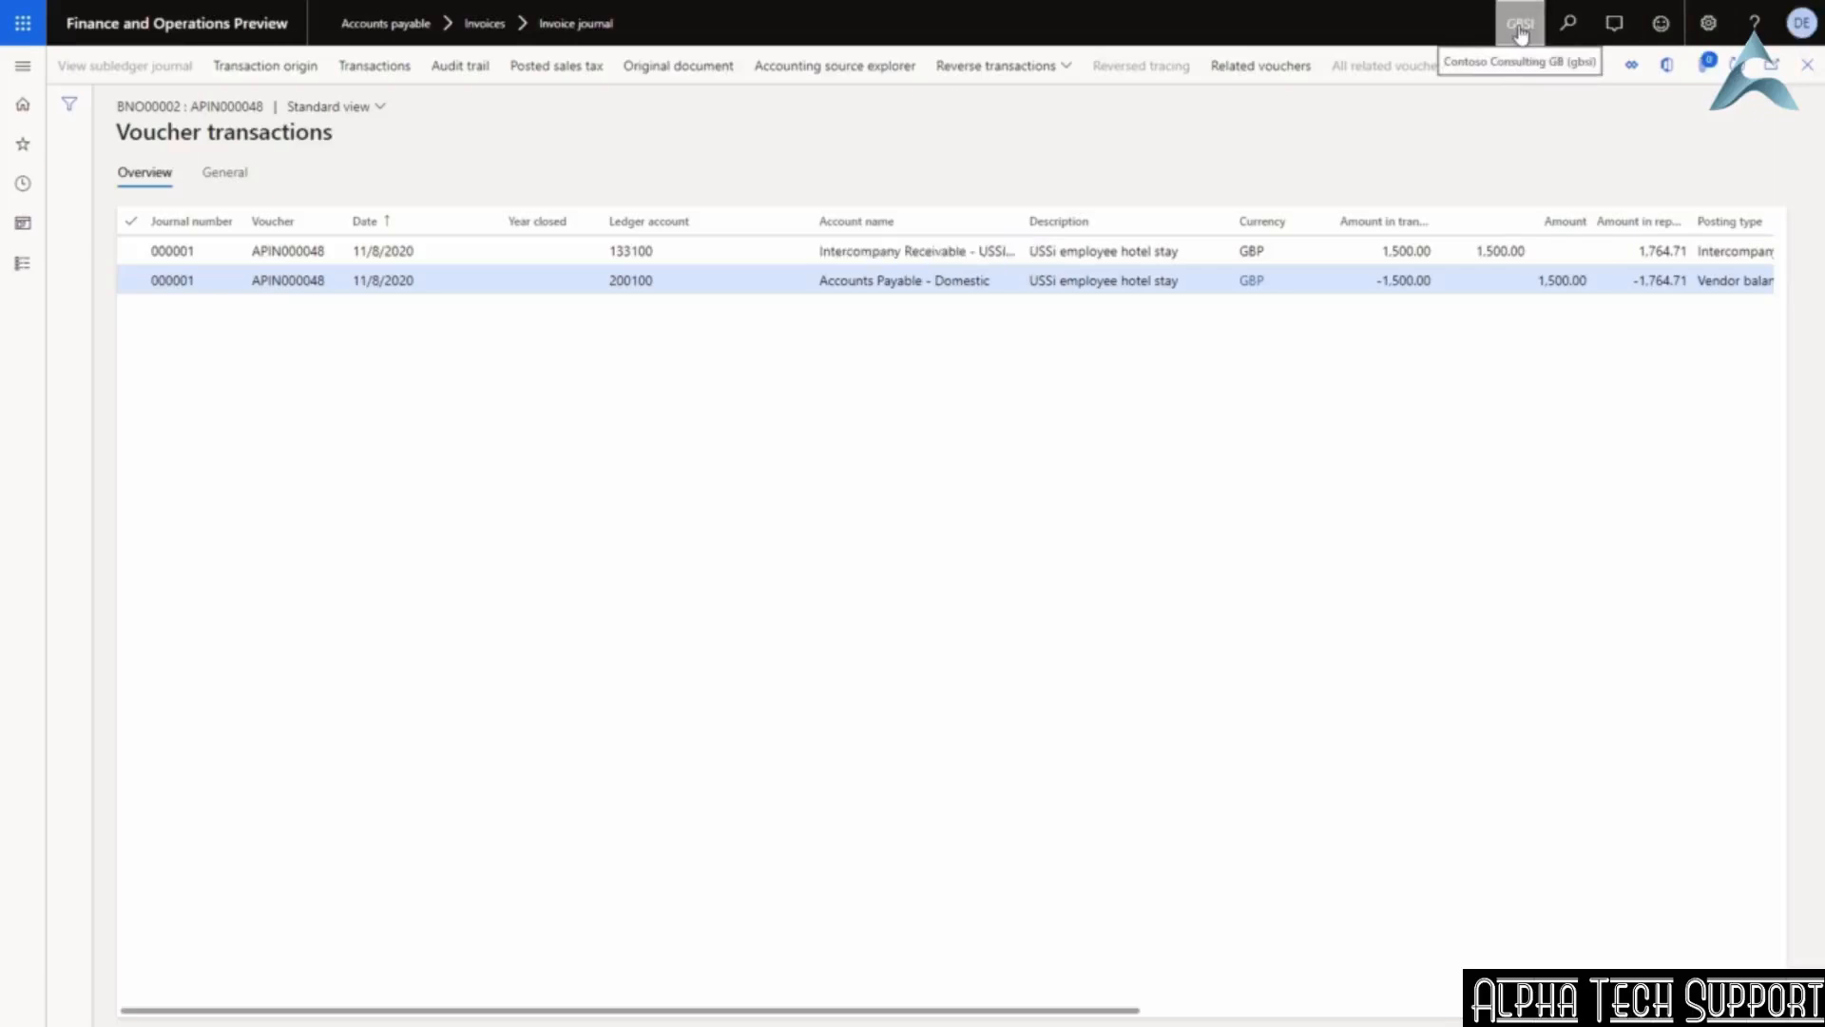
pyautogui.write('USS')
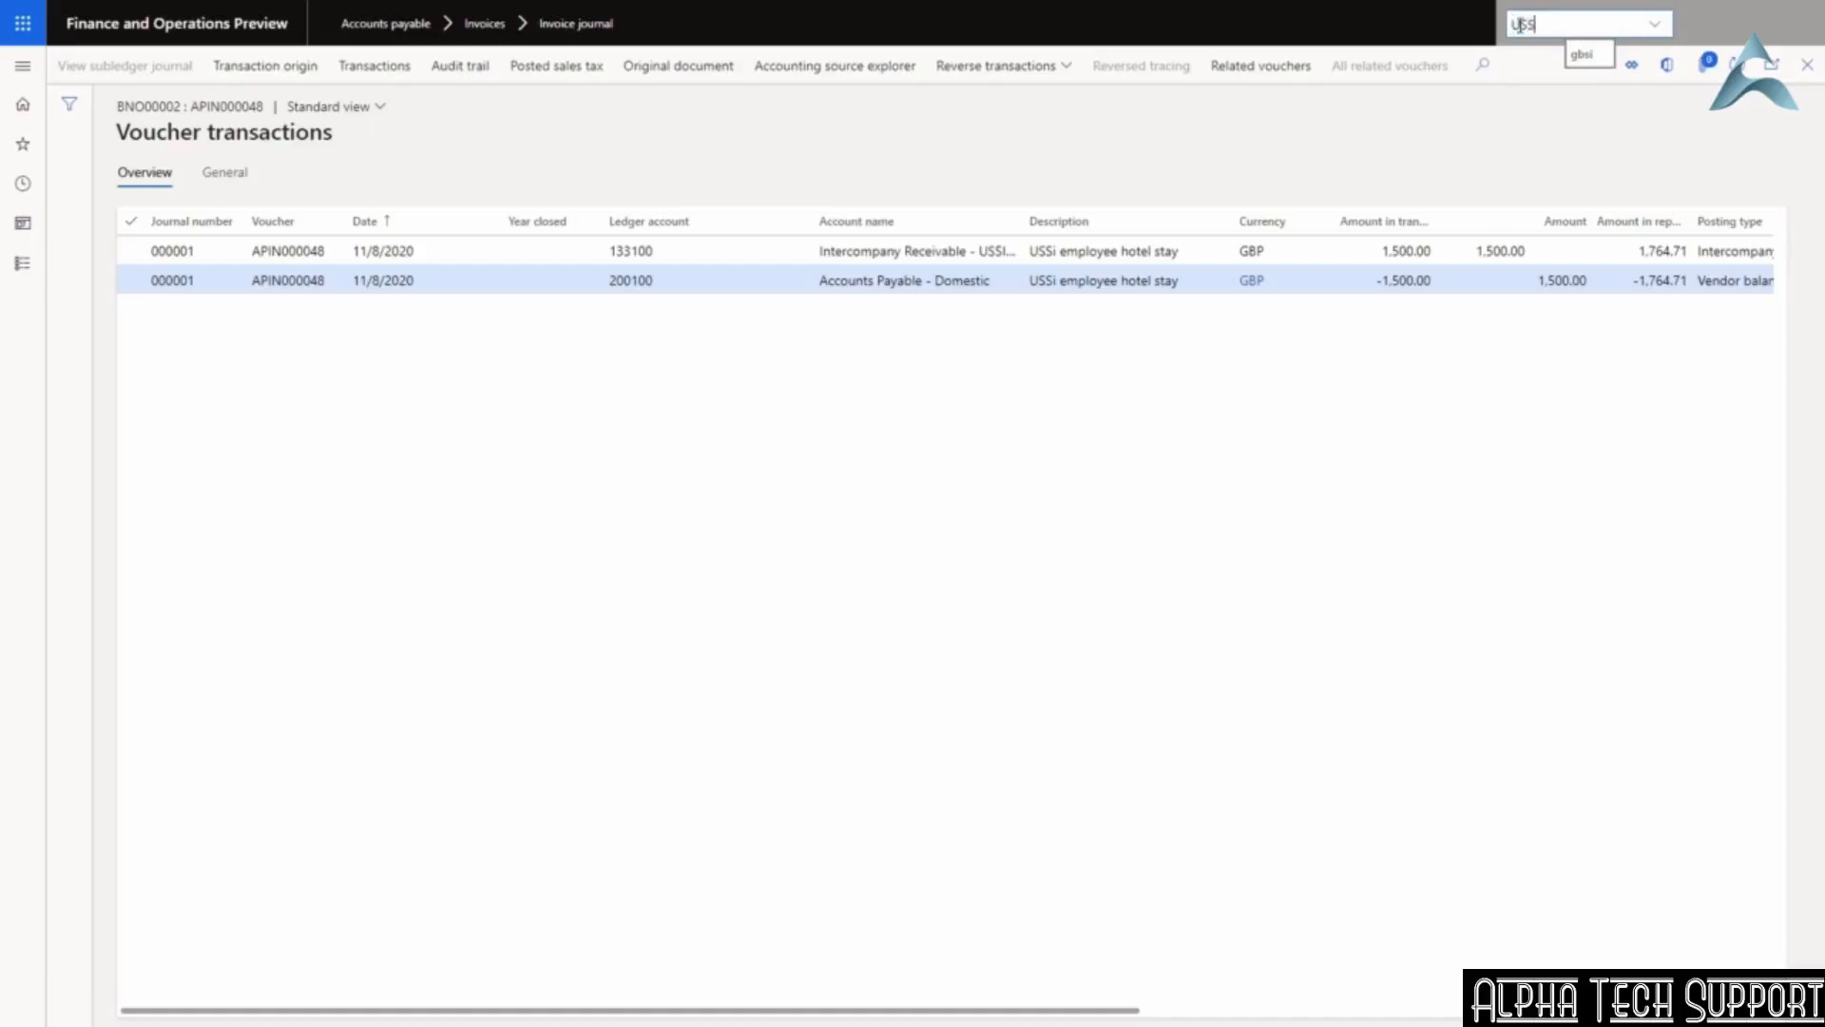
pyautogui.write('I')
pyautogui.press('Return')
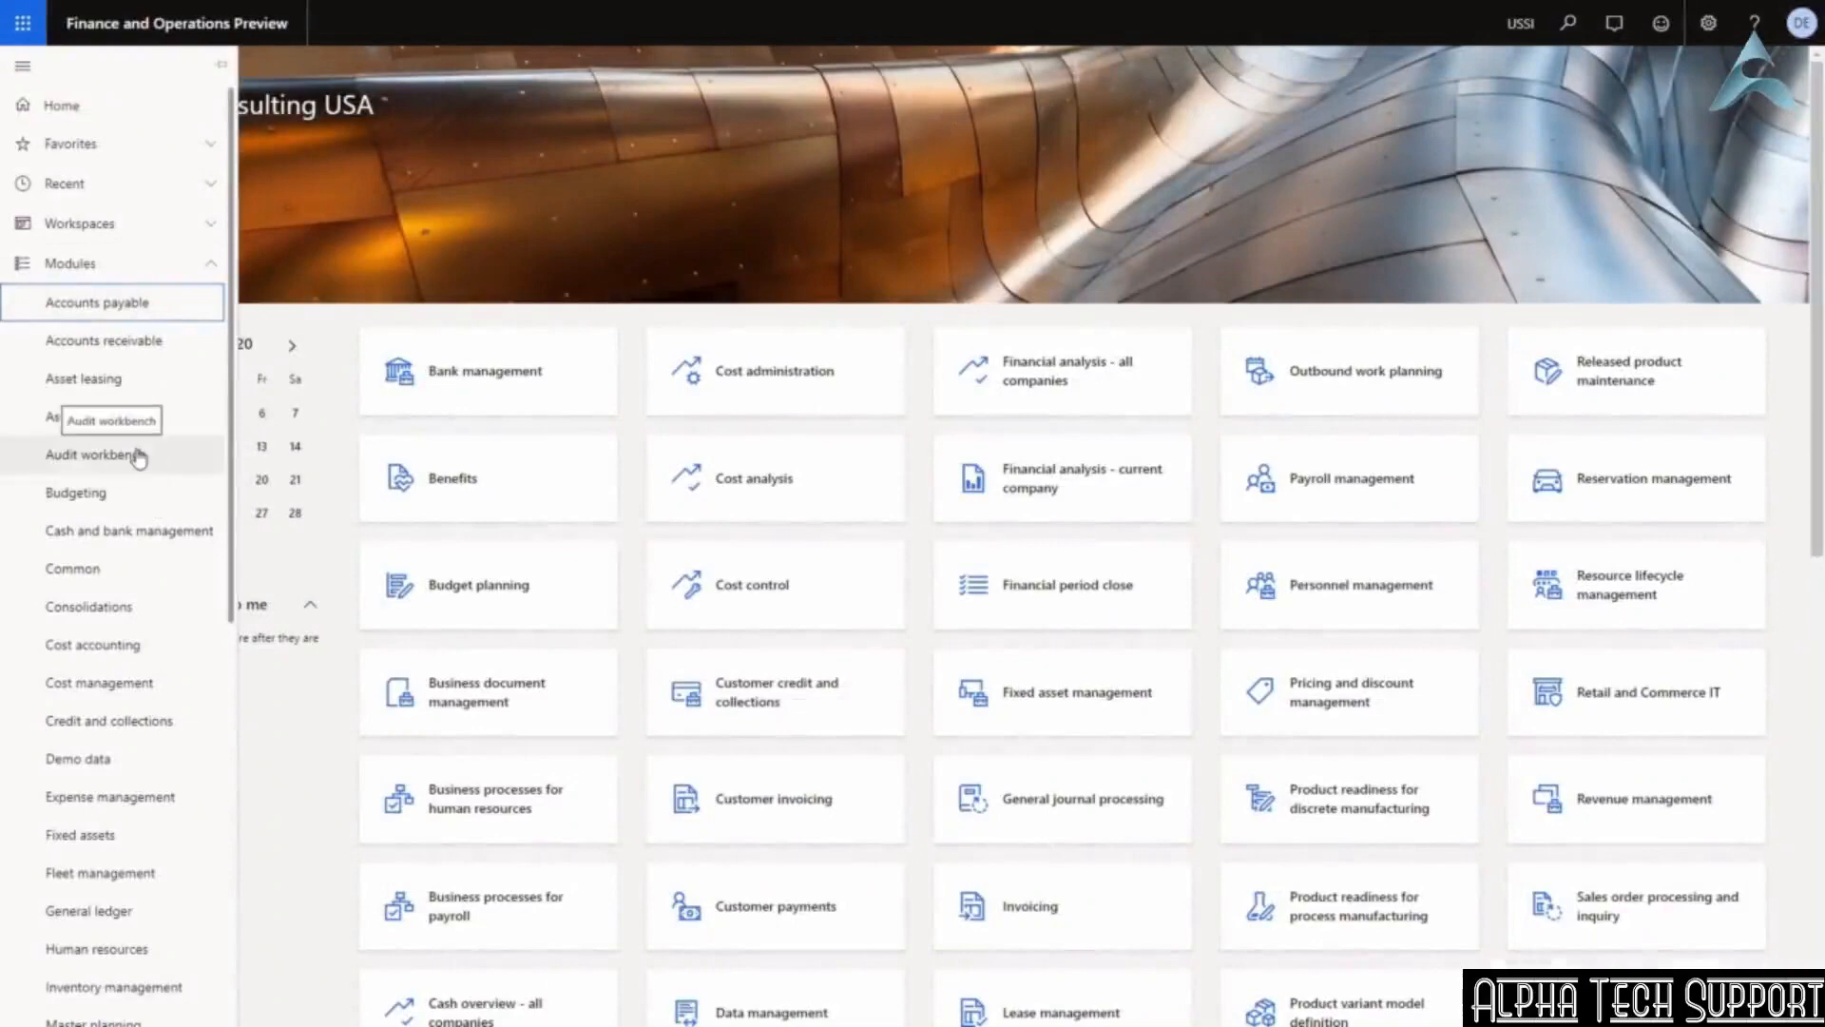
# Calculate the General ledger trial balance for 11/8/2020 through 11/8/2020.
pyautogui.scroll(-3, 138, 458)
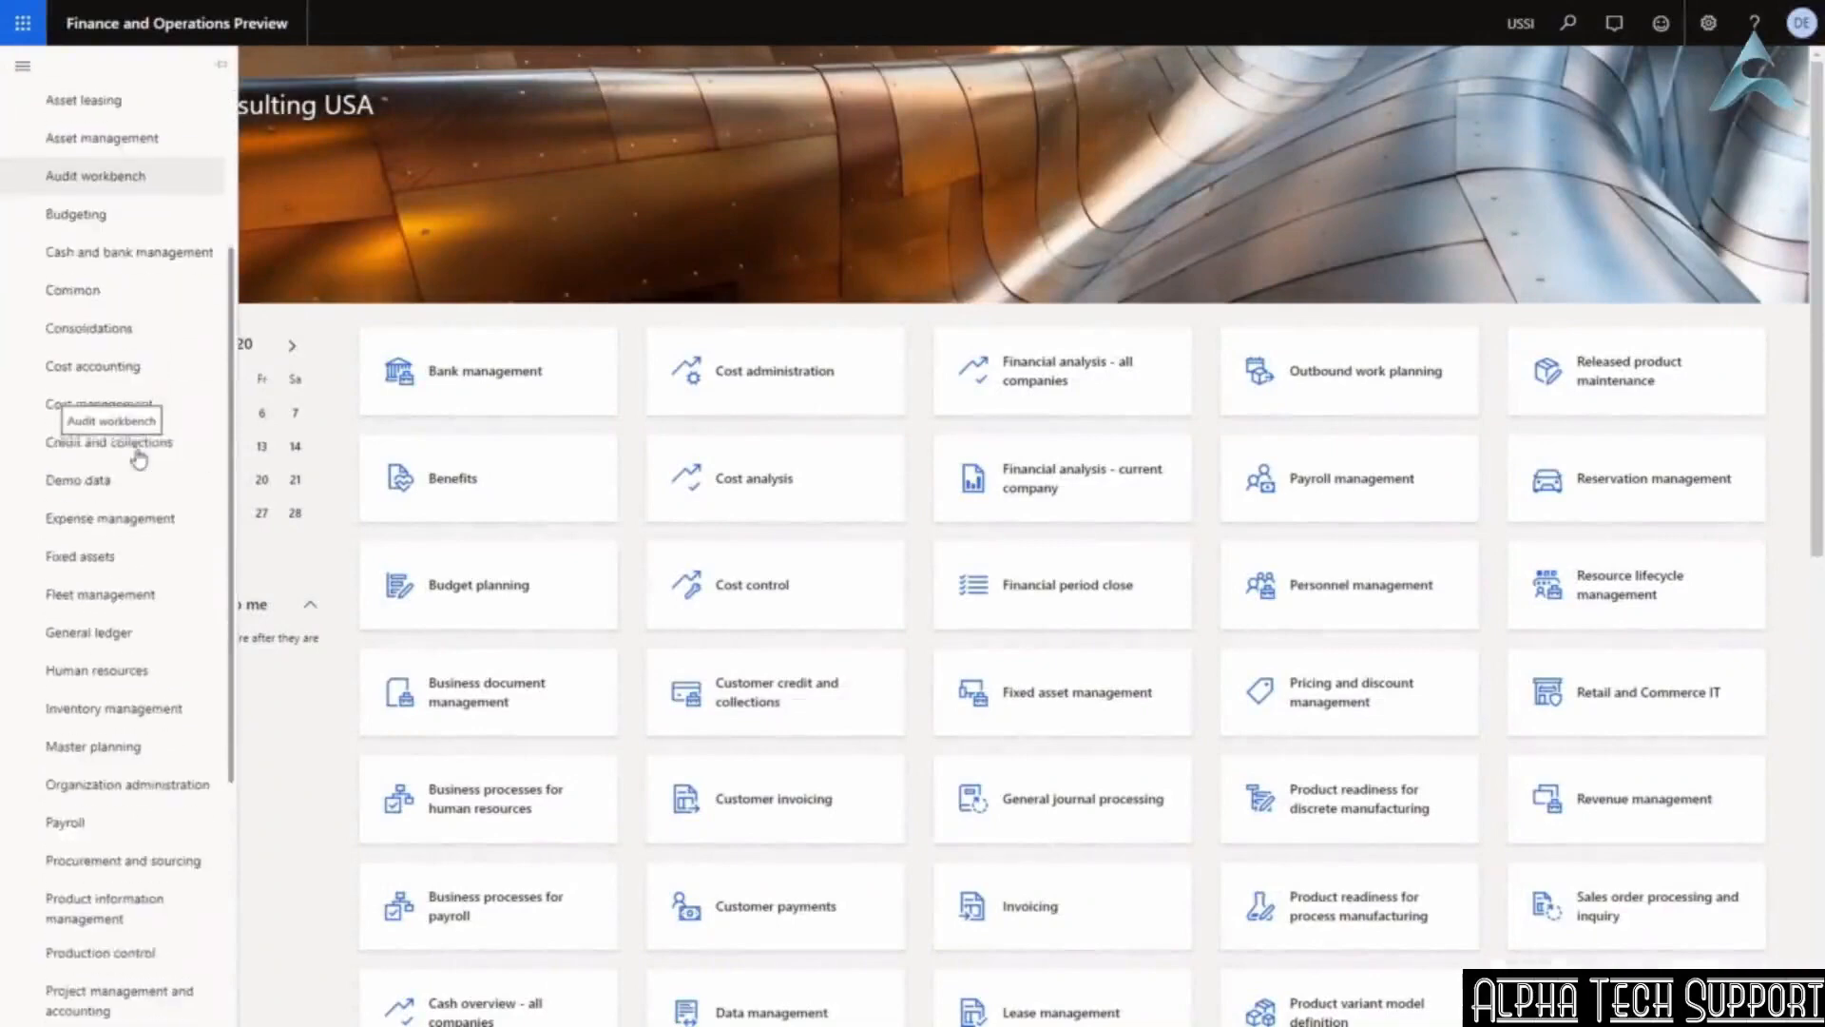
pyautogui.click(129, 635)
pyautogui.click(333, 193)
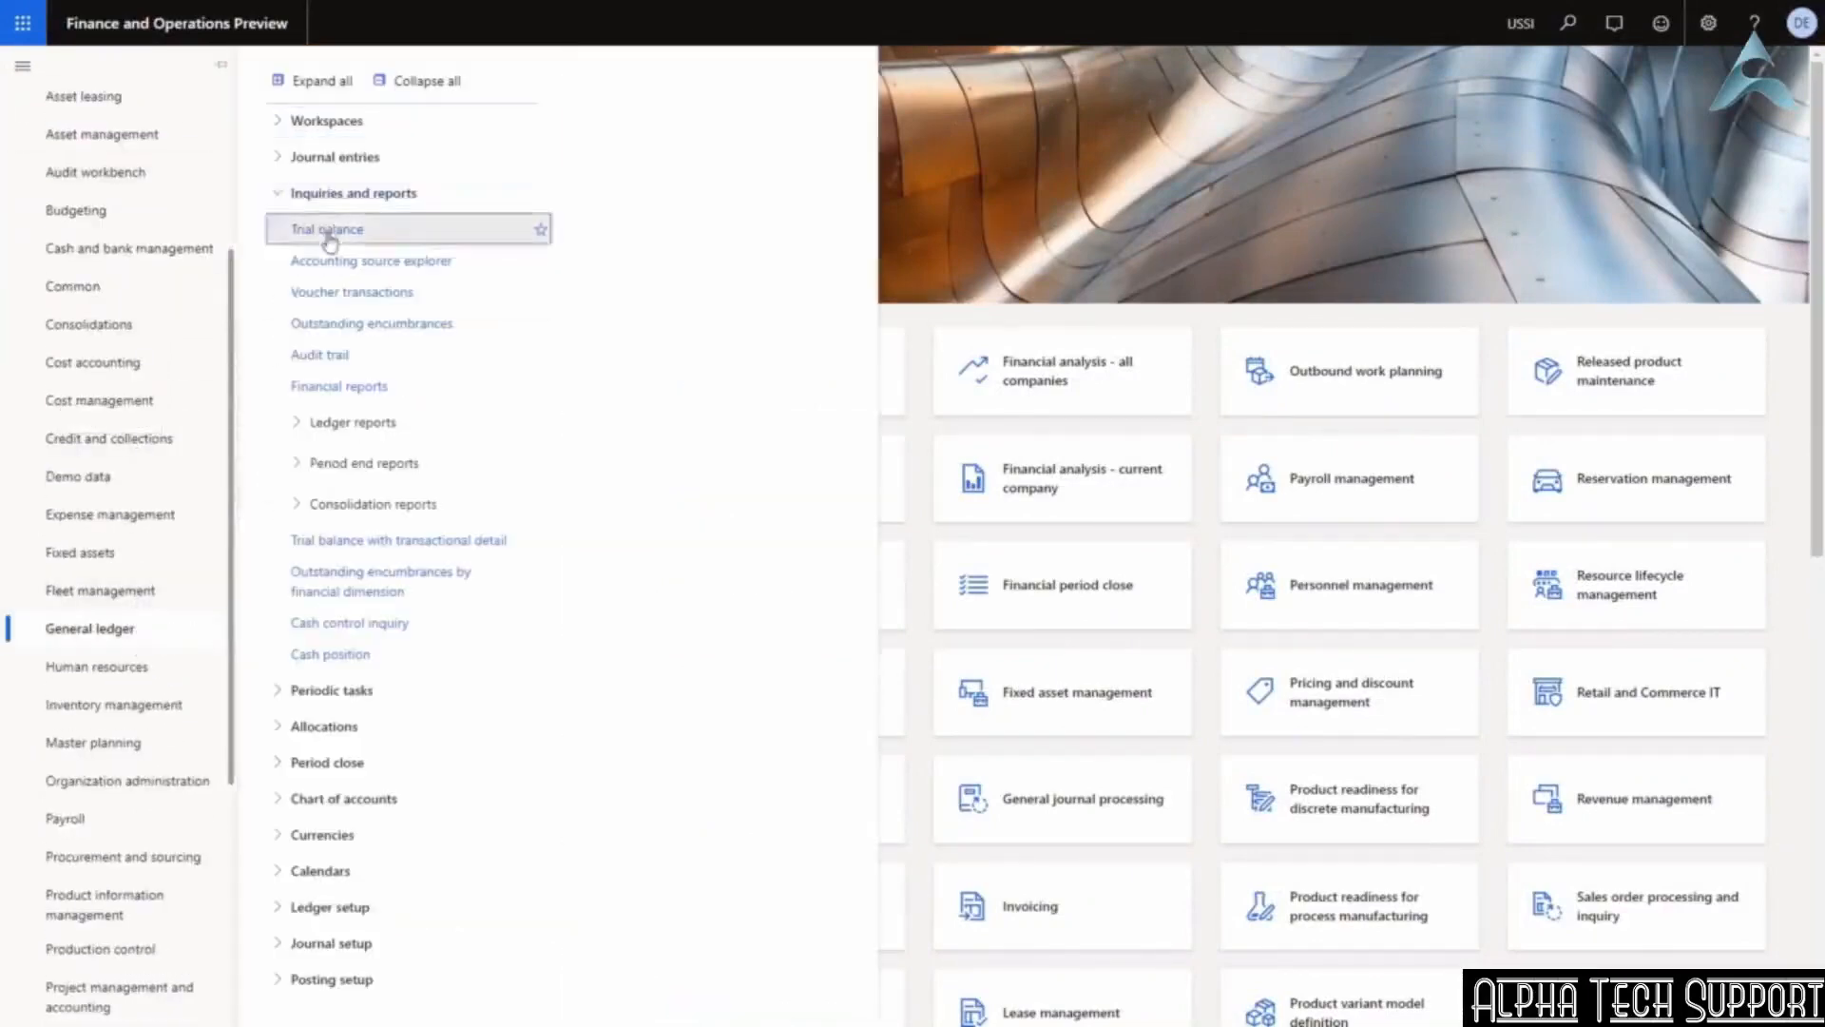
pyautogui.click(329, 238)
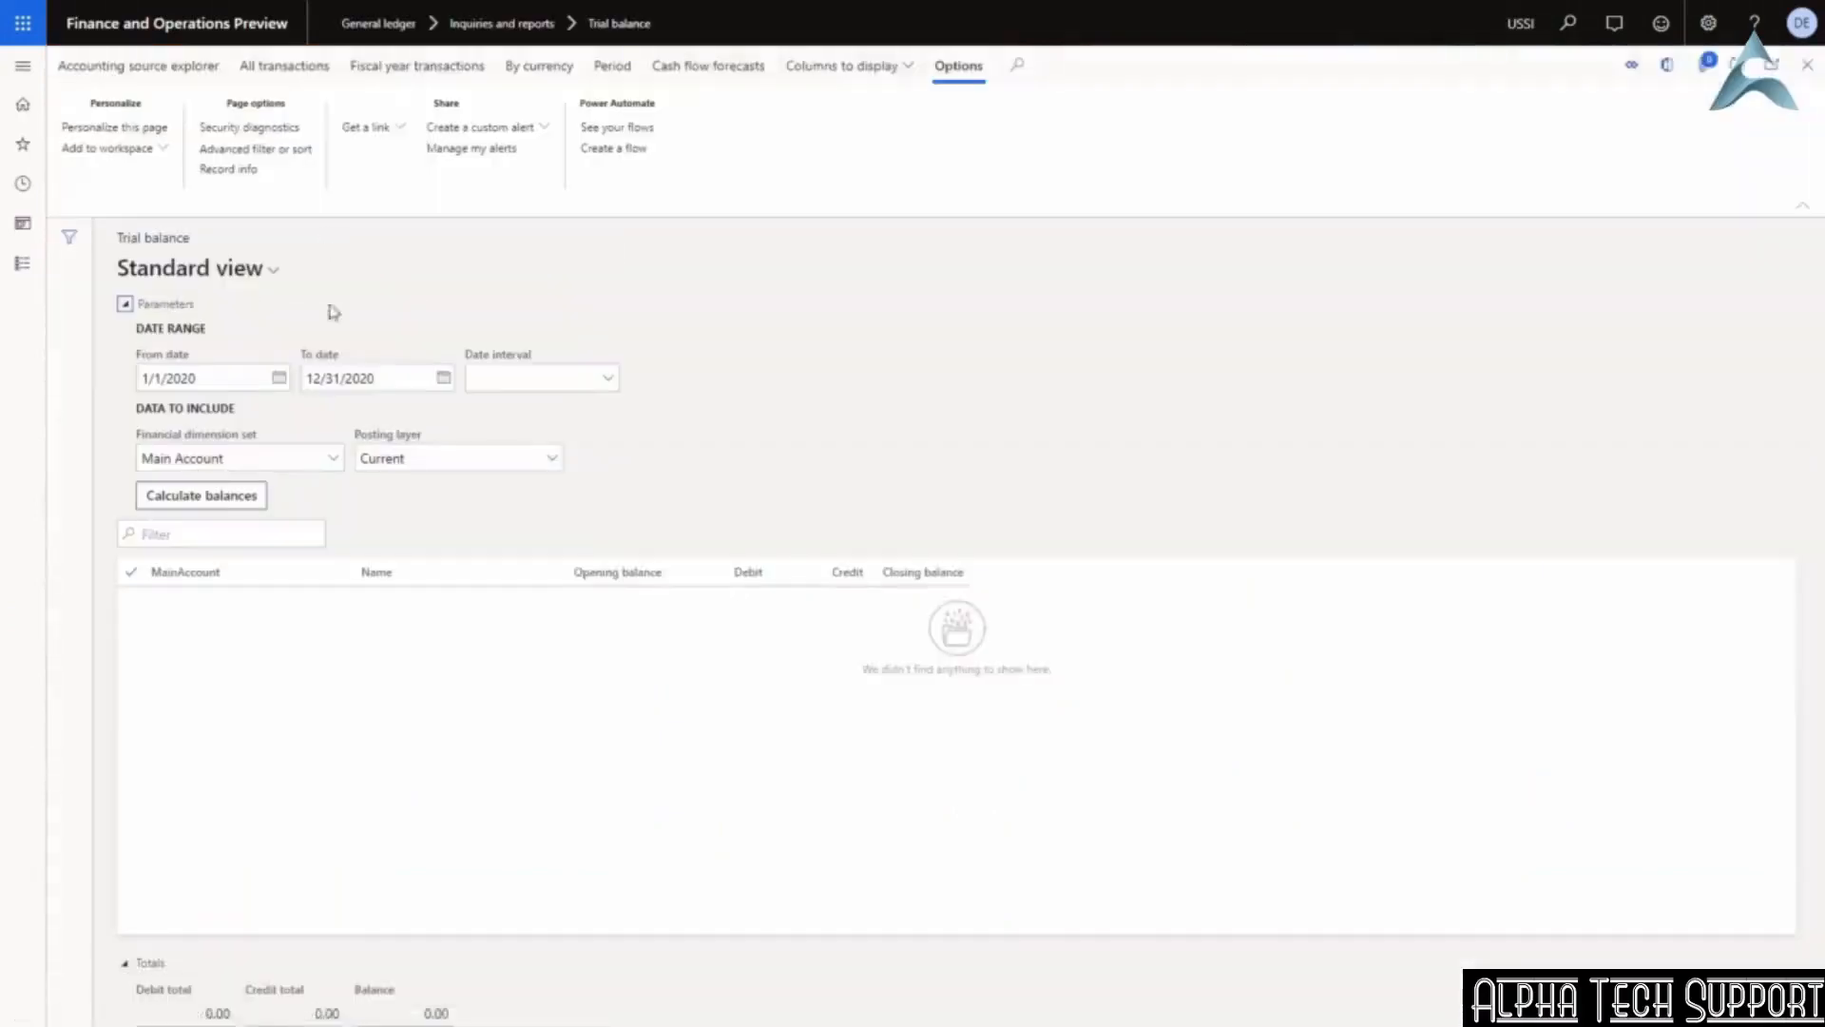
pyautogui.click(238, 377)
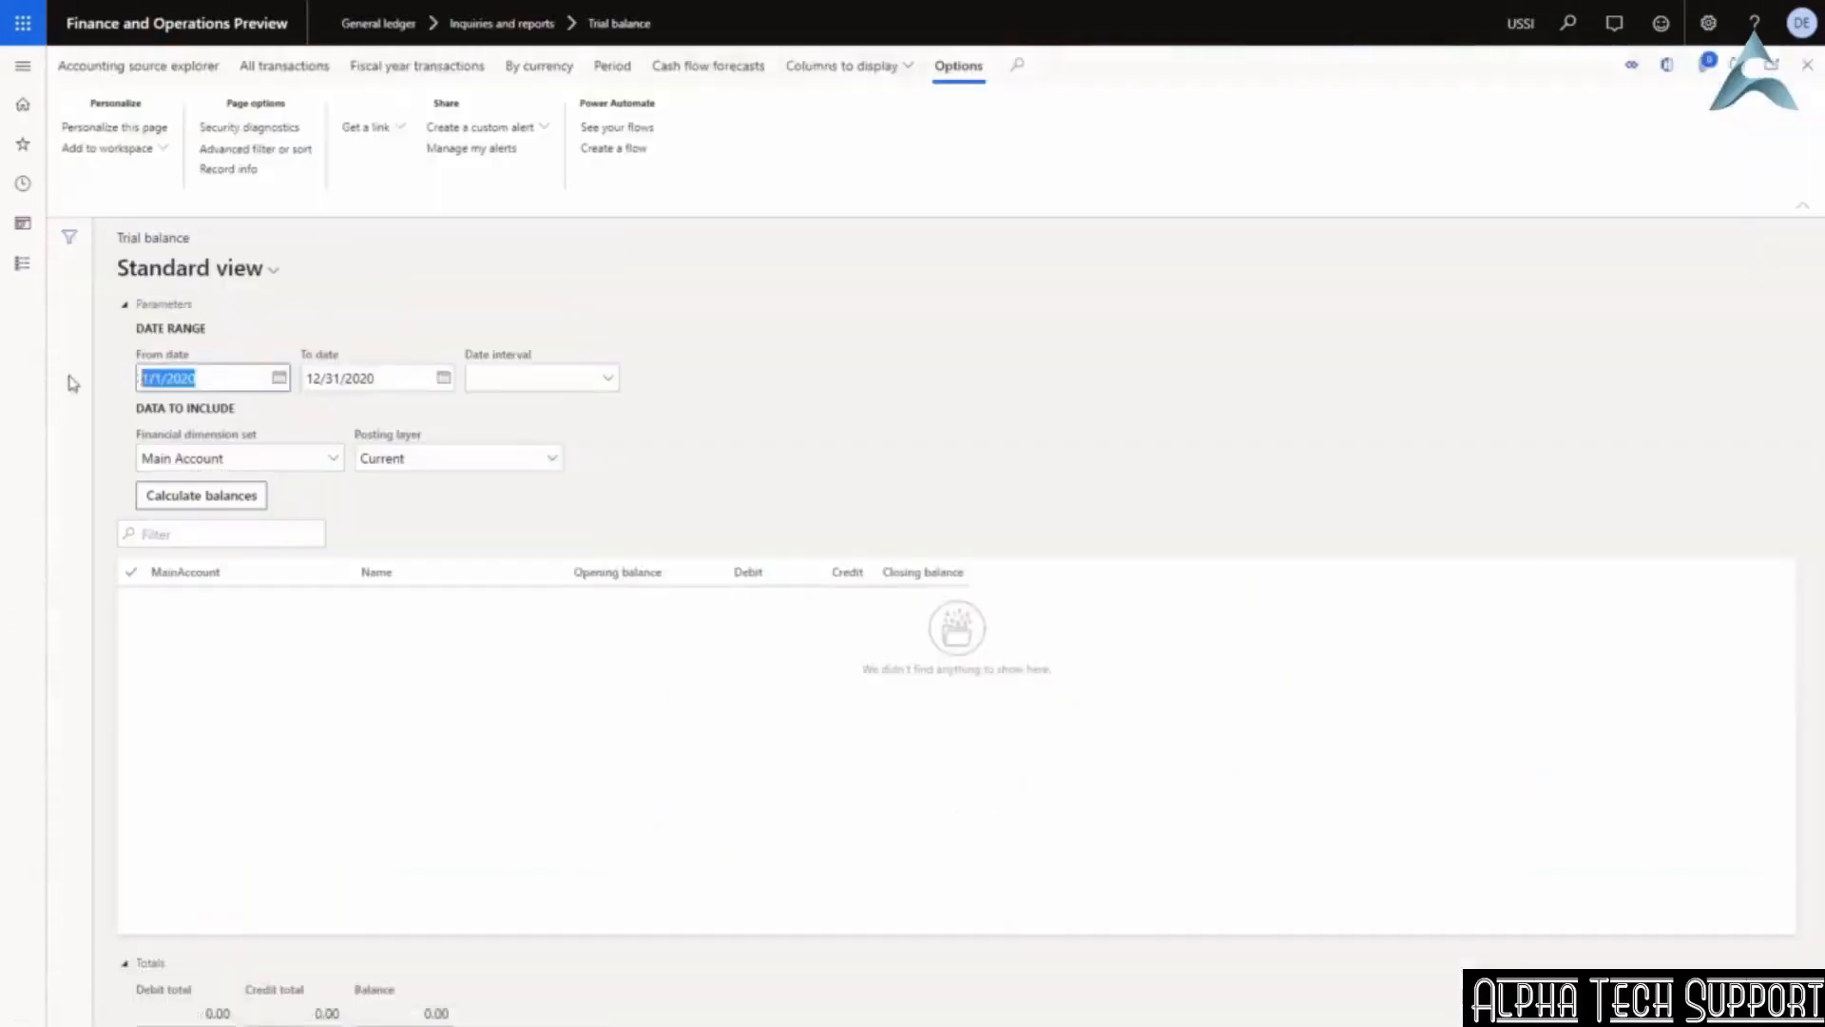
pyautogui.write('t')
pyautogui.press('Tab')
pyautogui.write('t')
pyautogui.press('Tab')
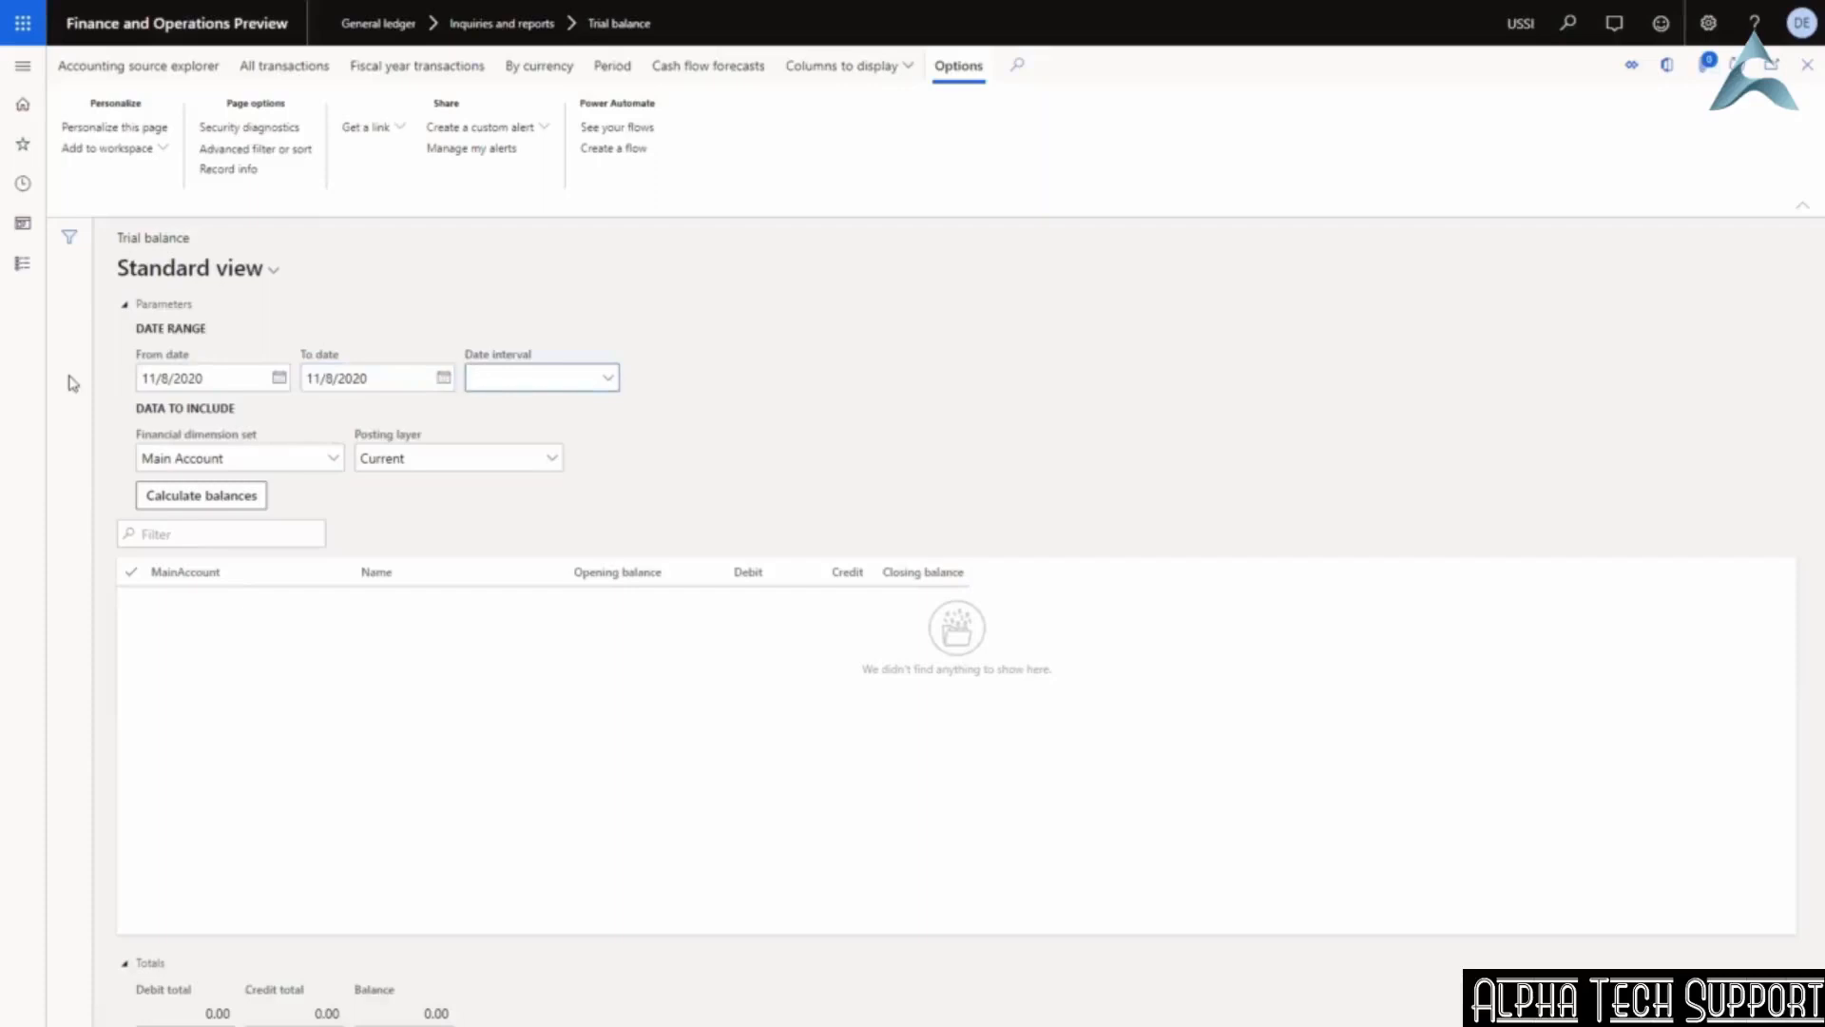
pyautogui.click(194, 496)
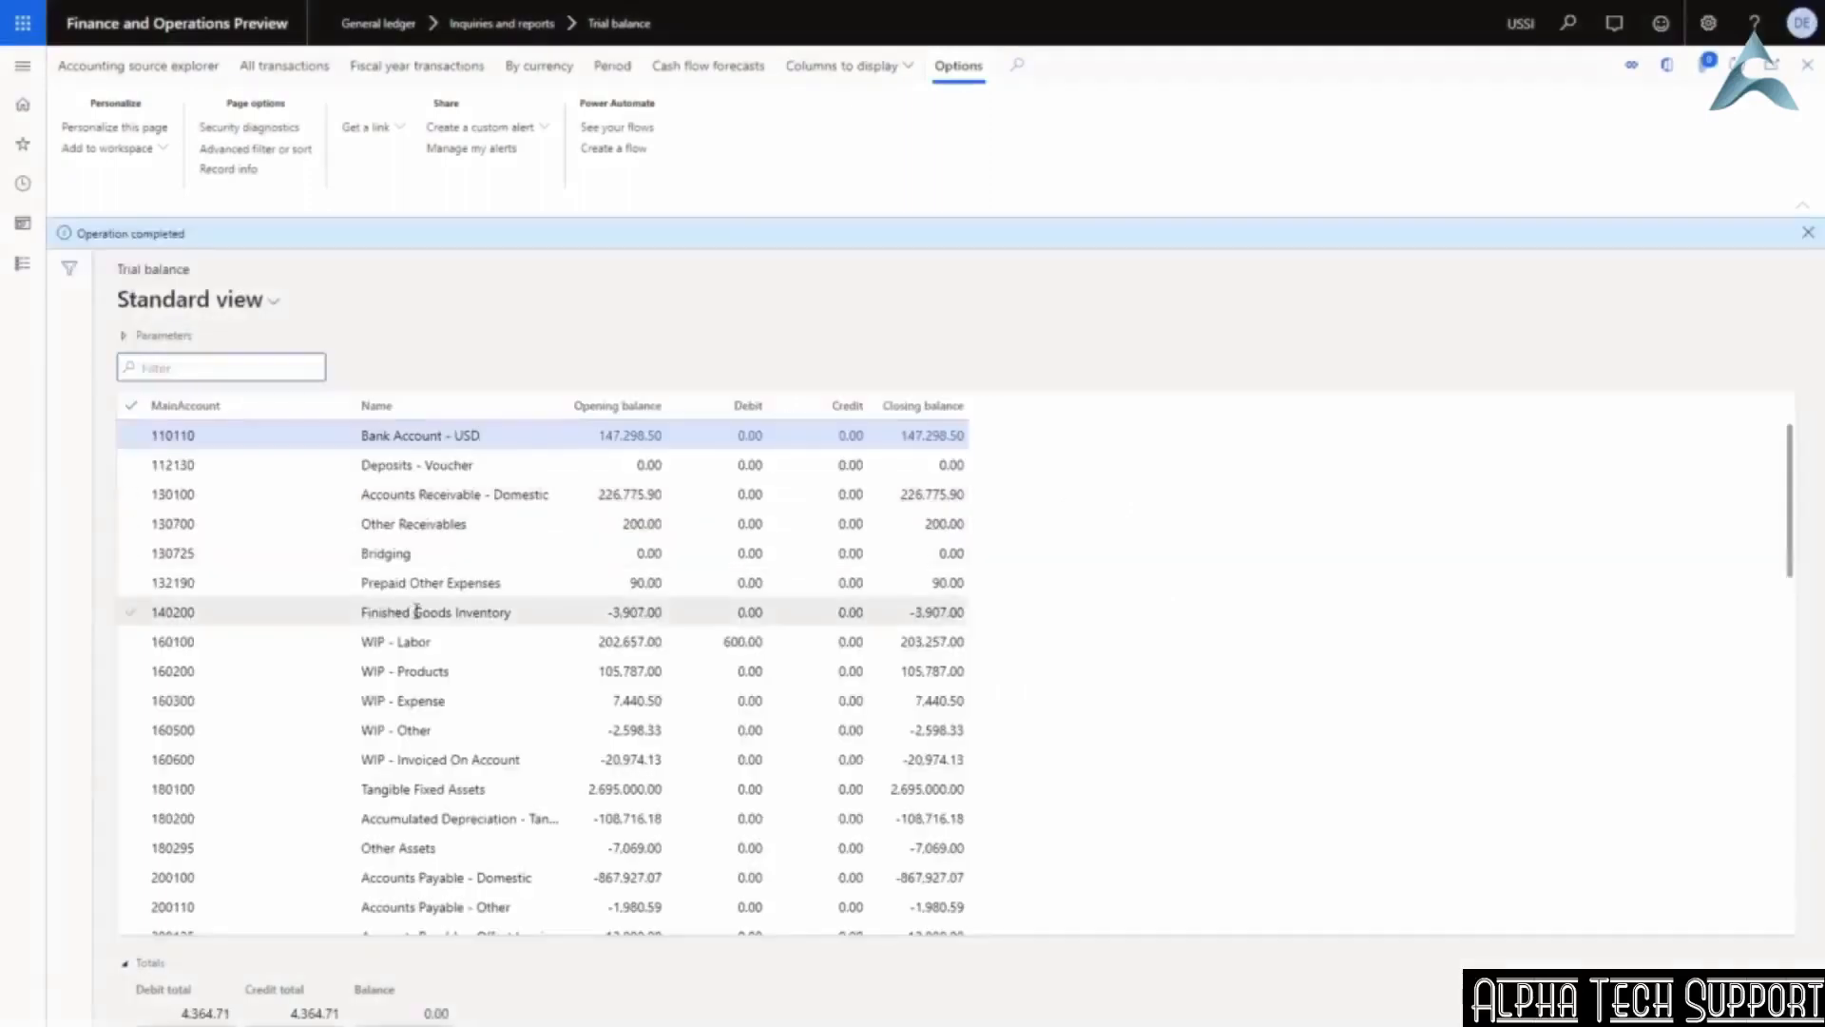
# Drill into 601500's 1,764.71 debit and open voucher ICJL000001 against 231350 Intercompany Payable.
pyautogui.scroll(-10, 417, 613)
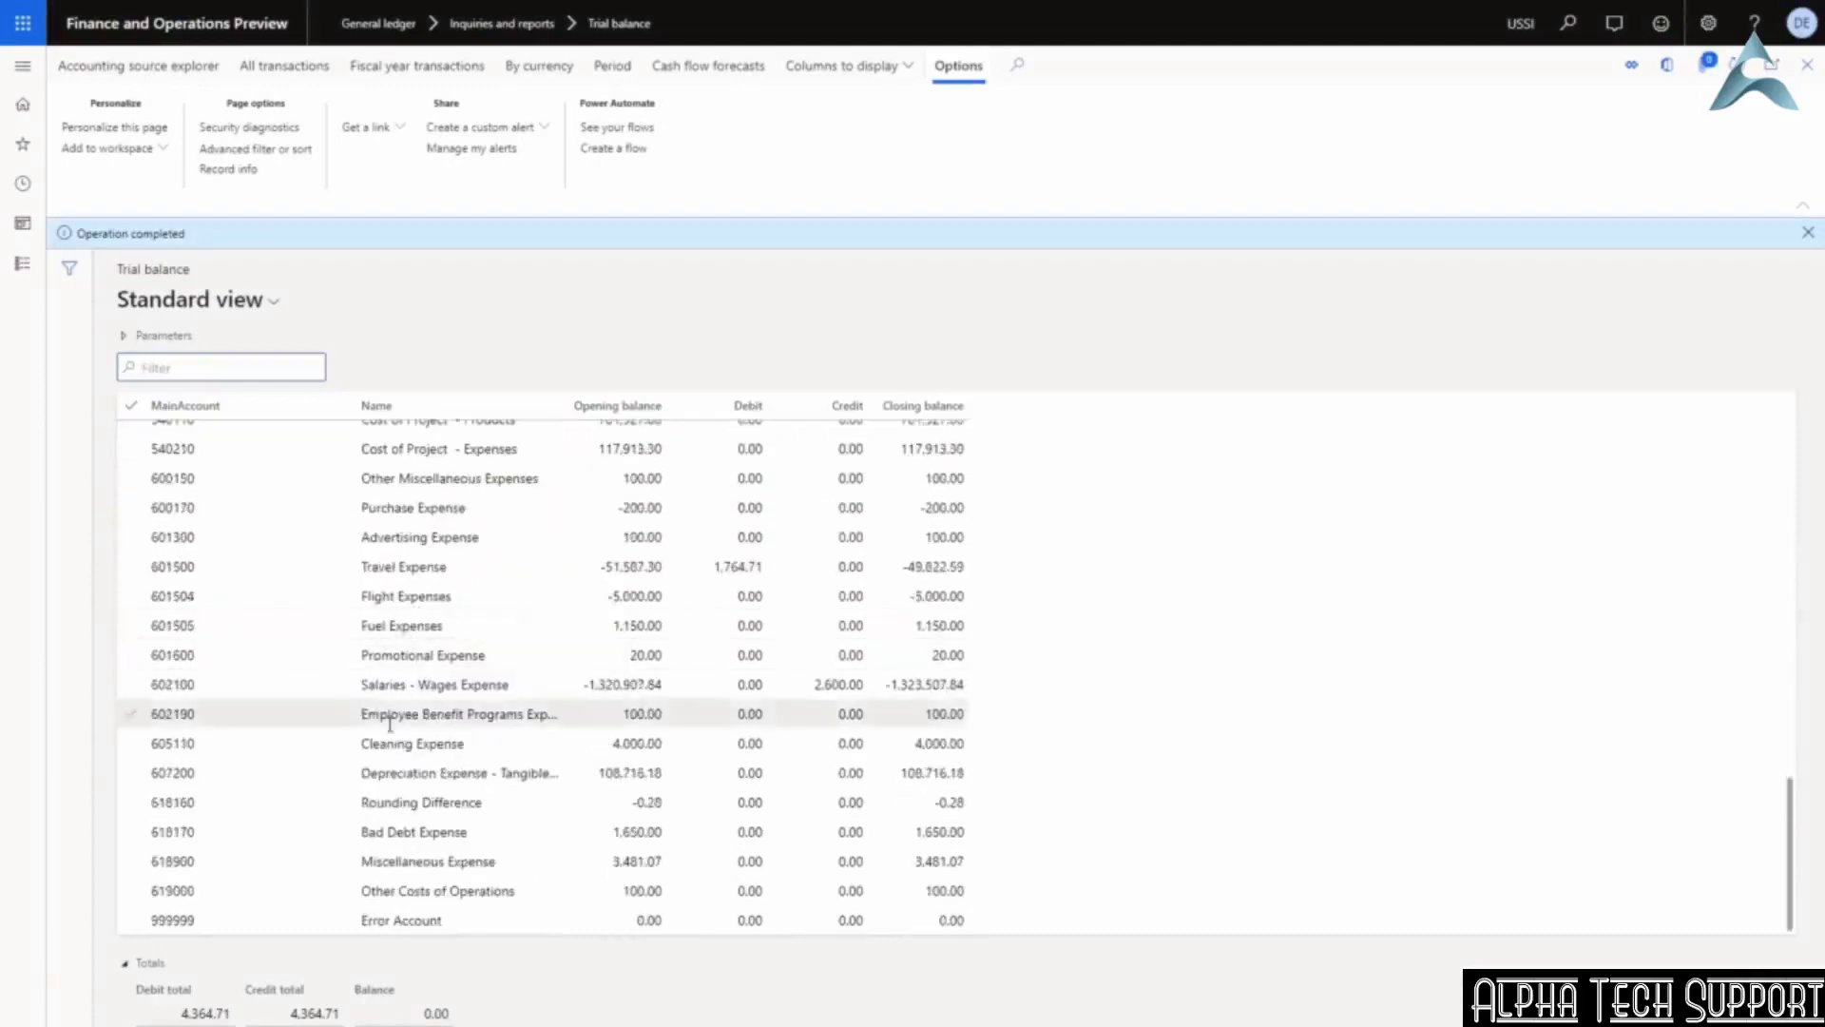
pyautogui.click(412, 565)
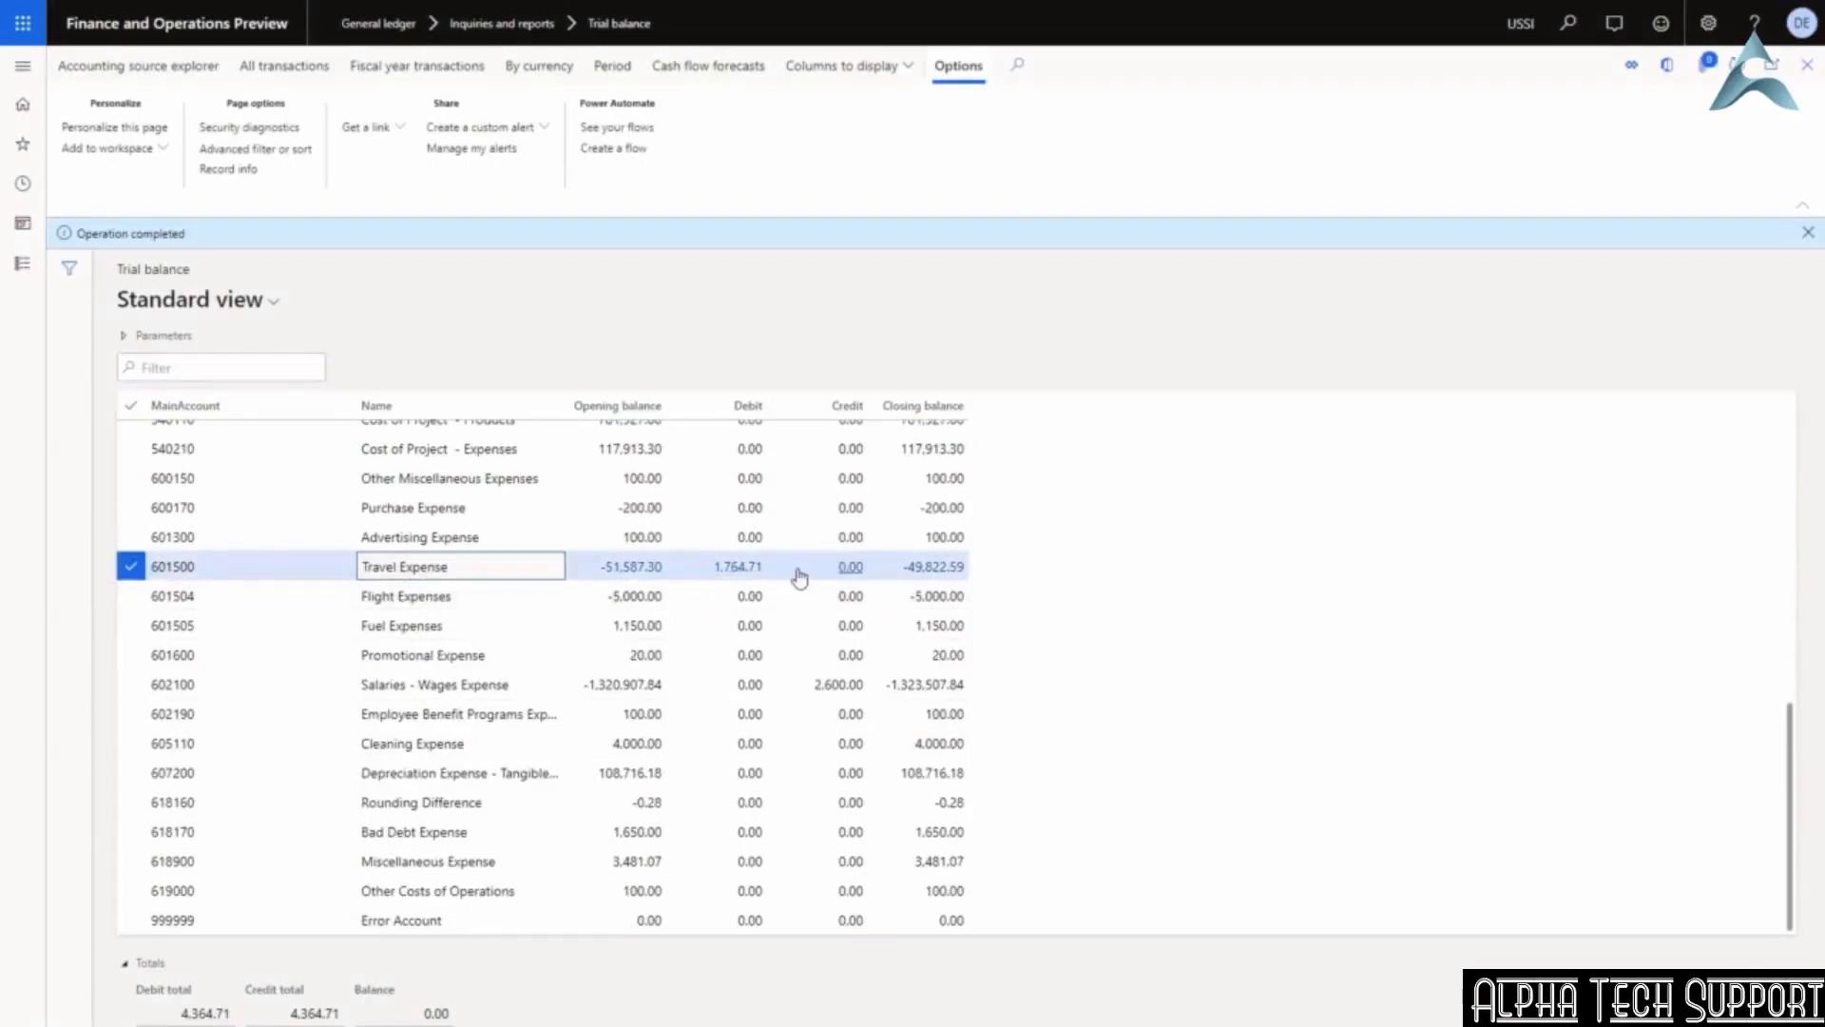
pyautogui.click(740, 568)
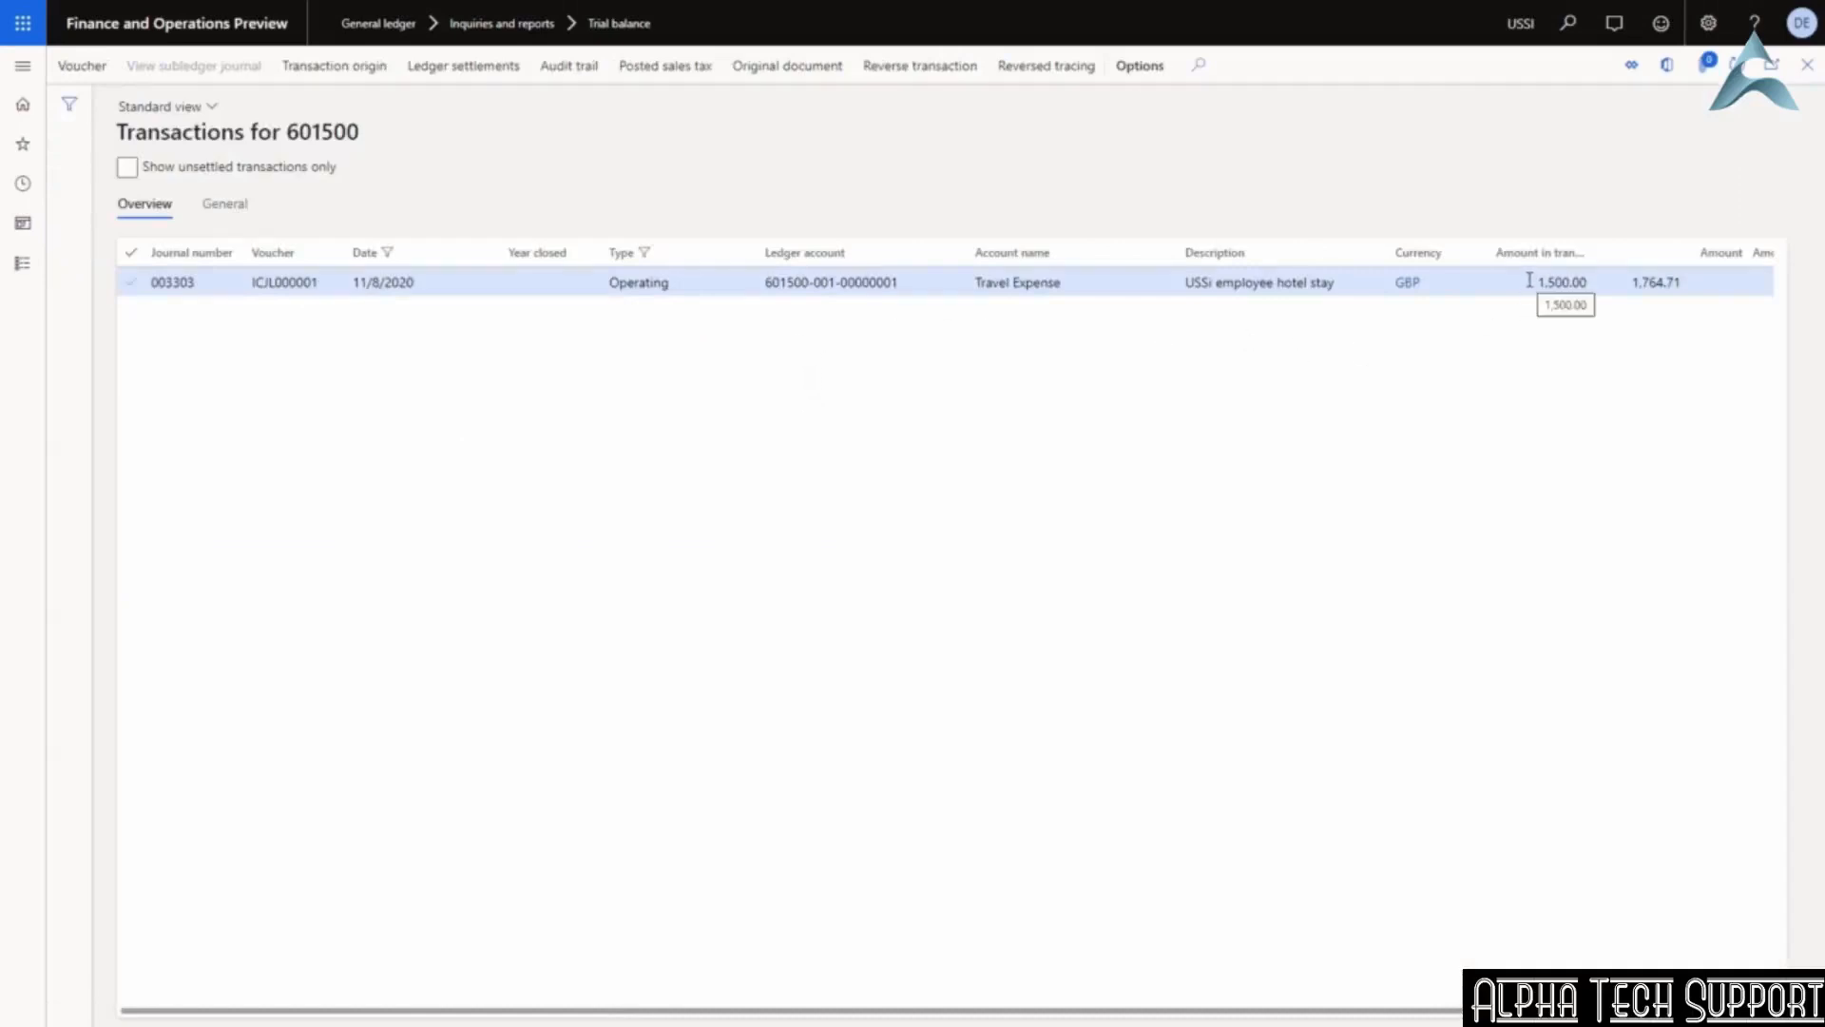
pyautogui.click(1573, 283)
pyautogui.moveTo(1579, 282); pyautogui.dragTo(1592, 286)
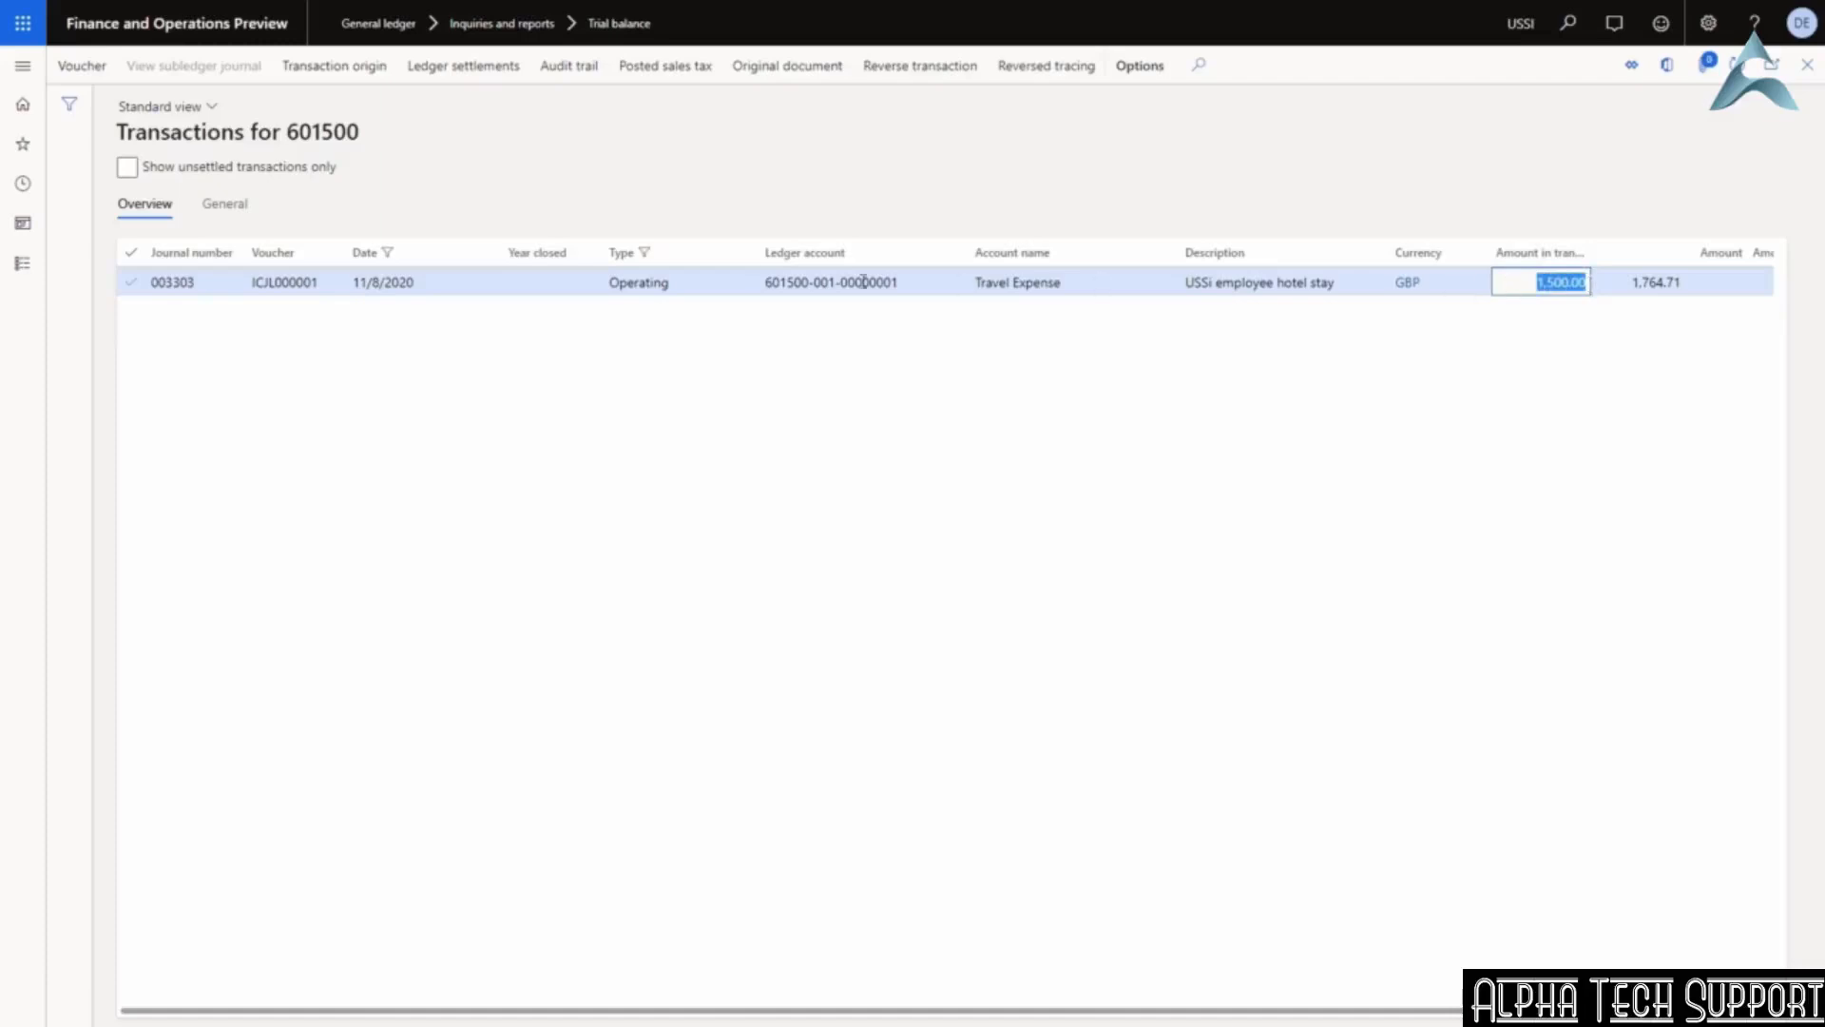
pyautogui.click(81, 68)
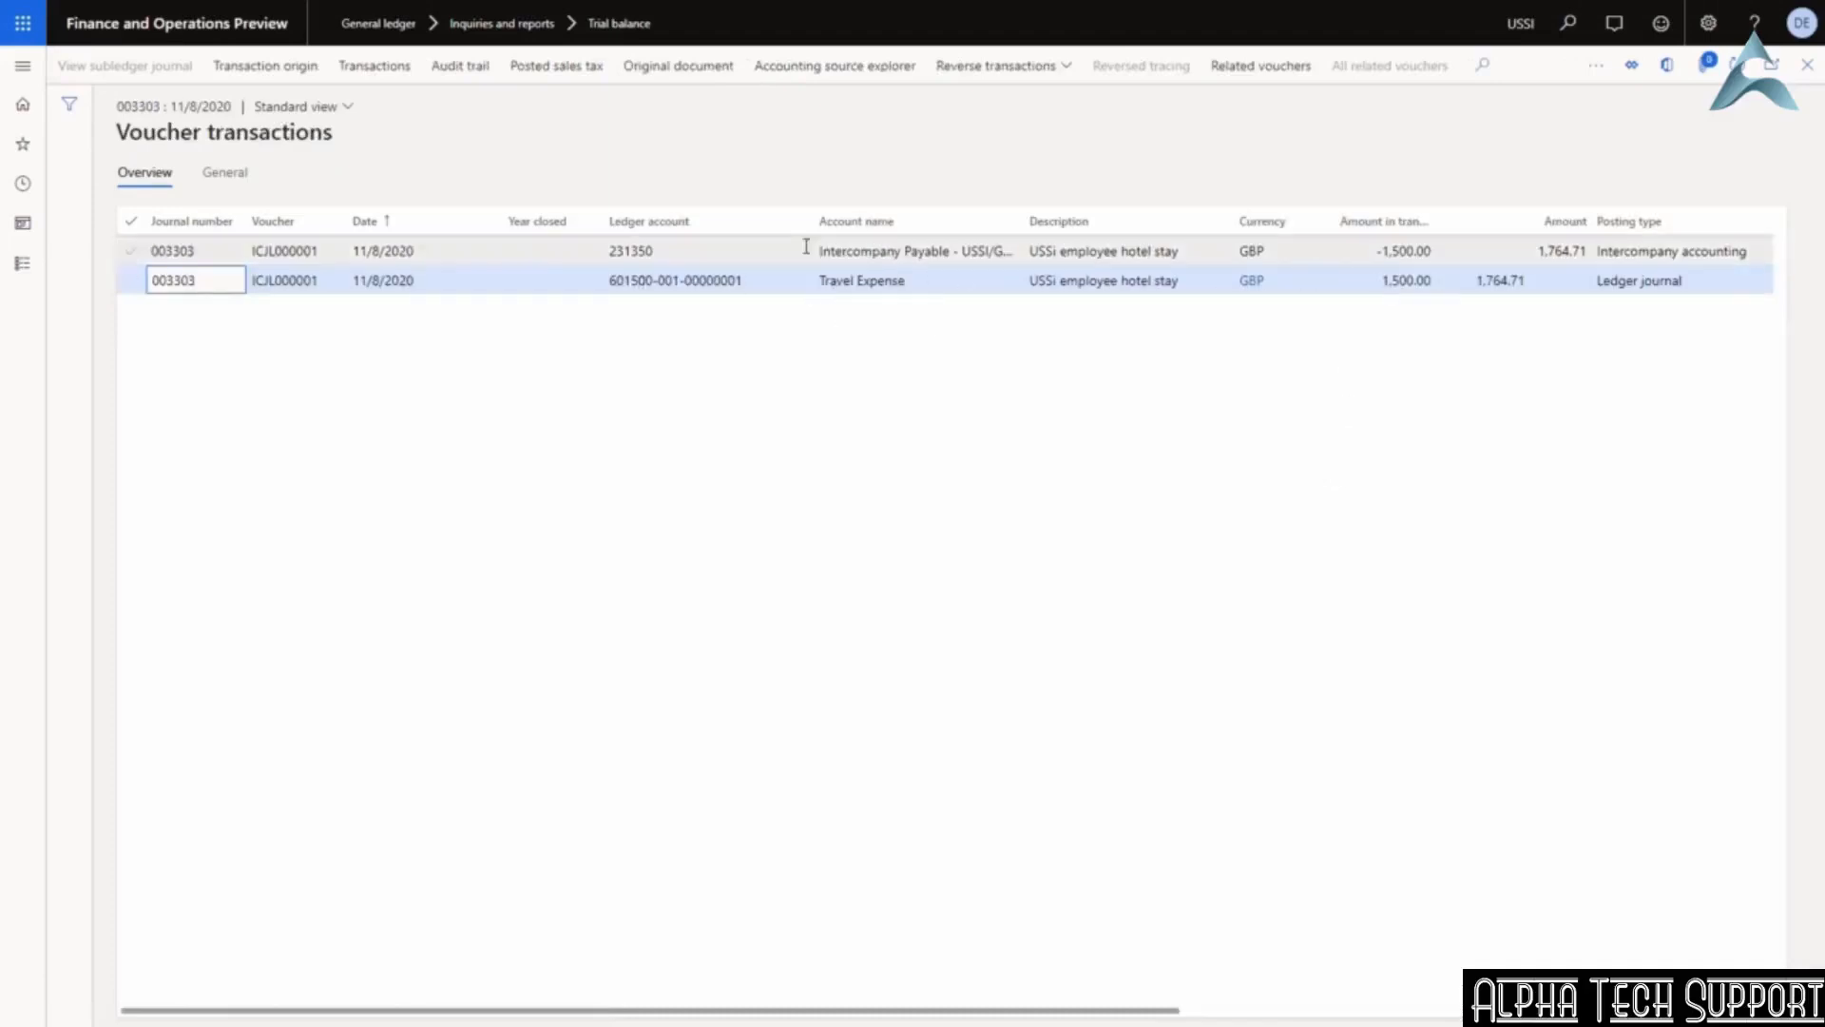
pyautogui.moveTo(819, 251); pyautogui.dragTo(1033, 258)
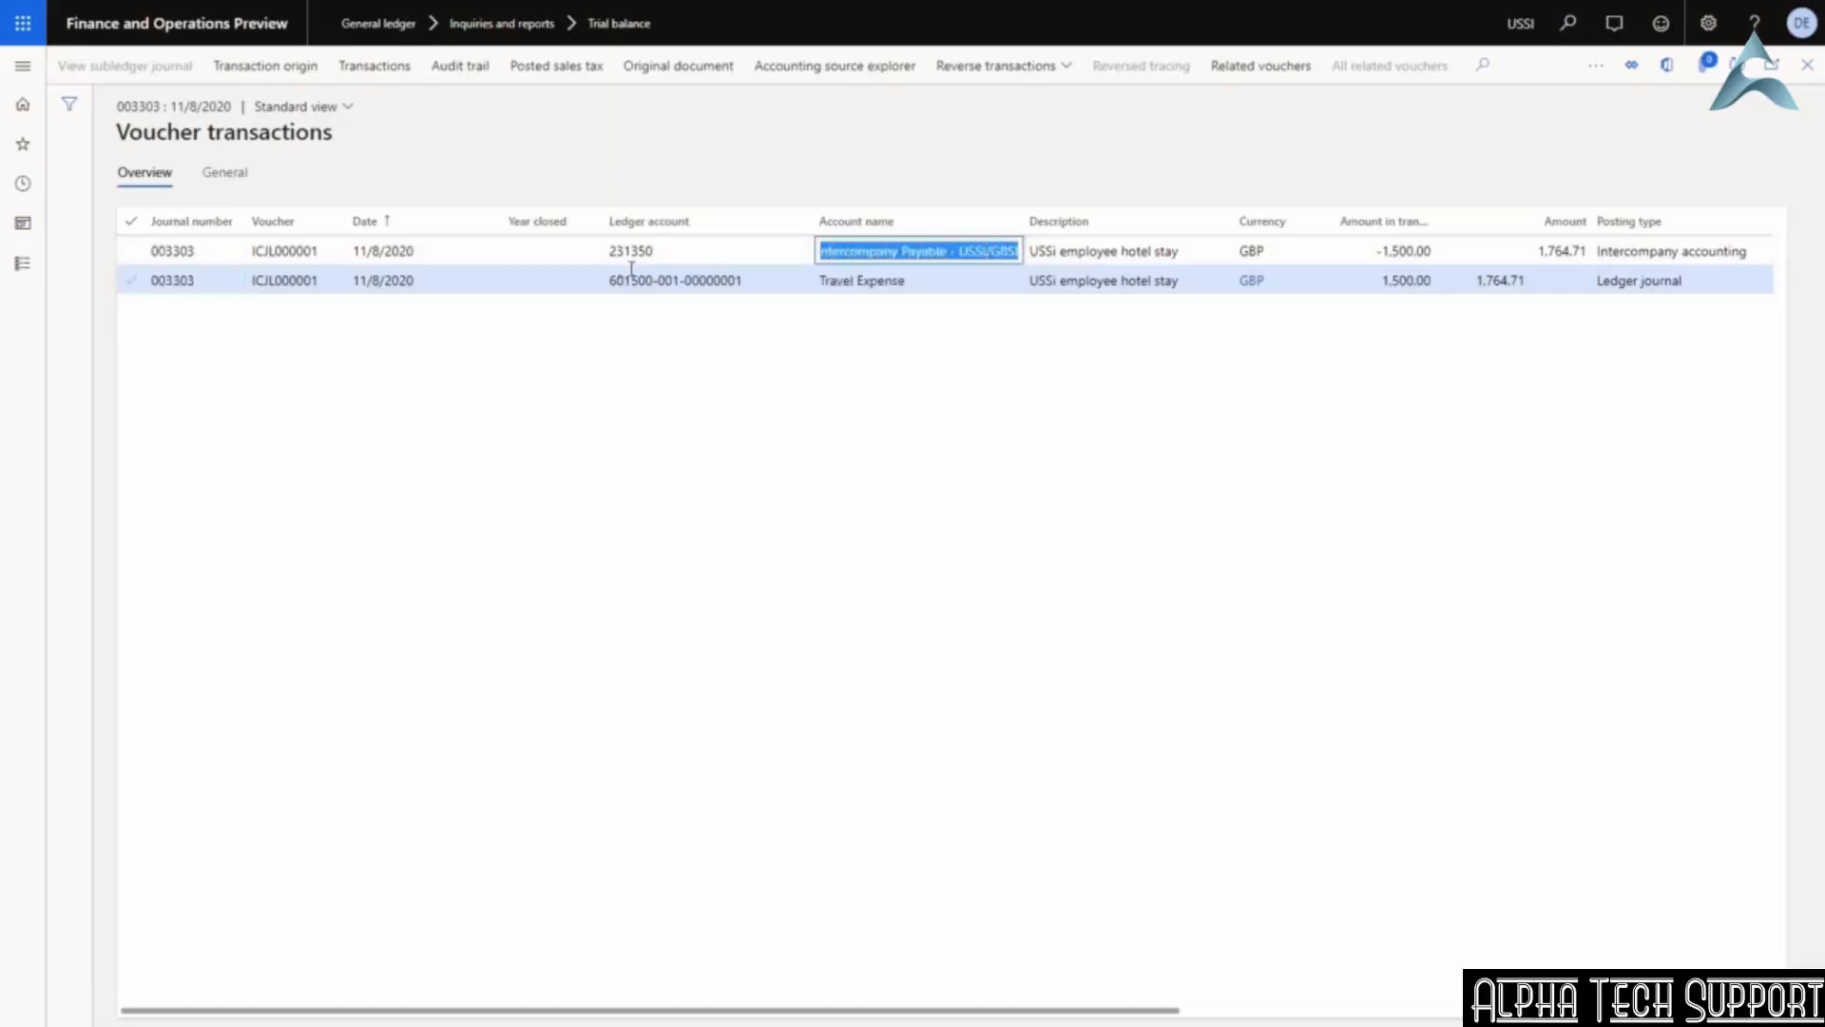
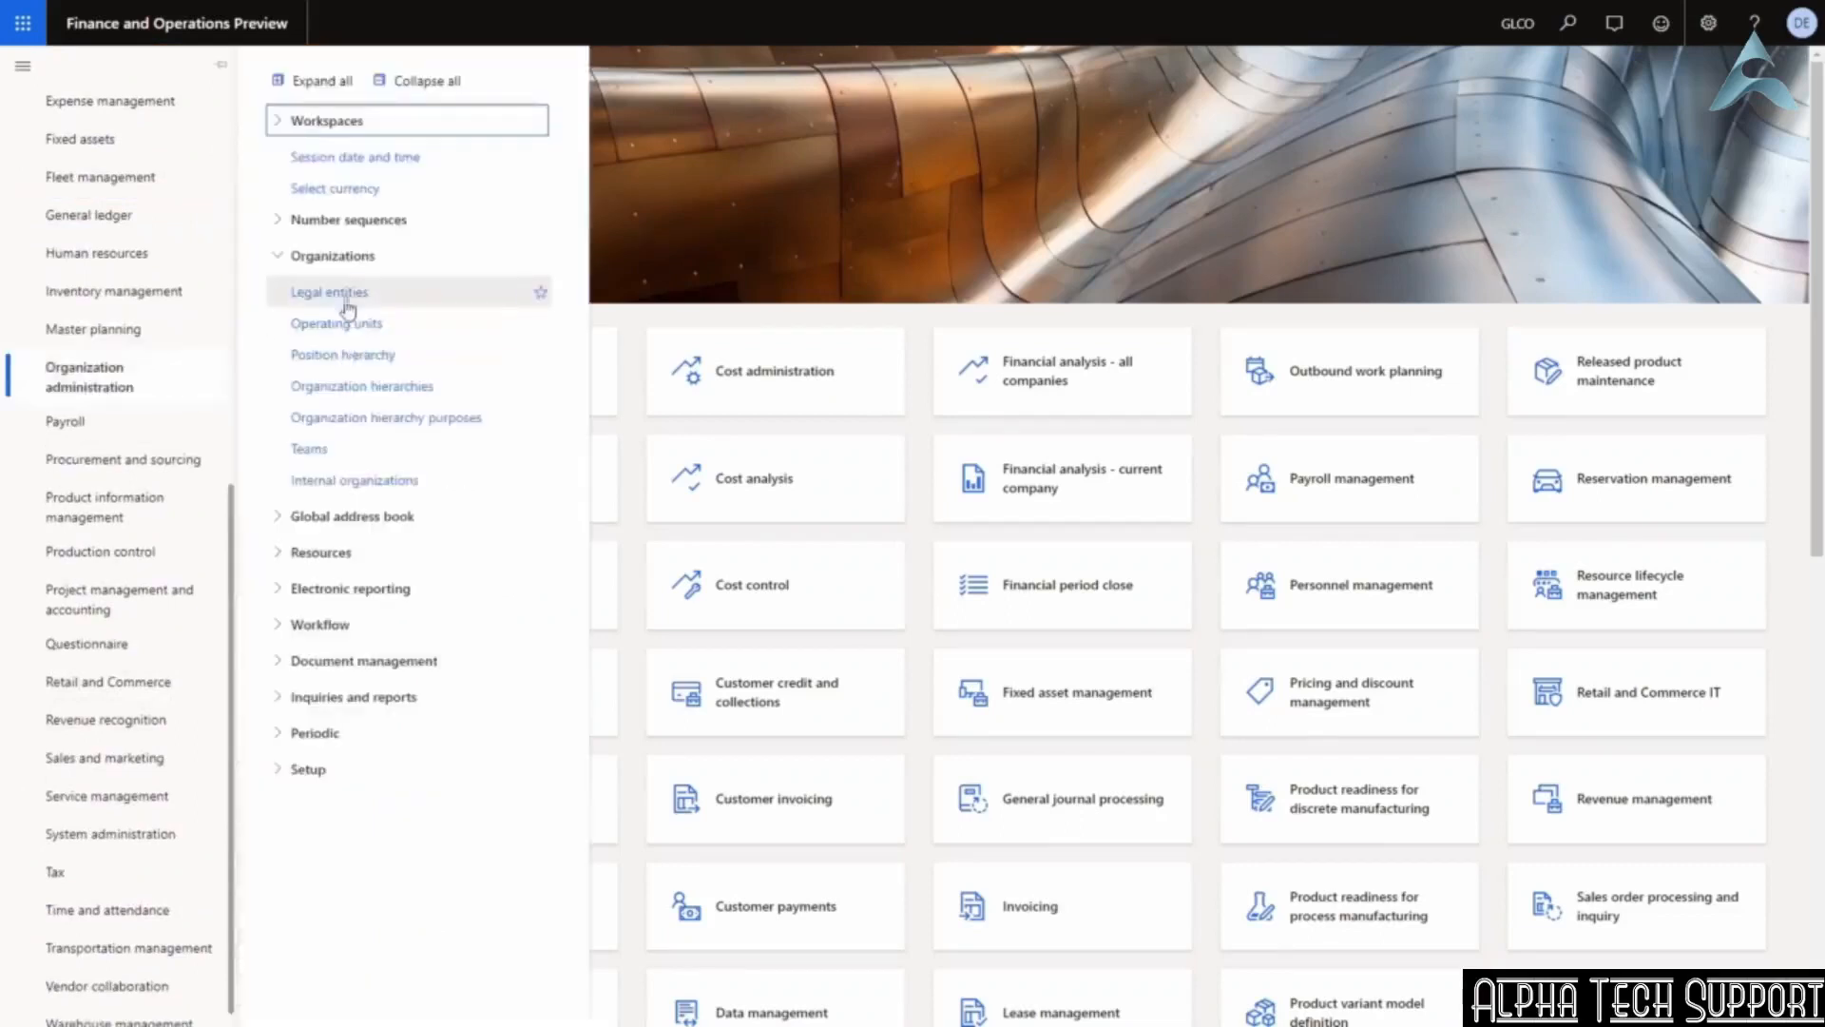
pyautogui.click(342, 295)
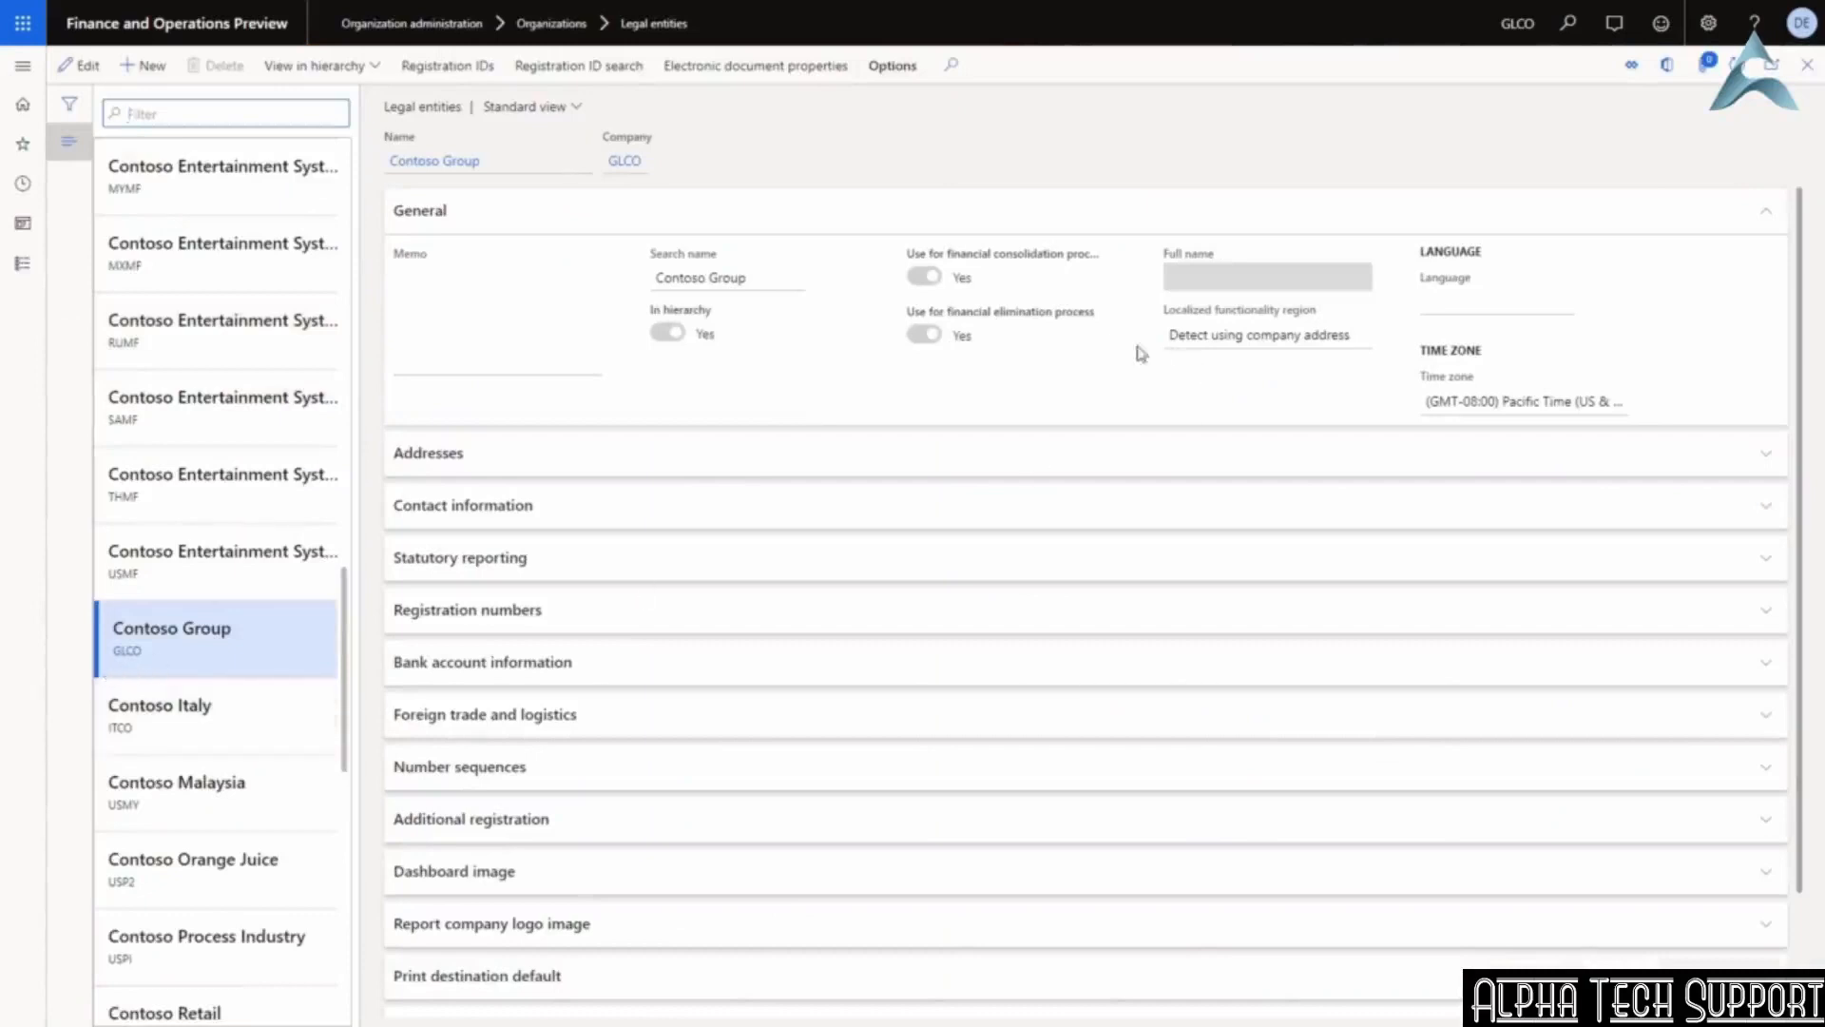
pyautogui.moveTo(1043, 260)
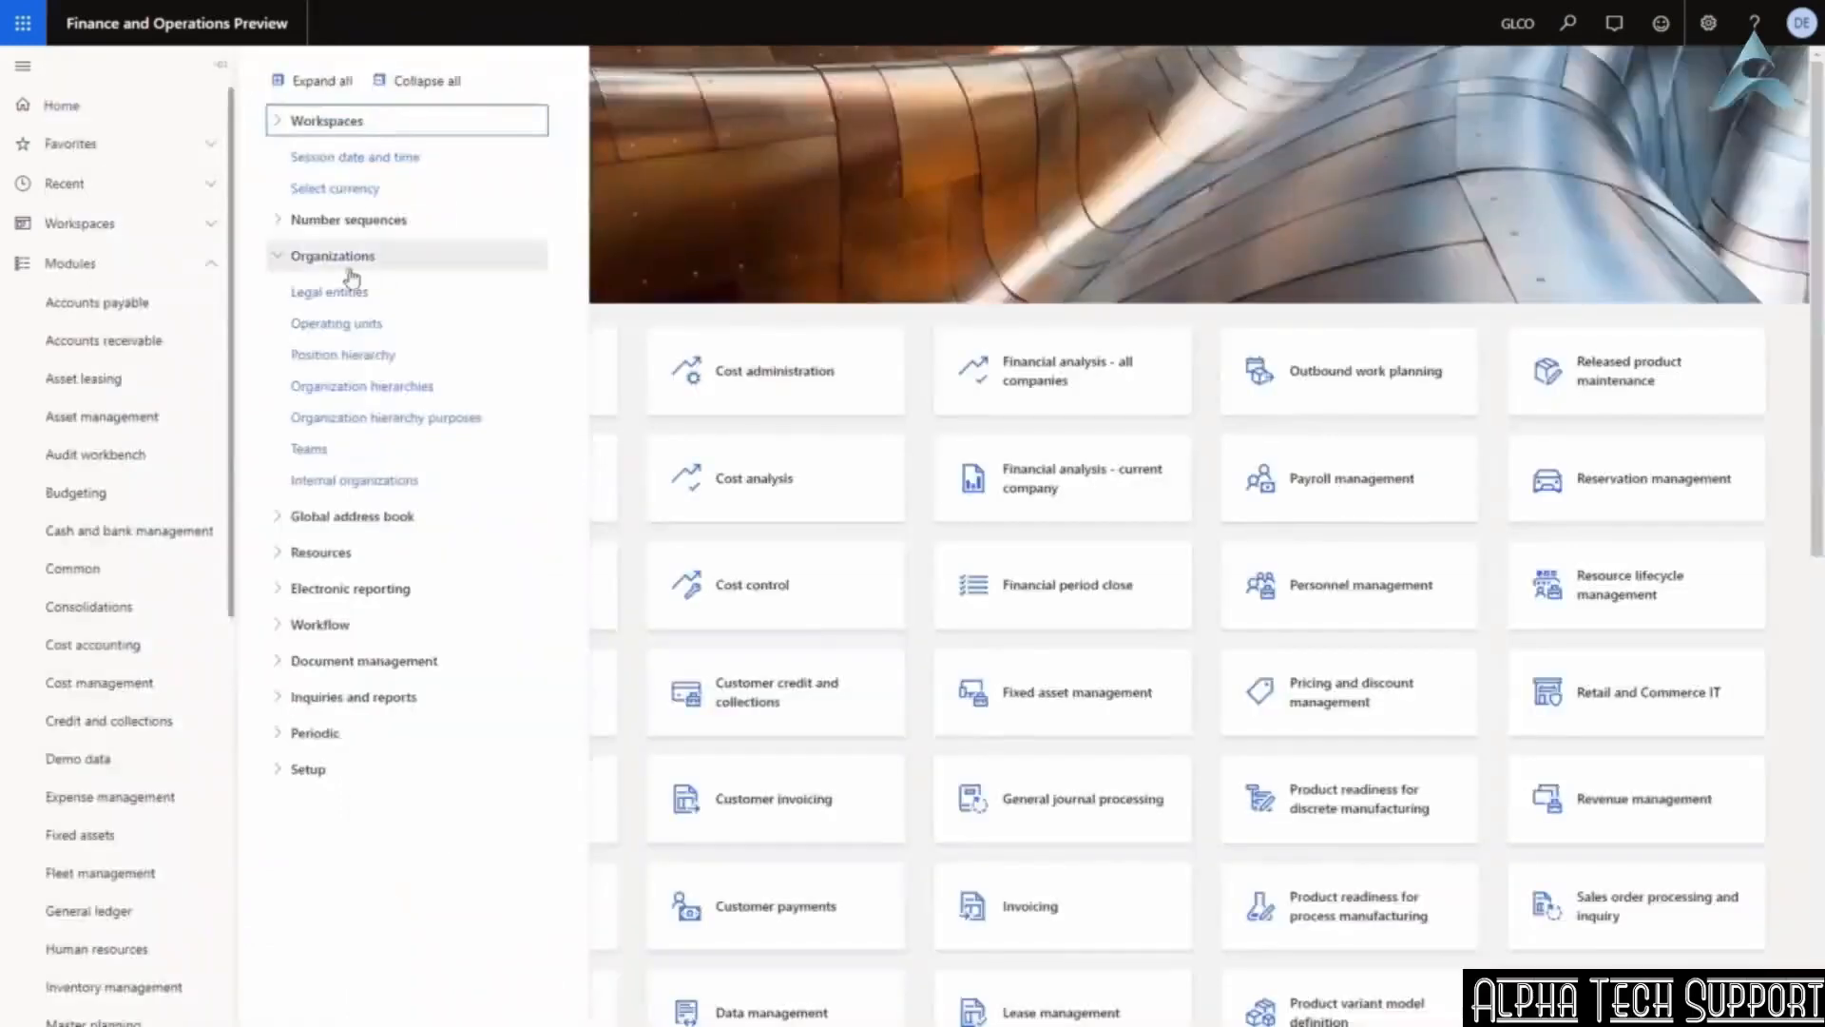
# Start an online consolidation and set its description to 'USSI + USMF for Nov20'.
pyautogui.click(354, 255)
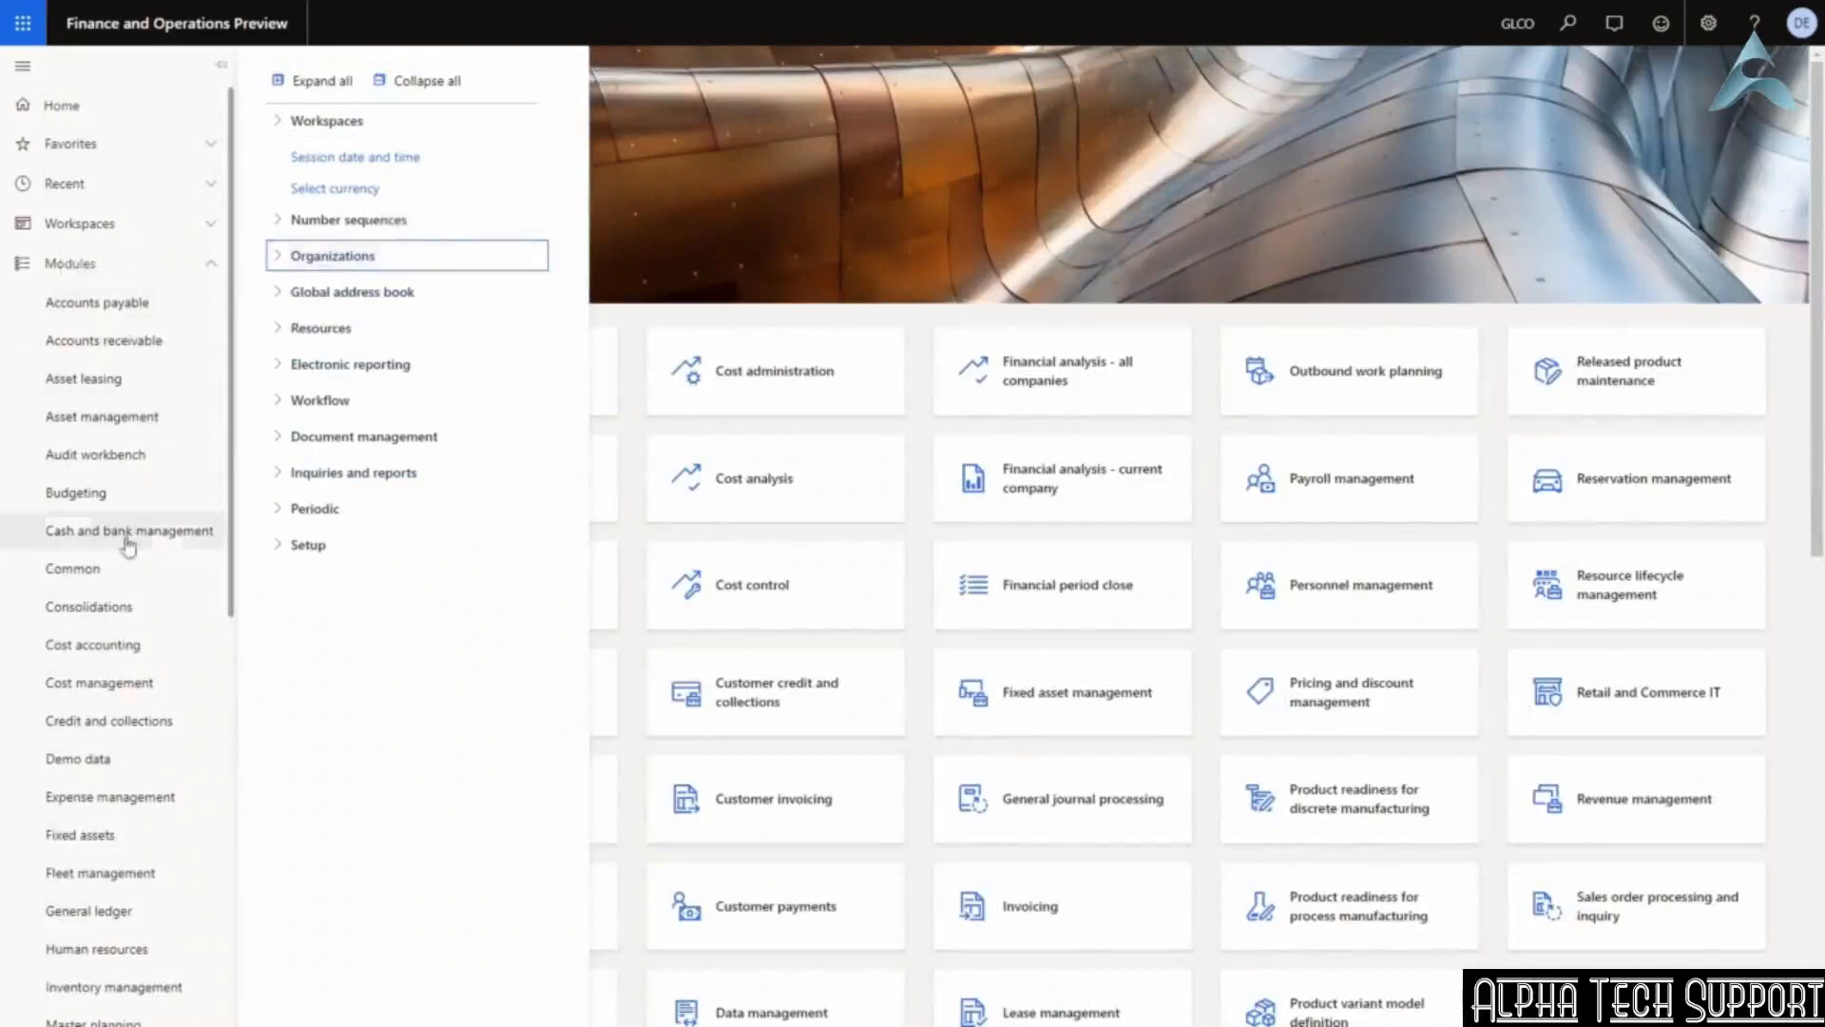
pyautogui.click(109, 613)
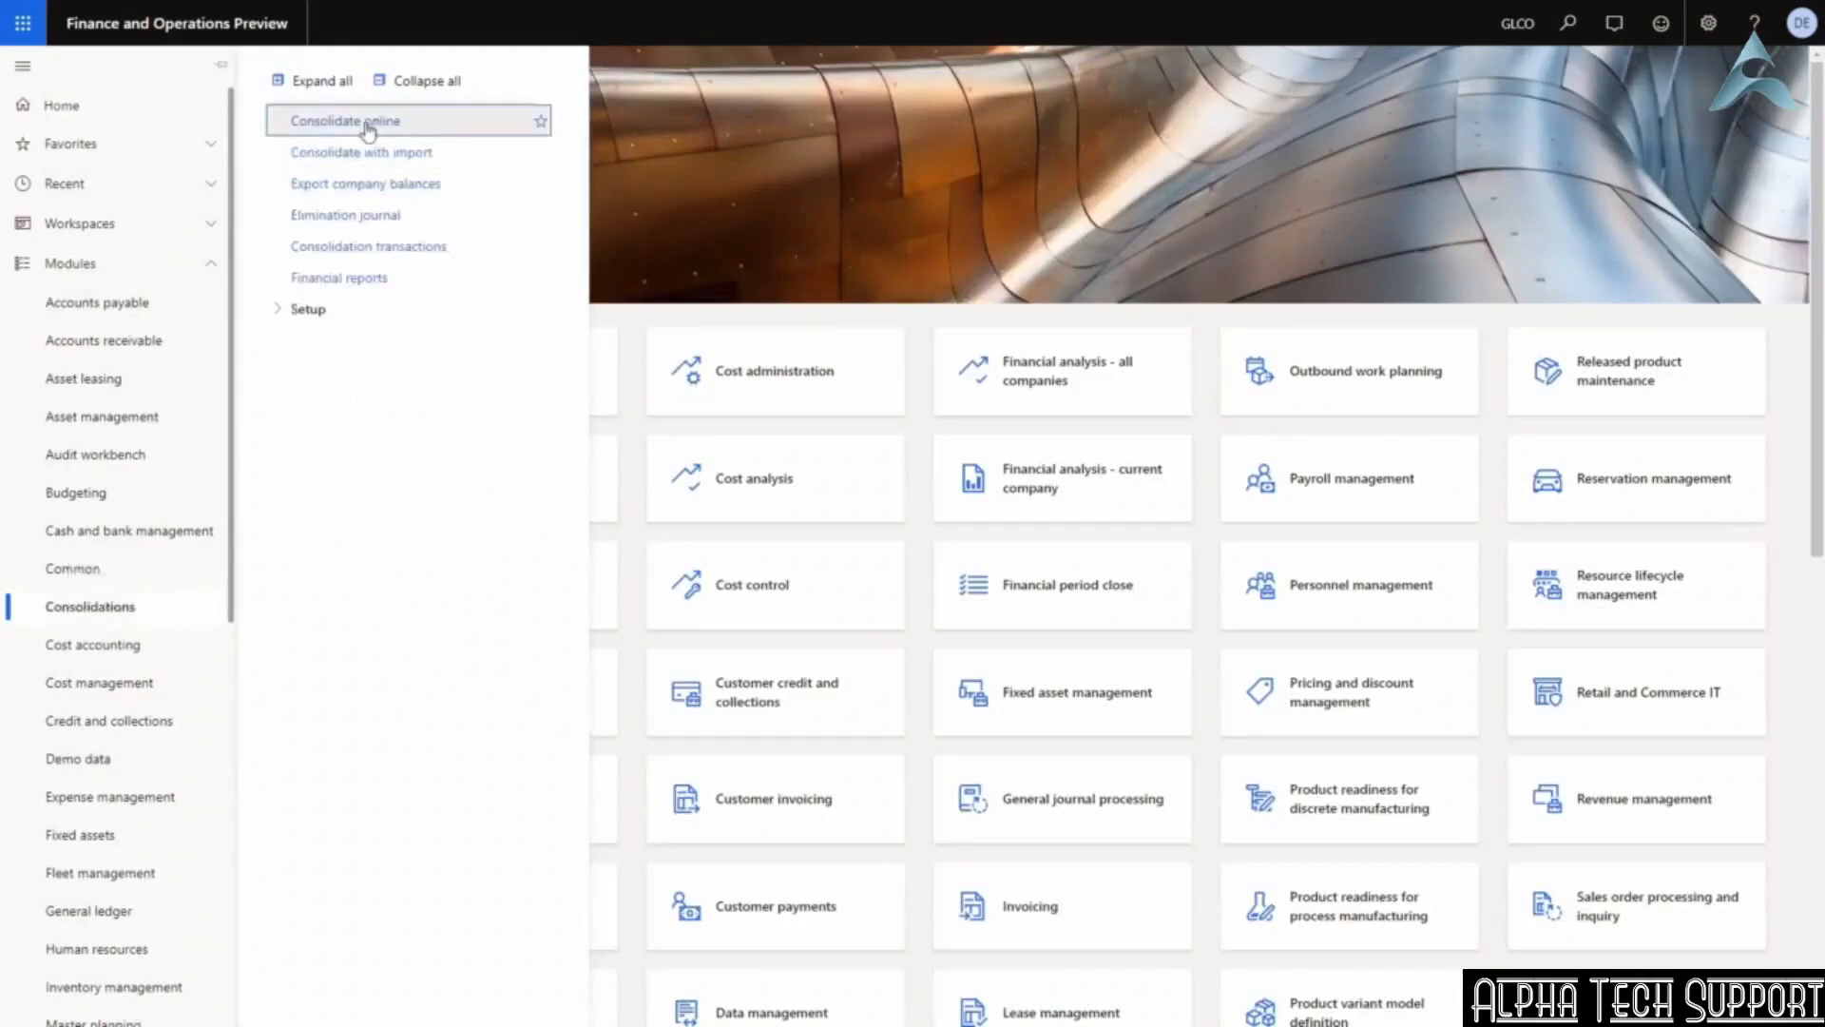
pyautogui.click(367, 122)
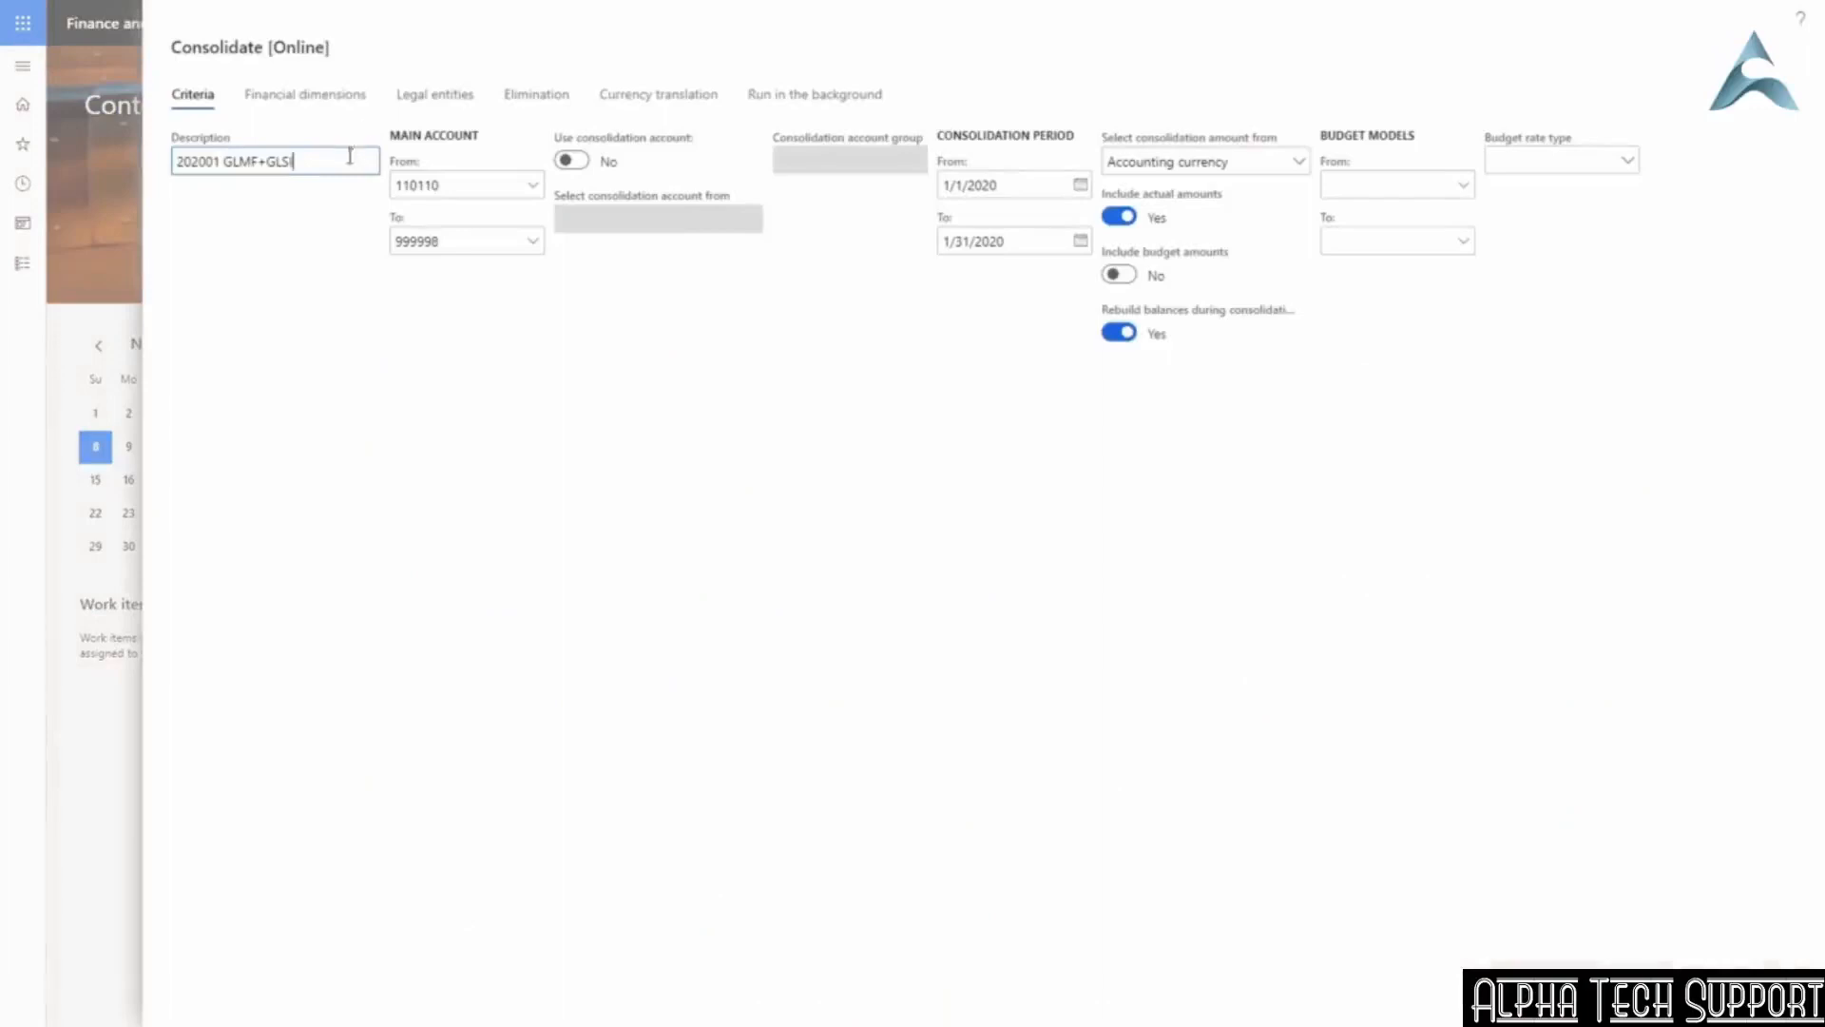
pyautogui.moveTo(350, 157); pyautogui.dragTo(114, 177)
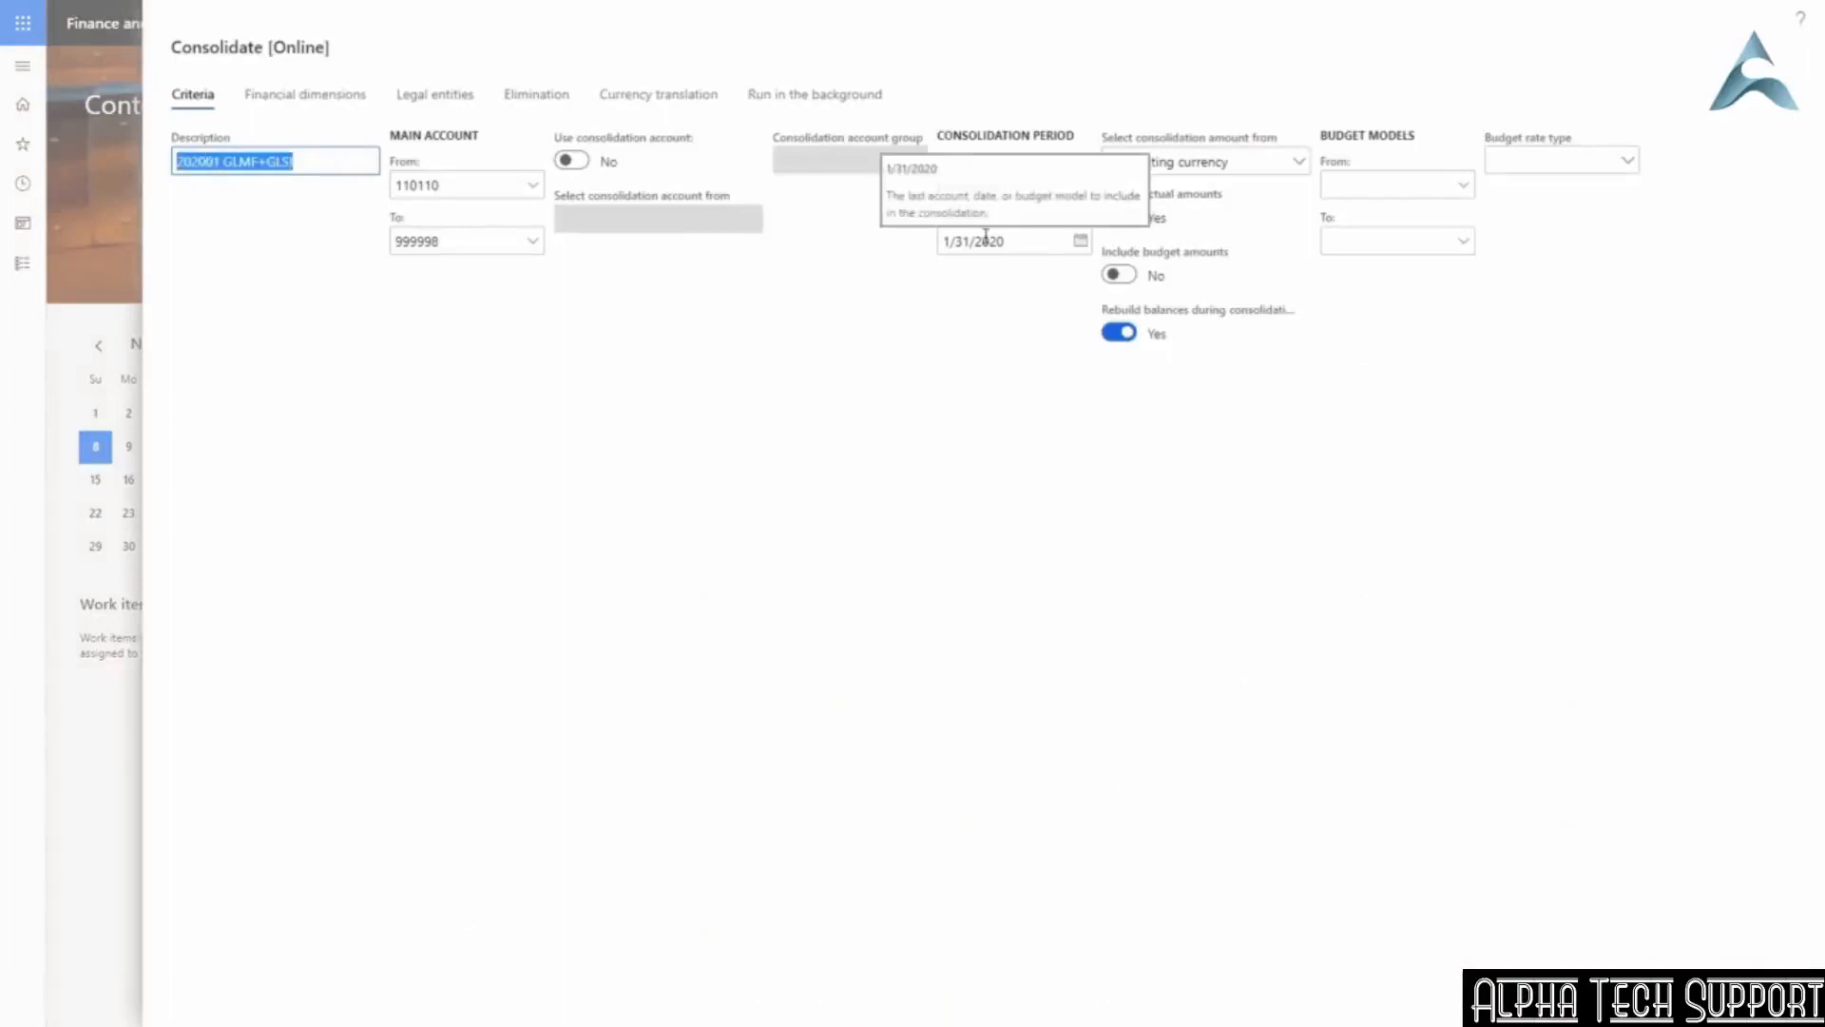
pyautogui.write('USSI')
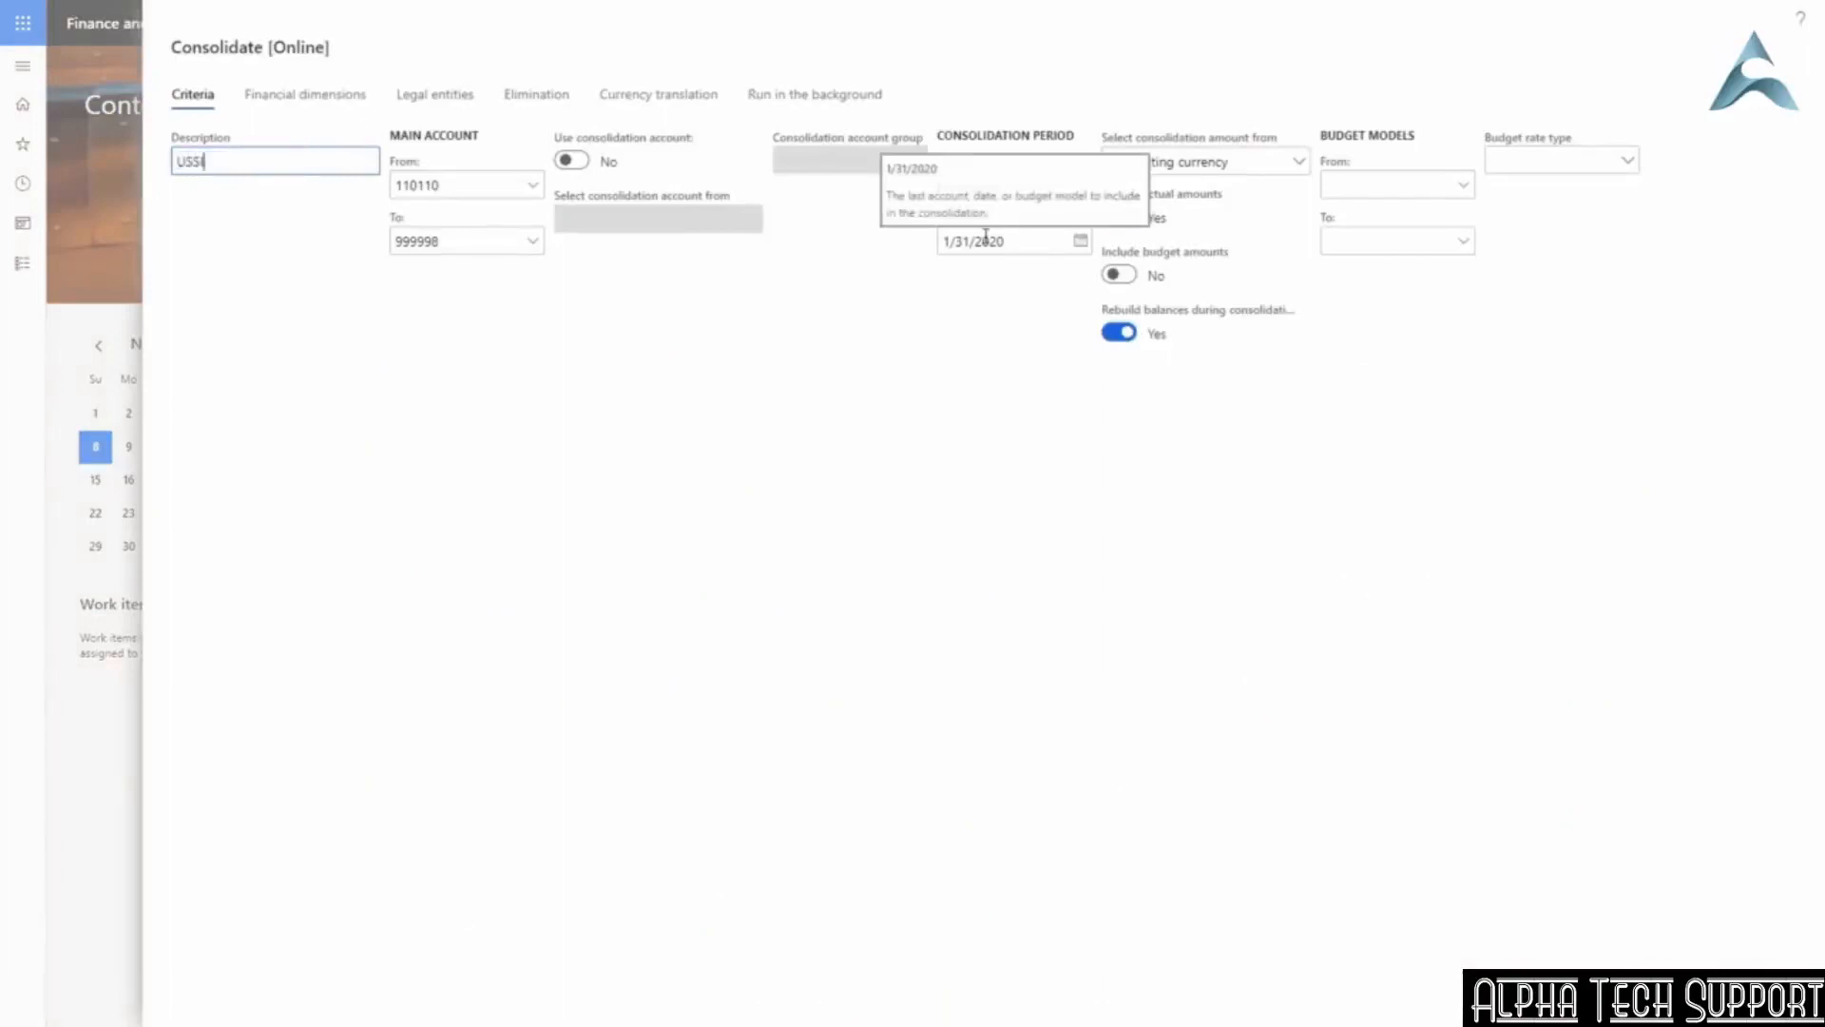
pyautogui.write(' + USMF for Nov20')
# Keep the main account range starting at 110110 and set the period from 11/1/2020 to 11/8/2020.
pyautogui.press('Tab')
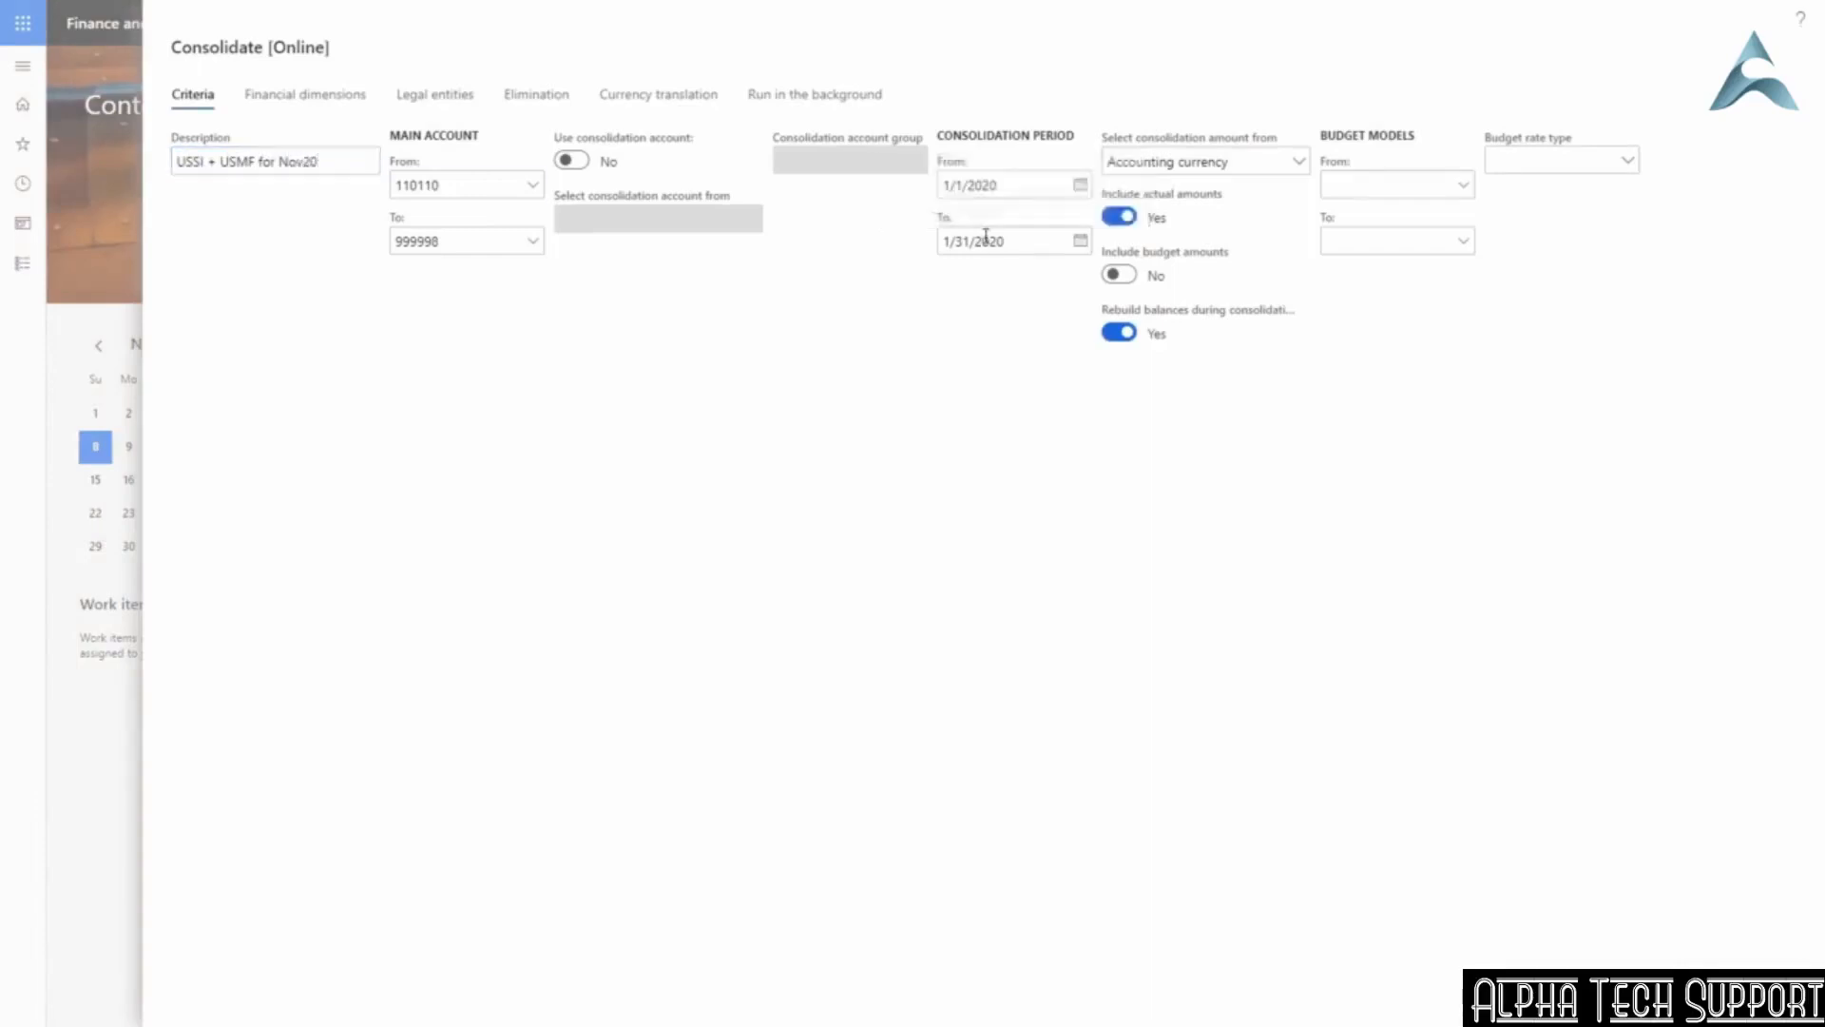
pyautogui.click(534, 188)
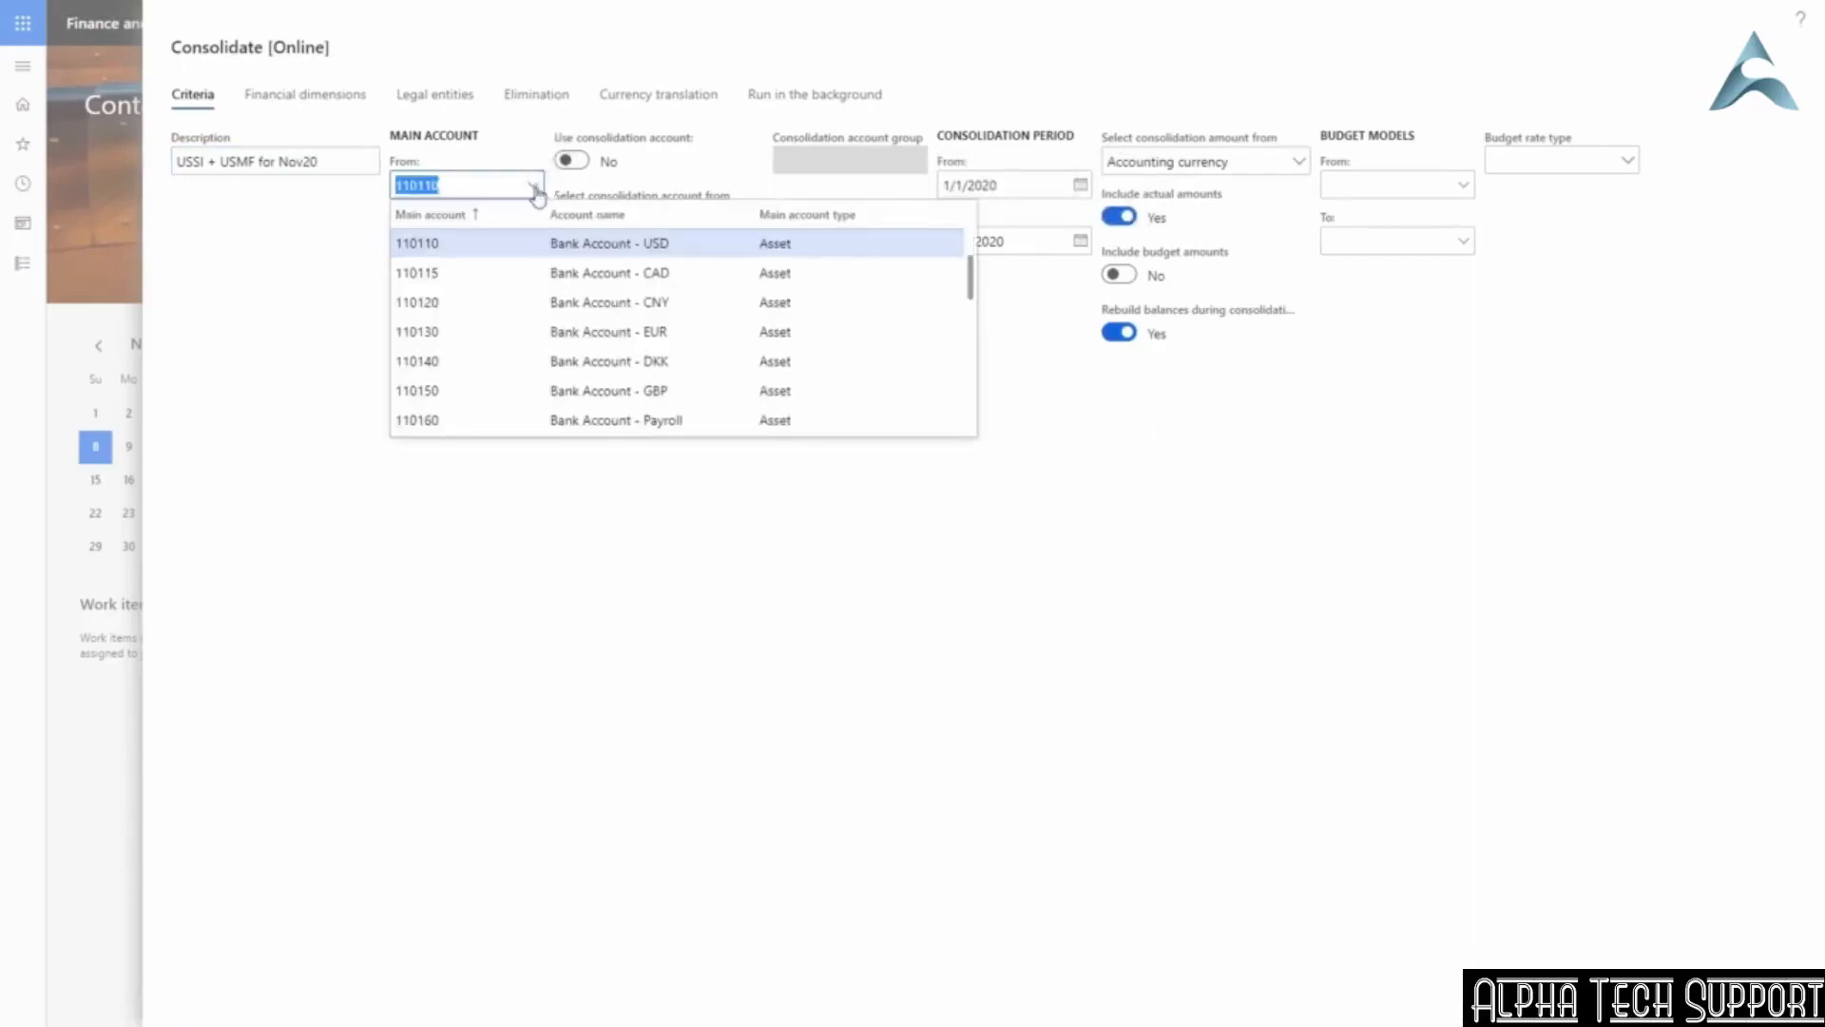
pyautogui.click(356, 217)
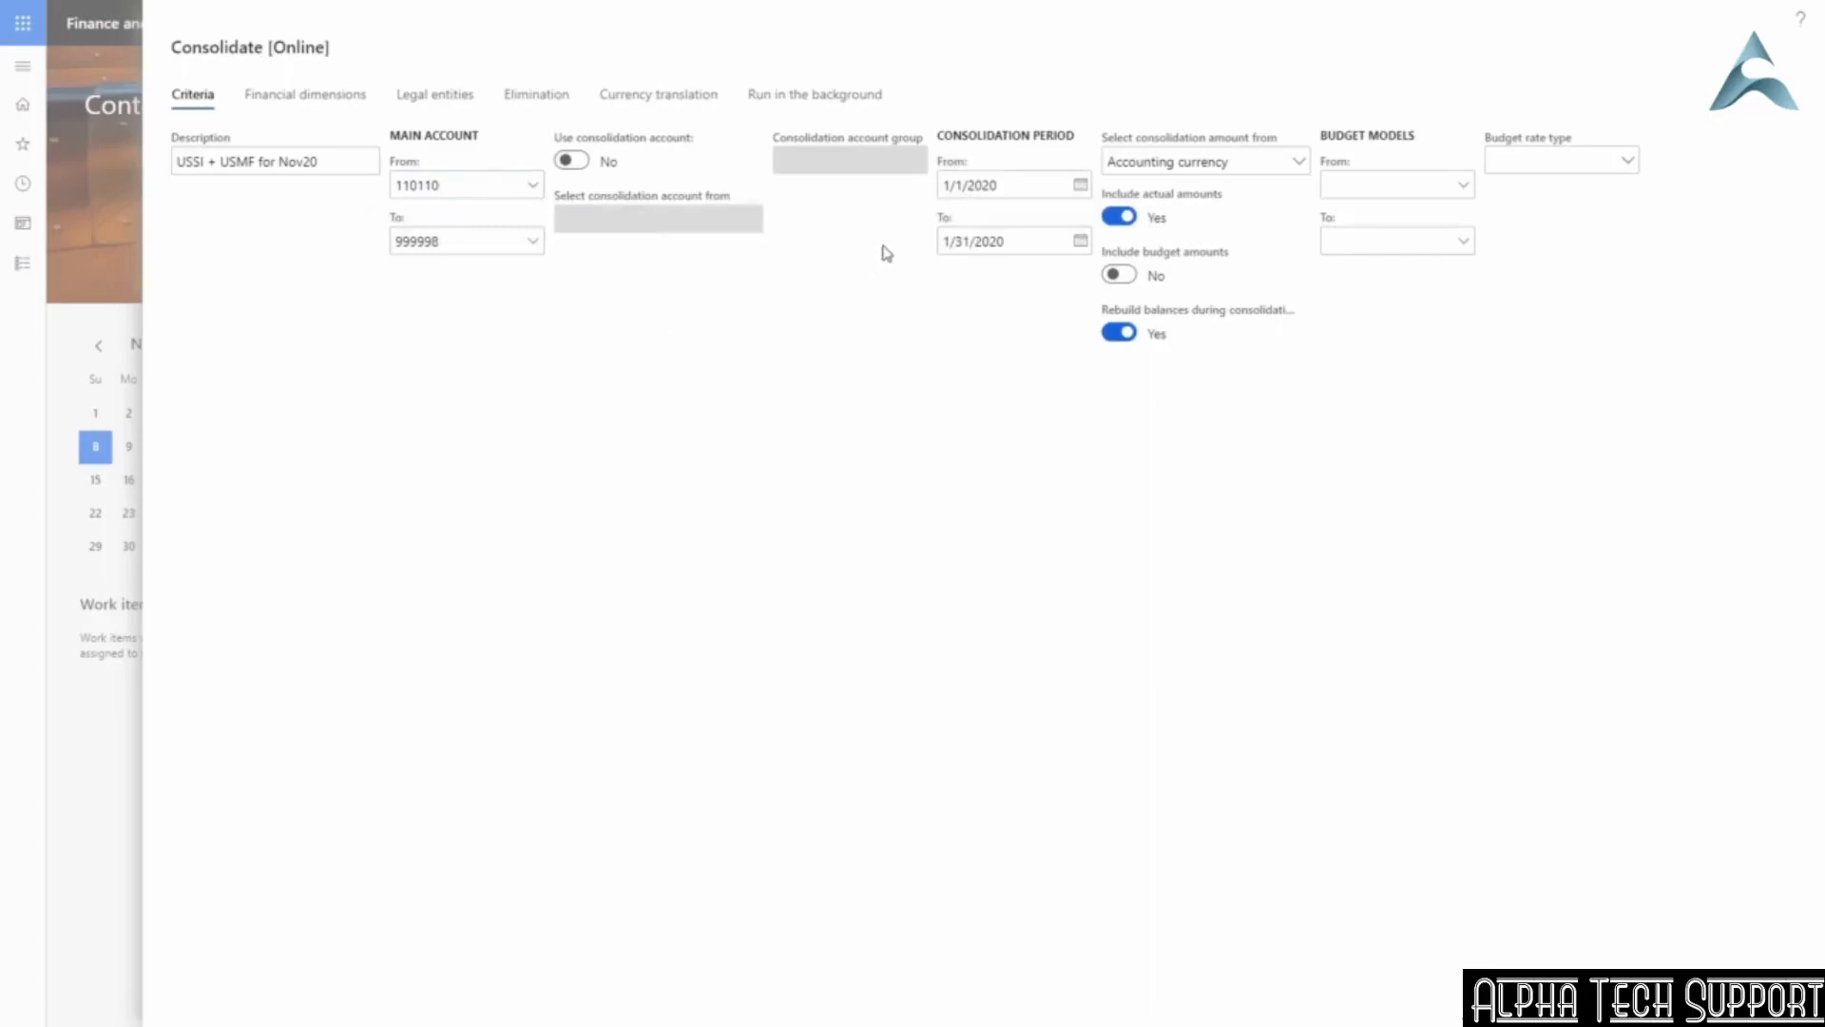
pyautogui.click(1063, 184)
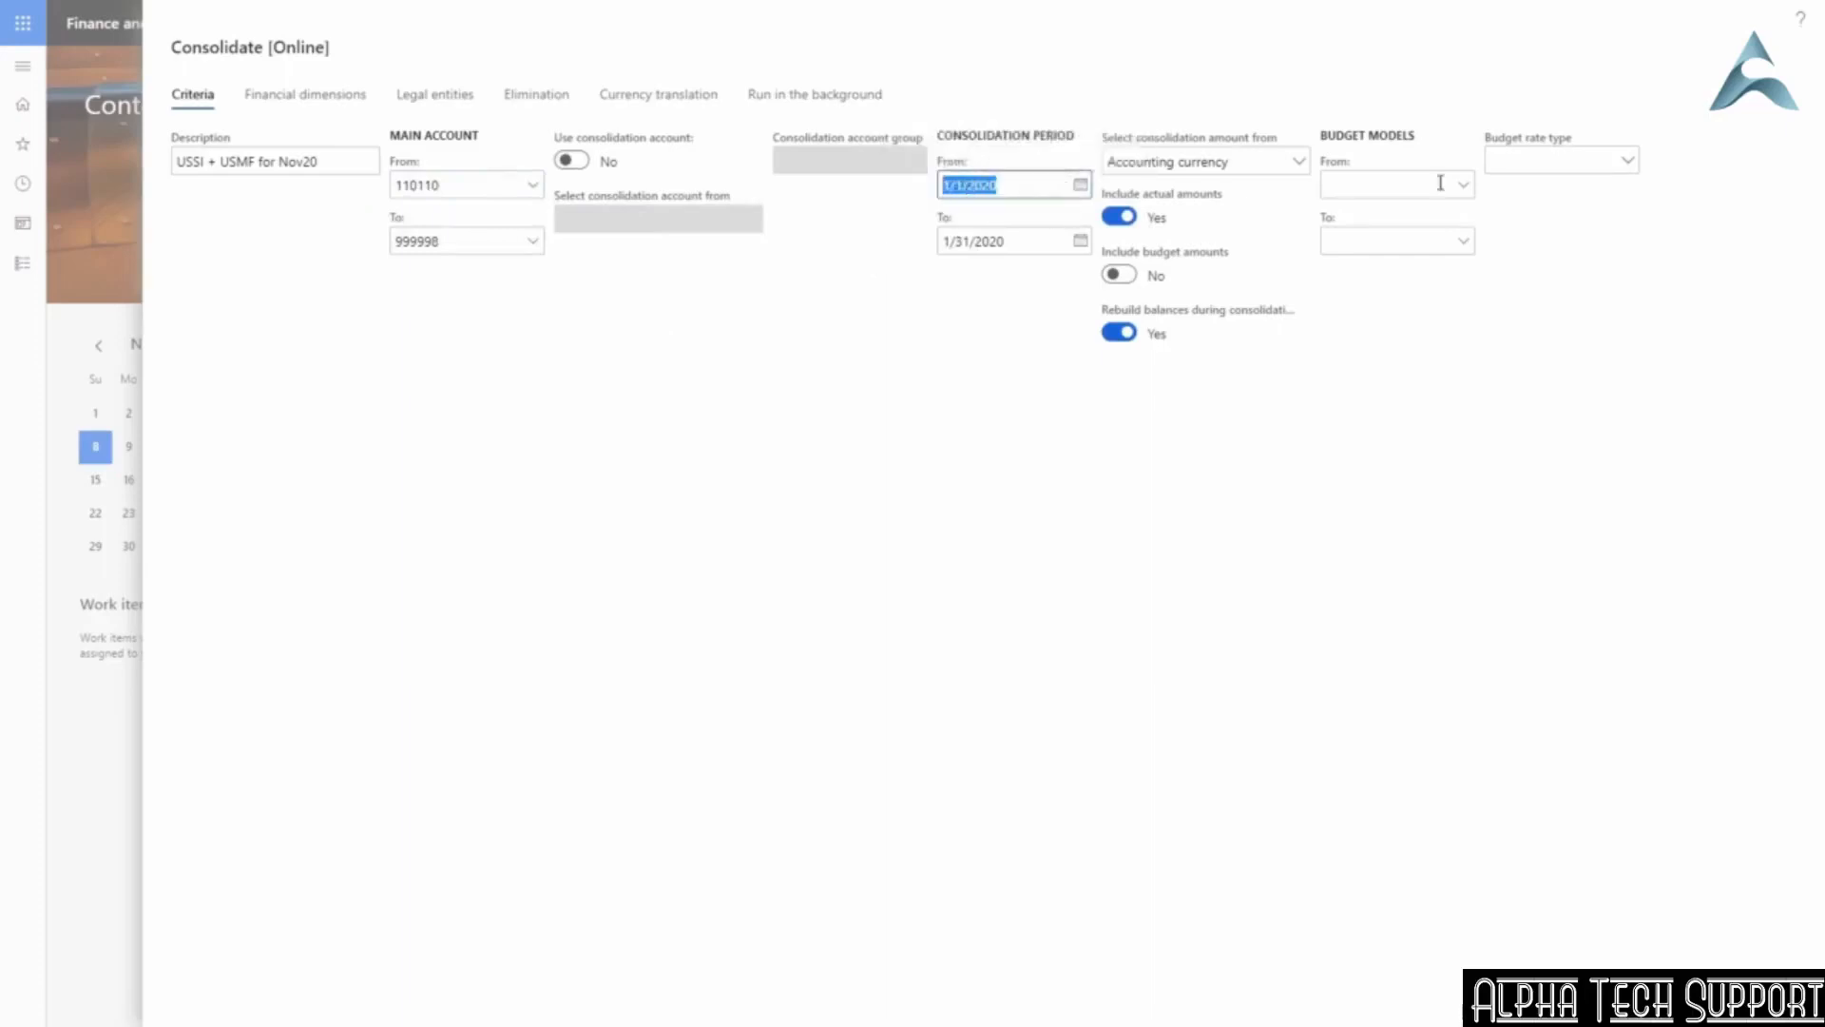
pyautogui.write('11/1')
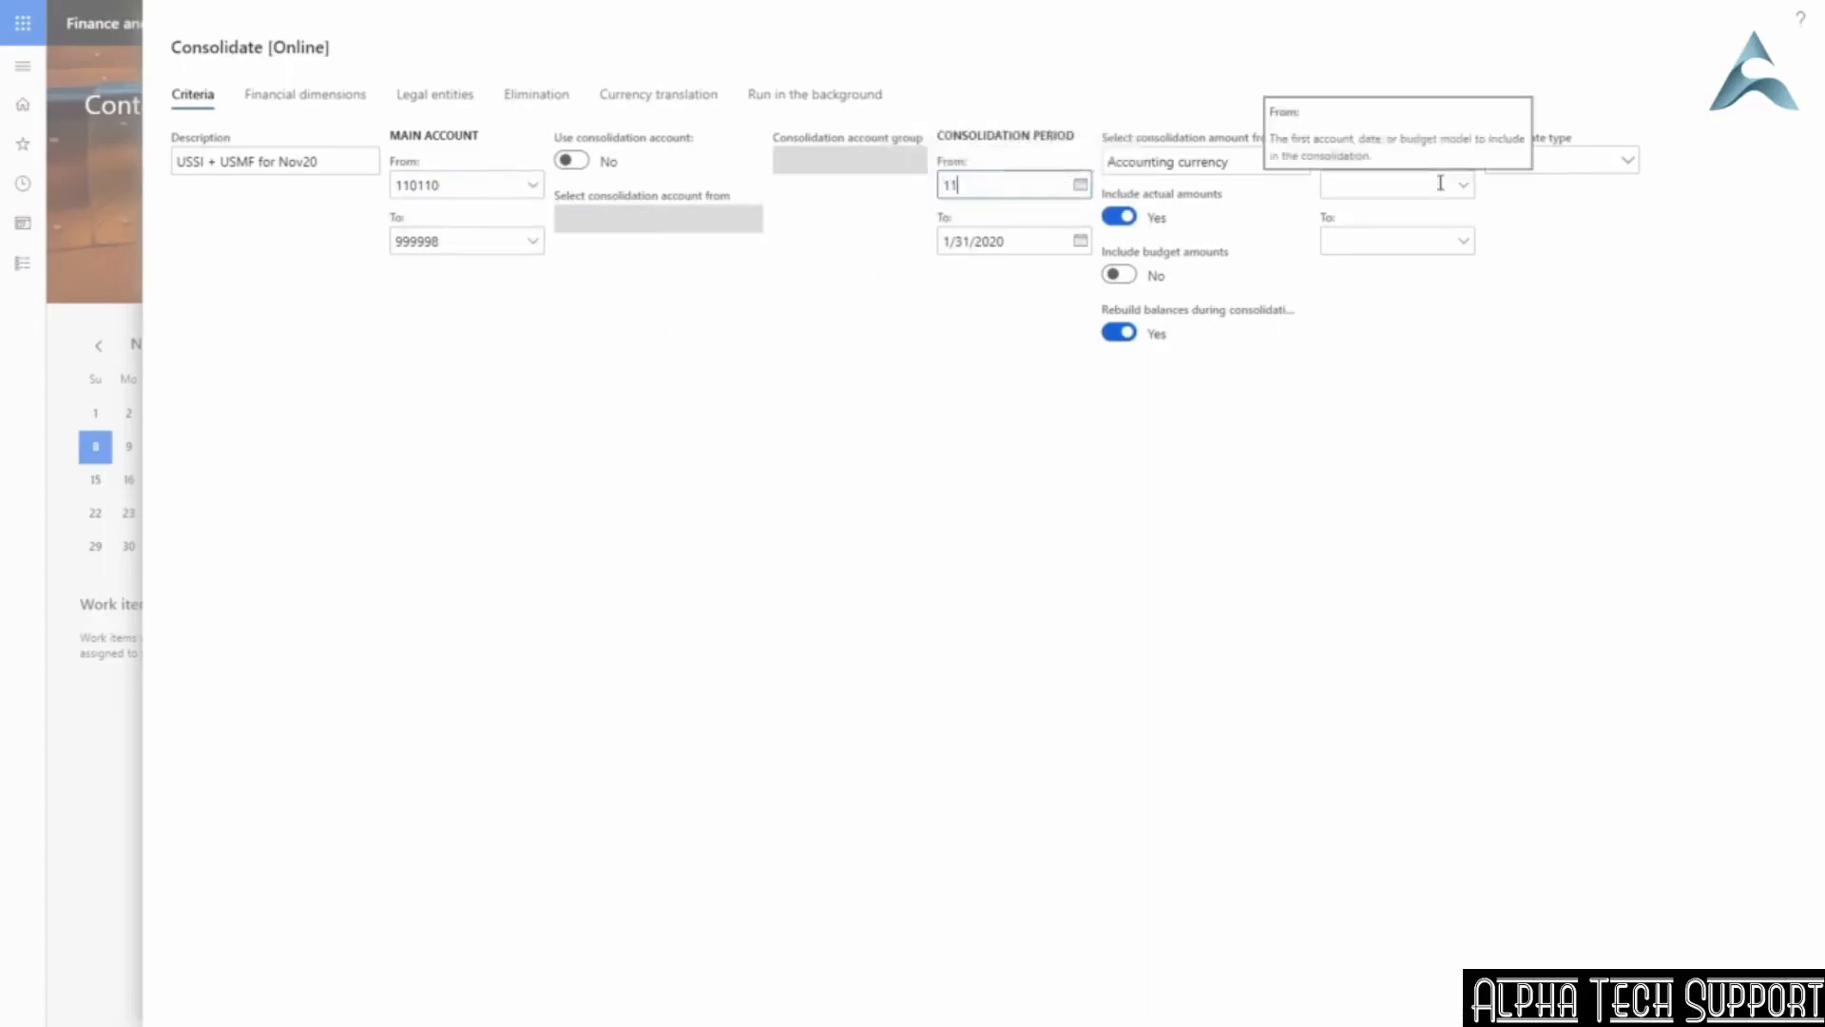
pyautogui.press('Tab')
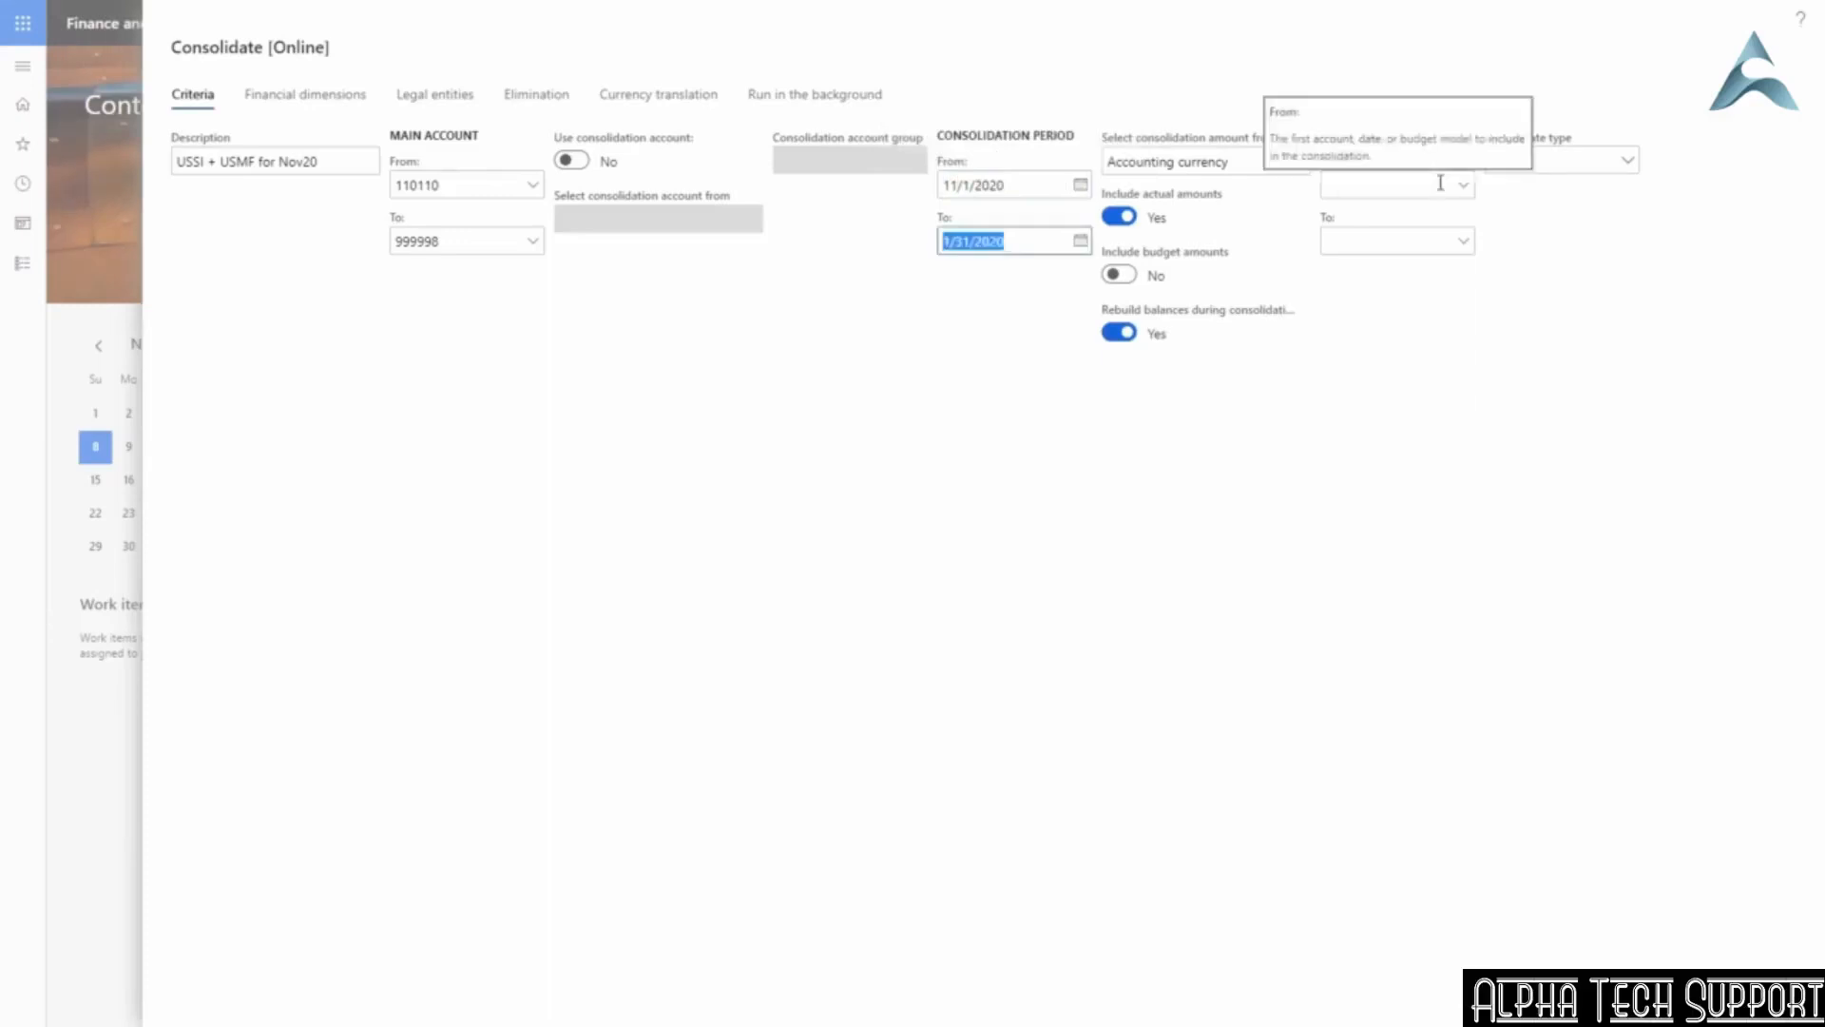
pyautogui.write('11/8')
pyautogui.press('Tab')
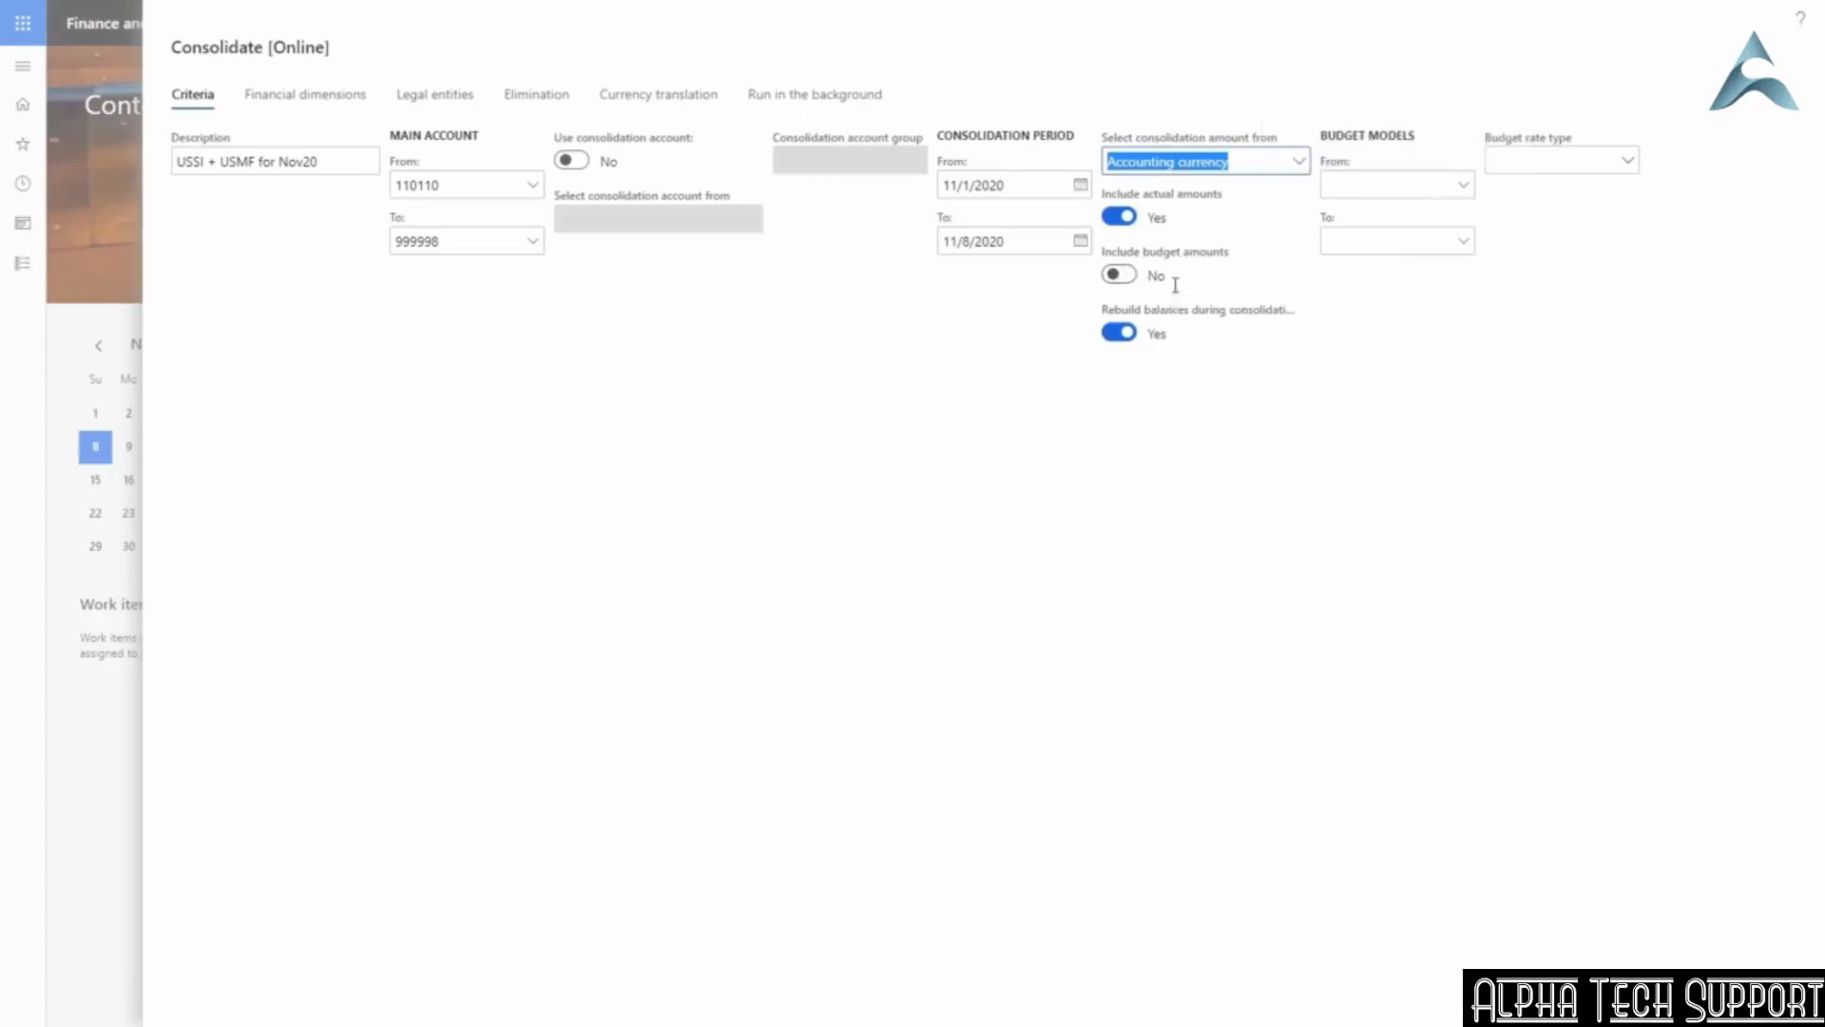
# Replace source legal entities GLMF and GLSI with USSI and USMF.
pyautogui.moveTo(1178, 204)
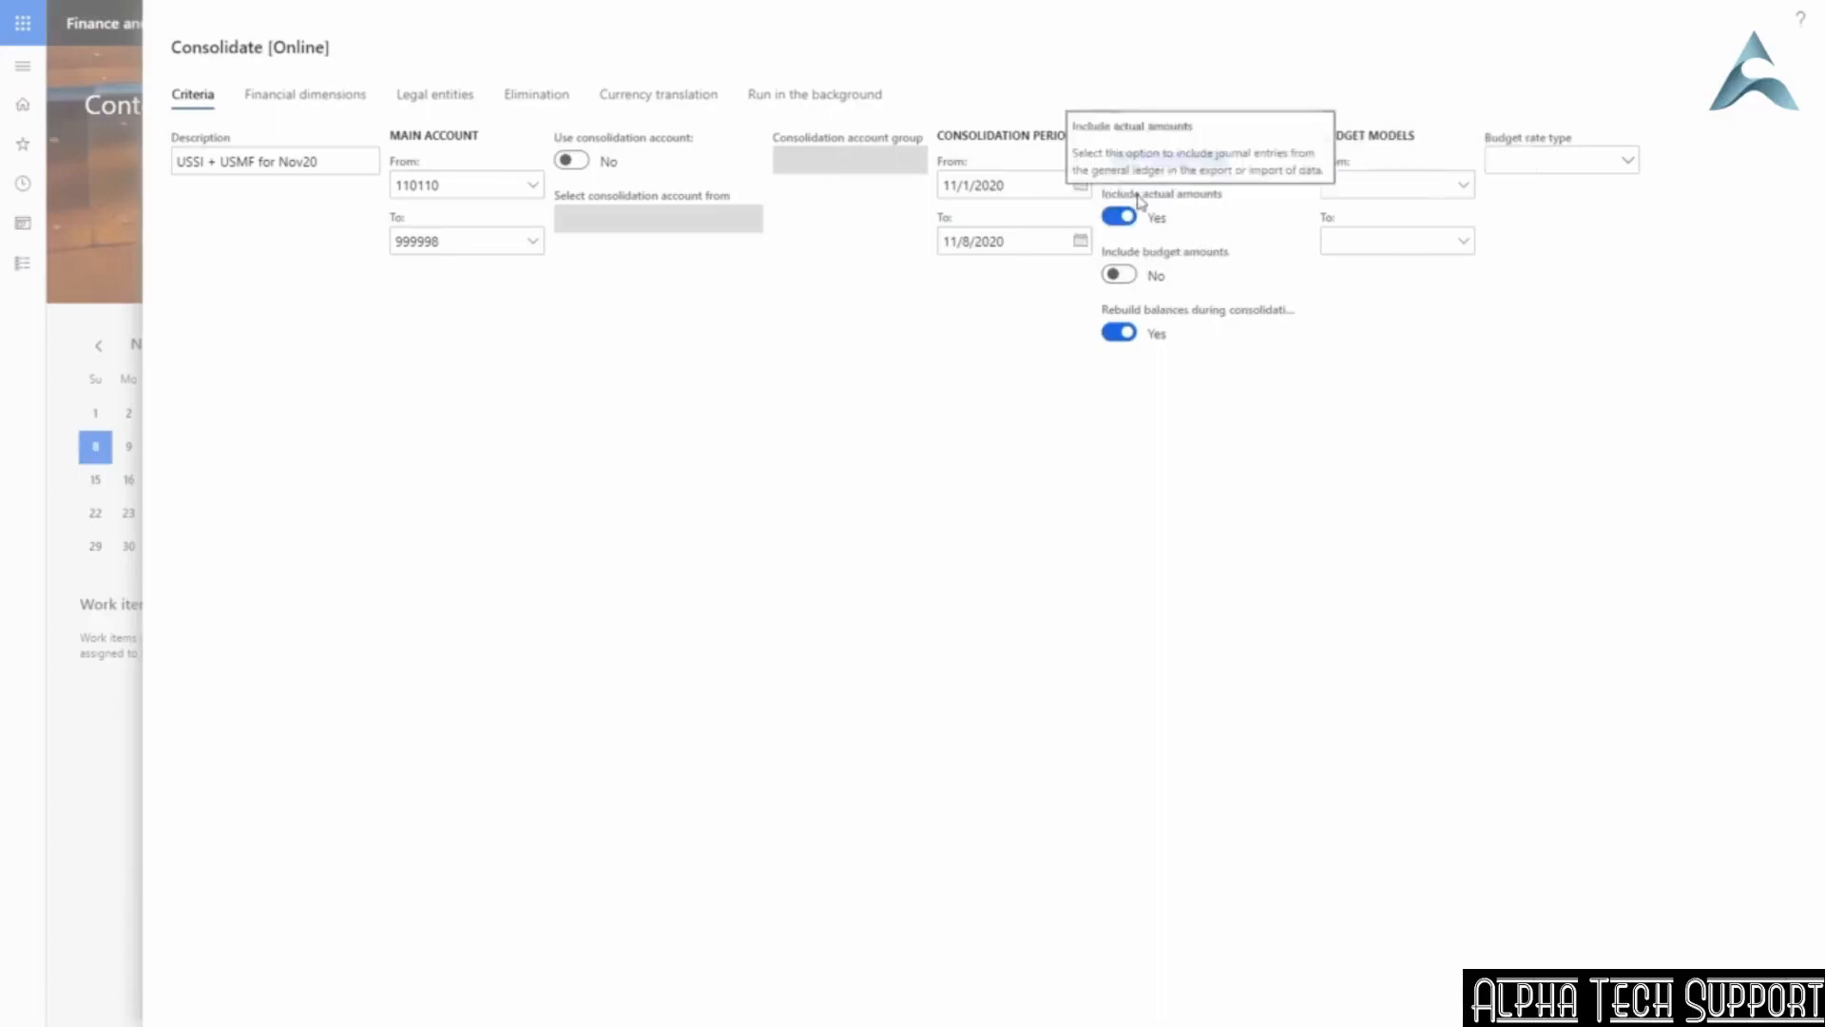
pyautogui.click(302, 95)
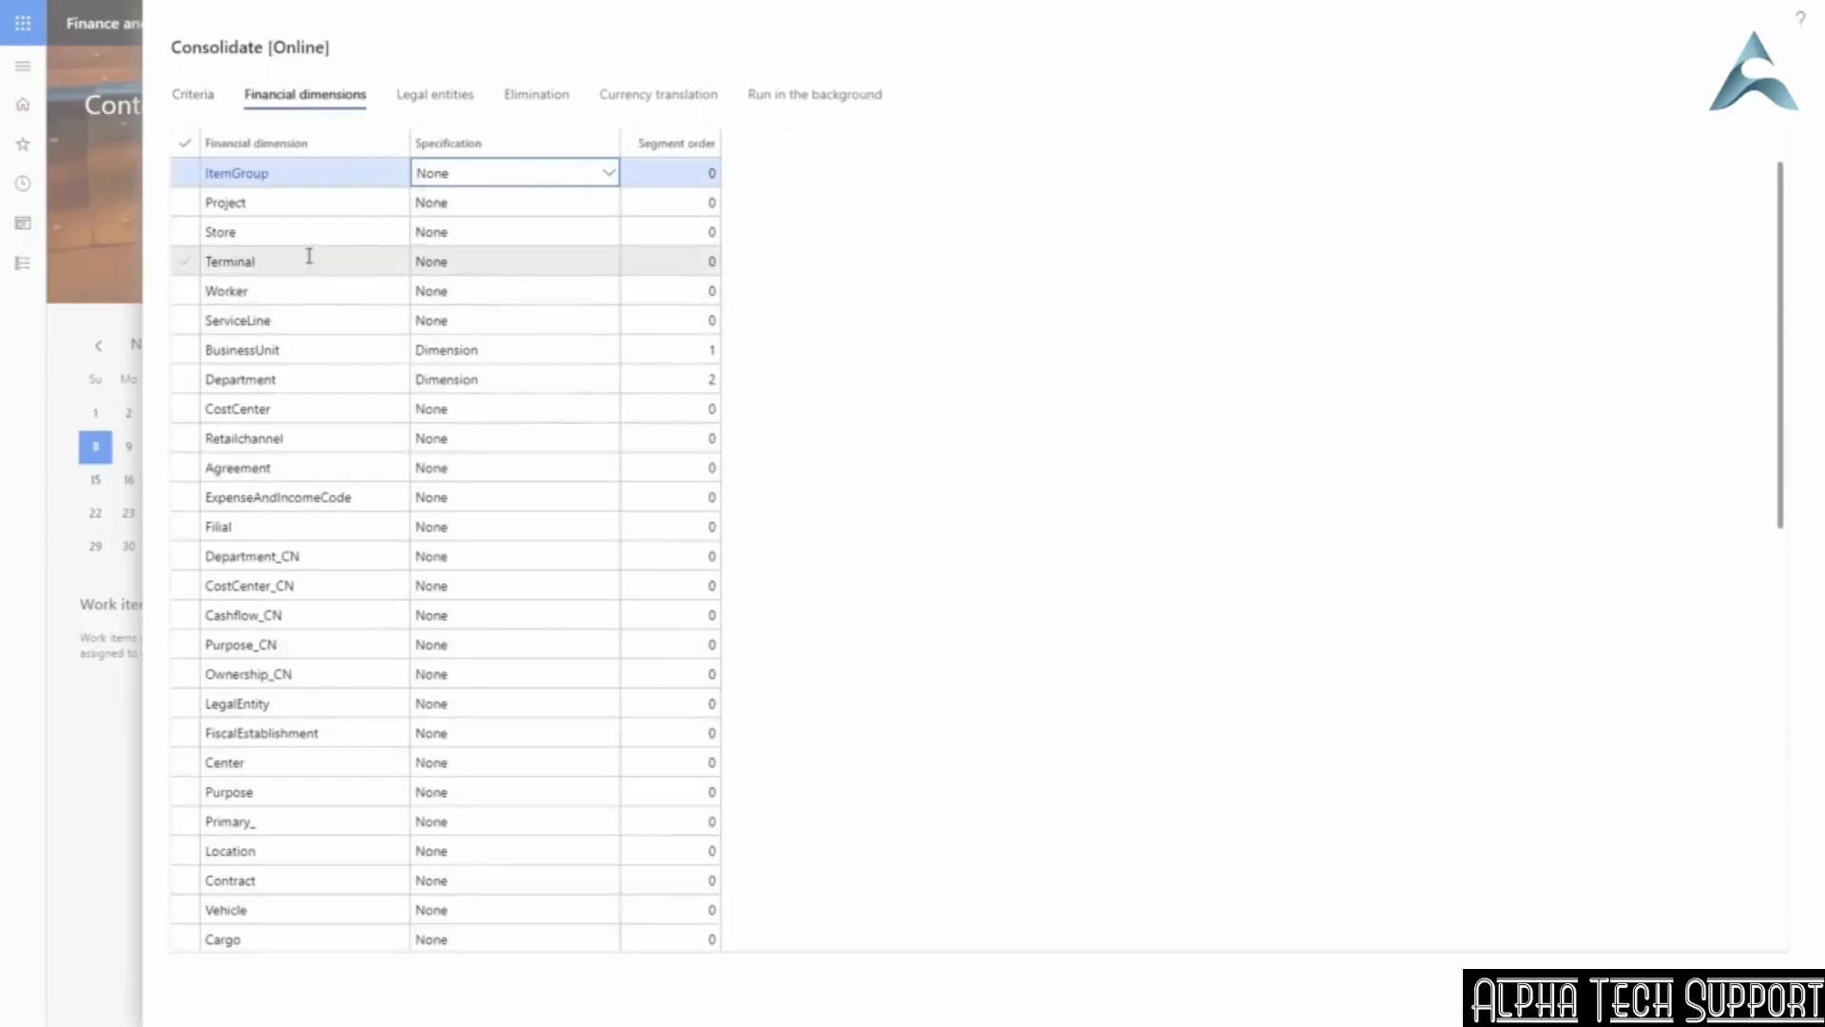
pyautogui.click(433, 107)
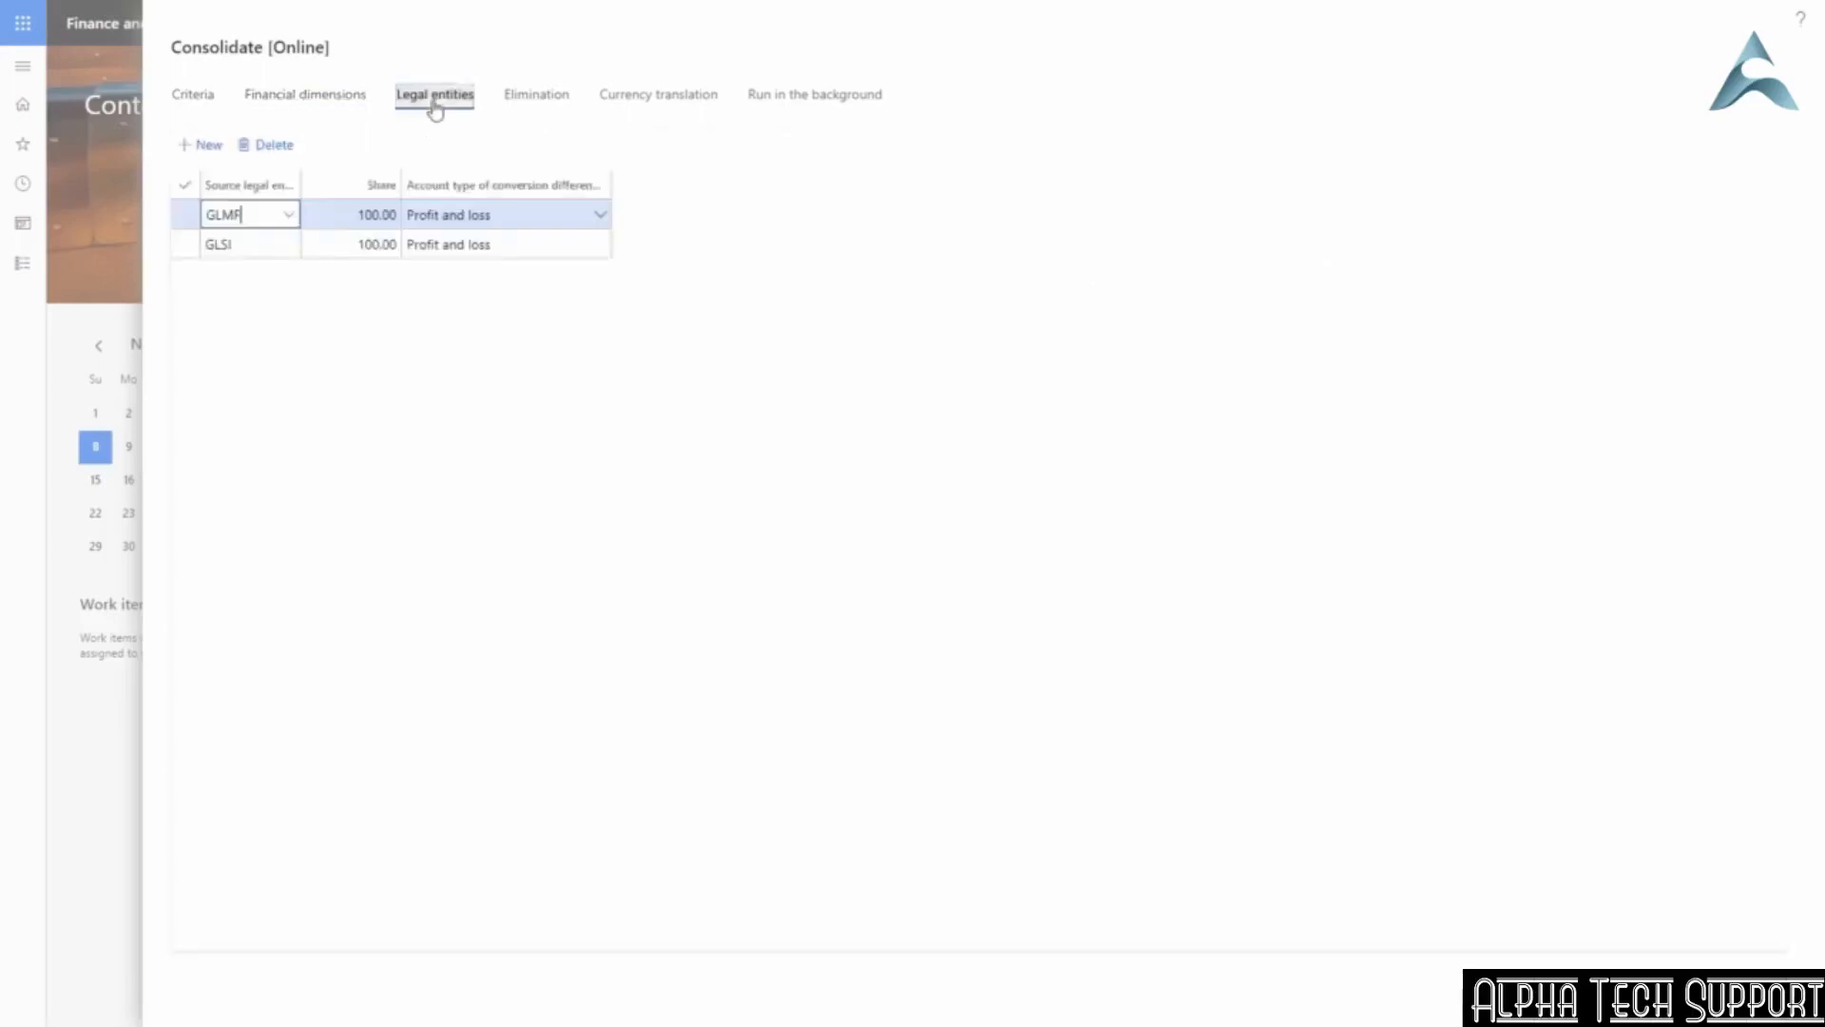
pyautogui.click(253, 215)
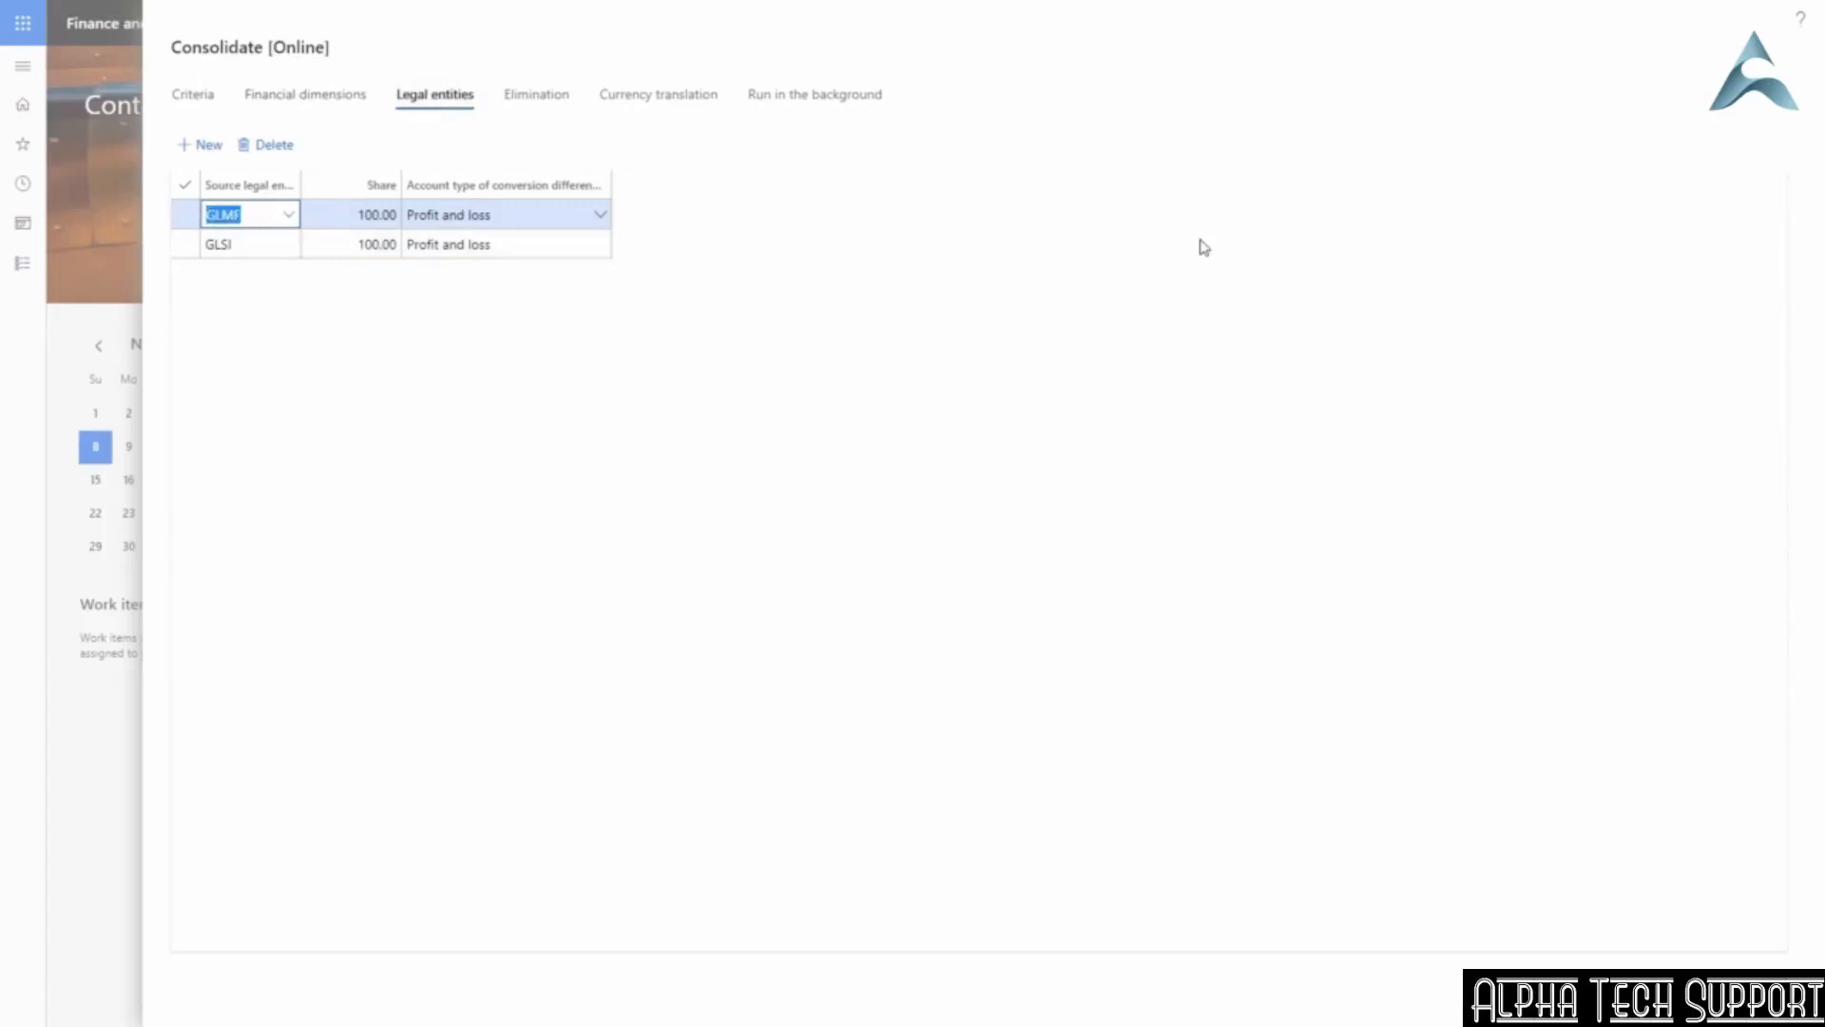
pyautogui.write('ussi')
pyautogui.press('Tab')
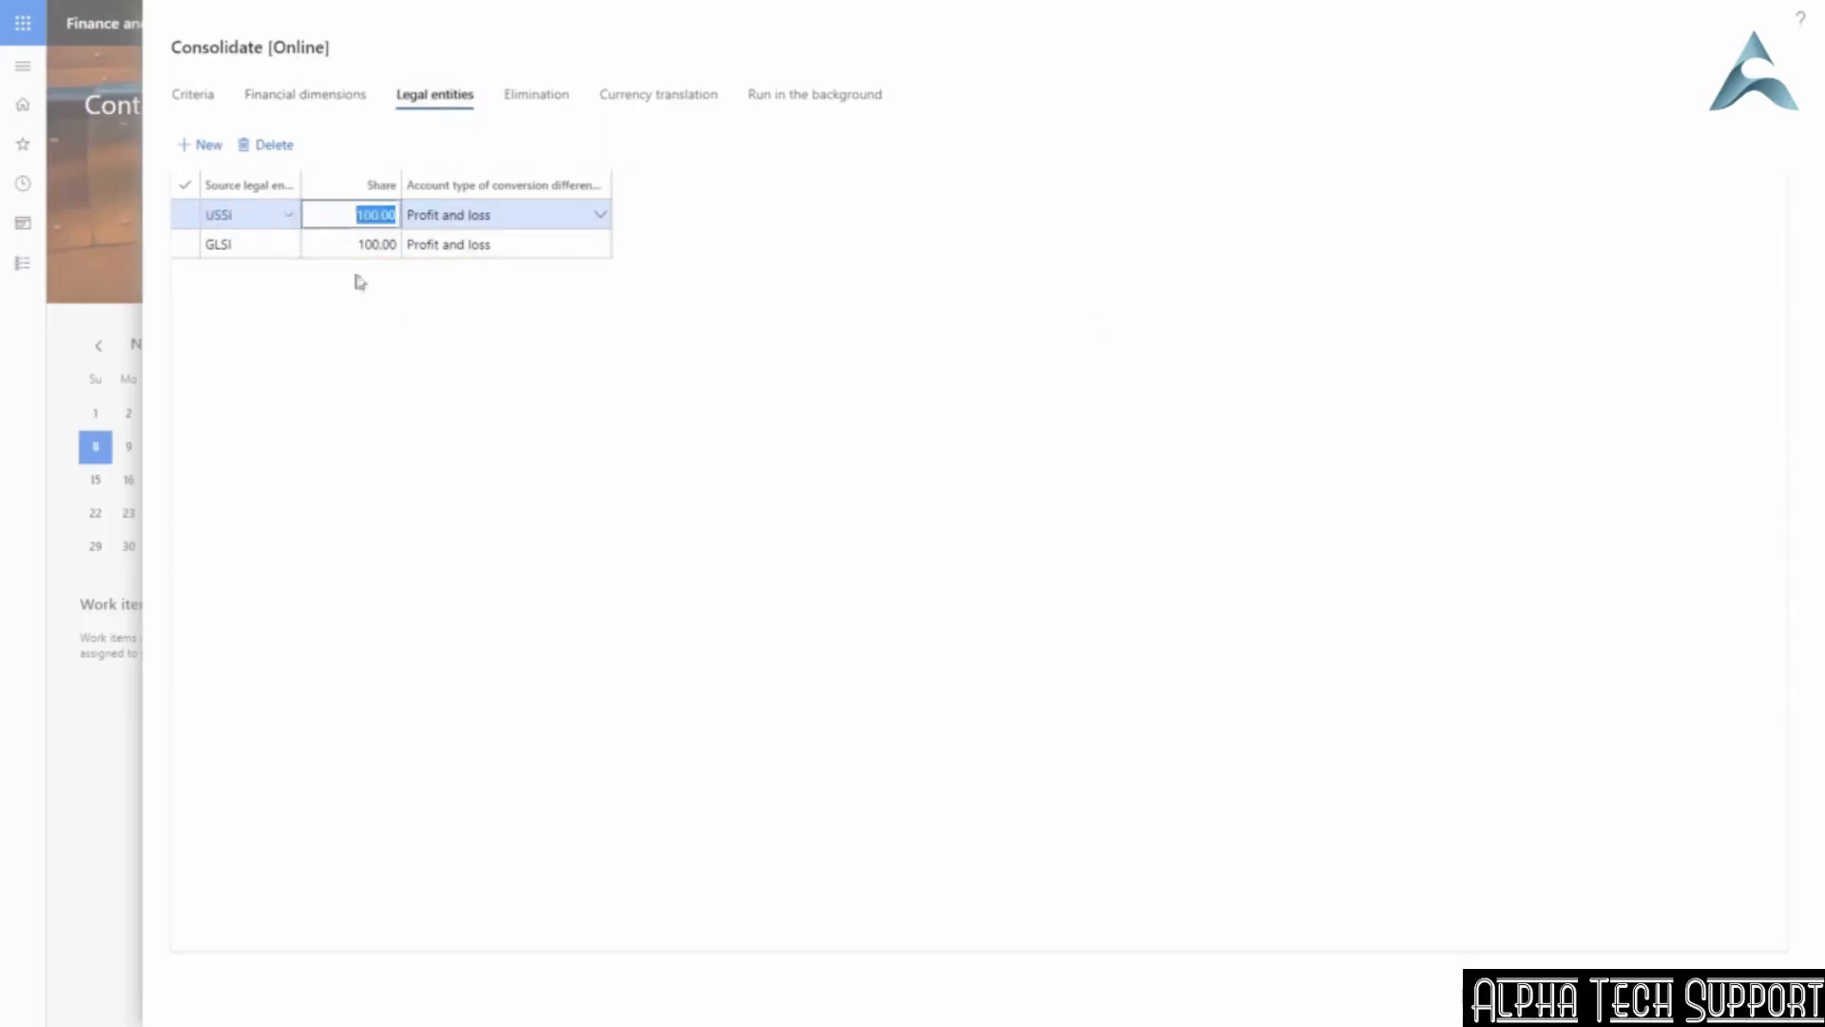
pyautogui.moveTo(261, 244); pyautogui.dragTo(196, 249)
# Set the legal entity shares to 100.00, correcting USMF's mistyped 50.
pyautogui.write('50')
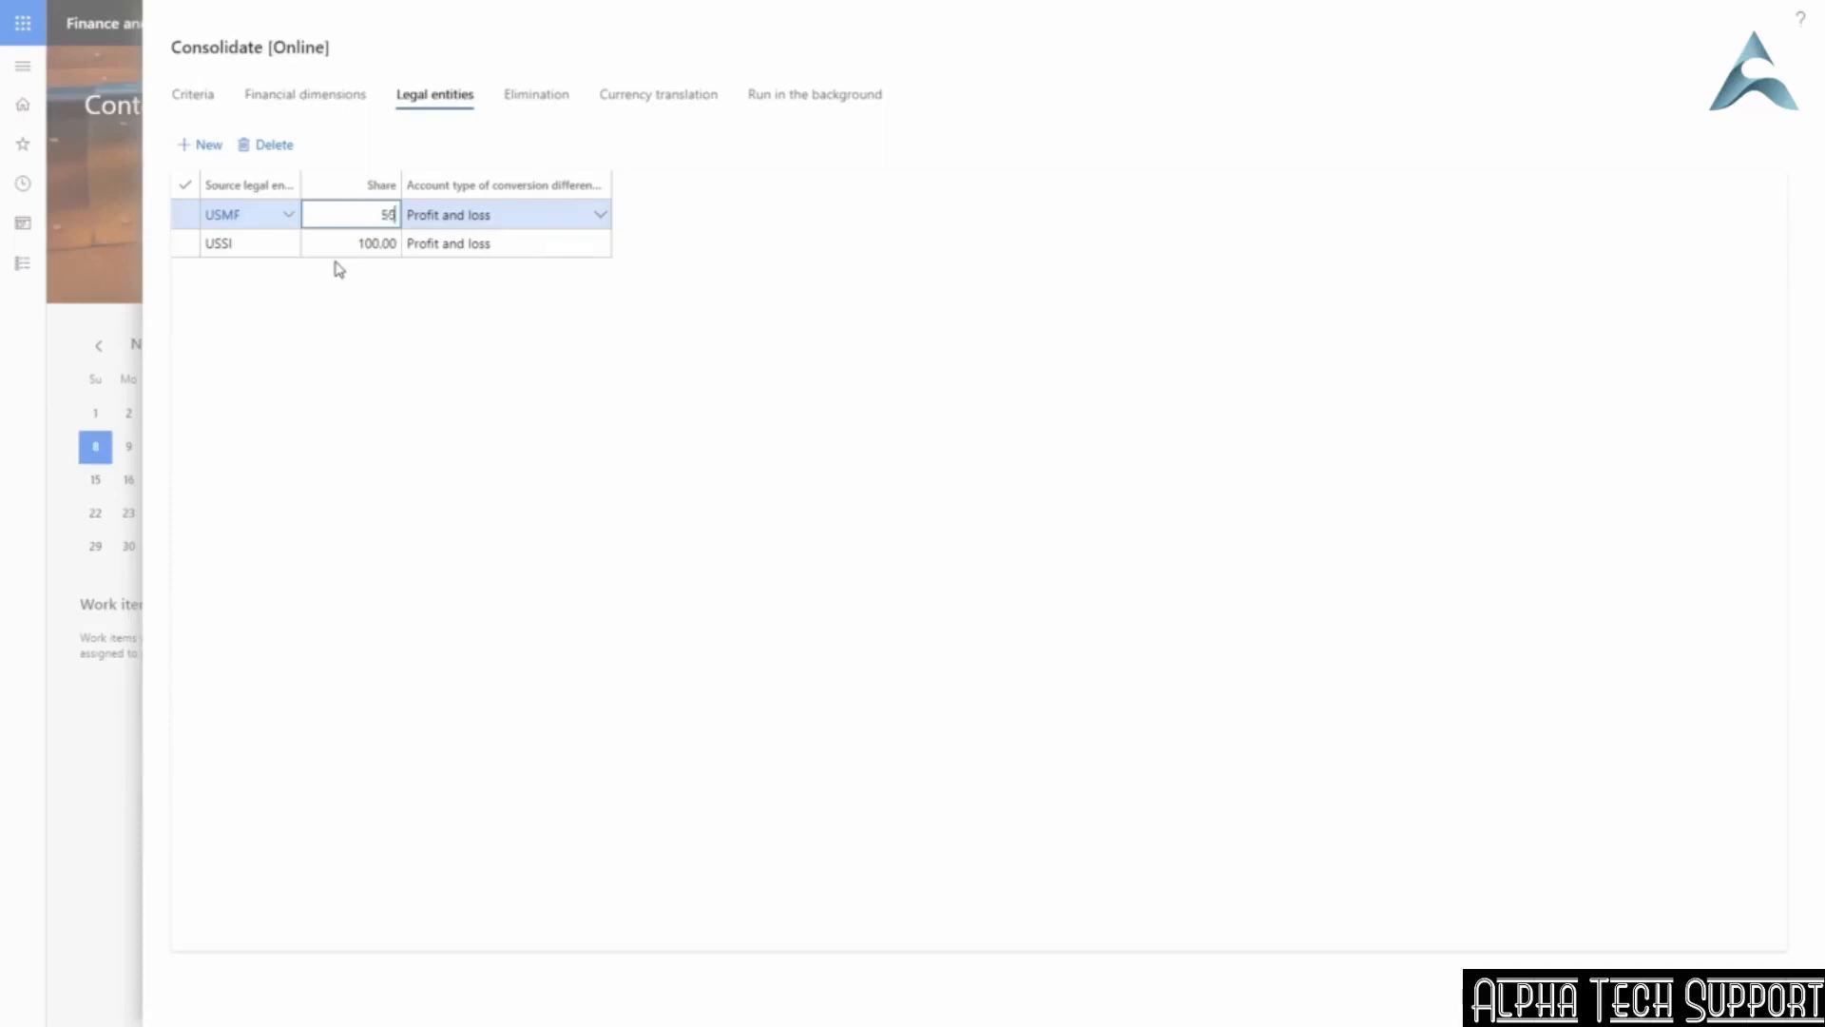
pyautogui.press('Tab')
pyautogui.hotkey('shift', 'Tab')
pyautogui.write('100')
pyautogui.press('Tab')
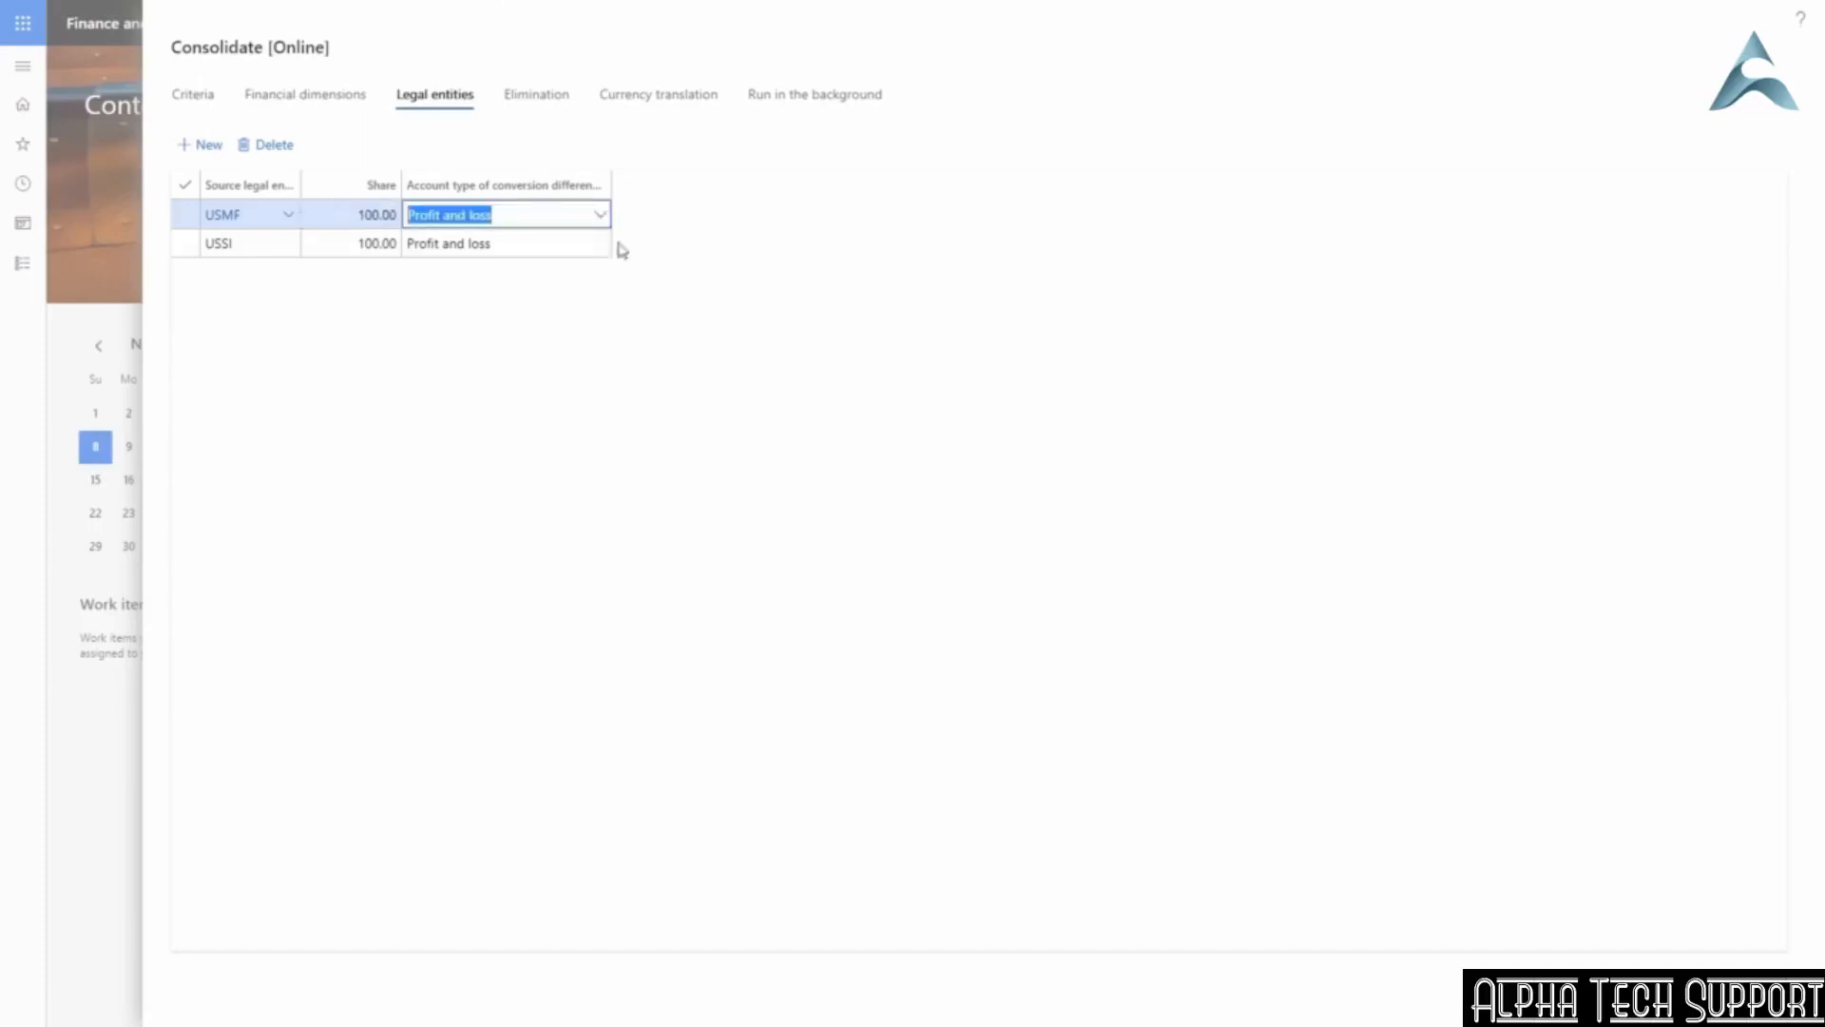
pyautogui.moveTo(526, 196)
# Check the Elimination settings (Proposal only), then return to the Criteria tab.
pyautogui.click(535, 98)
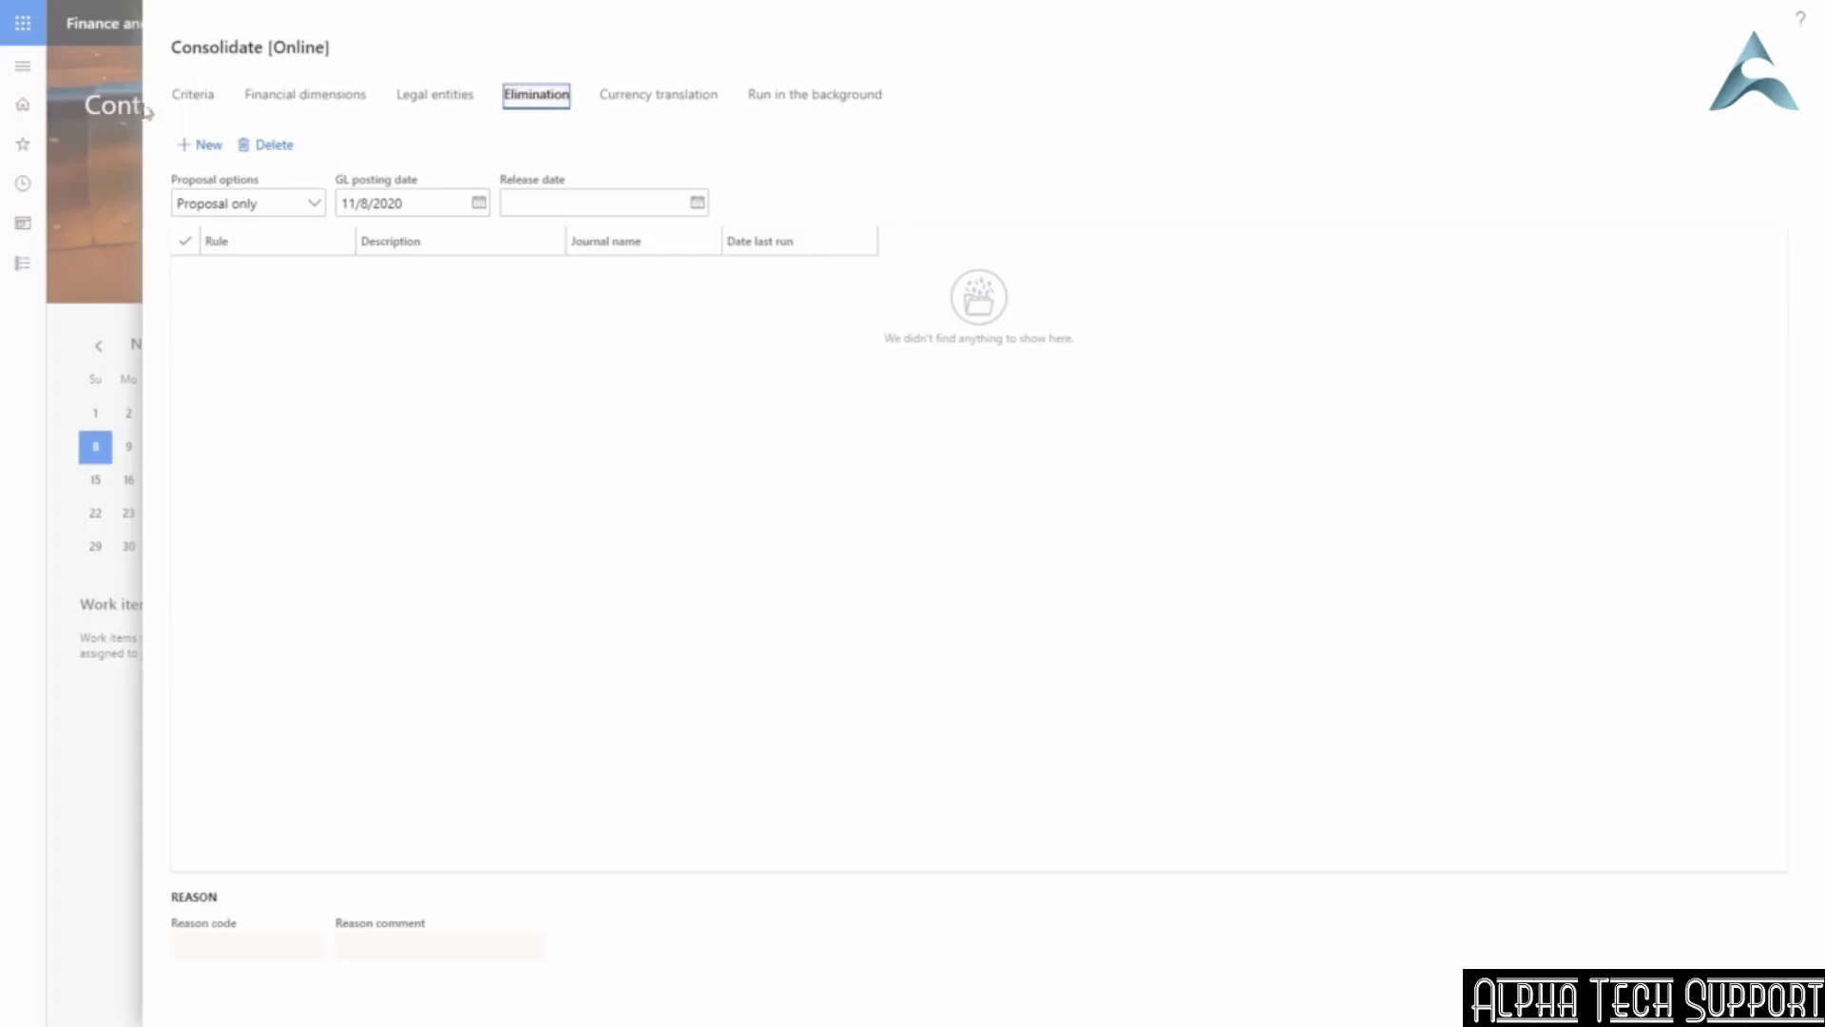
pyautogui.click(193, 97)
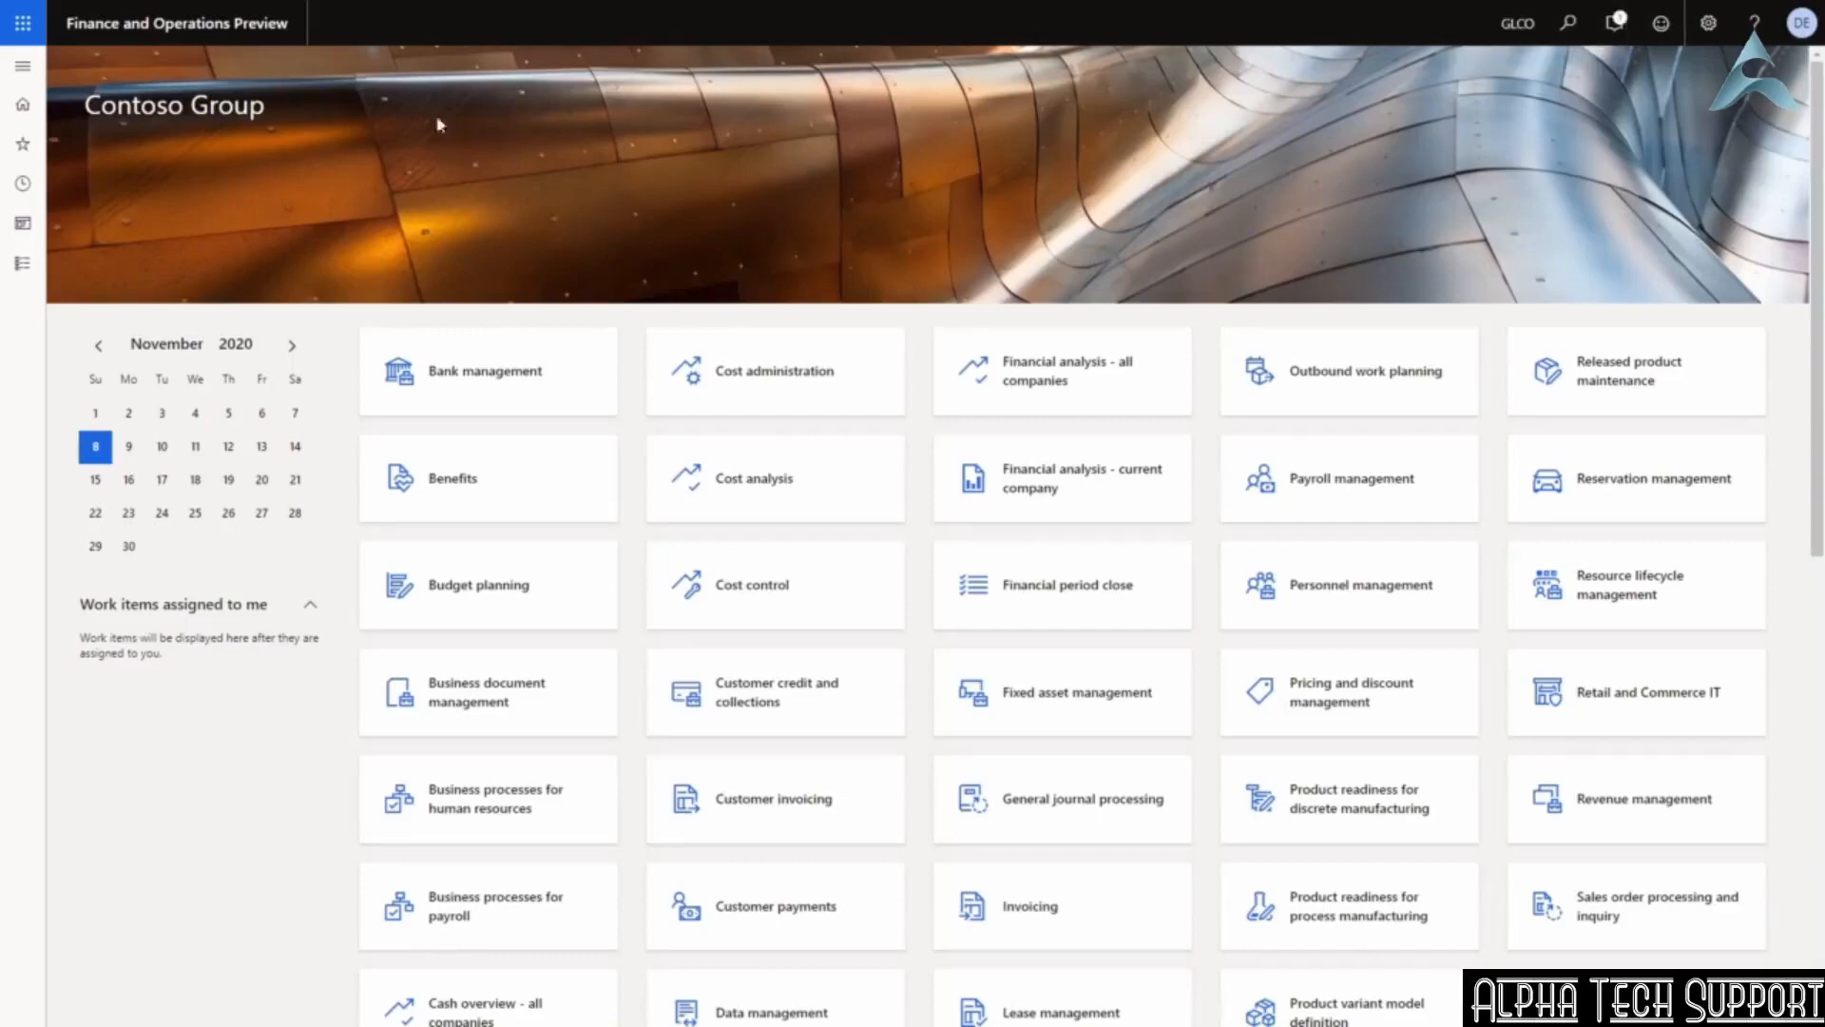
# Review the Nov20 consolidation's USSI actual ledger transactions, then close the consolidation transactions list.
pyautogui.click(26, 274)
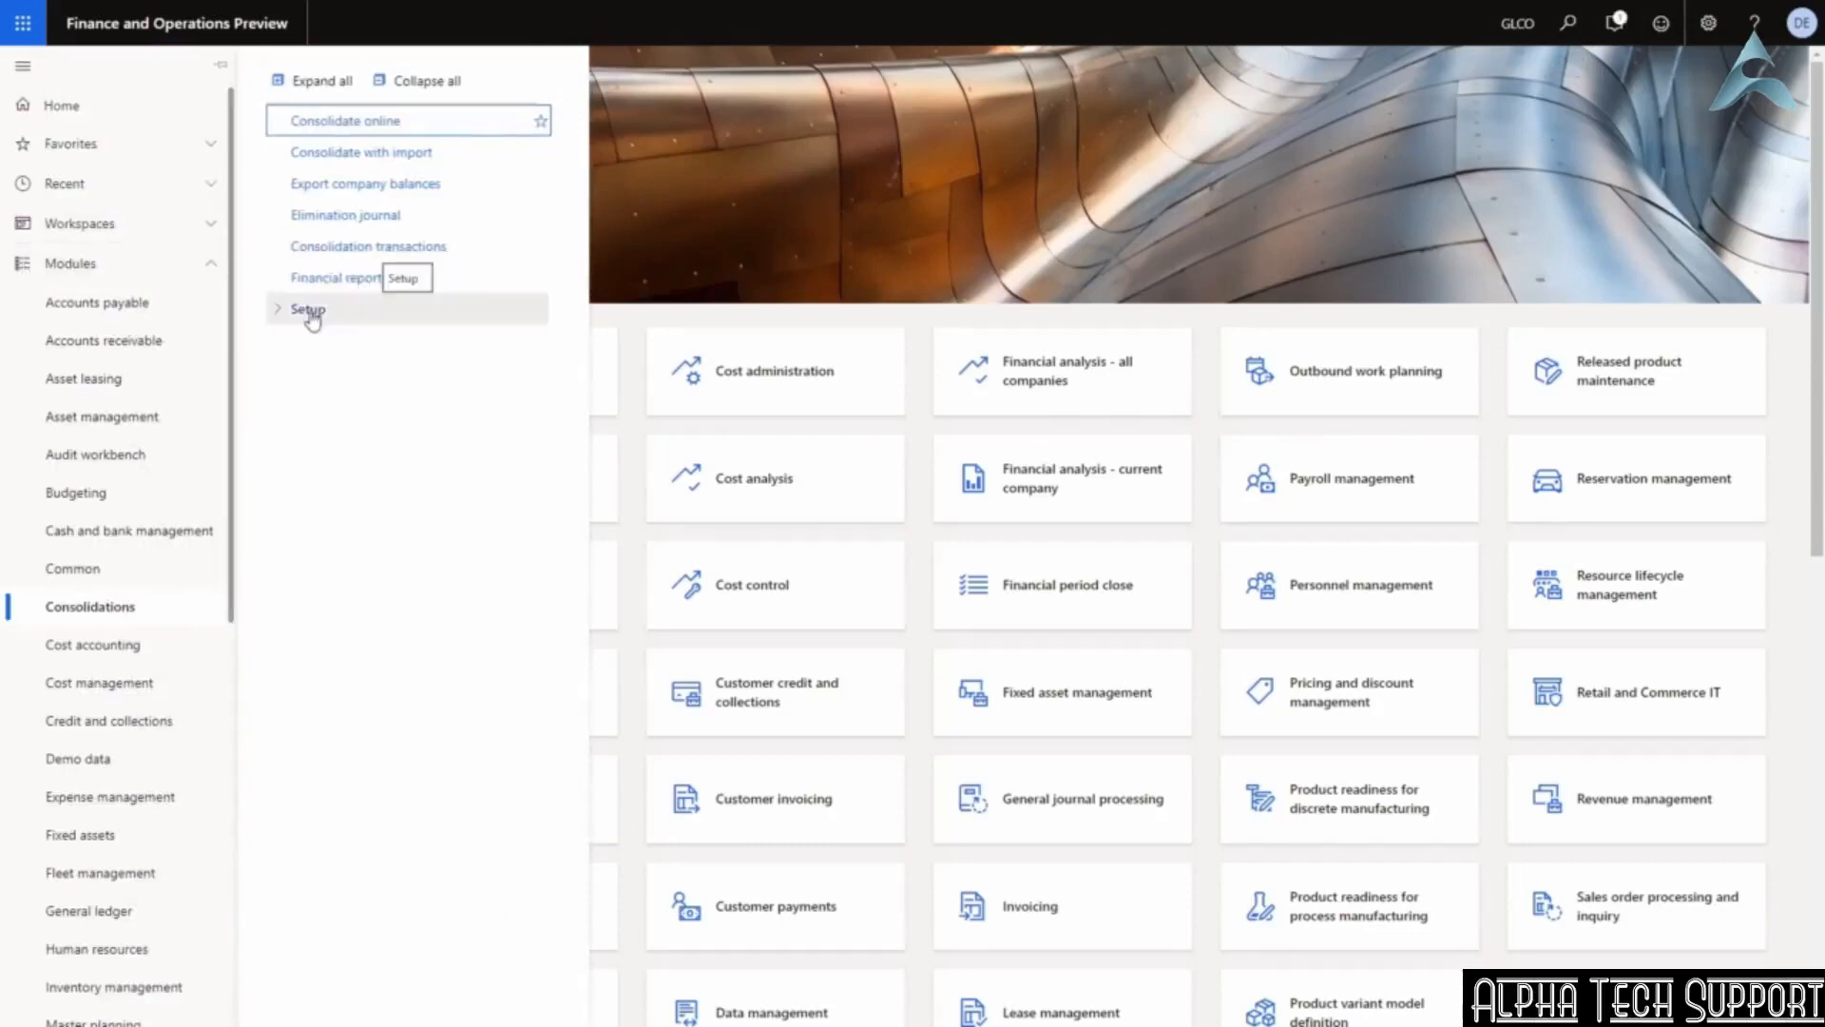
pyautogui.click(334, 251)
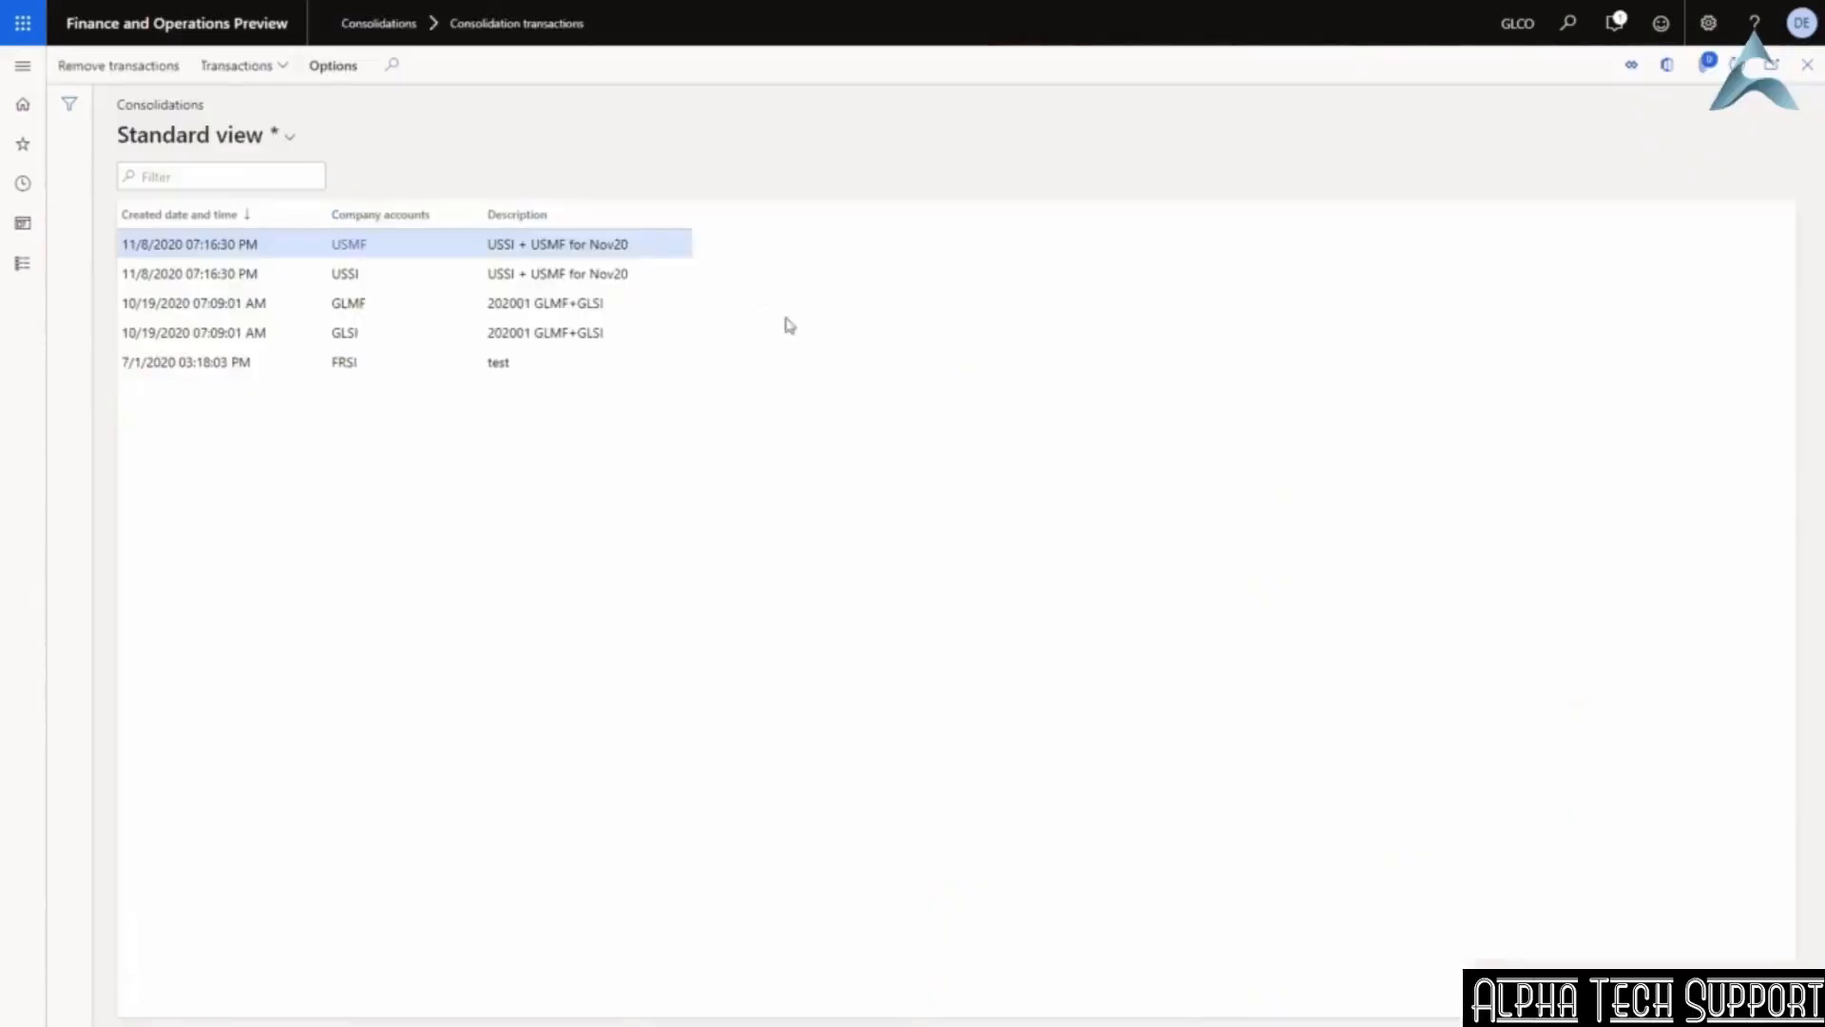
pyautogui.click(424, 276)
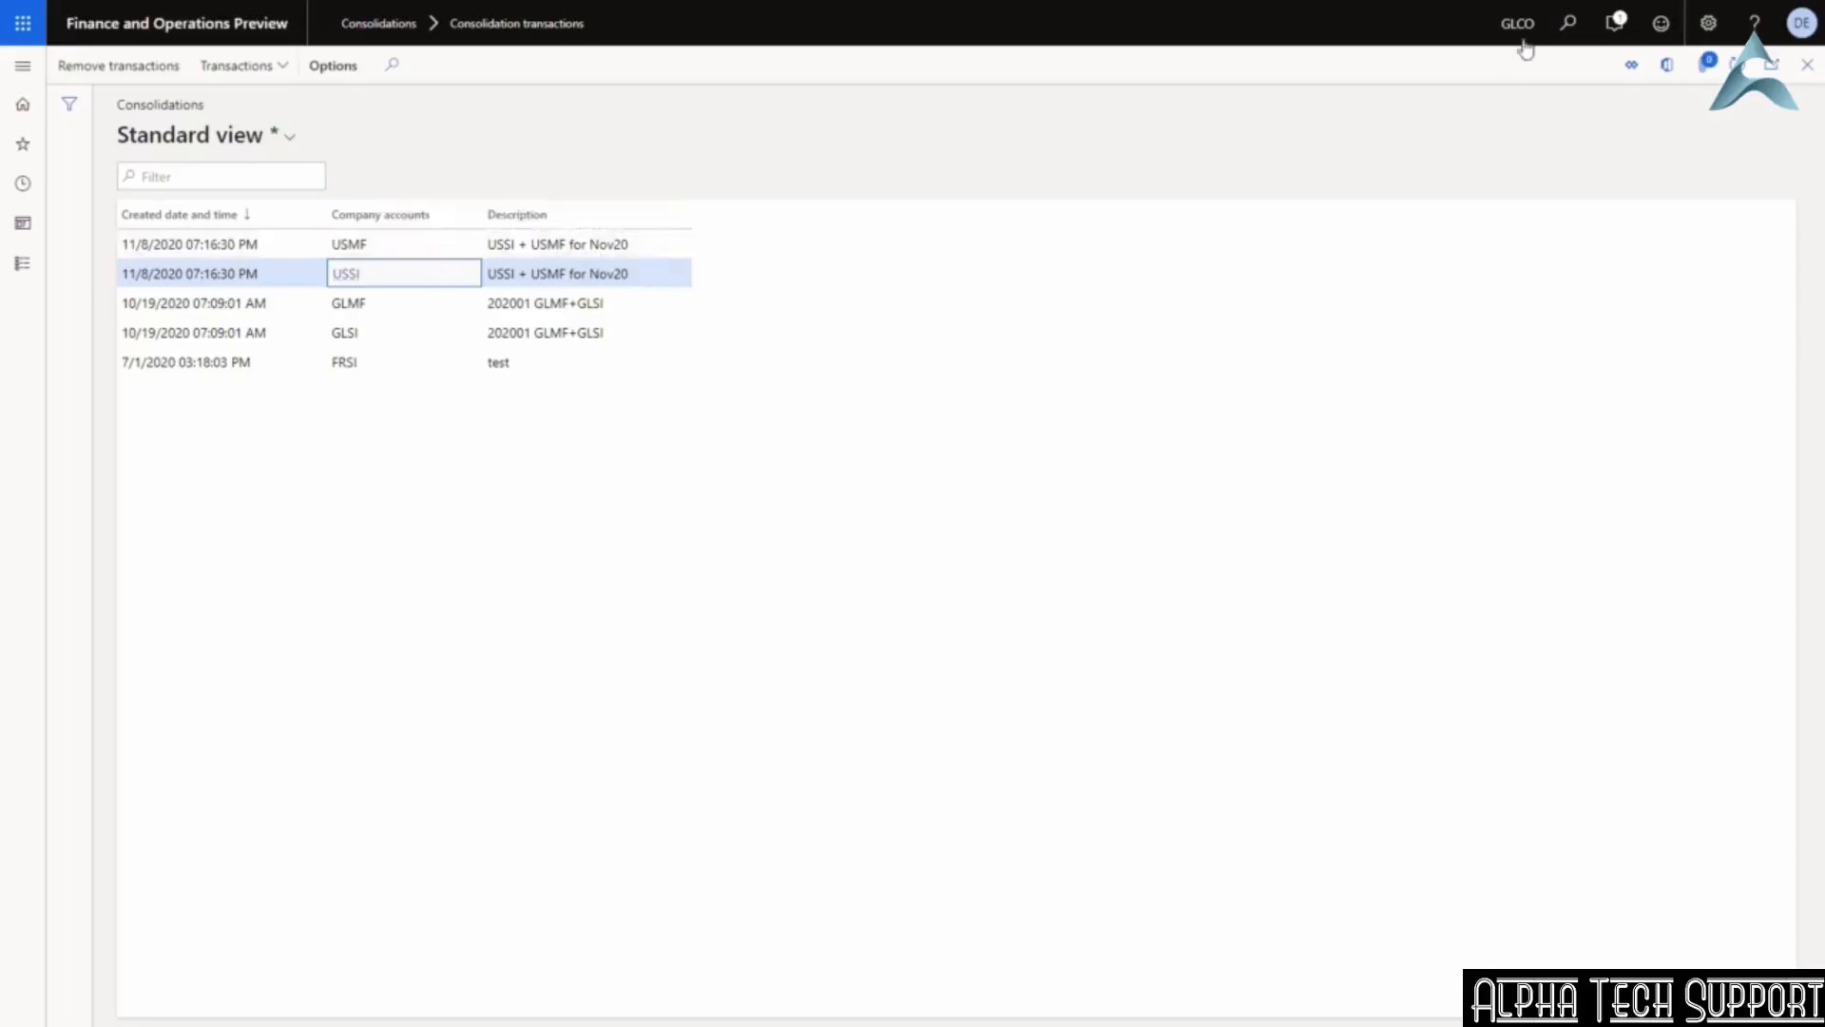
pyautogui.click(249, 72)
pyautogui.click(247, 97)
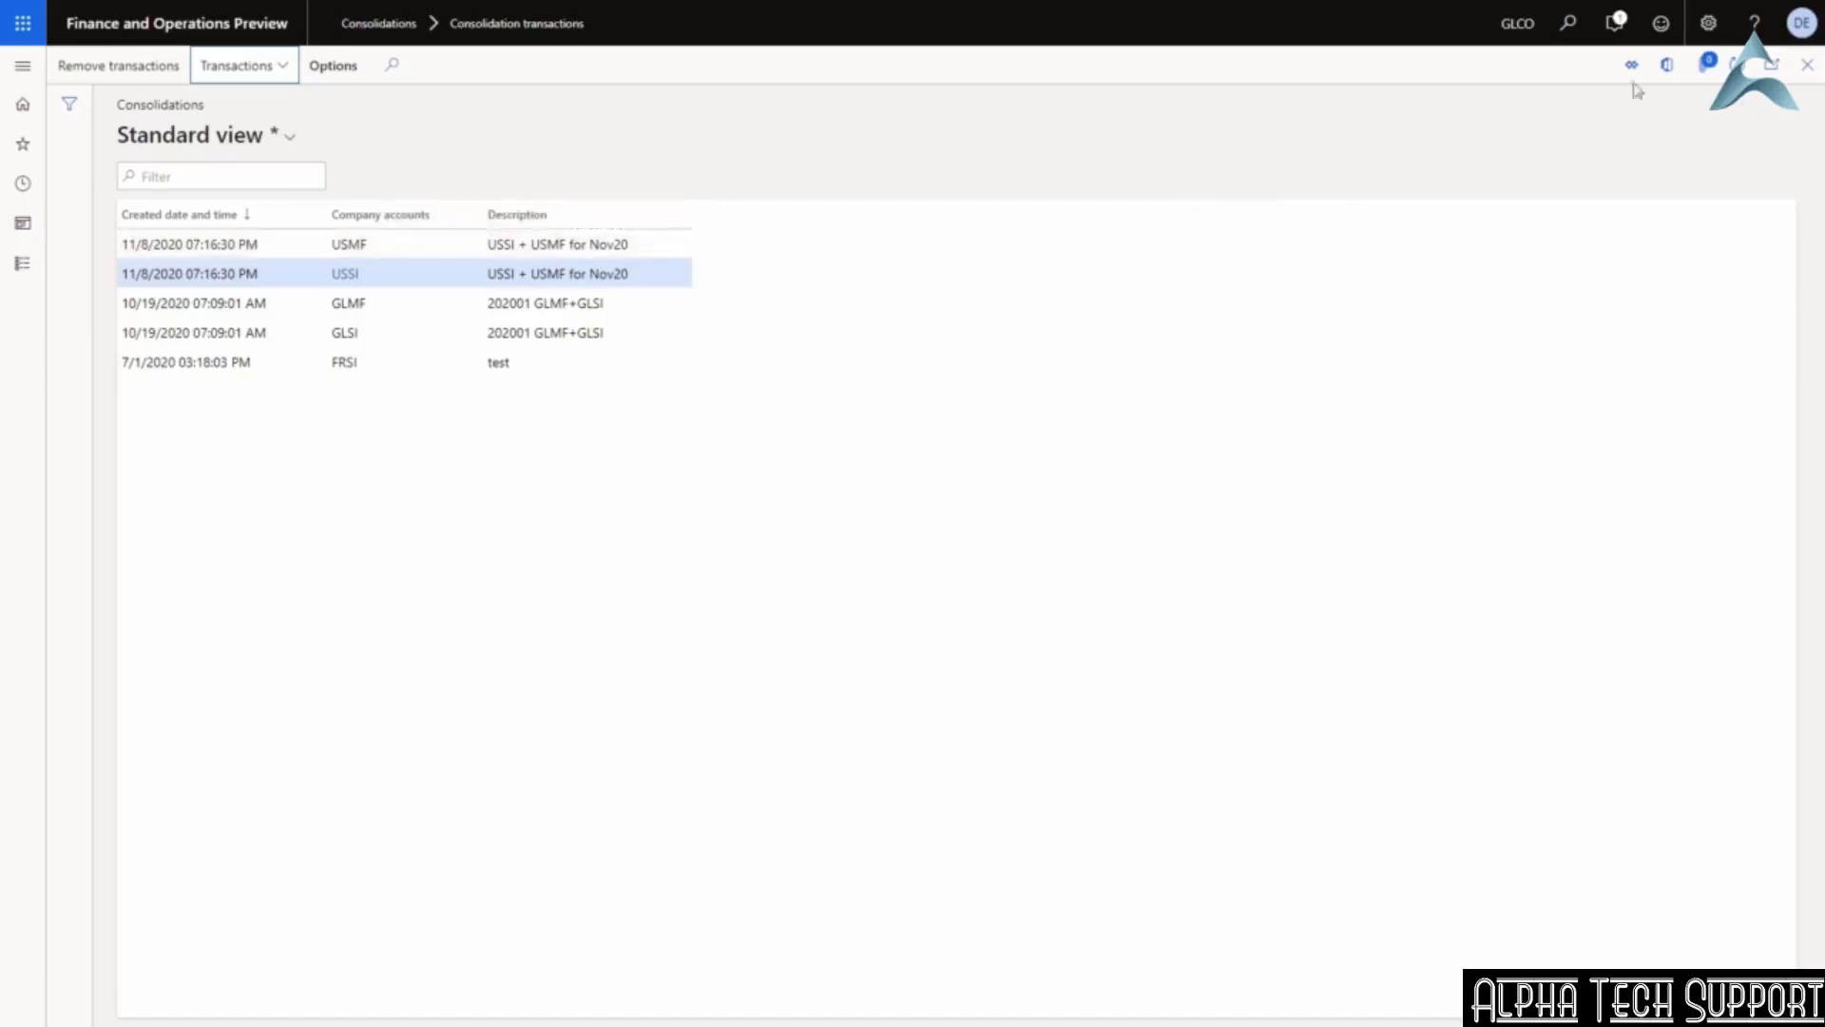
pyautogui.click(1808, 67)
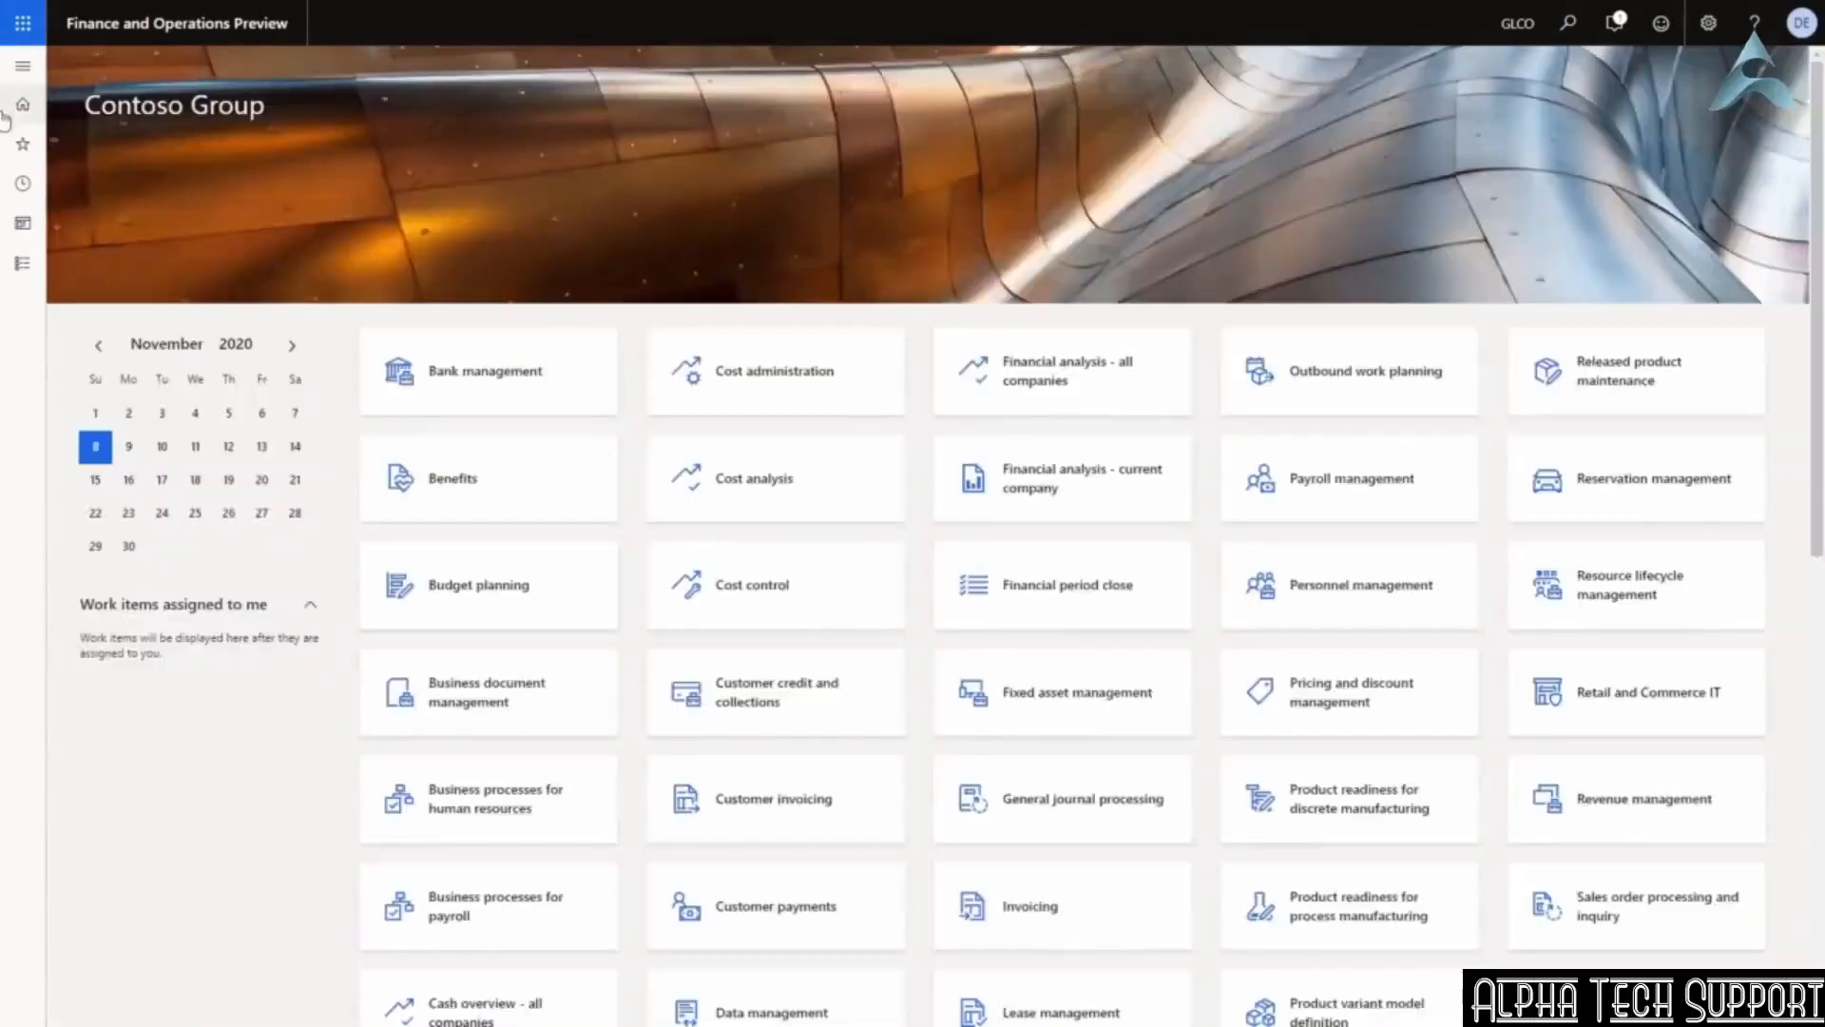
# Calculate GLCO's trial balance for 11/8/2020 through 11/8/2020.
pyautogui.click(26, 68)
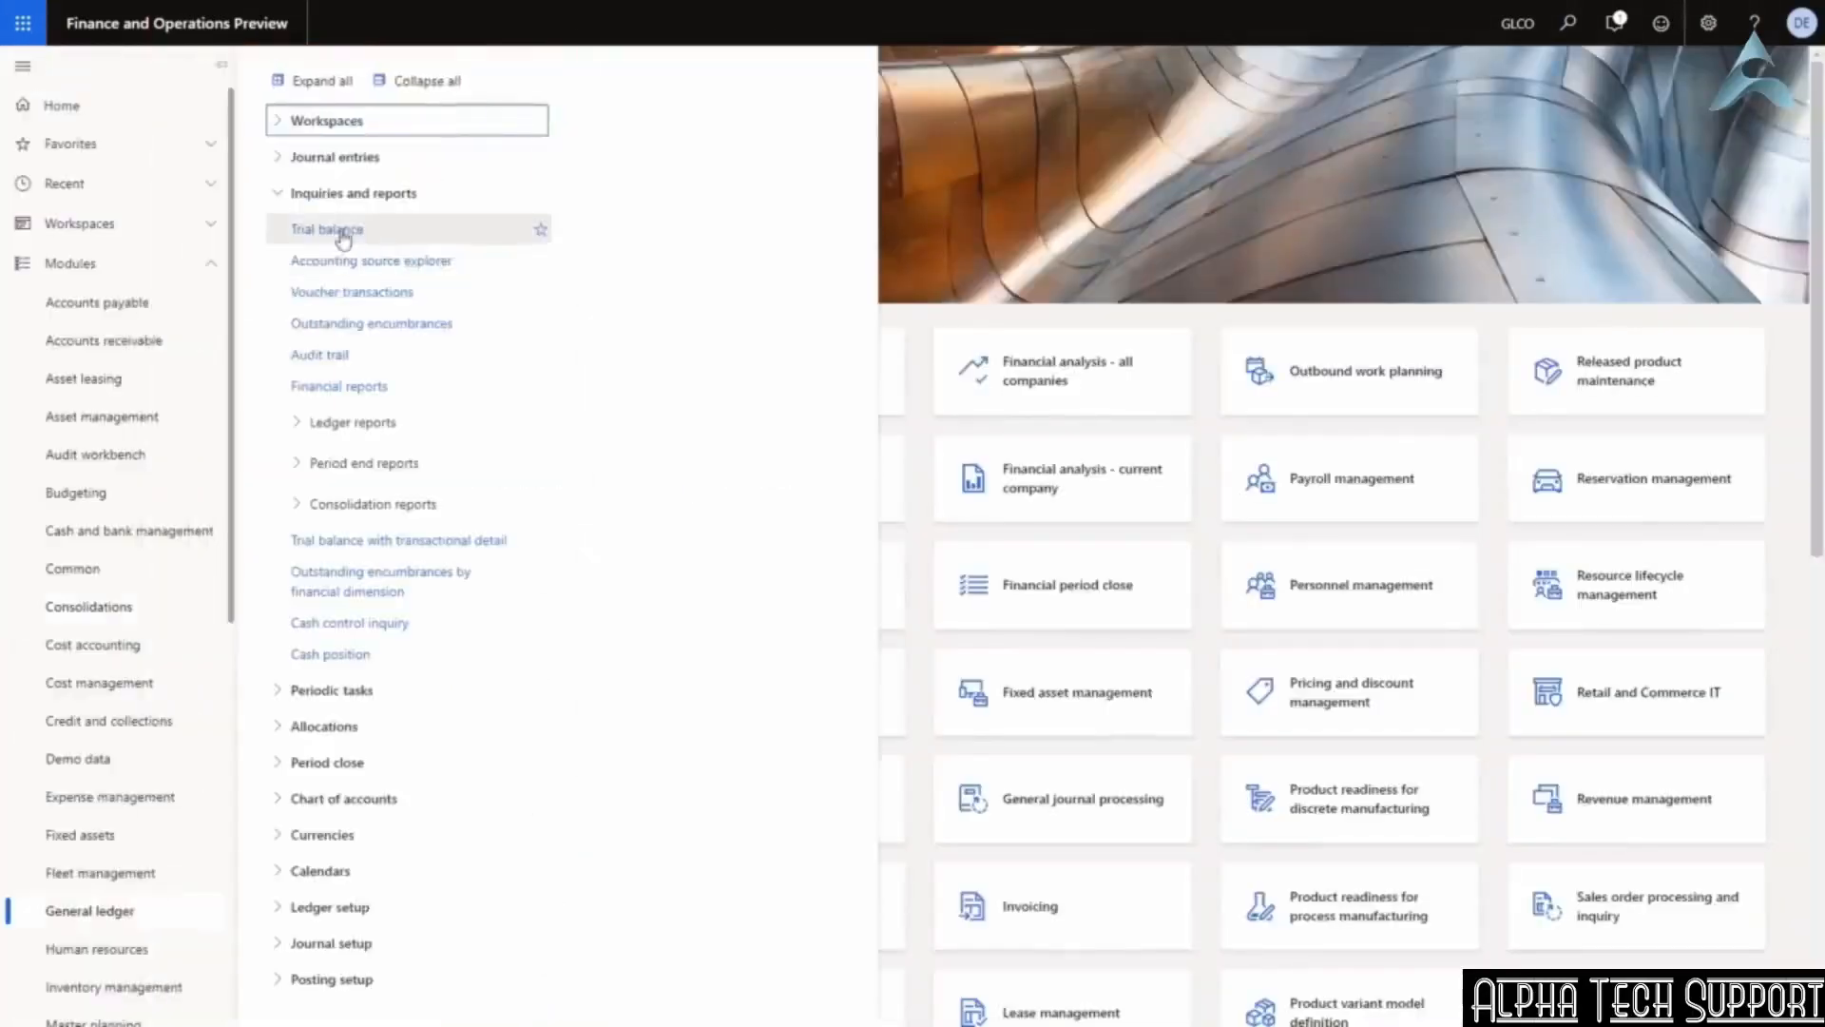
pyautogui.click(343, 236)
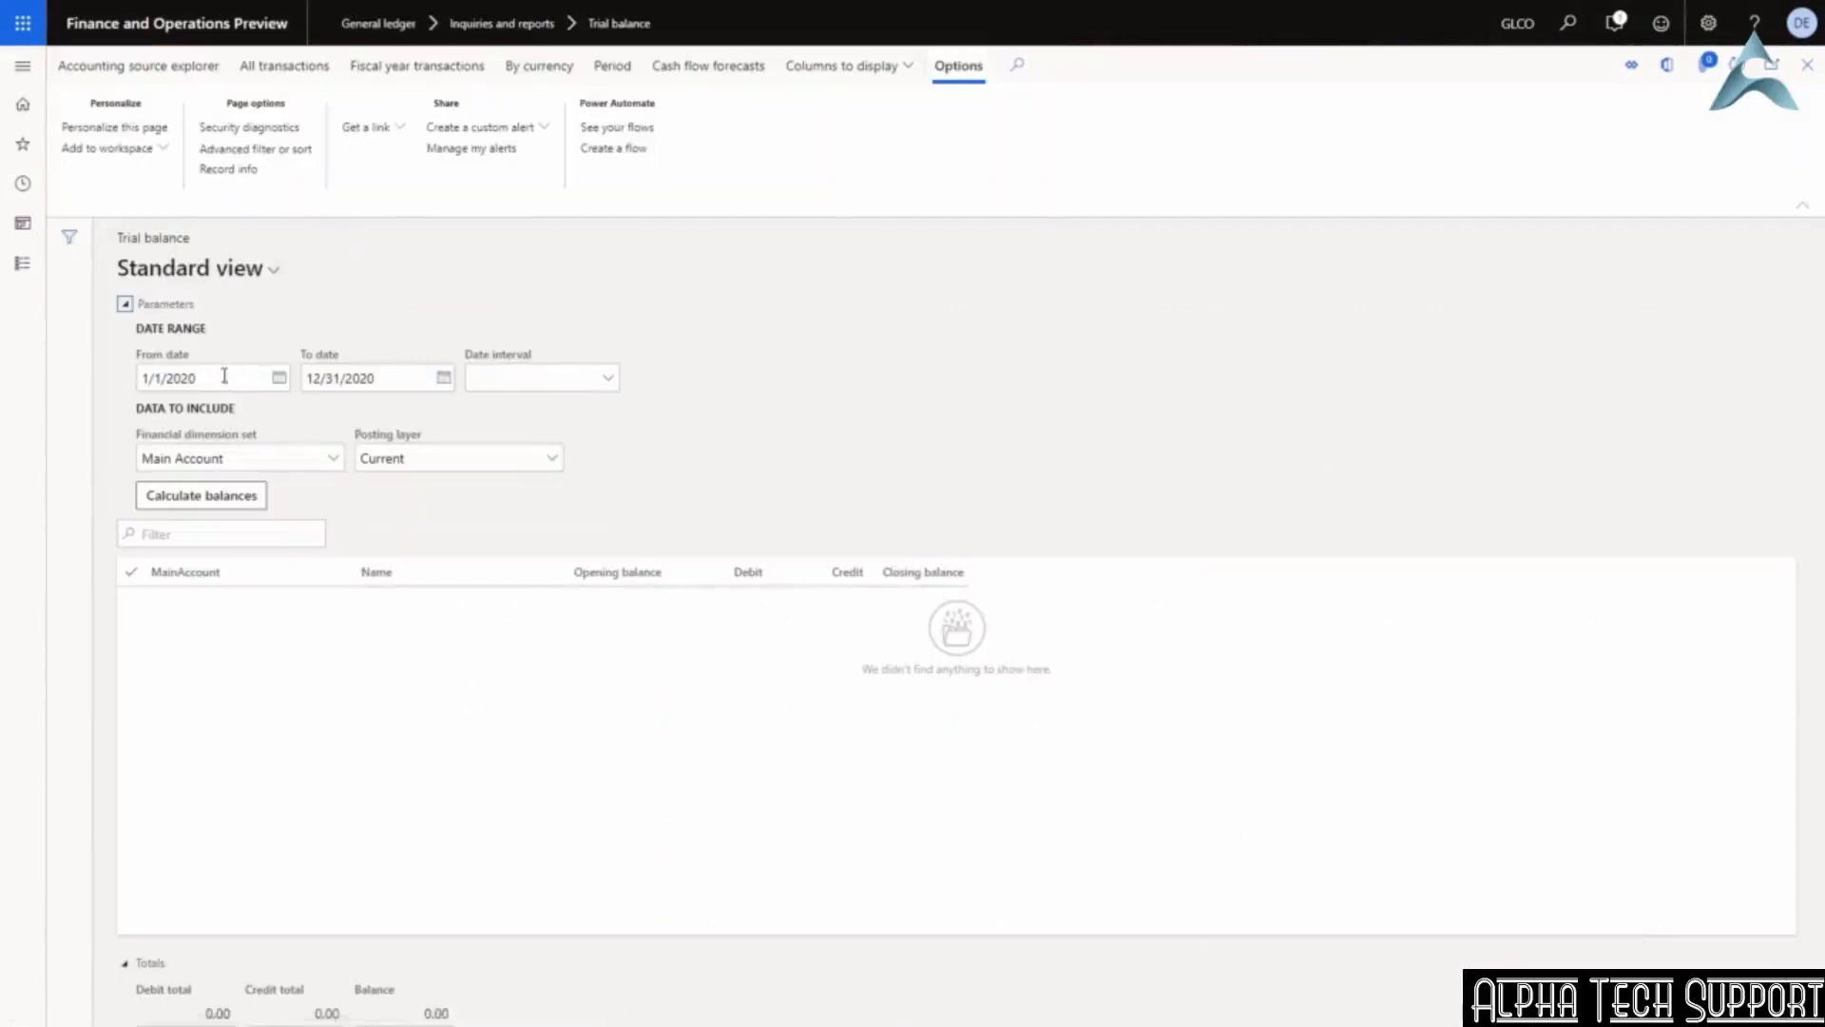
pyautogui.click(225, 376)
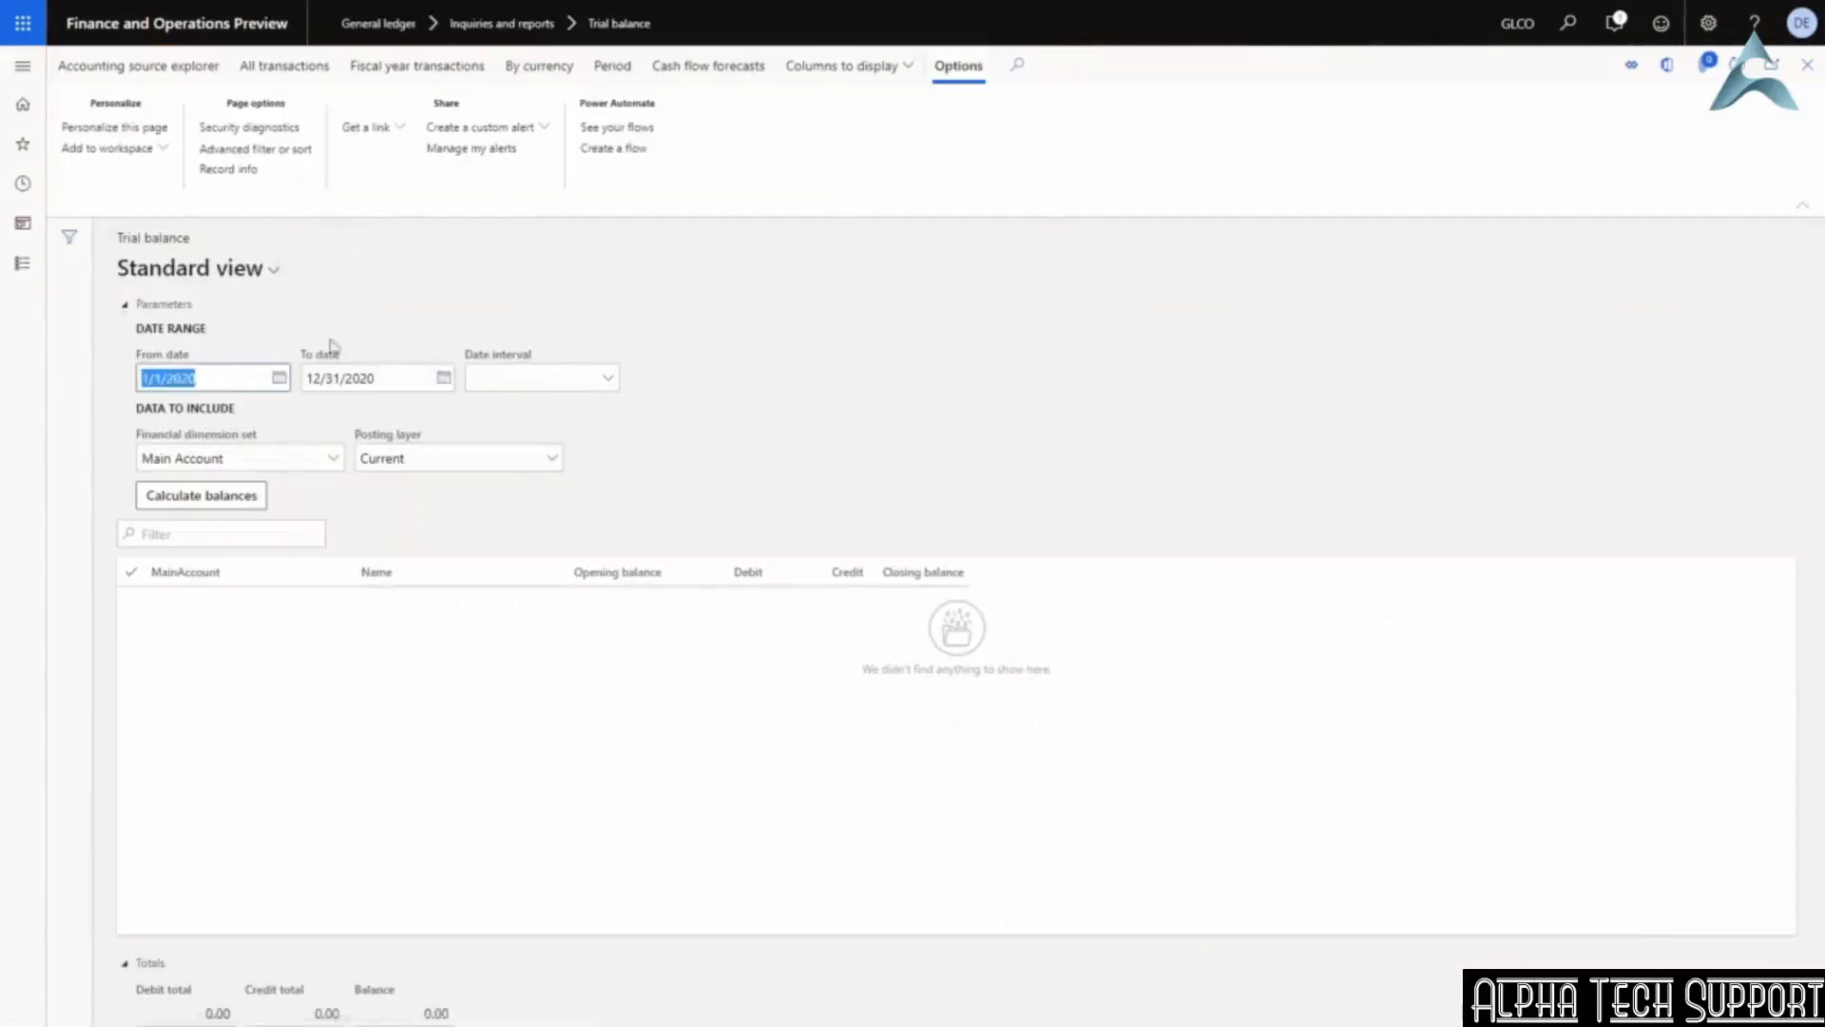
pyautogui.write('11/8/2020')
pyautogui.press('Tab')
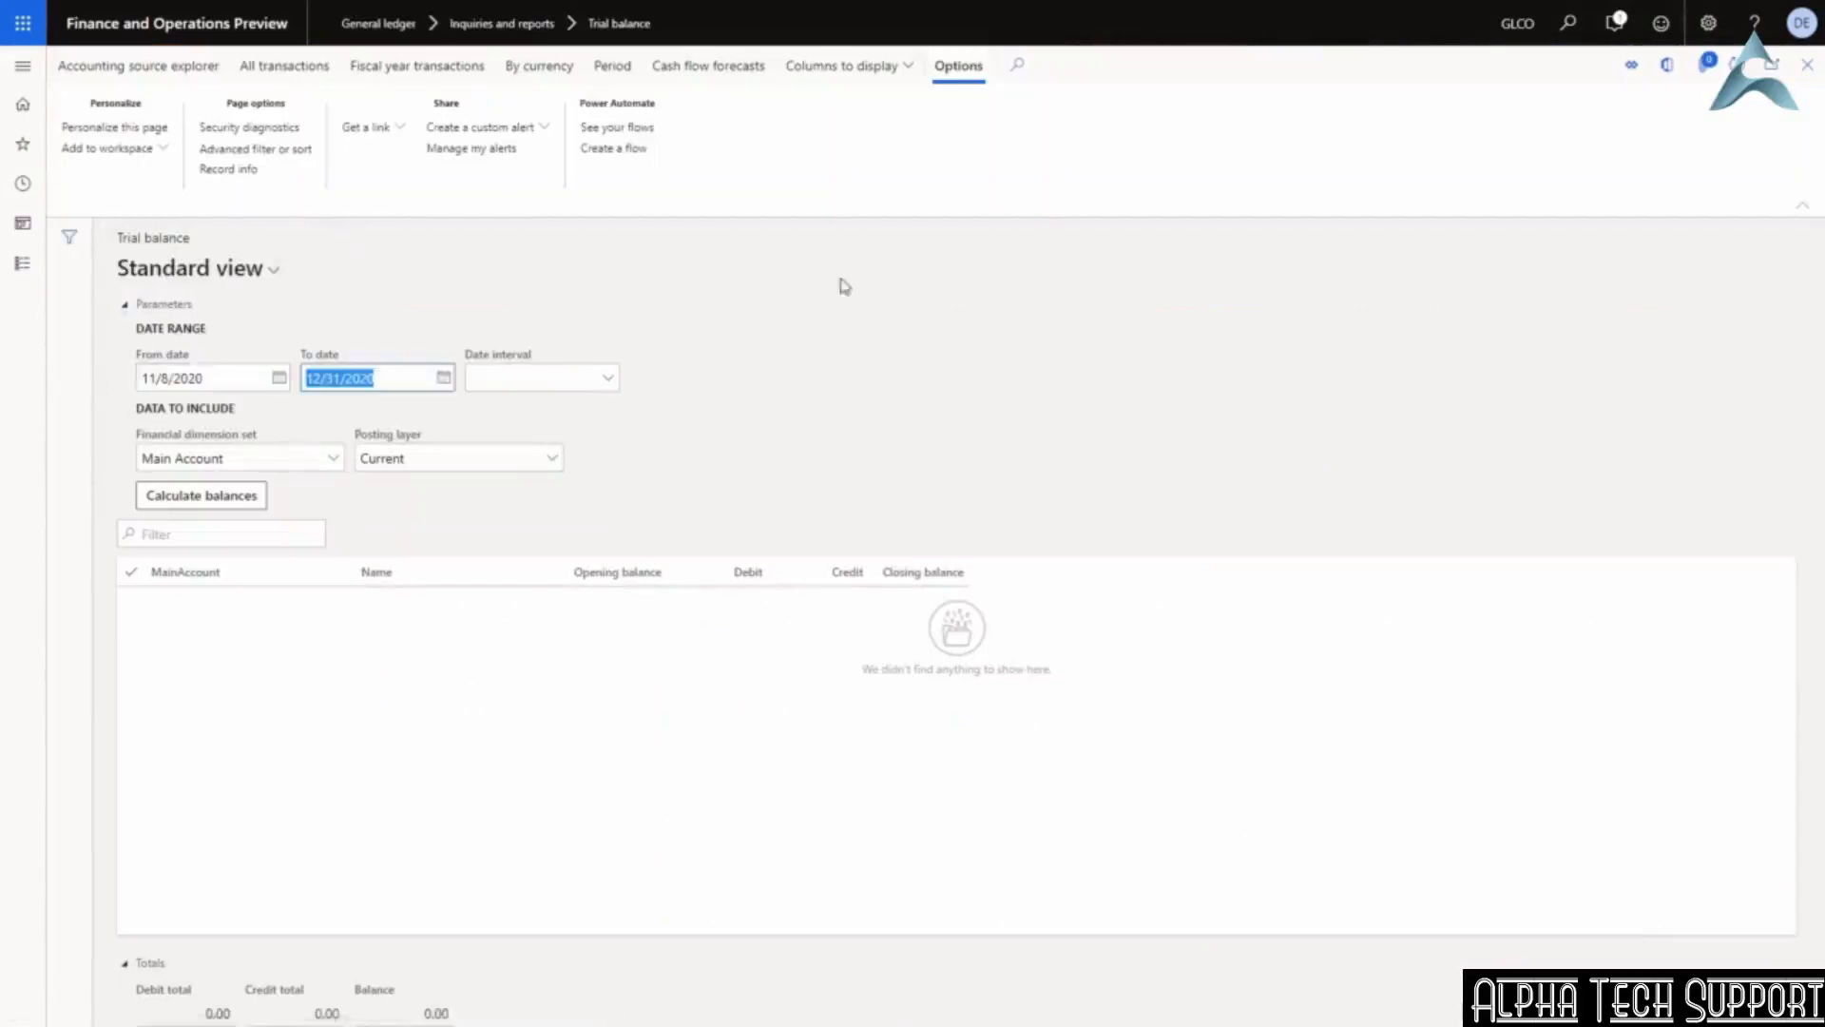
pyautogui.write('11/8/2020')
pyautogui.press('Tab')
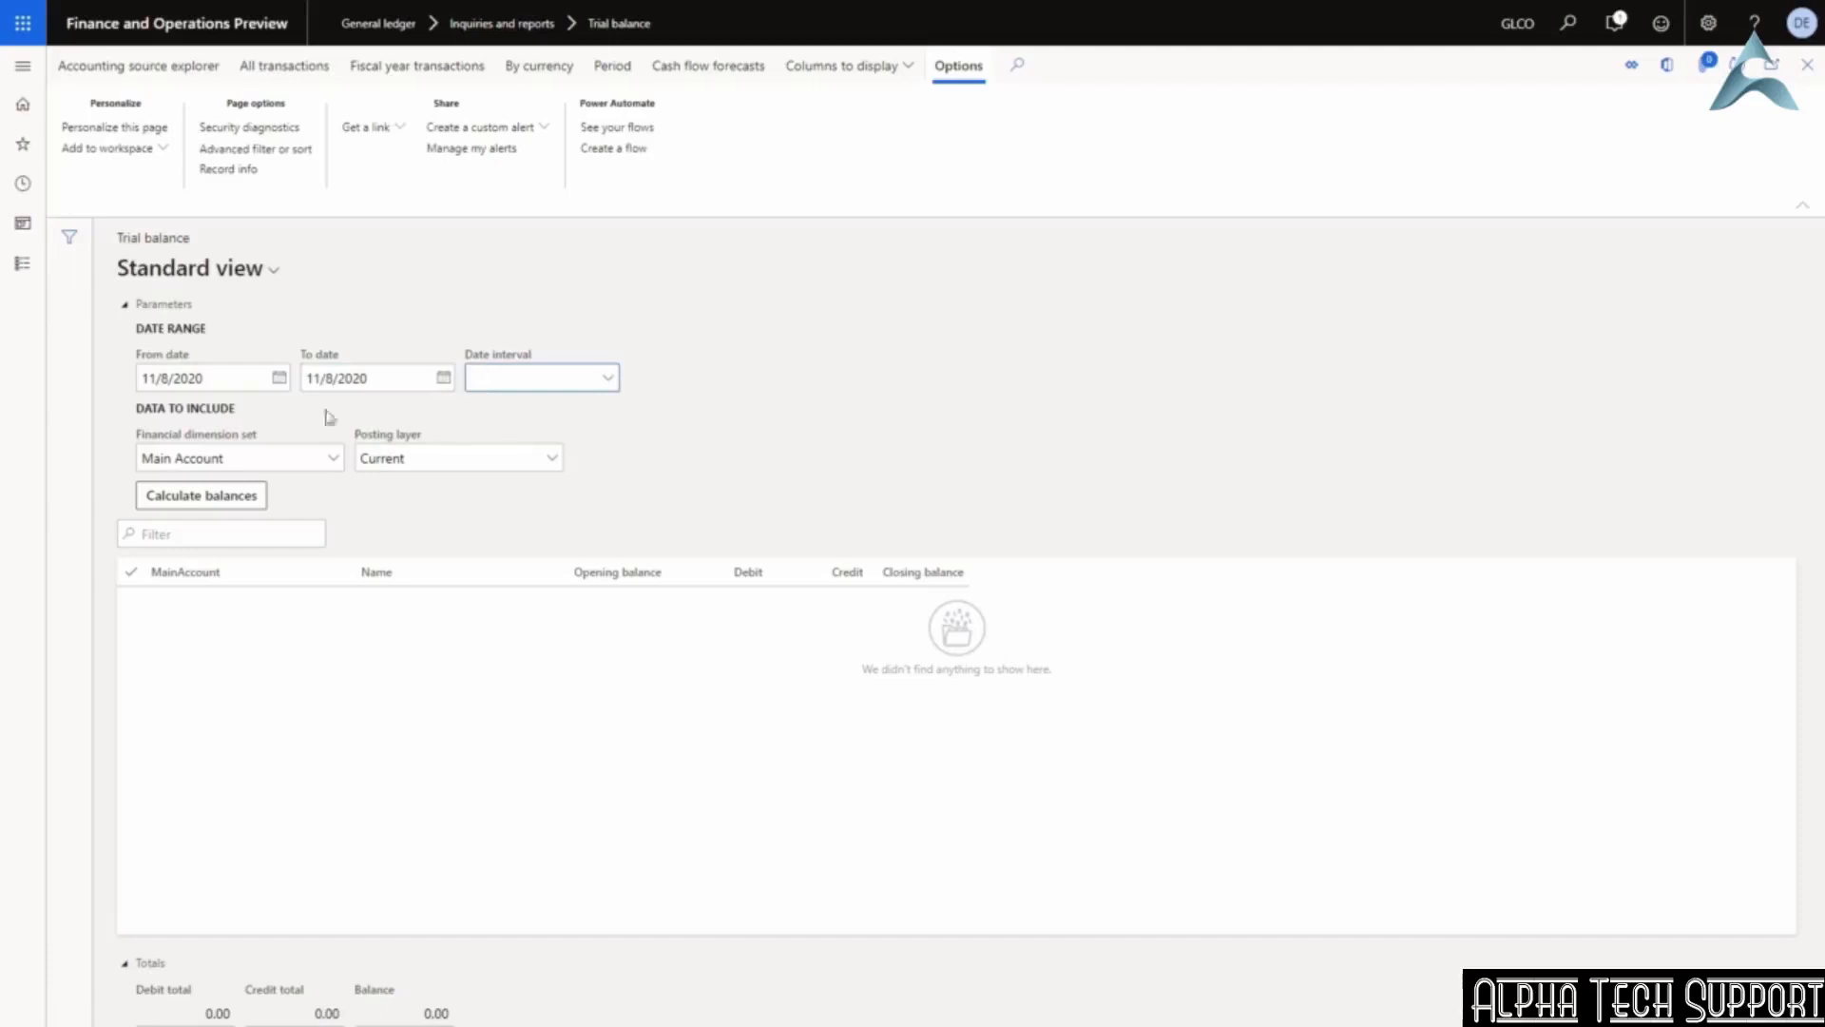
pyautogui.click(189, 504)
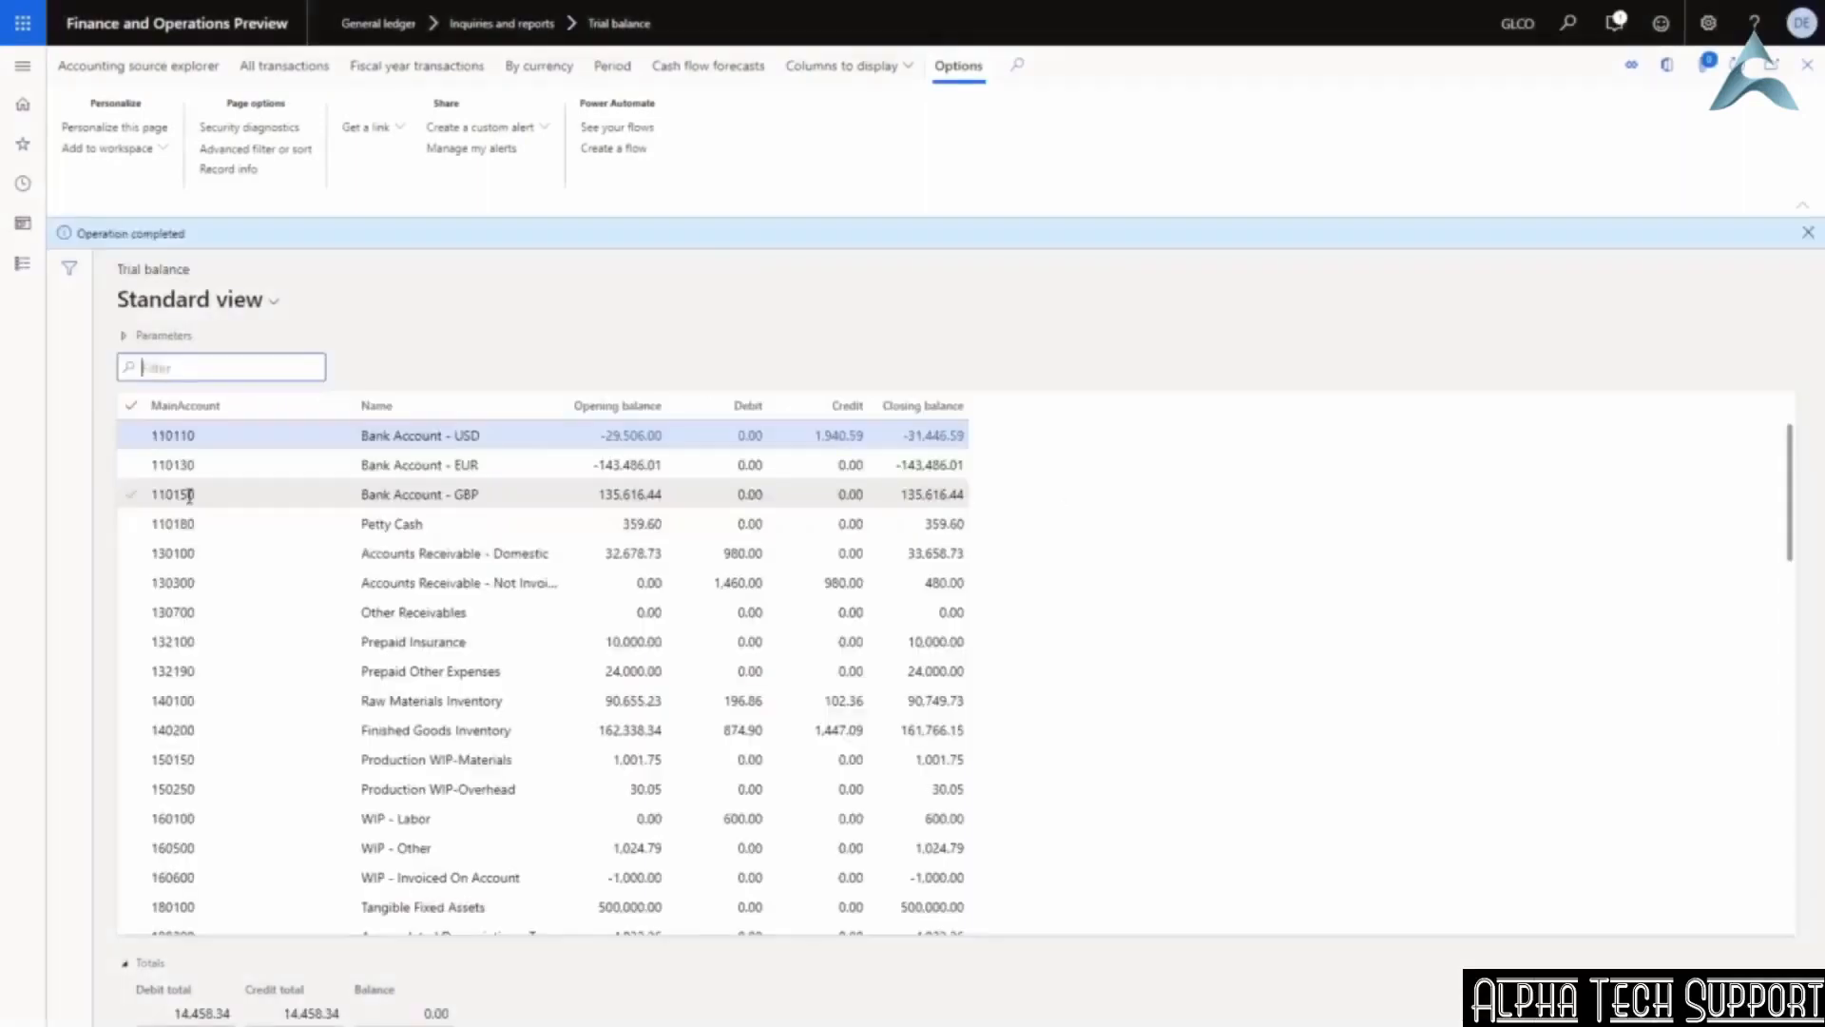
# Open the transactions behind Travel Expense account 601500's 3,744.91 debit.
pyautogui.scroll(-15, 582, 576)
pyautogui.scroll(-2, 581, 576)
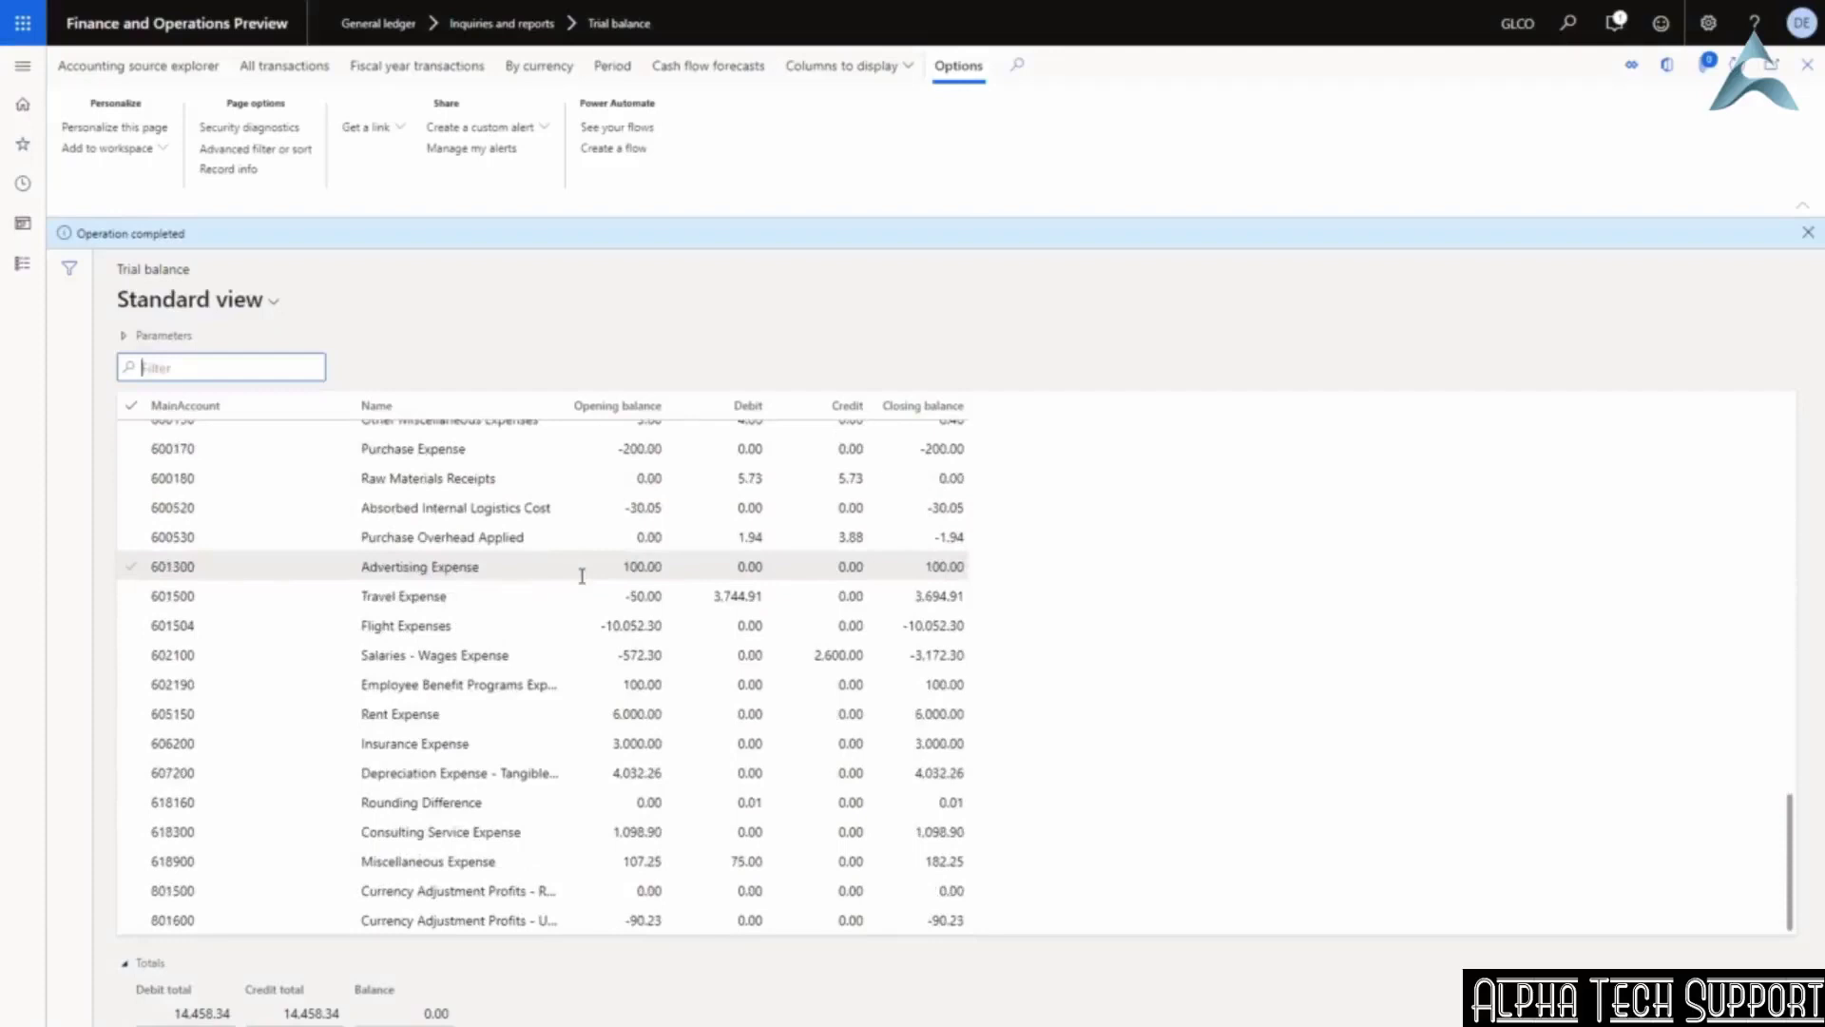
pyautogui.click(312, 593)
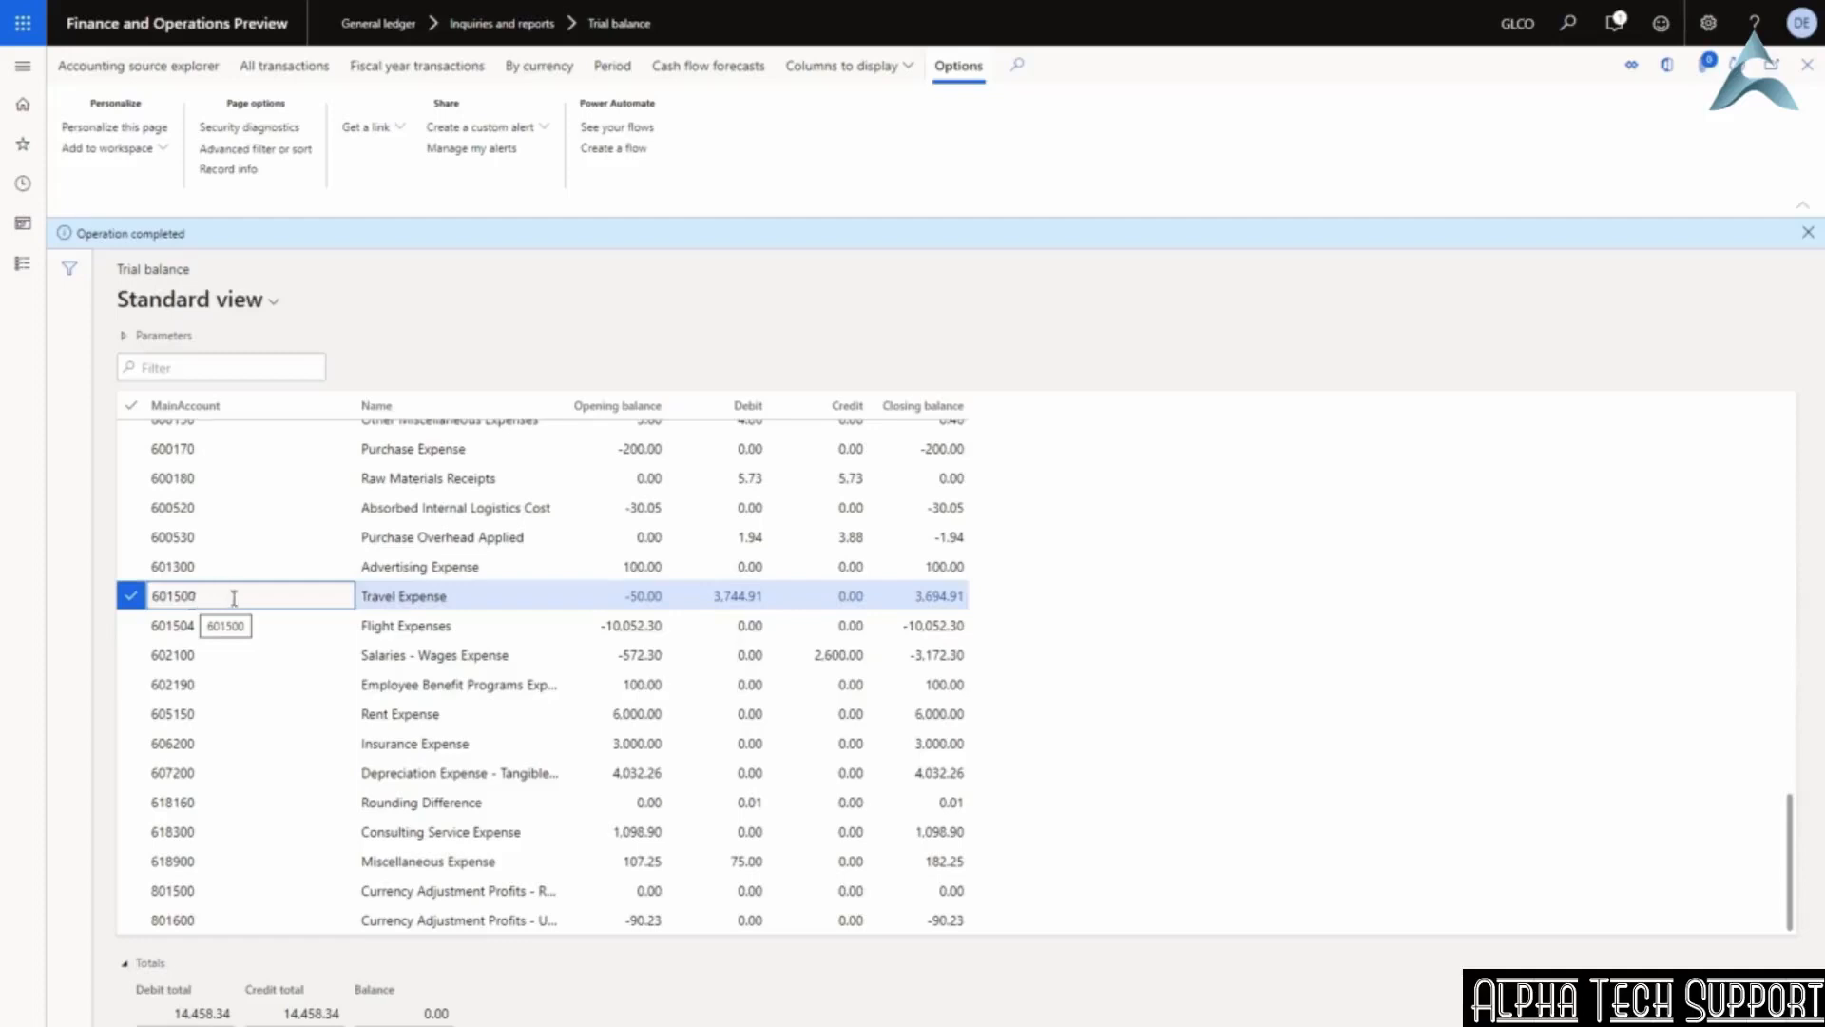
pyautogui.click(739, 597)
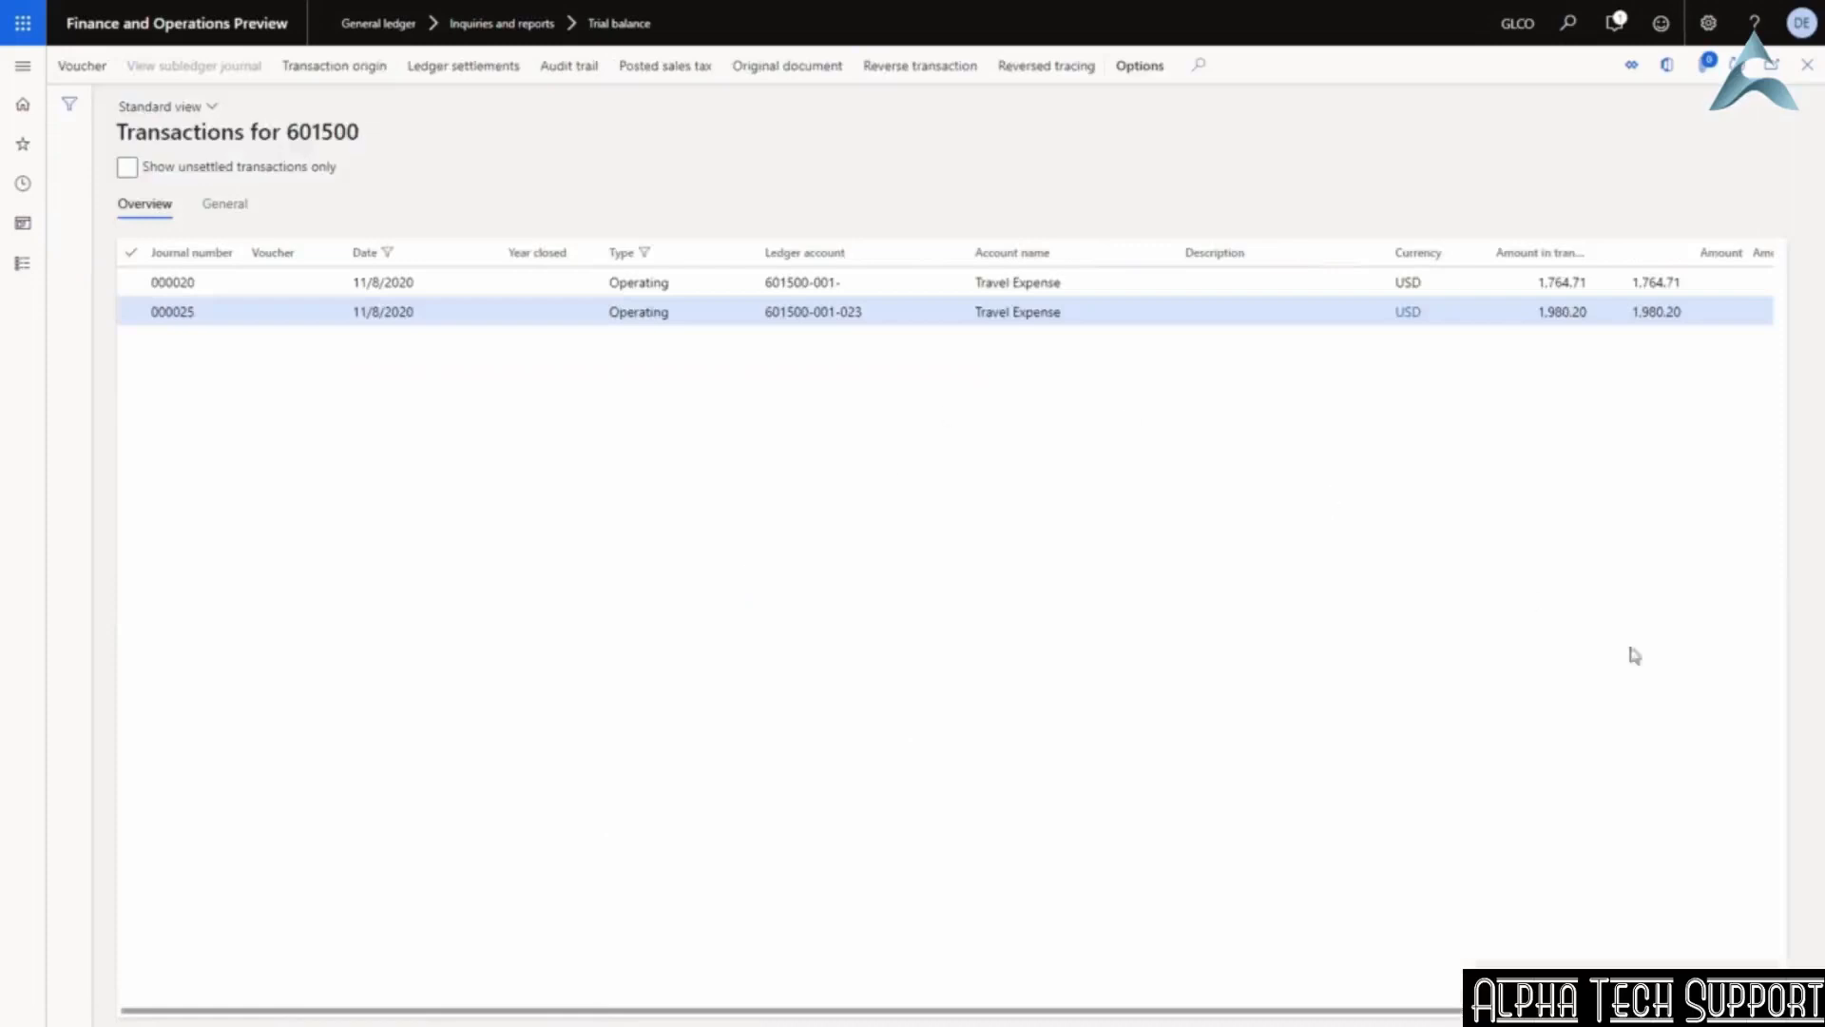
# Scroll across the 601500 transaction columns and select the 1,764.71 Travel Expense entry.
pyautogui.moveTo(367, 1014); pyautogui.dragTo(684, 1013)
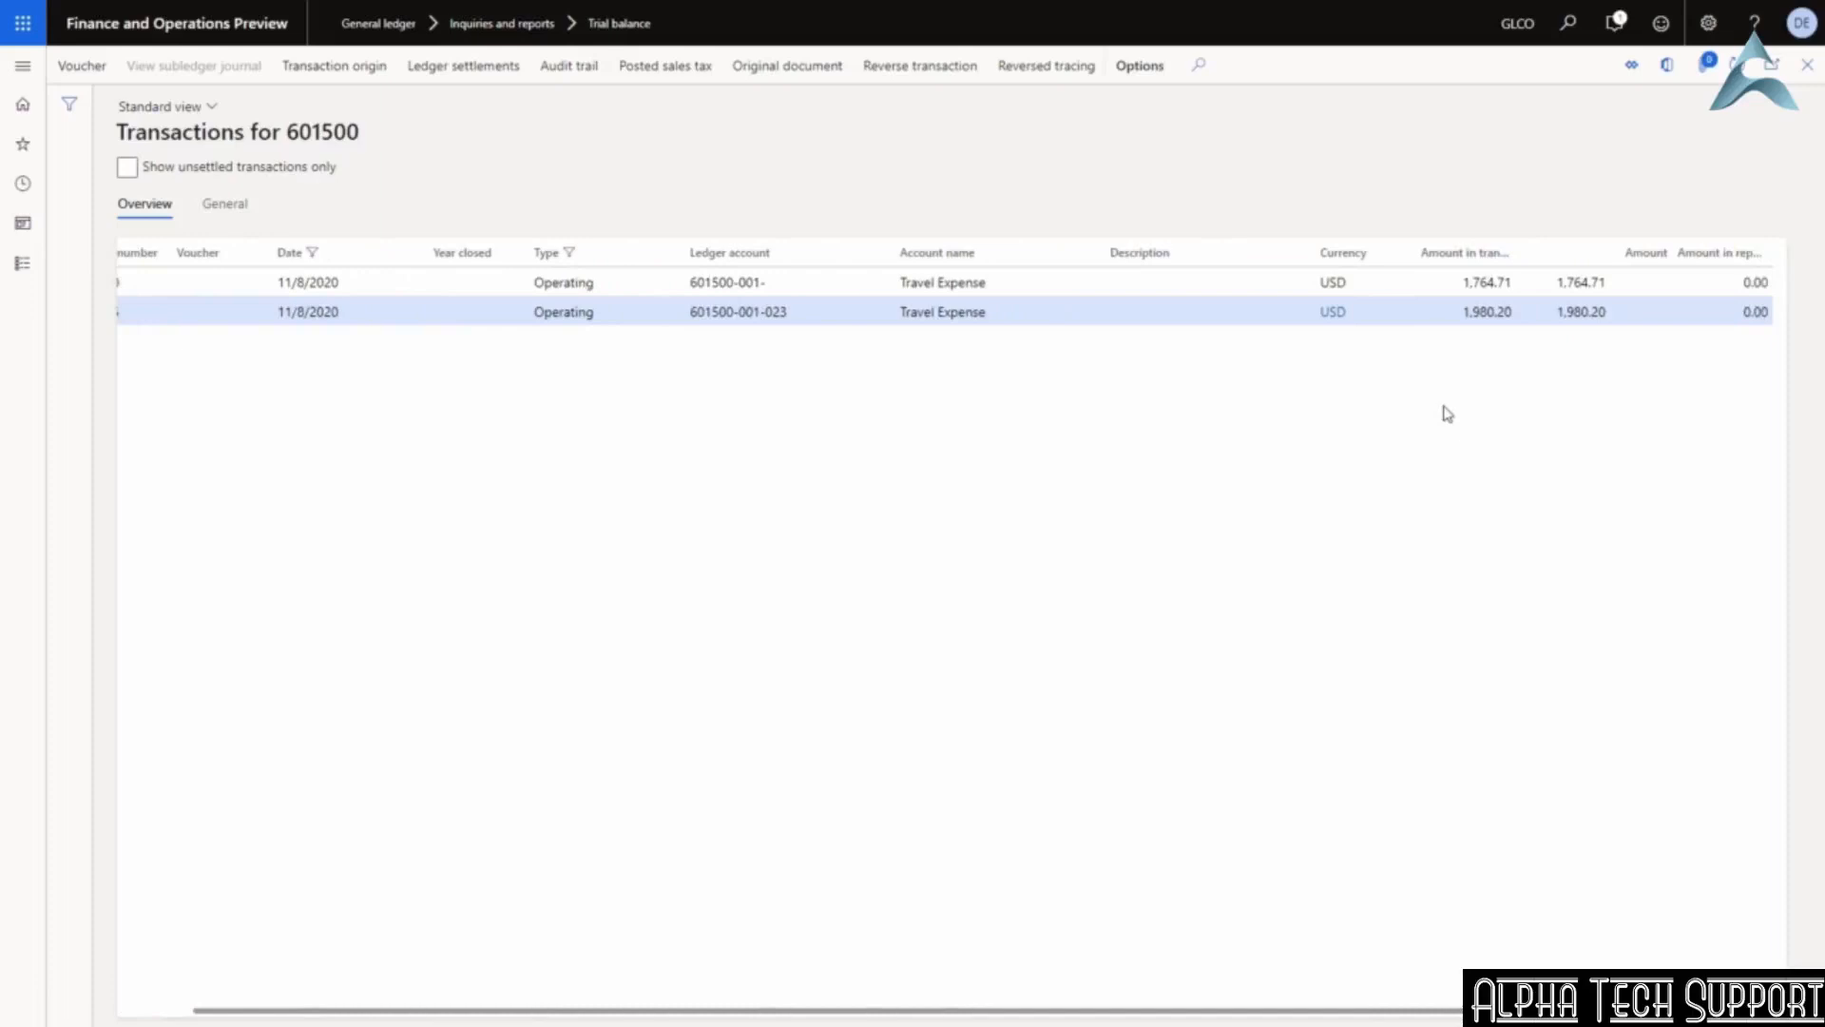
pyautogui.moveTo(403, 1007); pyautogui.dragTo(472, 1022)
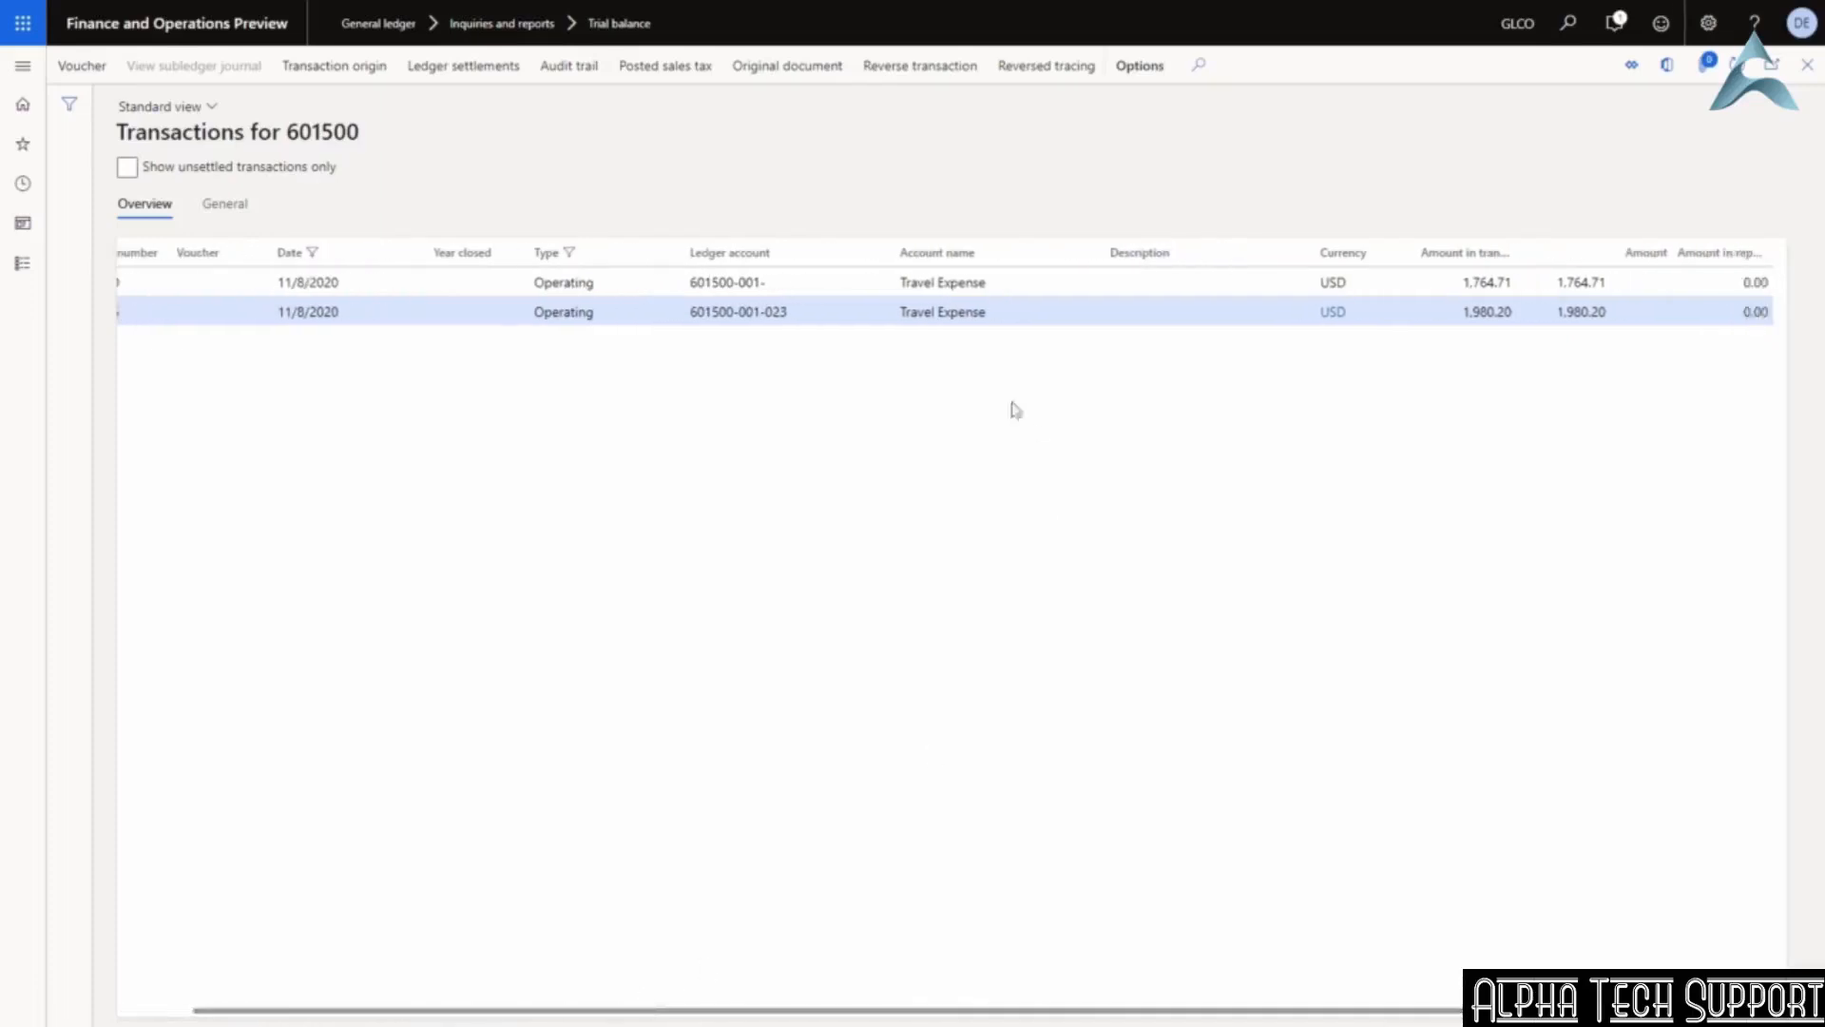
pyautogui.click(941, 286)
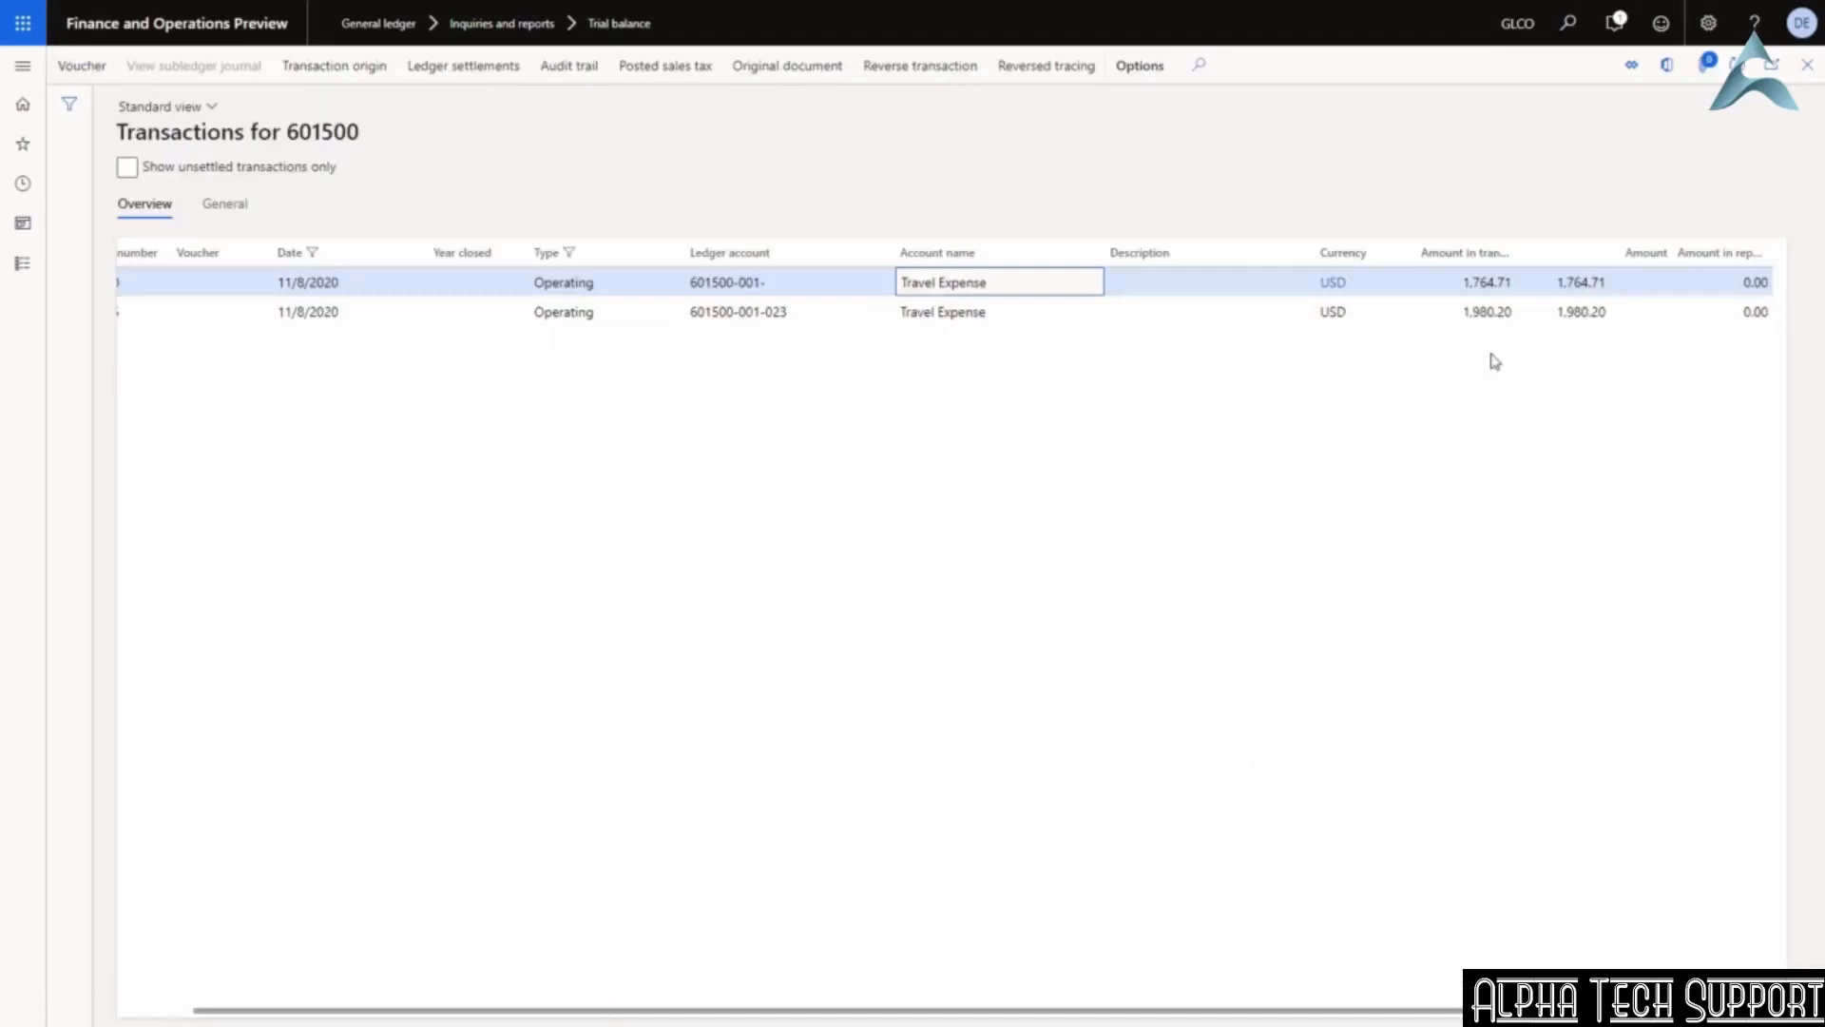
pyautogui.click(1515, 21)
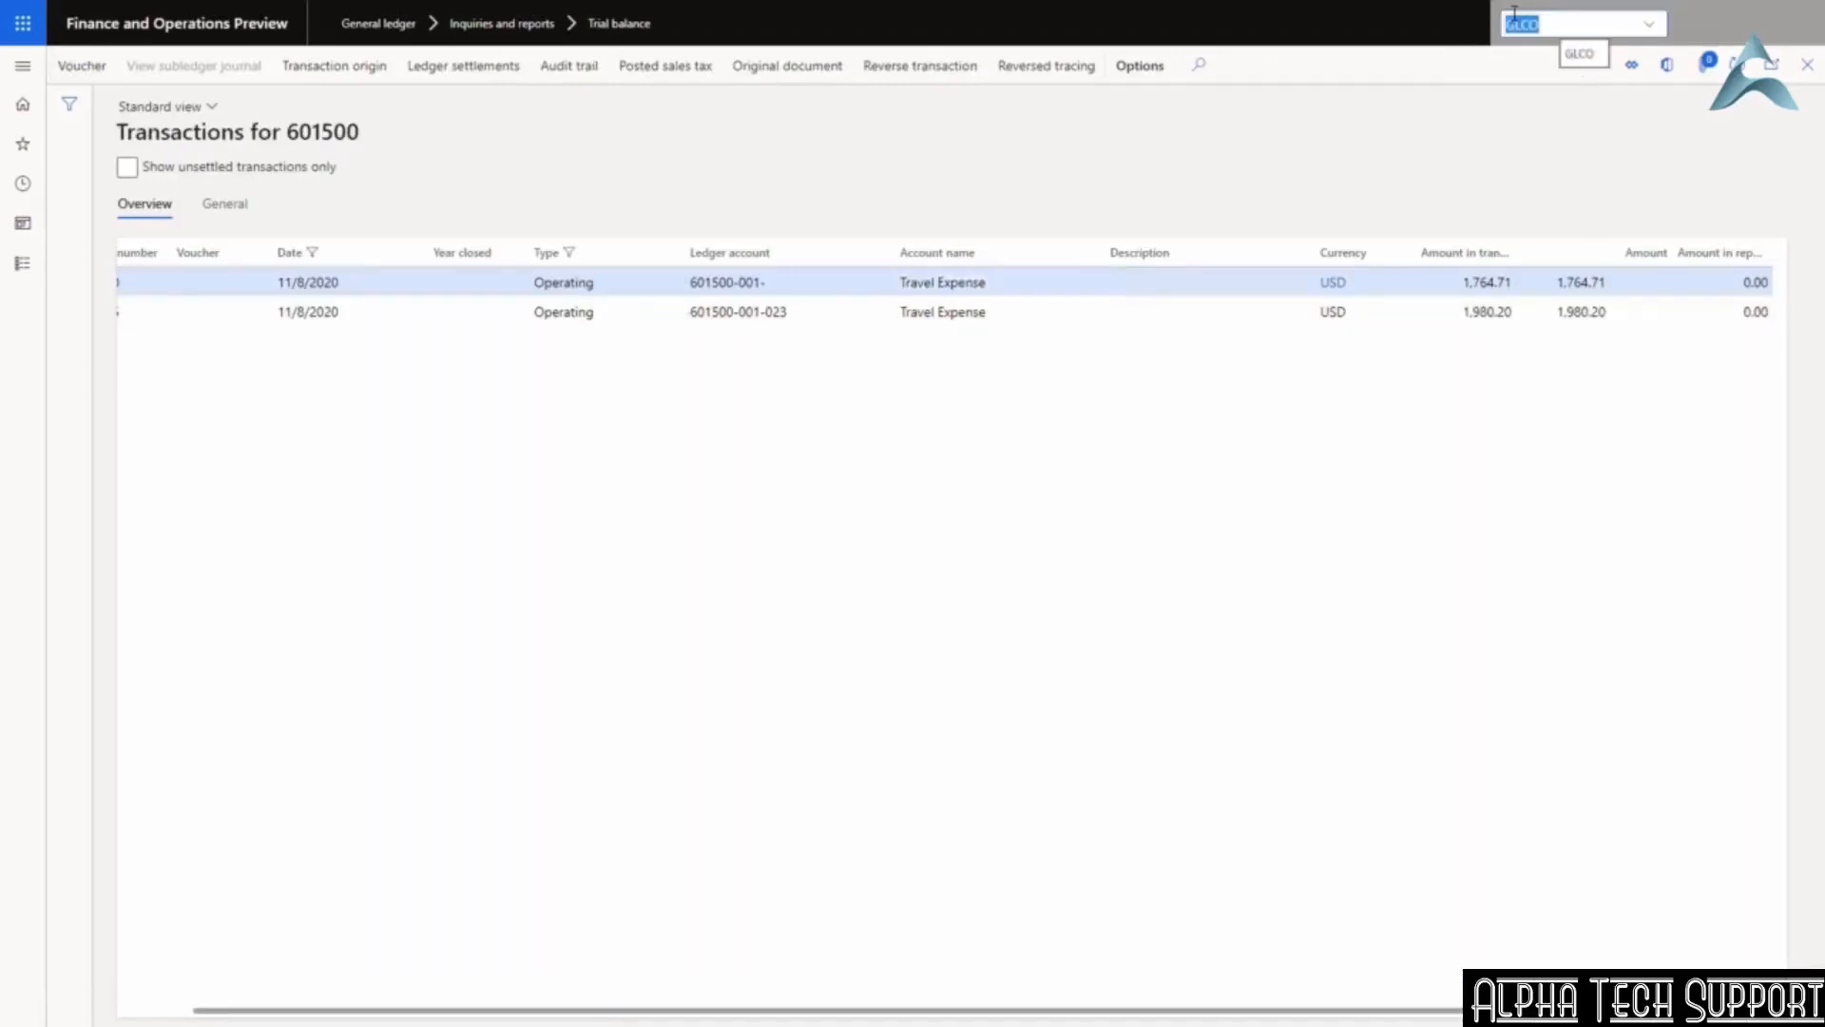
# Switch the company to USMF and recalculate the trial balance.
pyautogui.write('usmf')
pyautogui.press('Return')
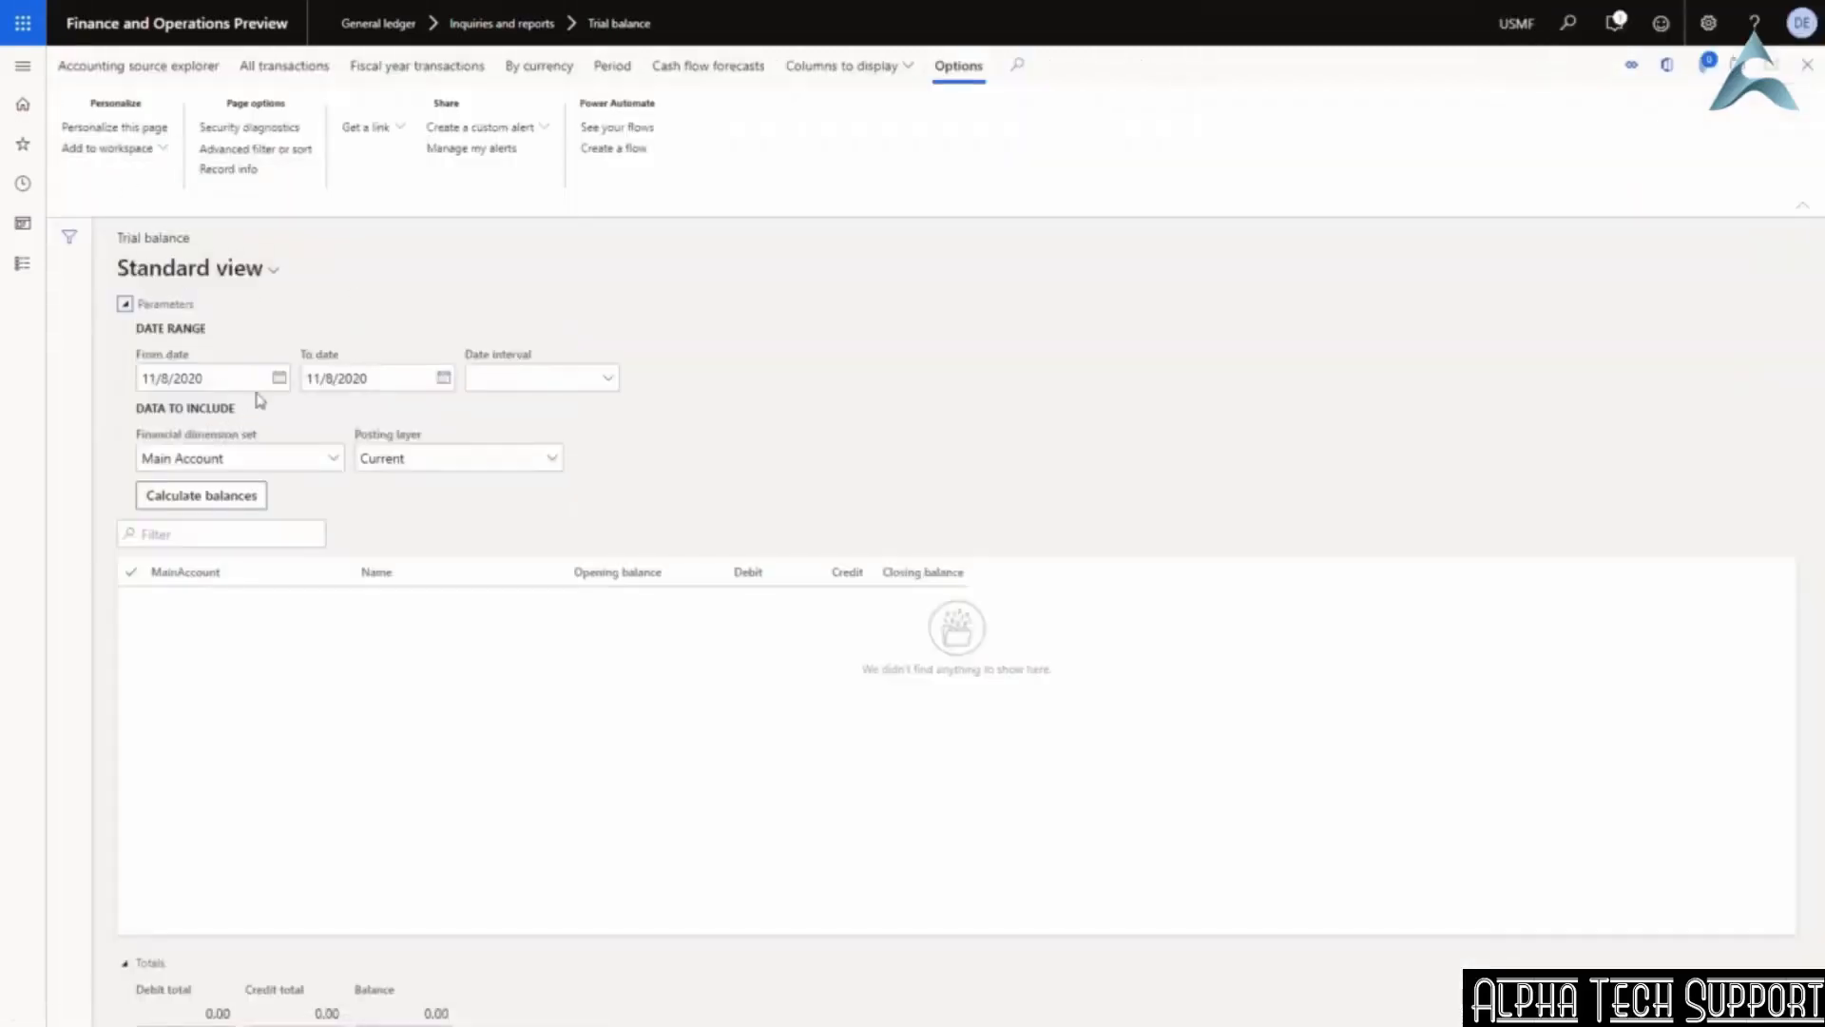
pyautogui.click(224, 498)
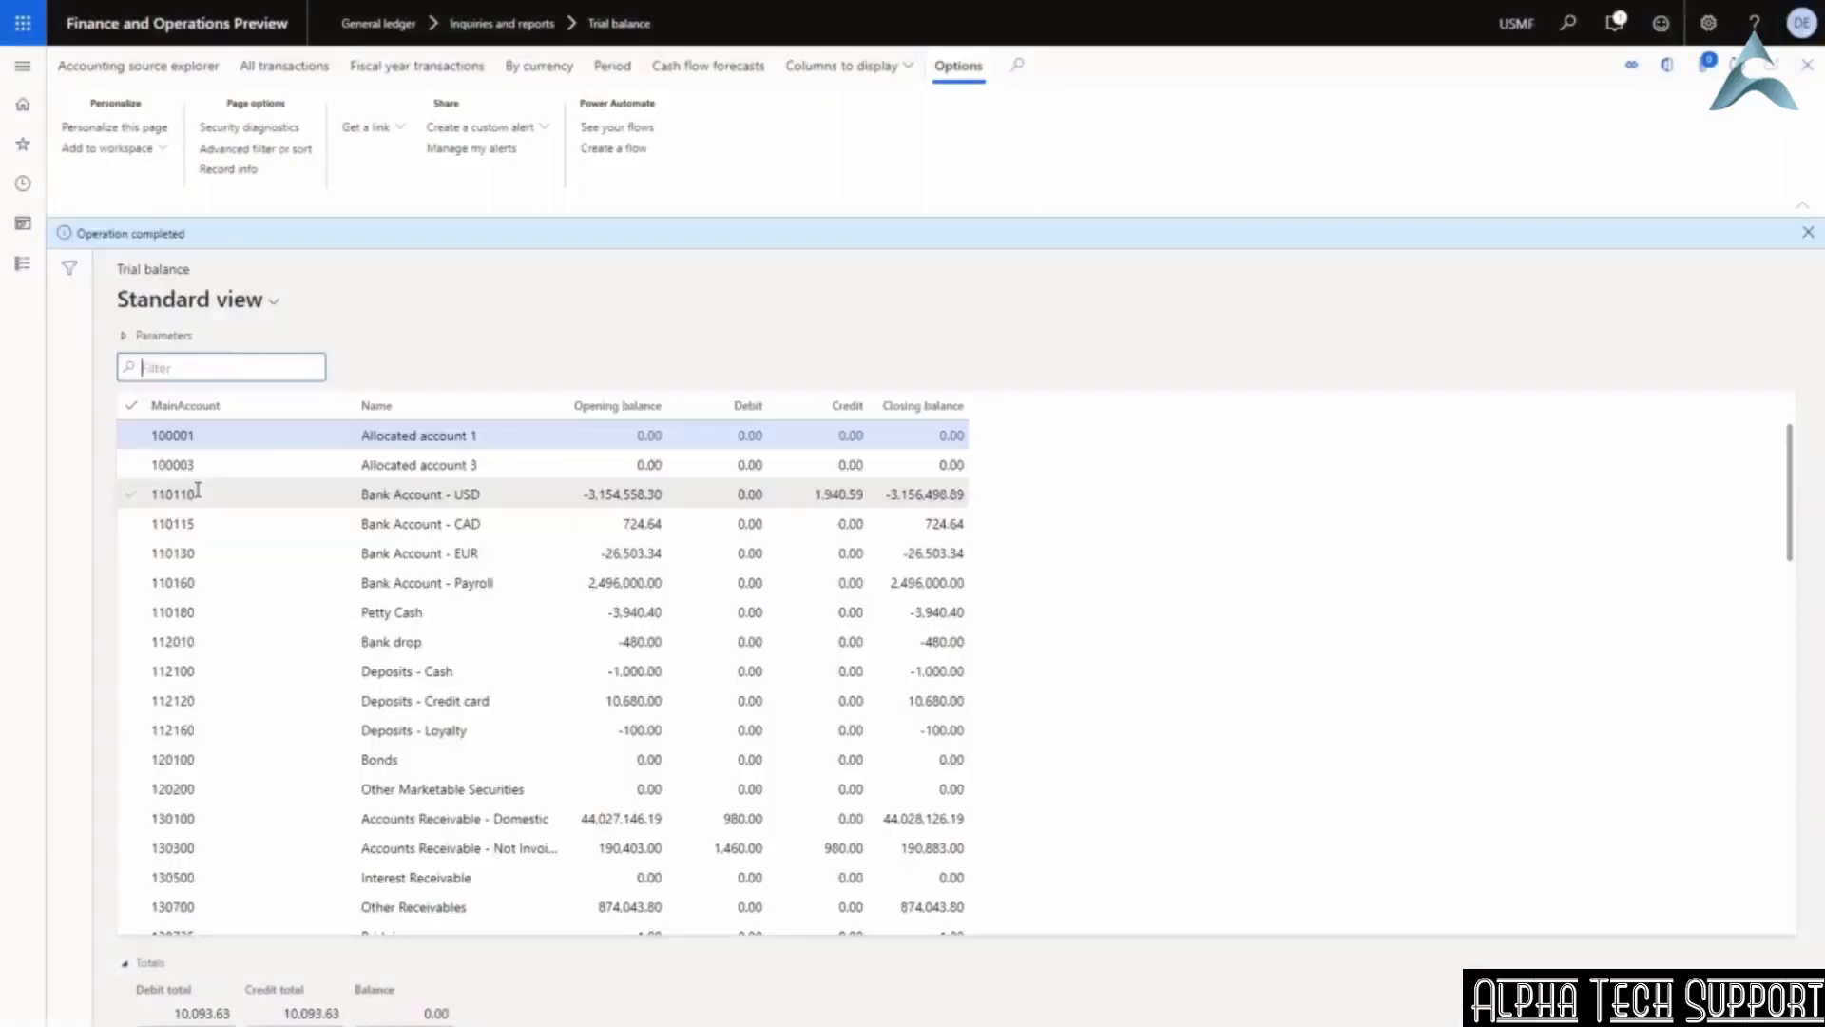
# Open USMF's 601500 debit transactions and select the 1,980.20 (EUR 2,000.00) amount.
pyautogui.scroll(-15, 315, 682)
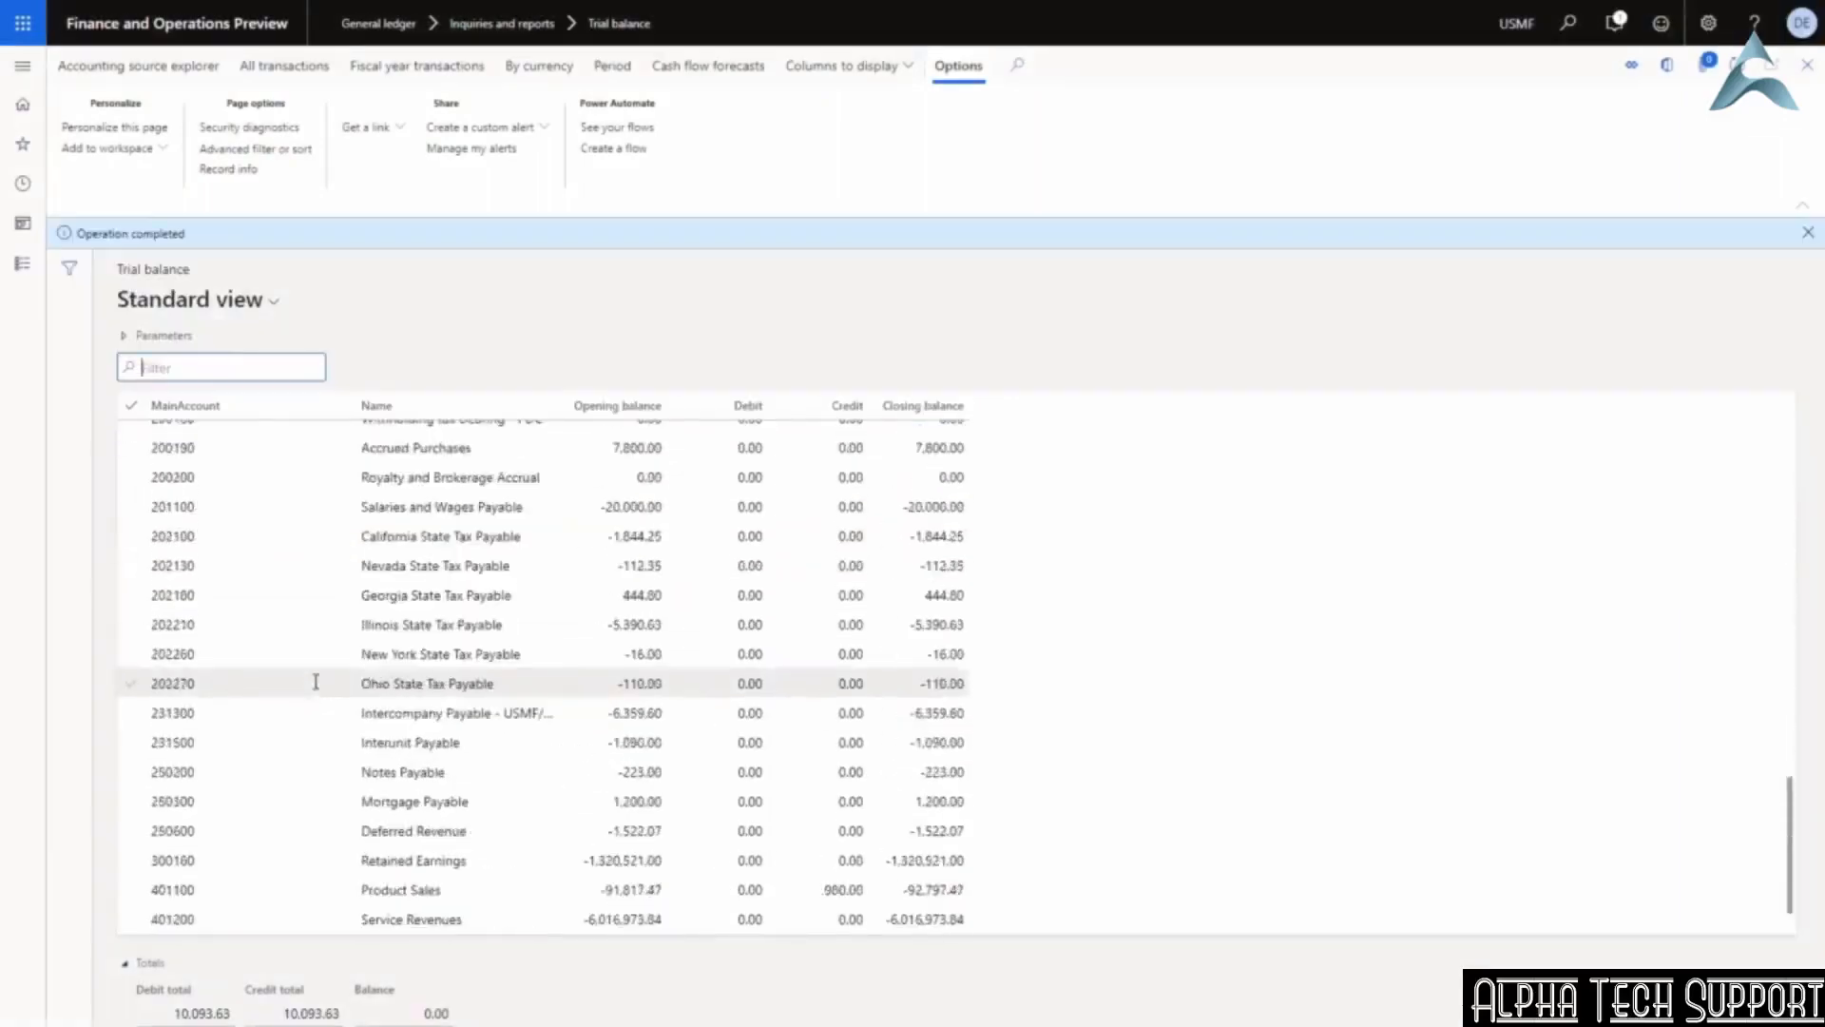
pyautogui.scroll(-10, 315, 681)
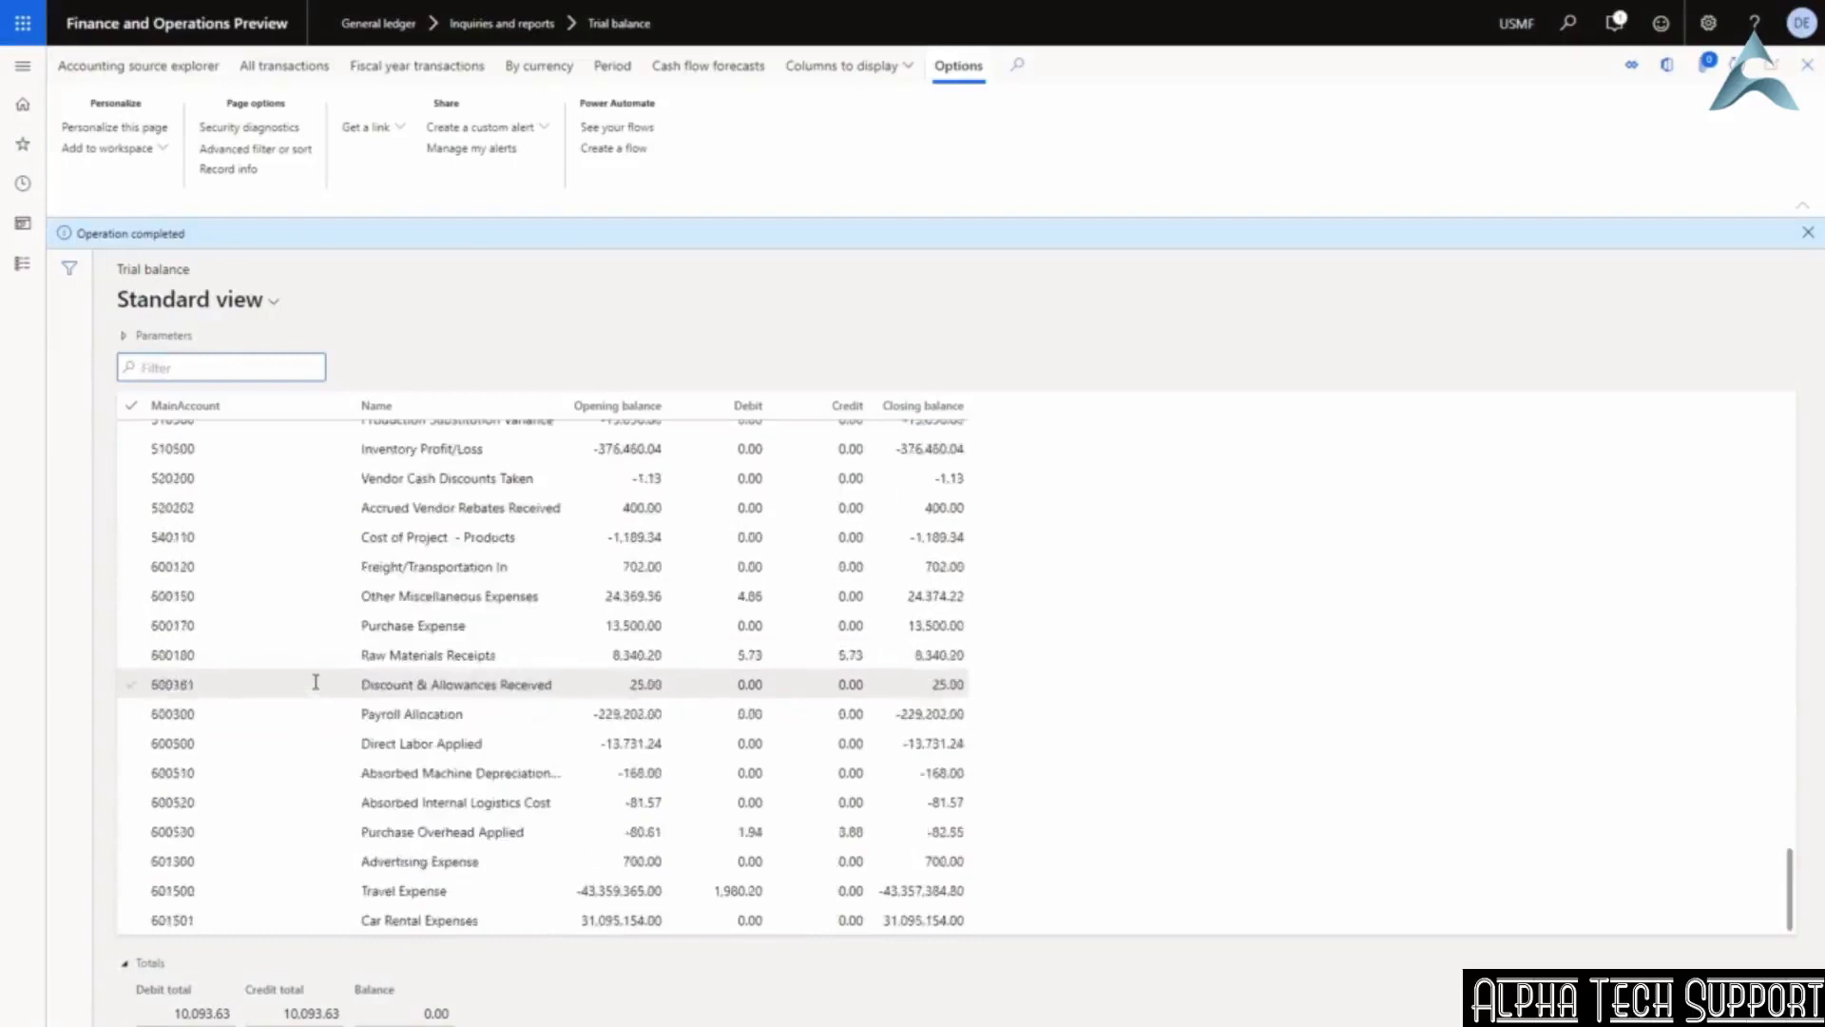
pyautogui.click(822, 708)
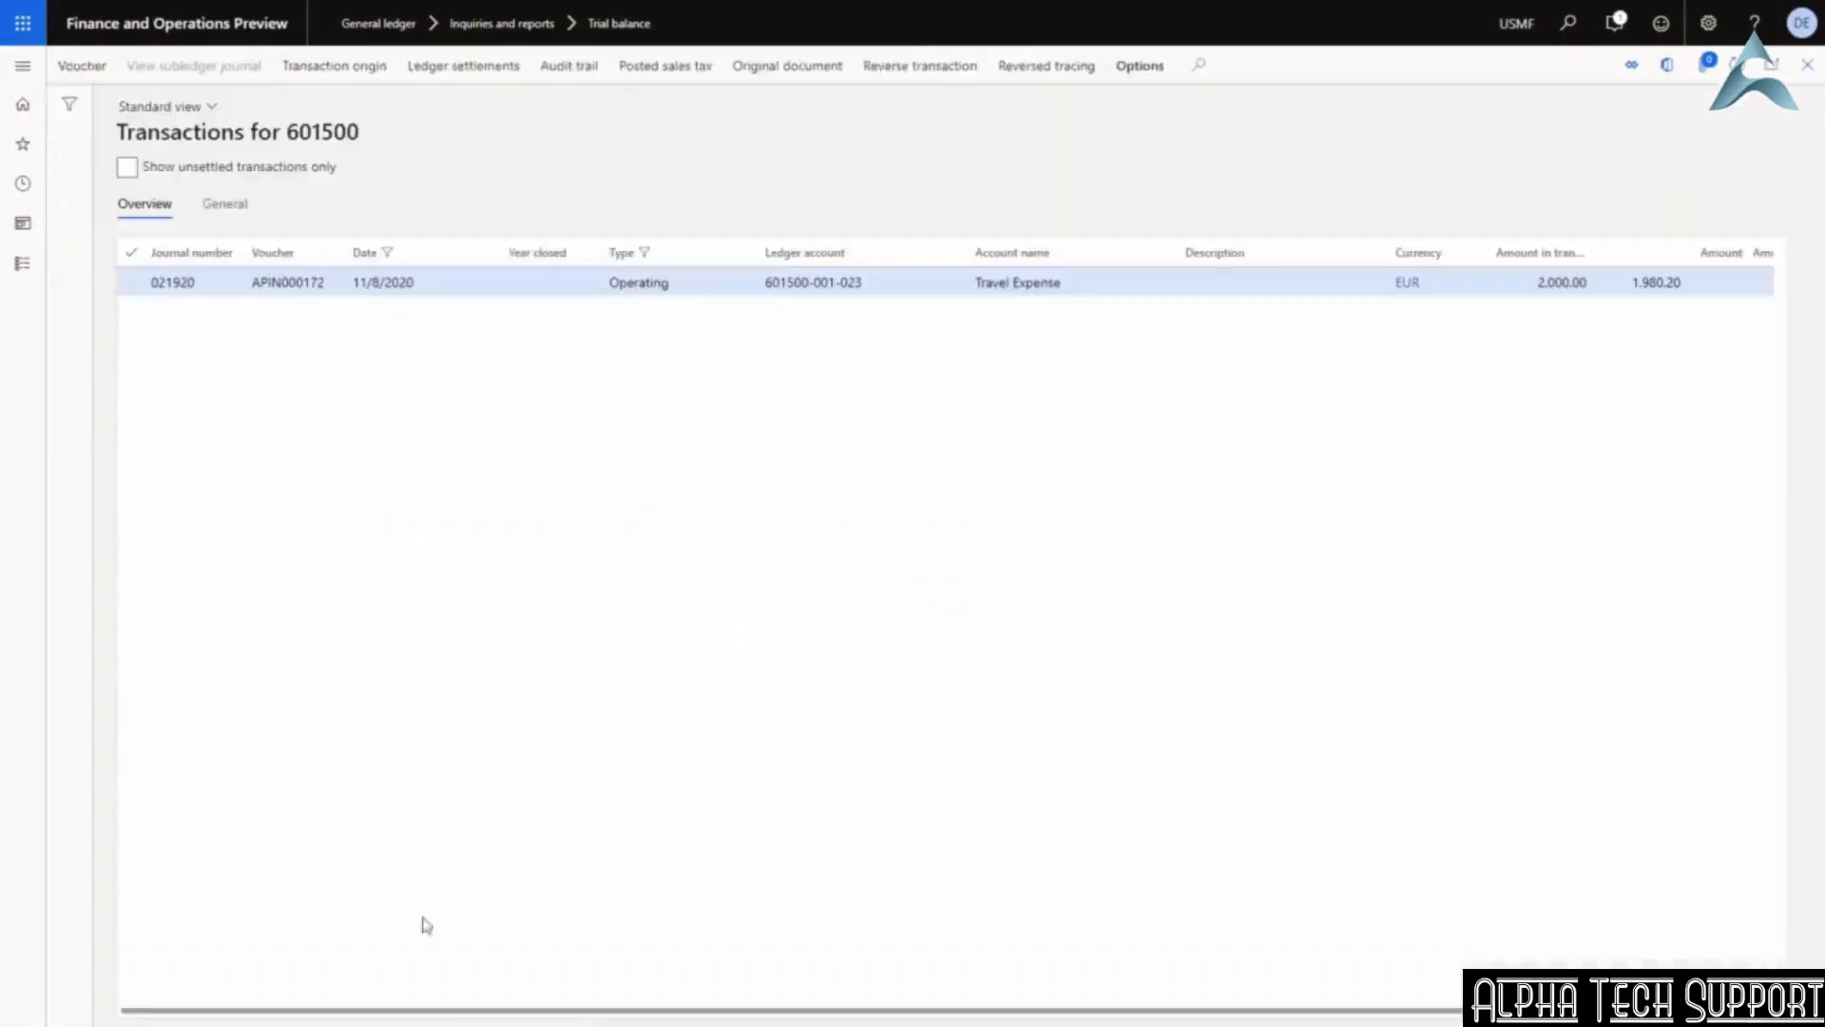
pyautogui.moveTo(425, 1018); pyautogui.dragTo(553, 1020)
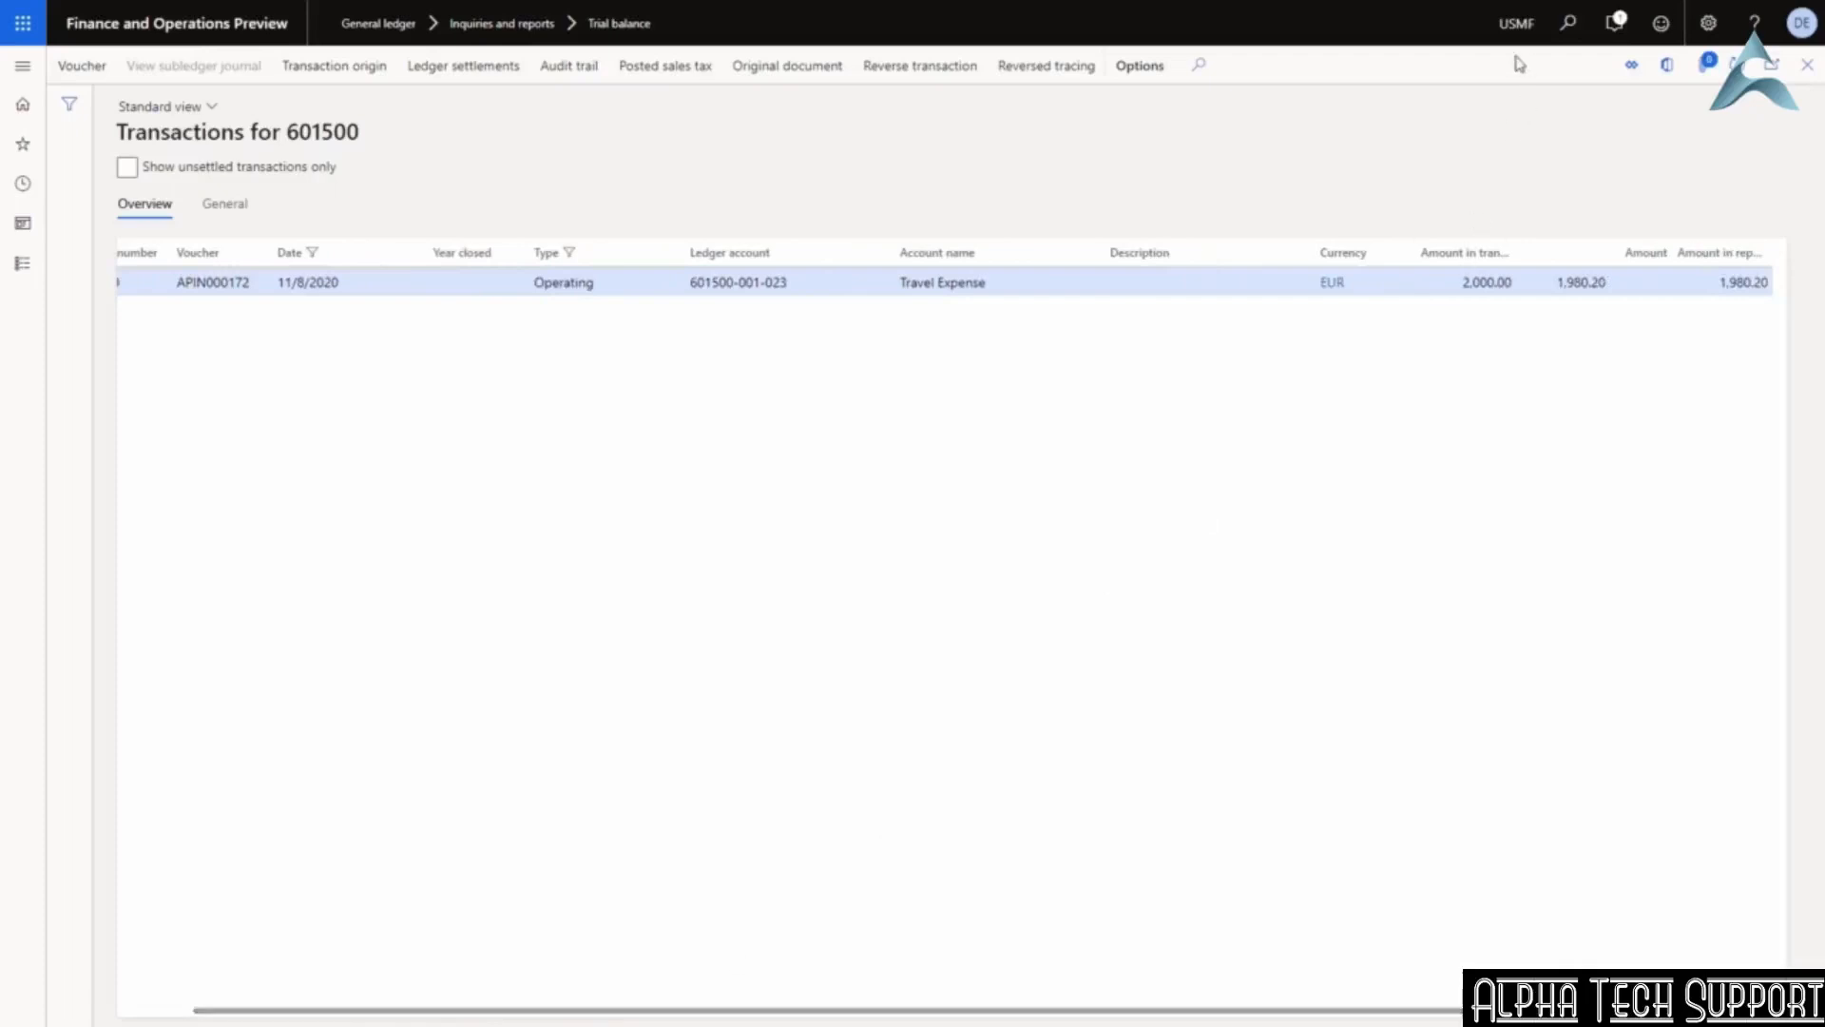
pyautogui.click(1556, 281)
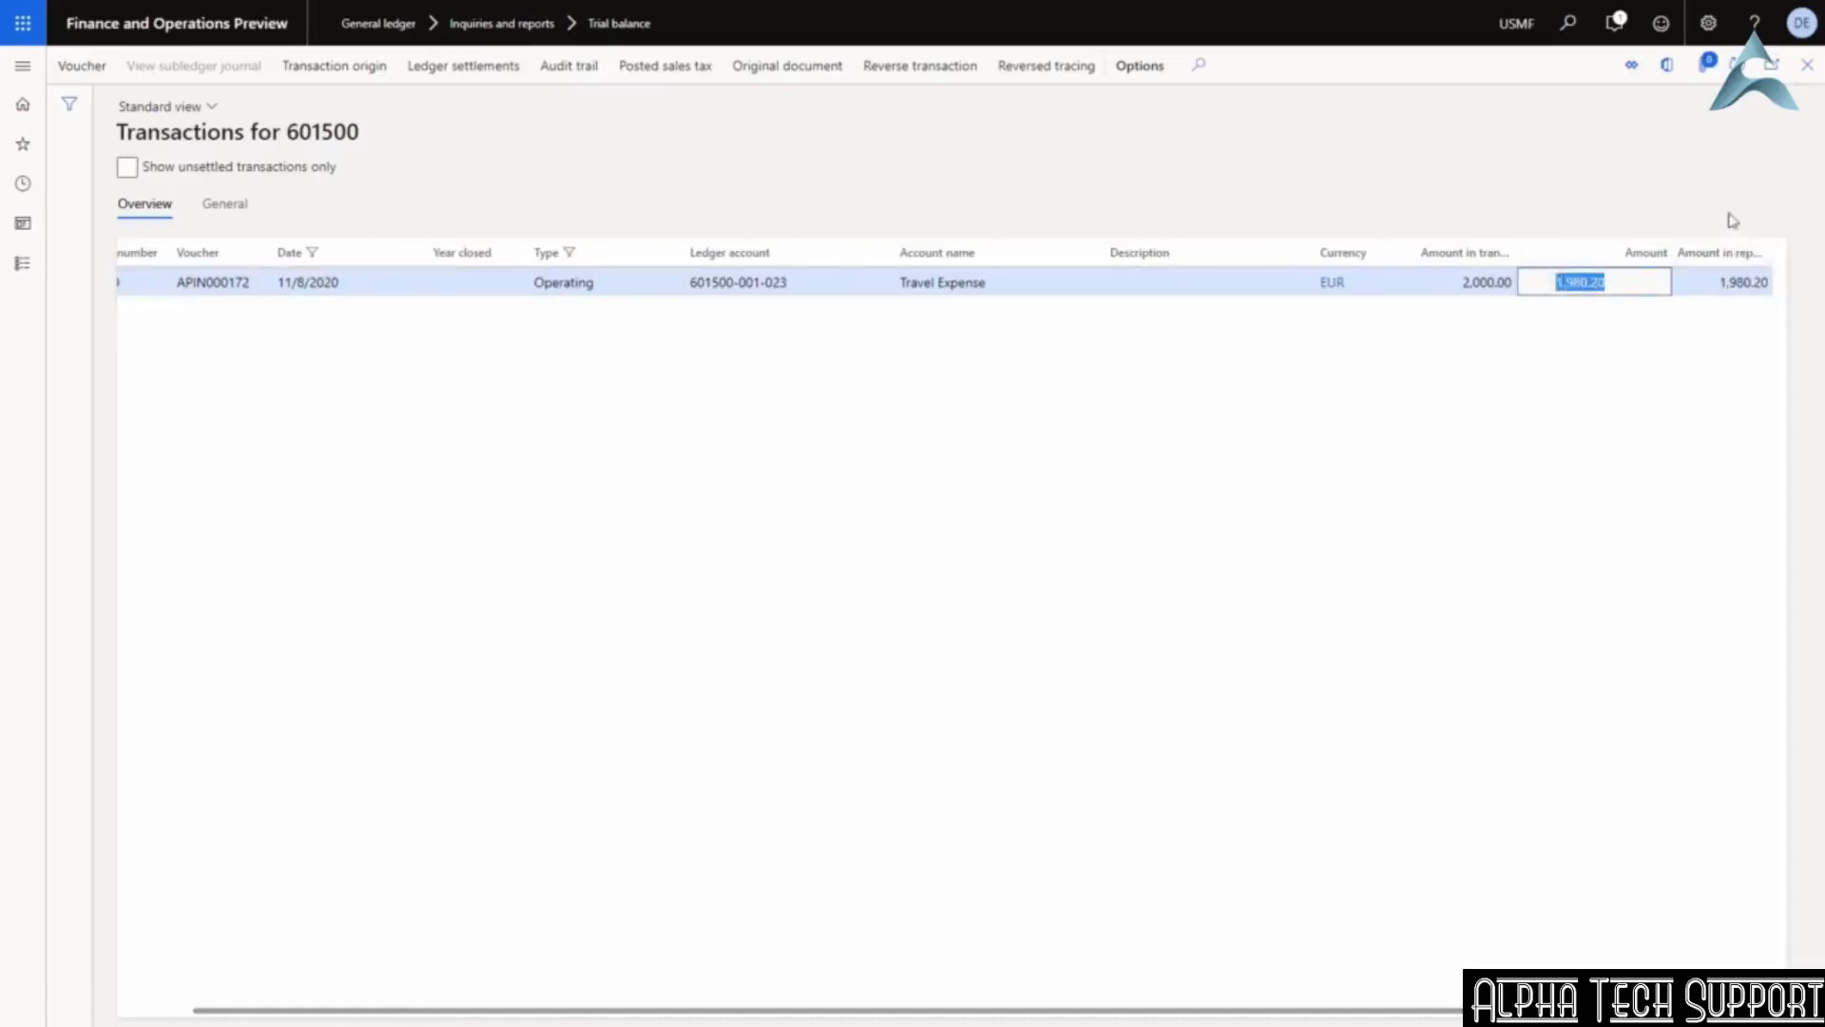
# Switch the company to USSI and recalculate the trial balance.
pyautogui.click(1568, 28)
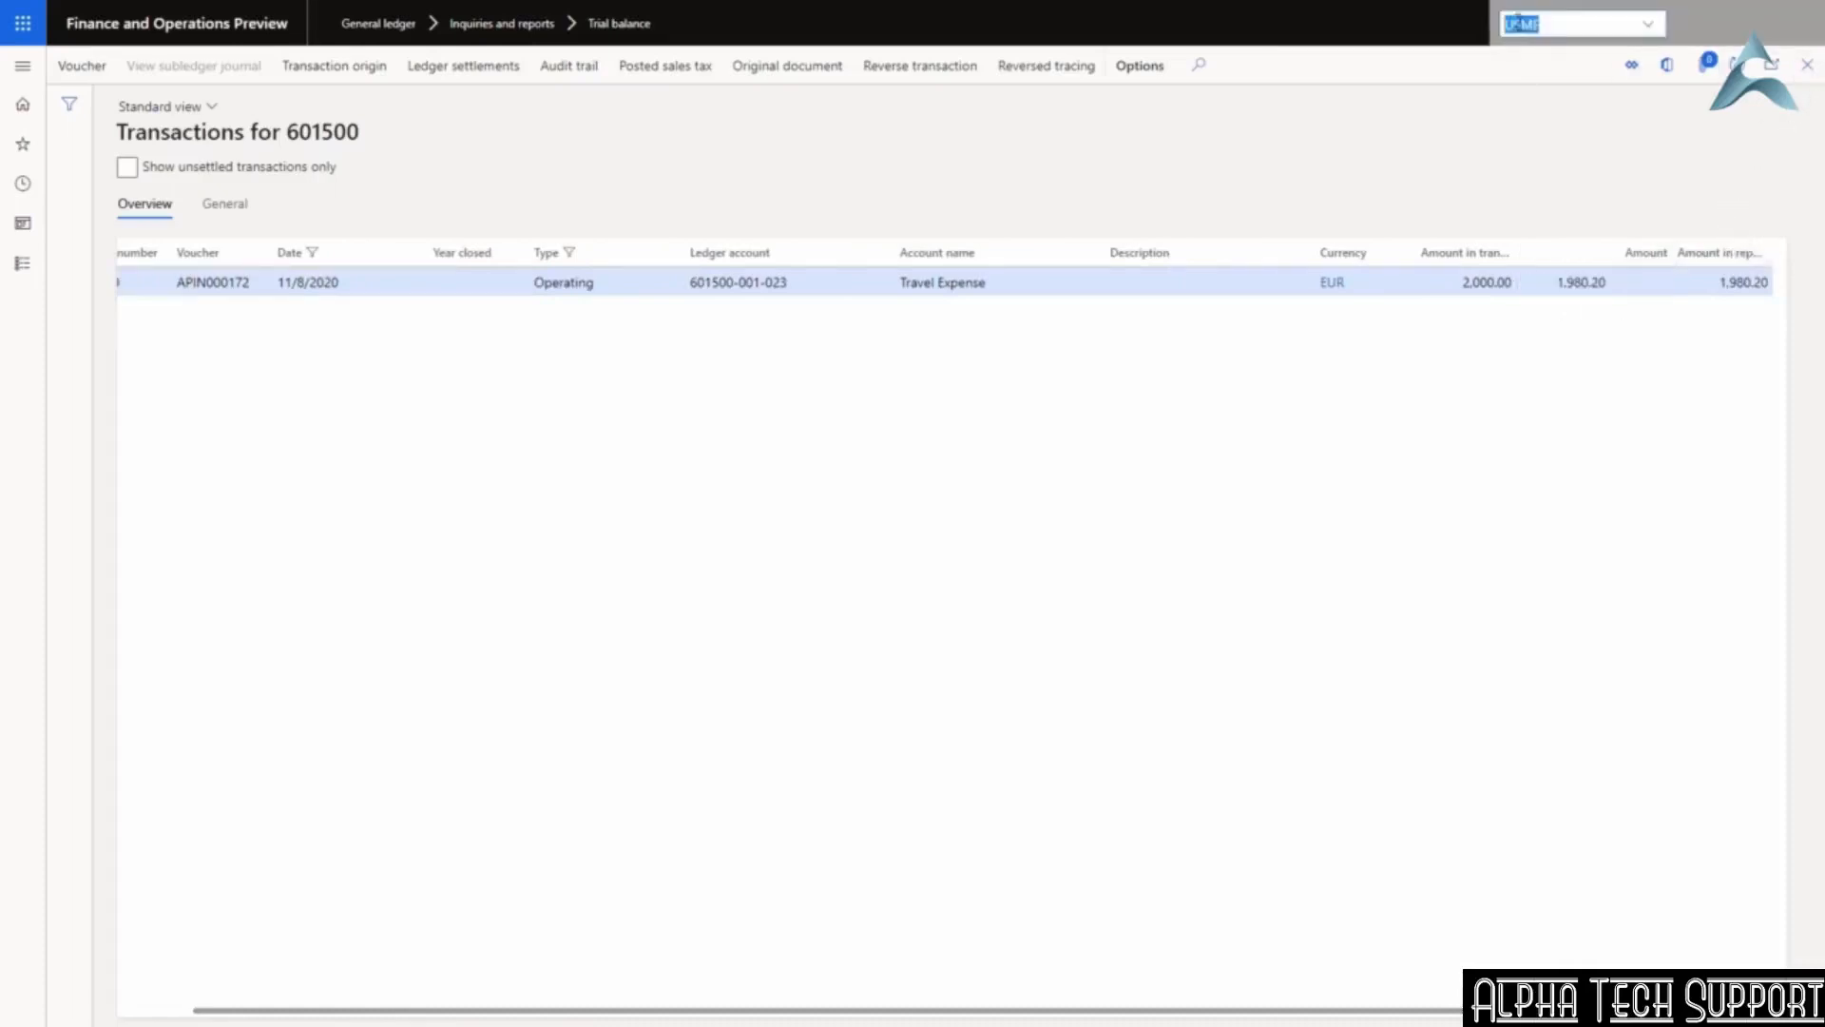
pyautogui.write('USSI')
pyautogui.press('Return')
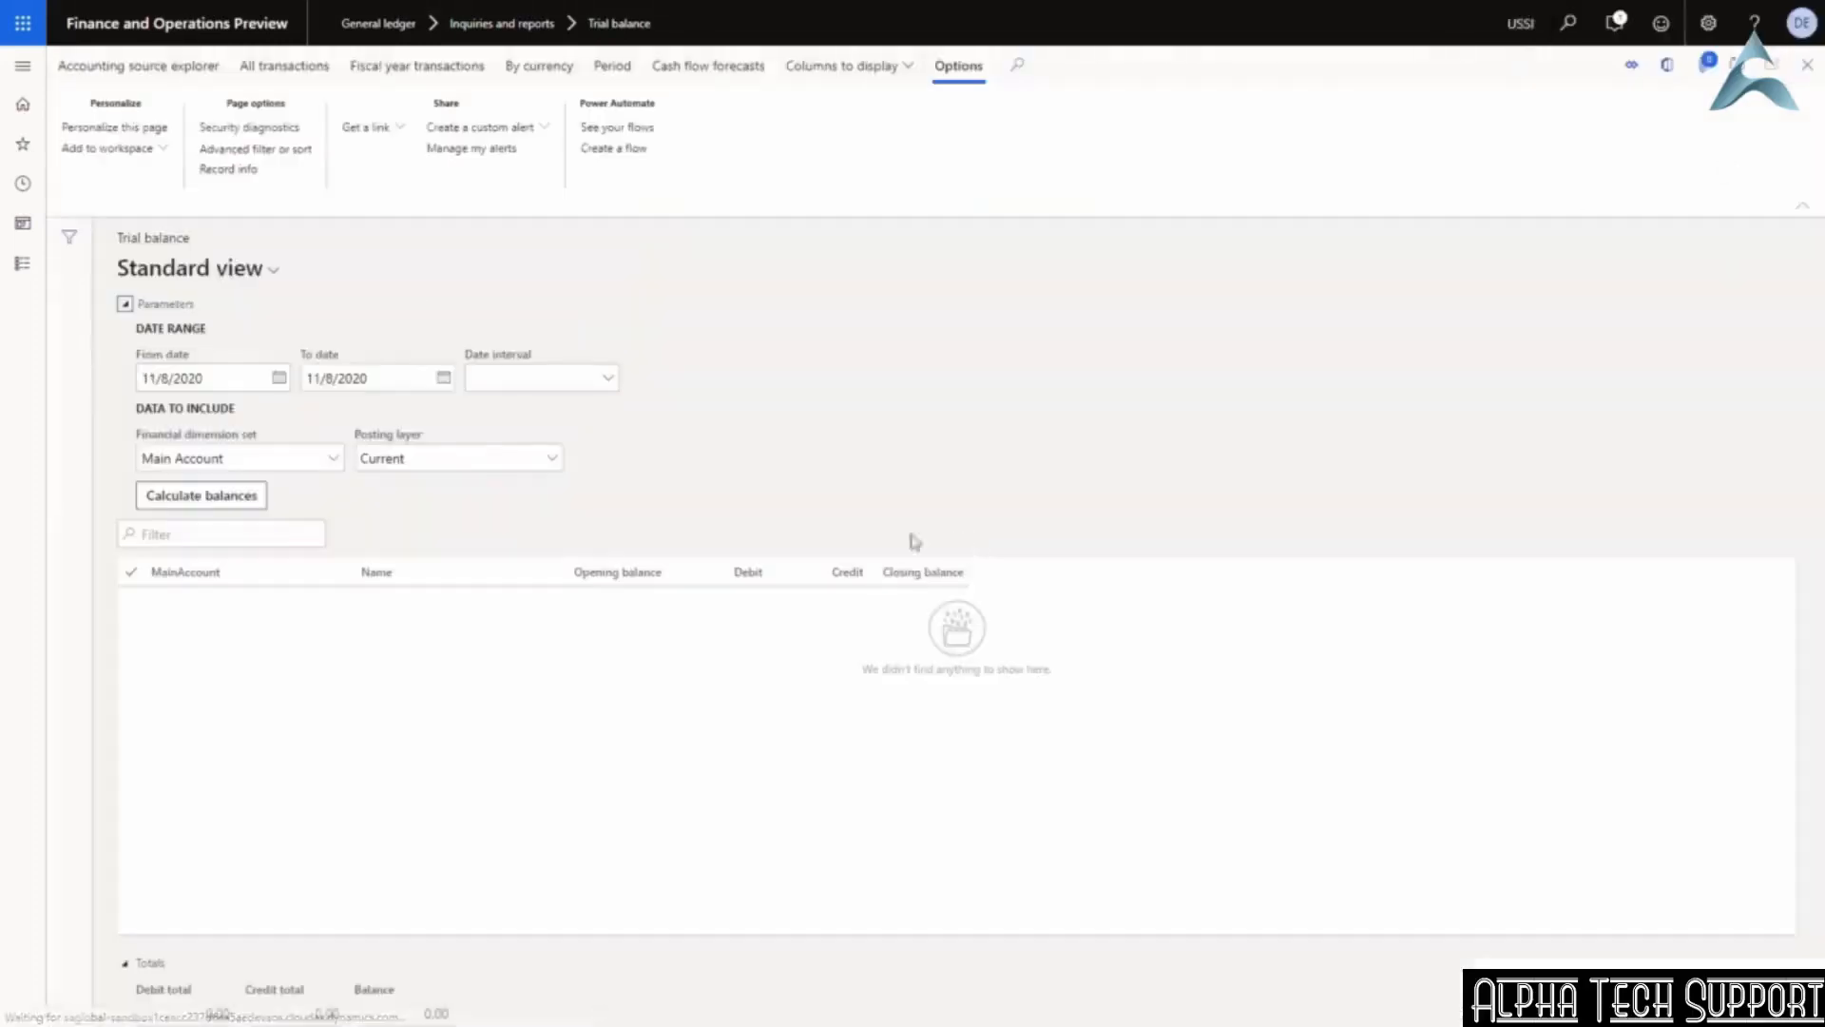
pyautogui.click(201, 494)
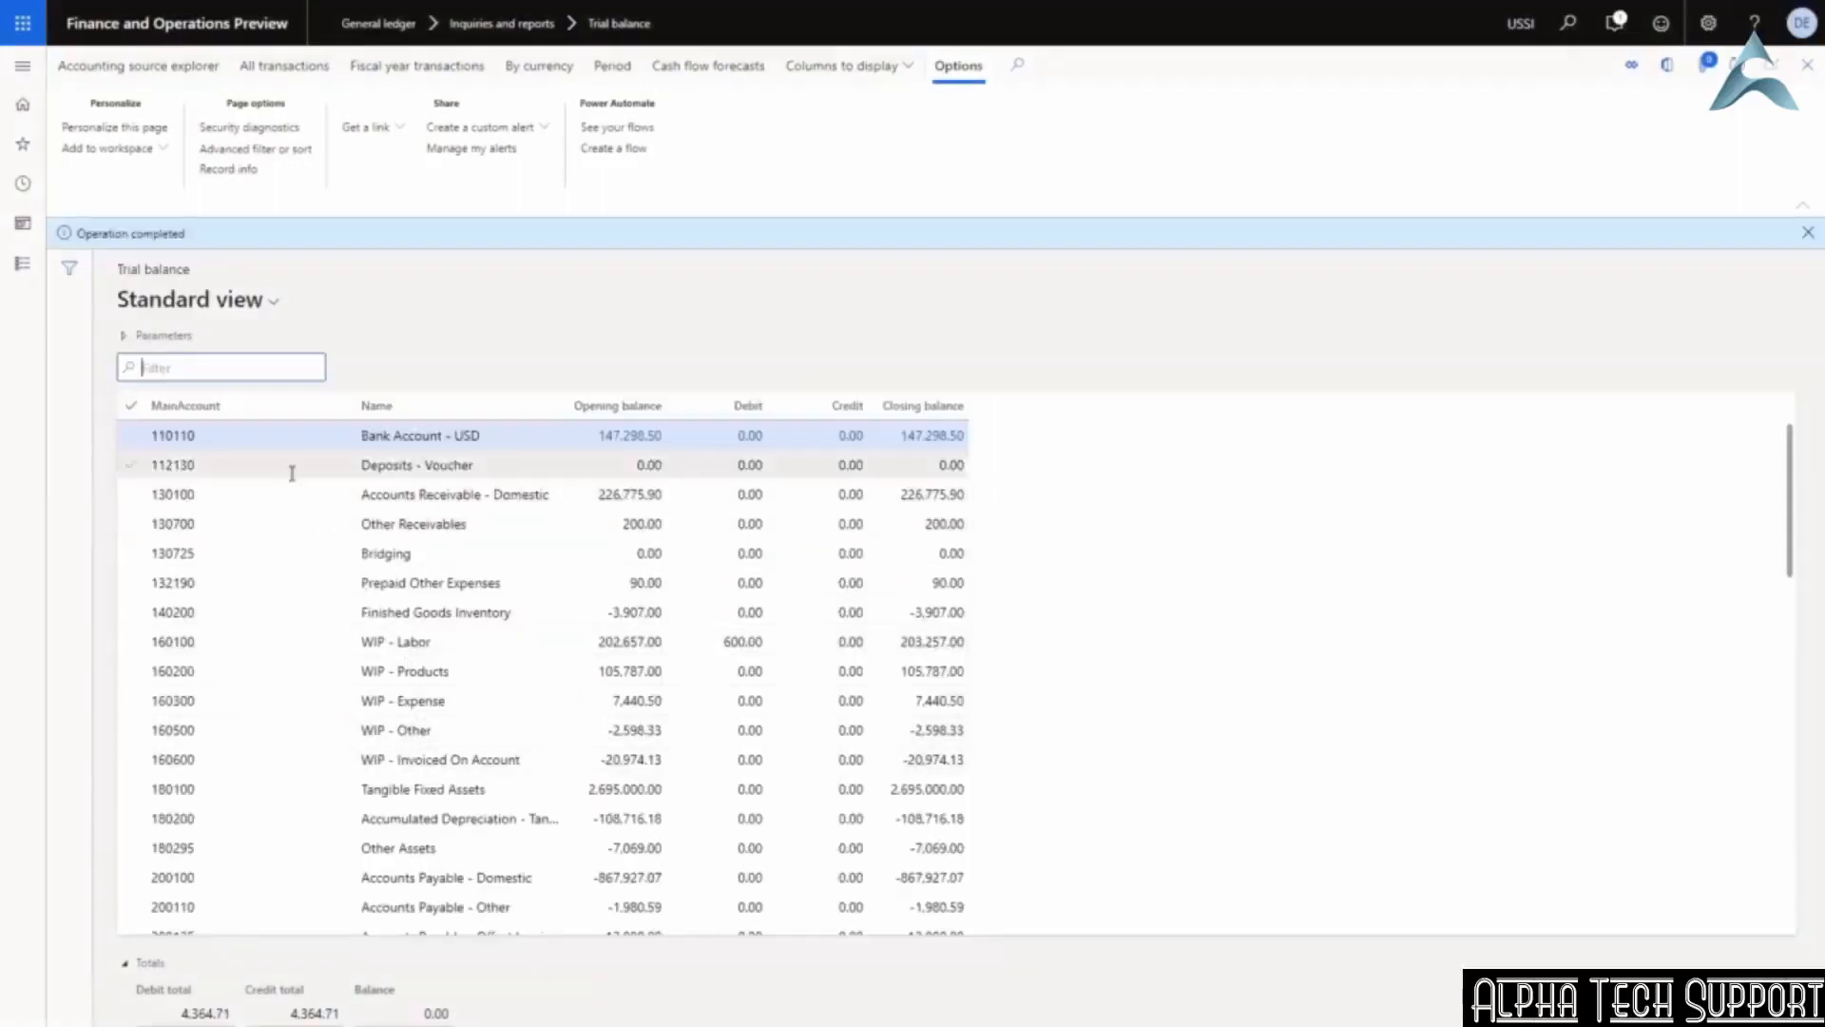
# Filter to account 601500 and open its 1,764.71 hotel stay transaction (GBP 1,500.00).
pyautogui.write('60')
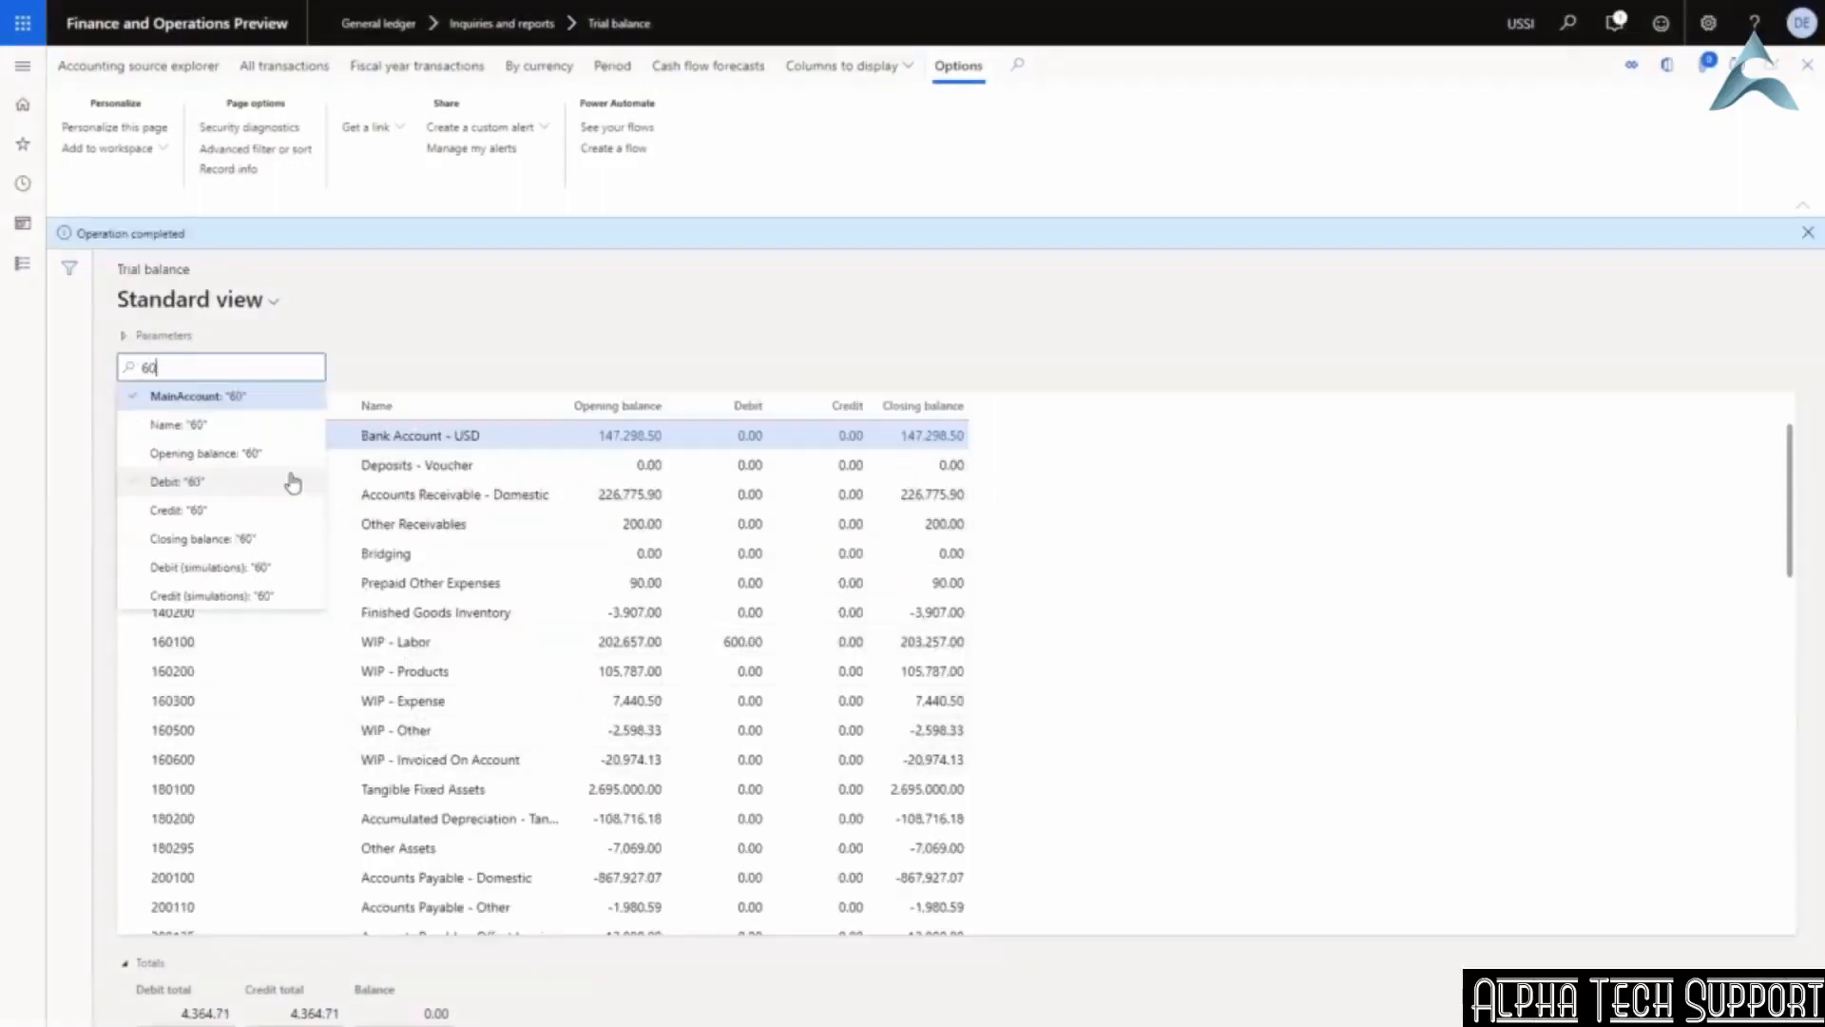
pyautogui.write('1500')
pyautogui.press('Return')
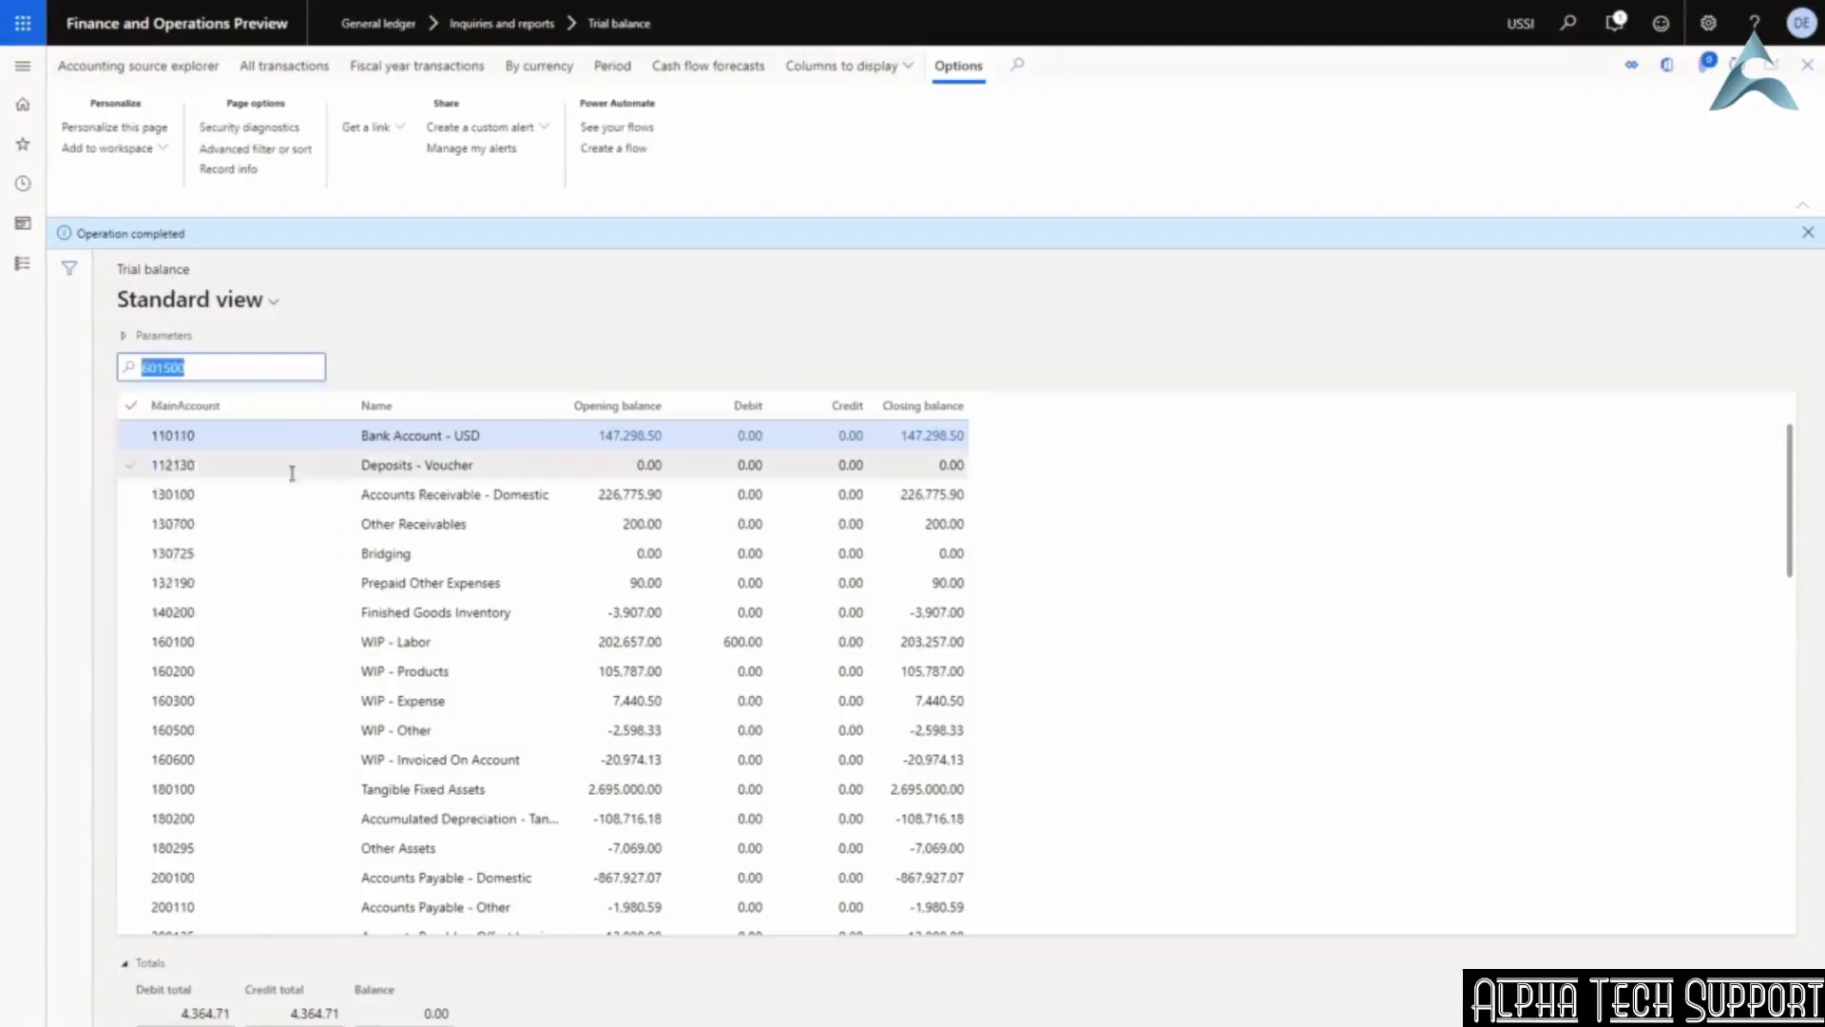
pyautogui.click(732, 435)
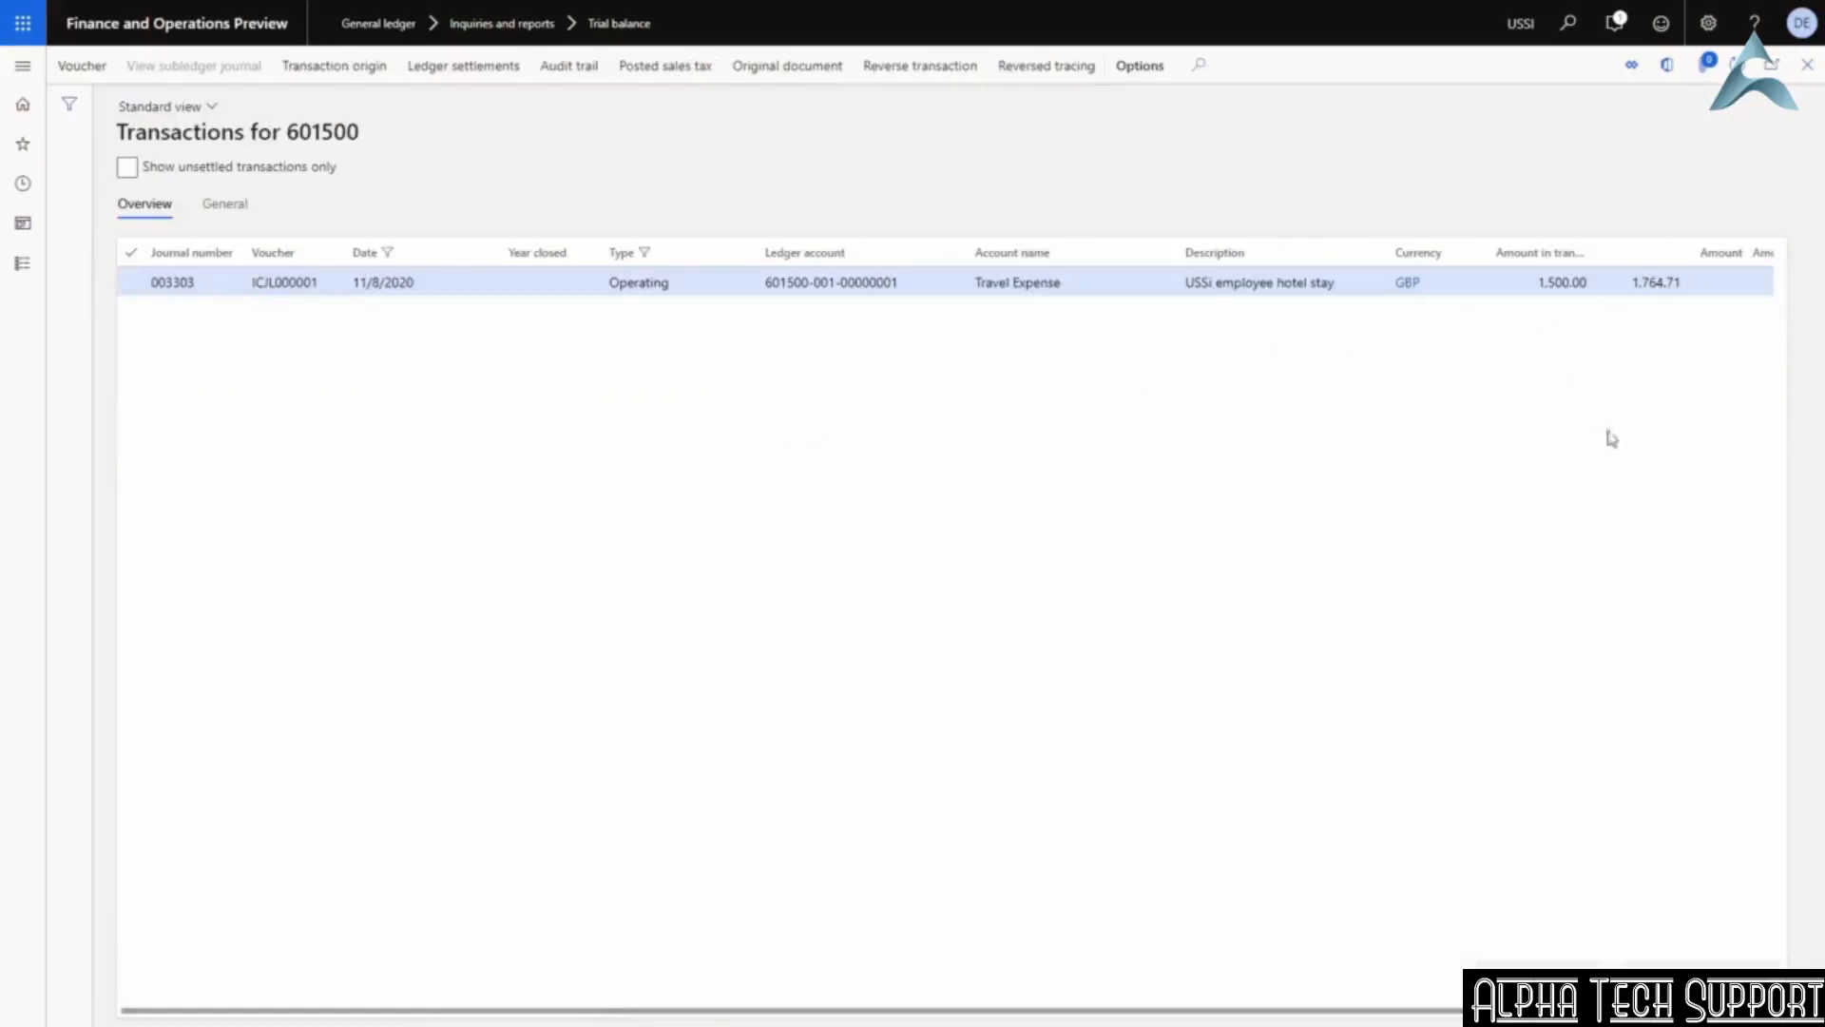
pyautogui.click(1629, 281)
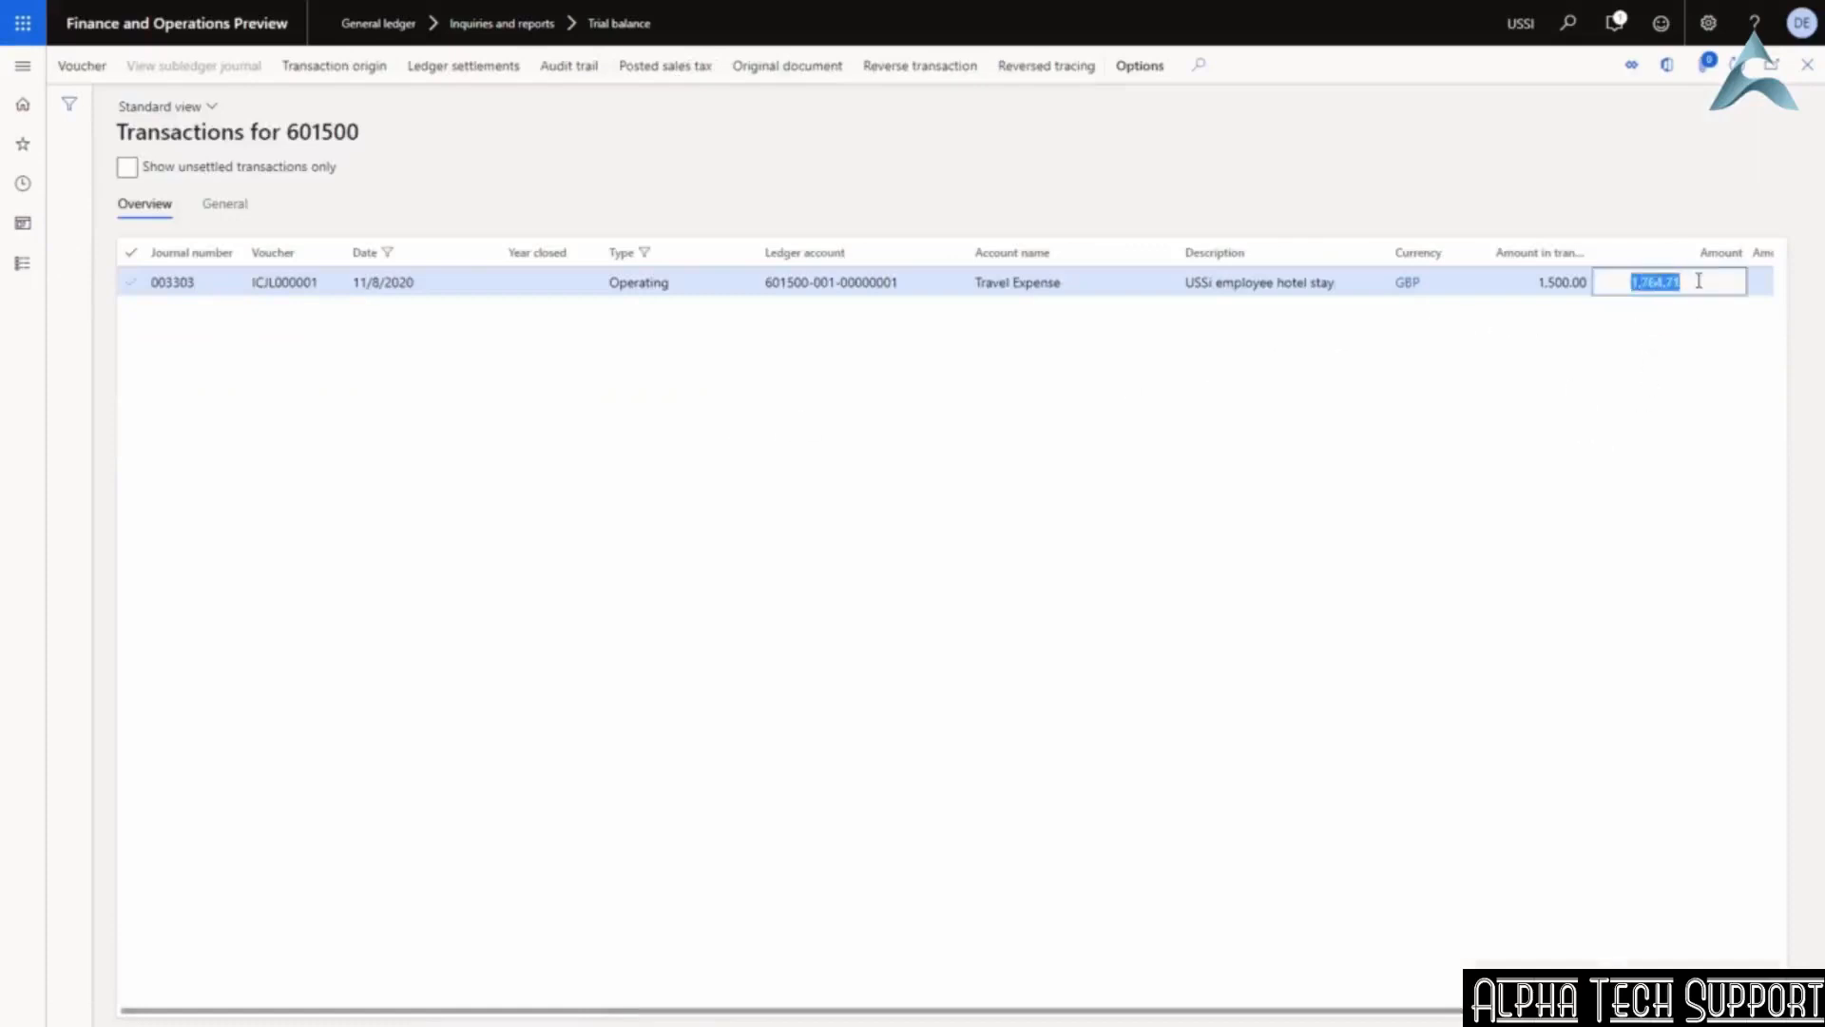